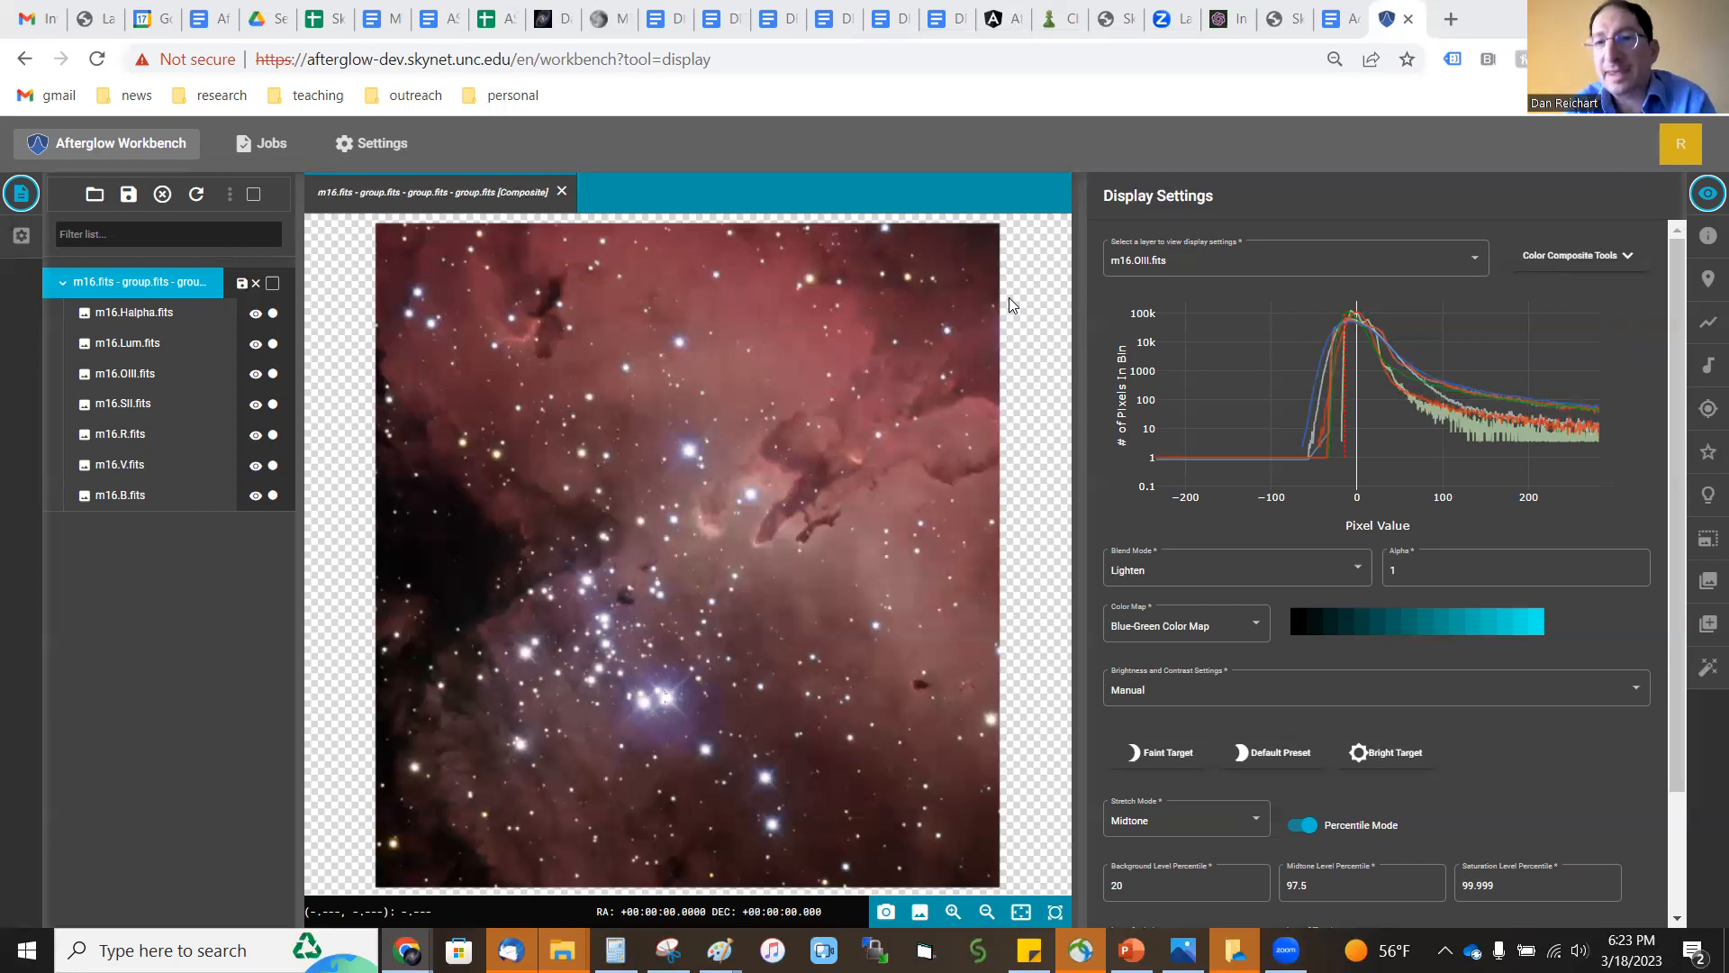
# In a new browser tab, search for skyview virtual observatory and open the SkyView Query Form.
pyautogui.click(1450, 19)
pyautogui.click(1254, 61)
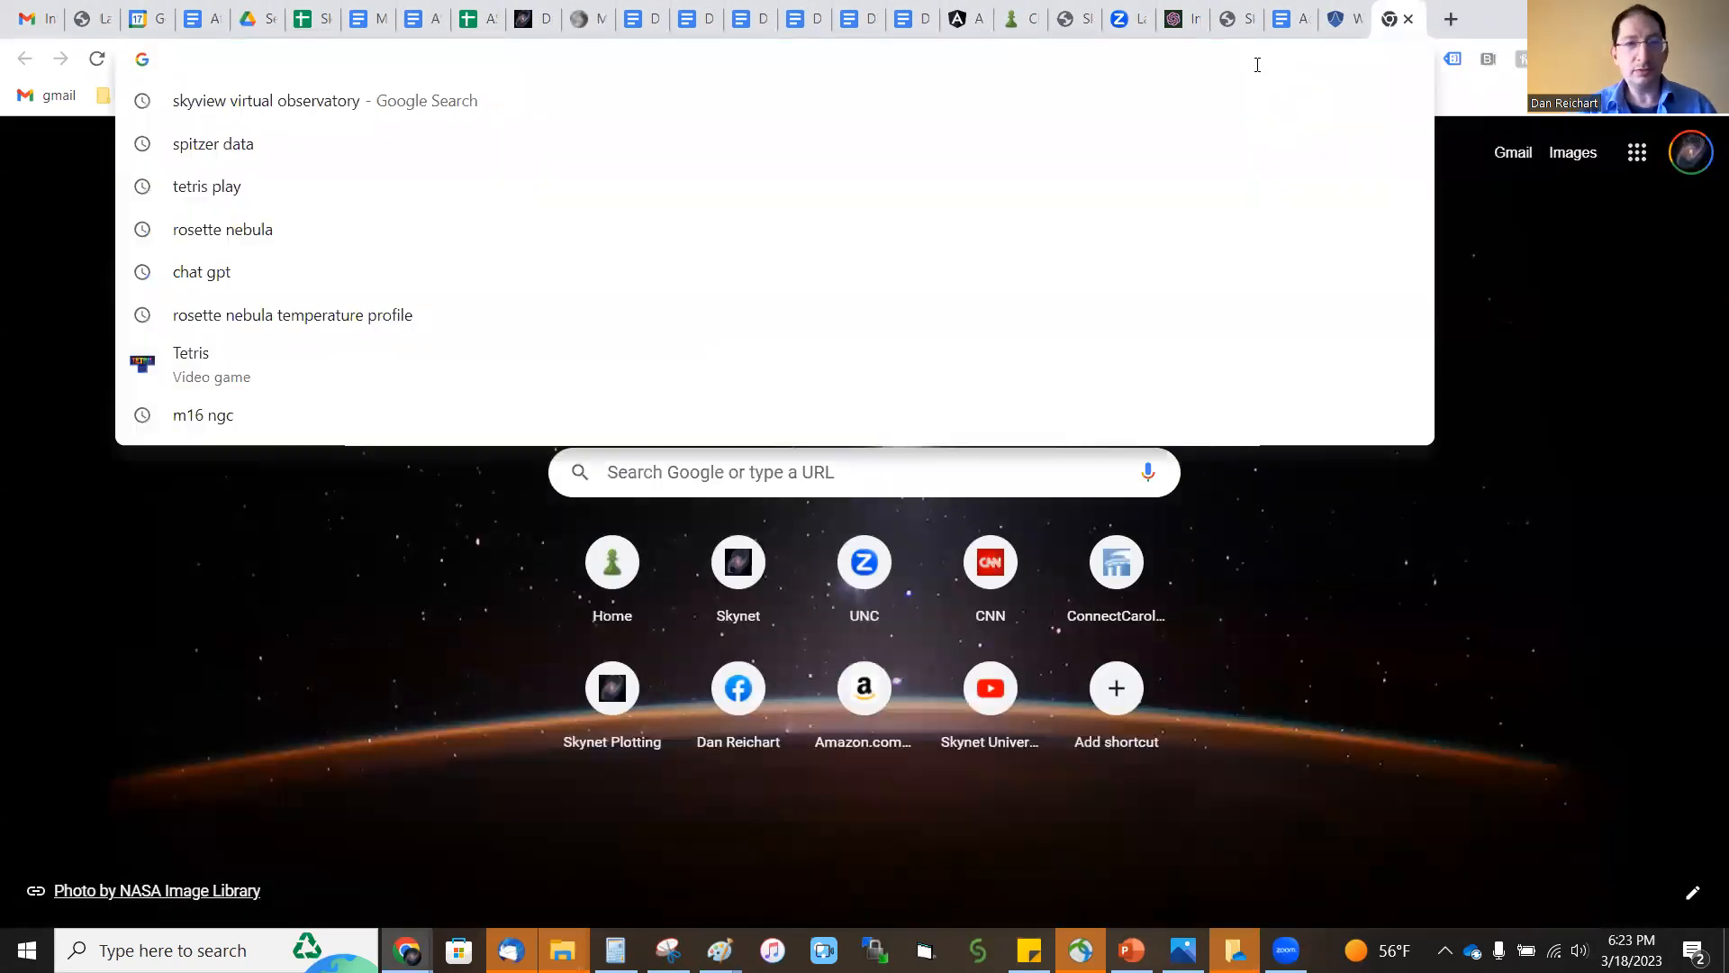
pyautogui.click(261, 108)
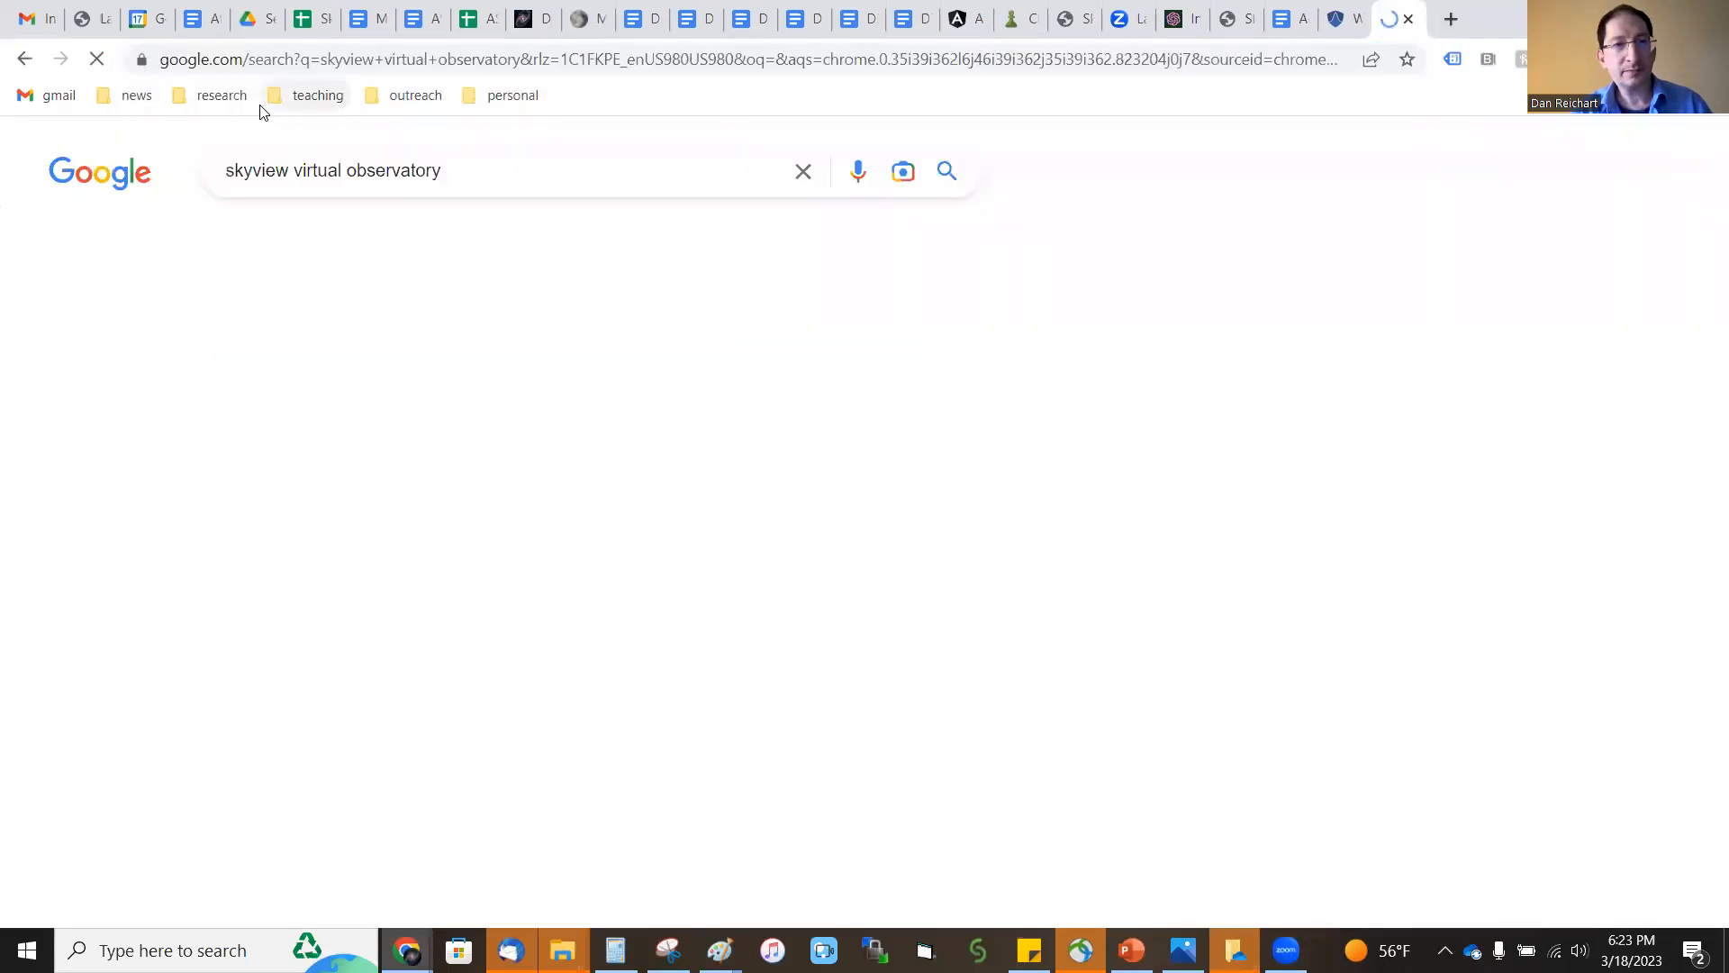
pyautogui.click(360, 389)
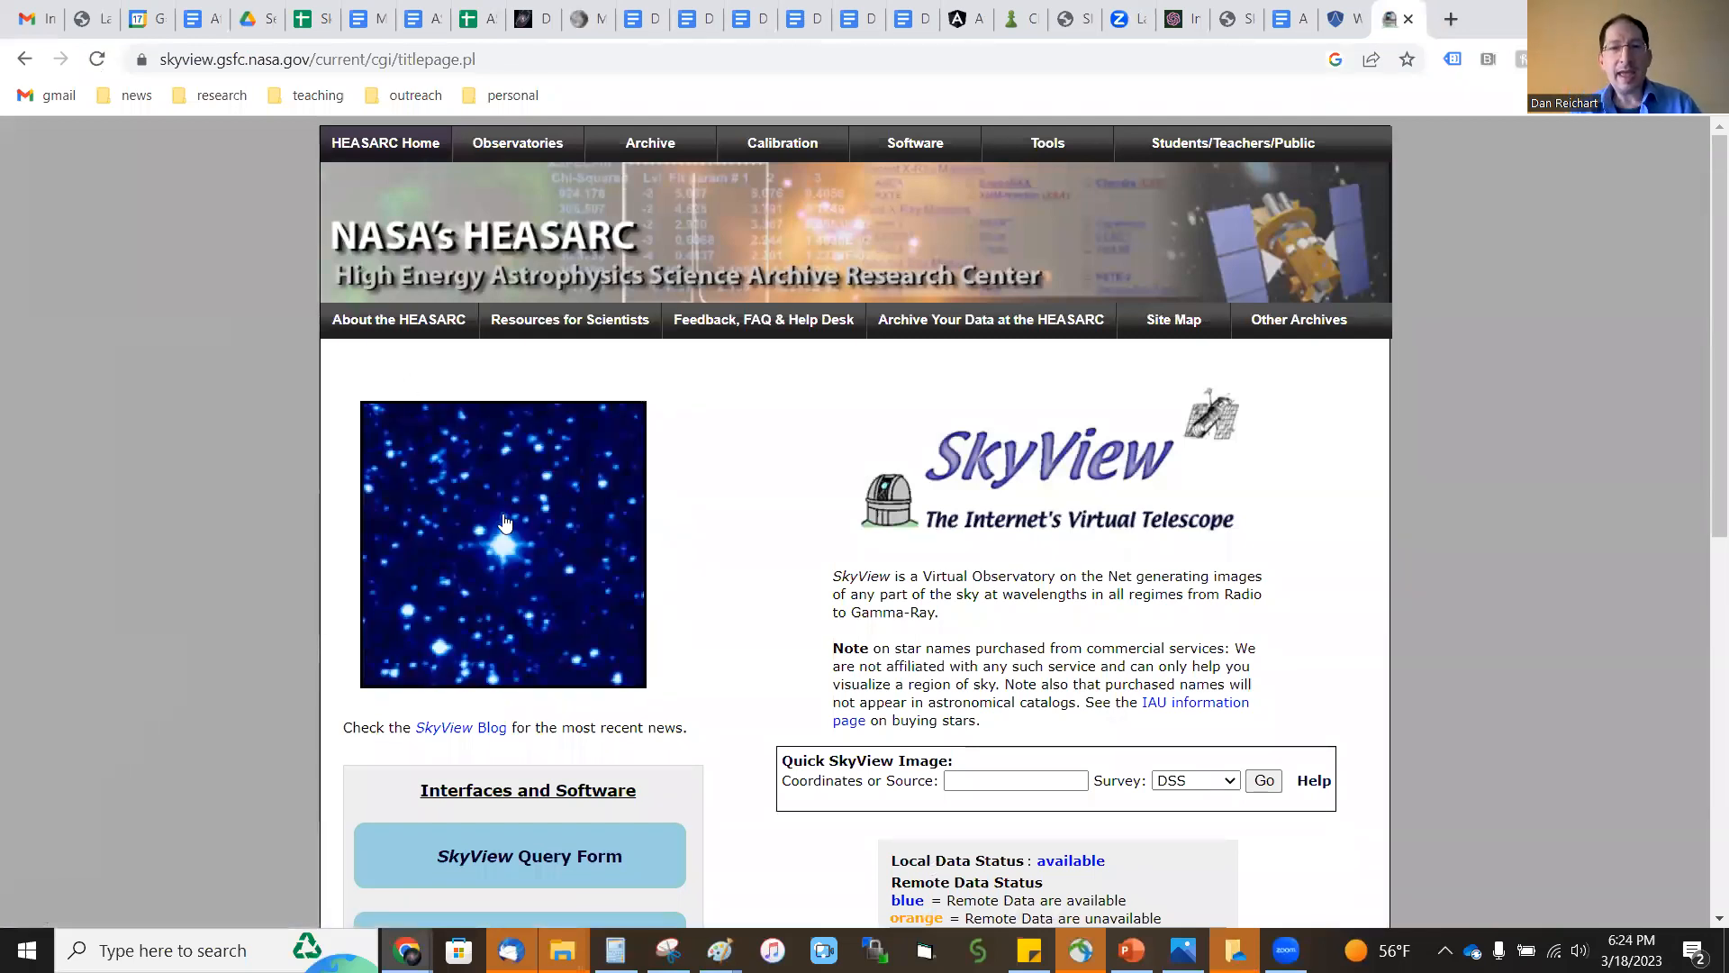
pyautogui.scroll(-2, 559, 585)
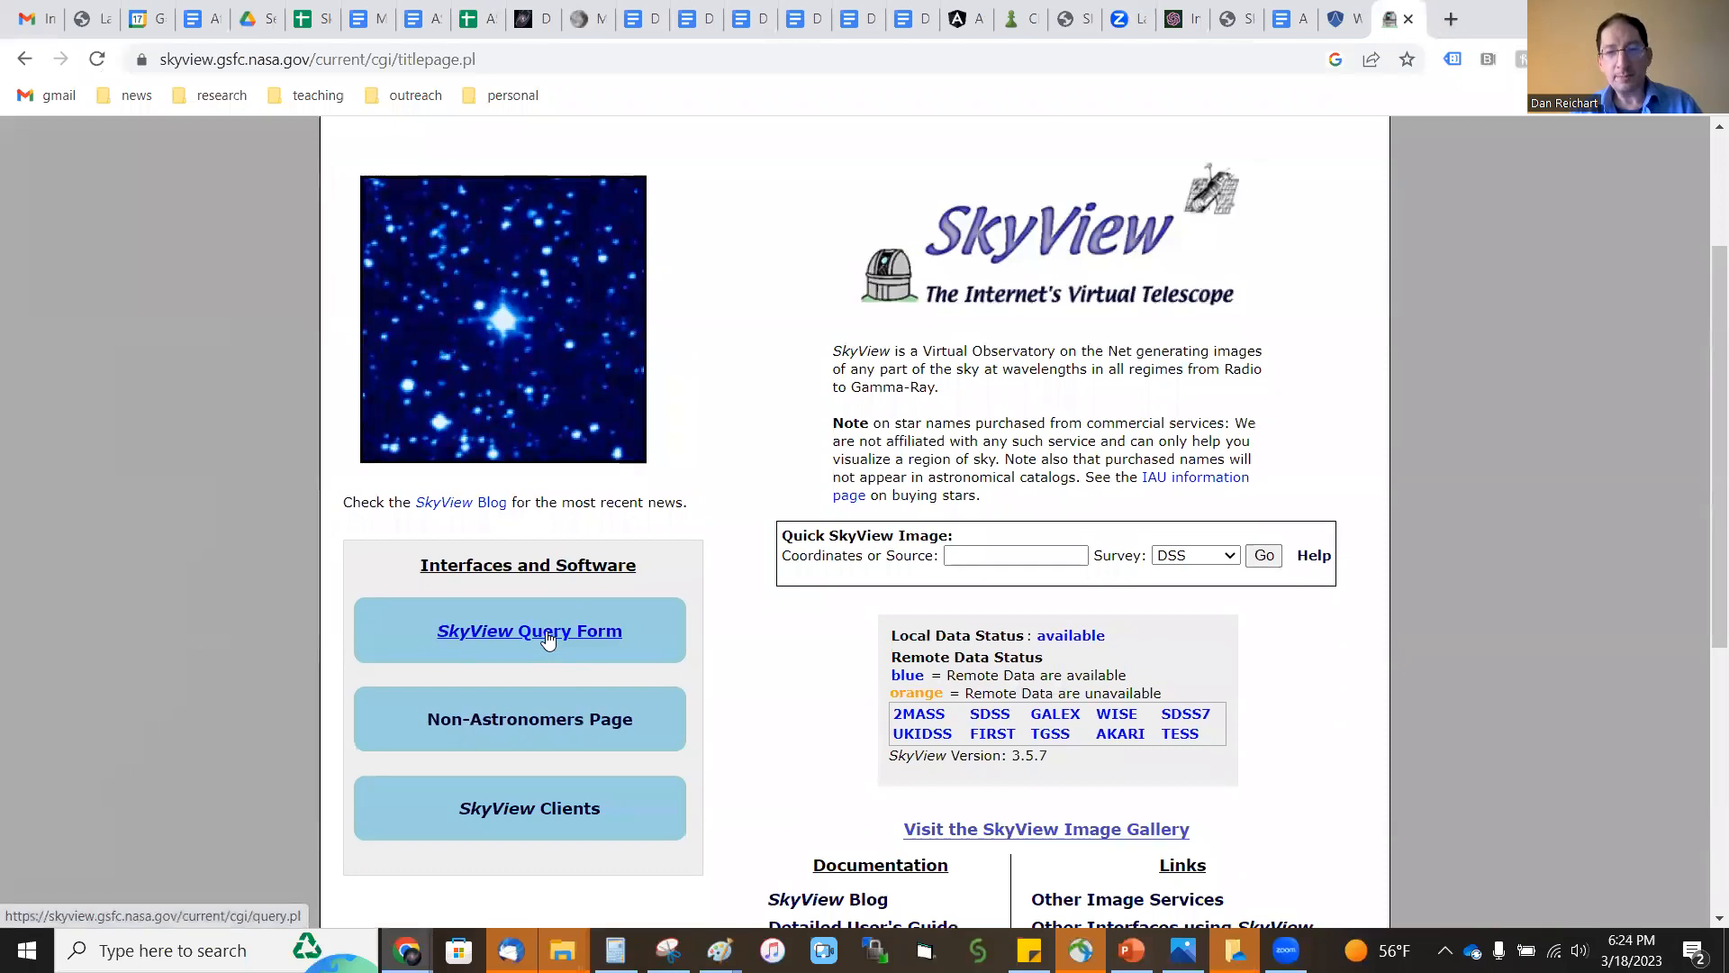
pyautogui.click(548, 635)
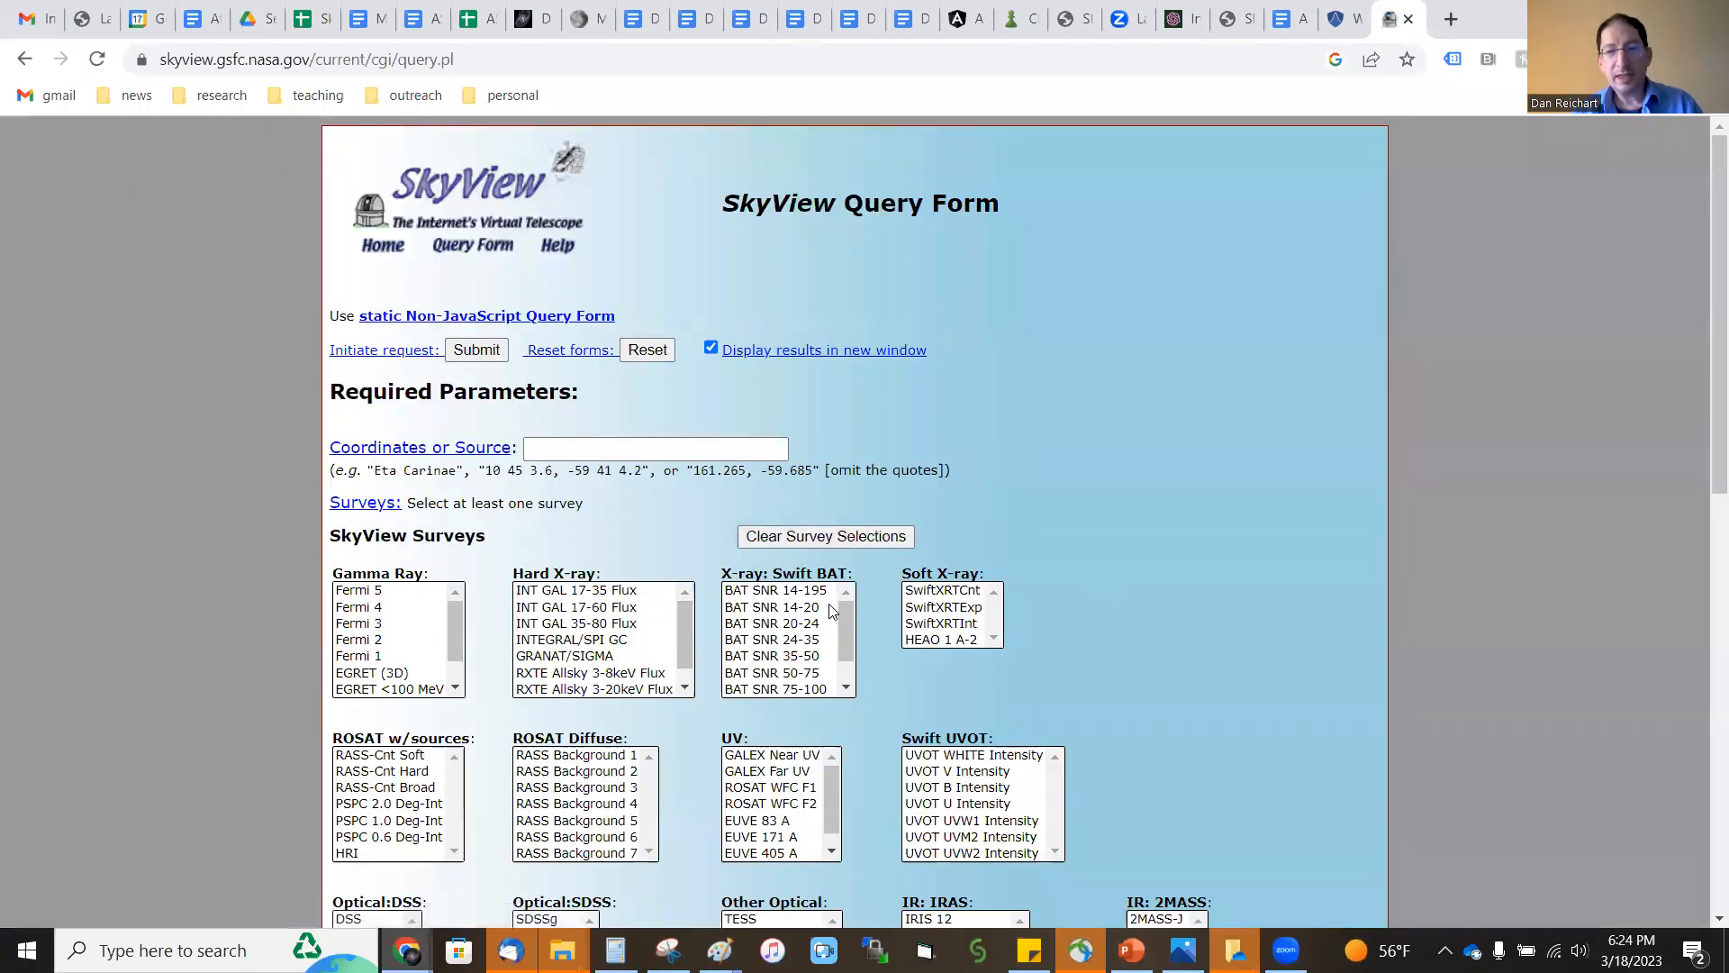
# Look over the available surveys in the query form and enter M16 as the coordinates or source.
pyautogui.scroll(-8, 761, 612)
pyautogui.scroll(-1, 758, 612)
pyautogui.scroll(8, 759, 612)
pyautogui.scroll(-5, 423, 501)
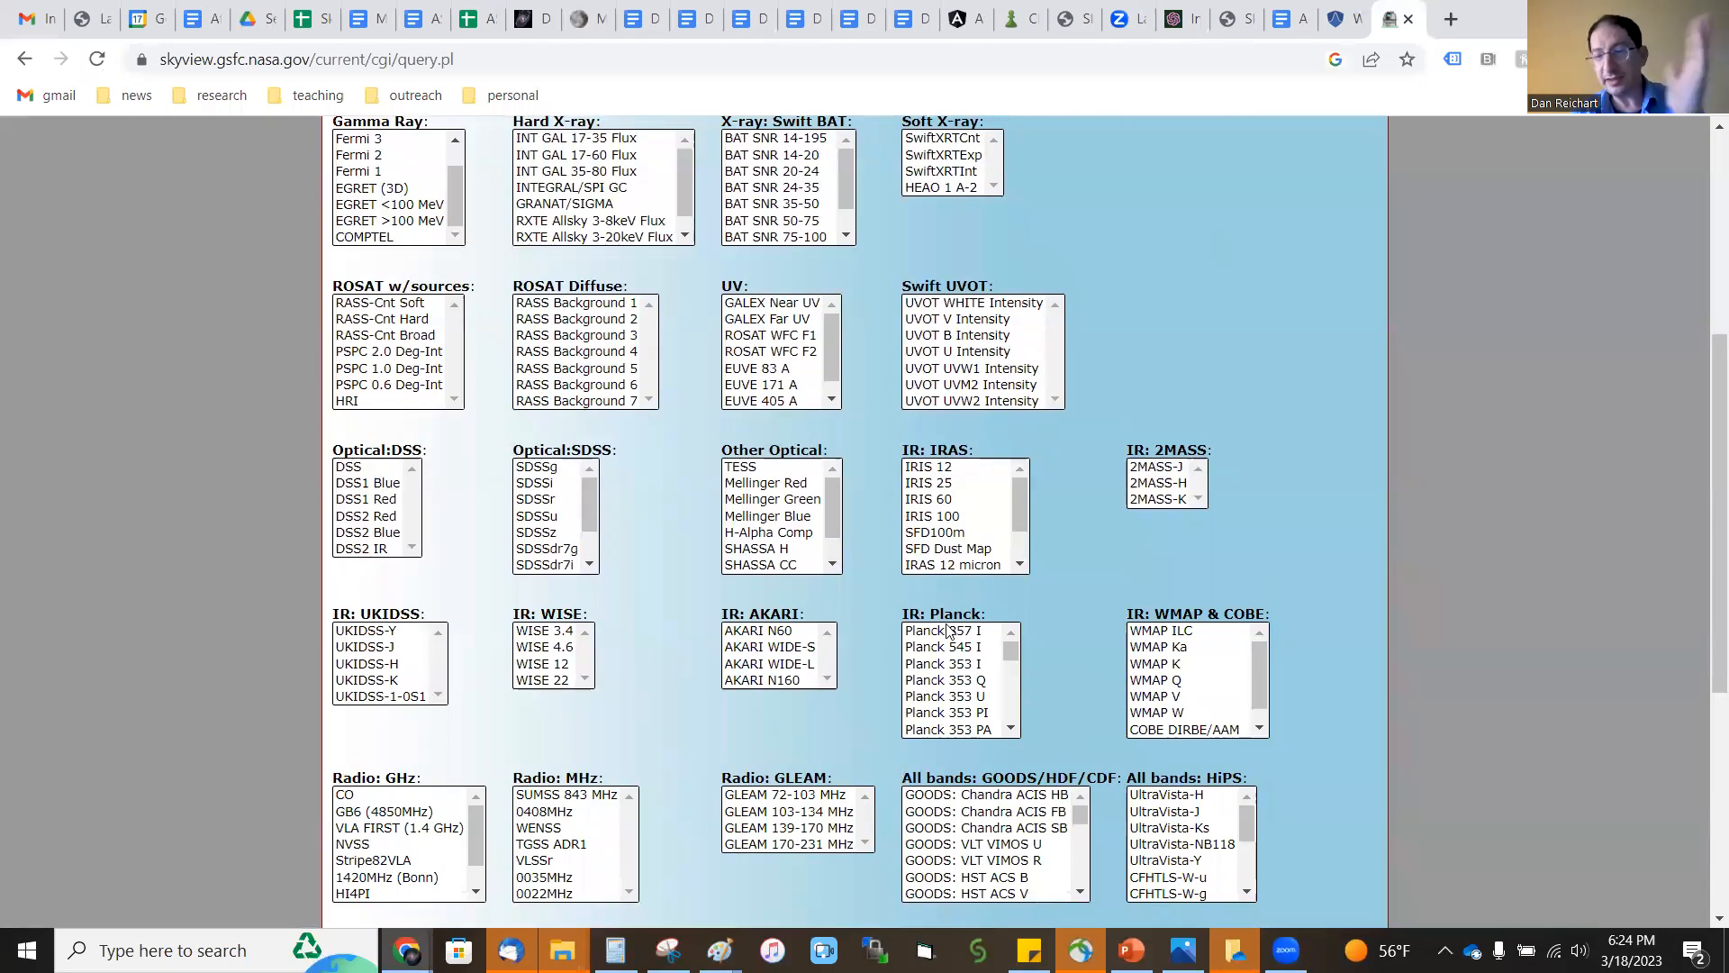
pyautogui.scroll(2, 947, 631)
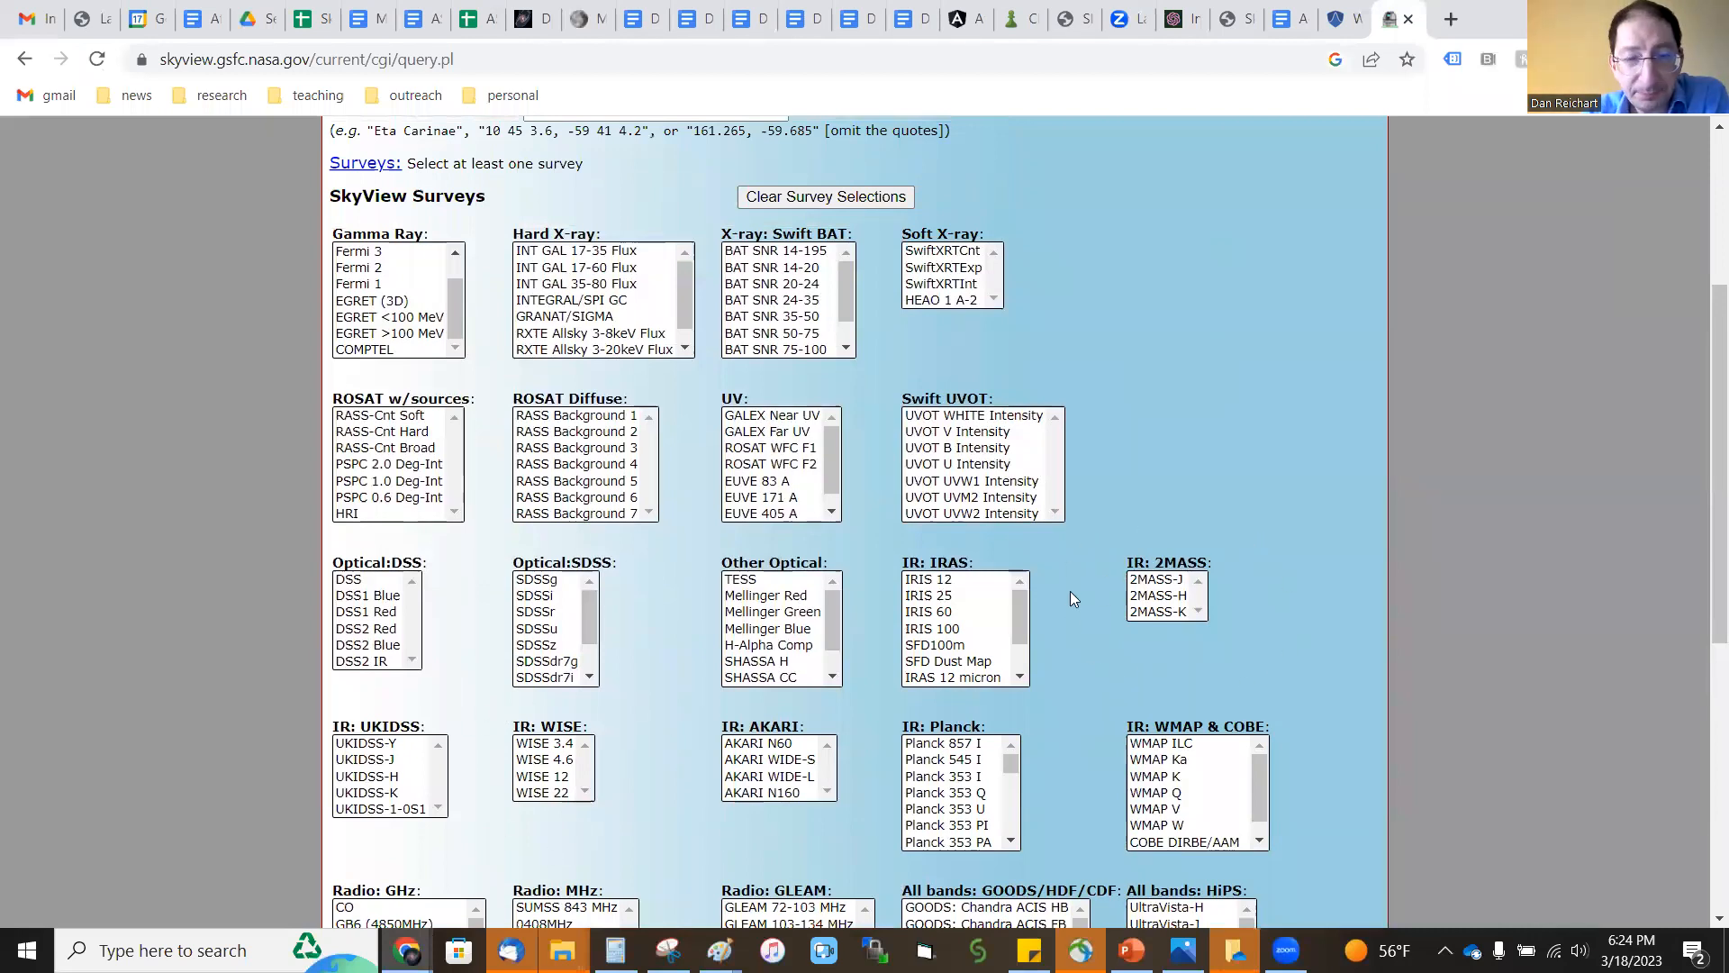
pyautogui.scroll(2, 377, 333)
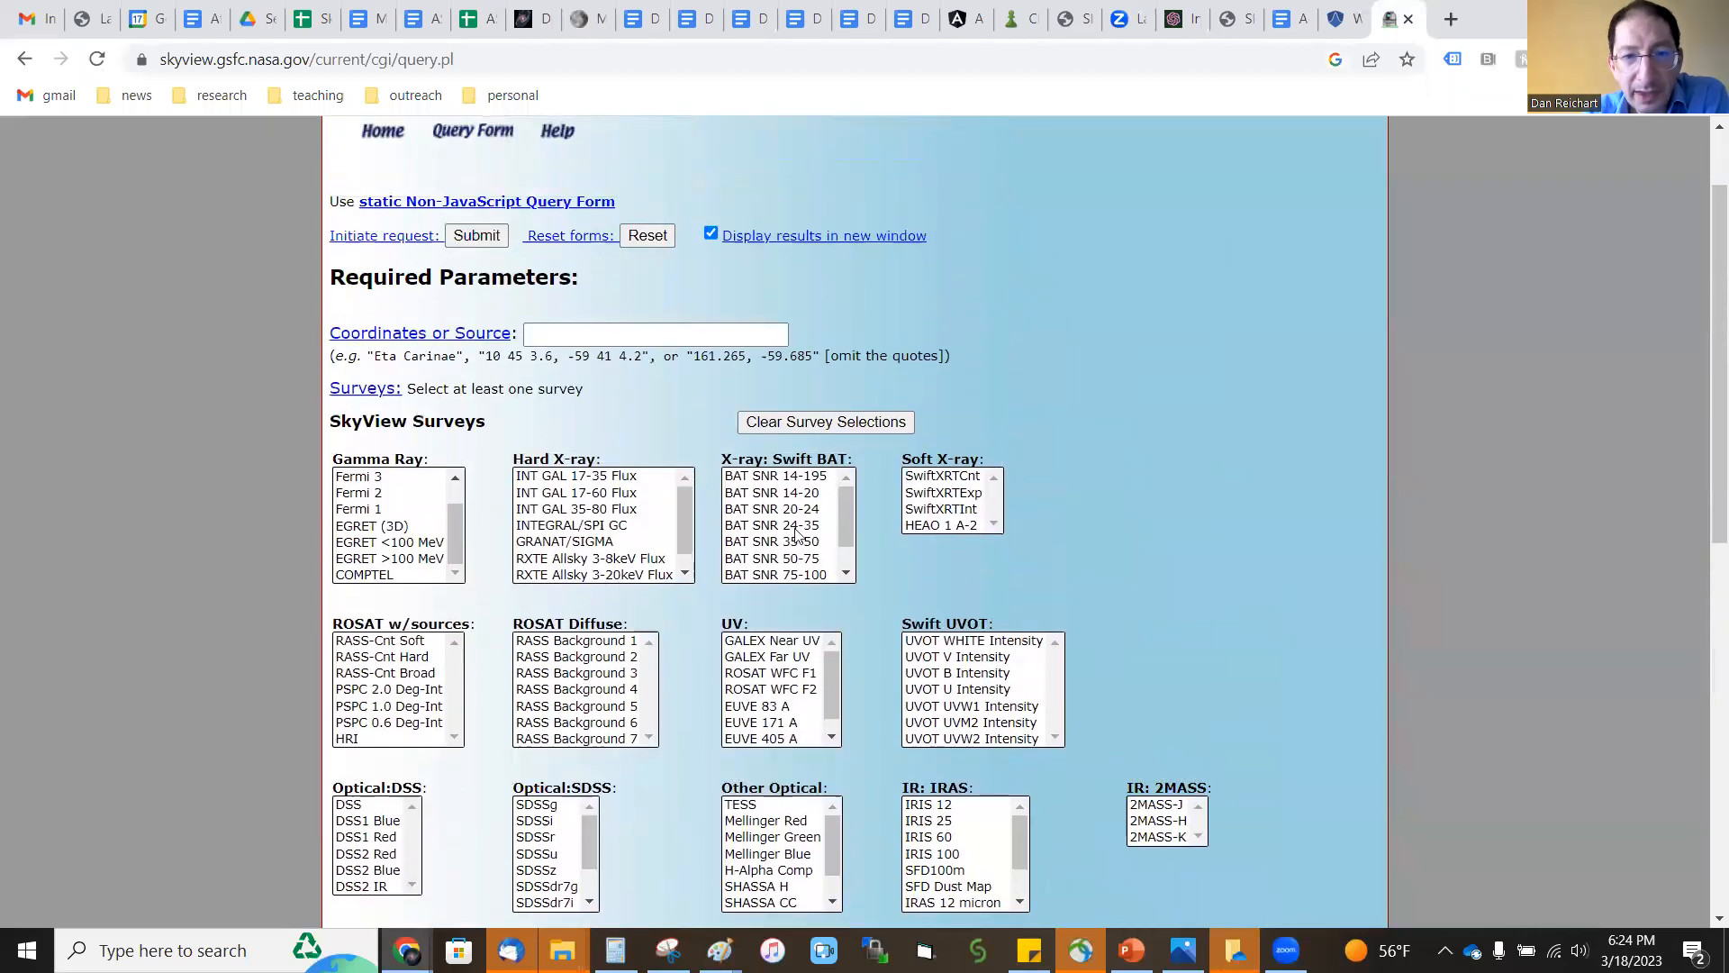
pyautogui.click(593, 336)
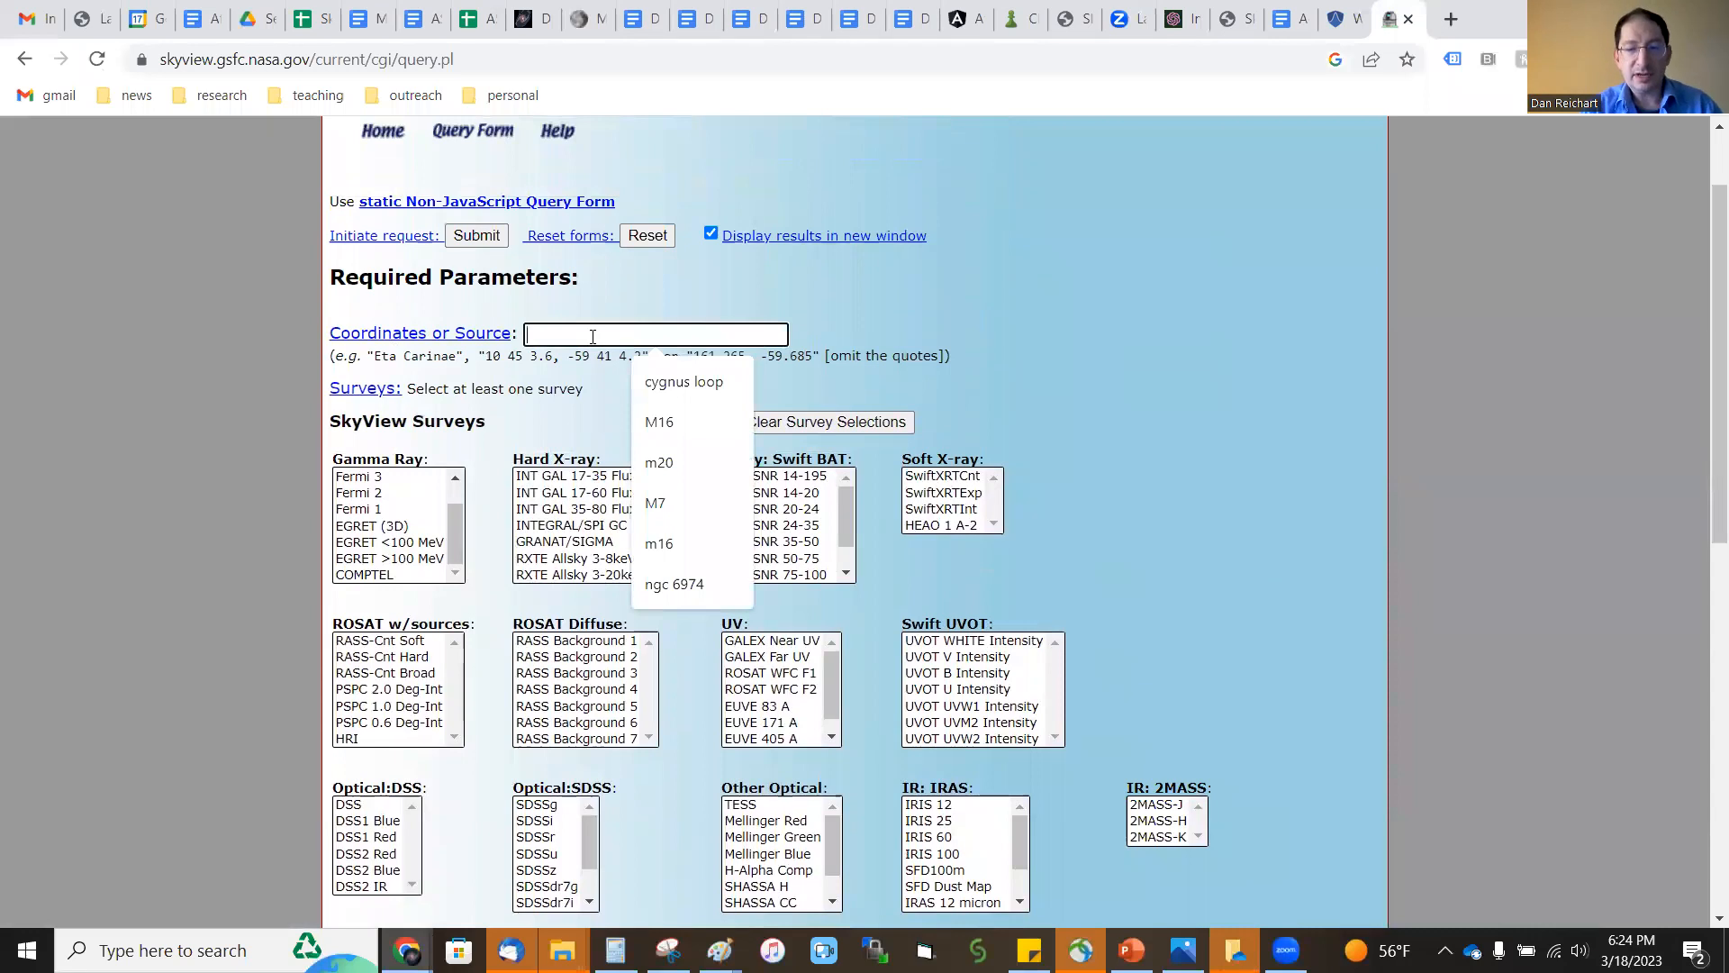
pyautogui.write('M16')
pyautogui.click(1021, 274)
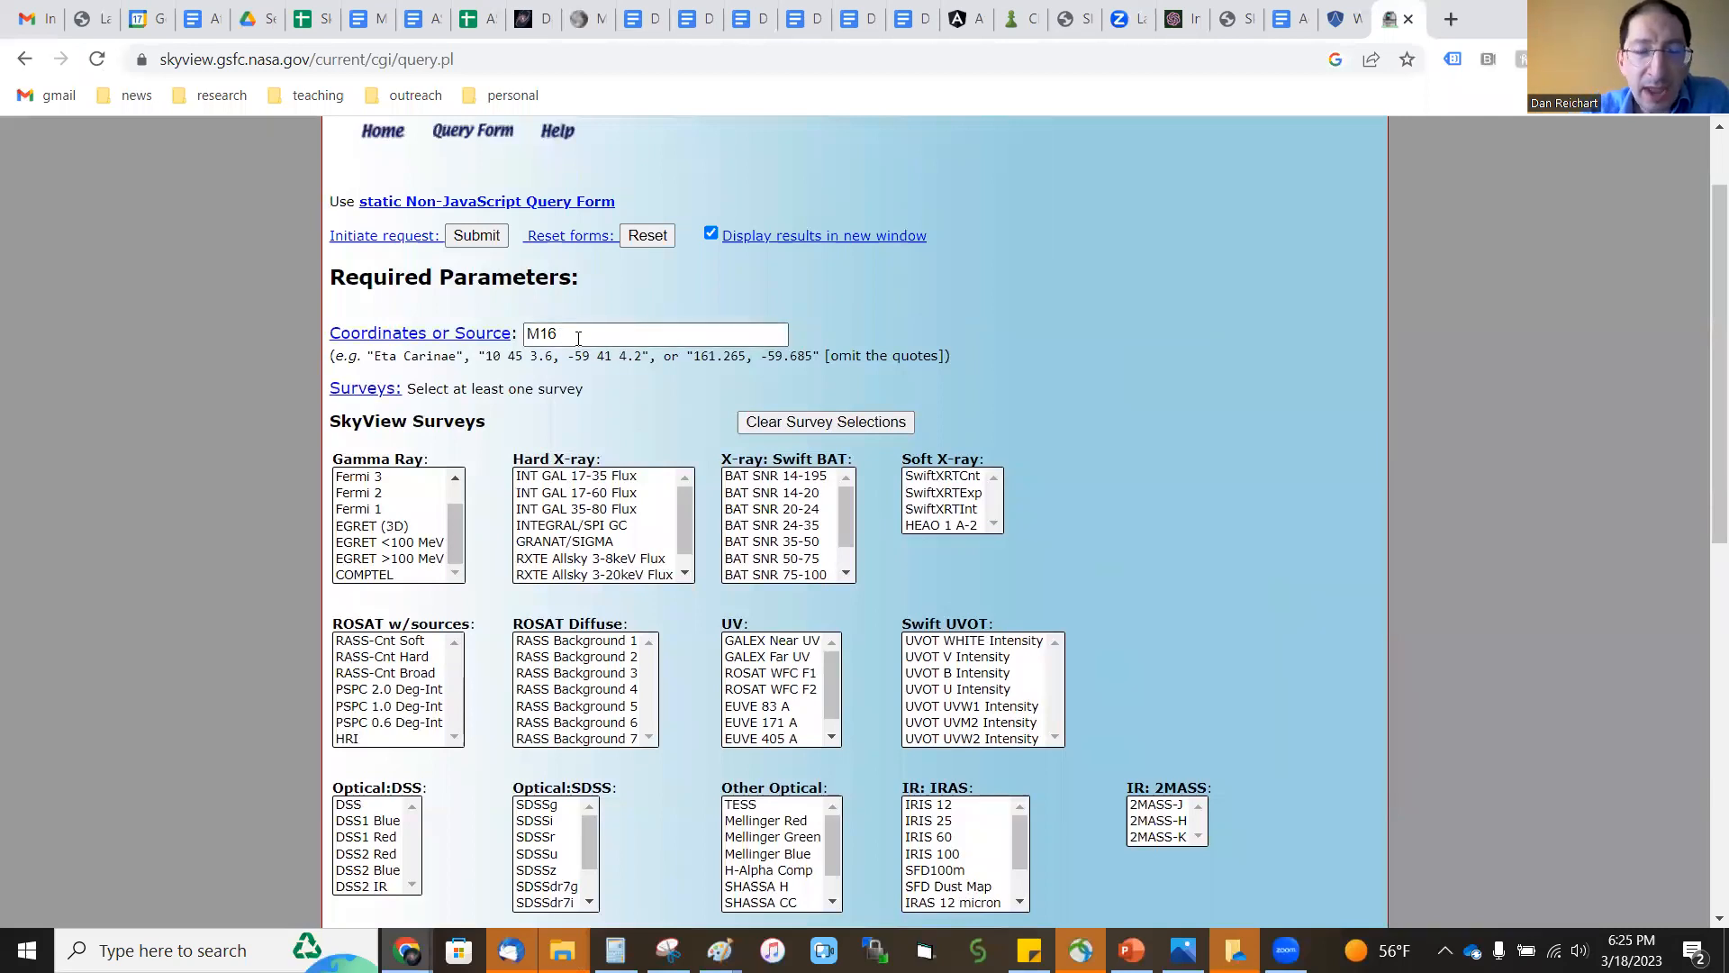
# Select the WISE 12 infrared survey for the query.
pyautogui.scroll(-5, 905, 347)
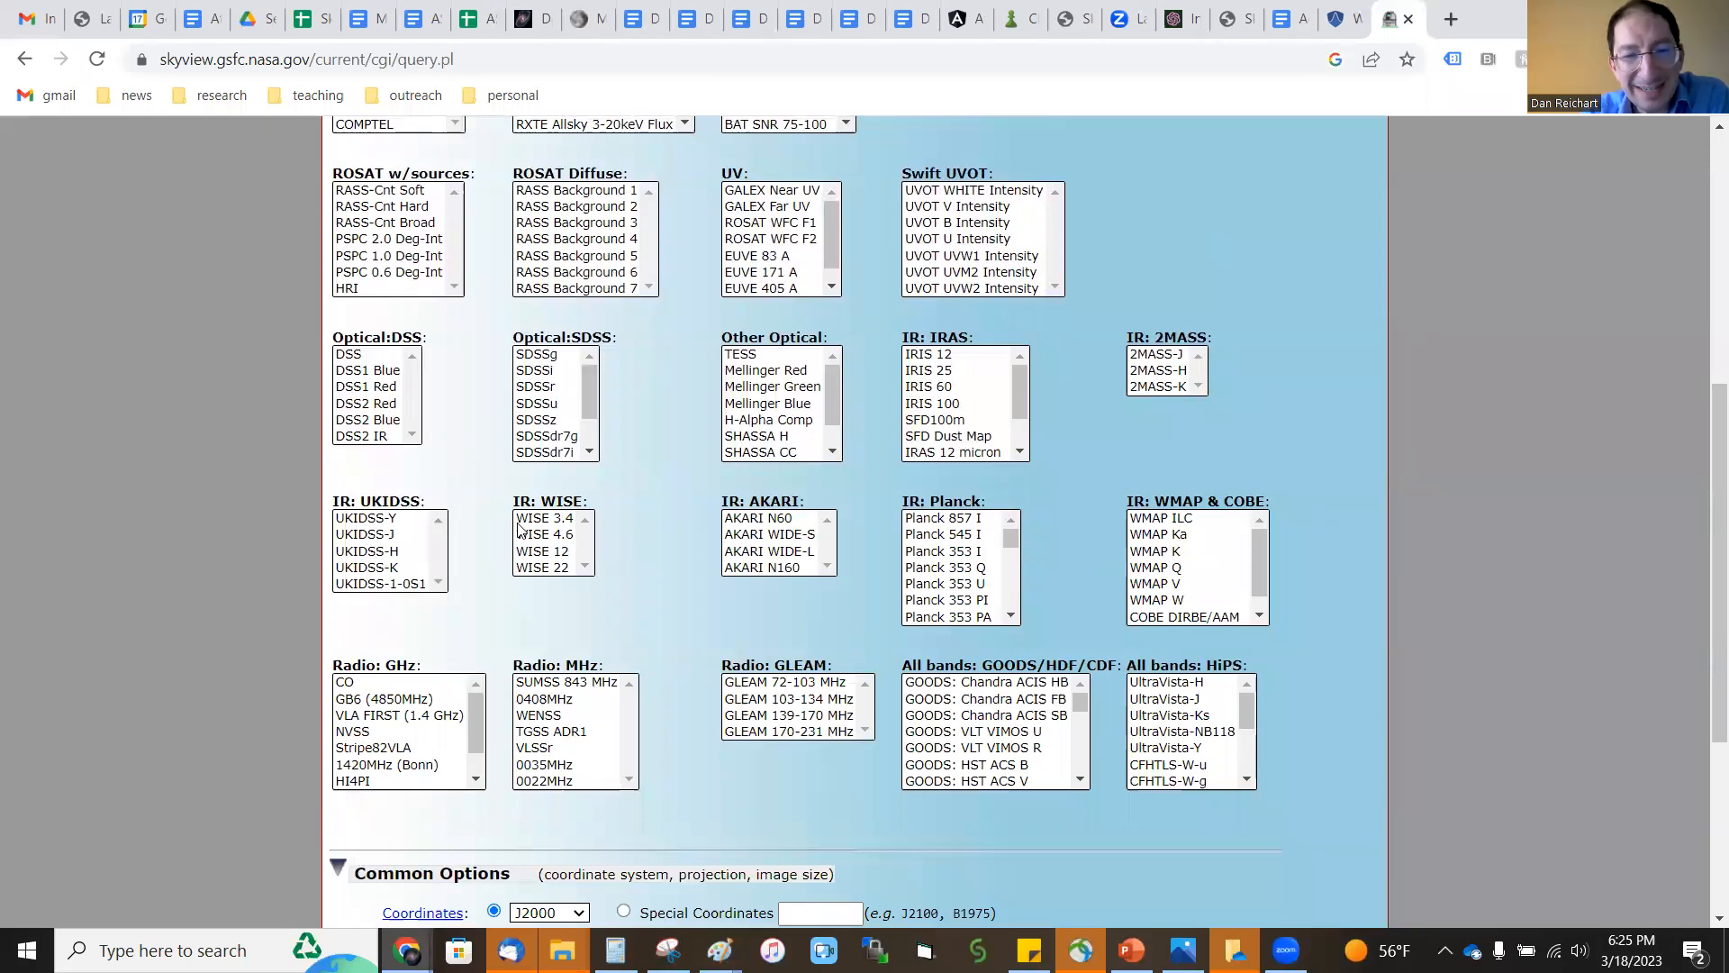
pyautogui.click(560, 552)
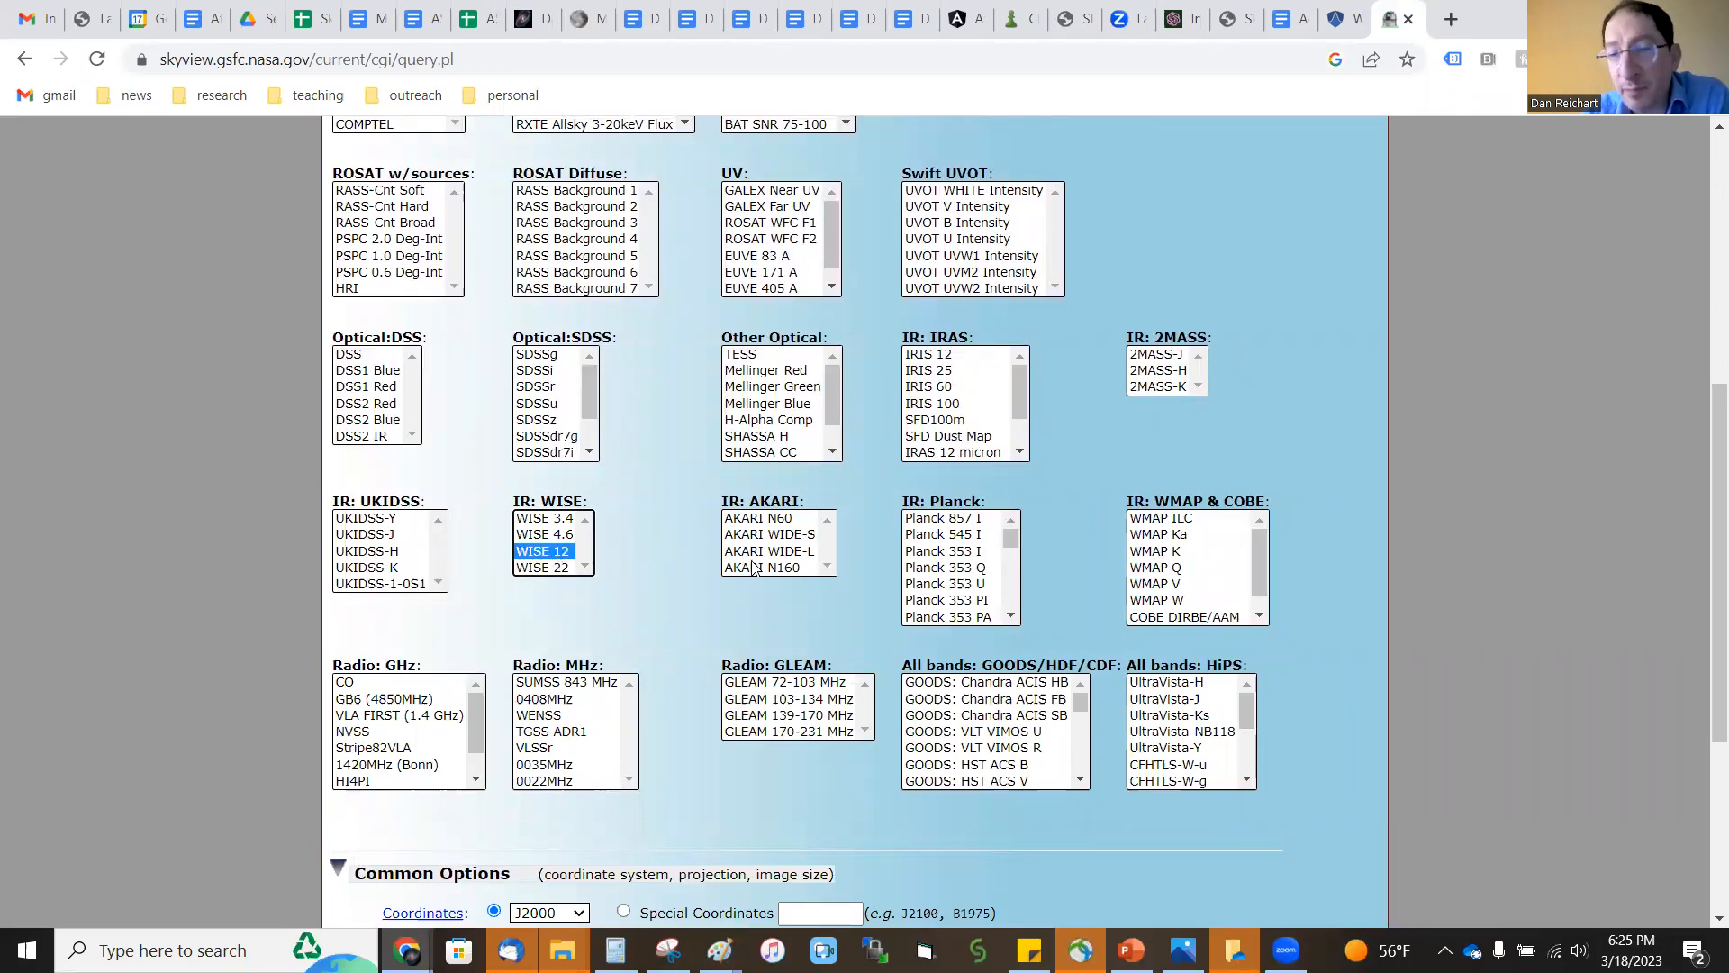
pyautogui.scroll(-1, 754, 568)
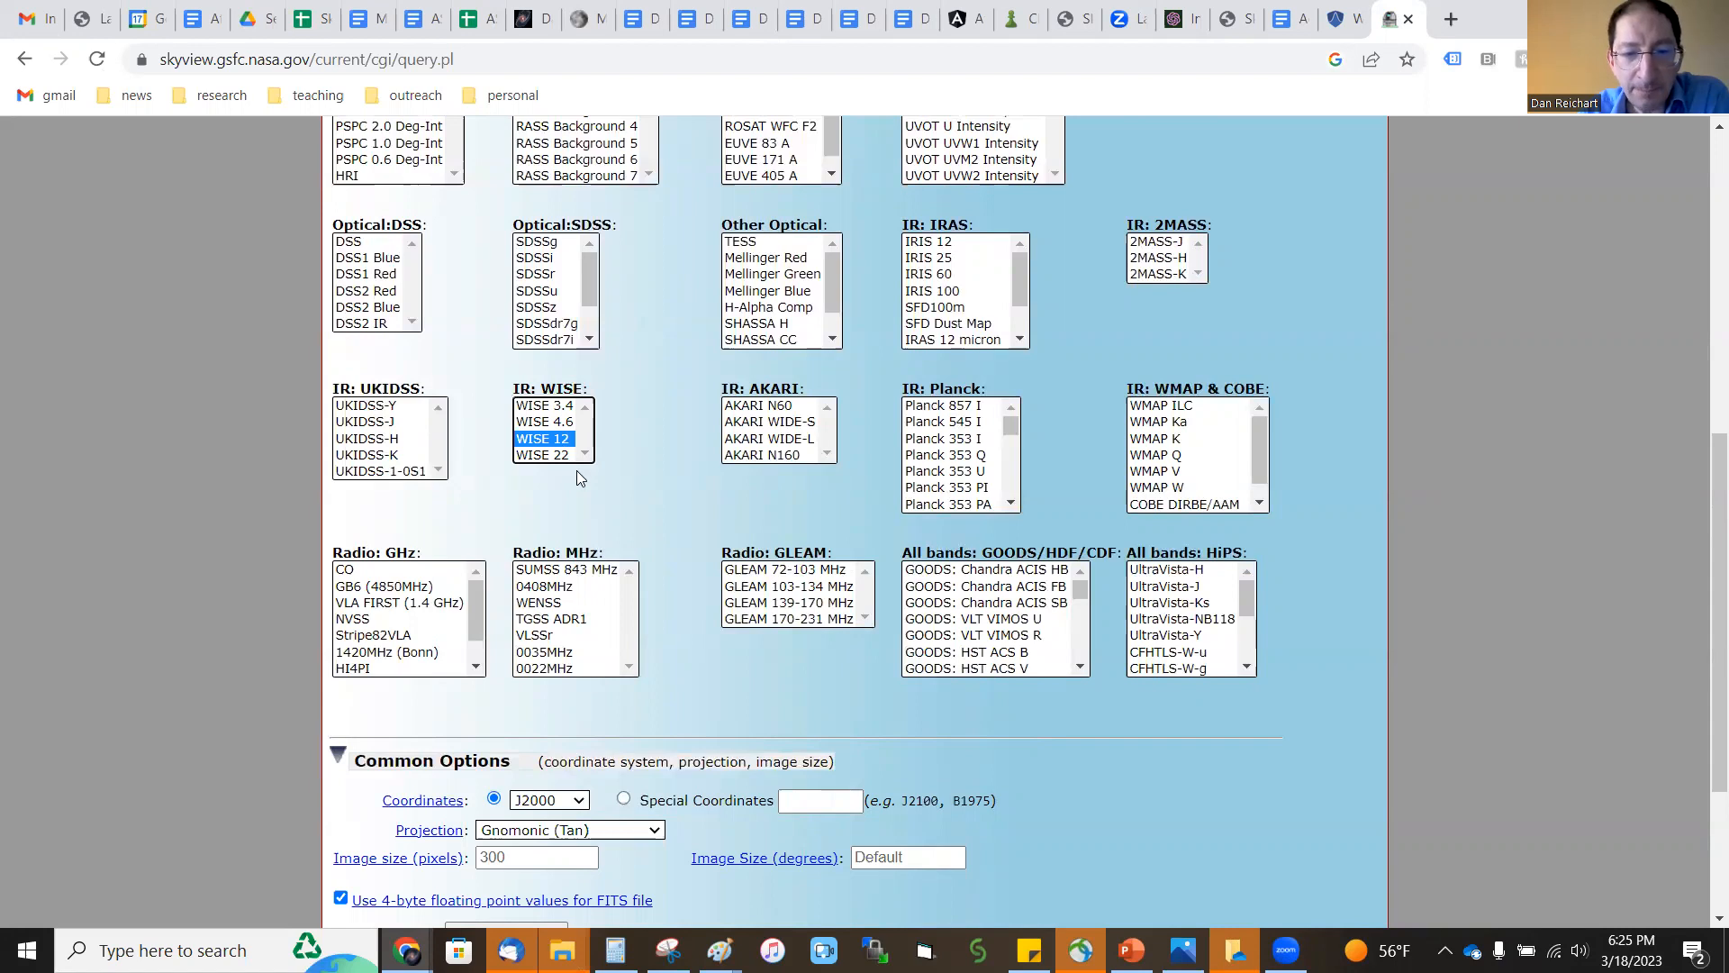
pyautogui.scroll(-2, 577, 486)
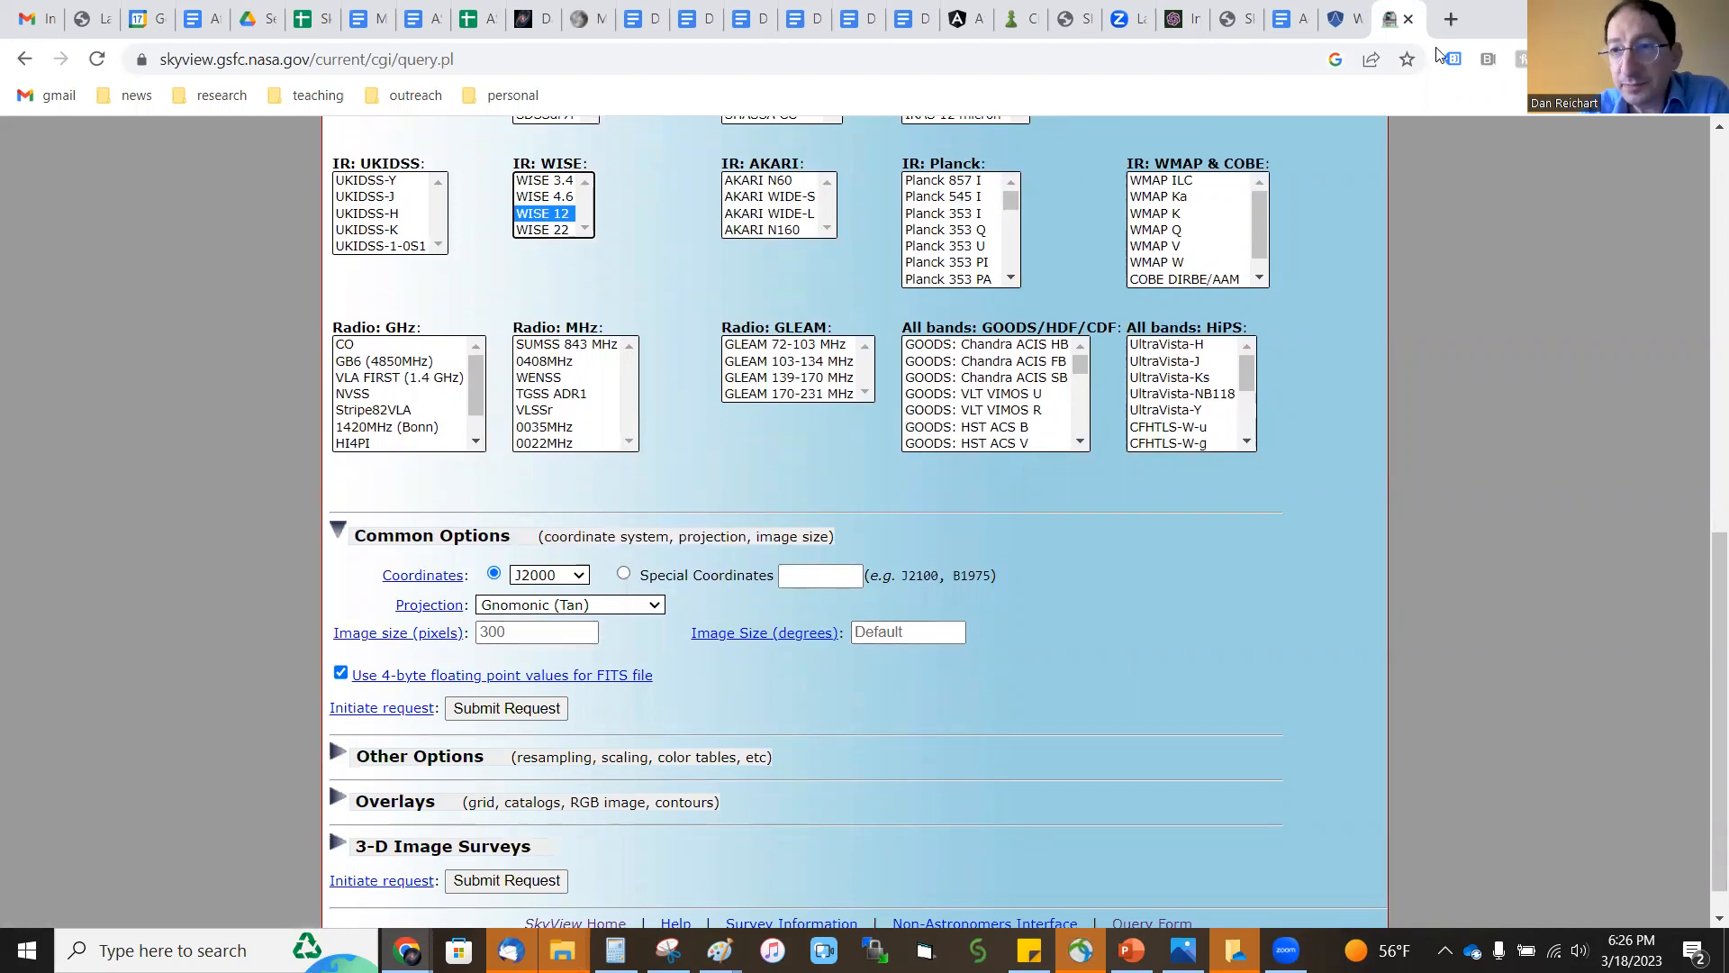
# Open the Skynet site in a new tab and bring up the Prompt6 telescope page under Cerro Tololo Inter-American Observatory.
pyautogui.click(1449, 19)
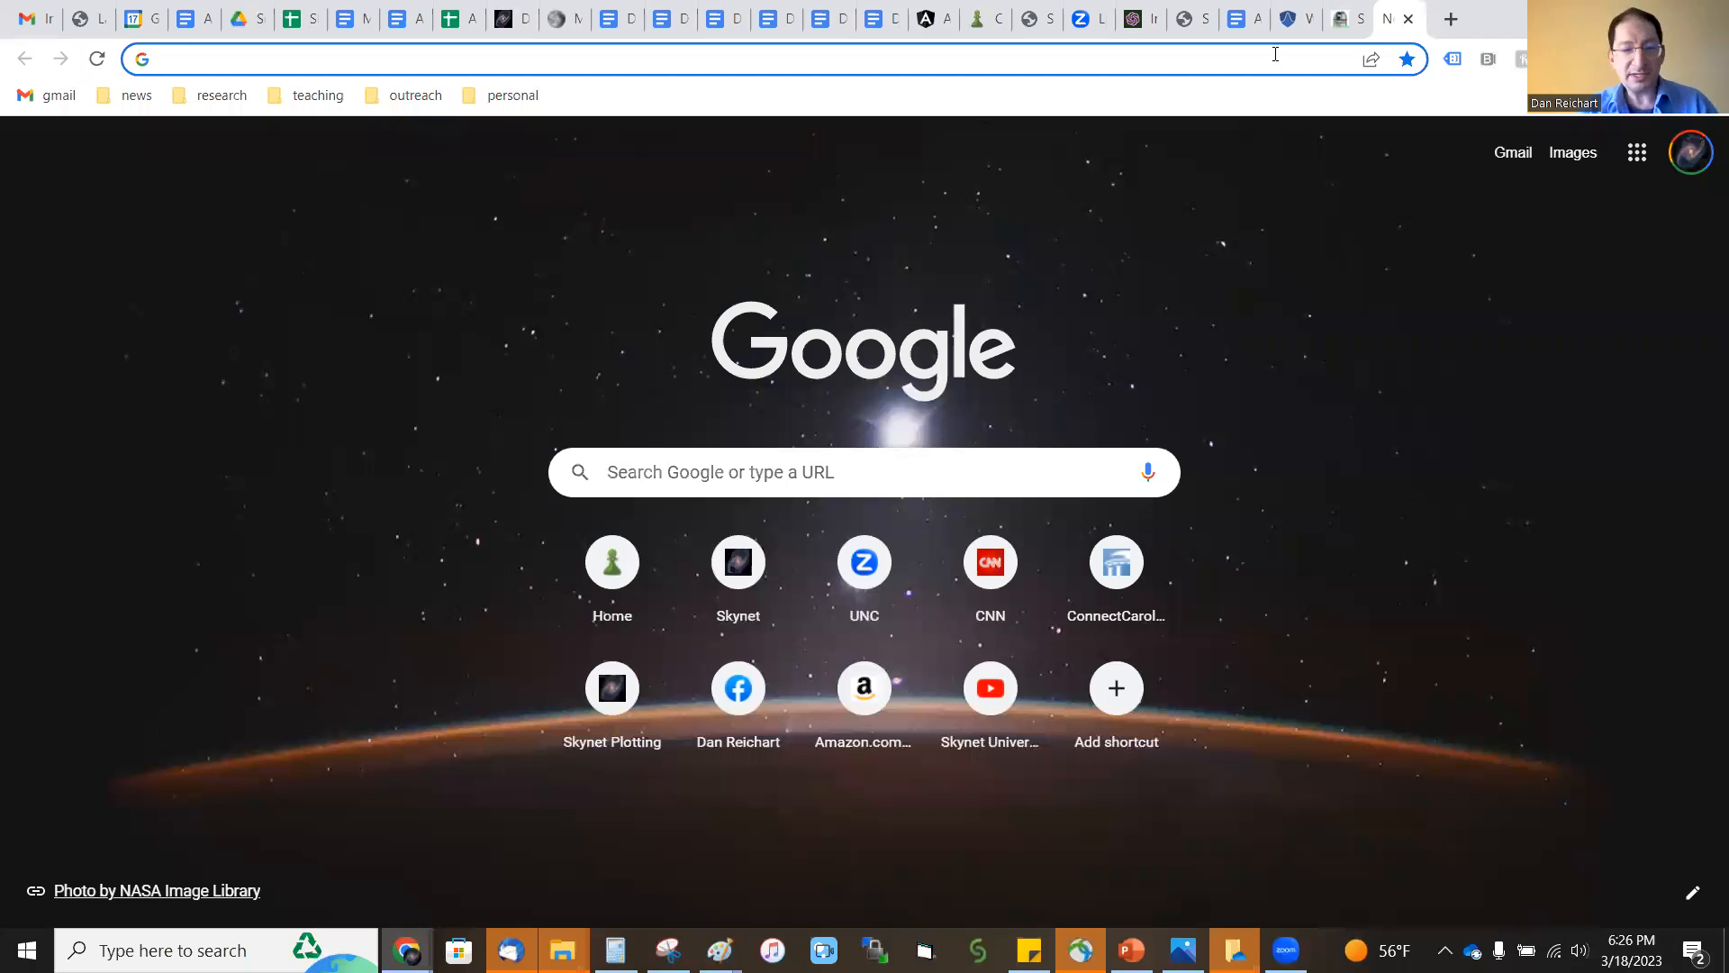
pyautogui.write('sk')
pyautogui.press('Return')
pyautogui.moveTo(1229, 255)
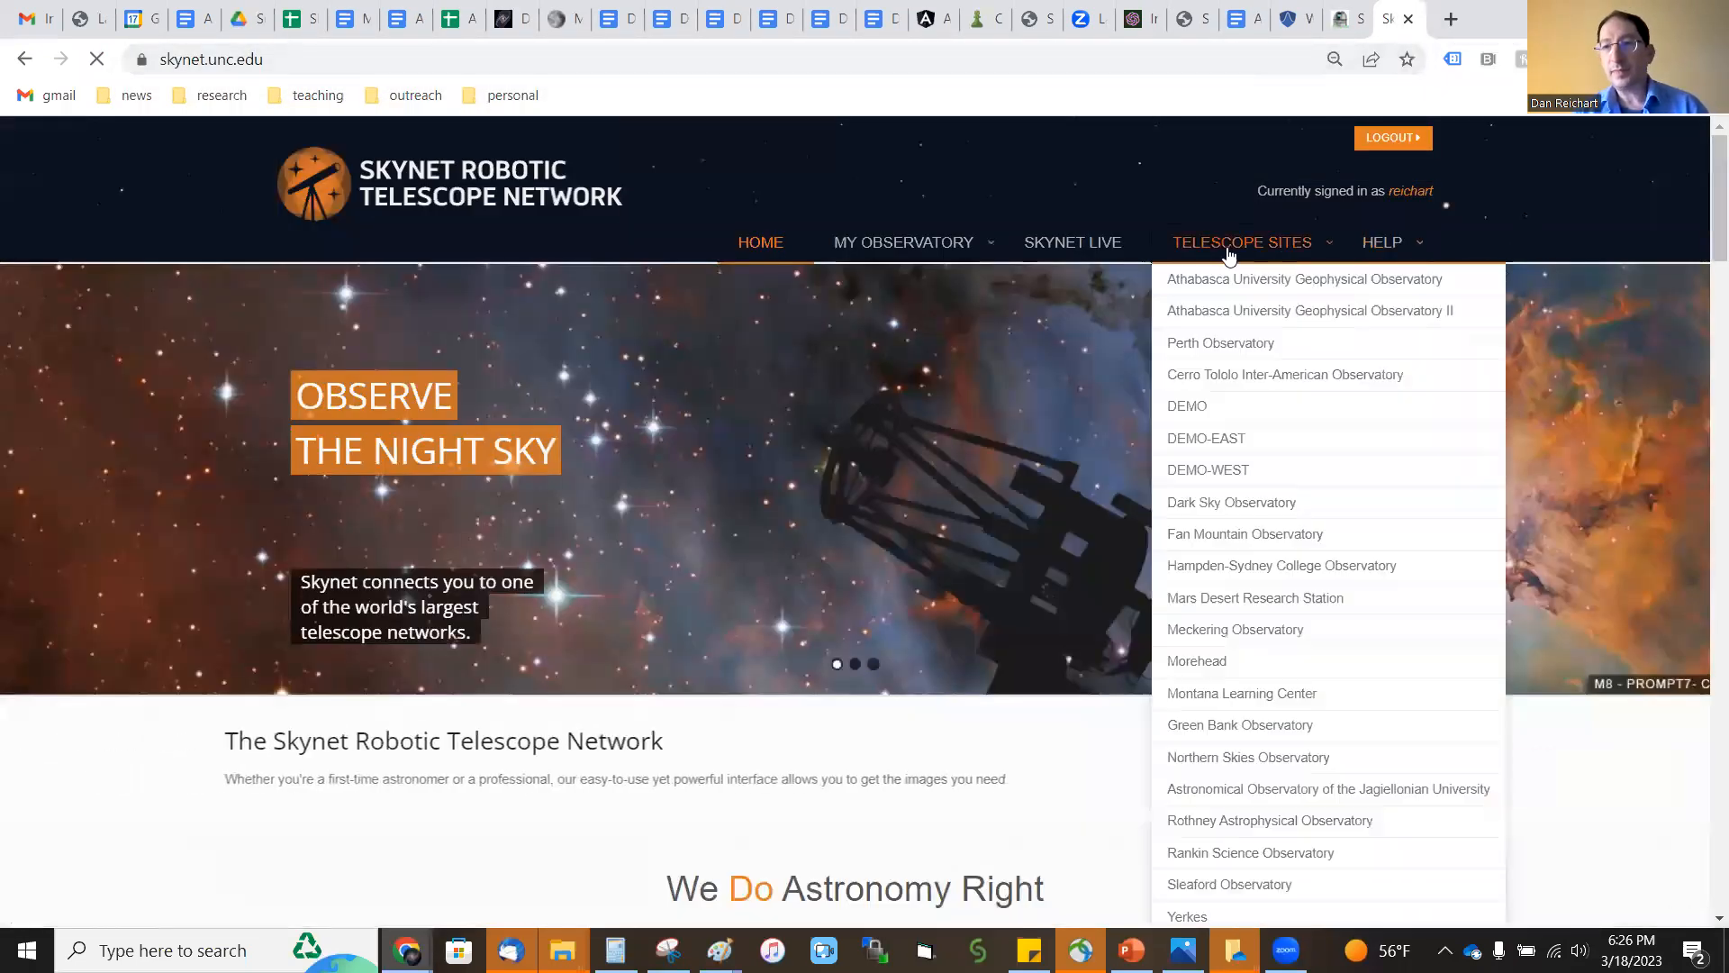
pyautogui.click(1226, 377)
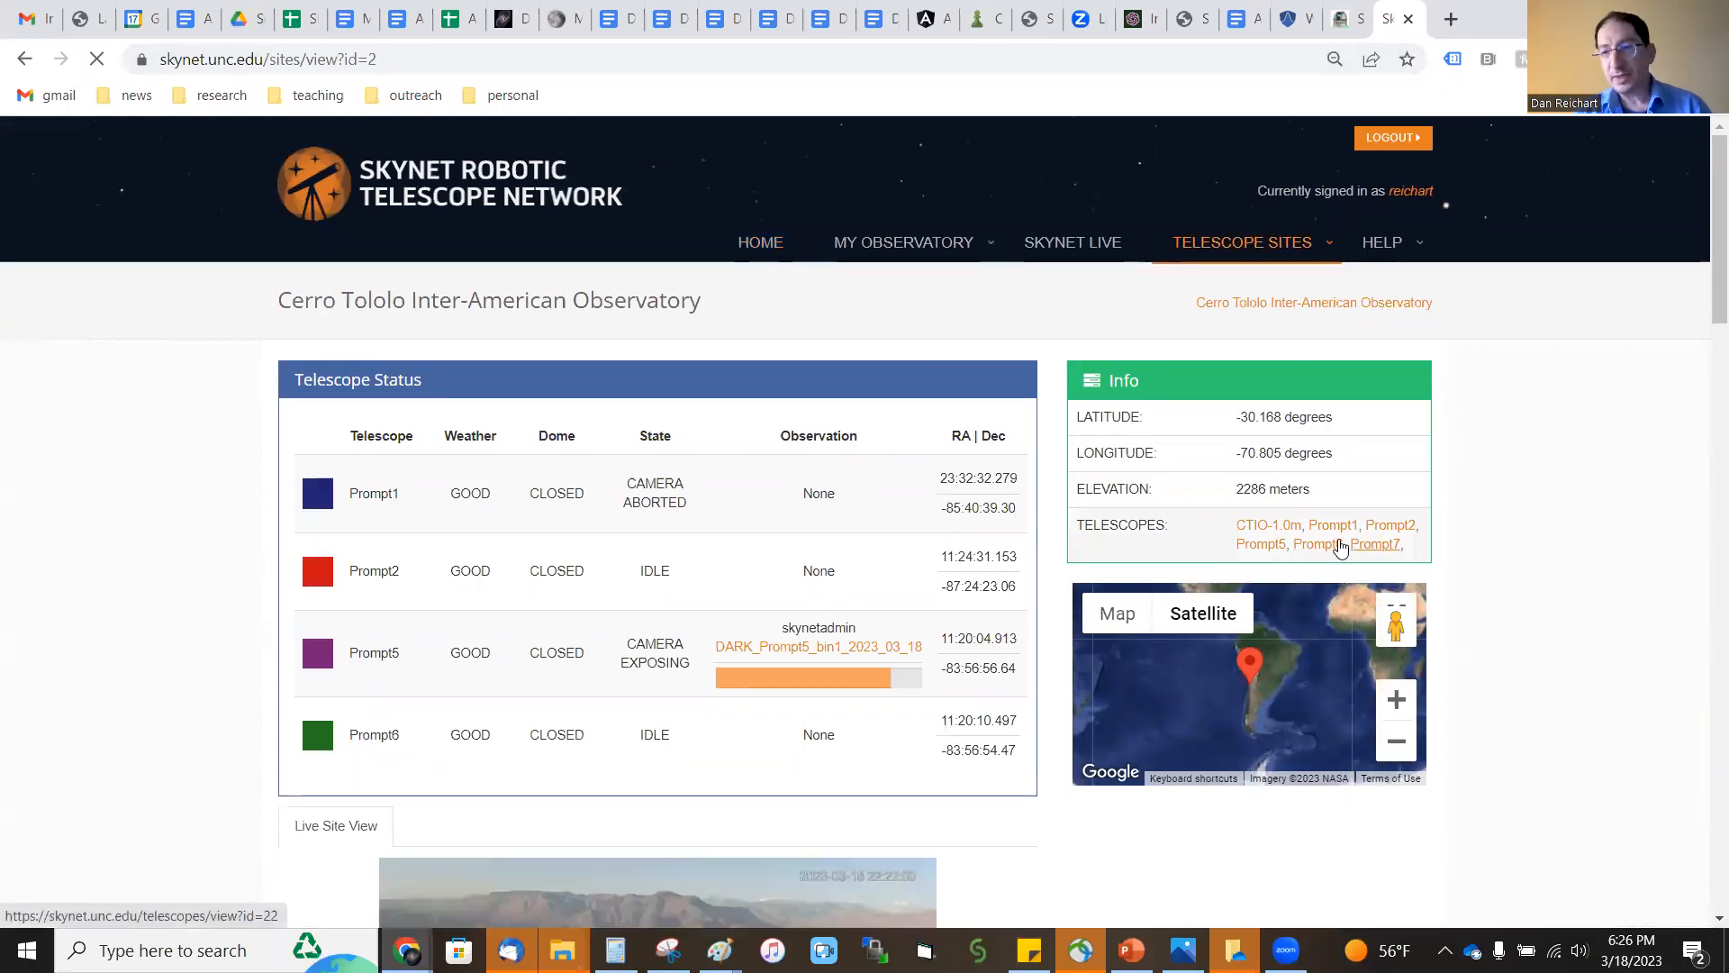
pyautogui.click(1286, 19)
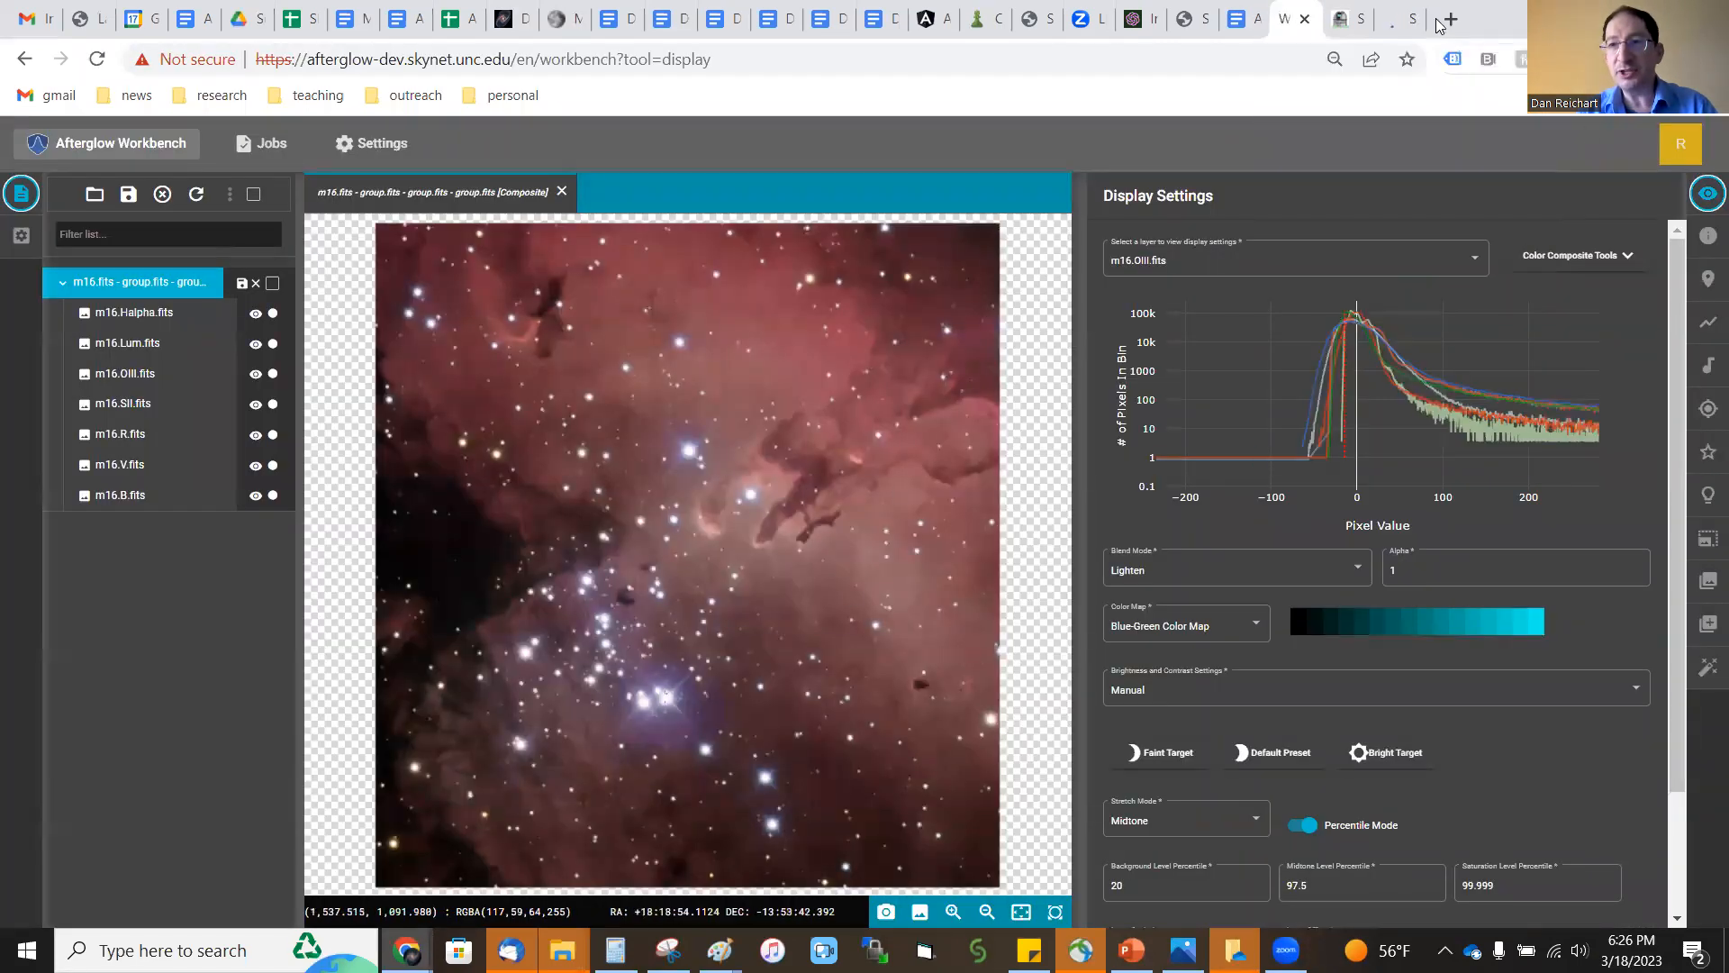
pyautogui.click(1394, 19)
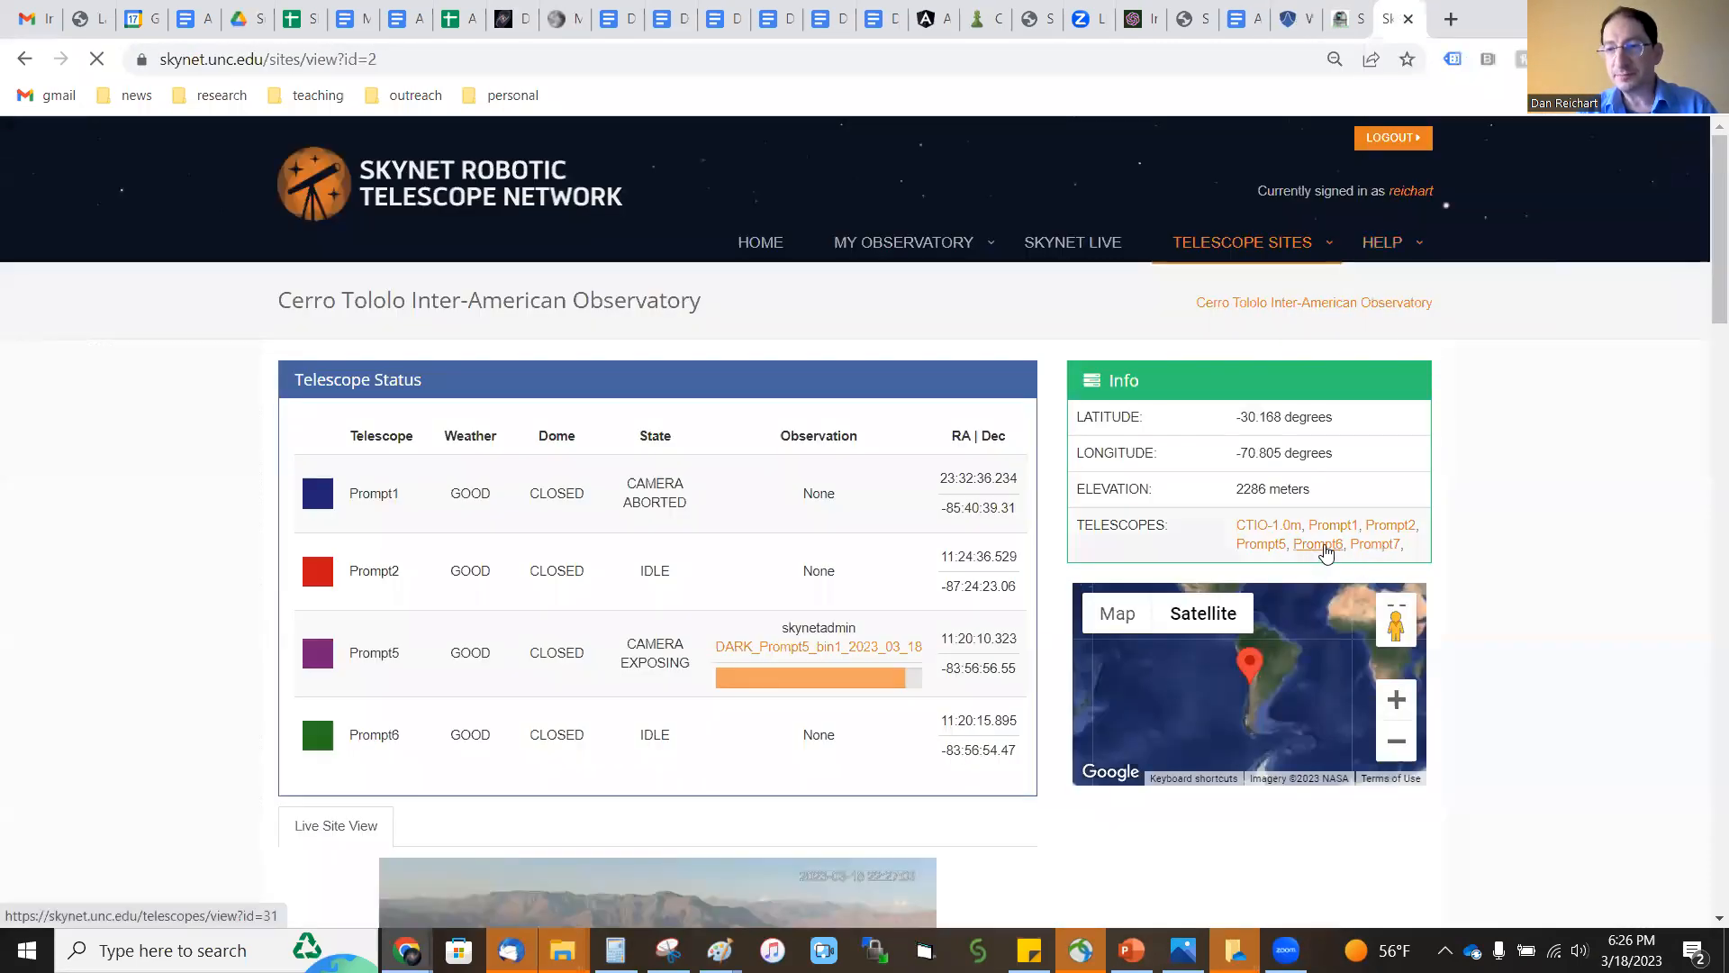
pyautogui.click(1318, 544)
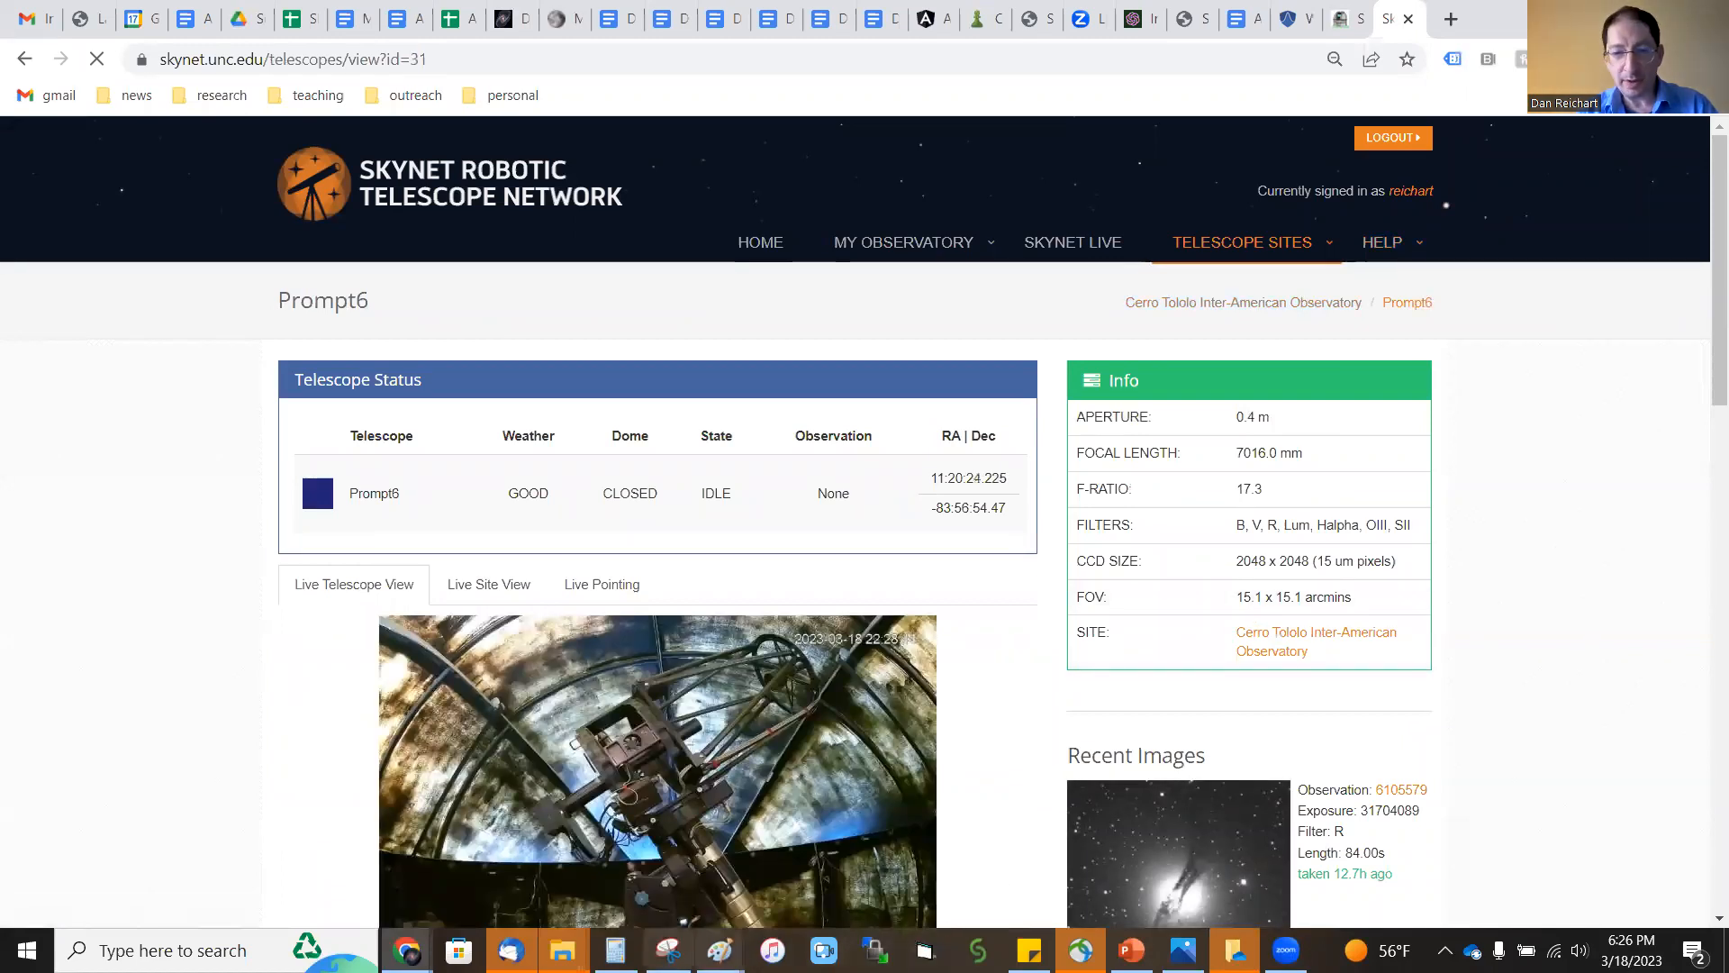
# Switch to Calculator and multiply the 15.1 arcminute field of view by 1.5, dividing by 60 to convert to degrees.
pyautogui.moveTo(668, 950)
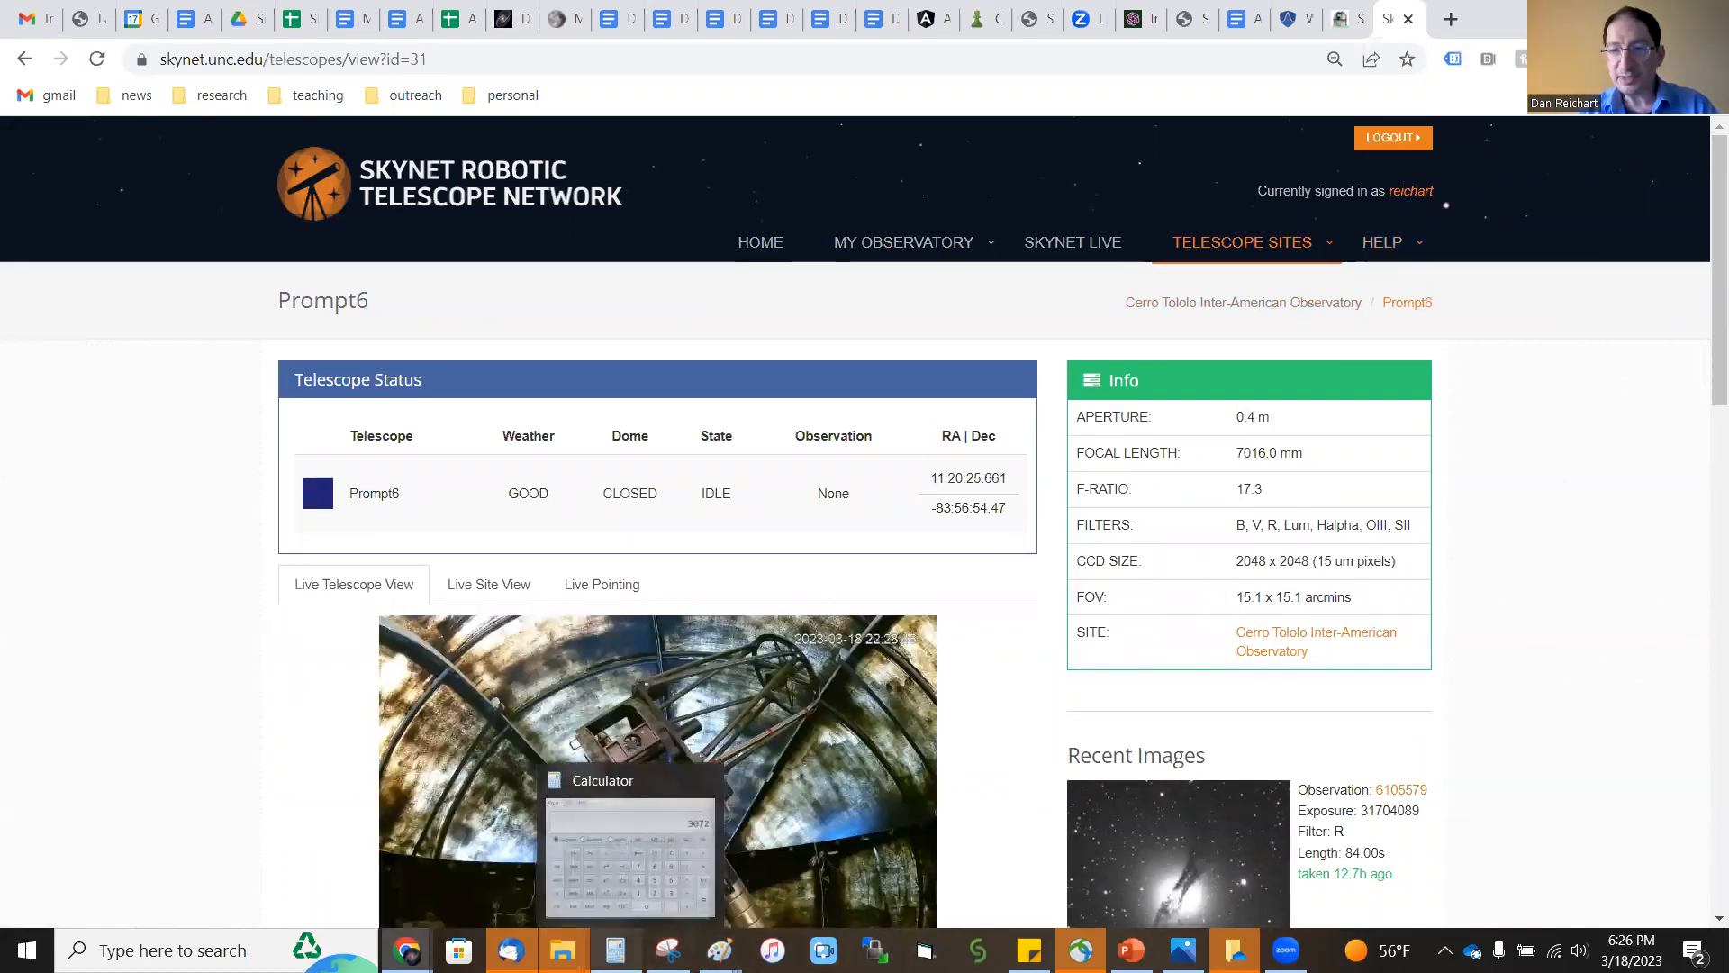
pyautogui.click(615, 950)
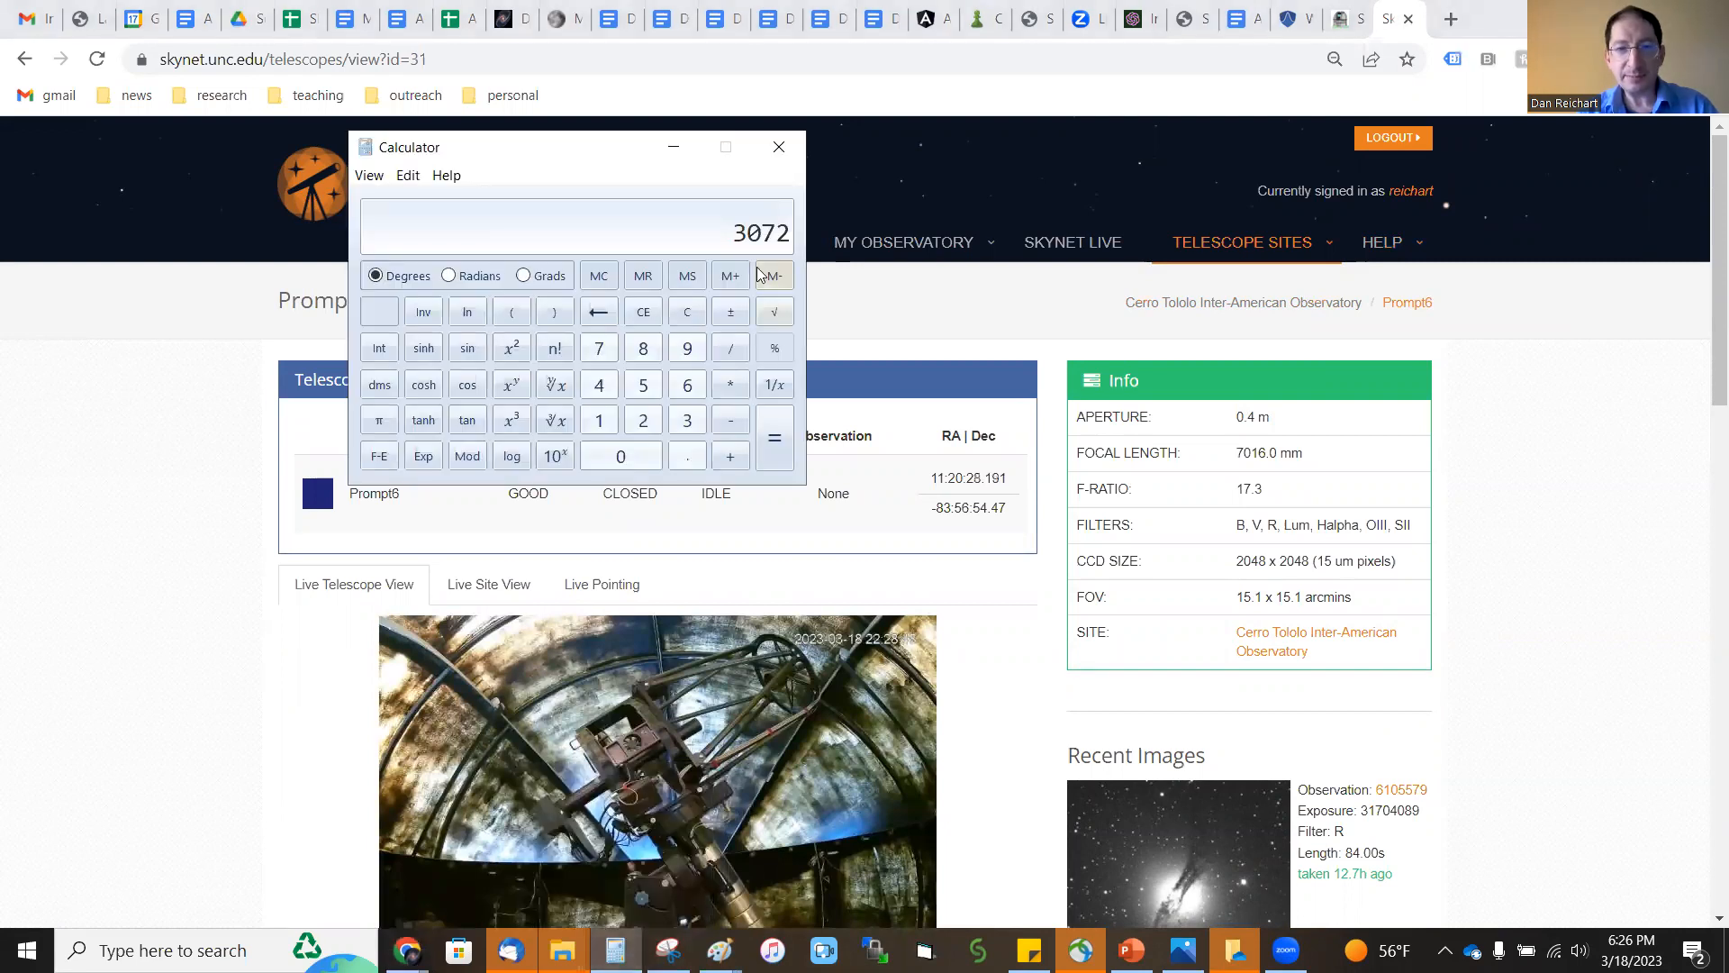
pyautogui.click(687, 311)
pyautogui.write('15.1')
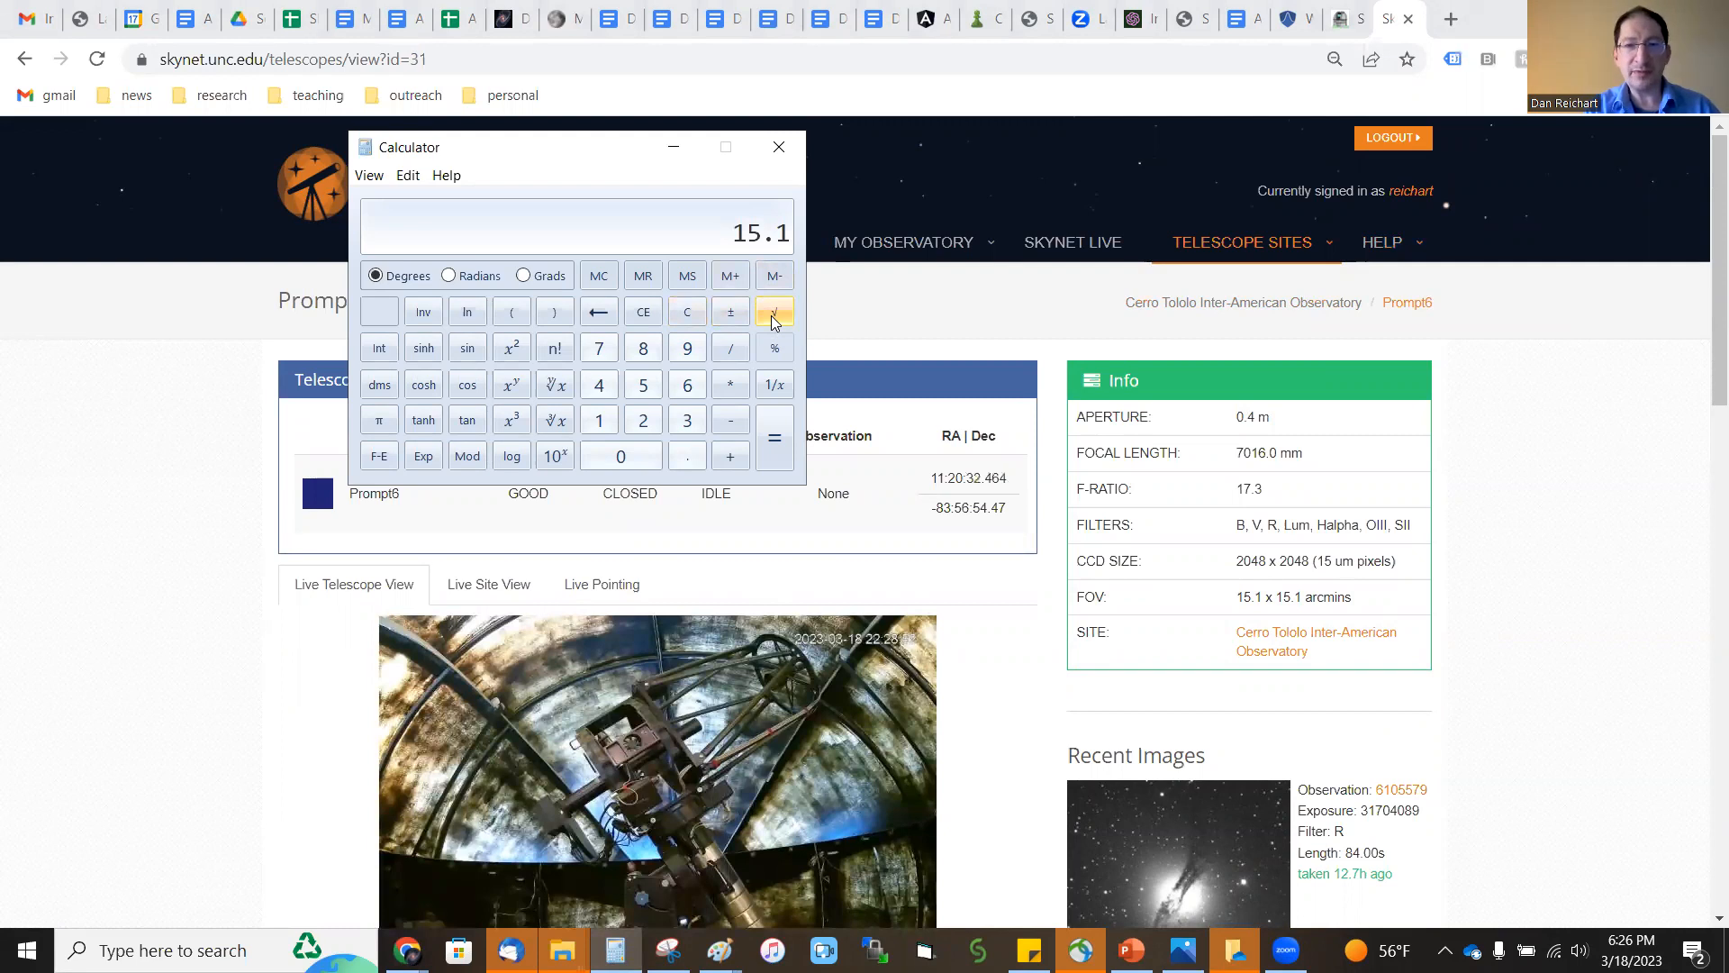
pyautogui.write('*1.5')
pyautogui.press('Return')
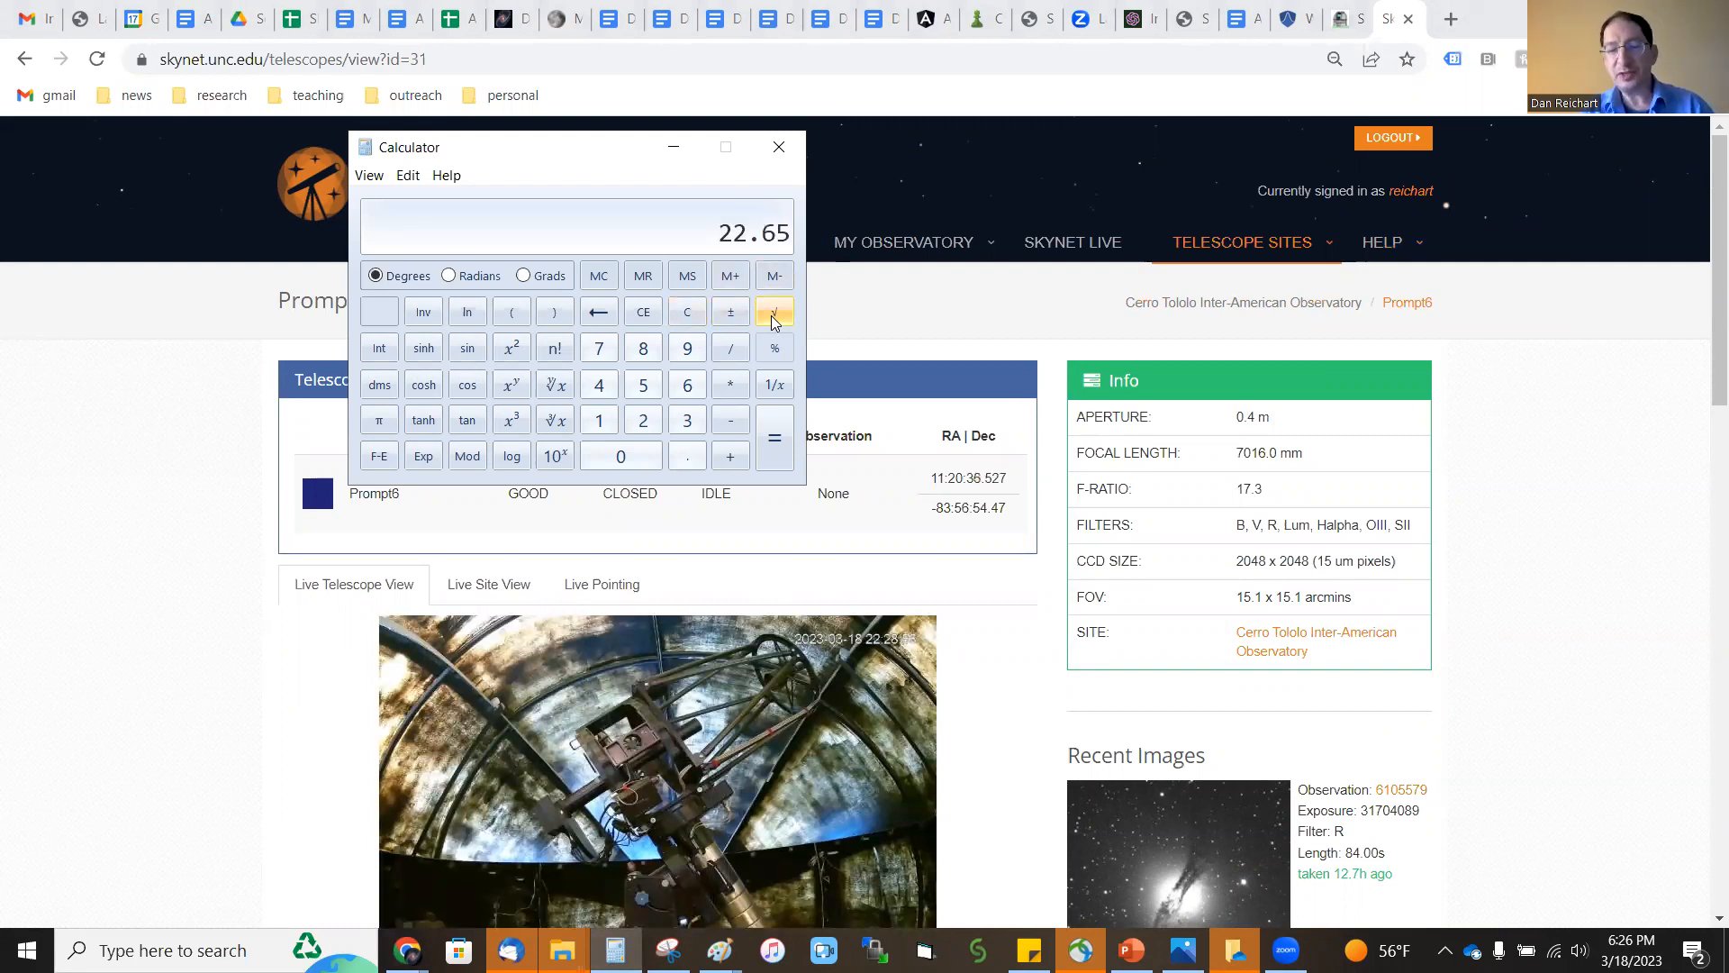
pyautogui.write('/60')
pyautogui.press('Return')
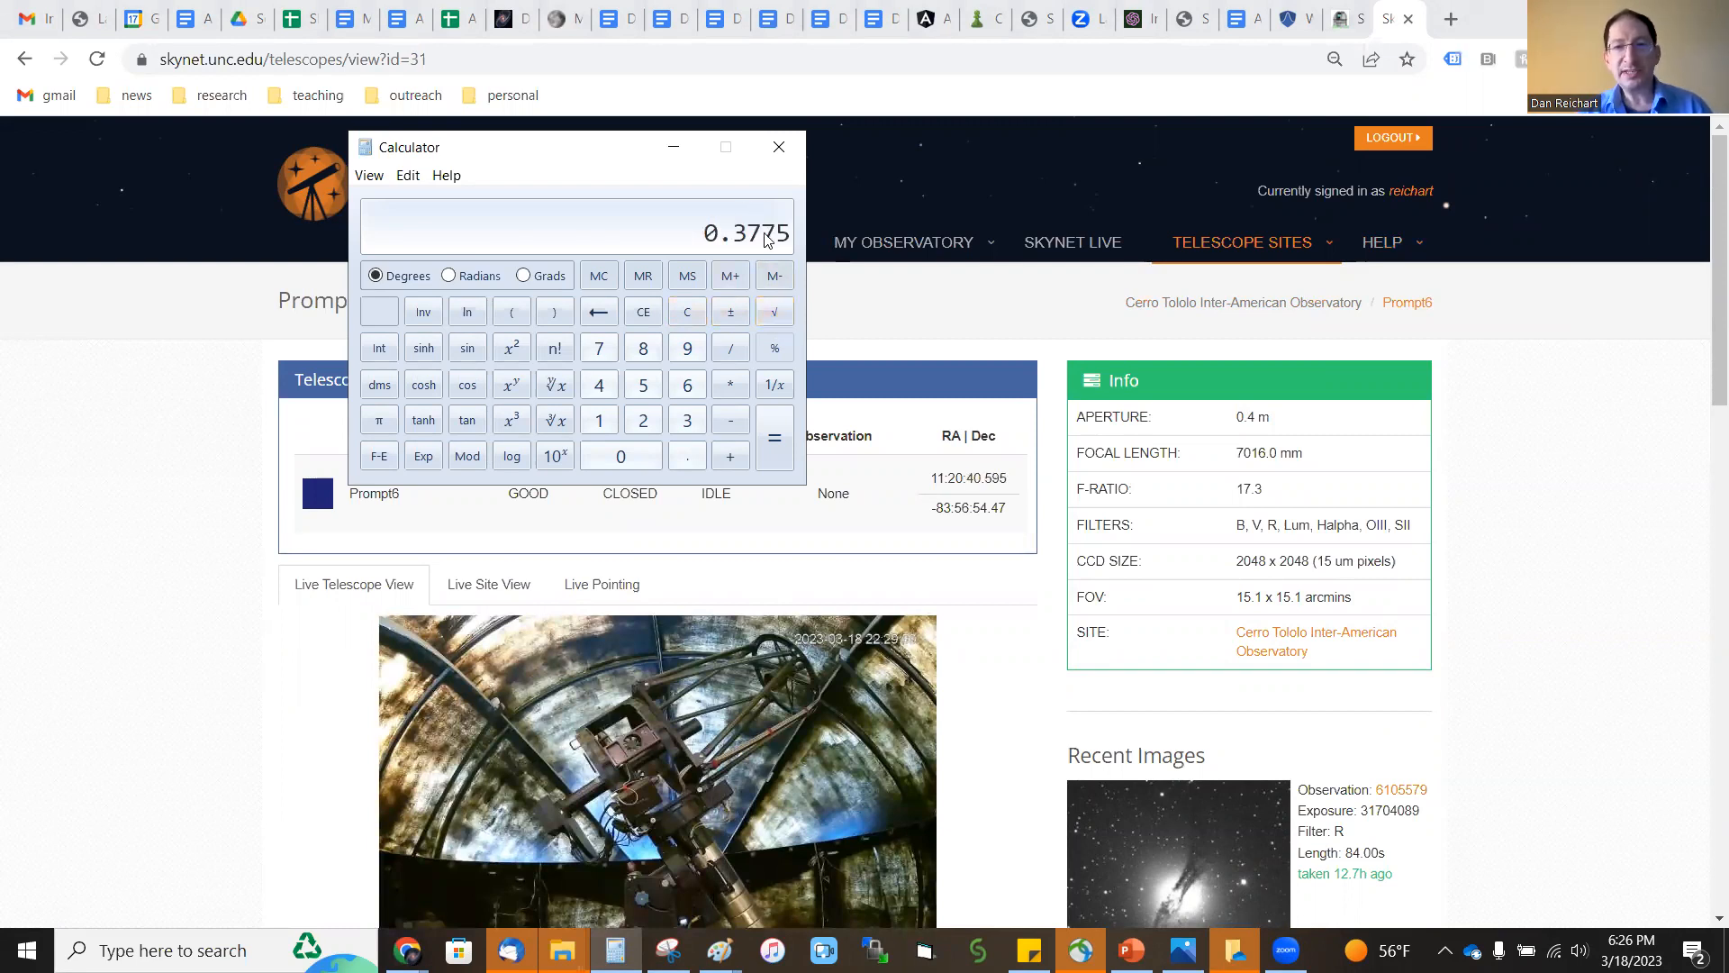
# Return to the SkyView query form and set the image size in degrees to 0.3775.
pyautogui.click(1342, 18)
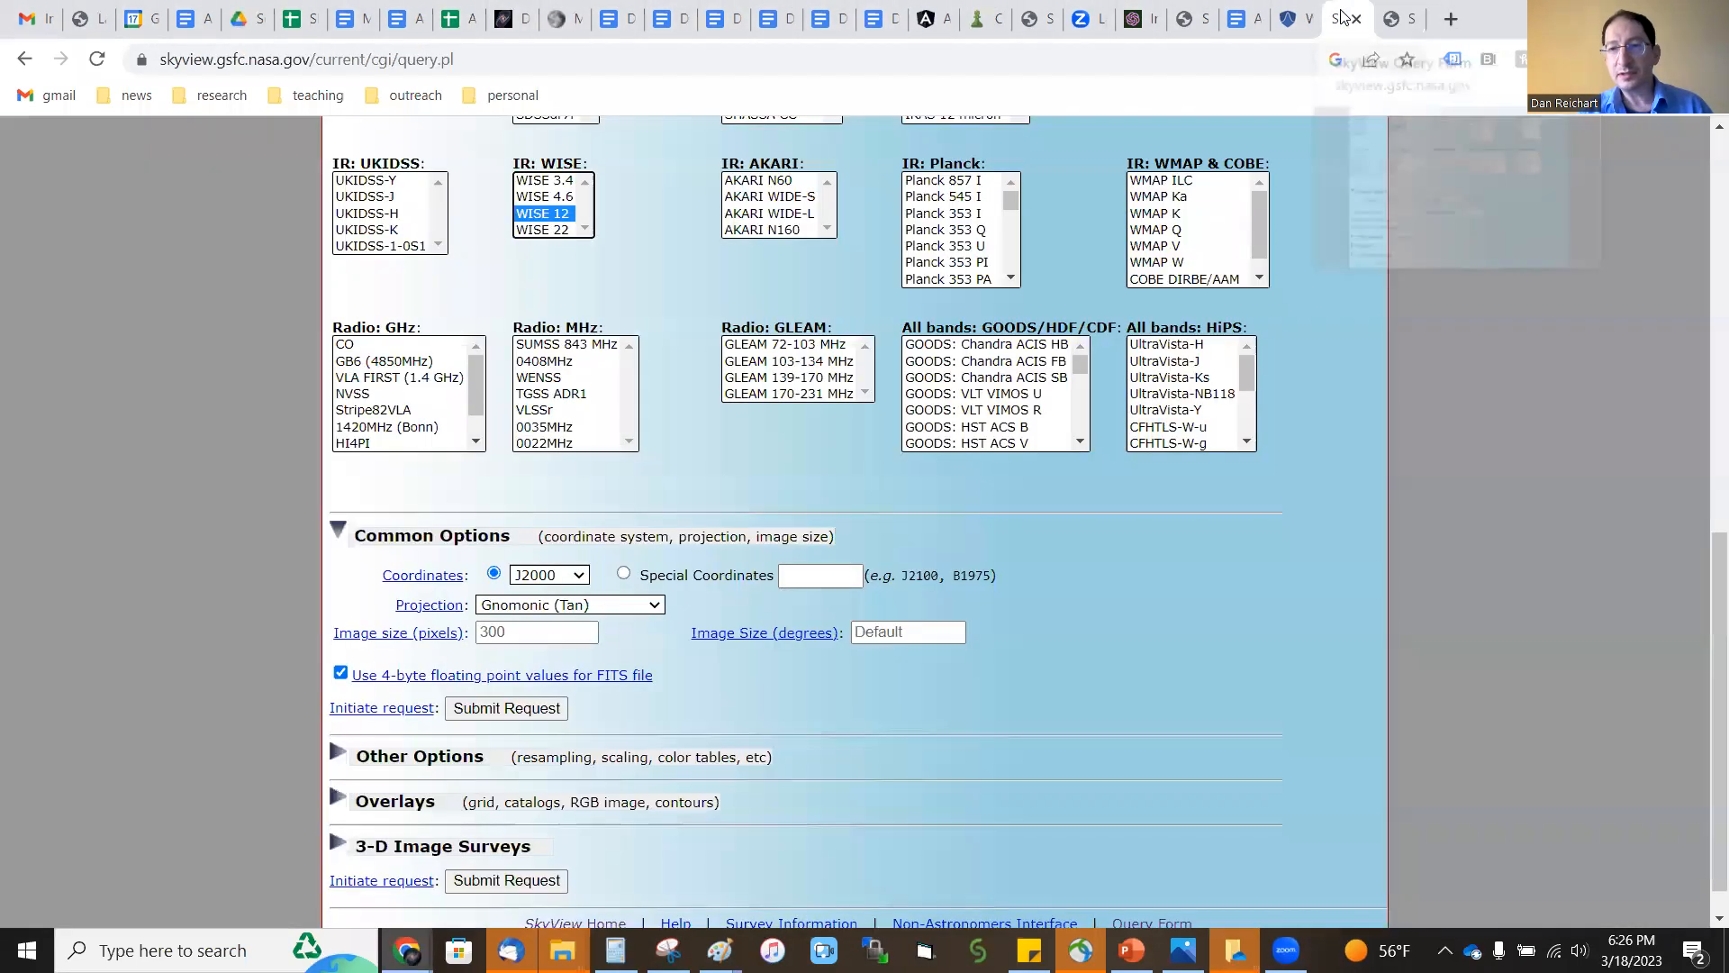
pyautogui.click(899, 628)
pyautogui.write('0')
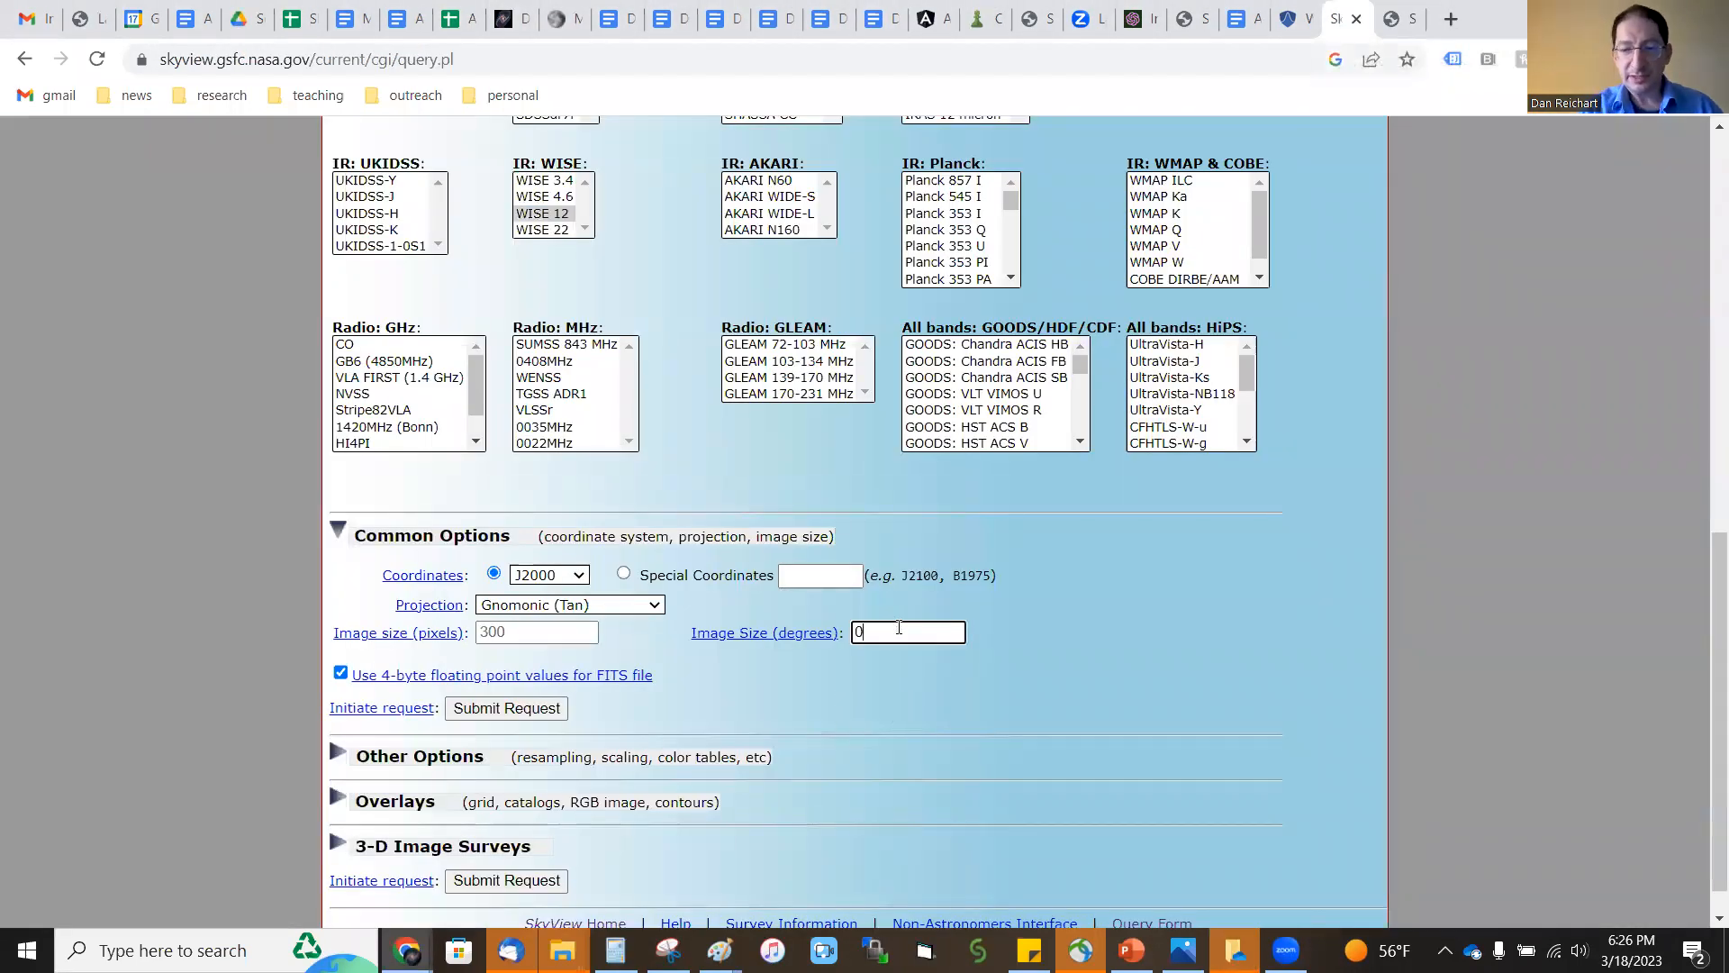
pyautogui.write('.3775')
pyautogui.click(1119, 618)
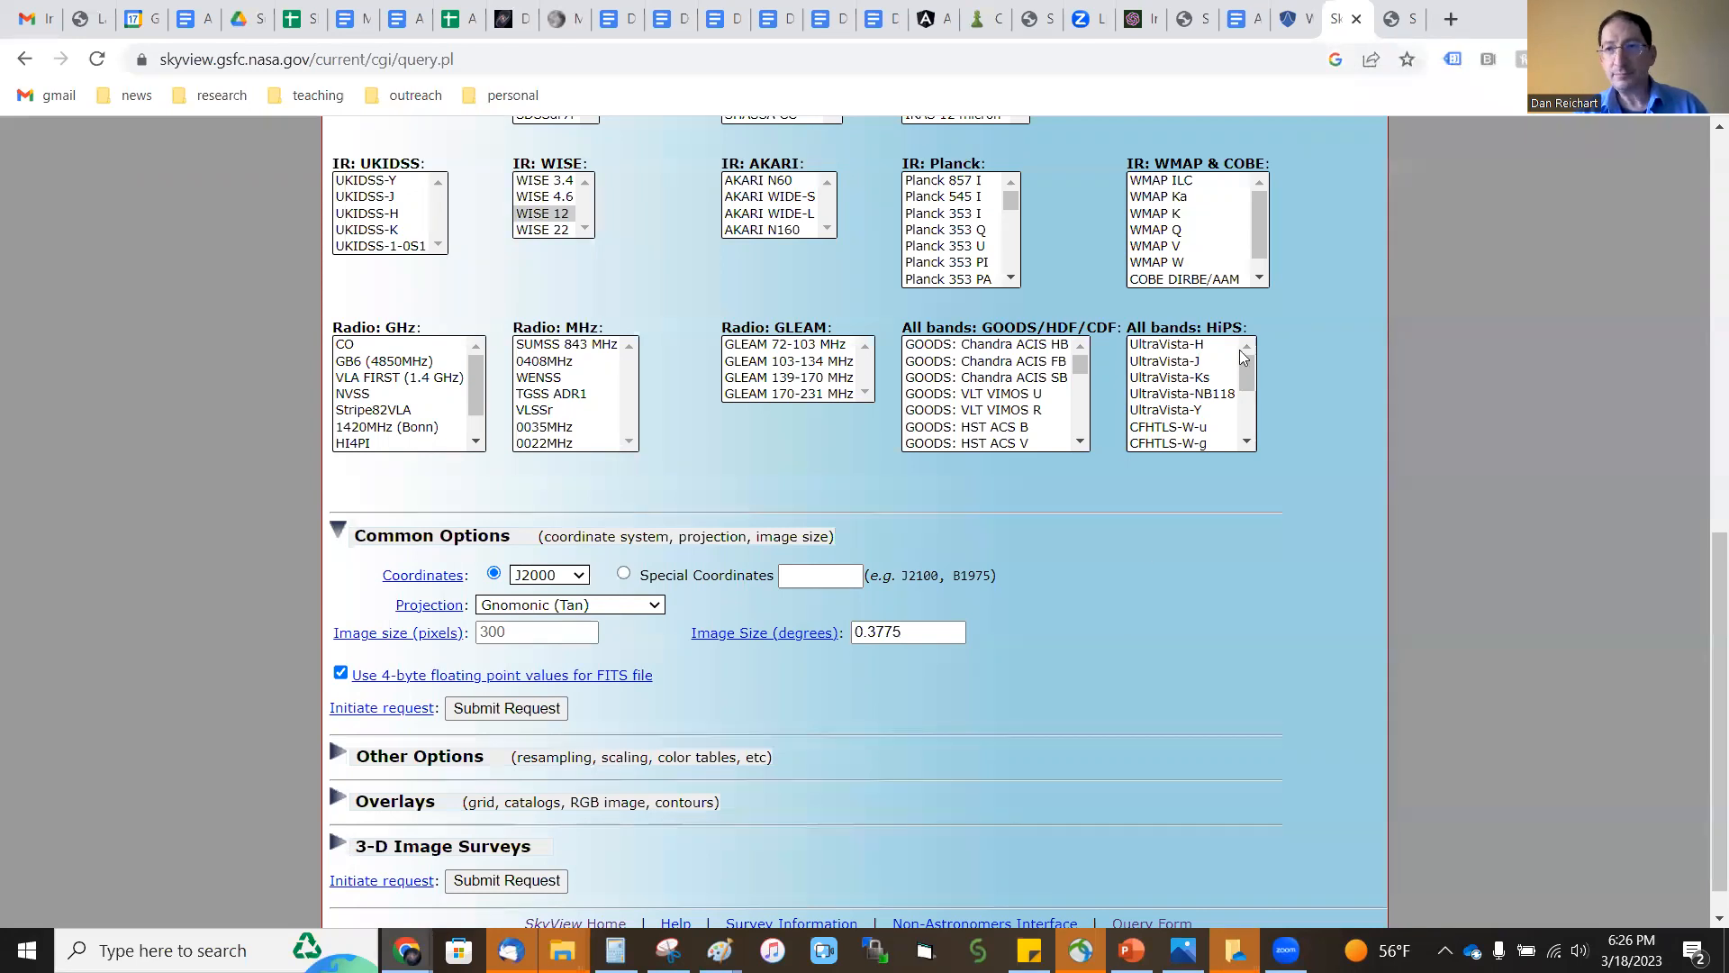
# Go back to the Prompt6 page and use Calculator to multiply the 2048 pixel CCD size by 1.5.
pyautogui.click(1405, 20)
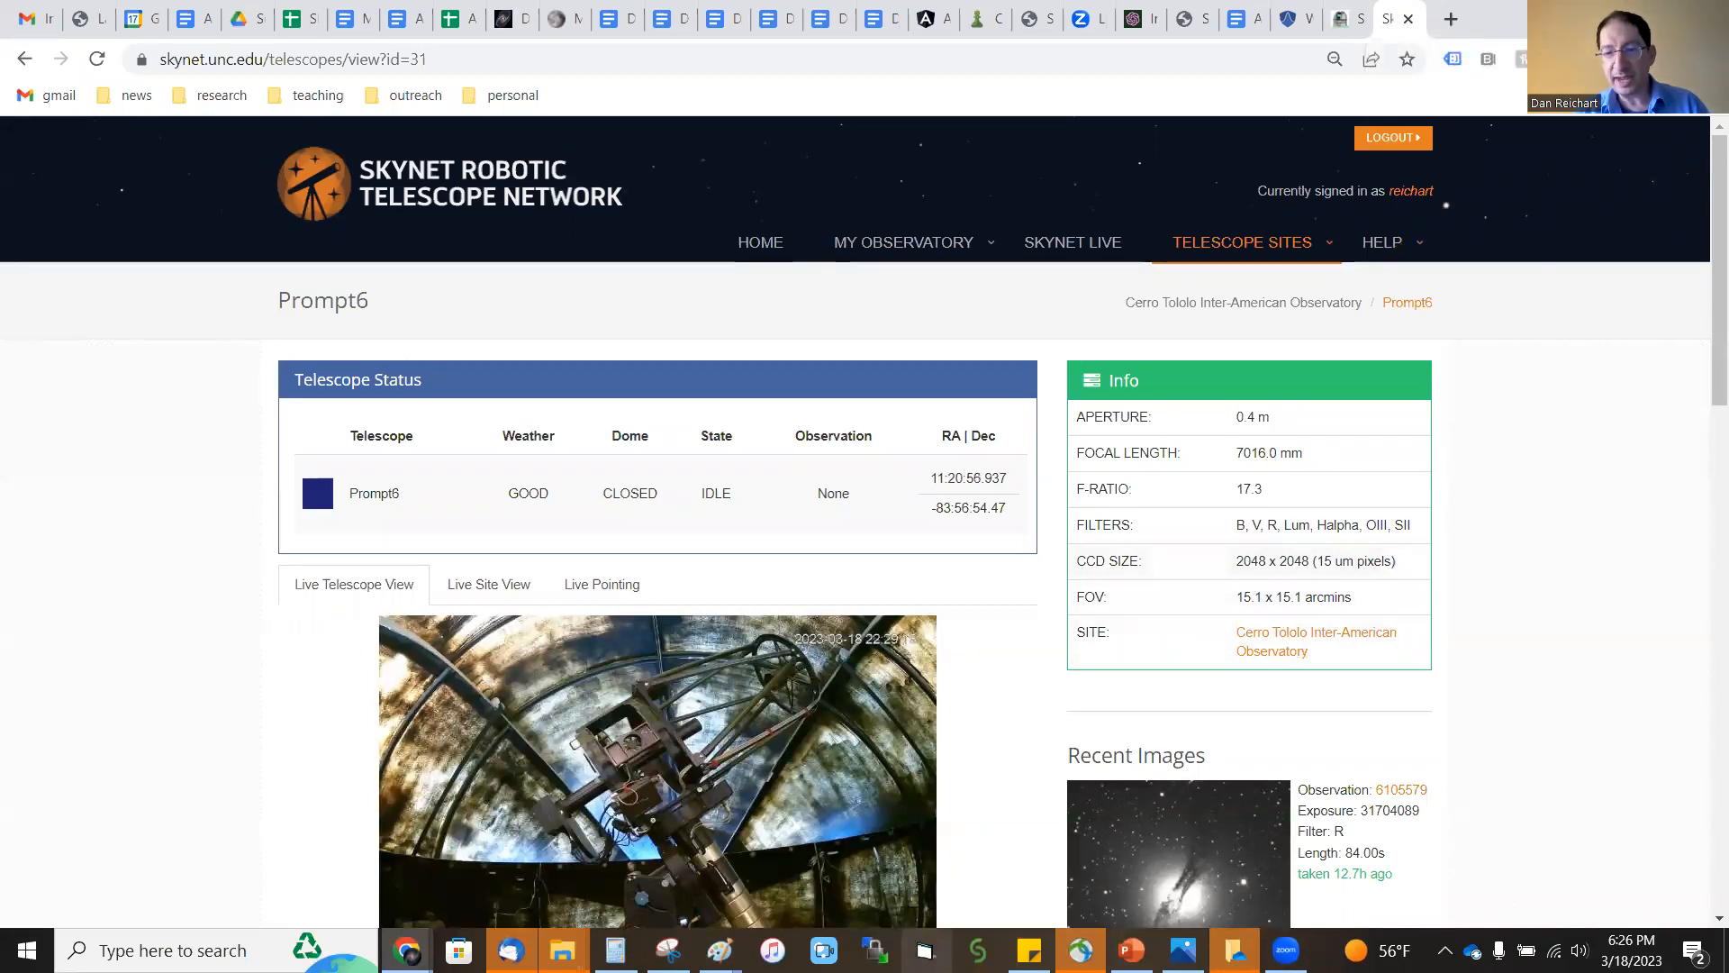
pyautogui.click(615, 950)
pyautogui.write('2')
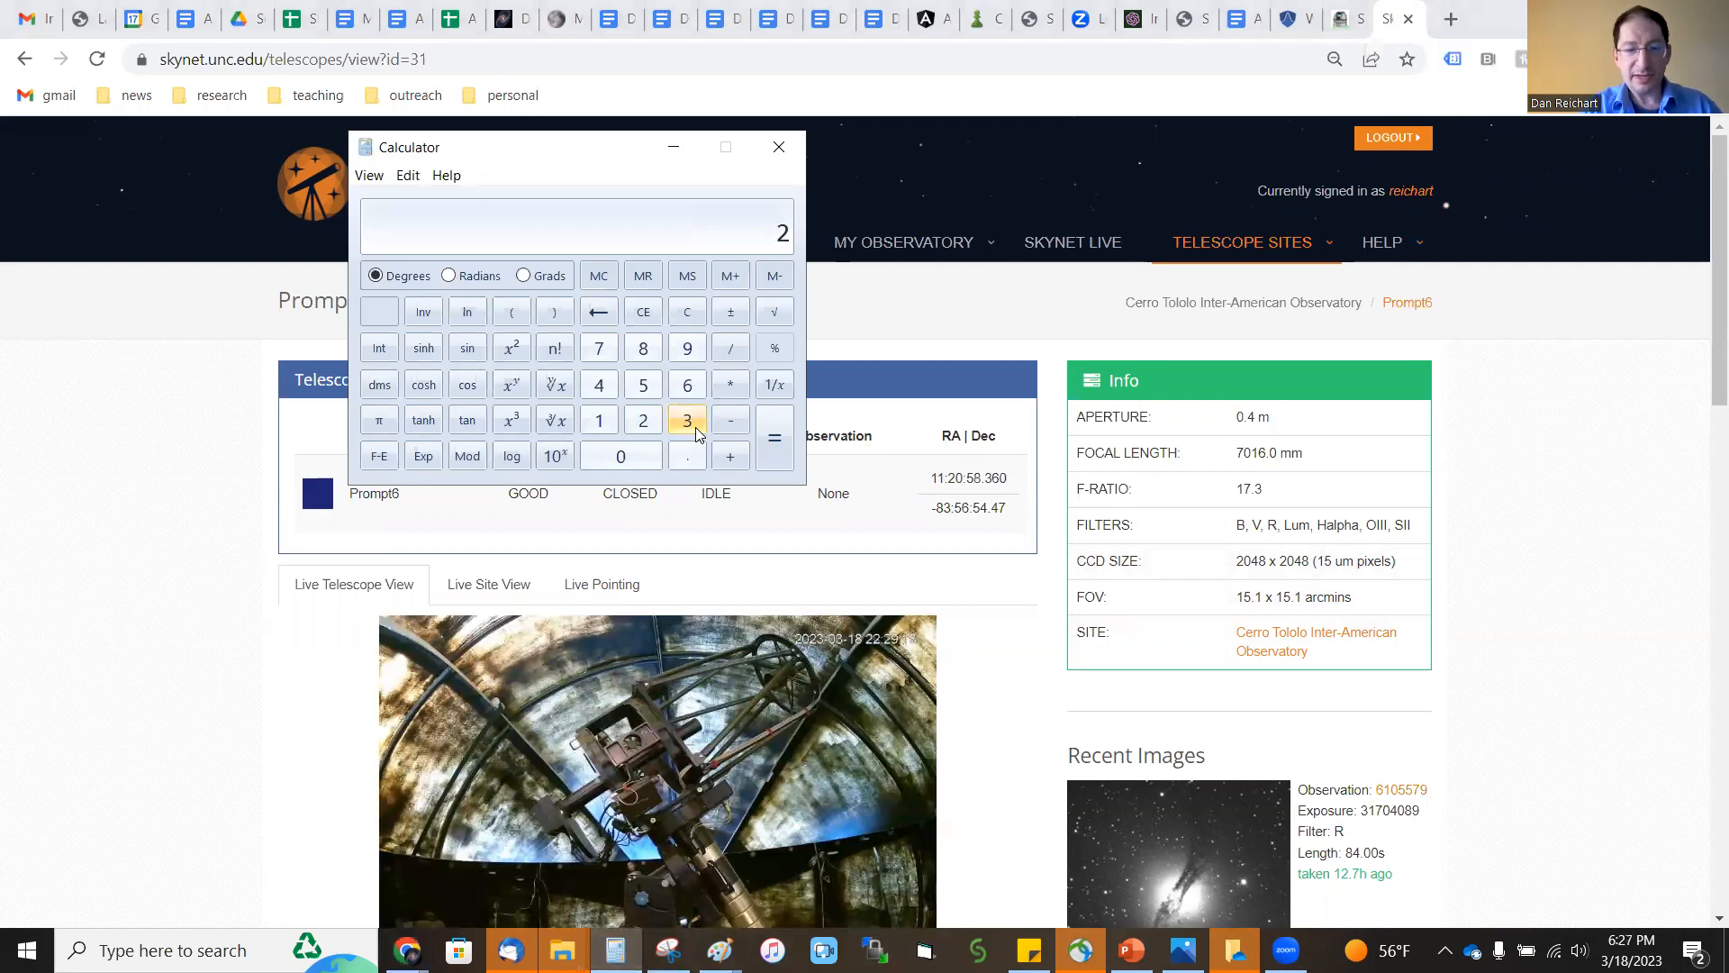
pyautogui.write('048*1.5')
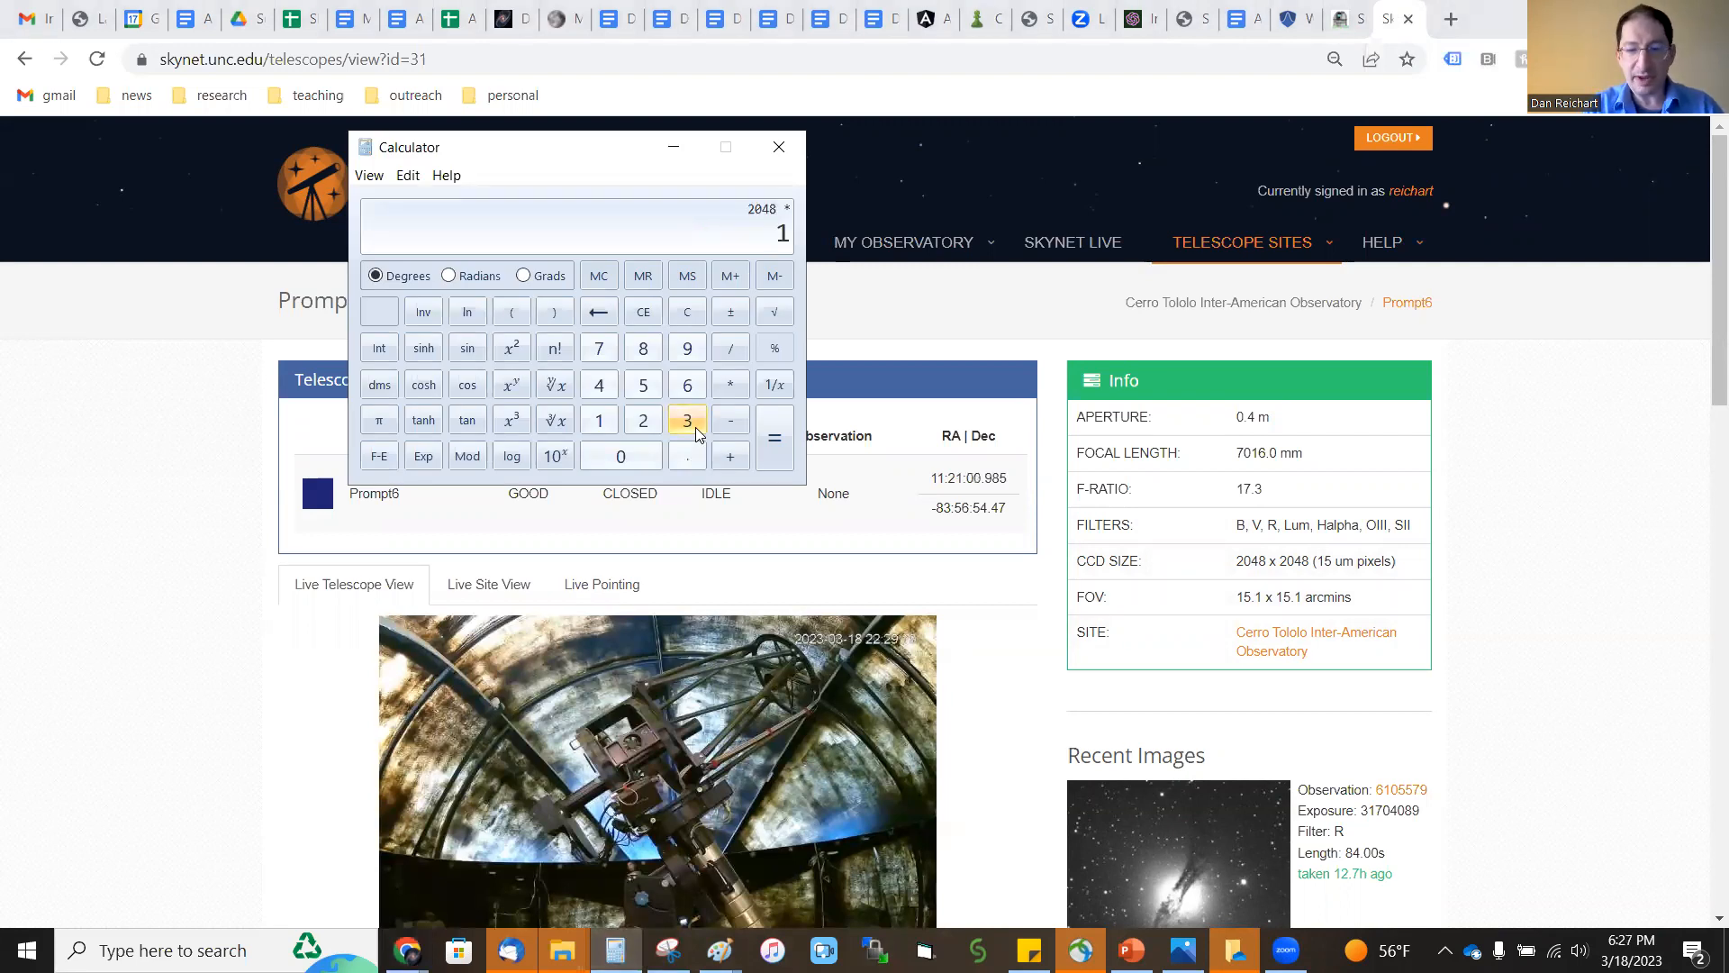
pyautogui.press('Return')
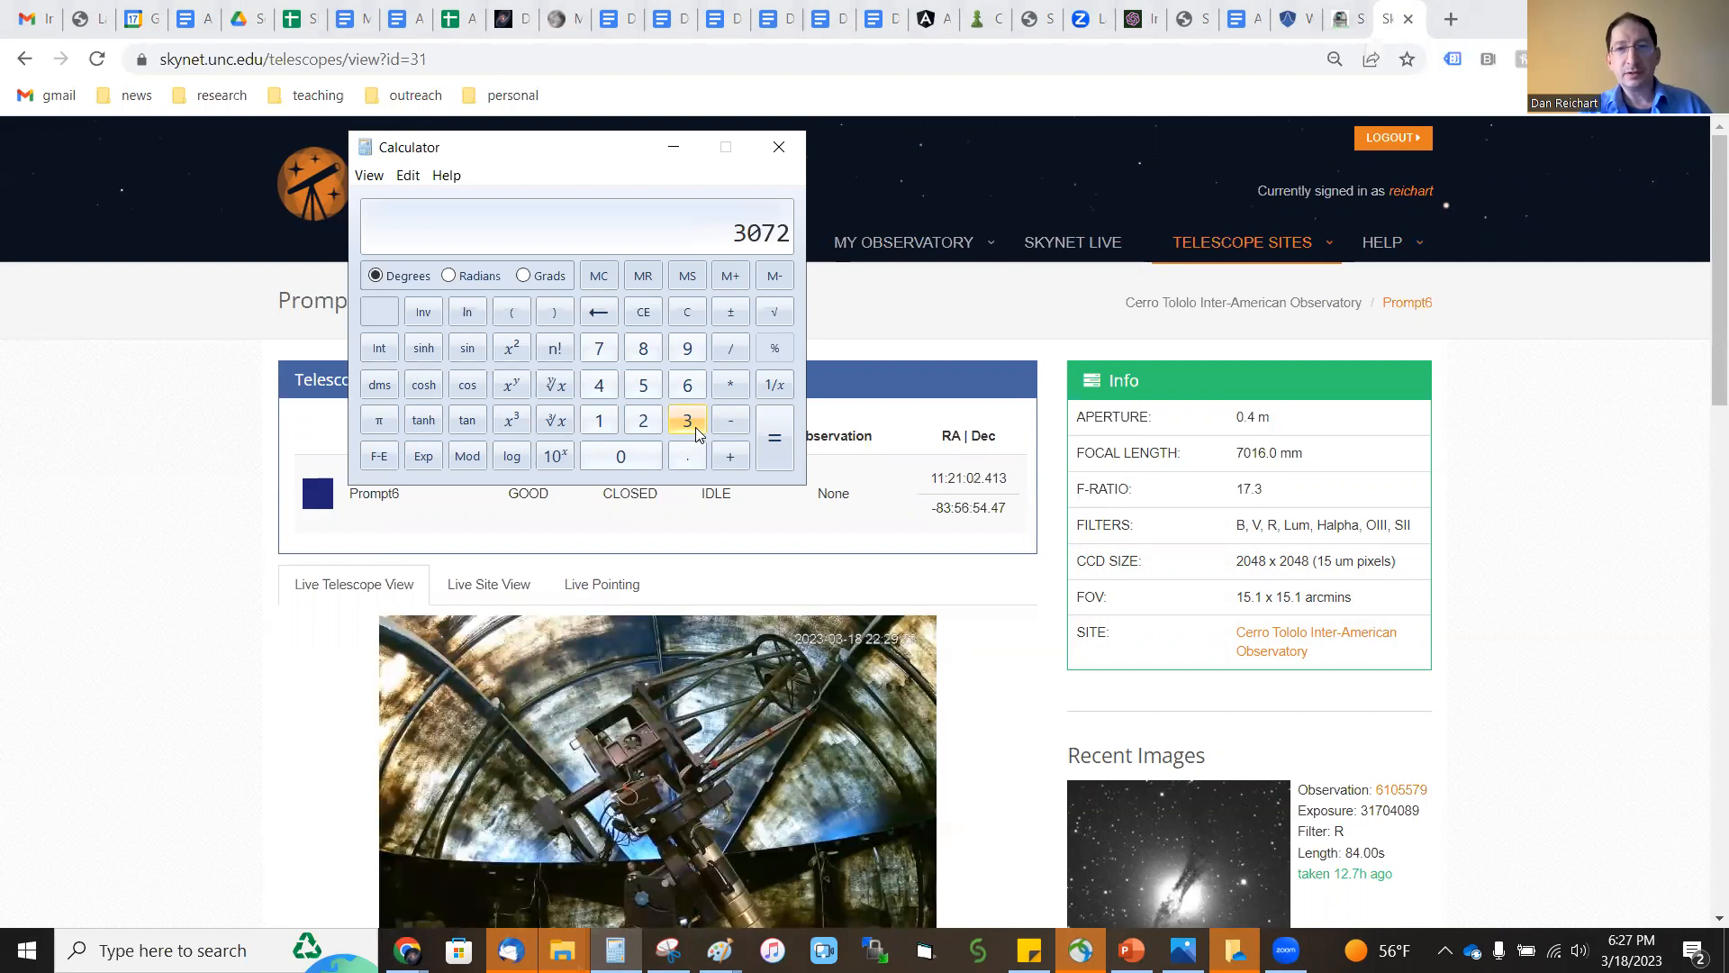
# In the SkyView query form, set the image size in pixels to 3072.
pyautogui.click(1342, 20)
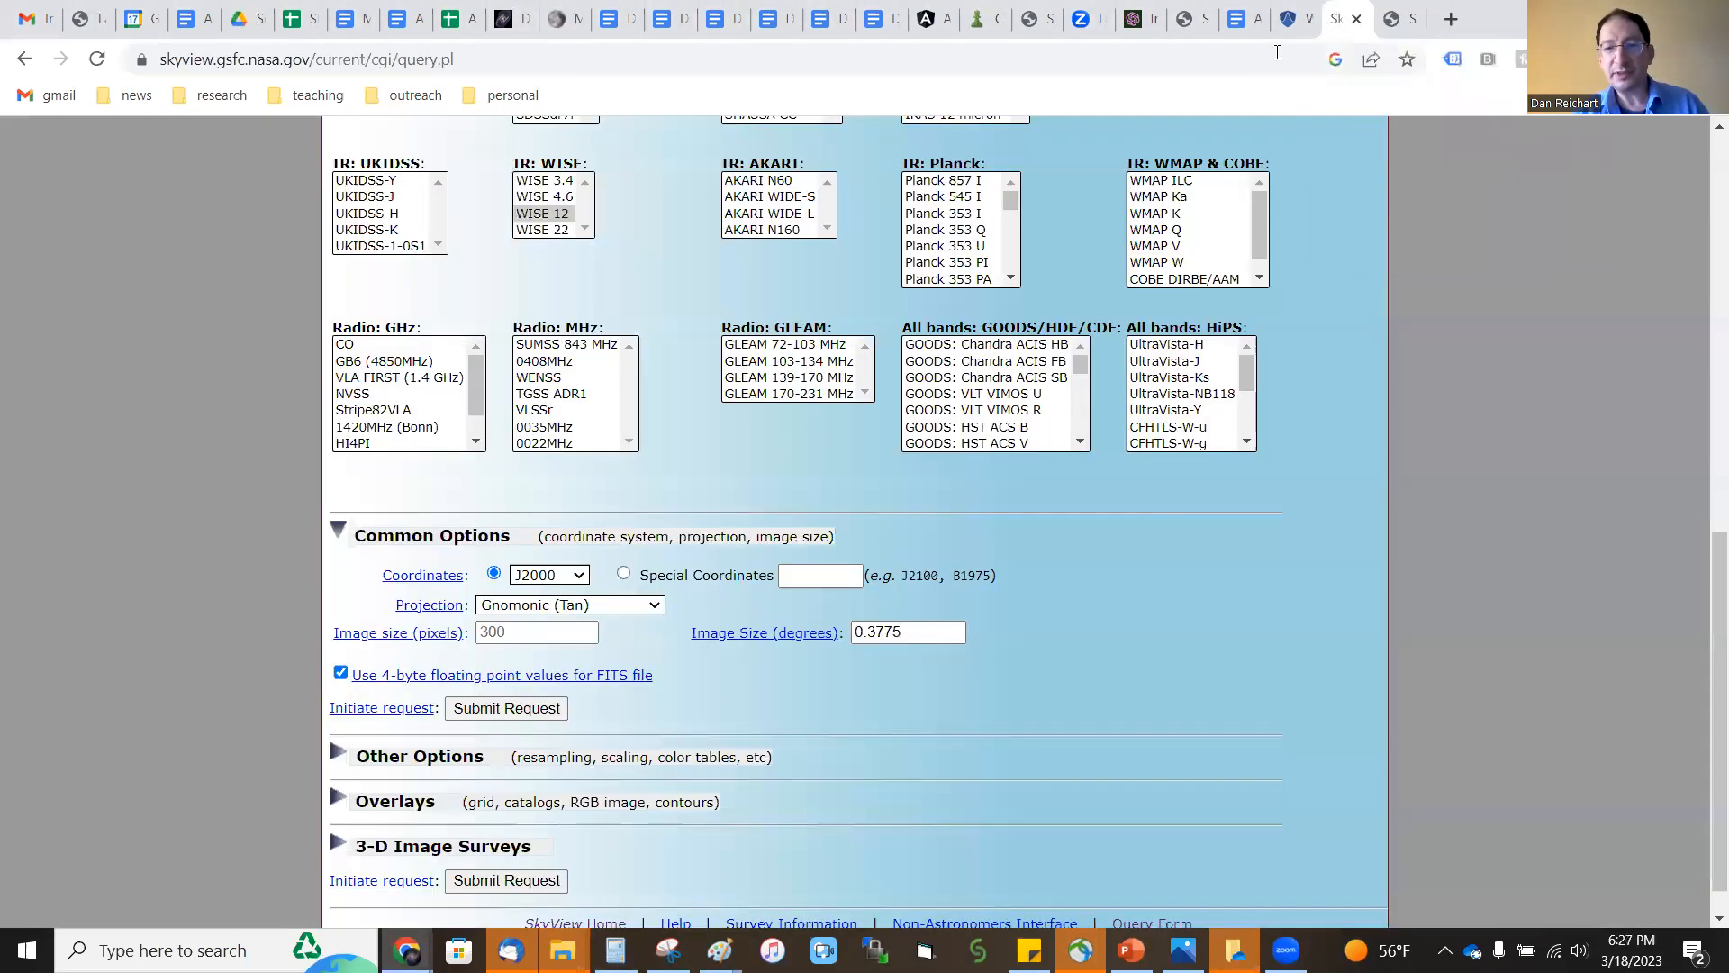
pyautogui.click(538, 633)
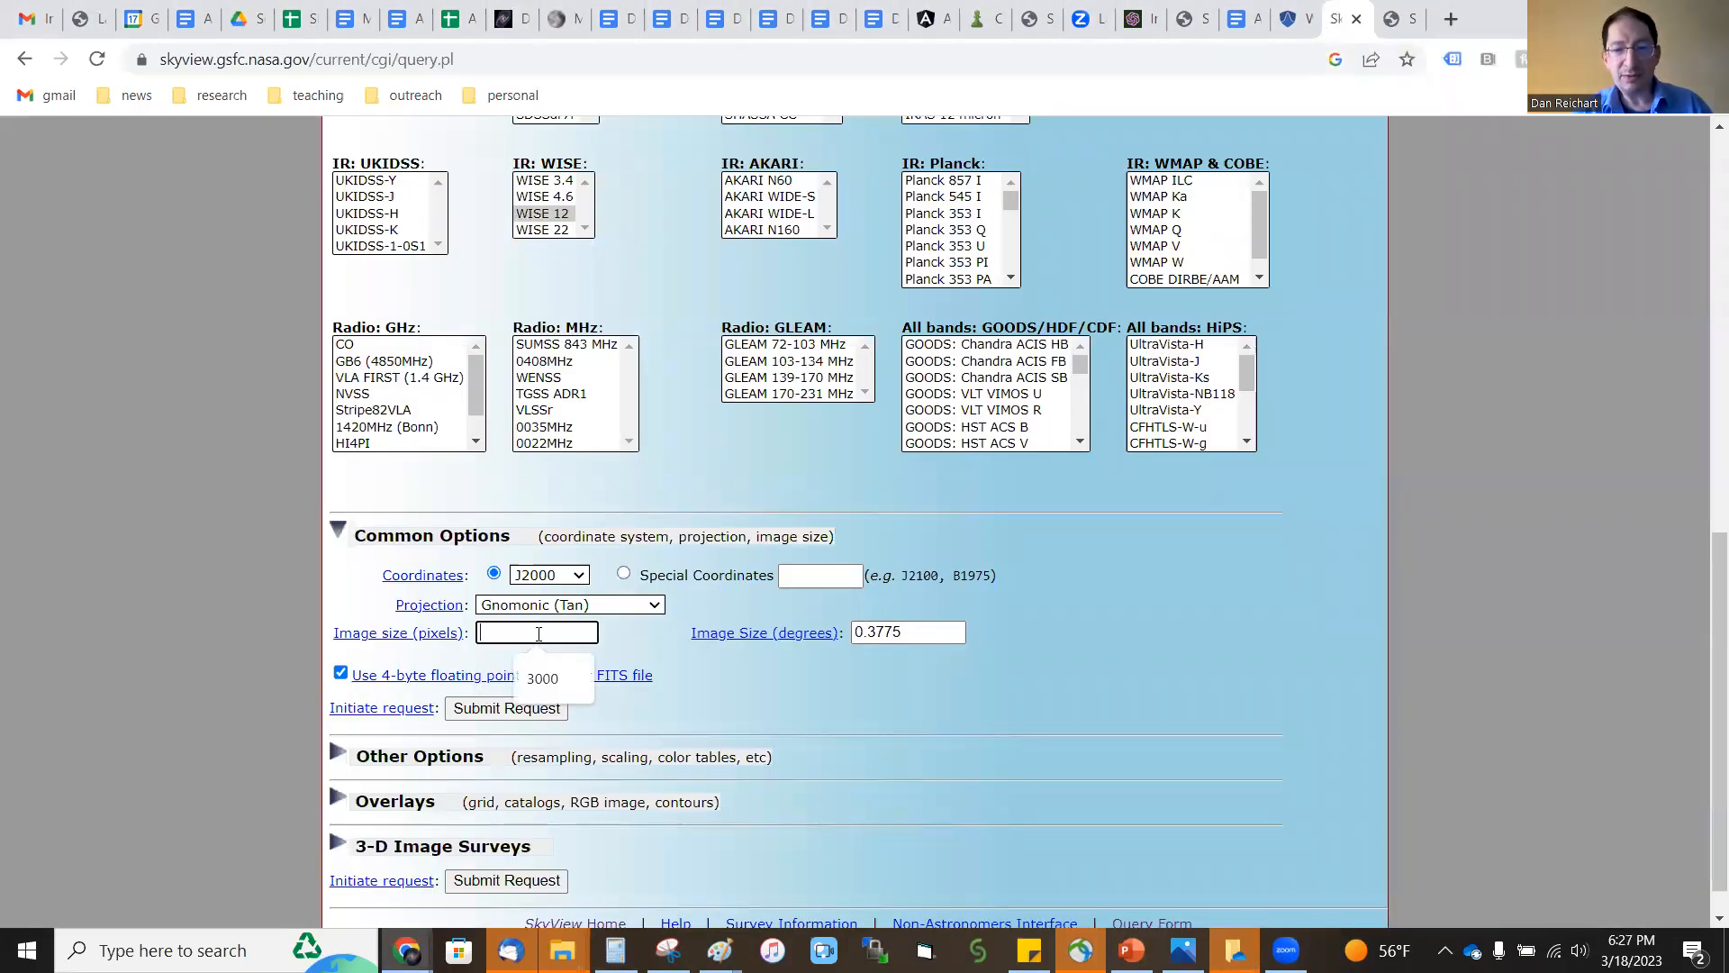
pyautogui.write('3072')
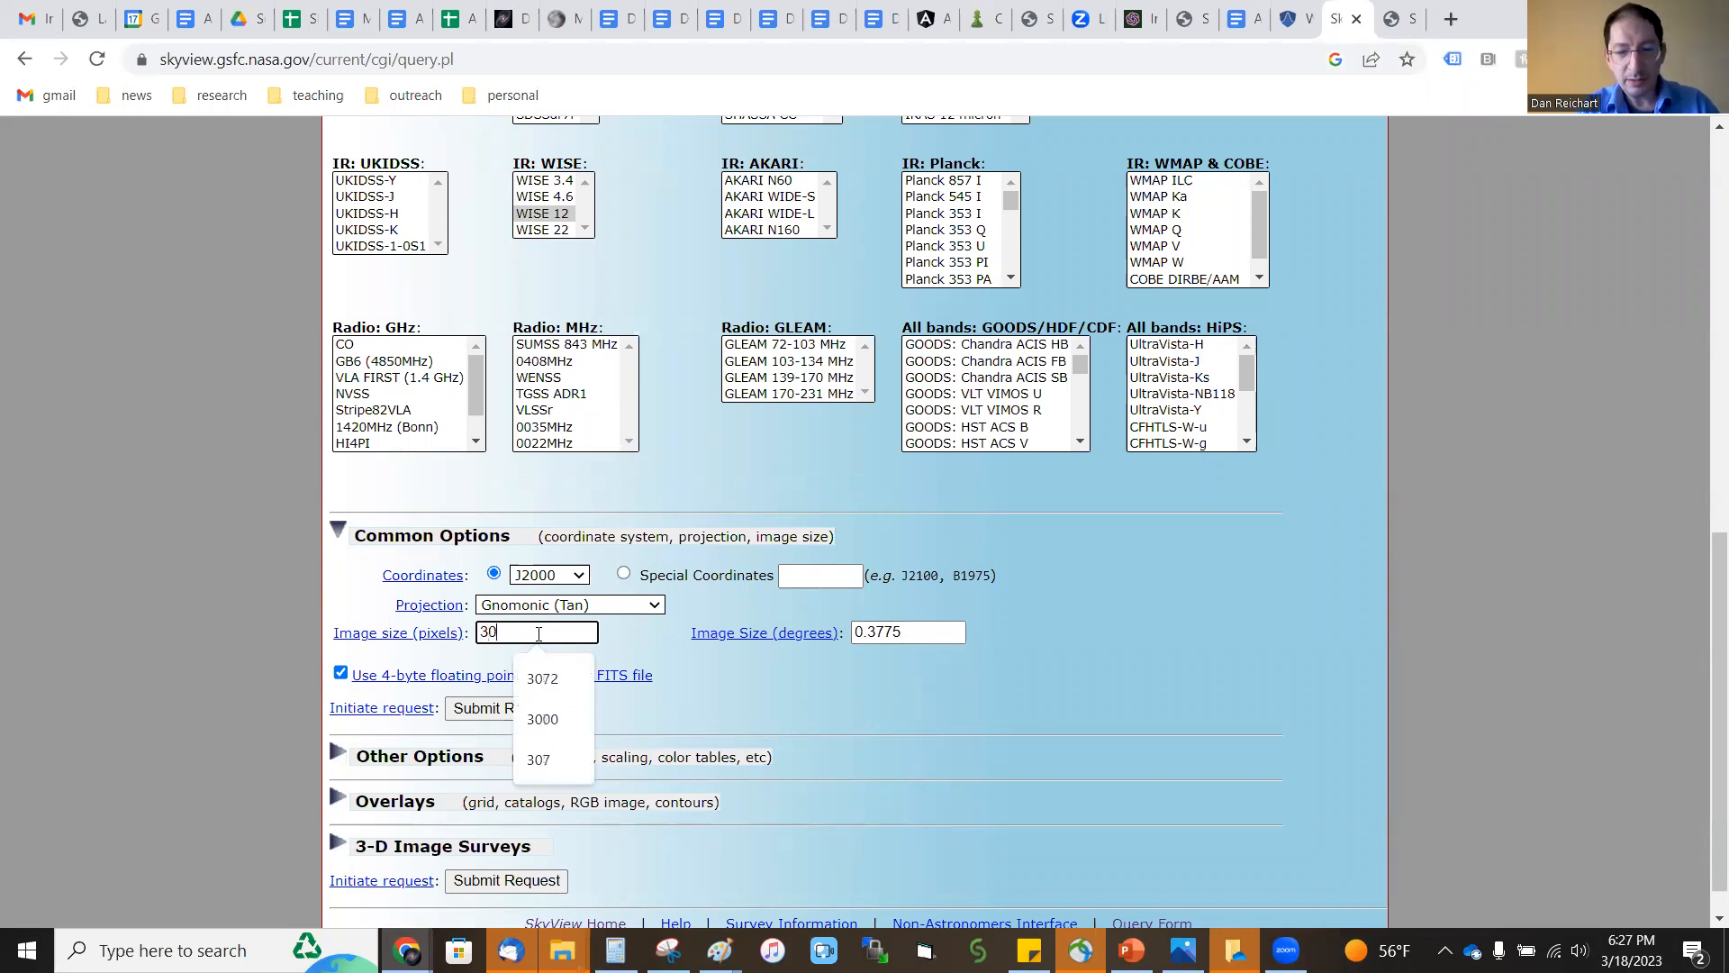
# Submit the SkyView request for the WISE 12 image of M16.
pyautogui.click(763, 683)
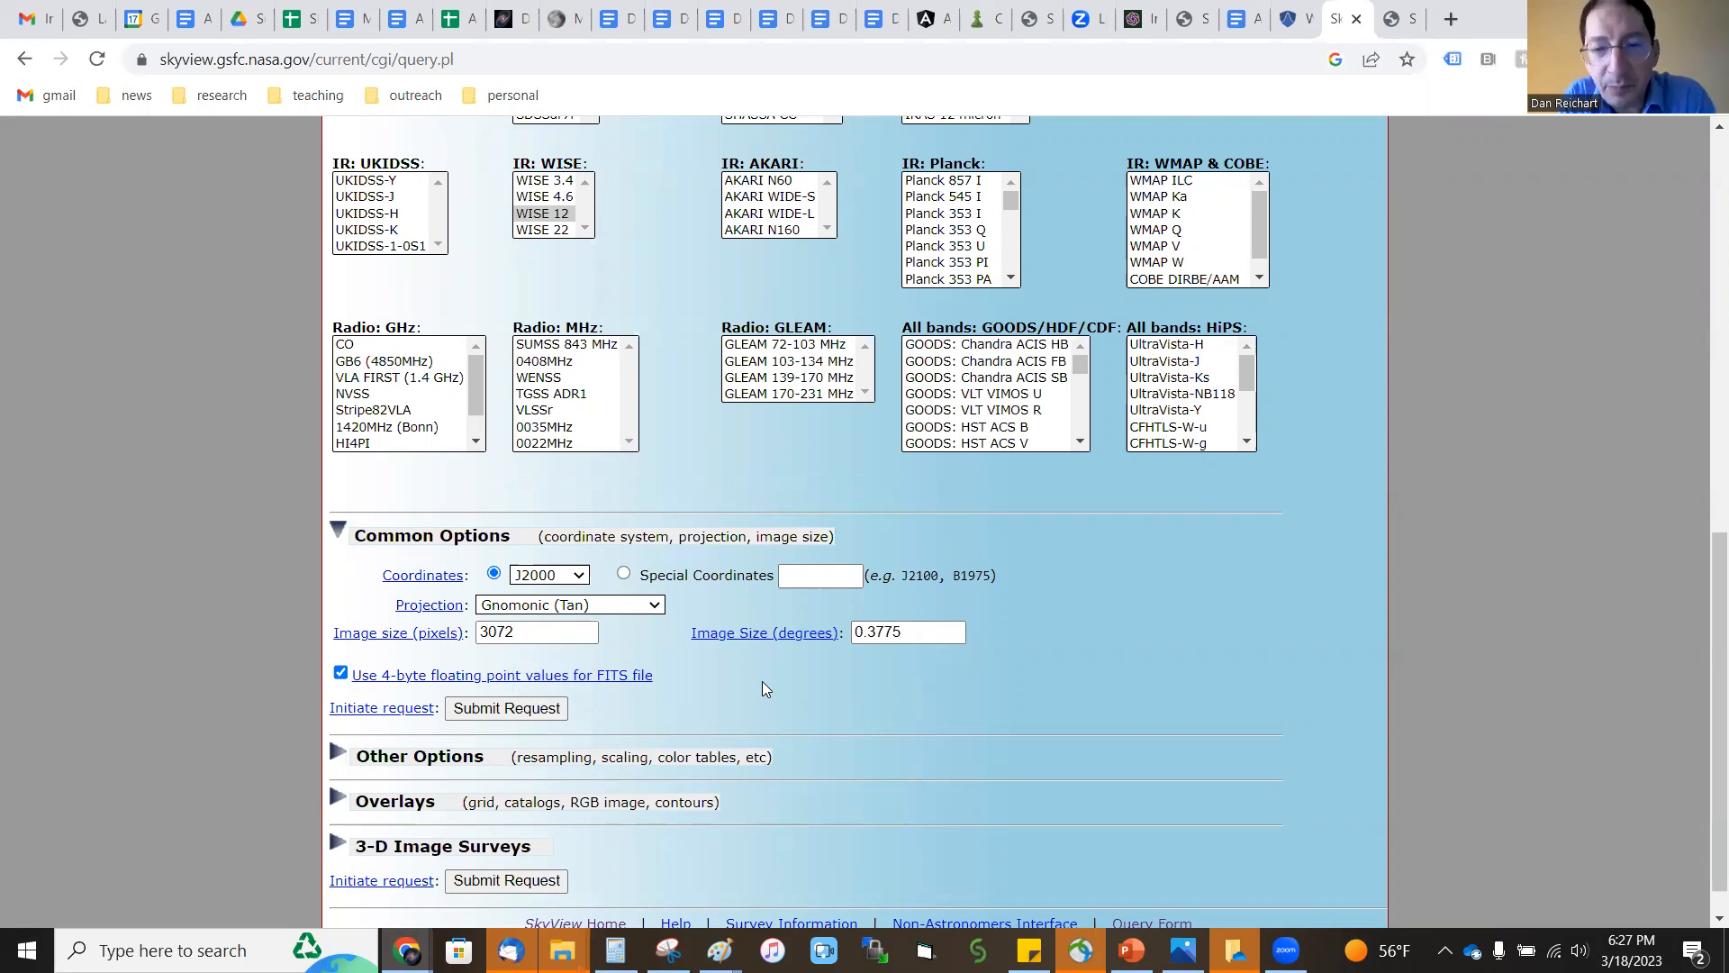
pyautogui.click(527, 704)
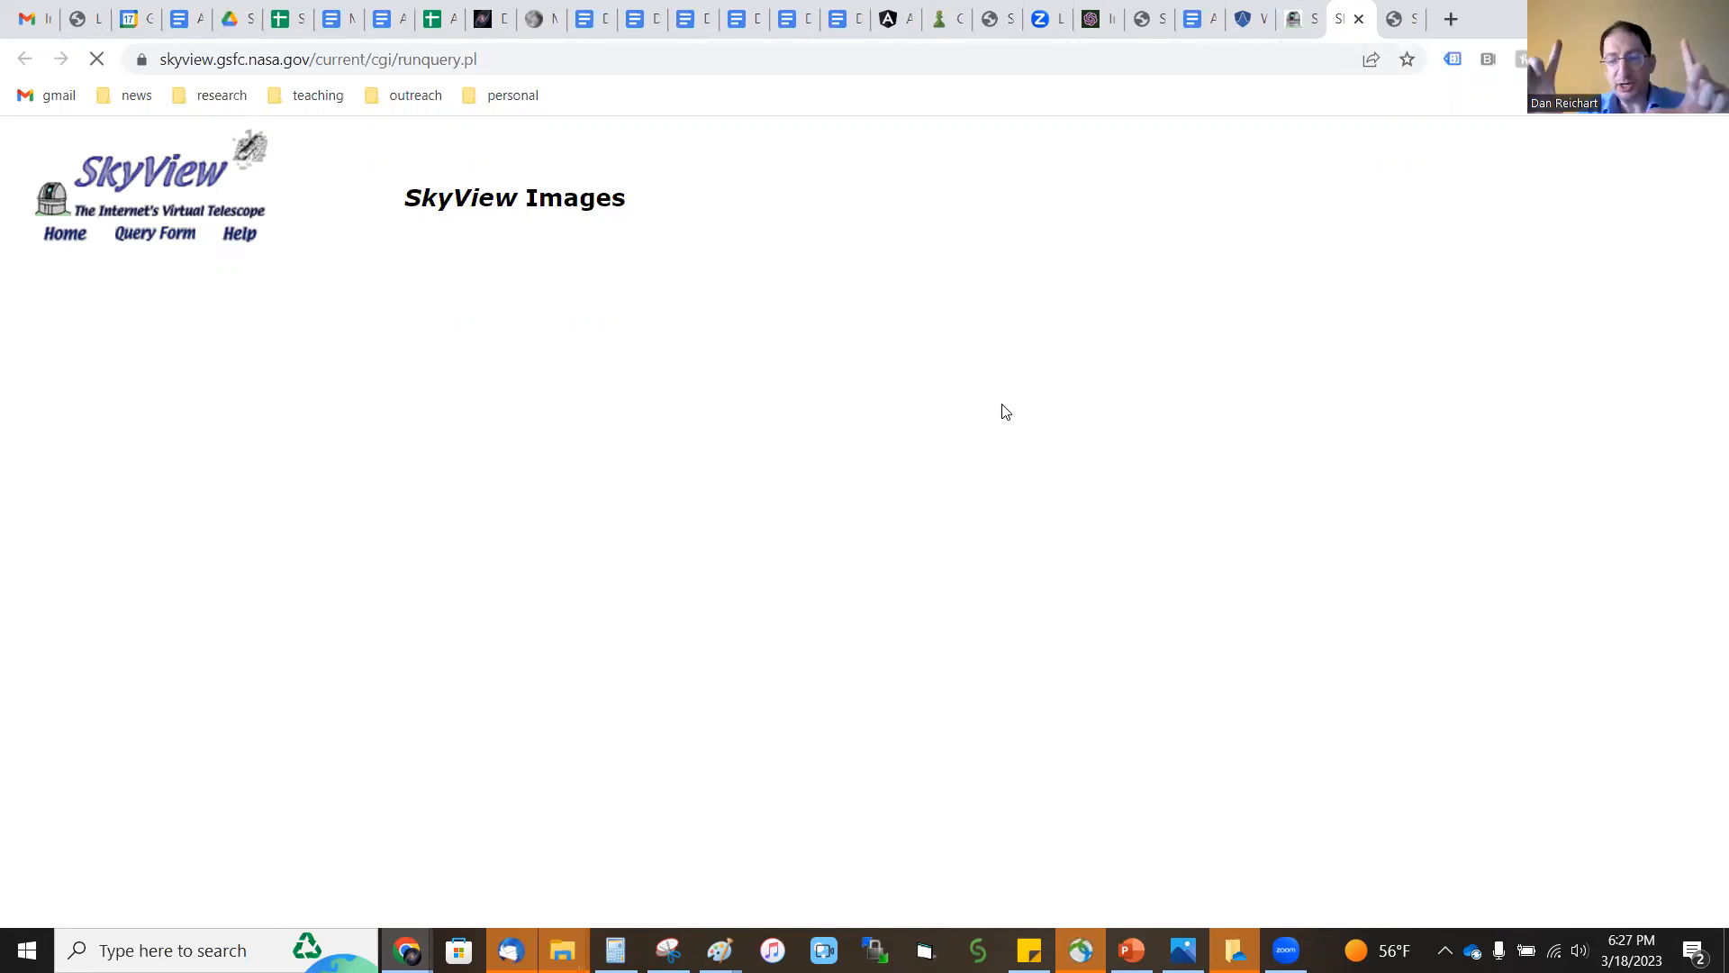
# Look over the returned WISE 12 image of M16 and download it as a FITS file.
pyautogui.scroll(-5, 1056, 364)
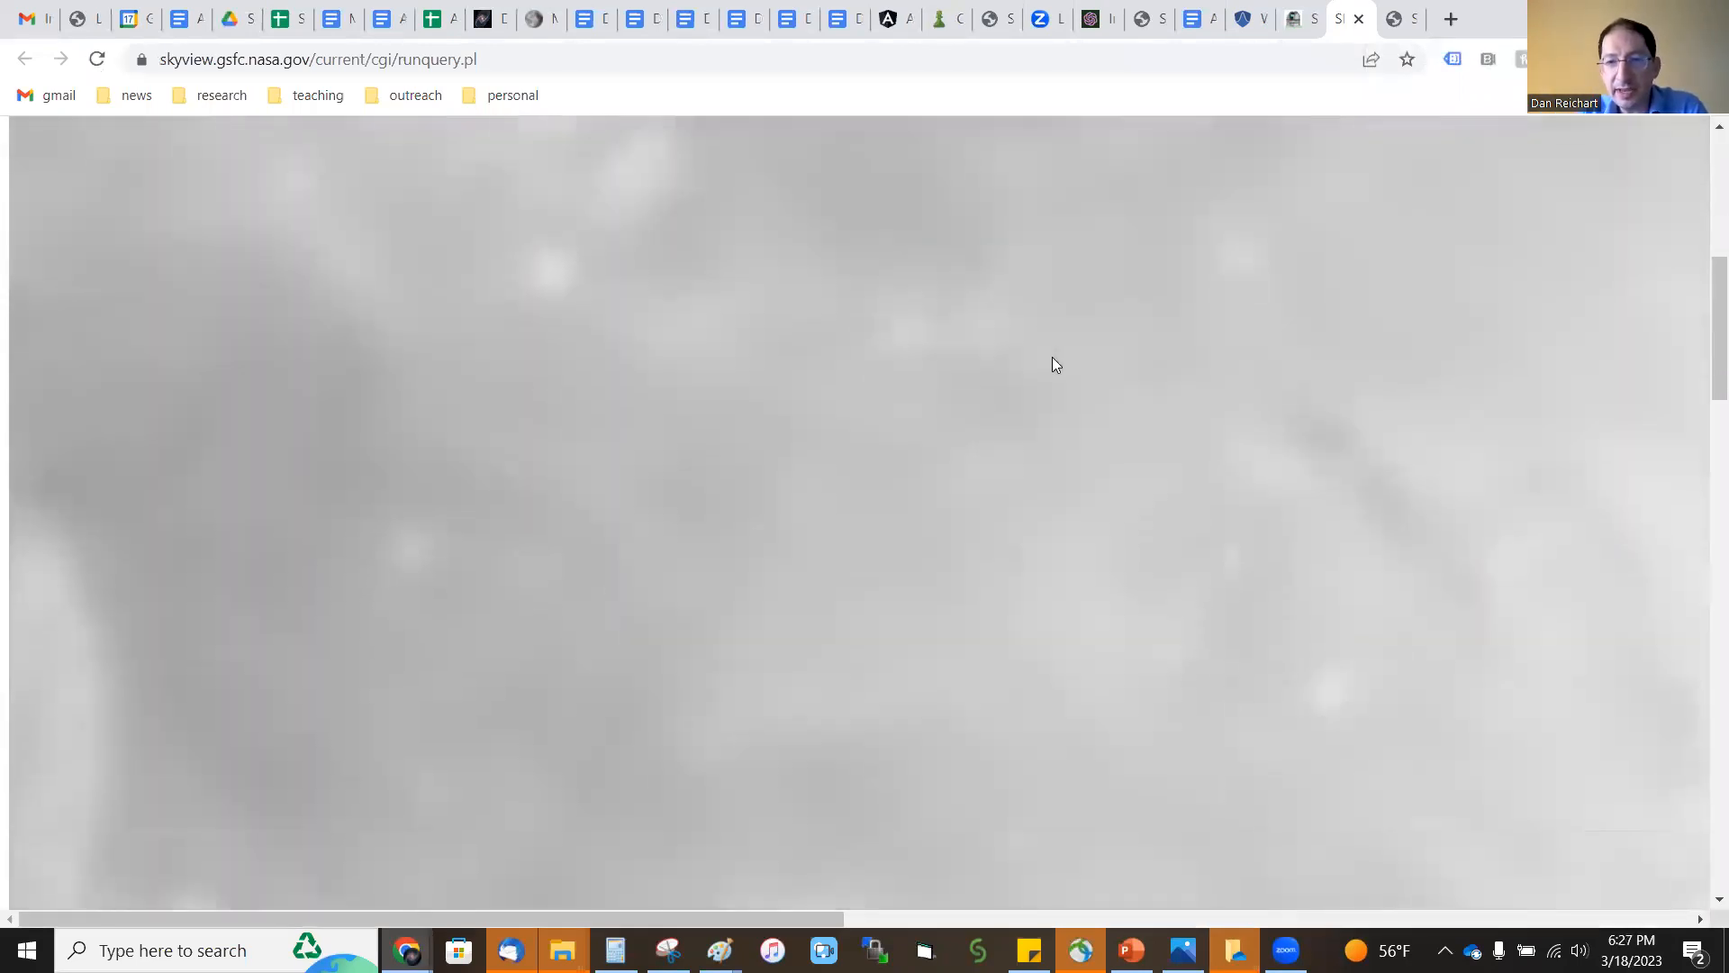
pyautogui.hscroll(16, 1051, 357)
pyautogui.hscroll(-6, 1052, 357)
pyautogui.scroll(-1, 1051, 356)
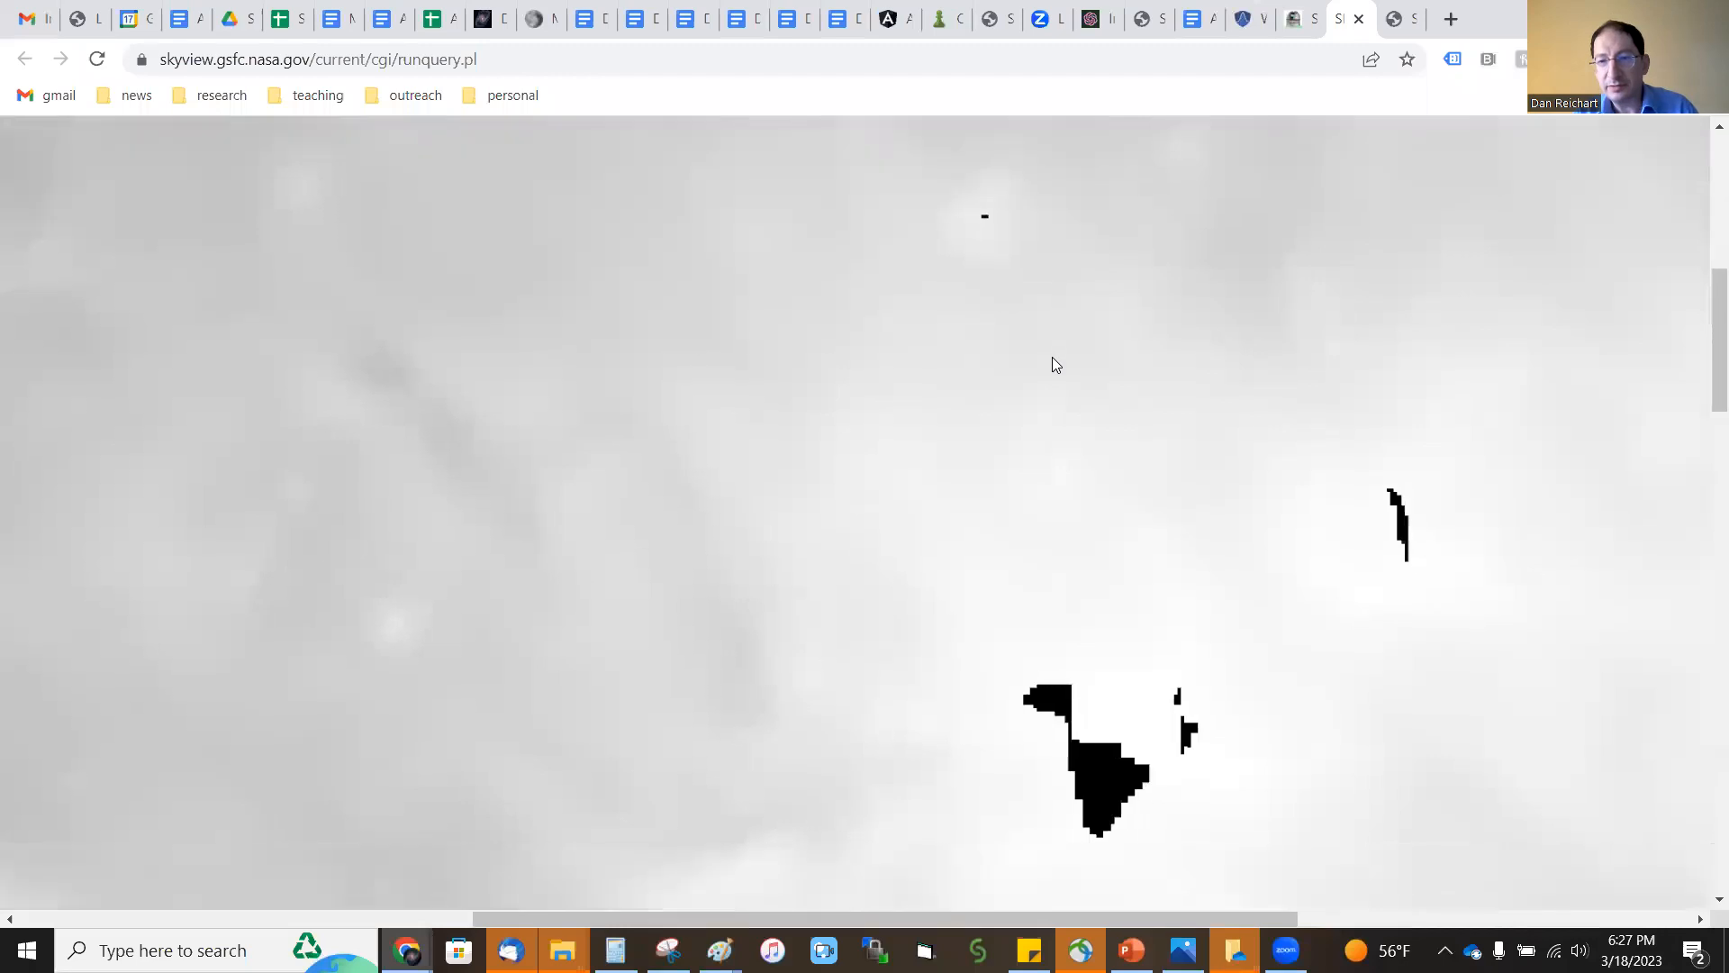
pyautogui.scroll(-2, 1052, 357)
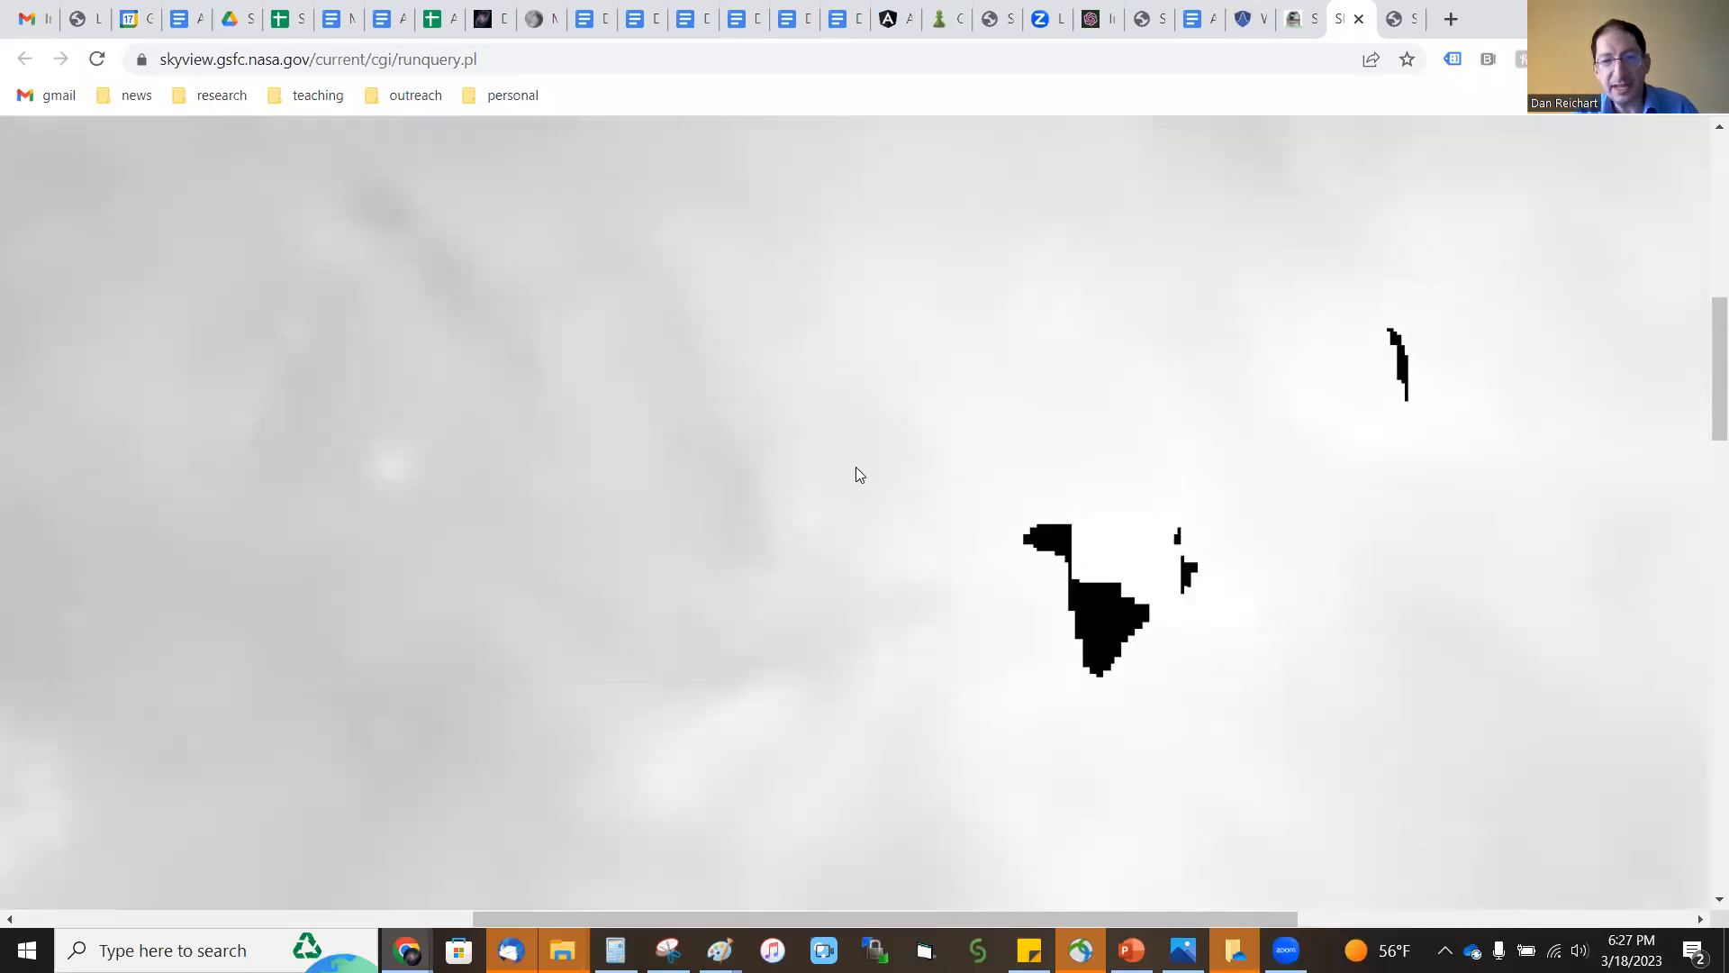
pyautogui.scroll(-20, 855, 473)
pyautogui.scroll(20, 856, 474)
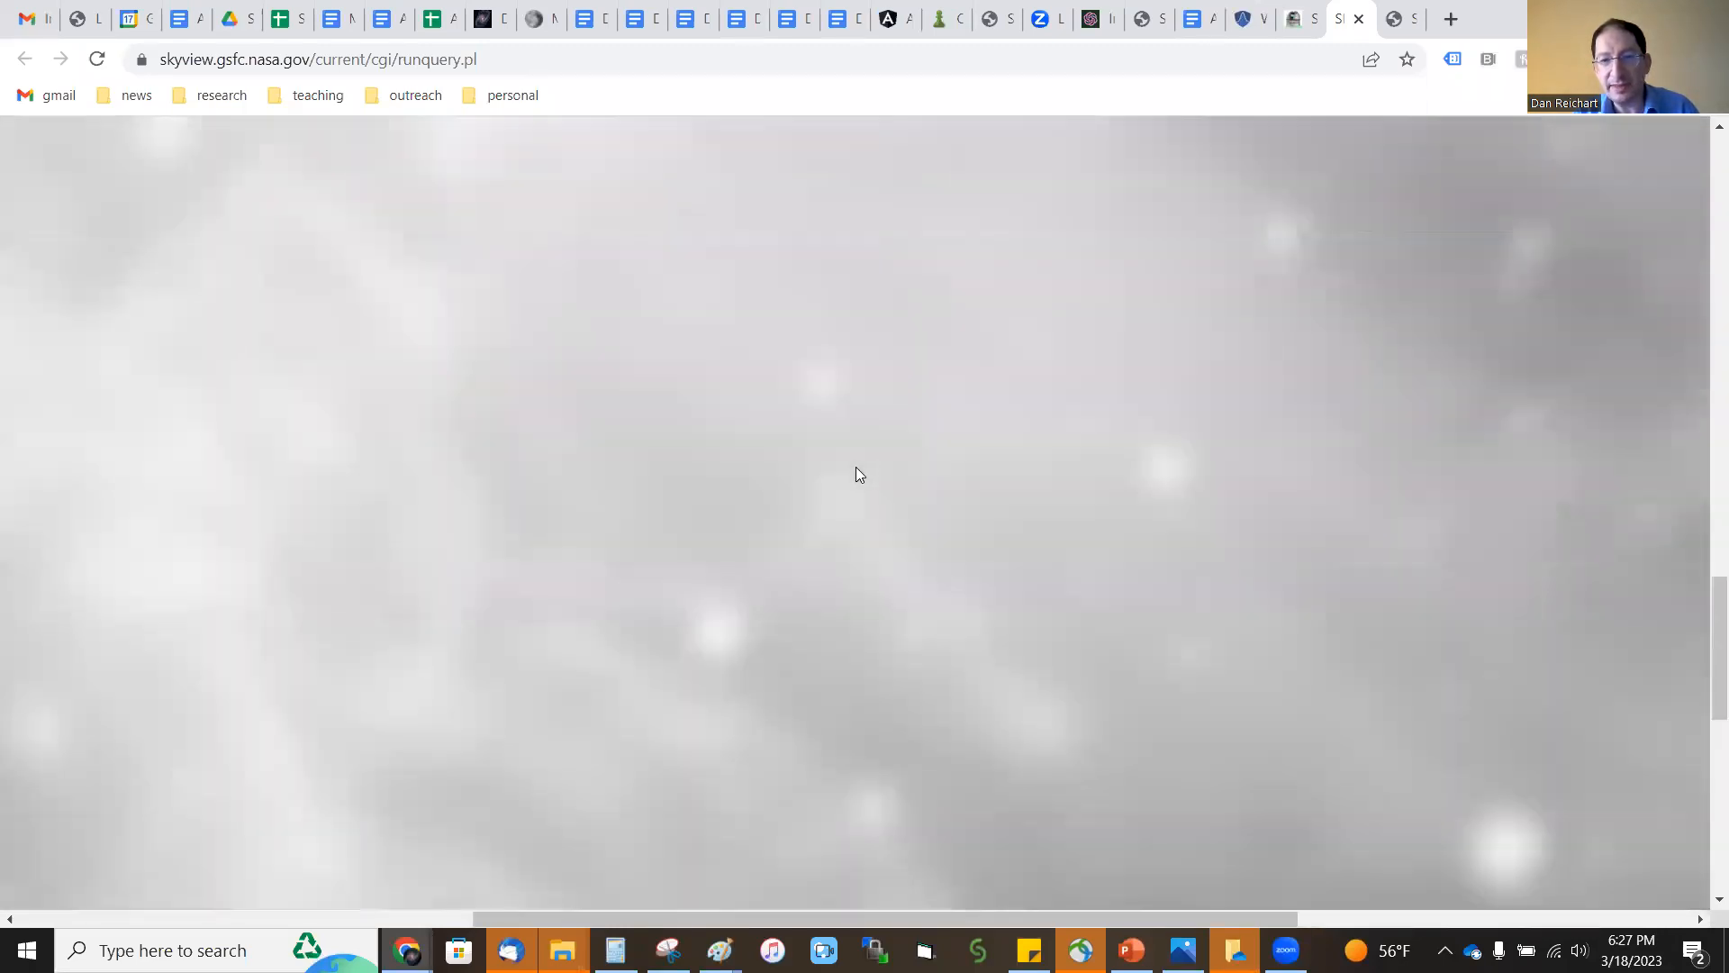
pyautogui.hscroll(-10, 1124, 503)
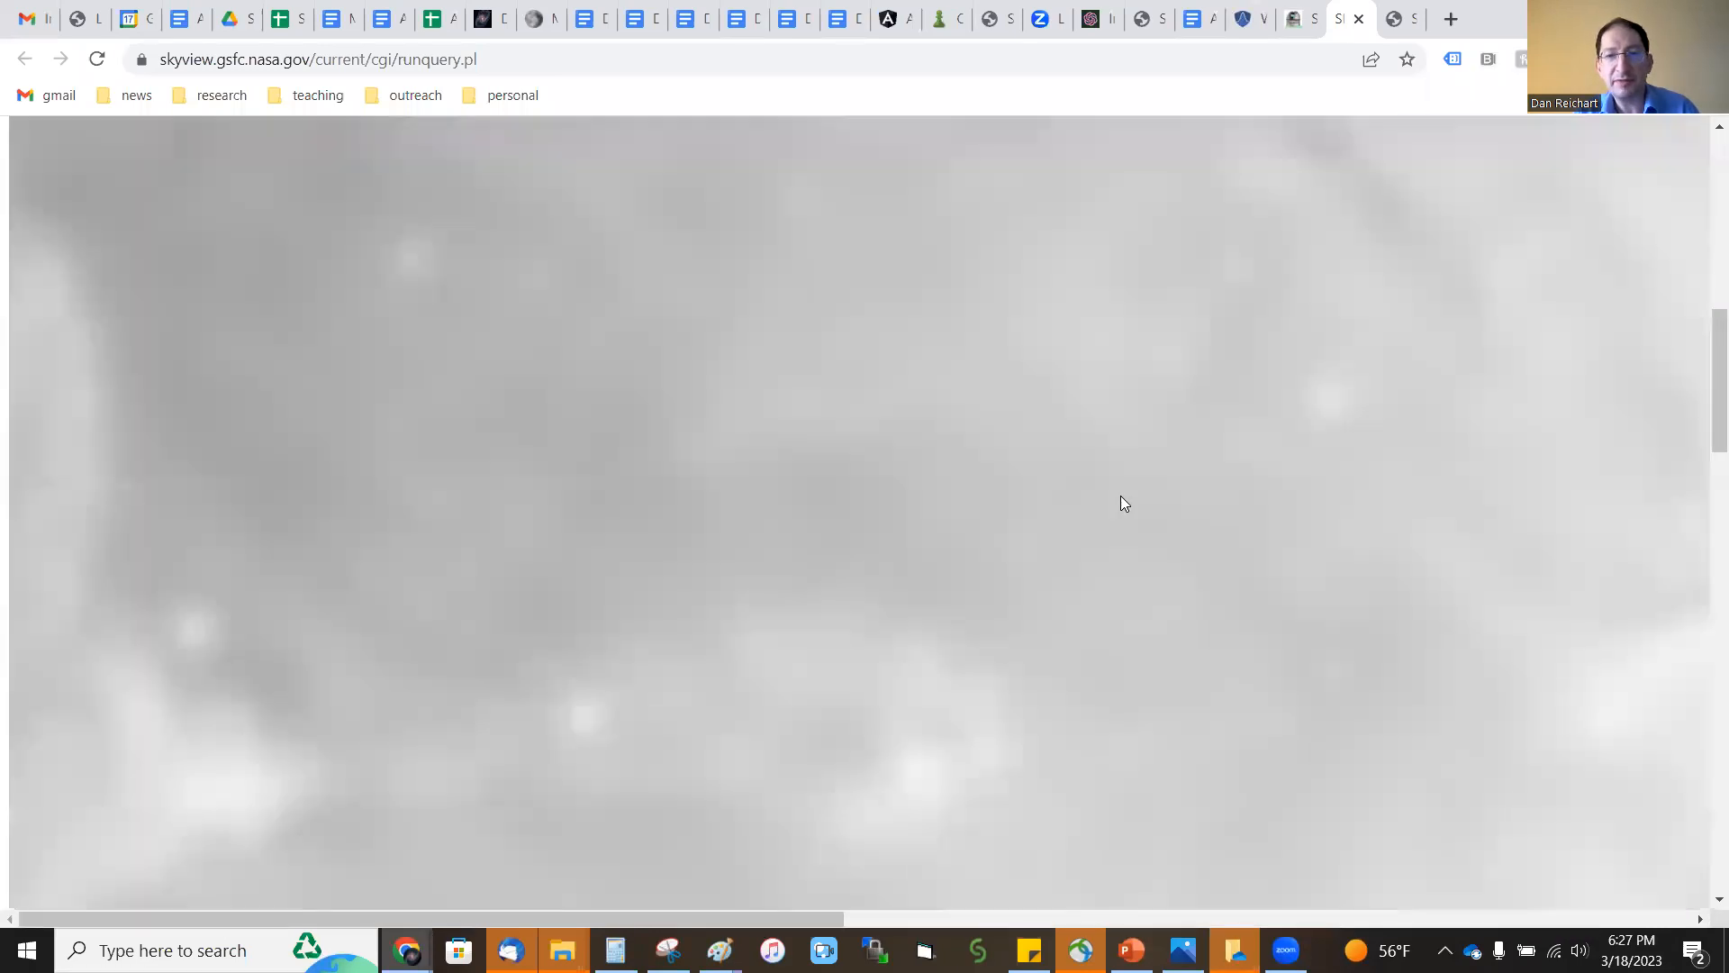
pyautogui.scroll(-20, 1009, 438)
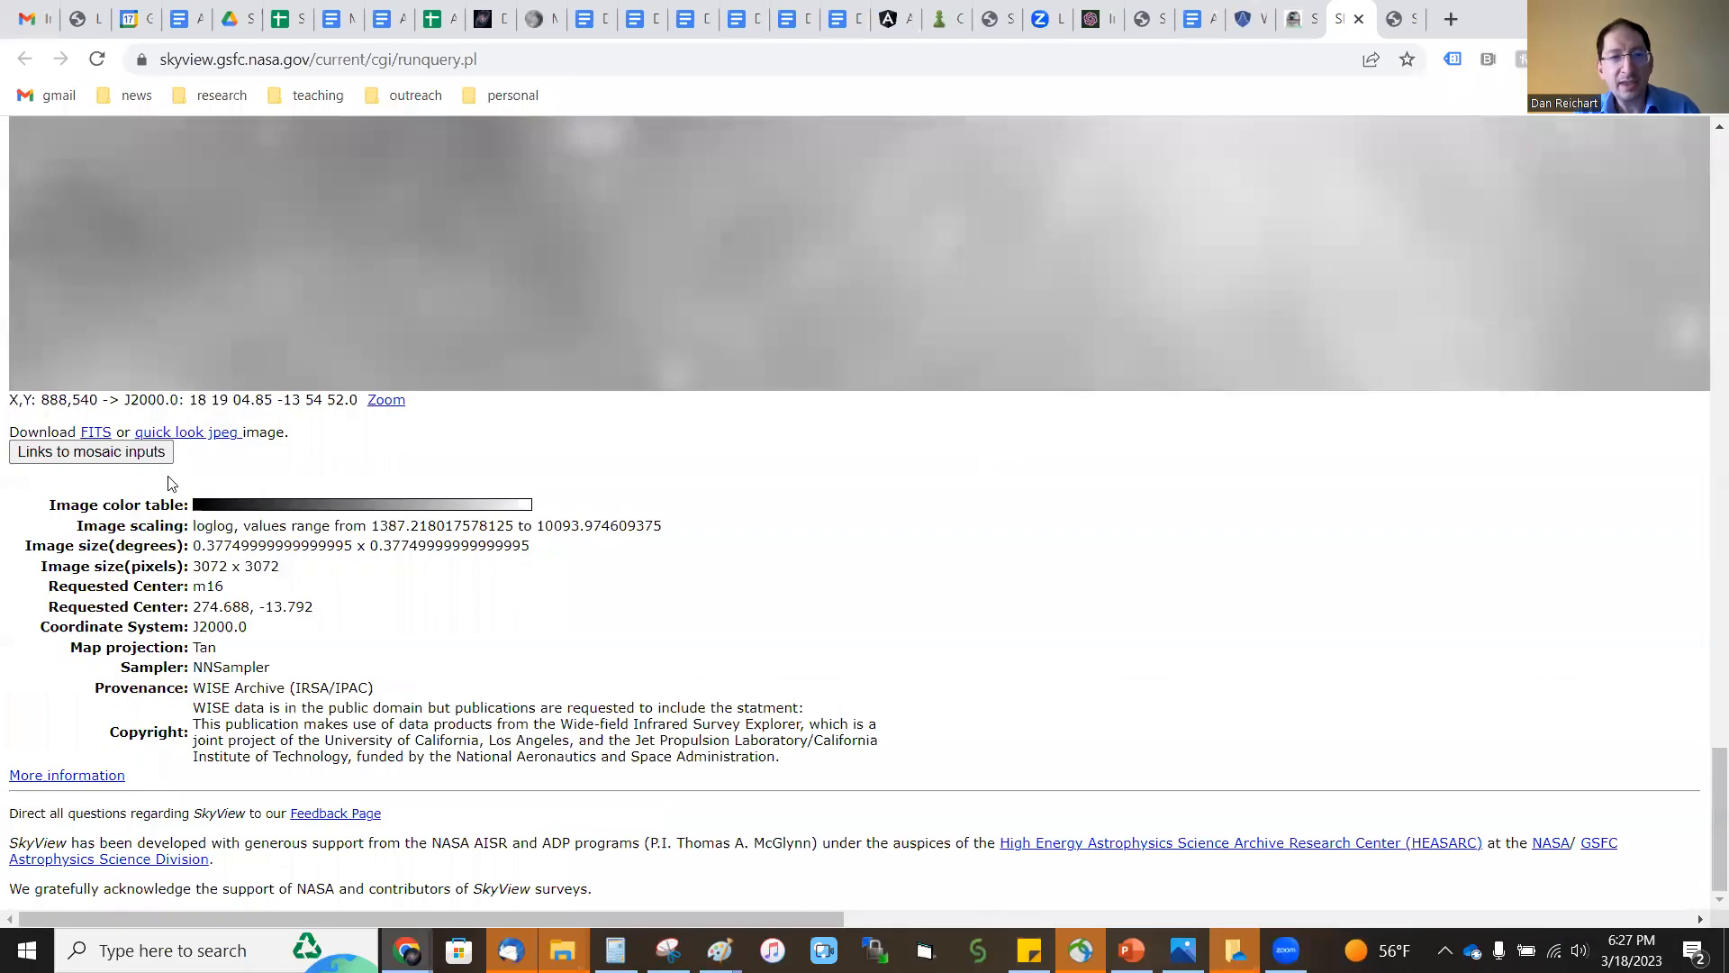
pyautogui.click(99, 434)
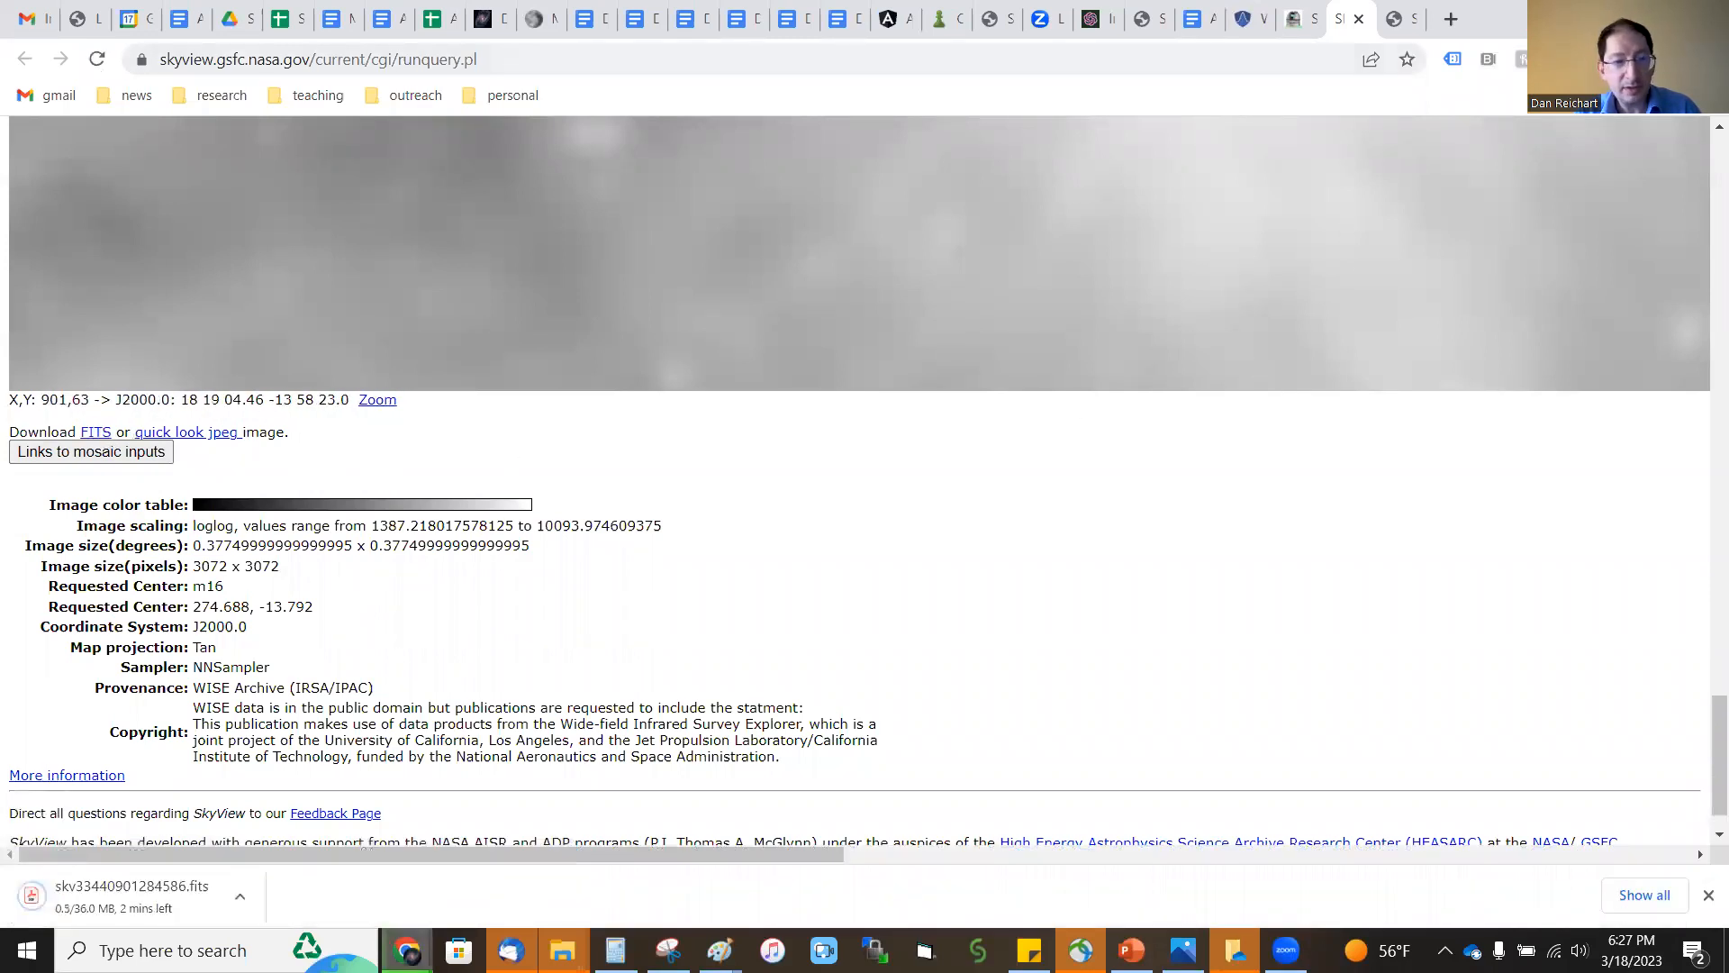
# Return to the SkyView query form, change the survey to WISE 22, and submit the request.
pyautogui.click(1297, 19)
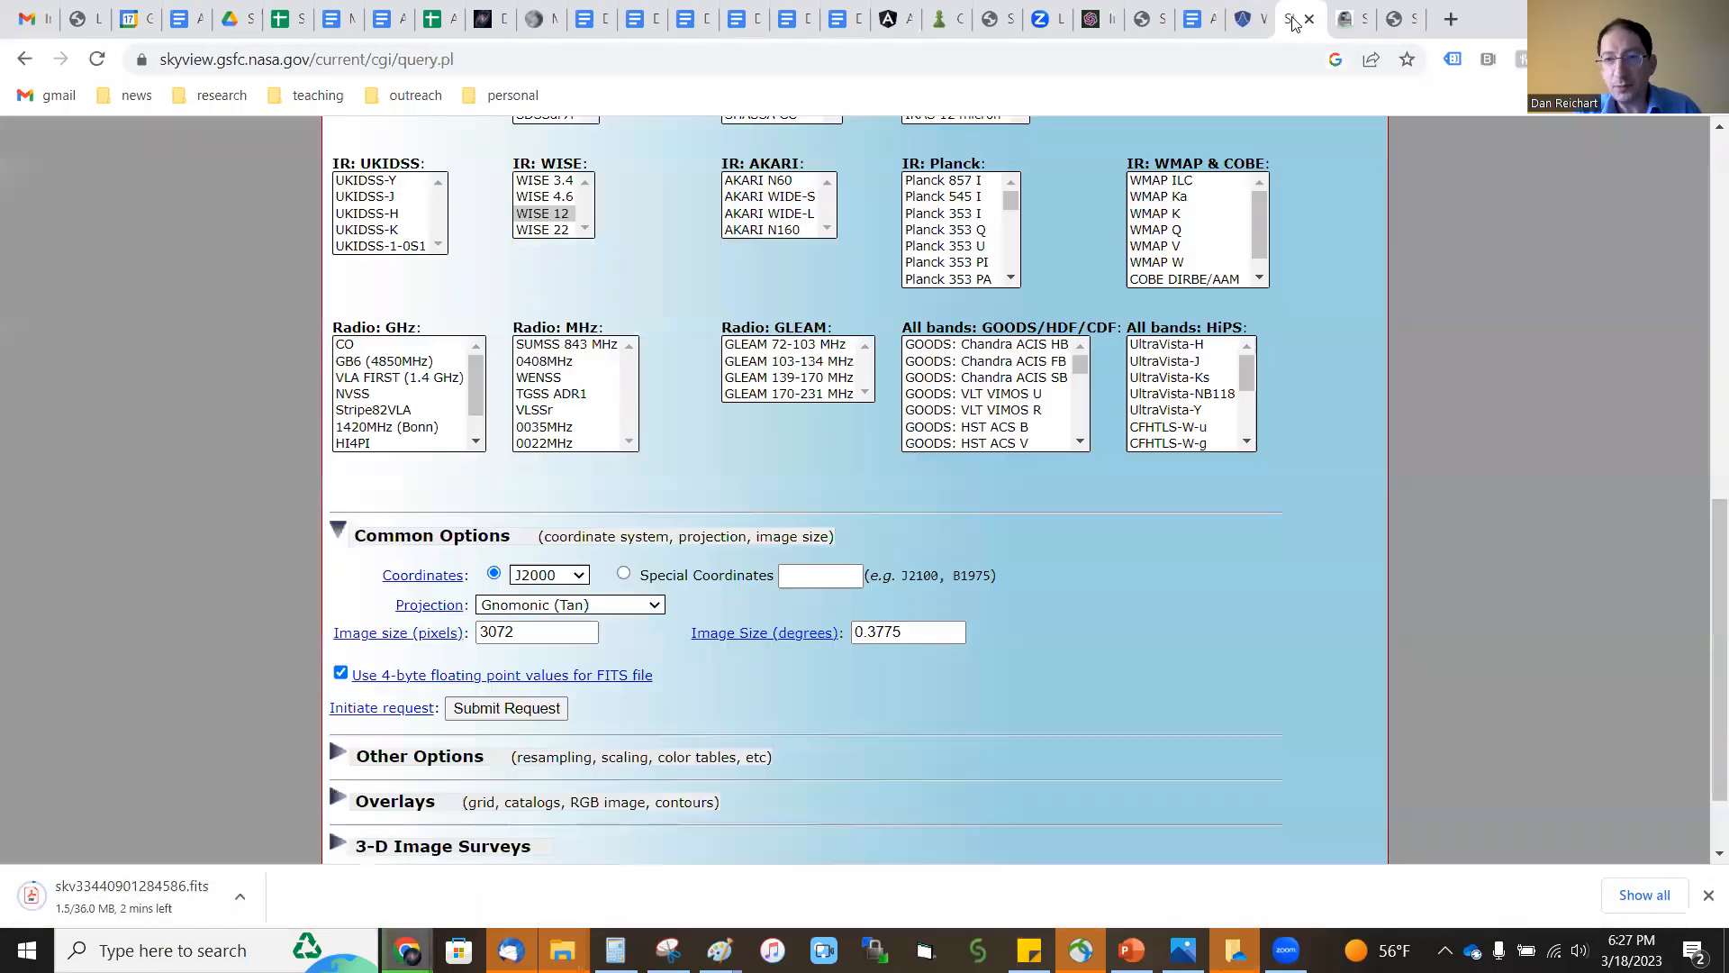
pyautogui.click(557, 229)
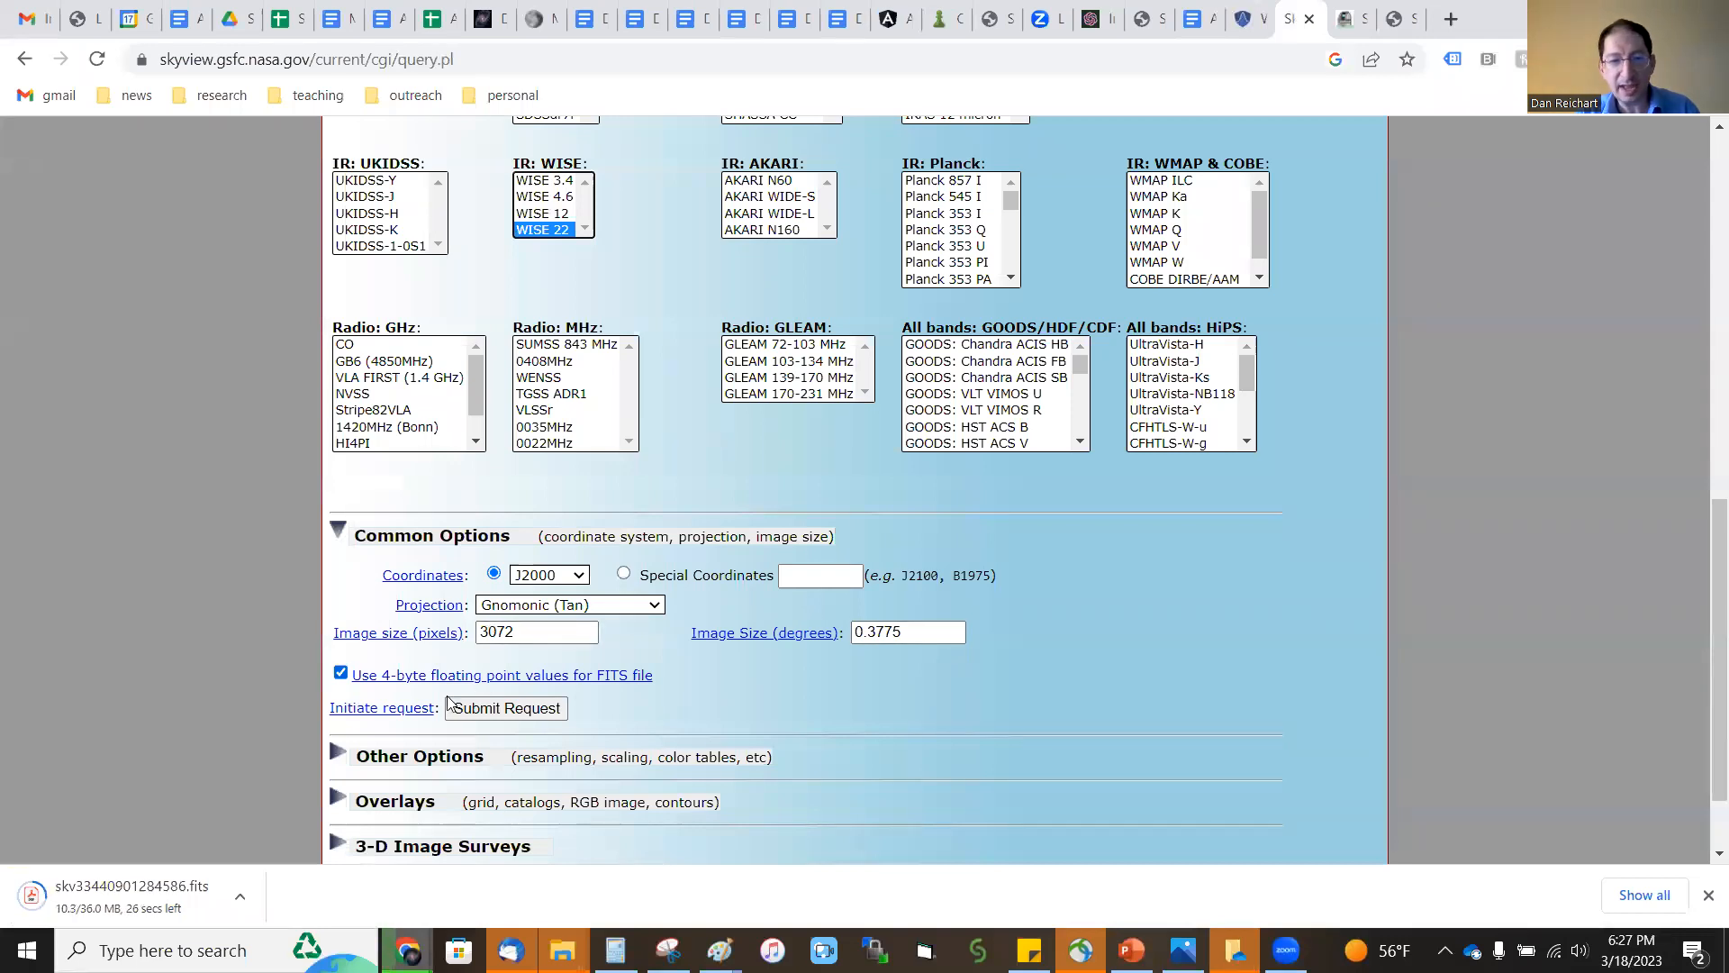
pyautogui.click(500, 713)
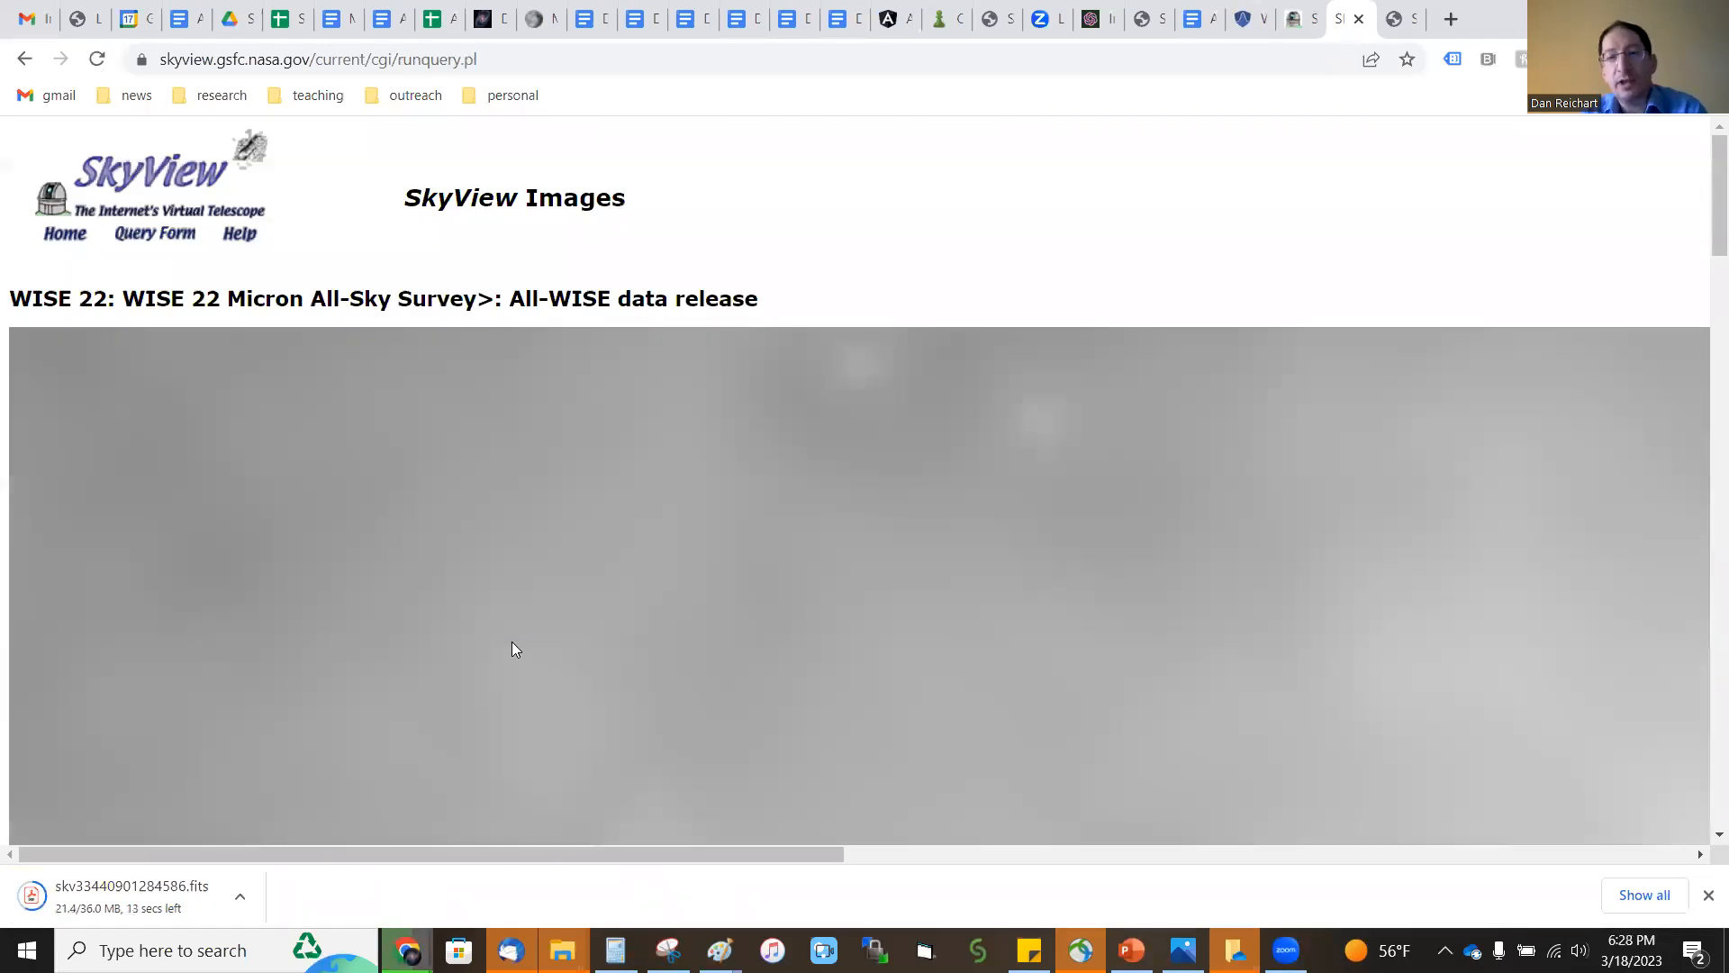
# Look over the returned WISE 22 image of M16 and download its FITS file.
pyautogui.scroll(-12, 516, 650)
pyautogui.scroll(-10, 512, 641)
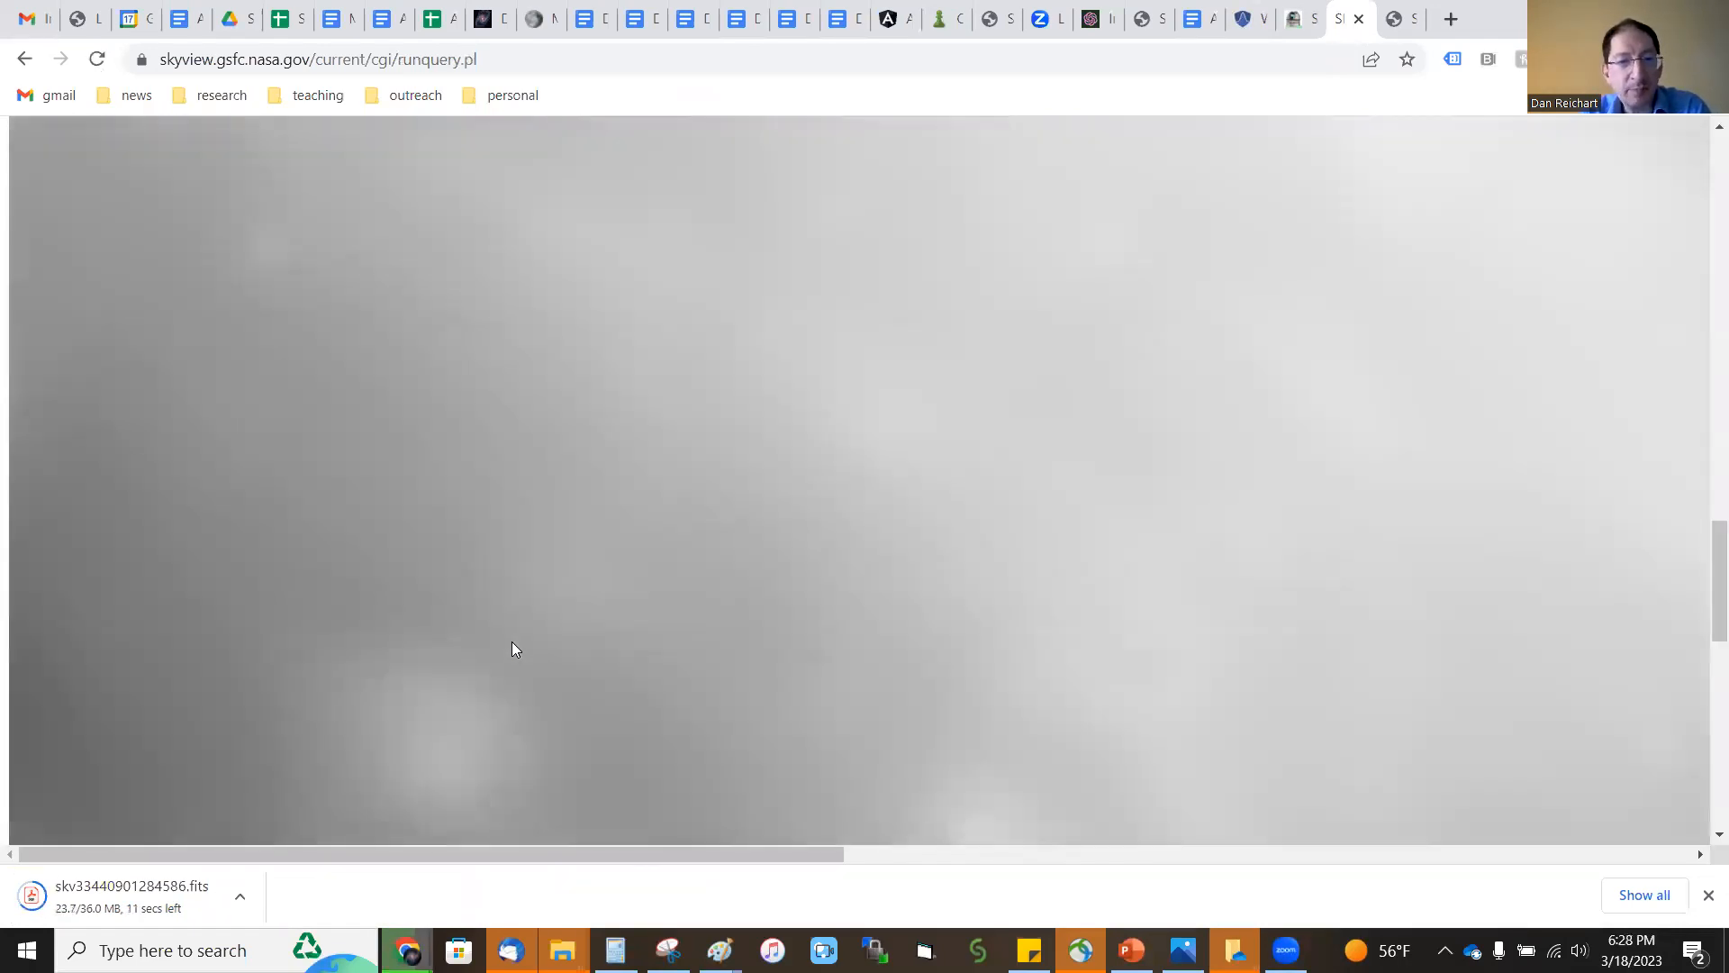
pyautogui.scroll(10, 520, 406)
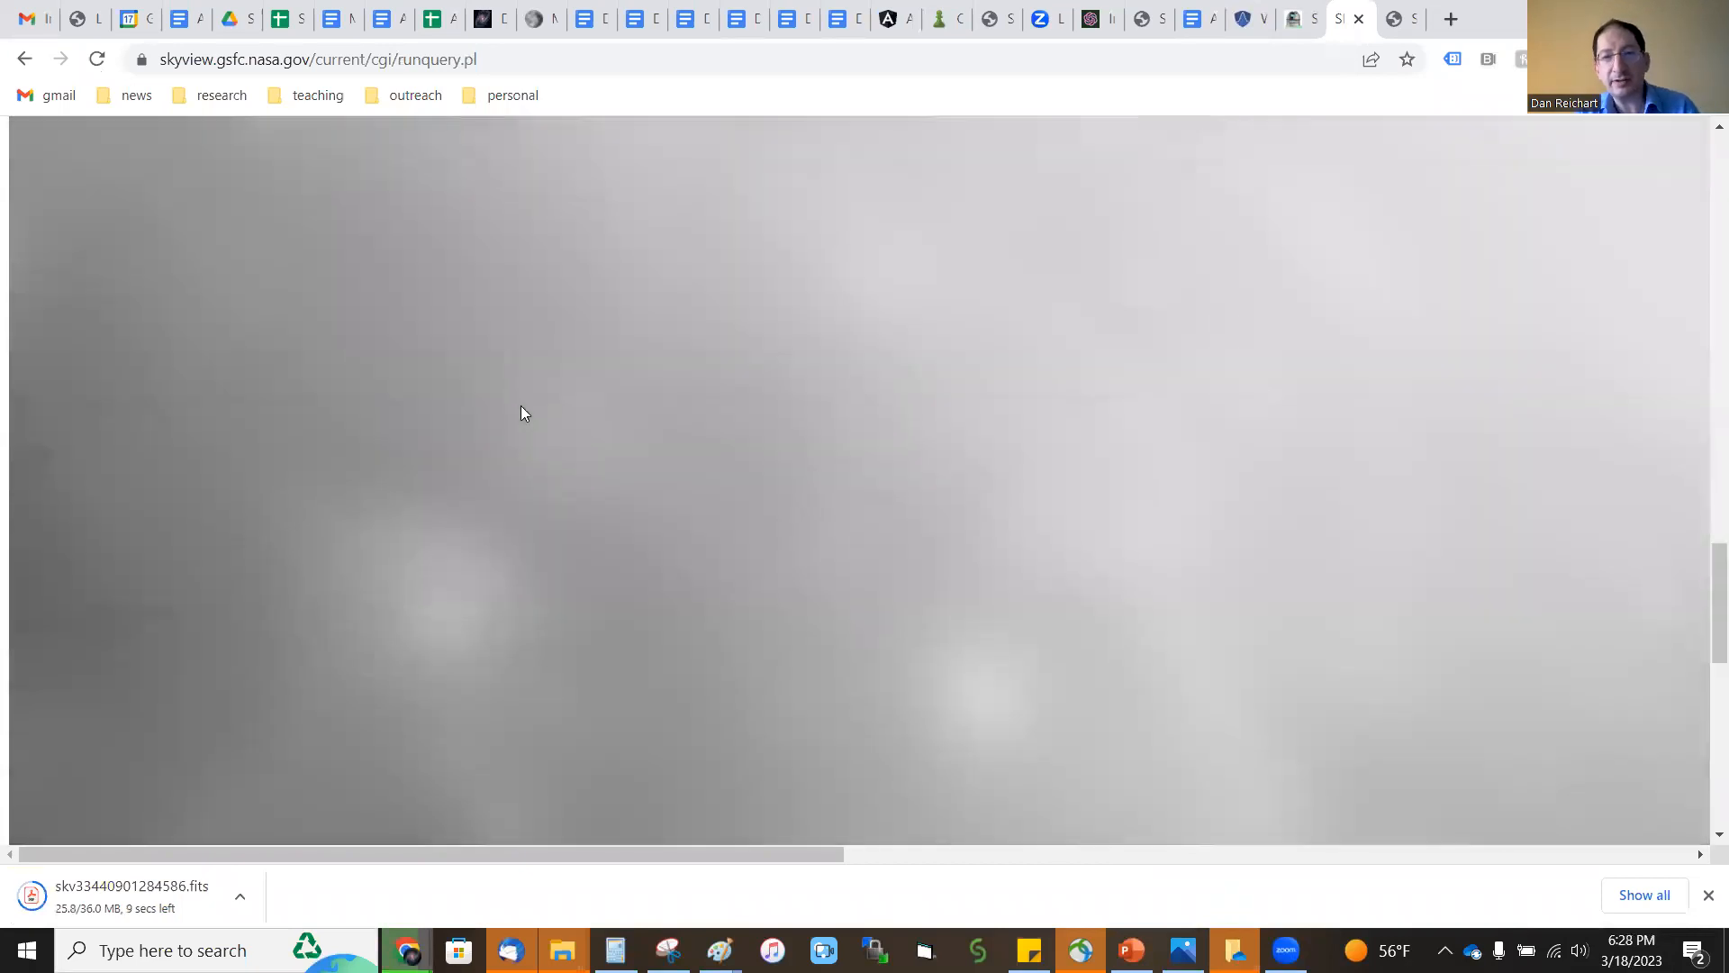
pyautogui.hscroll(10, 521, 406)
pyautogui.hscroll(-10, 521, 413)
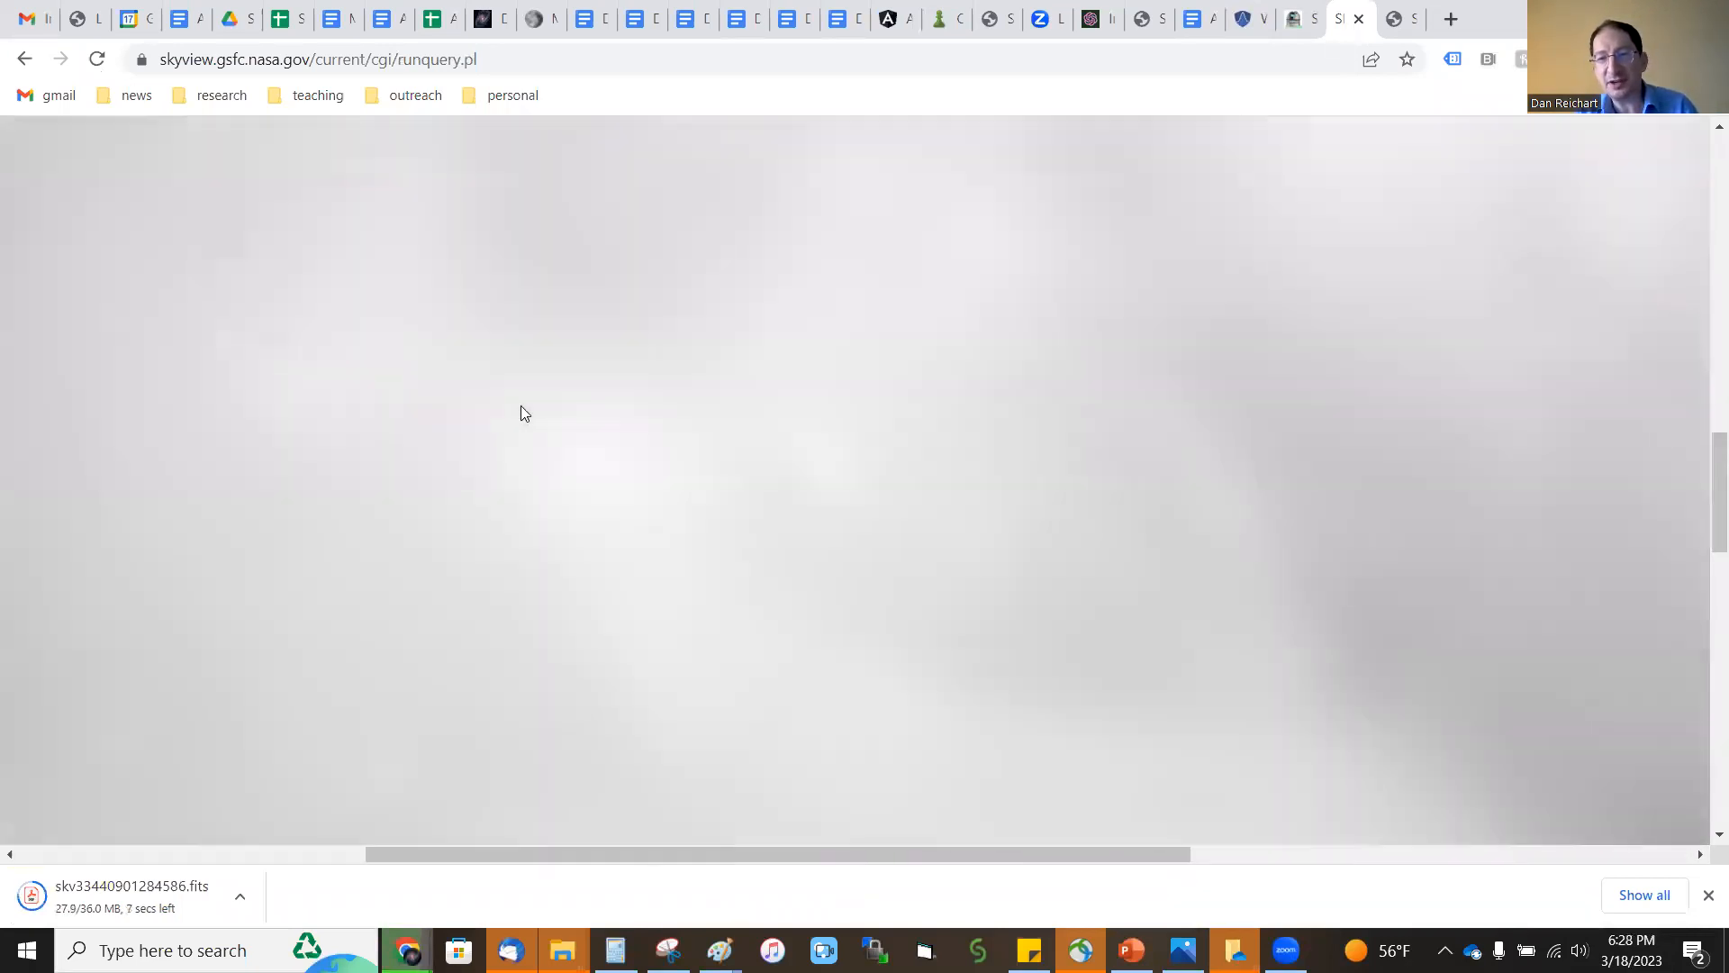
pyautogui.scroll(-8, 521, 413)
pyautogui.scroll(-3, 520, 414)
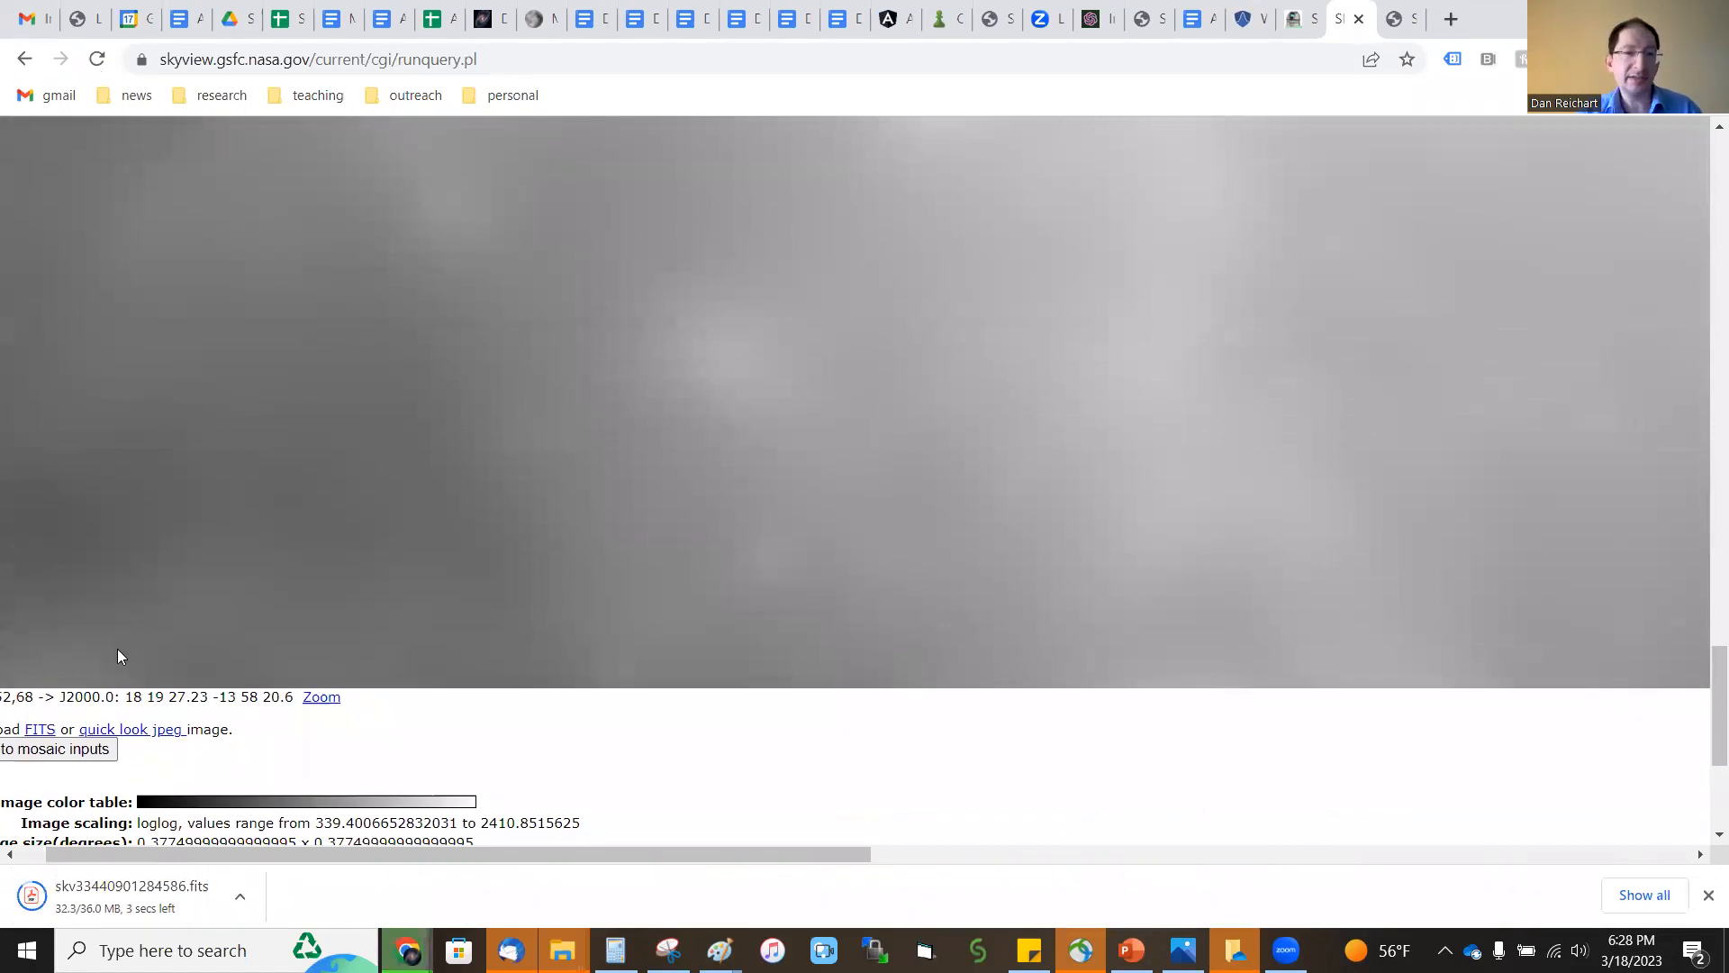
pyautogui.hscroll(-1, 39, 734)
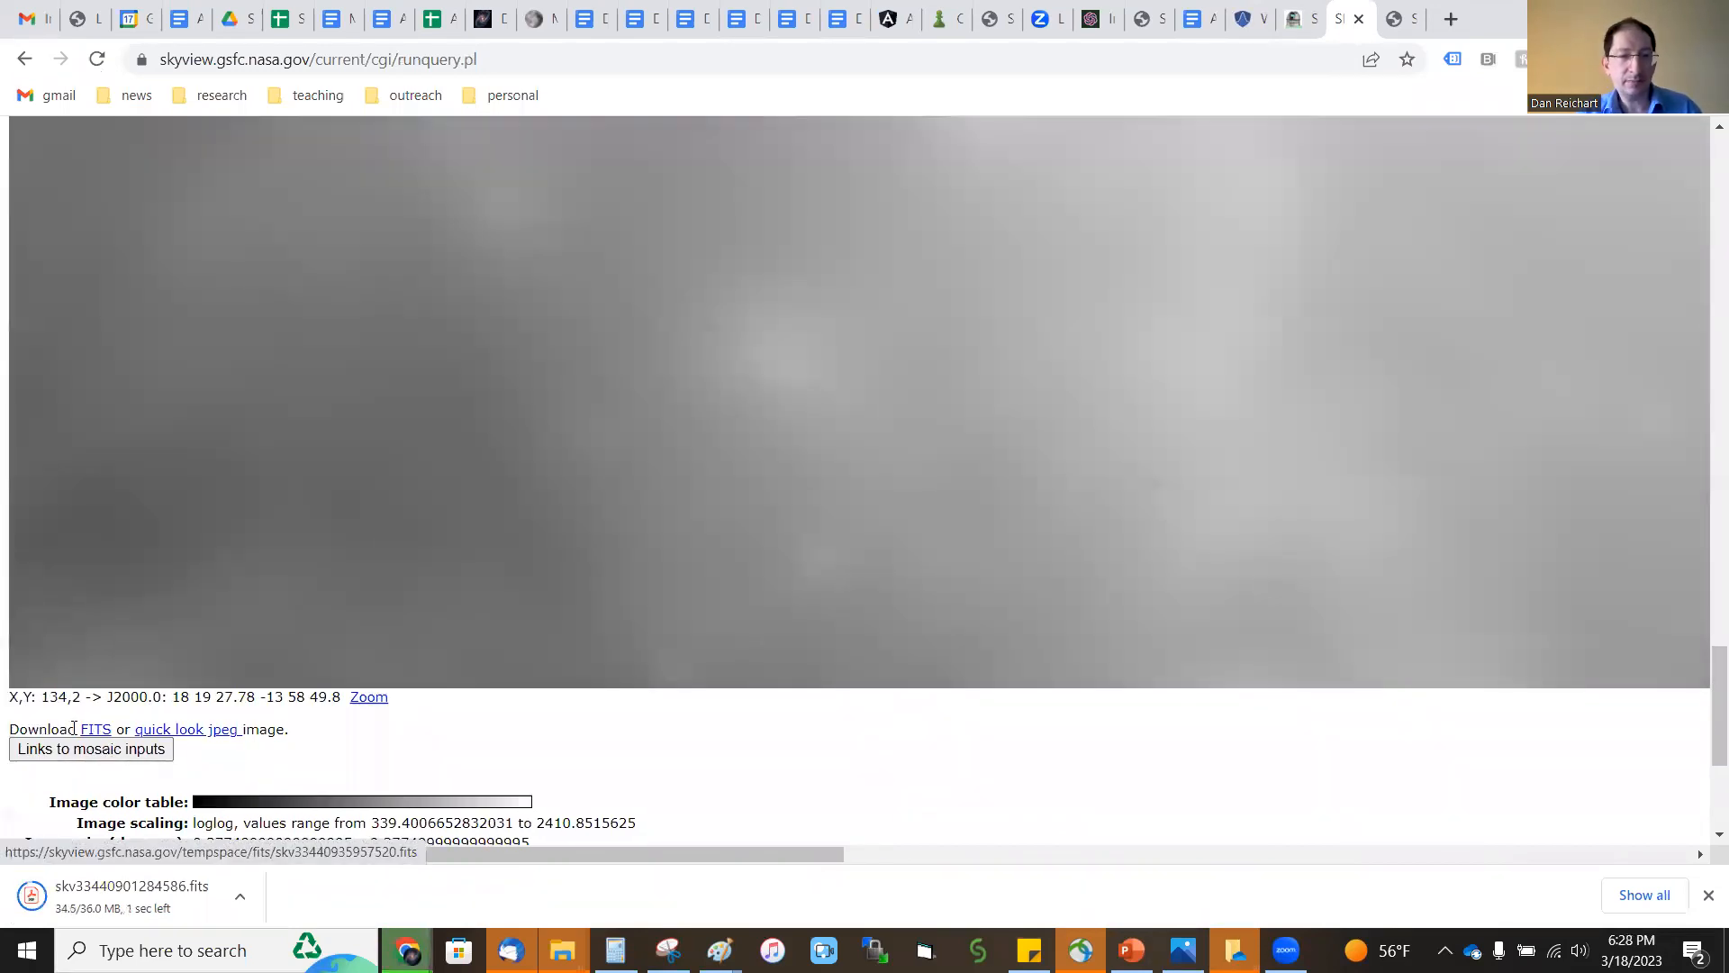
pyautogui.click(129, 729)
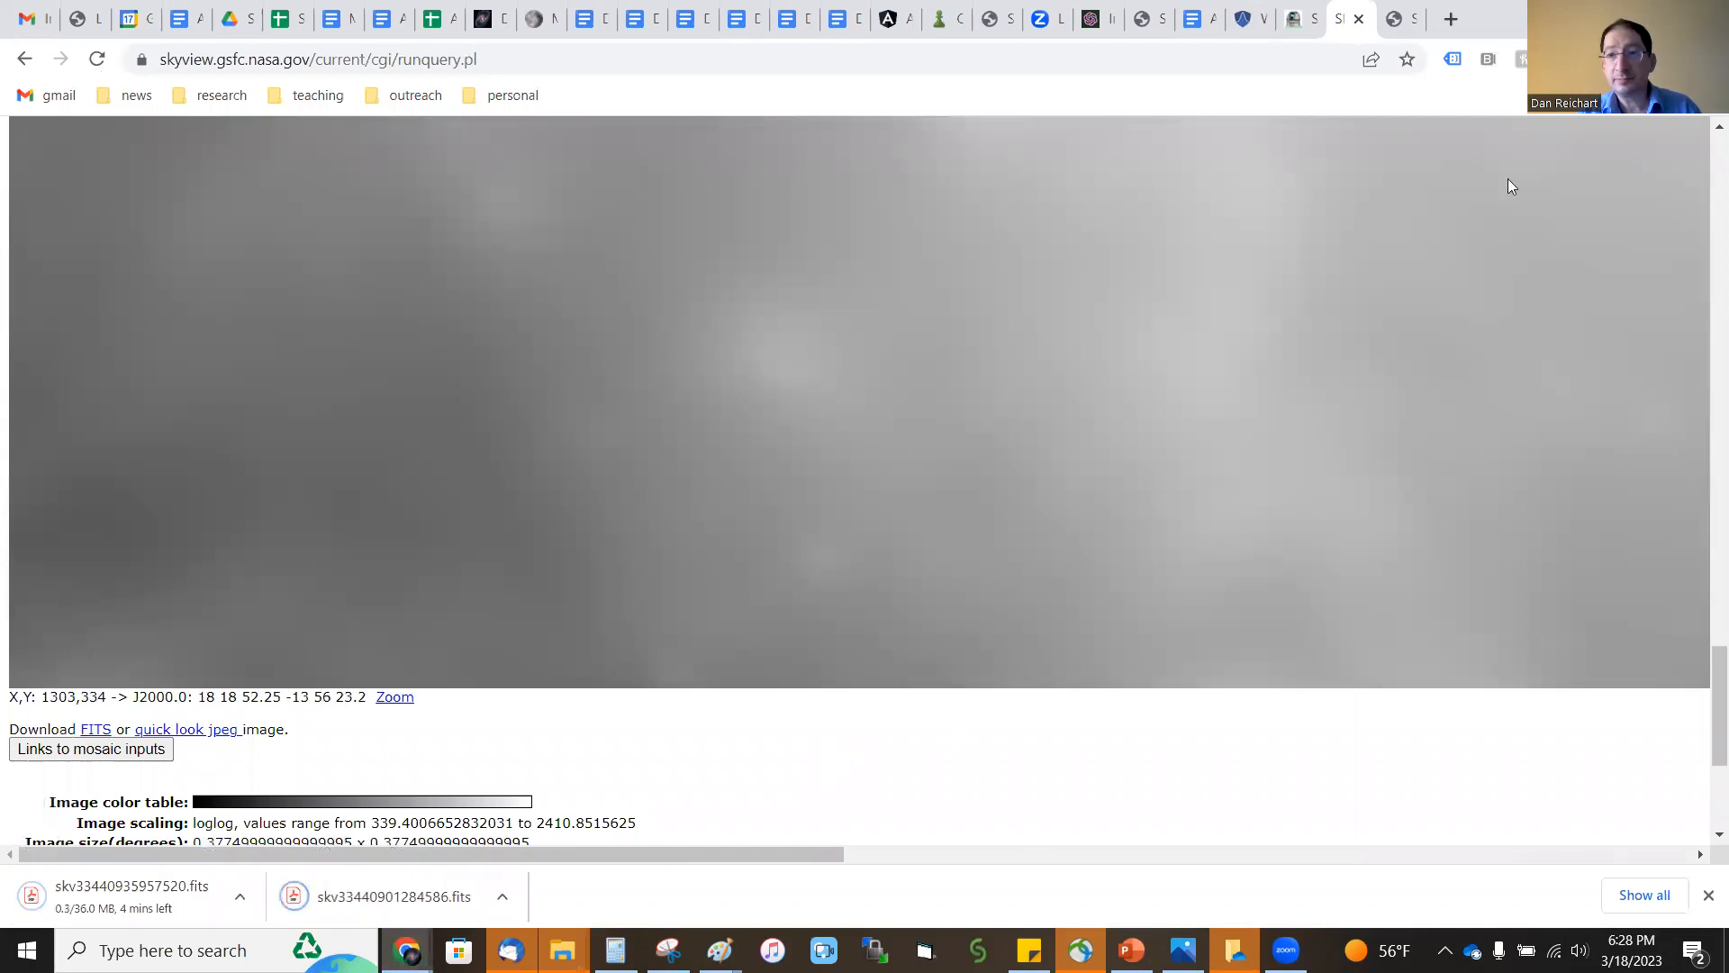
# Back in the SkyView query form, clear the survey selections, choose 2MASS-K, and submit the request.
pyautogui.click(1297, 13)
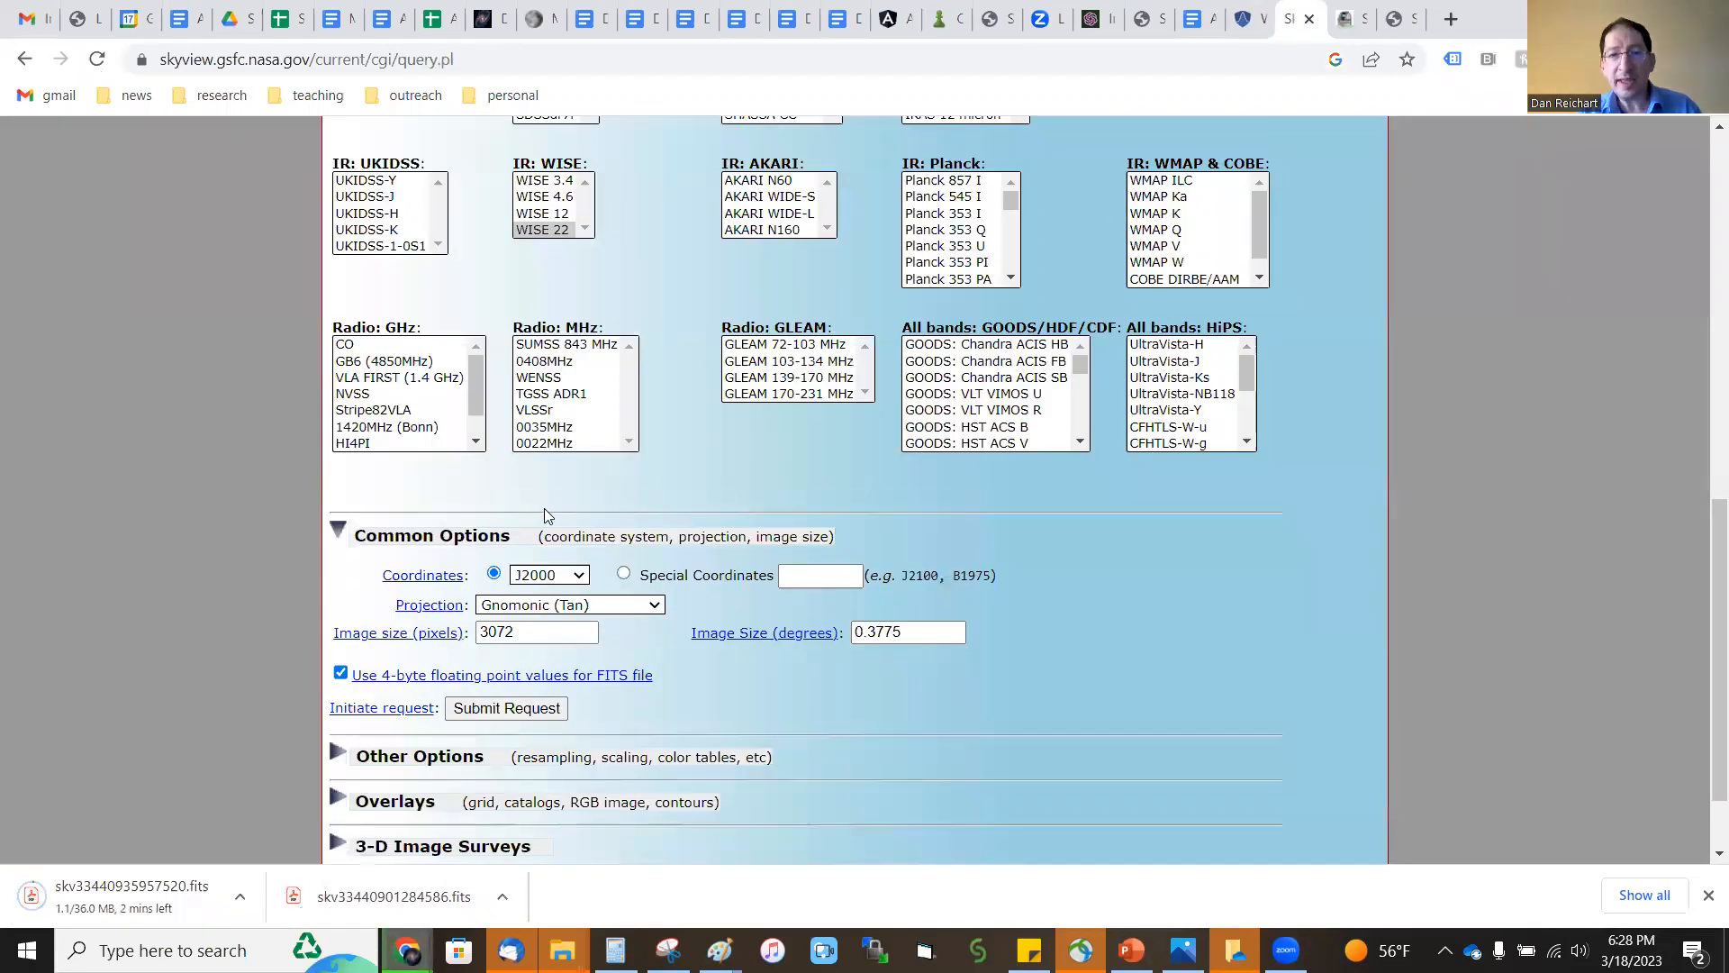
pyautogui.scroll(3, 582, 515)
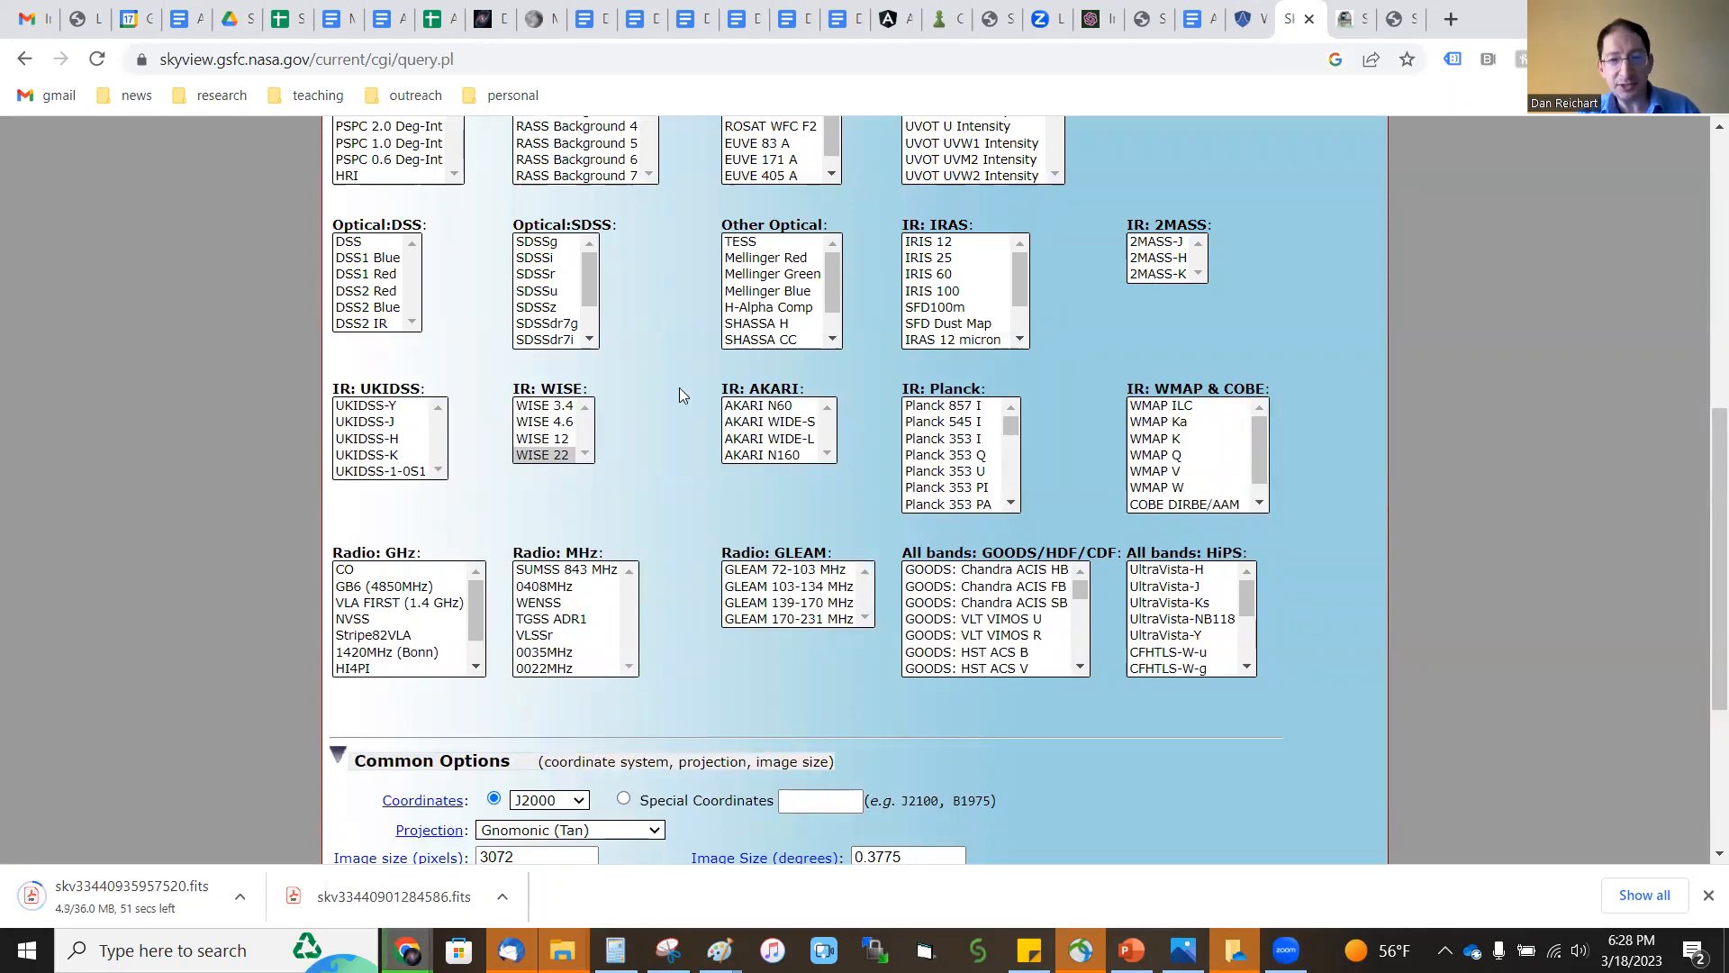
pyautogui.scroll(4, 639, 420)
pyautogui.click(825, 198)
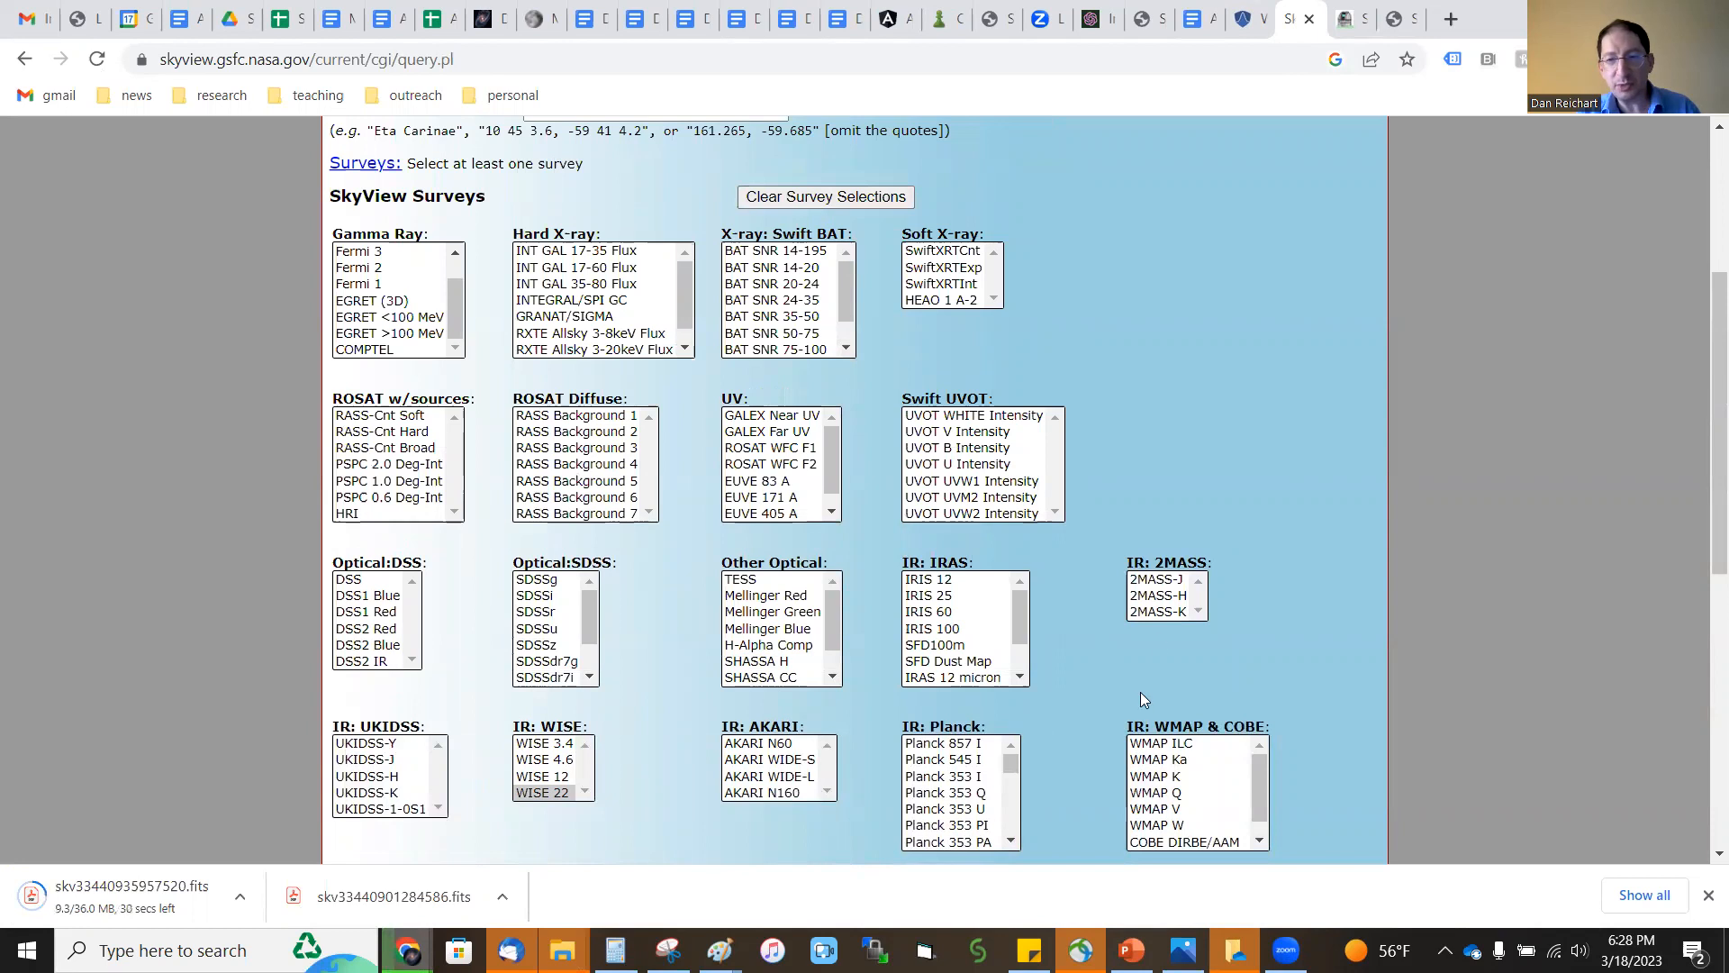
pyautogui.click(790, 197)
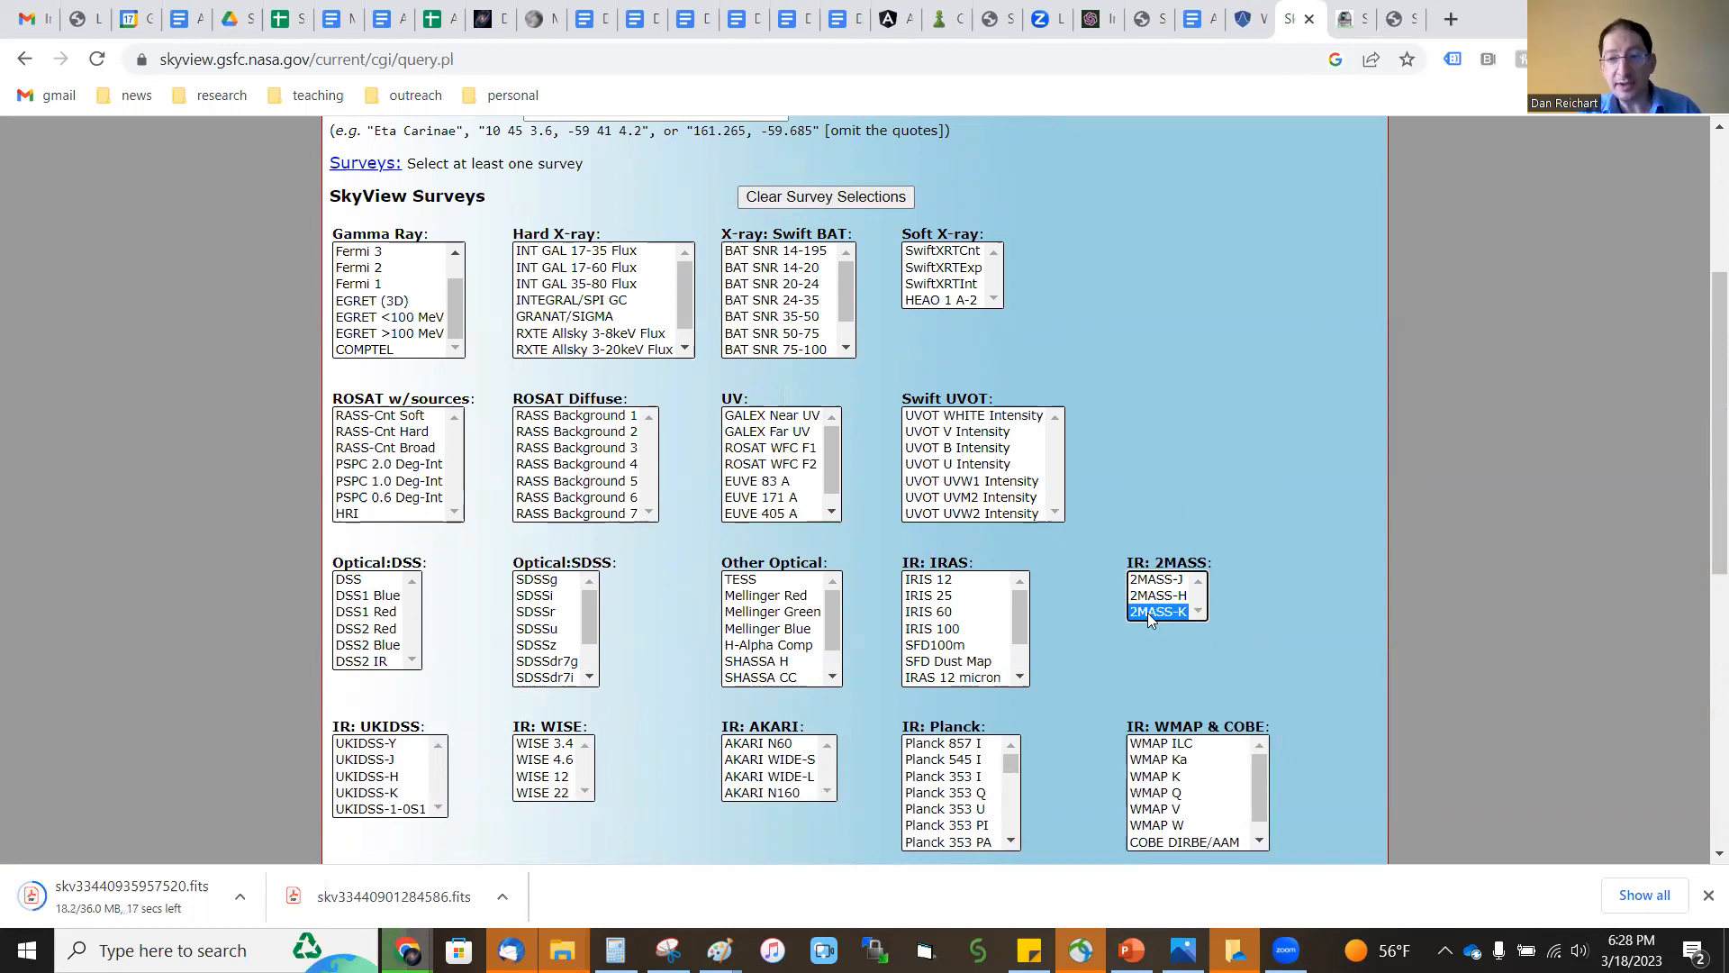
pyautogui.scroll(-7, 1147, 612)
pyautogui.click(558, 600)
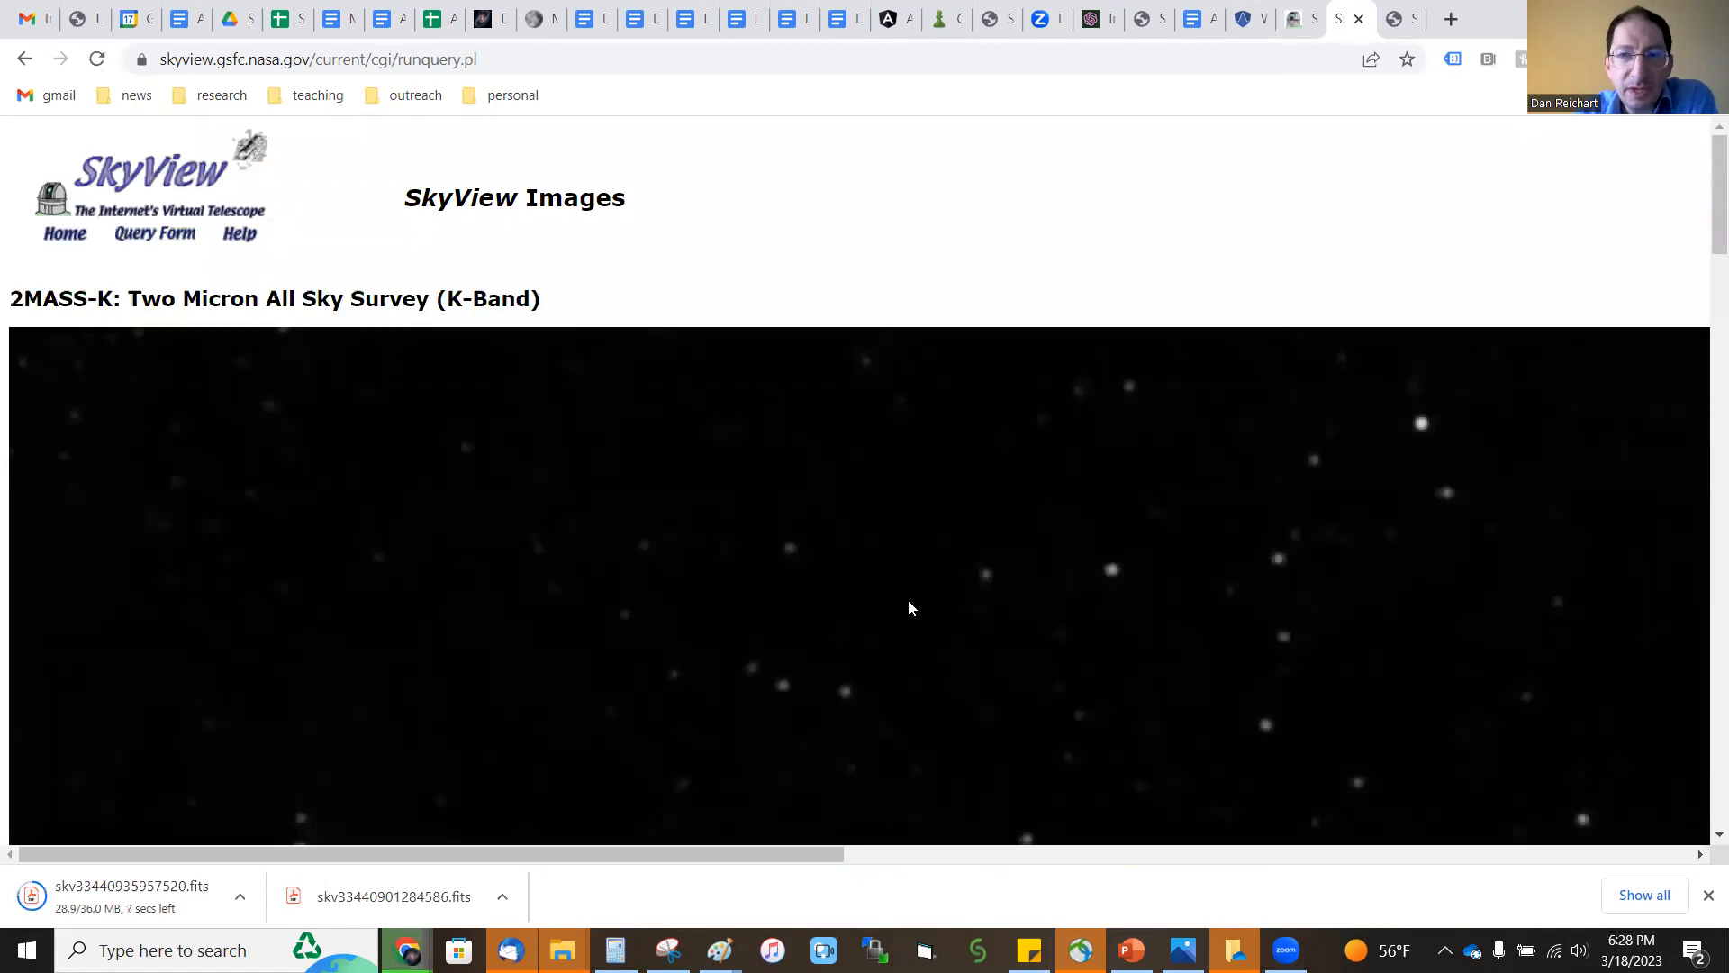
# Check the survey lists in the query form, and download the 2MASS-K image of M16 as a FITS file from its results page.
pyautogui.click(1294, 18)
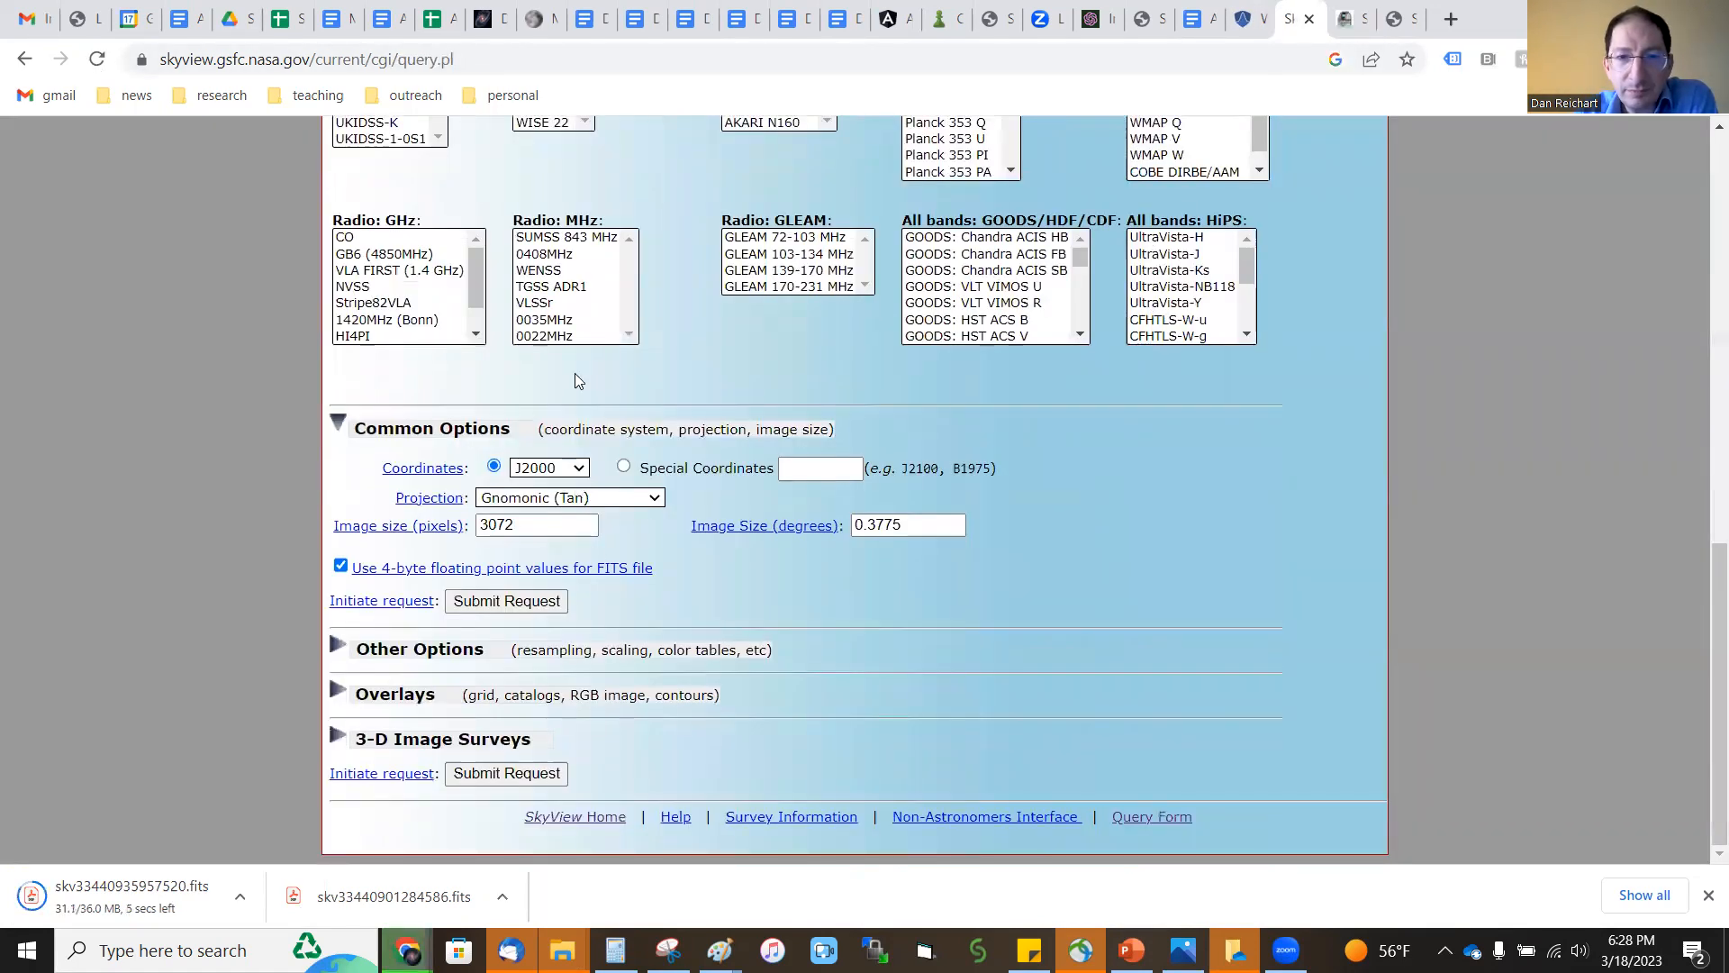
pyautogui.scroll(1, 555, 377)
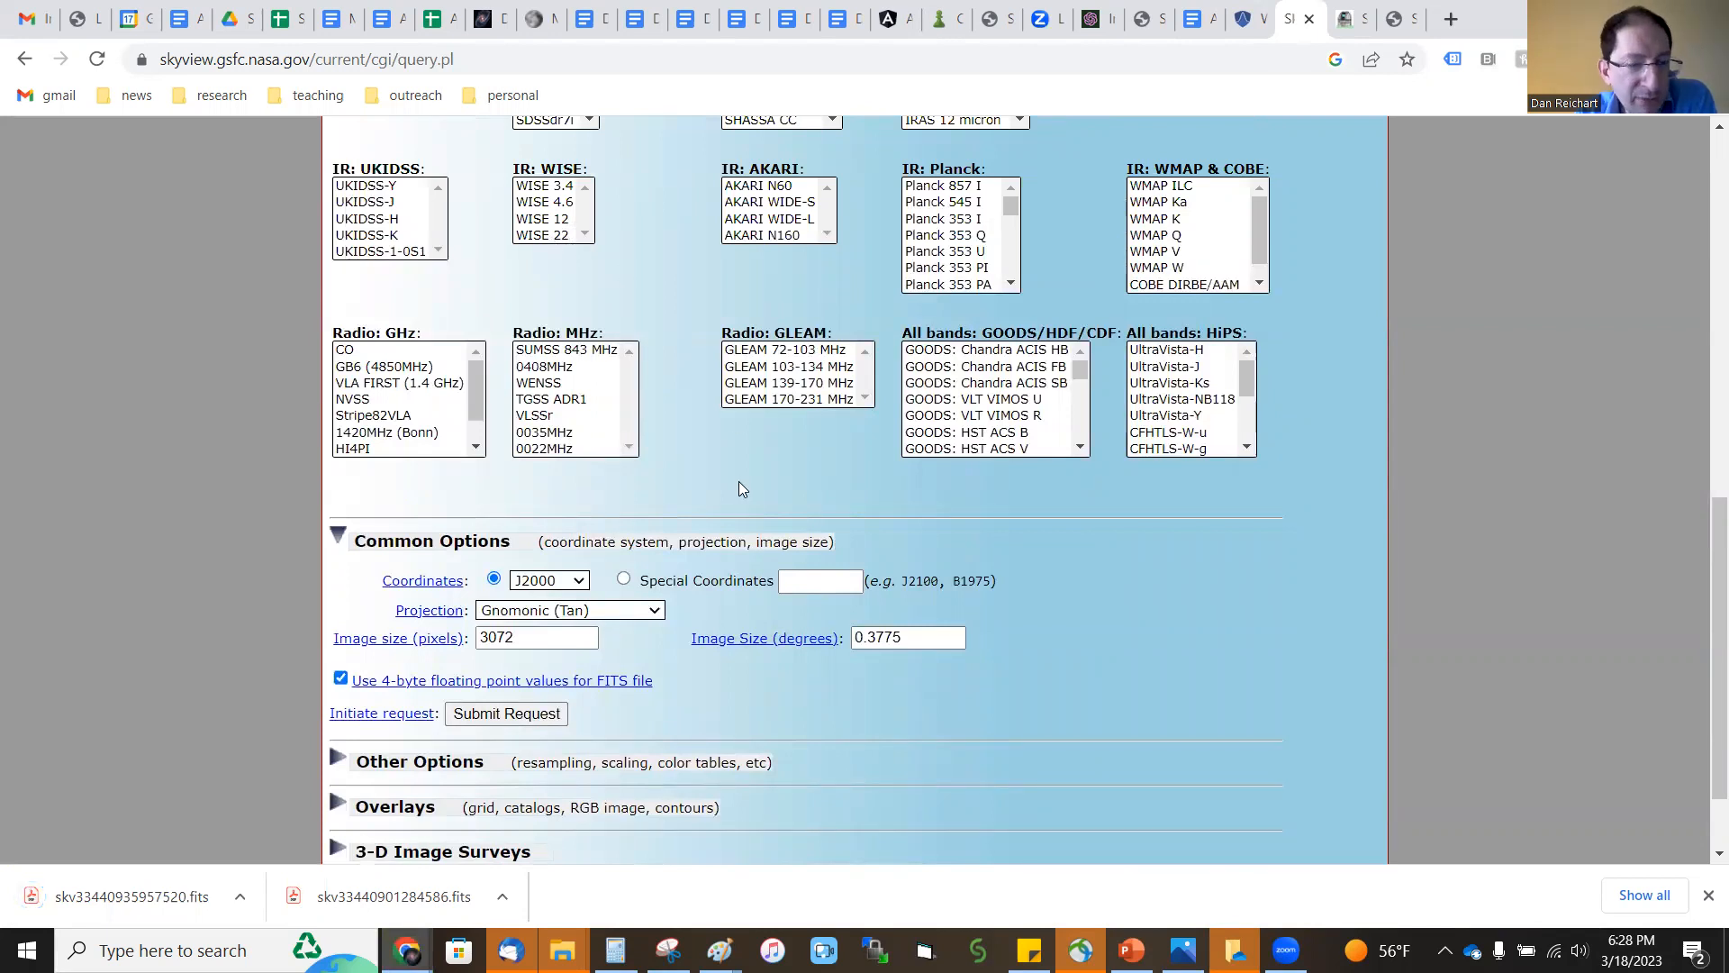
pyautogui.scroll(2, 741, 489)
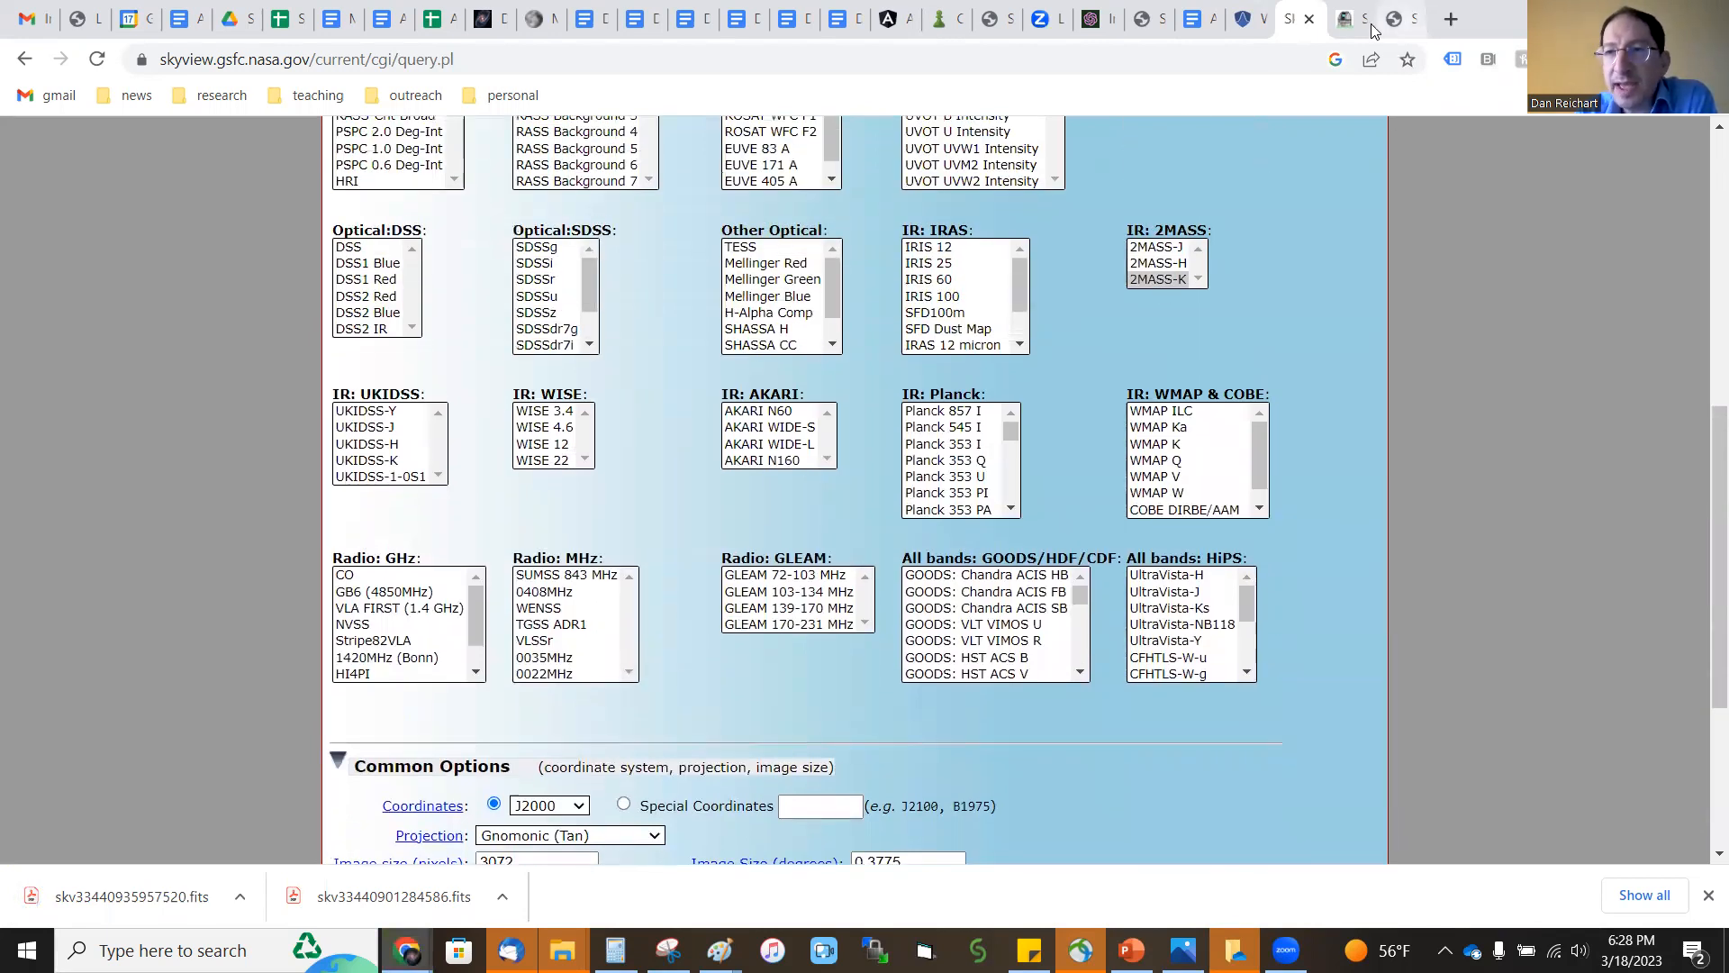
pyautogui.moveTo(1341, 24)
pyautogui.scroll(-15, 771, 515)
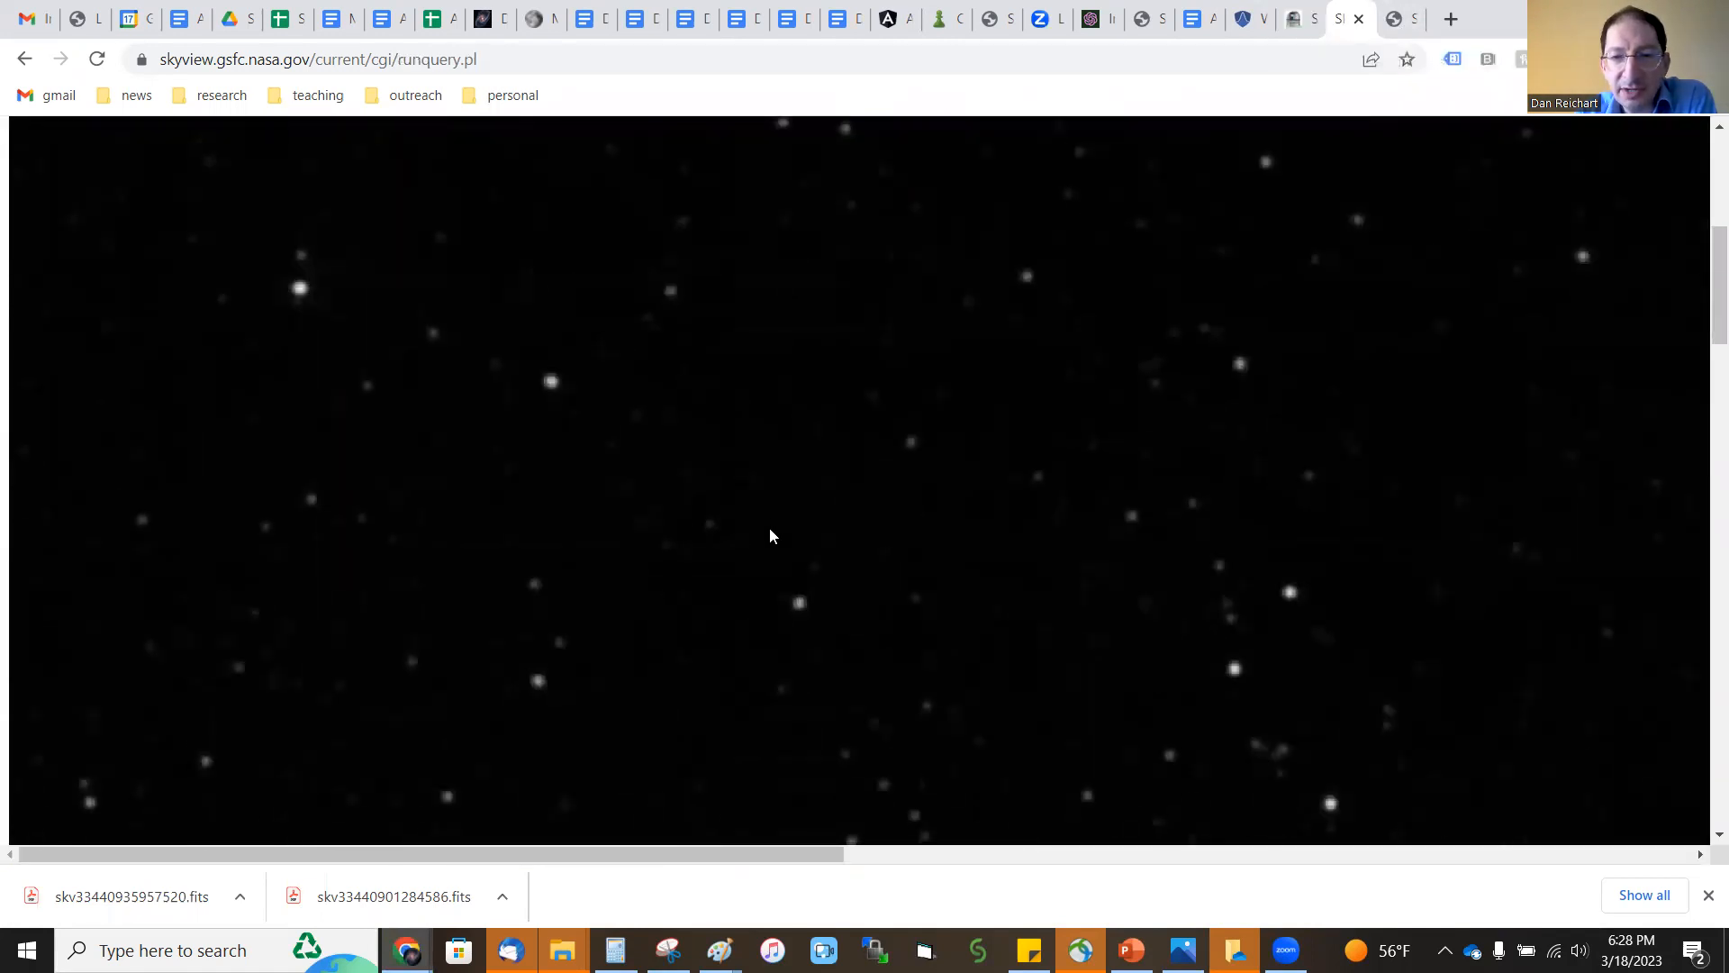
pyautogui.scroll(-1, 769, 544)
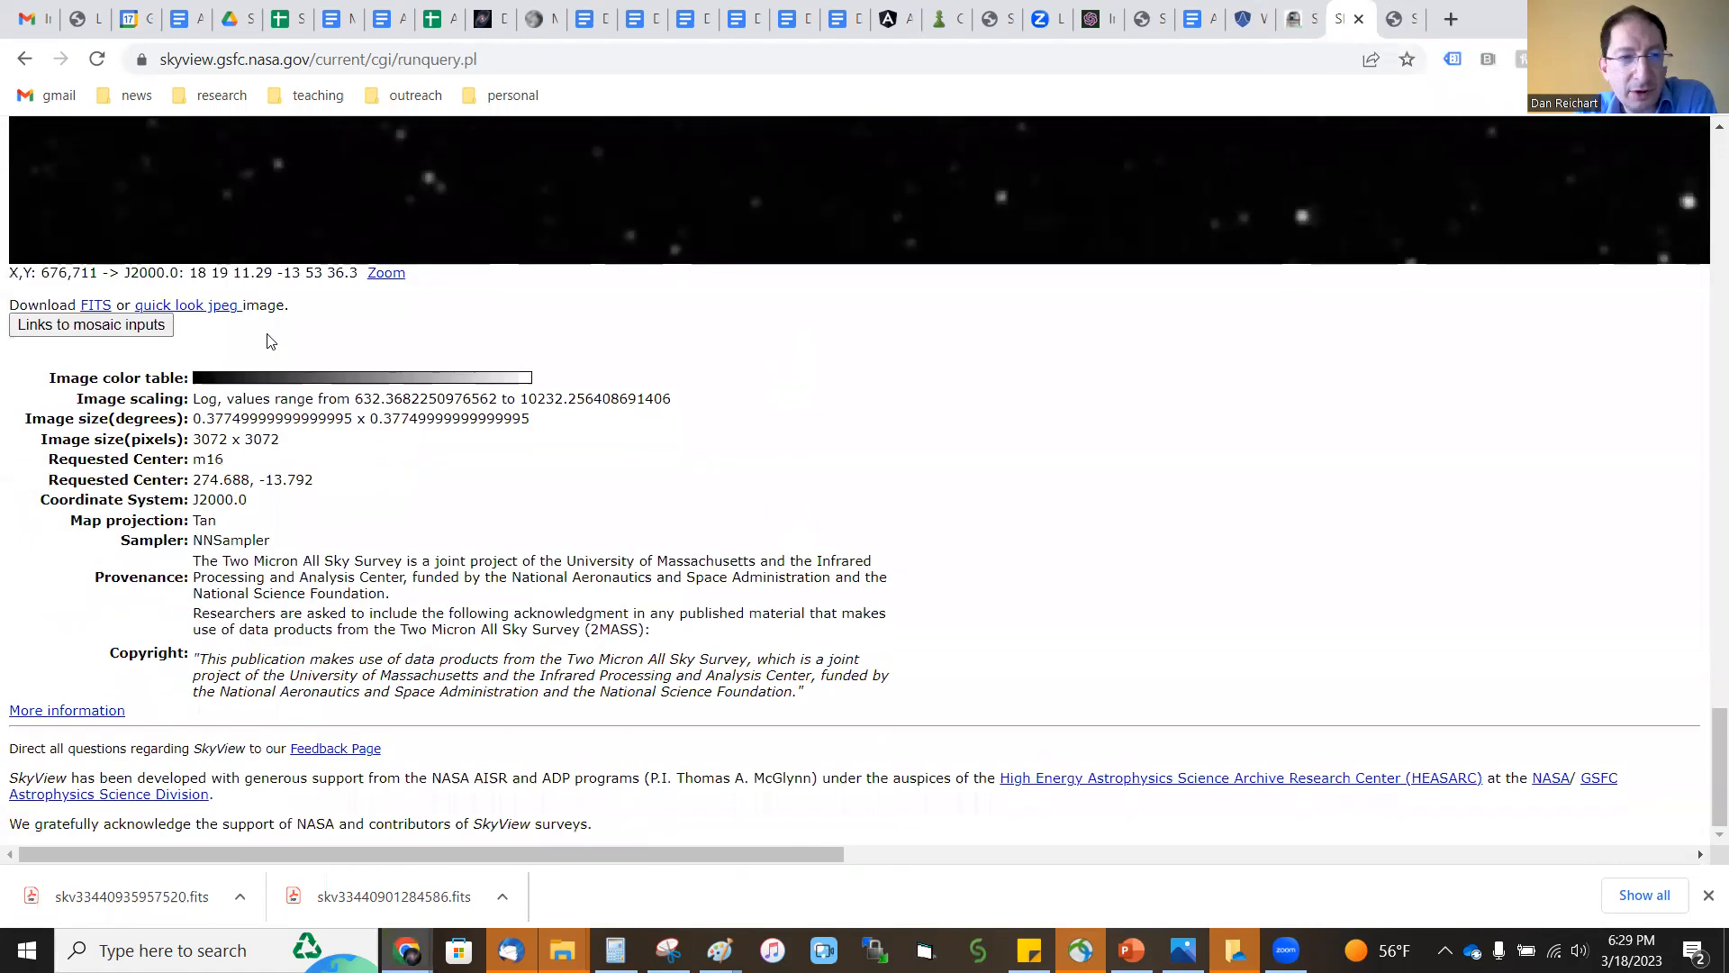
pyautogui.click(95, 402)
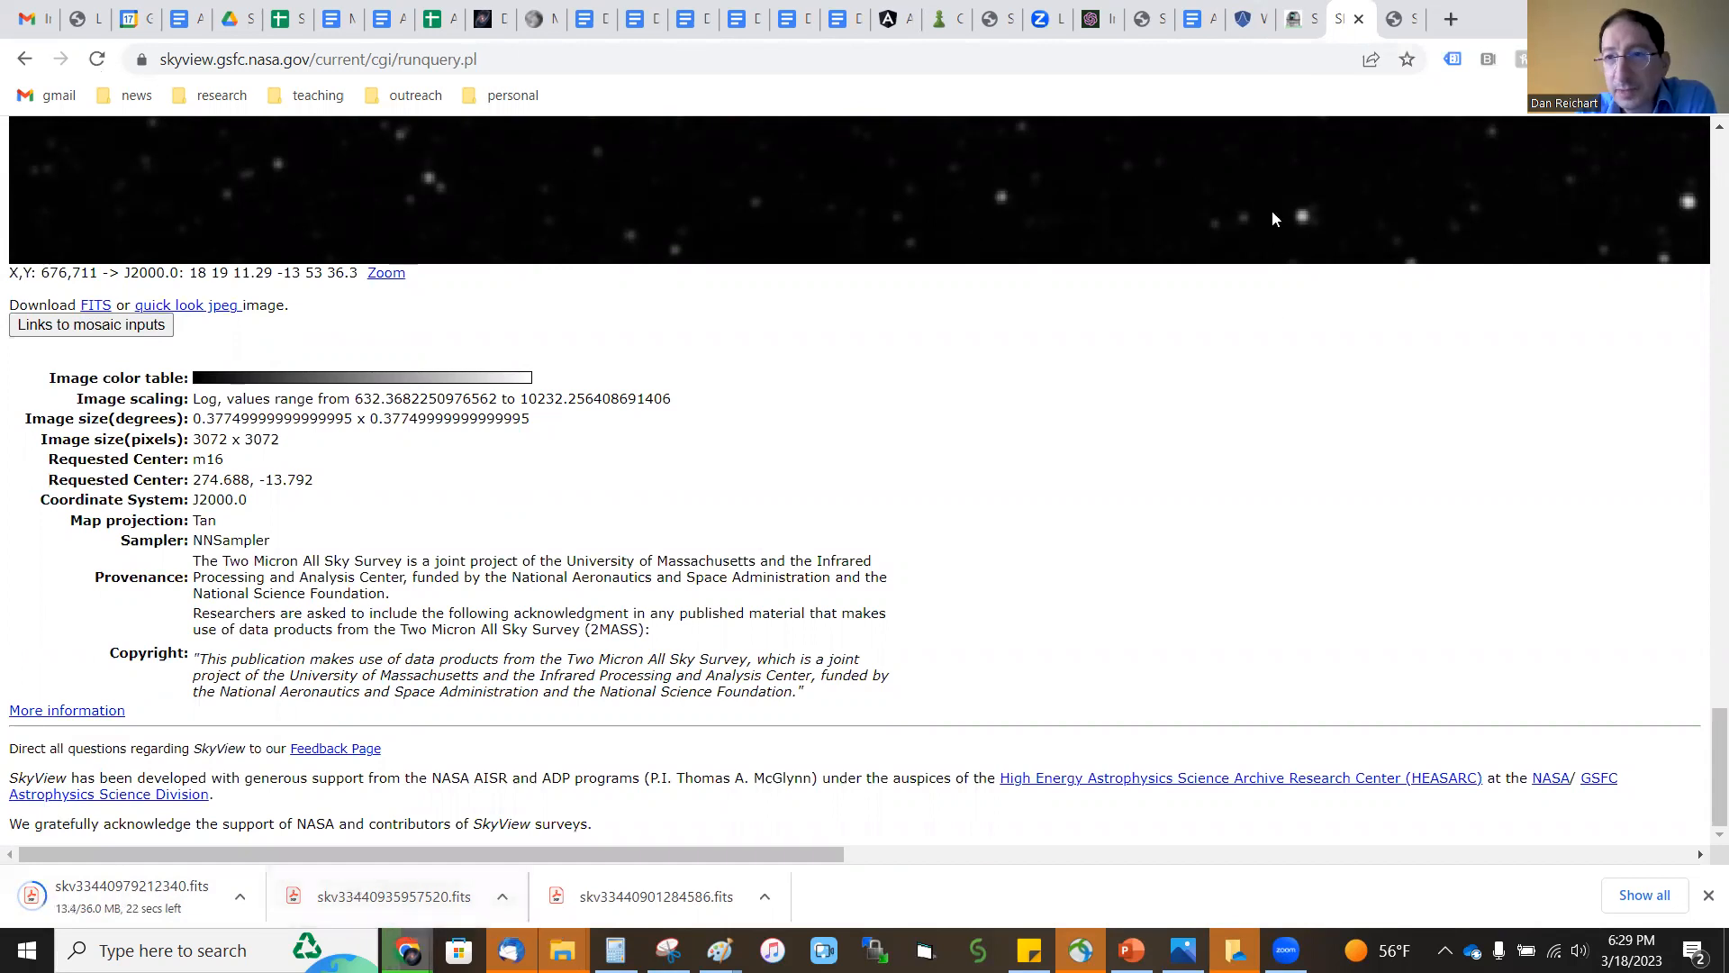
# Switch to Afterglow Workbench and delete skv33434964875140.fits, skv33435210523908.fits and skv33435254107828.fits from the Workspace directory.
pyautogui.click(1241, 16)
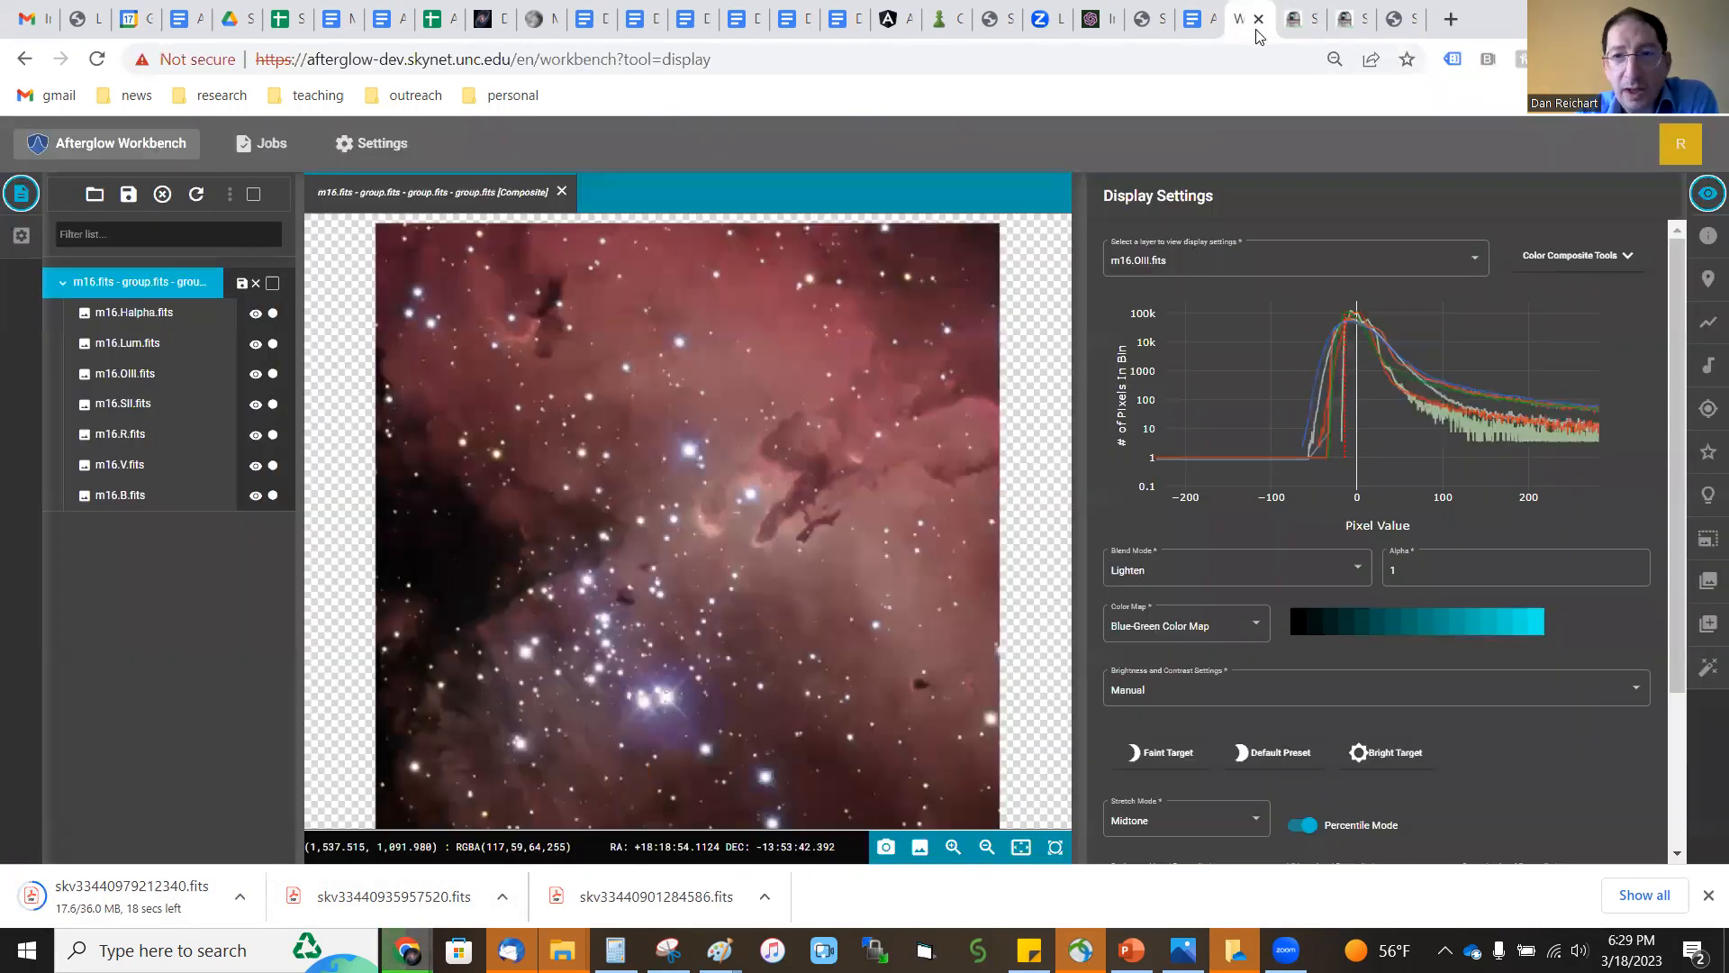
pyautogui.click(95, 196)
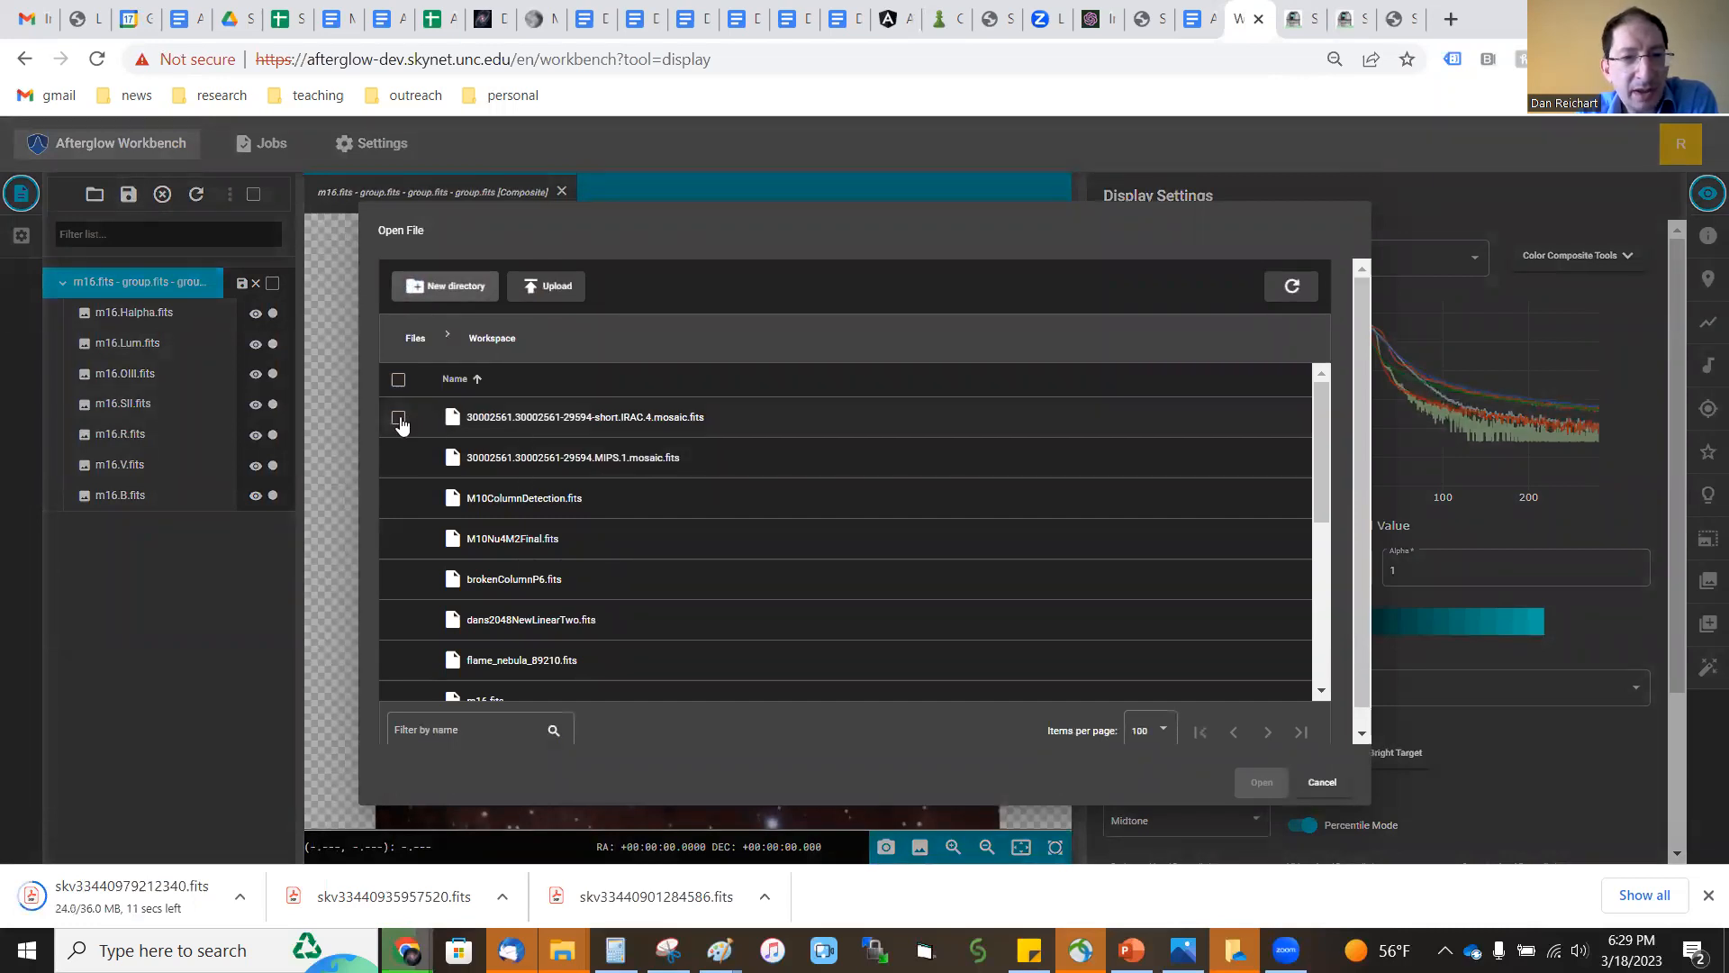
pyautogui.scroll(-10, 618, 437)
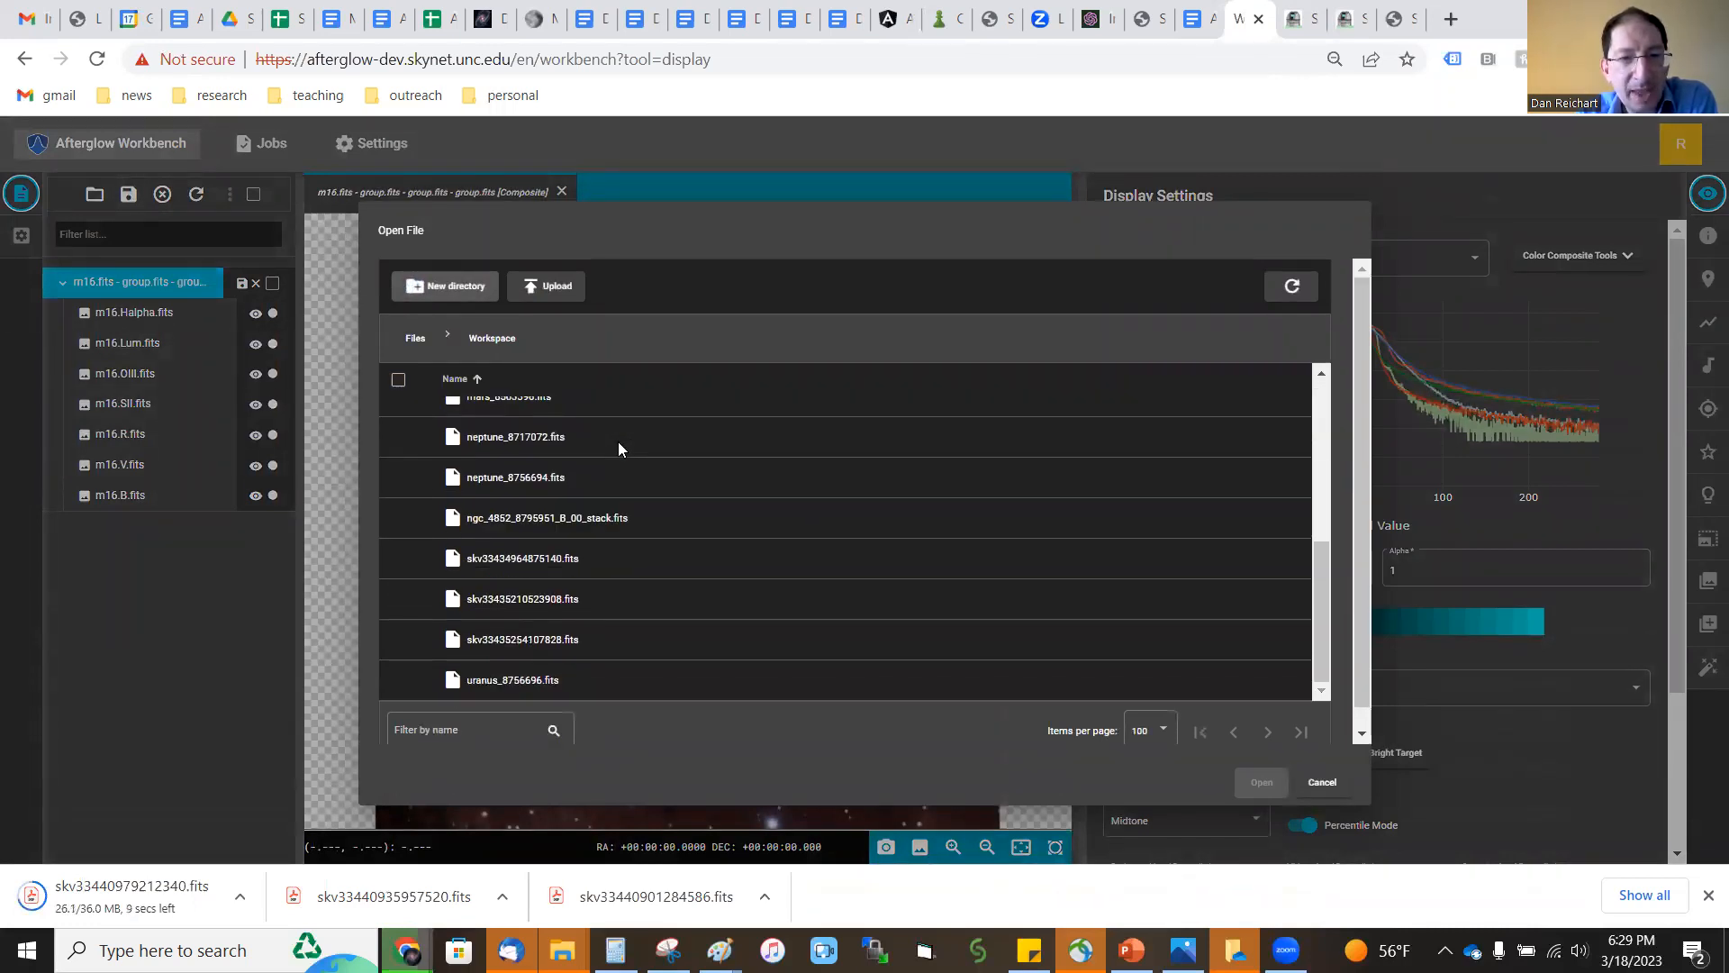
pyautogui.click(398, 559)
pyautogui.click(398, 599)
pyautogui.click(398, 639)
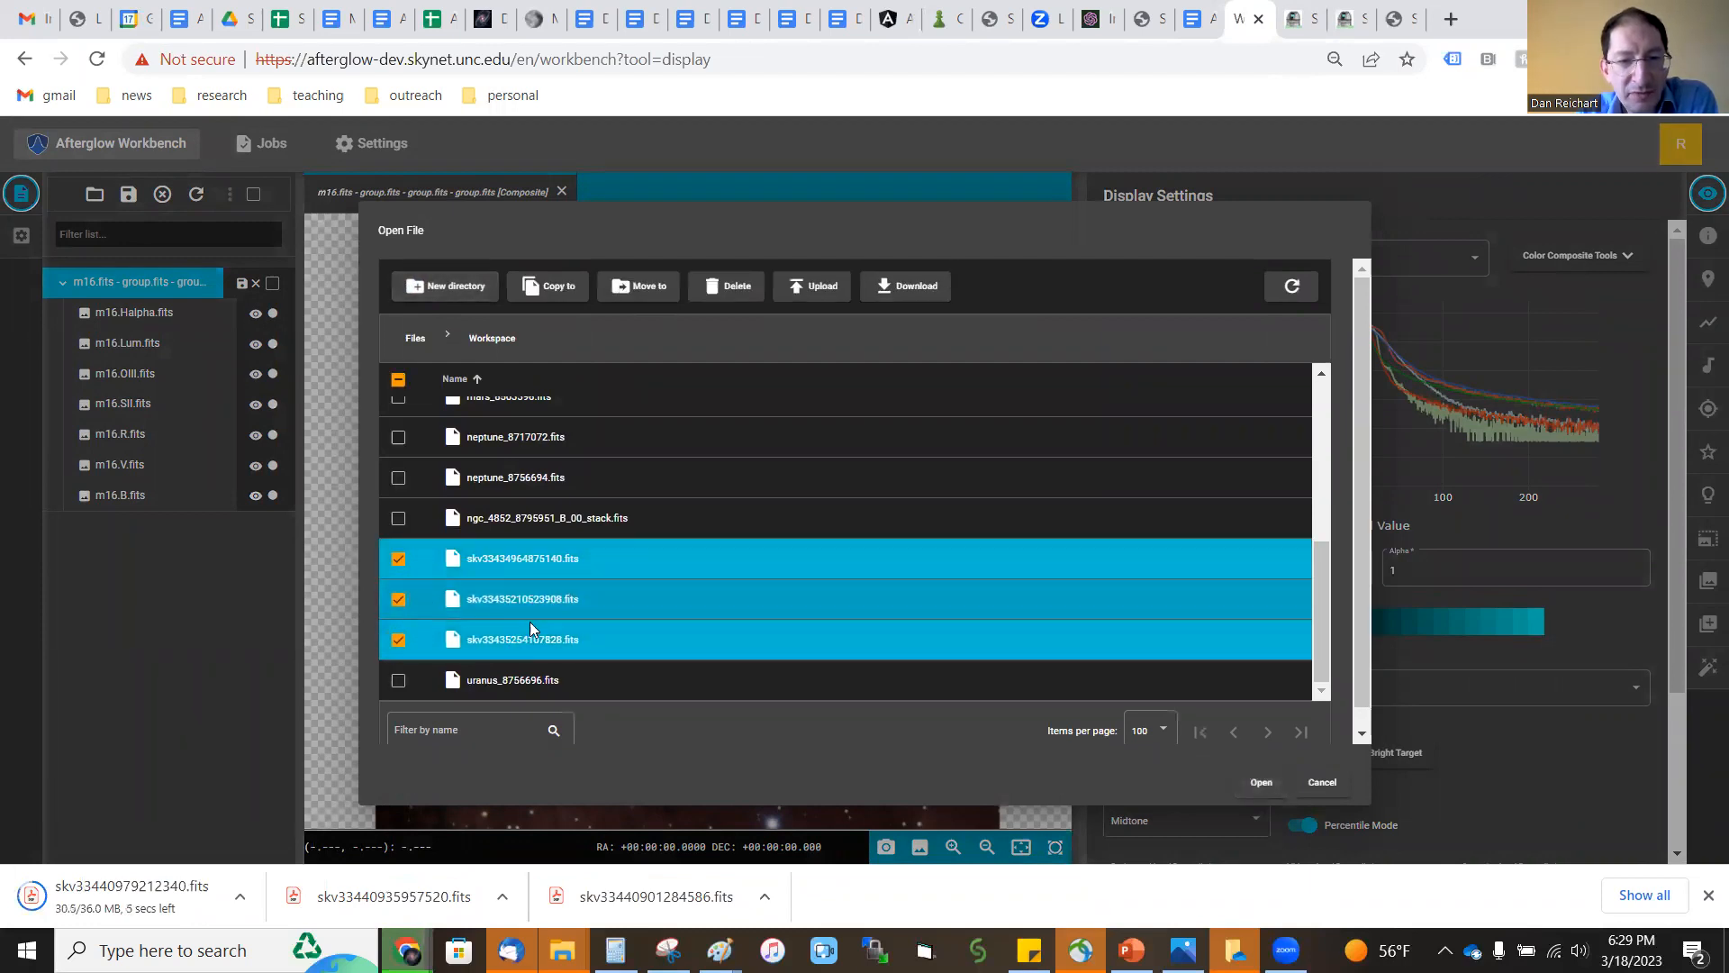
pyautogui.click(731, 290)
pyautogui.click(936, 324)
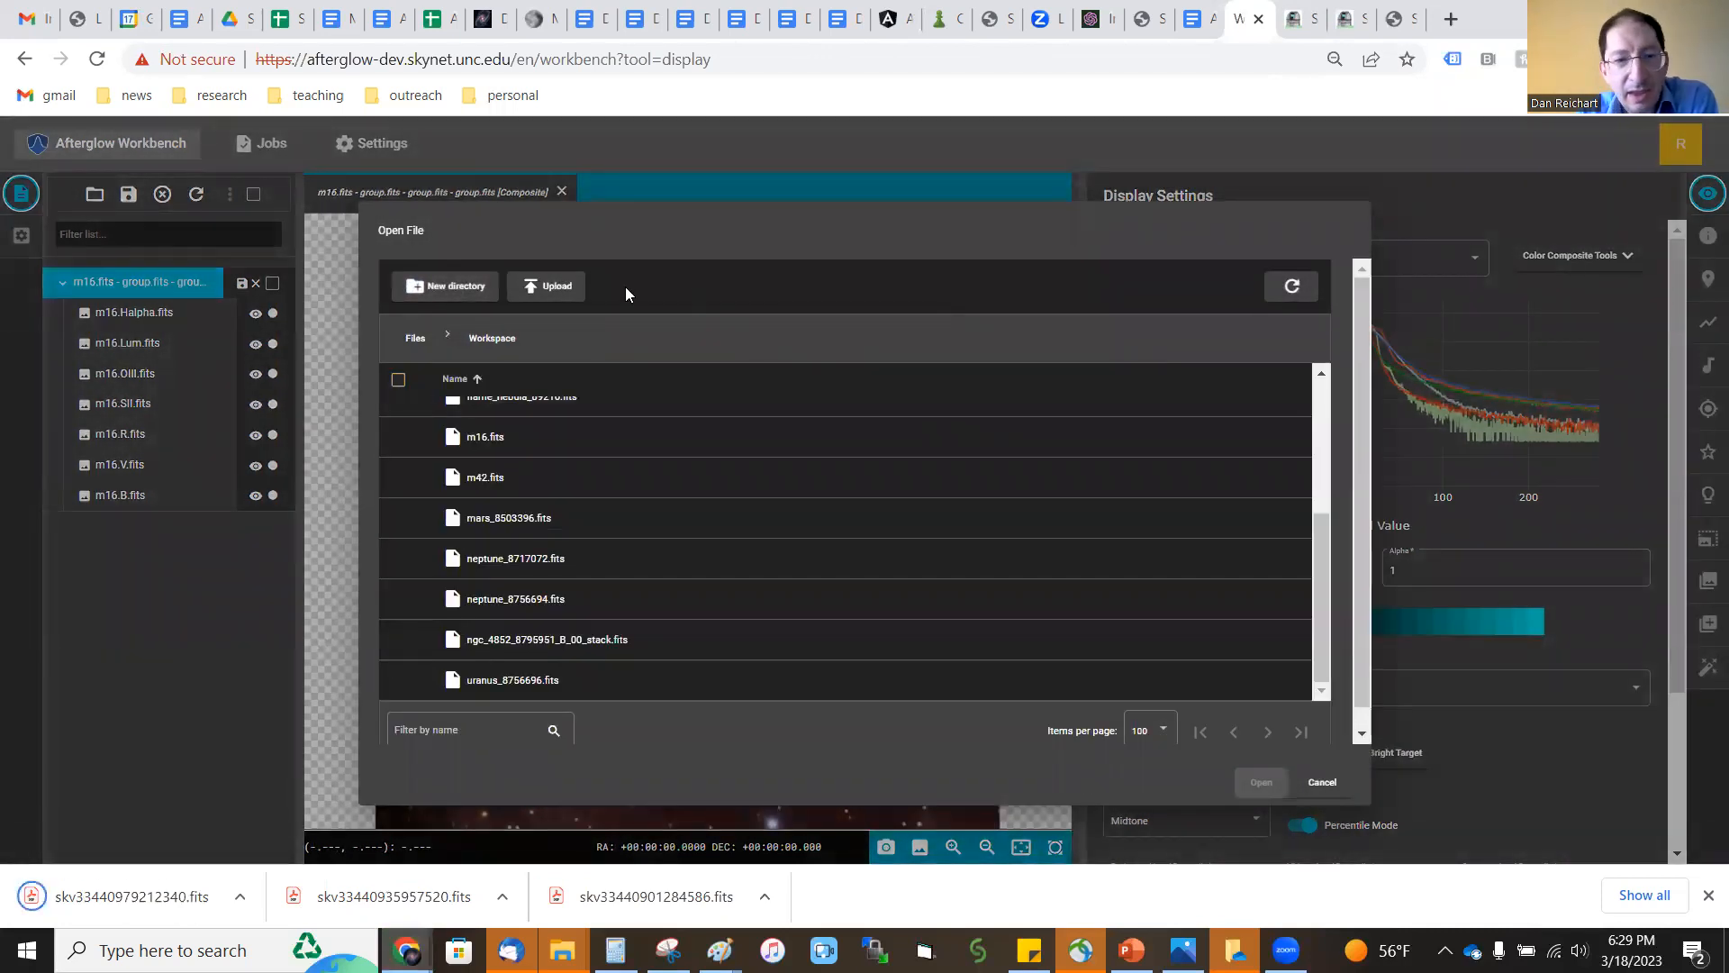
# Upload skv33440901284586.fits, skv33440935957520.fits and skv33440979212340.fits from Downloads to the Workspace directory.
pyautogui.click(550, 287)
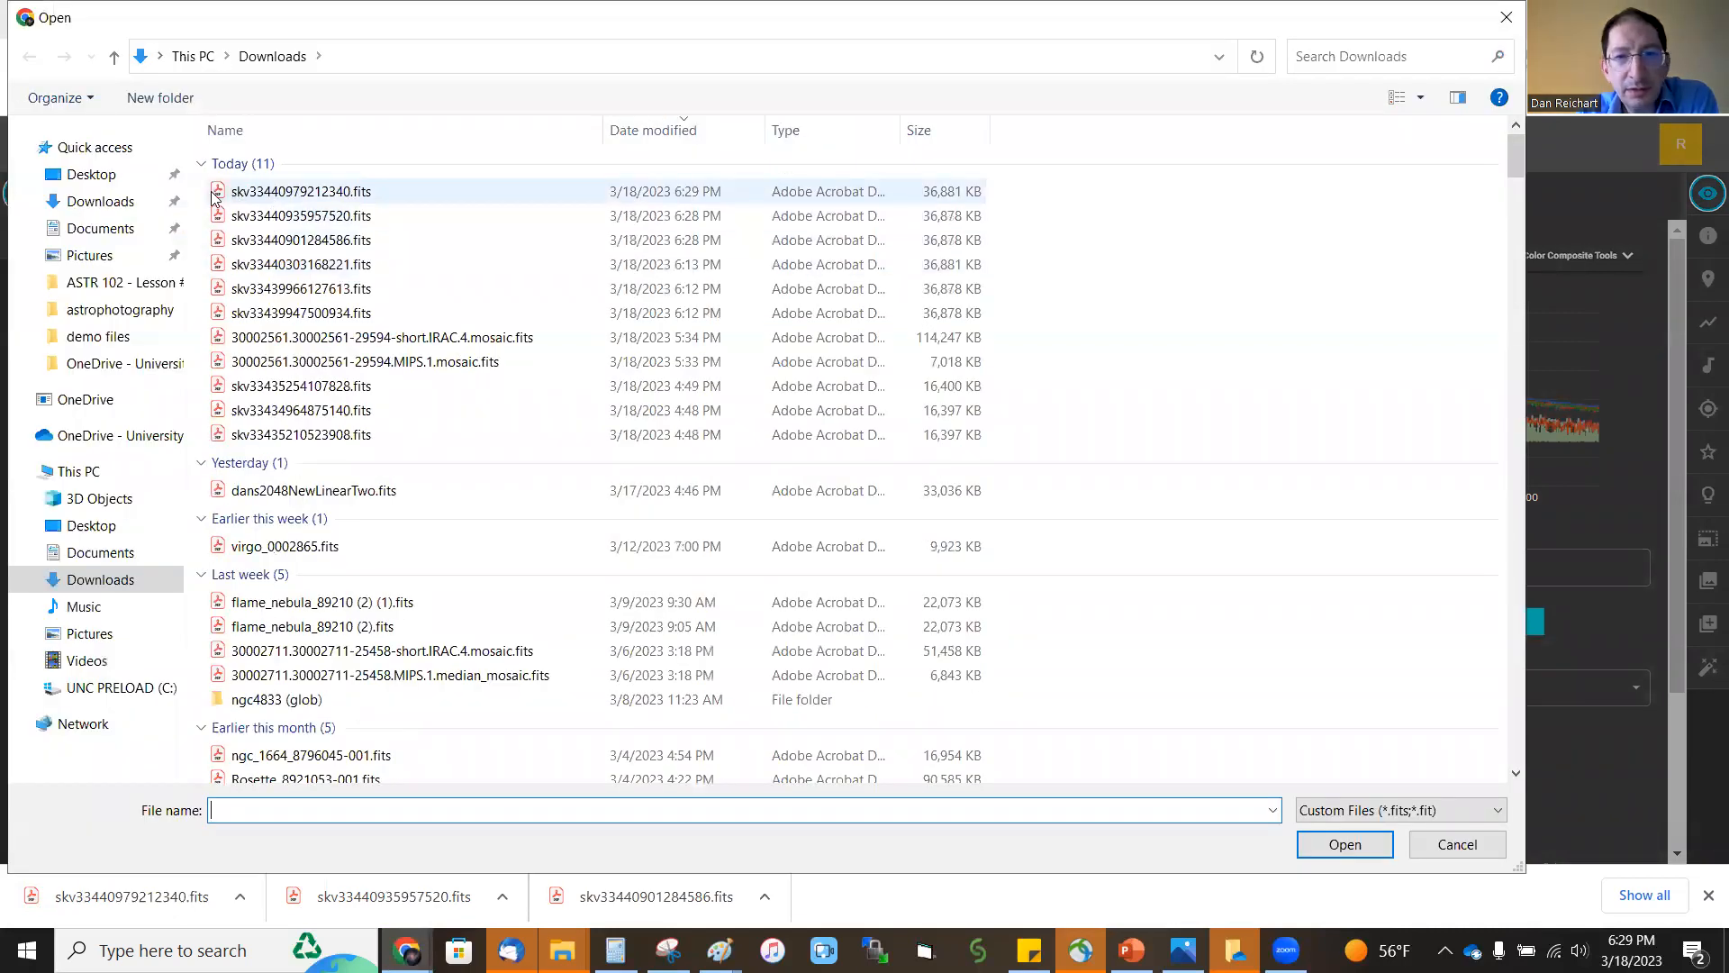
pyautogui.click(286, 240)
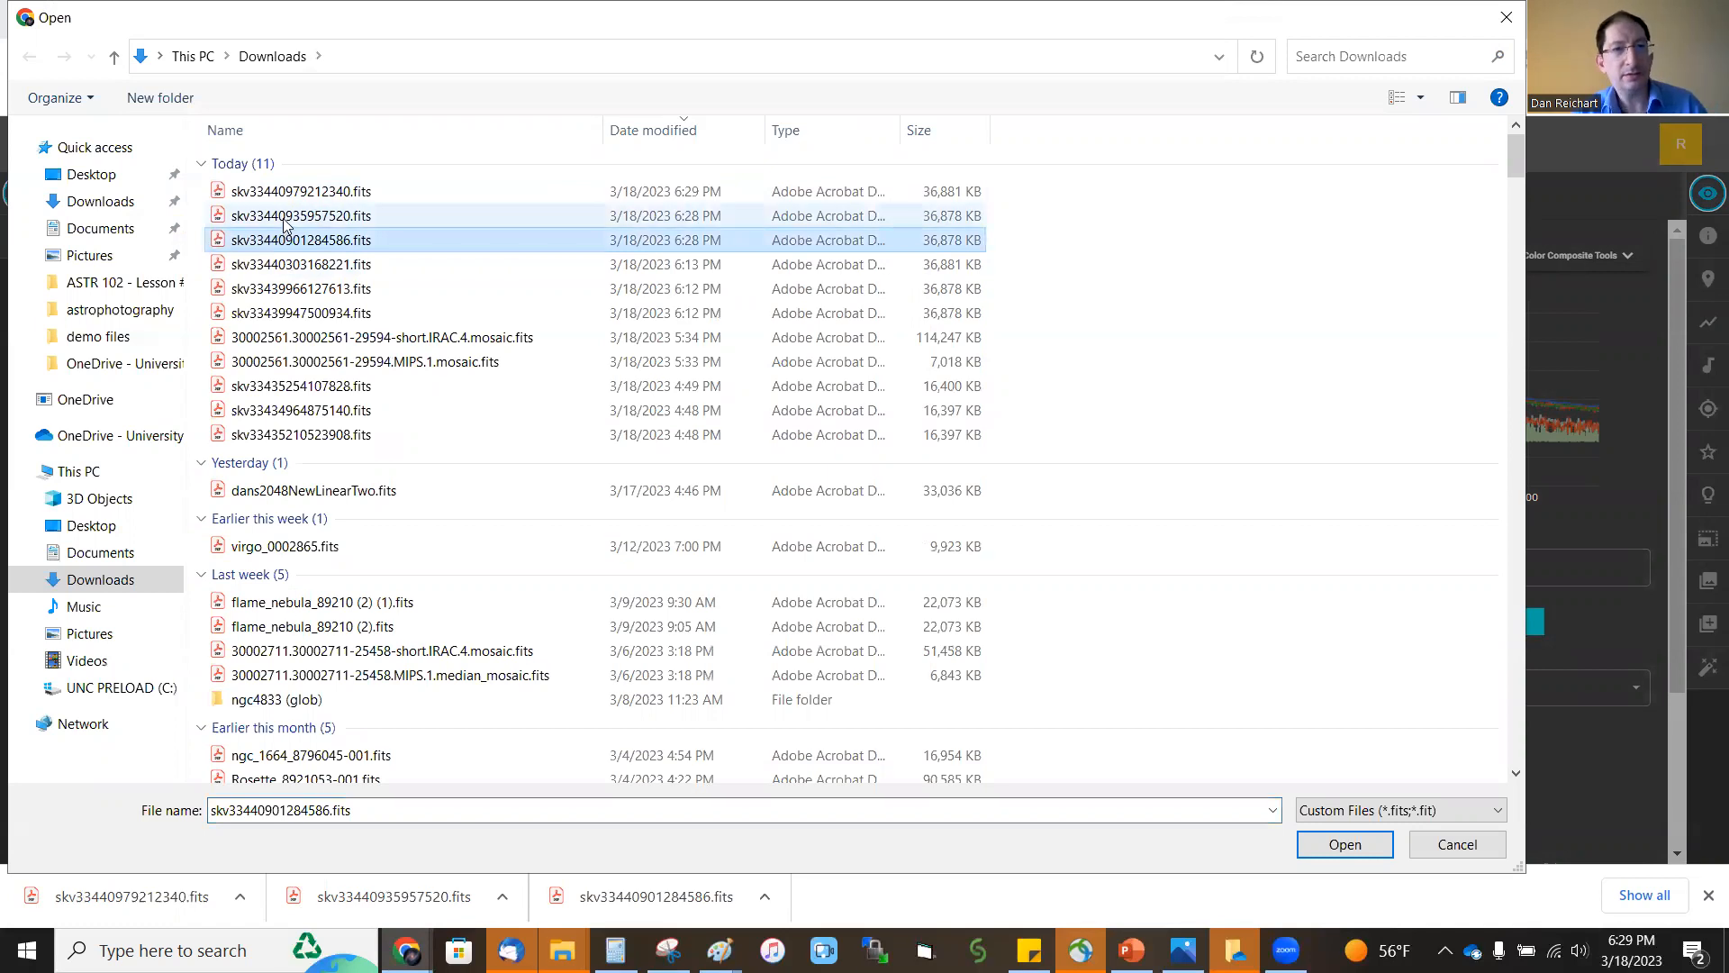
pyautogui.keyDown('ctrl'); pyautogui.click(285, 216); pyautogui.keyUp('ctrl')
pyautogui.keyDown('ctrl'); pyautogui.click(289, 191); pyautogui.keyUp('ctrl')
pyautogui.click(1367, 839)
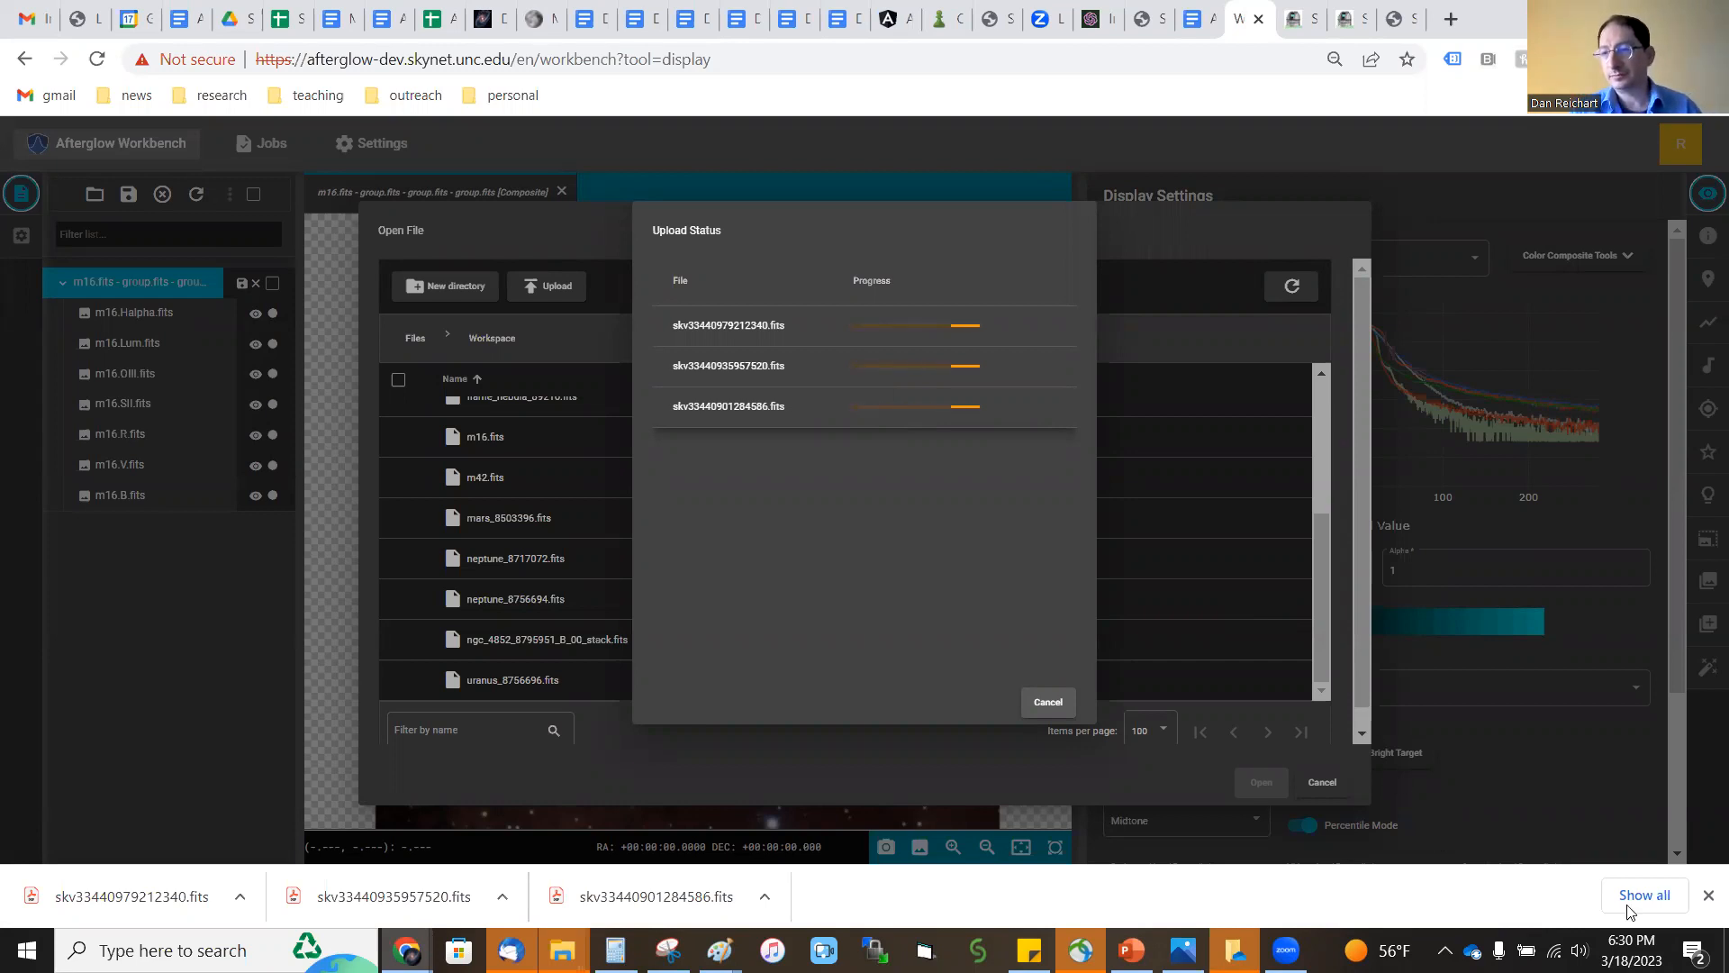
pyautogui.click(1709, 895)
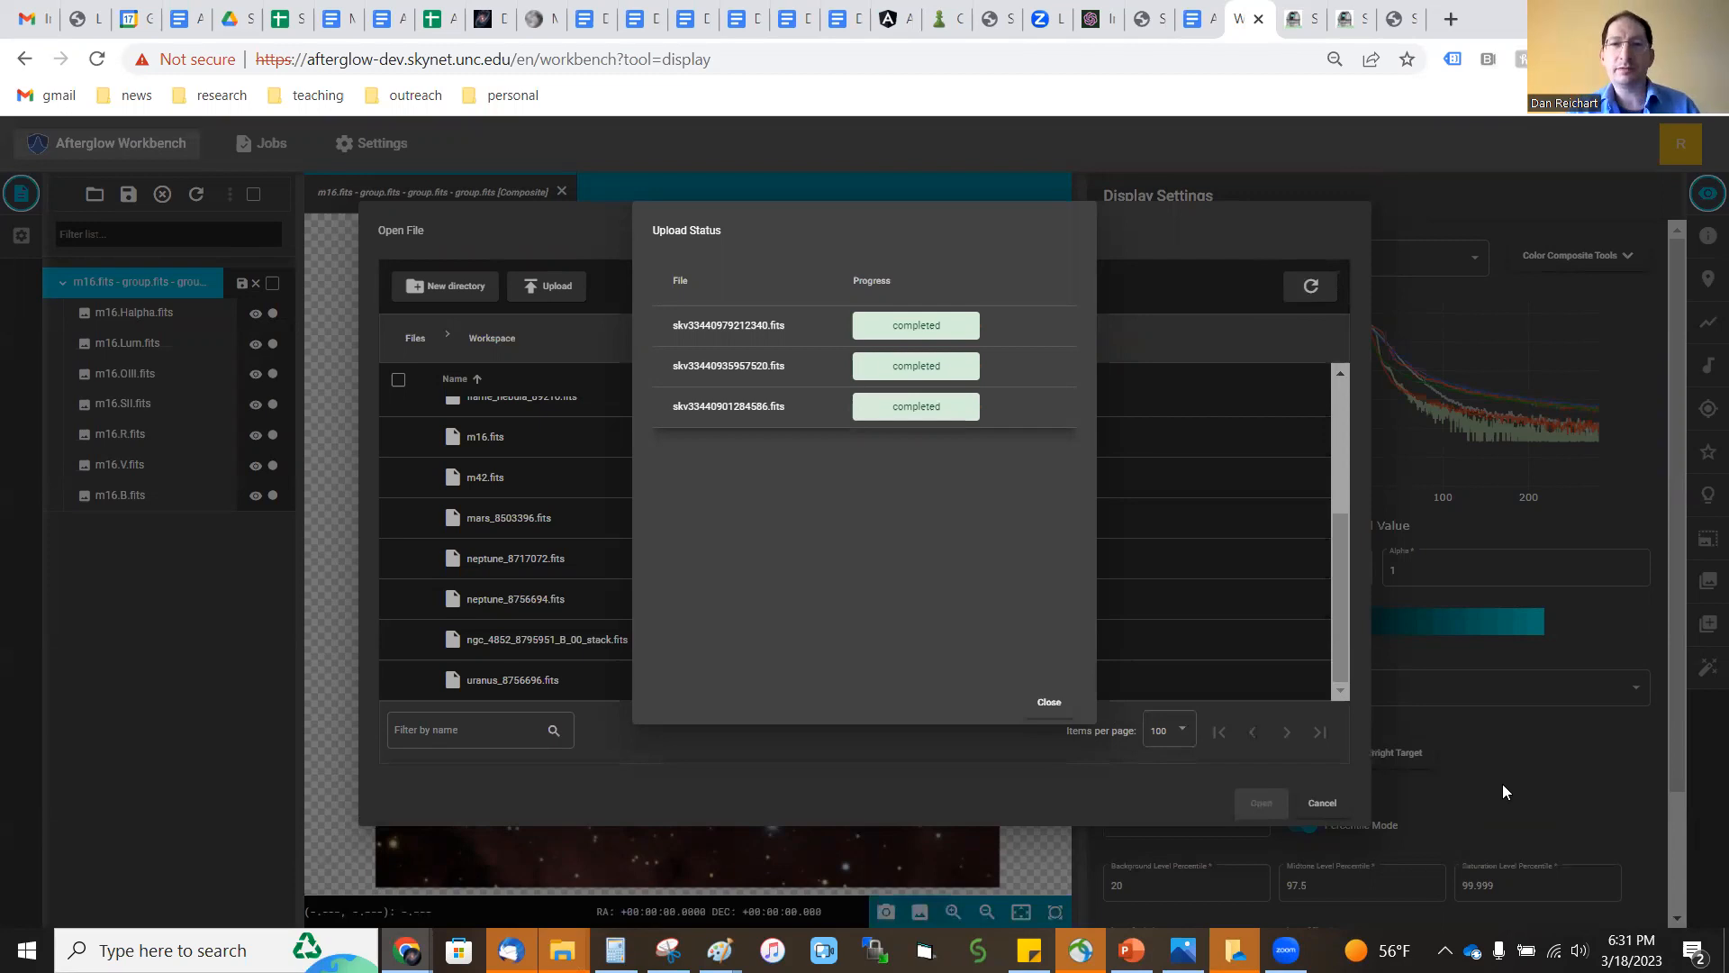
pyautogui.click(1049, 702)
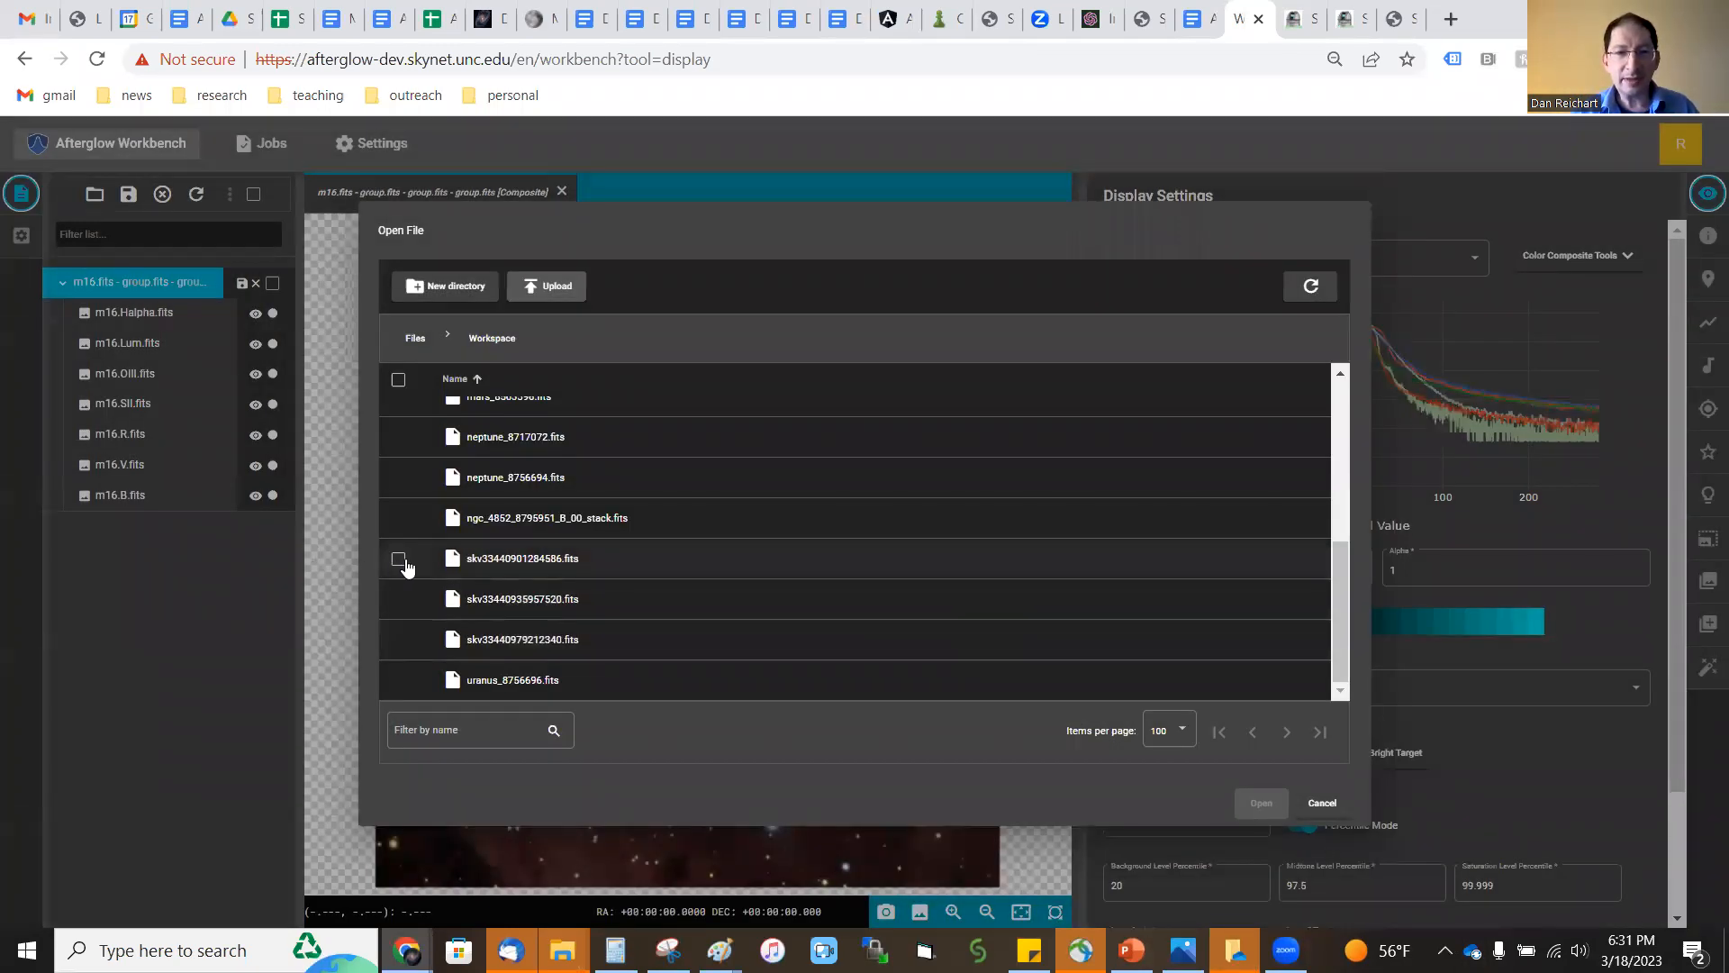
# Open the three uploaded skv3344 FITS files from the Workspace directory and fit the displayed image to the viewer.
pyautogui.click(398, 559)
pyautogui.click(398, 599)
pyautogui.click(398, 640)
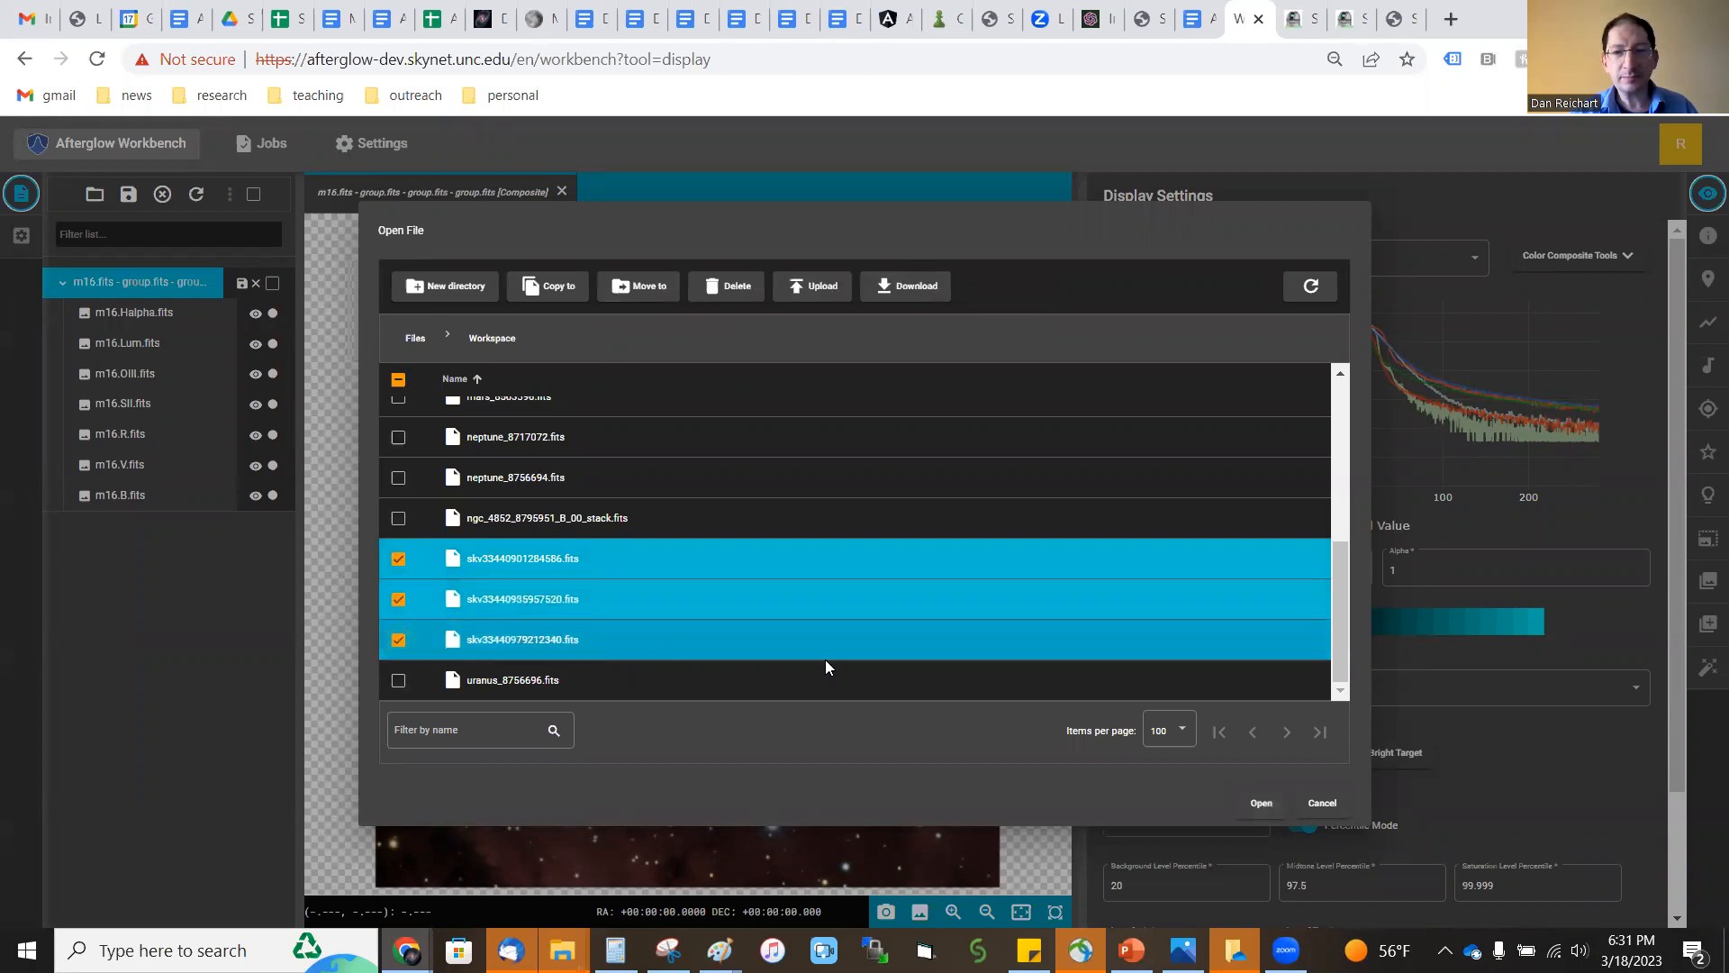
pyautogui.click(1262, 803)
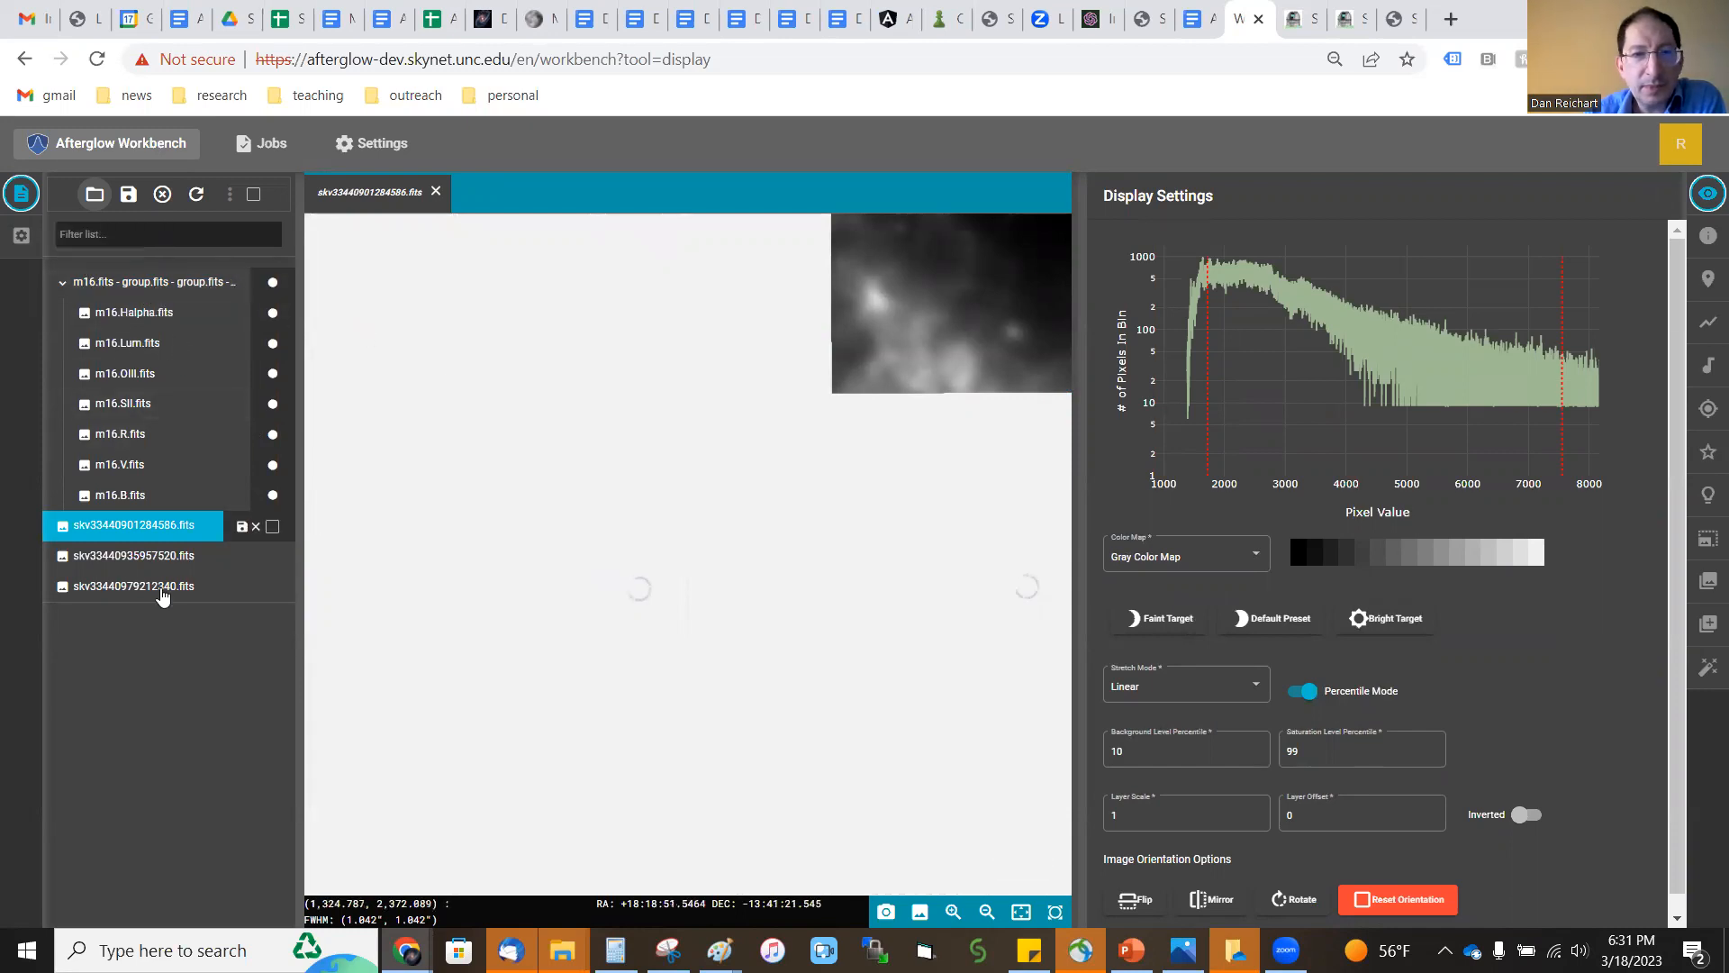
pyautogui.click(1026, 913)
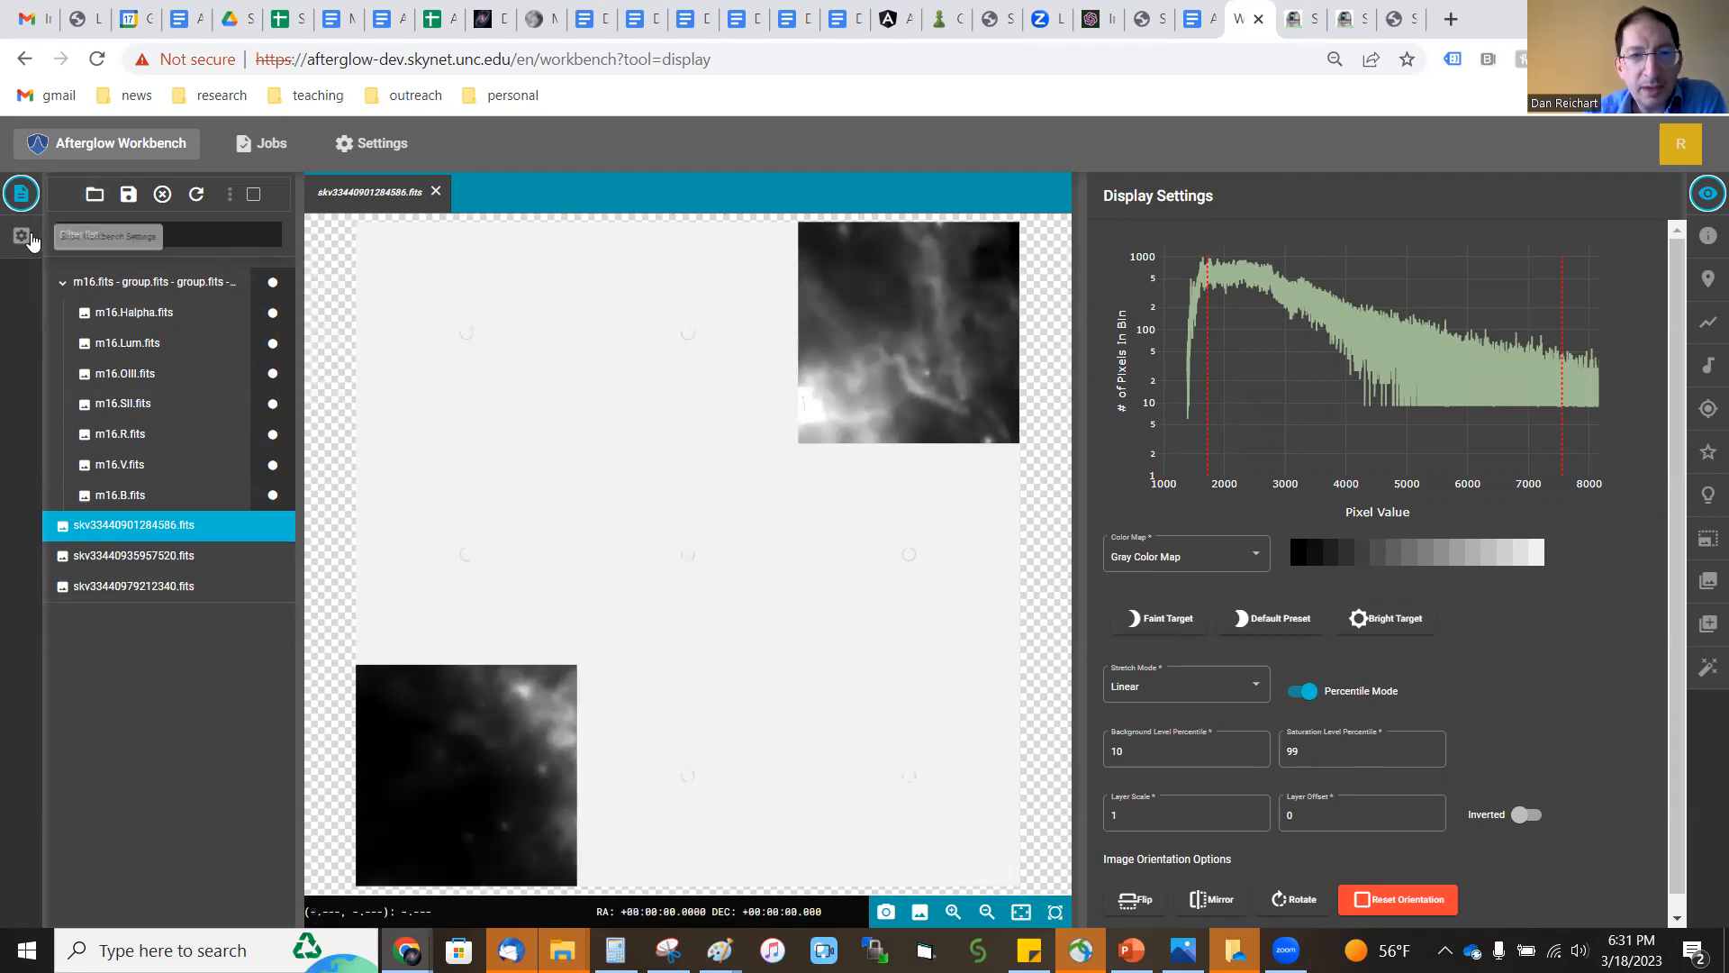
# Turn on orientation syncing by sky in the workbench settings and return to the file list.
pyautogui.click(28, 237)
pyautogui.click(74, 420)
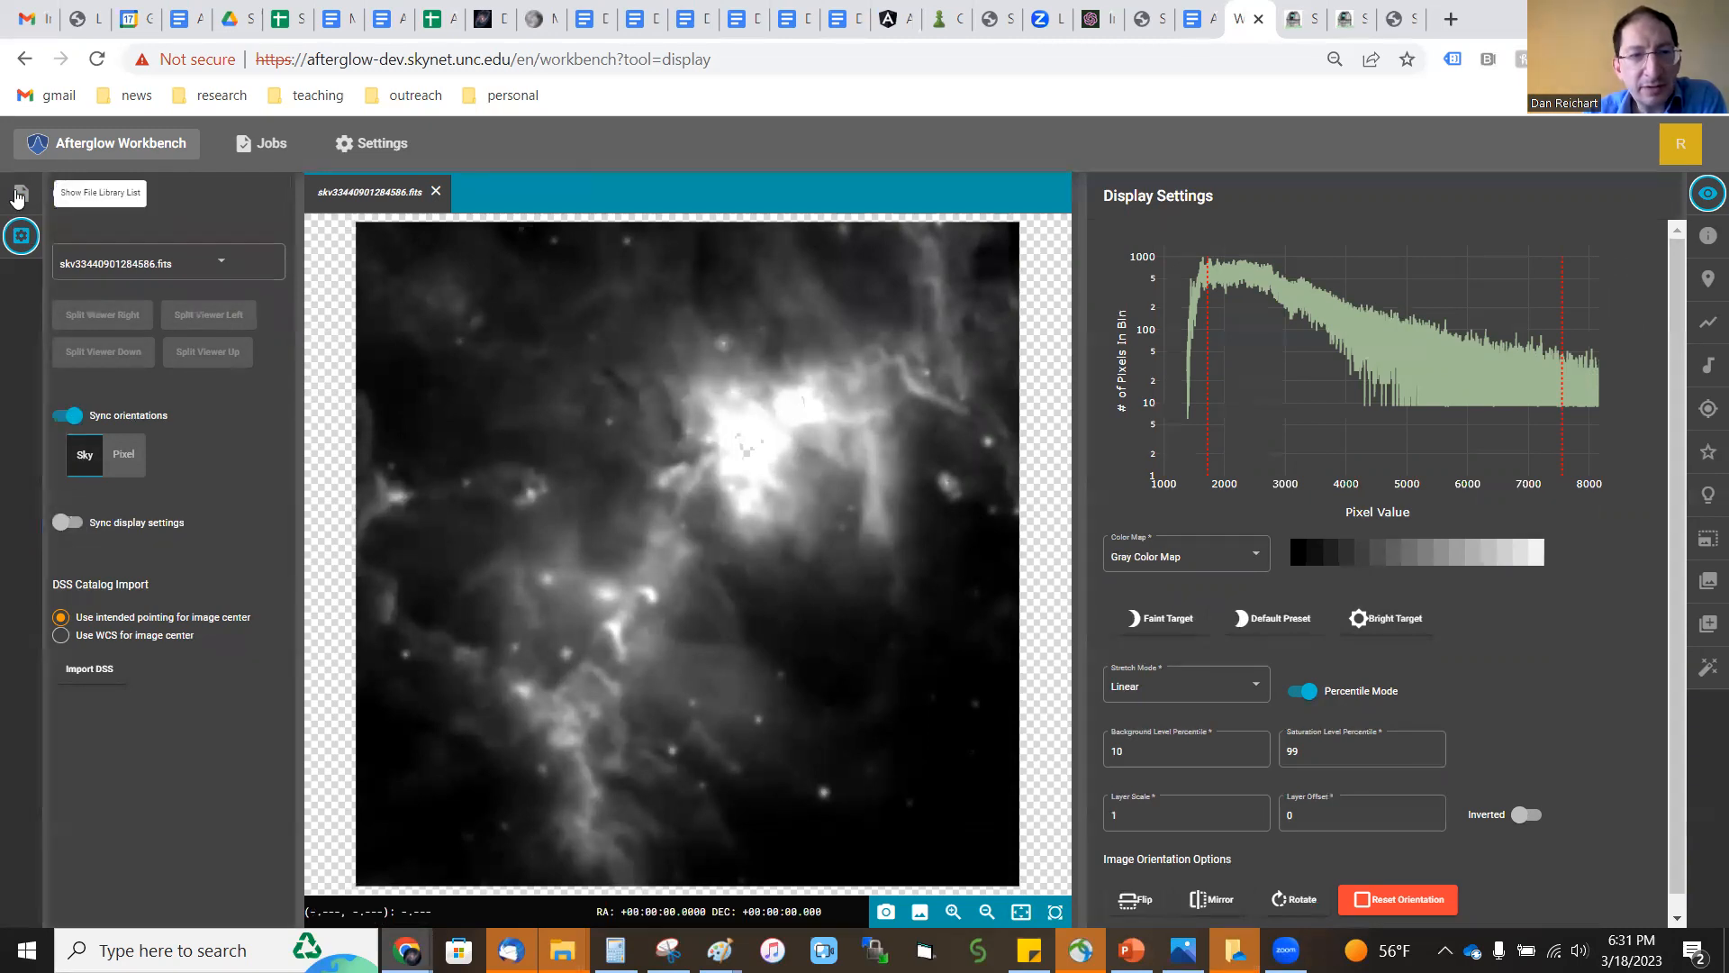
pyautogui.click(18, 195)
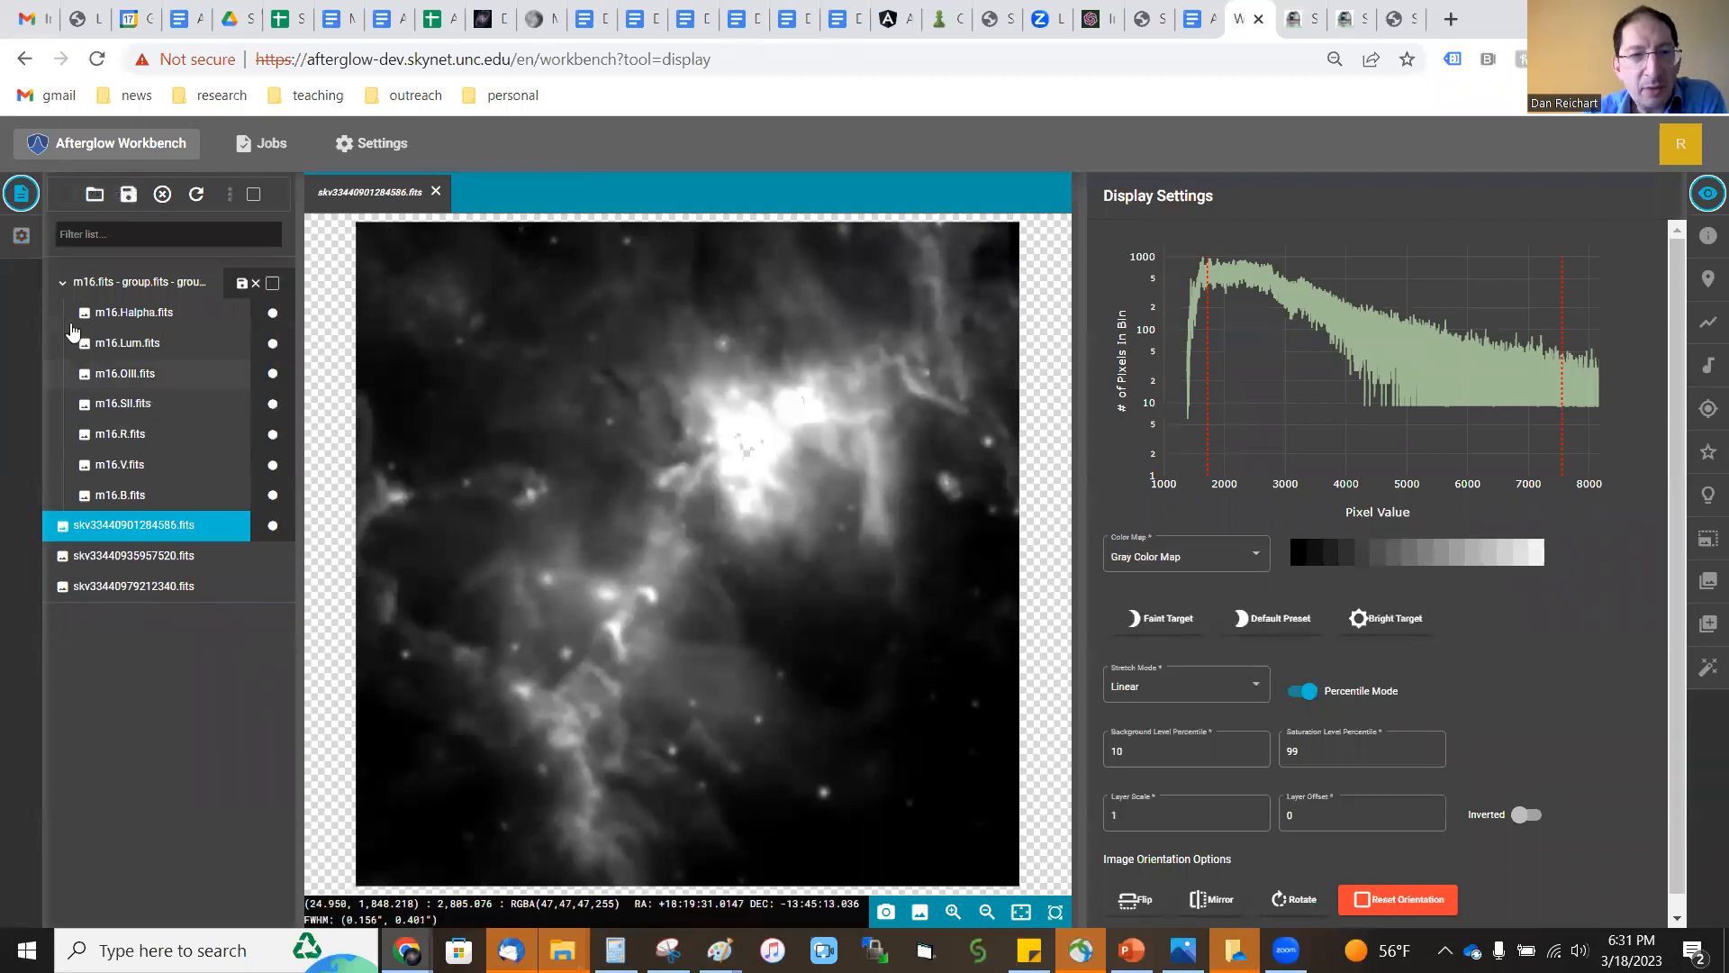
# Compare the M16 composite with skv33440901284586.fits, and examine the bright core of that infrared image up close.
pyautogui.click(108, 288)
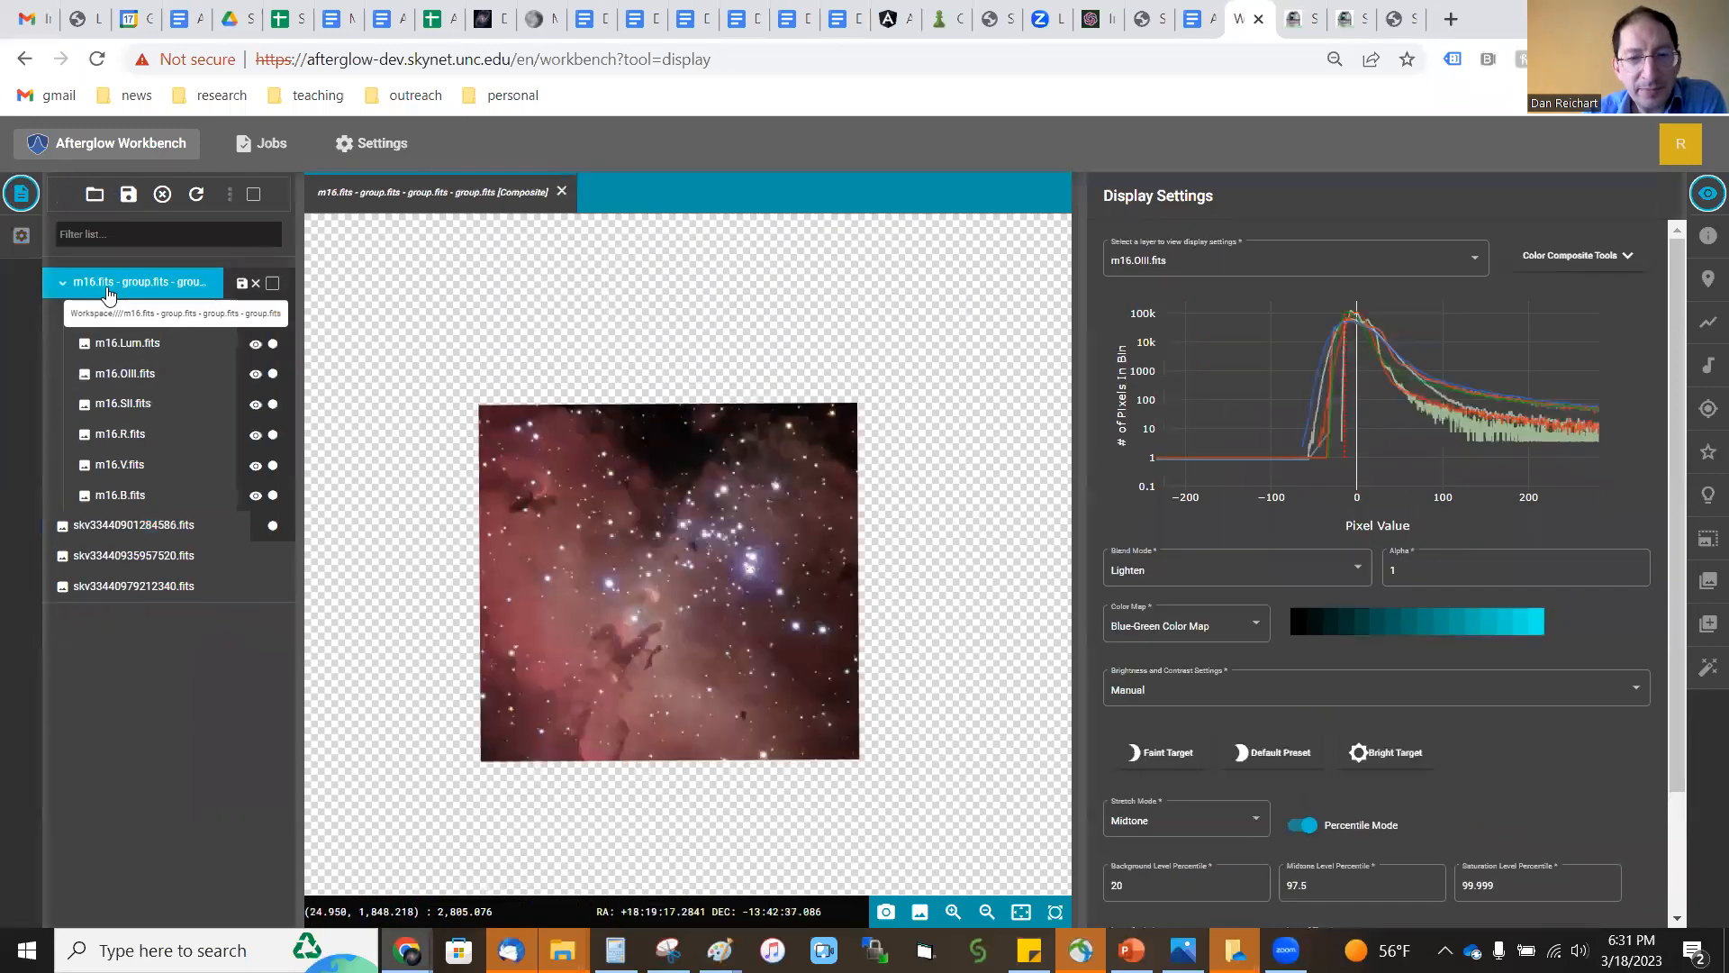
pyautogui.click(126, 532)
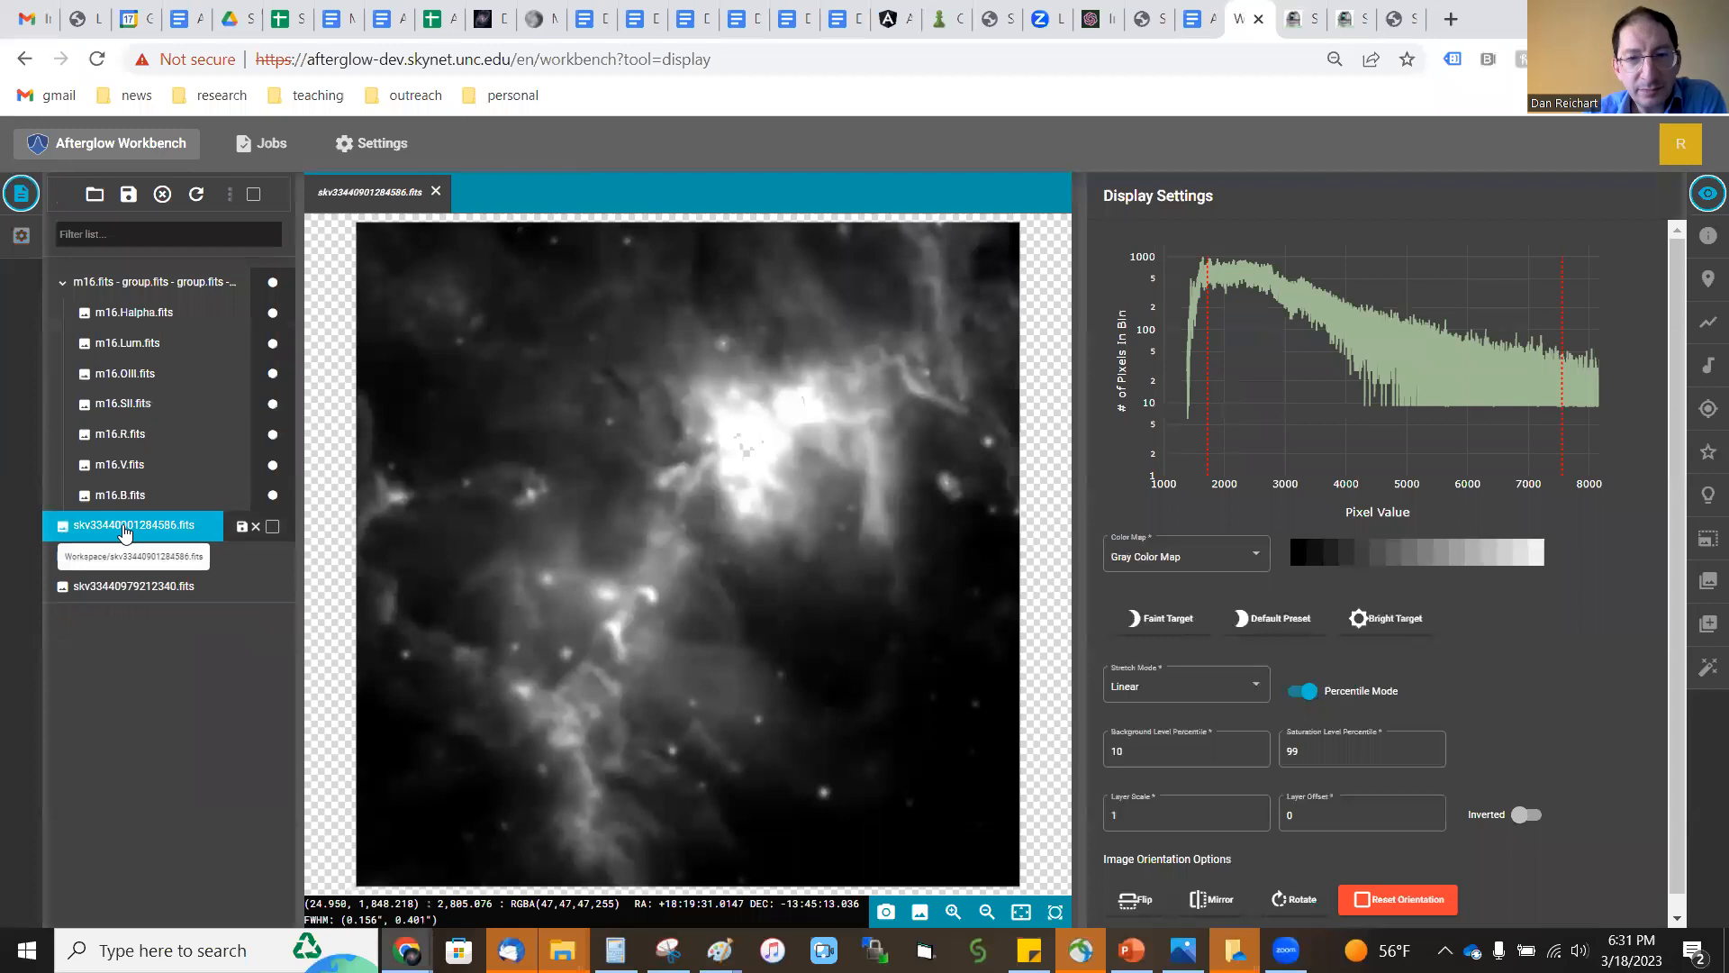
pyautogui.click(147, 284)
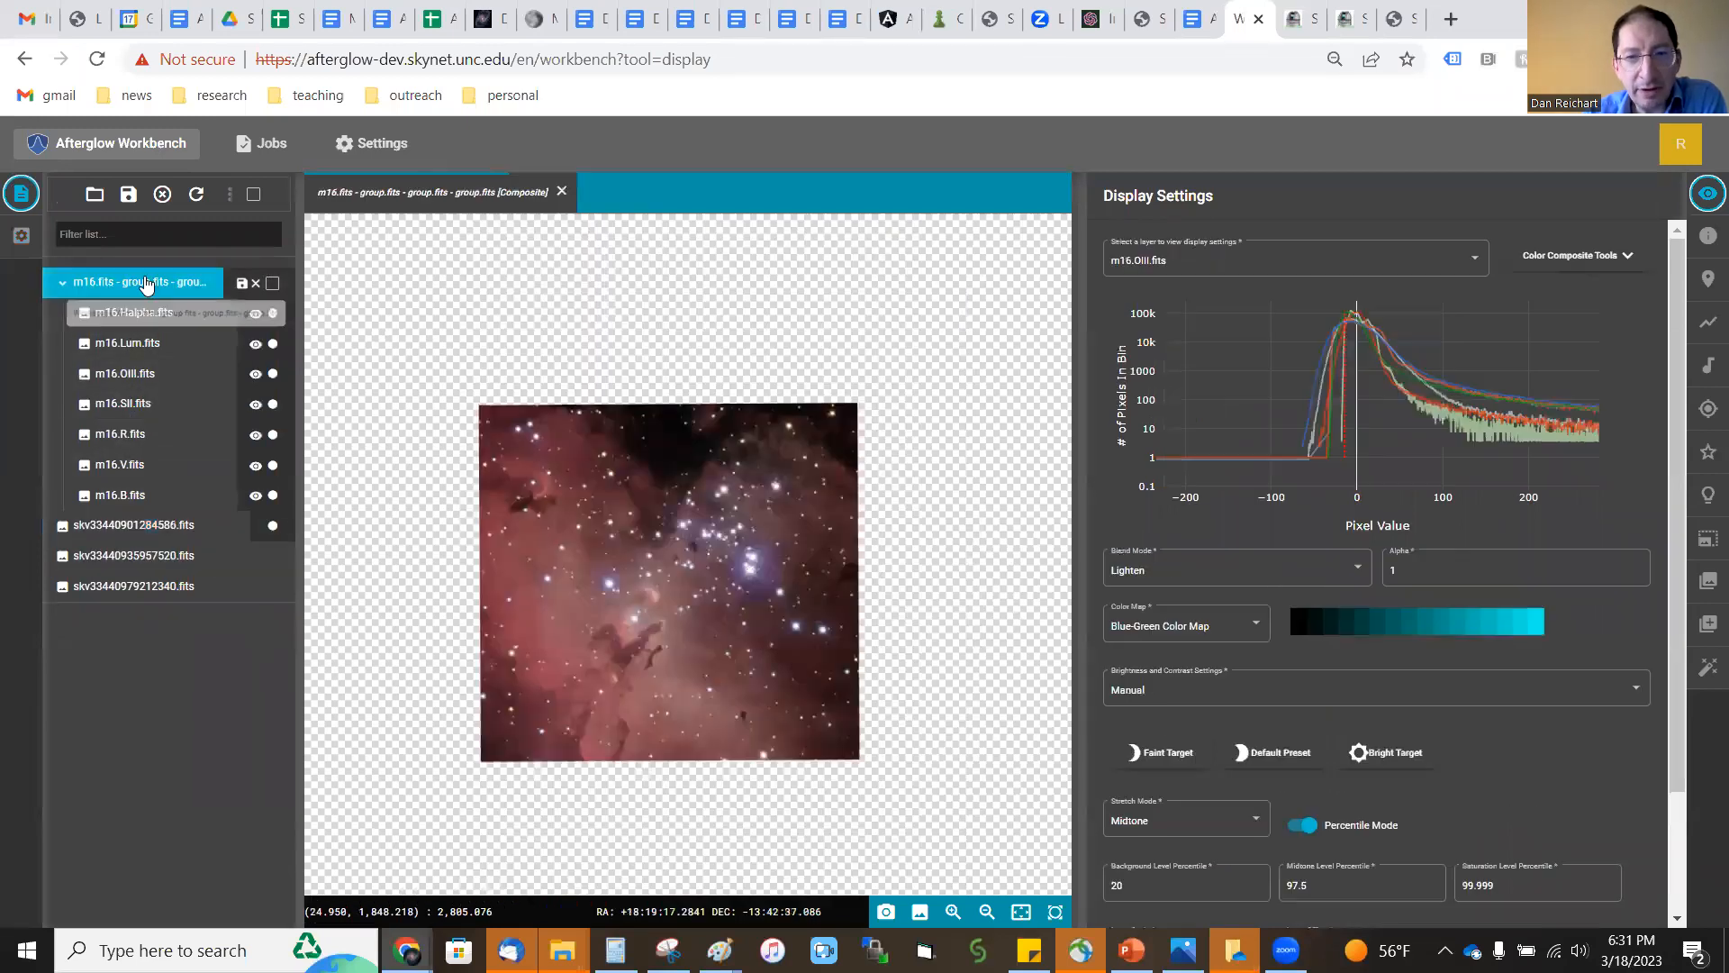
pyautogui.click(135, 531)
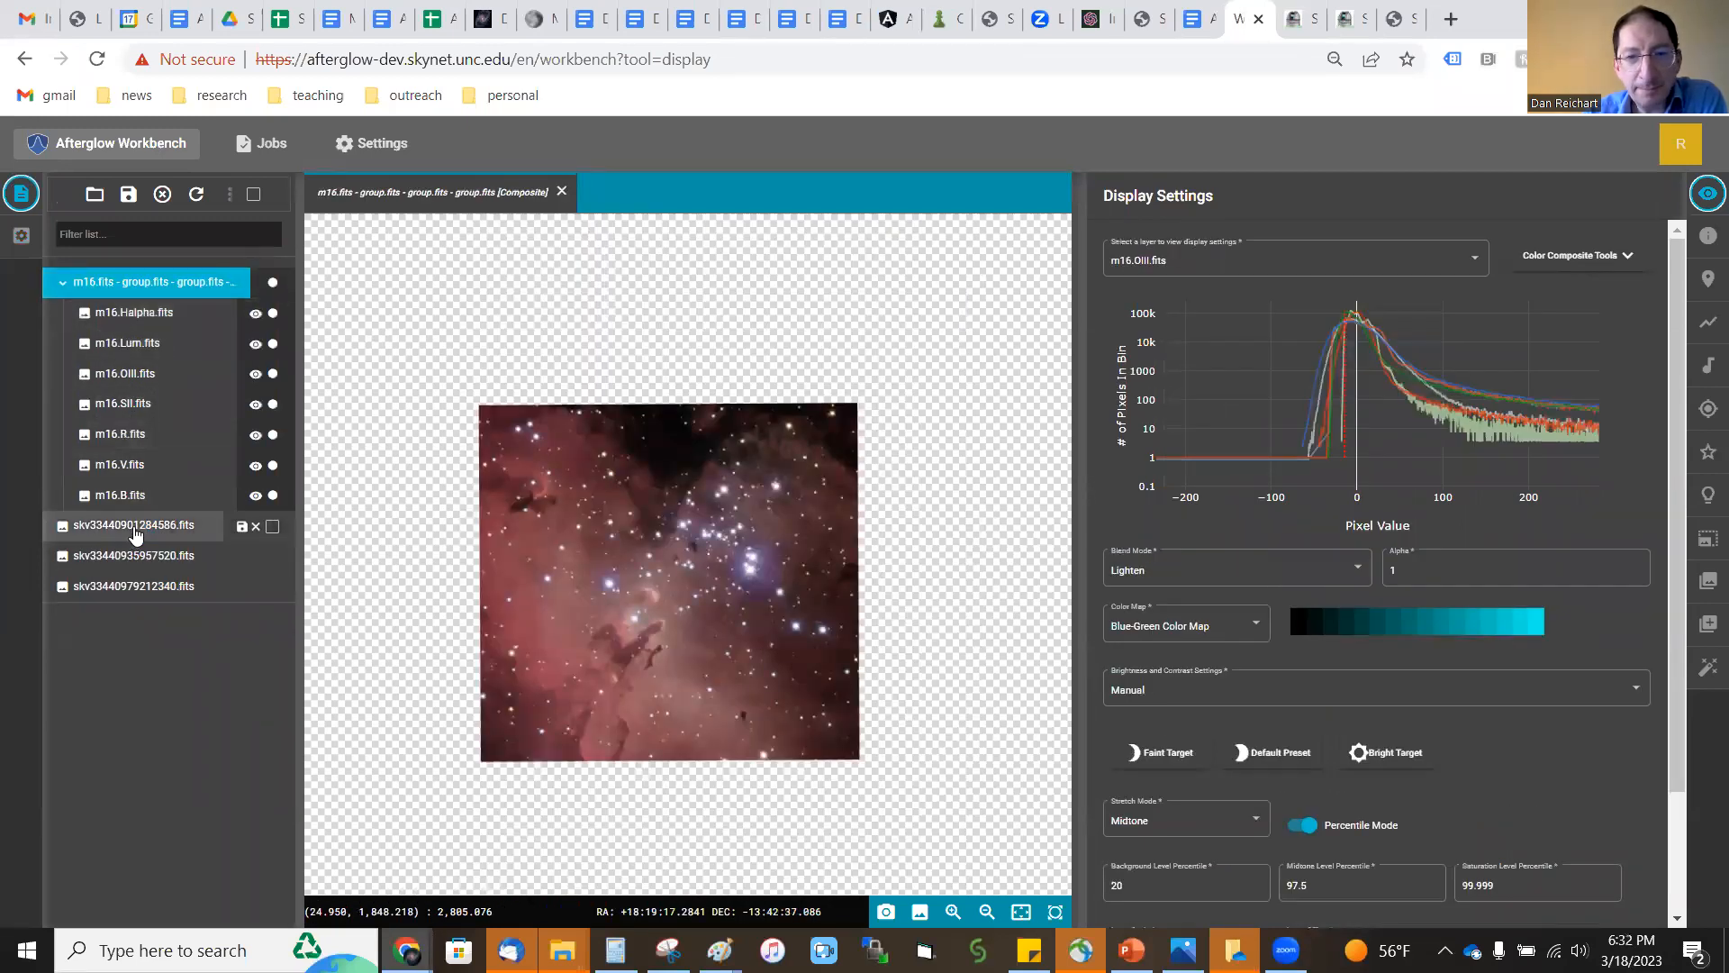
pyautogui.scroll(6, 753, 455)
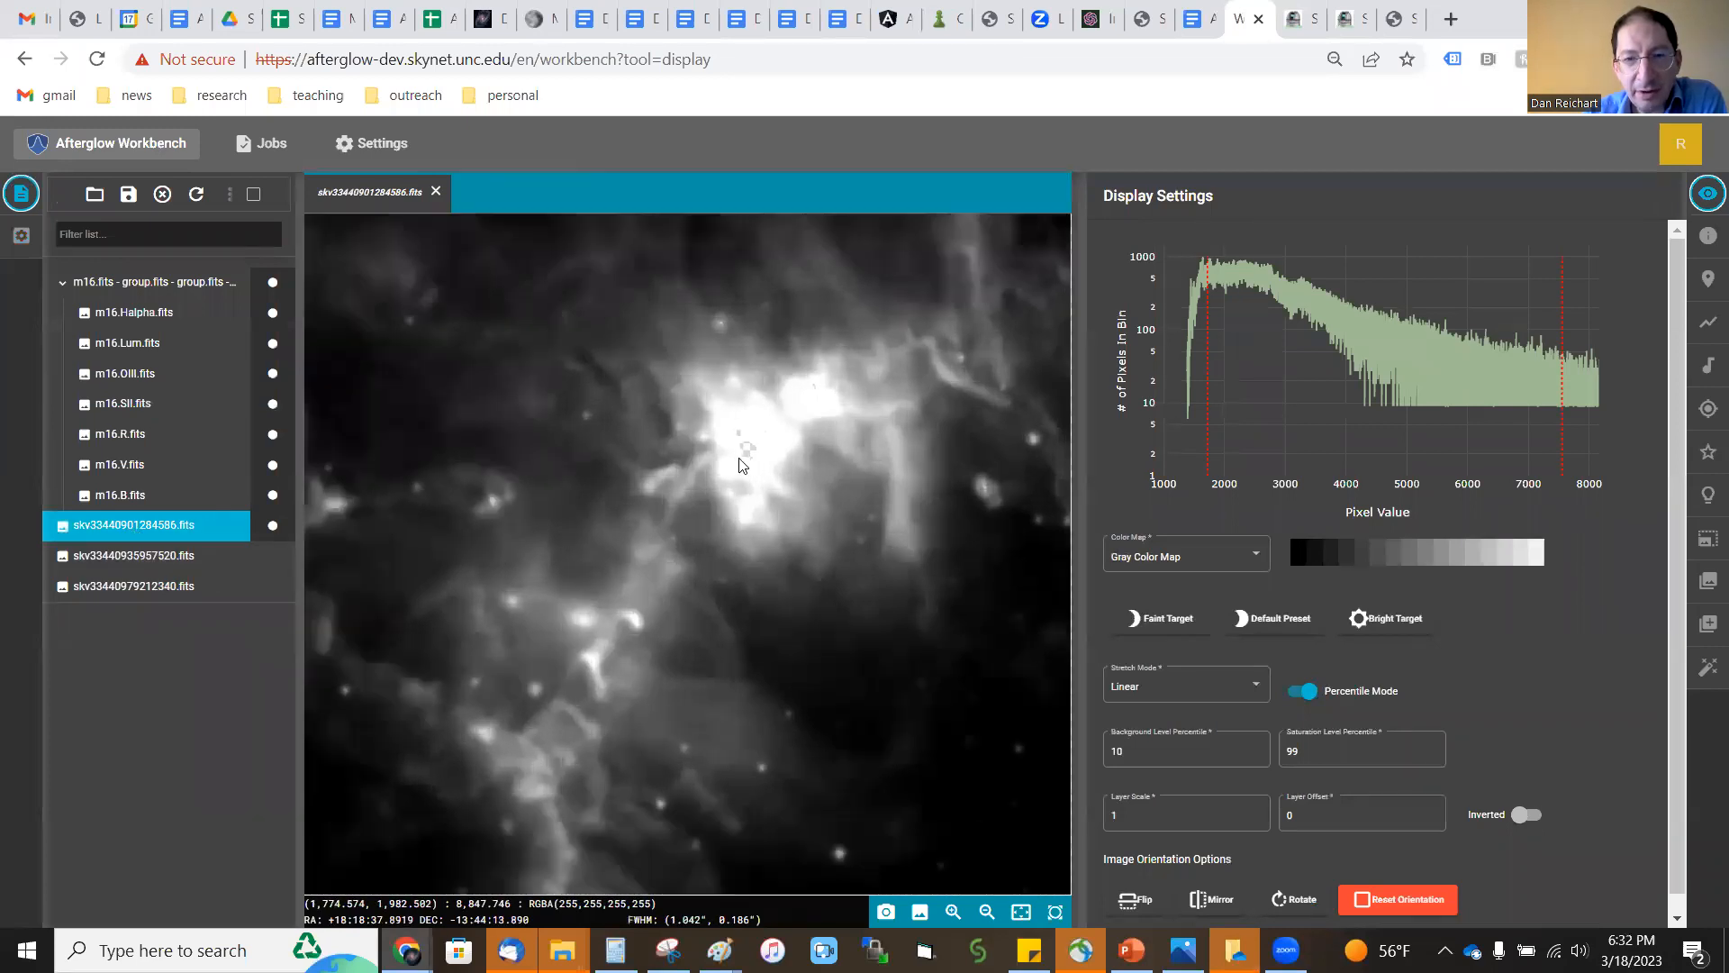
pyautogui.scroll(-5, 767, 458)
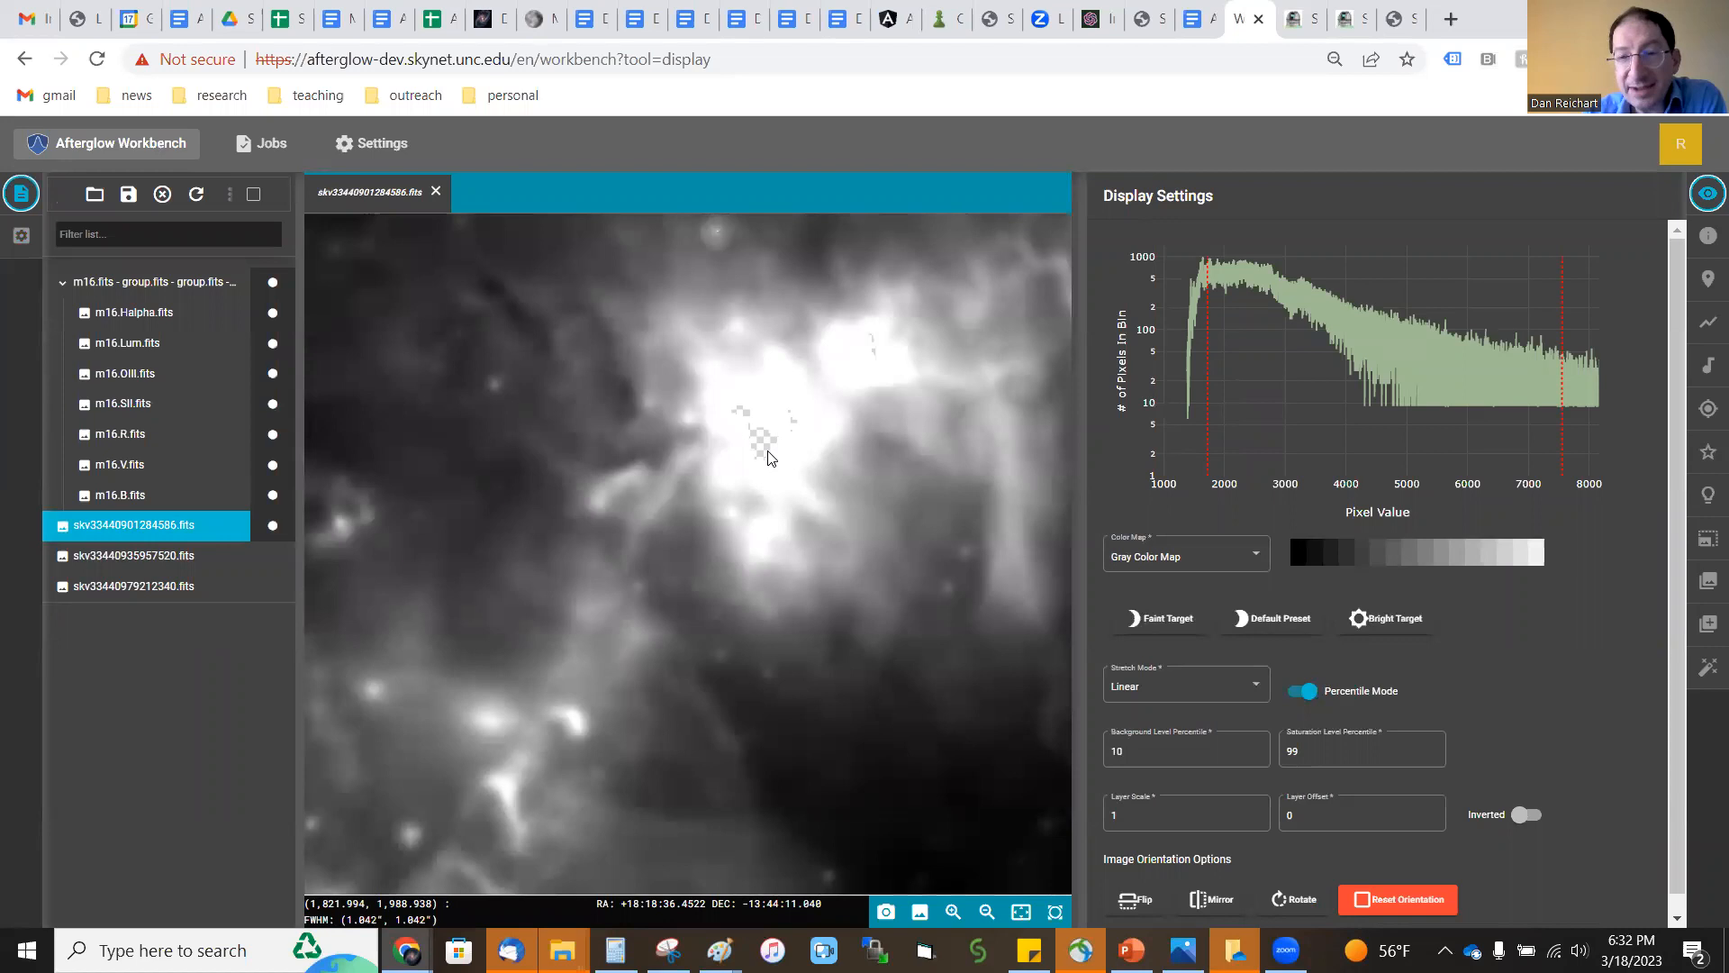
pyautogui.scroll(-4, 768, 457)
pyautogui.scroll(4, 767, 458)
pyautogui.scroll(-4, 766, 458)
pyautogui.scroll(6, 766, 457)
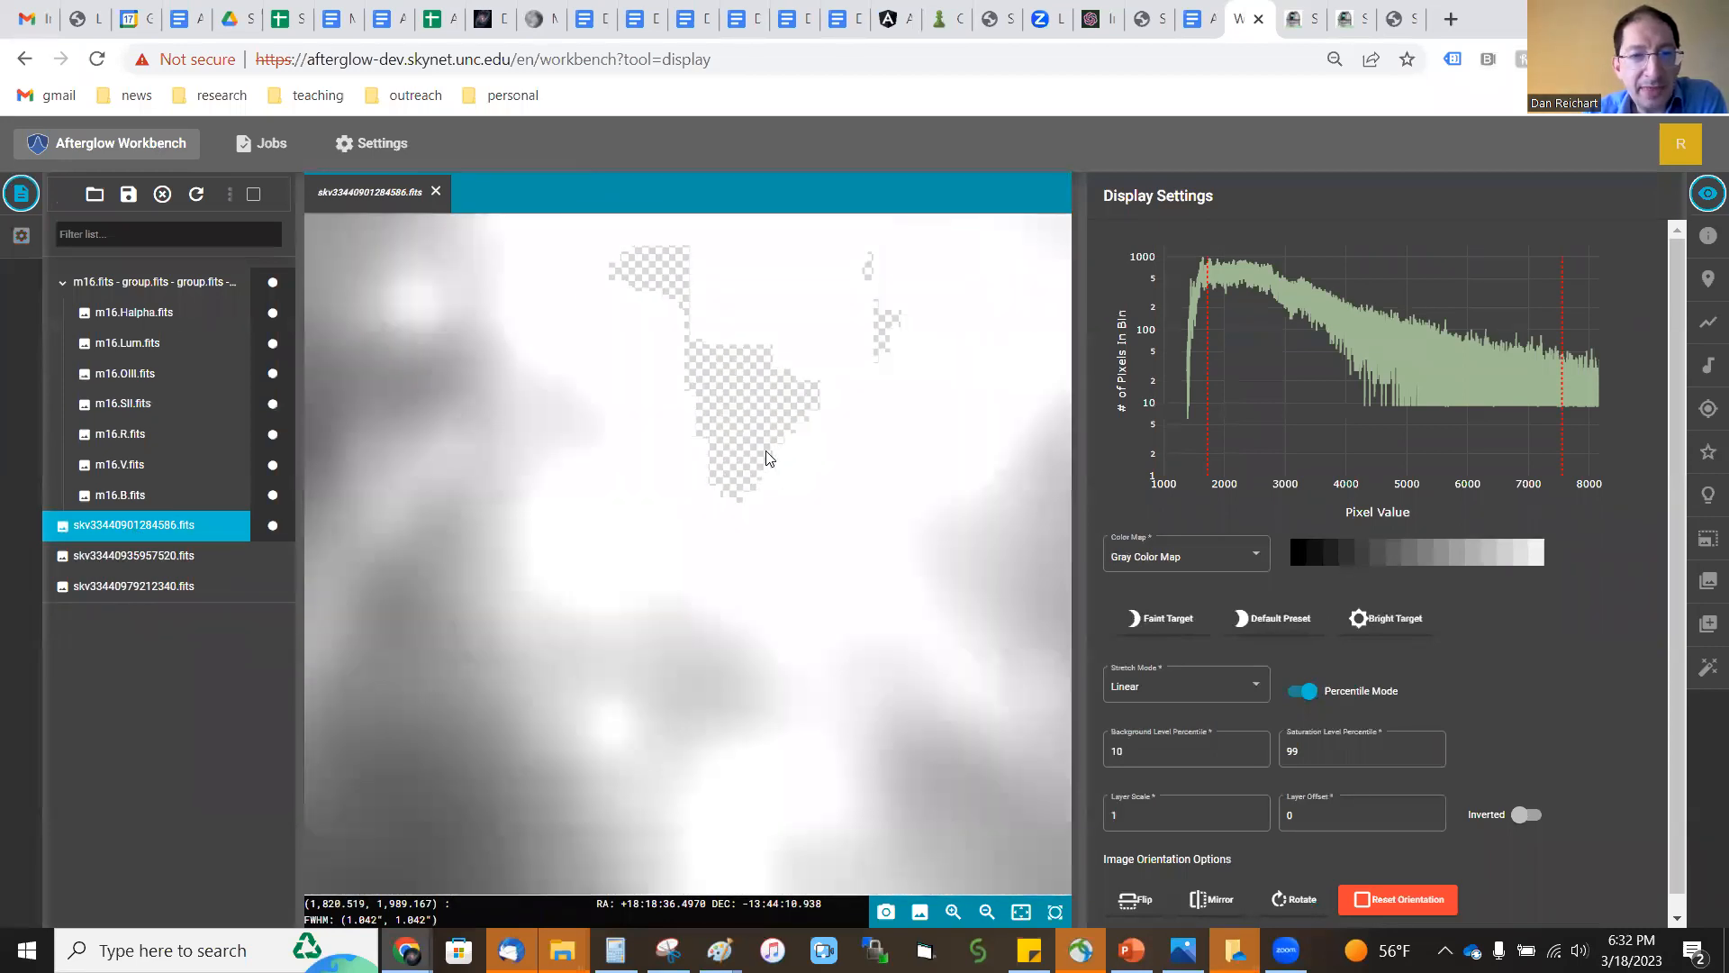
pyautogui.scroll(-6, 766, 454)
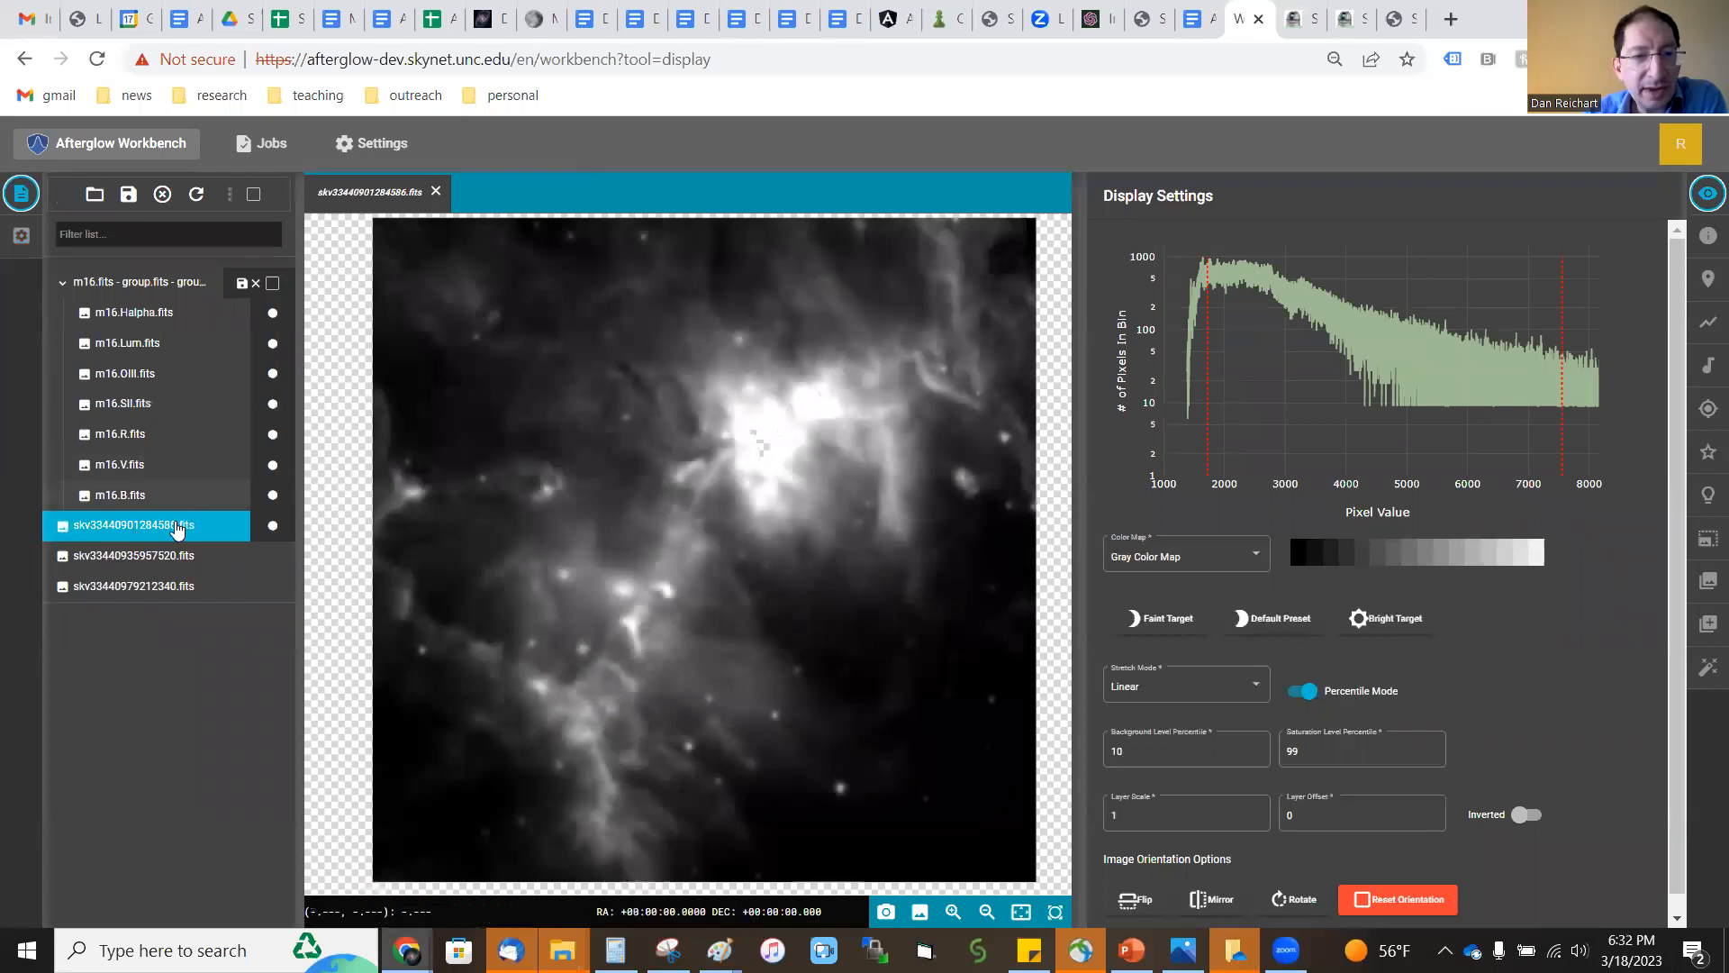
# Compare the nebula structure in skv33440935957520.fits with that in skv33440901284586.fits.
pyautogui.click(171, 556)
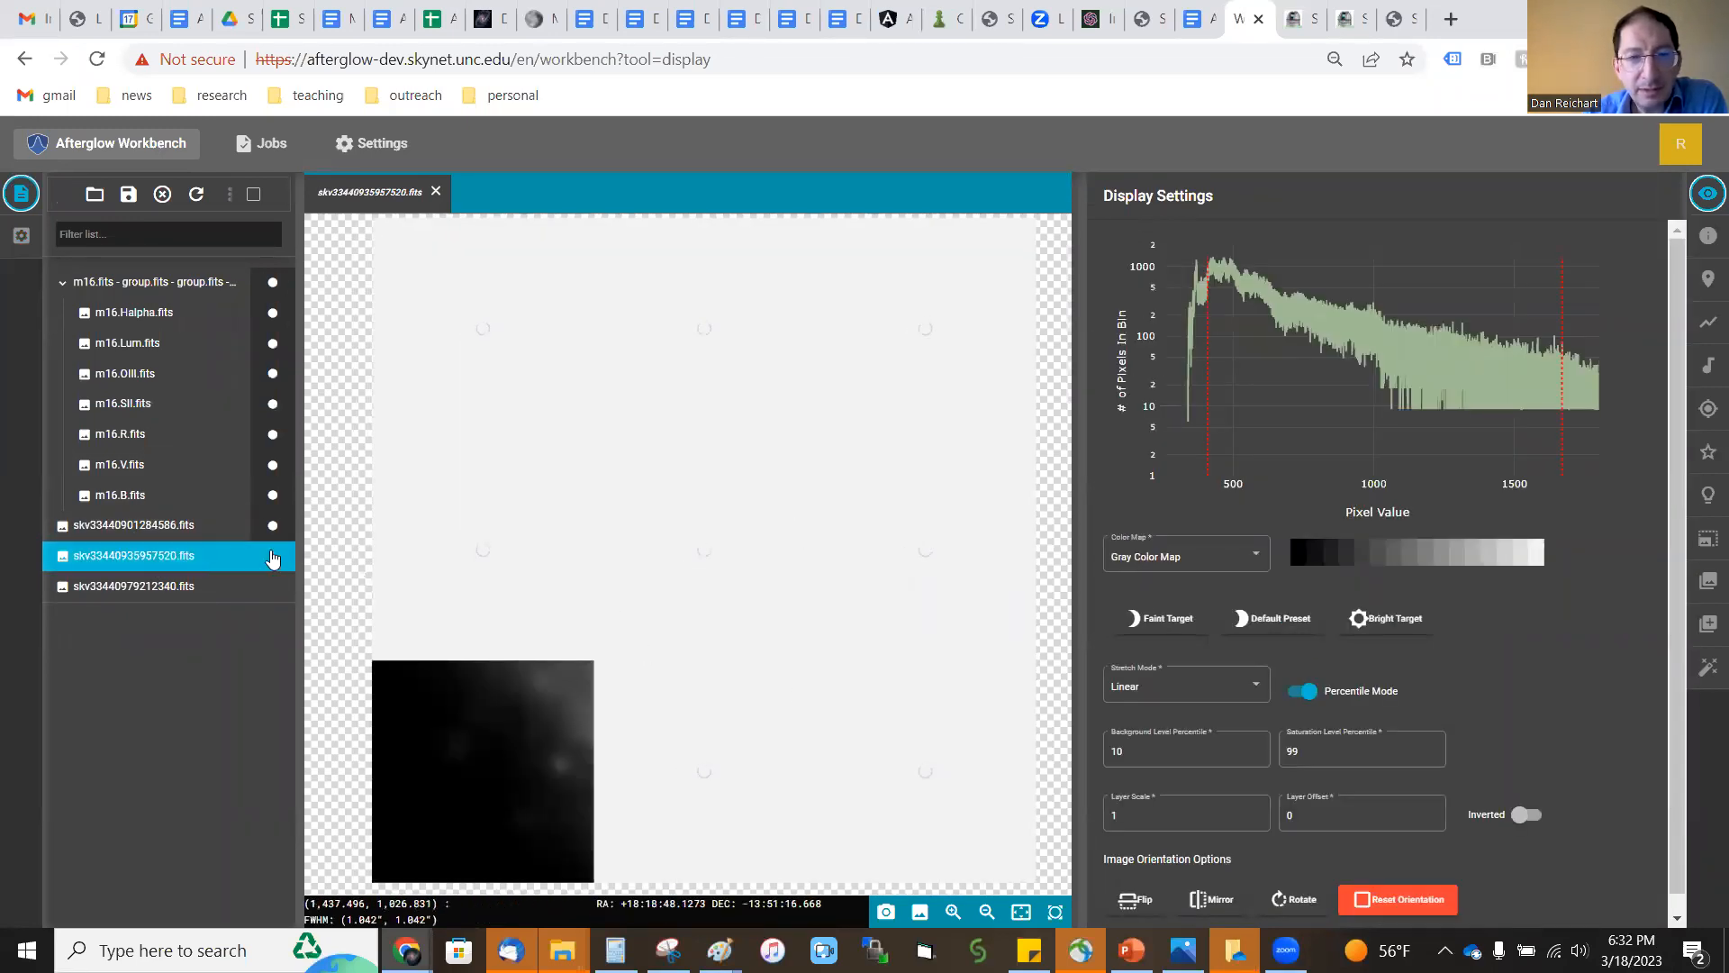
pyautogui.click(162, 534)
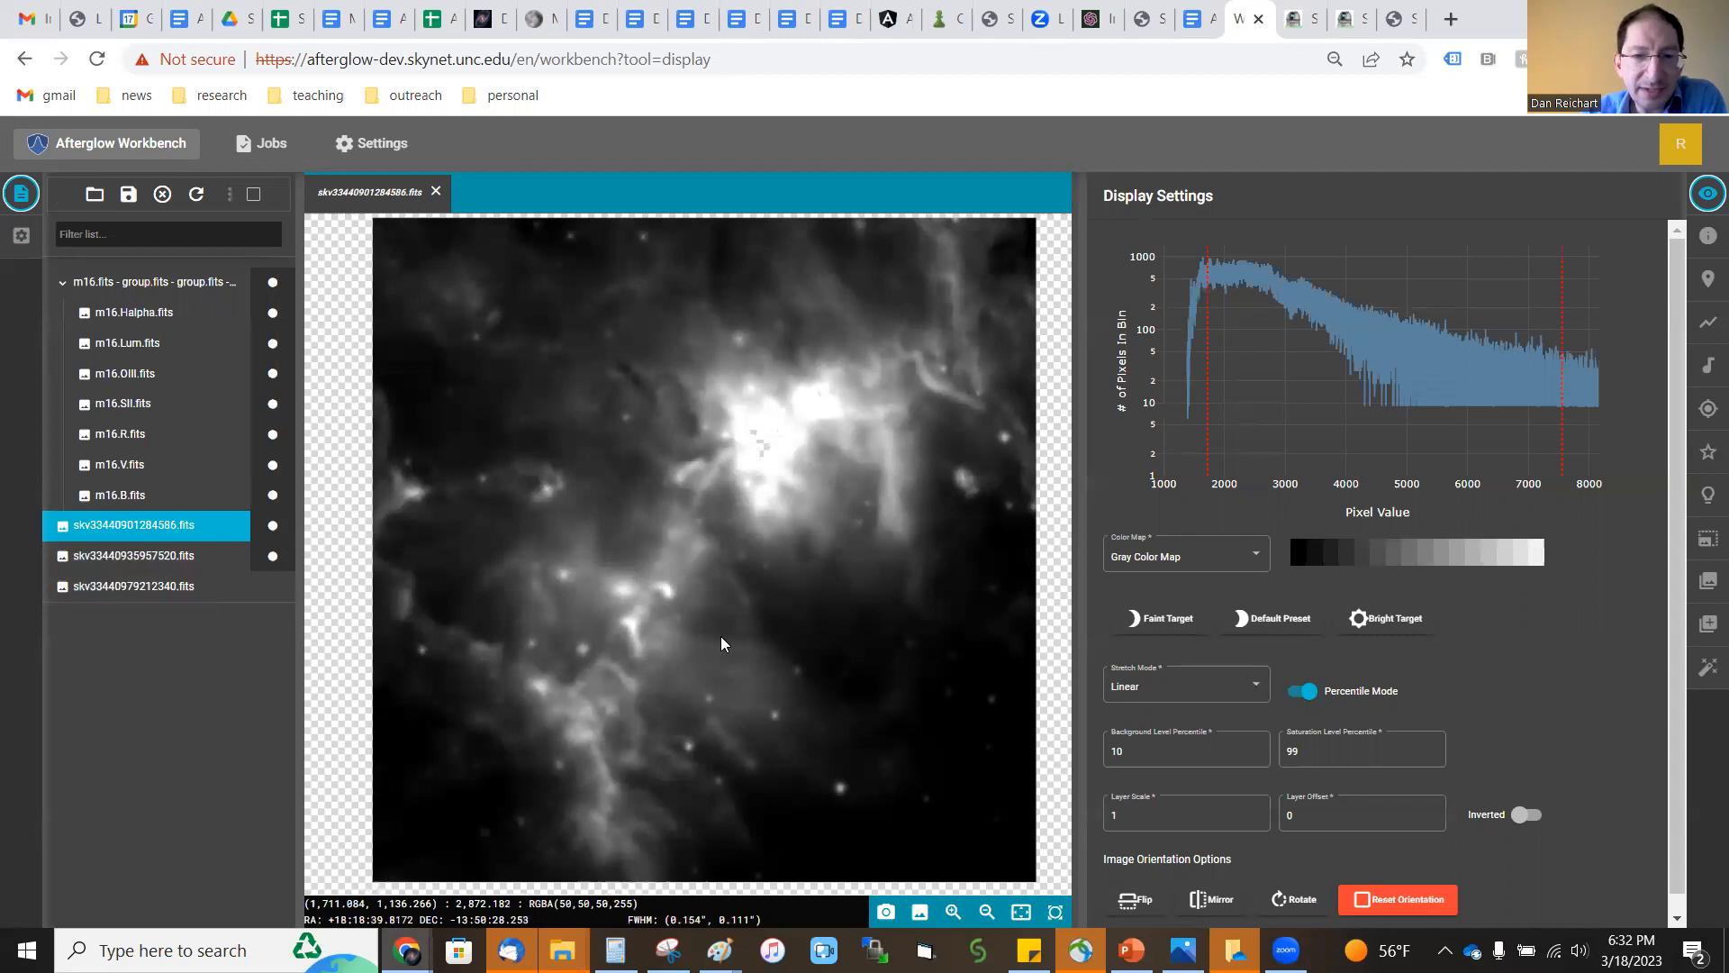
pyautogui.click(144, 556)
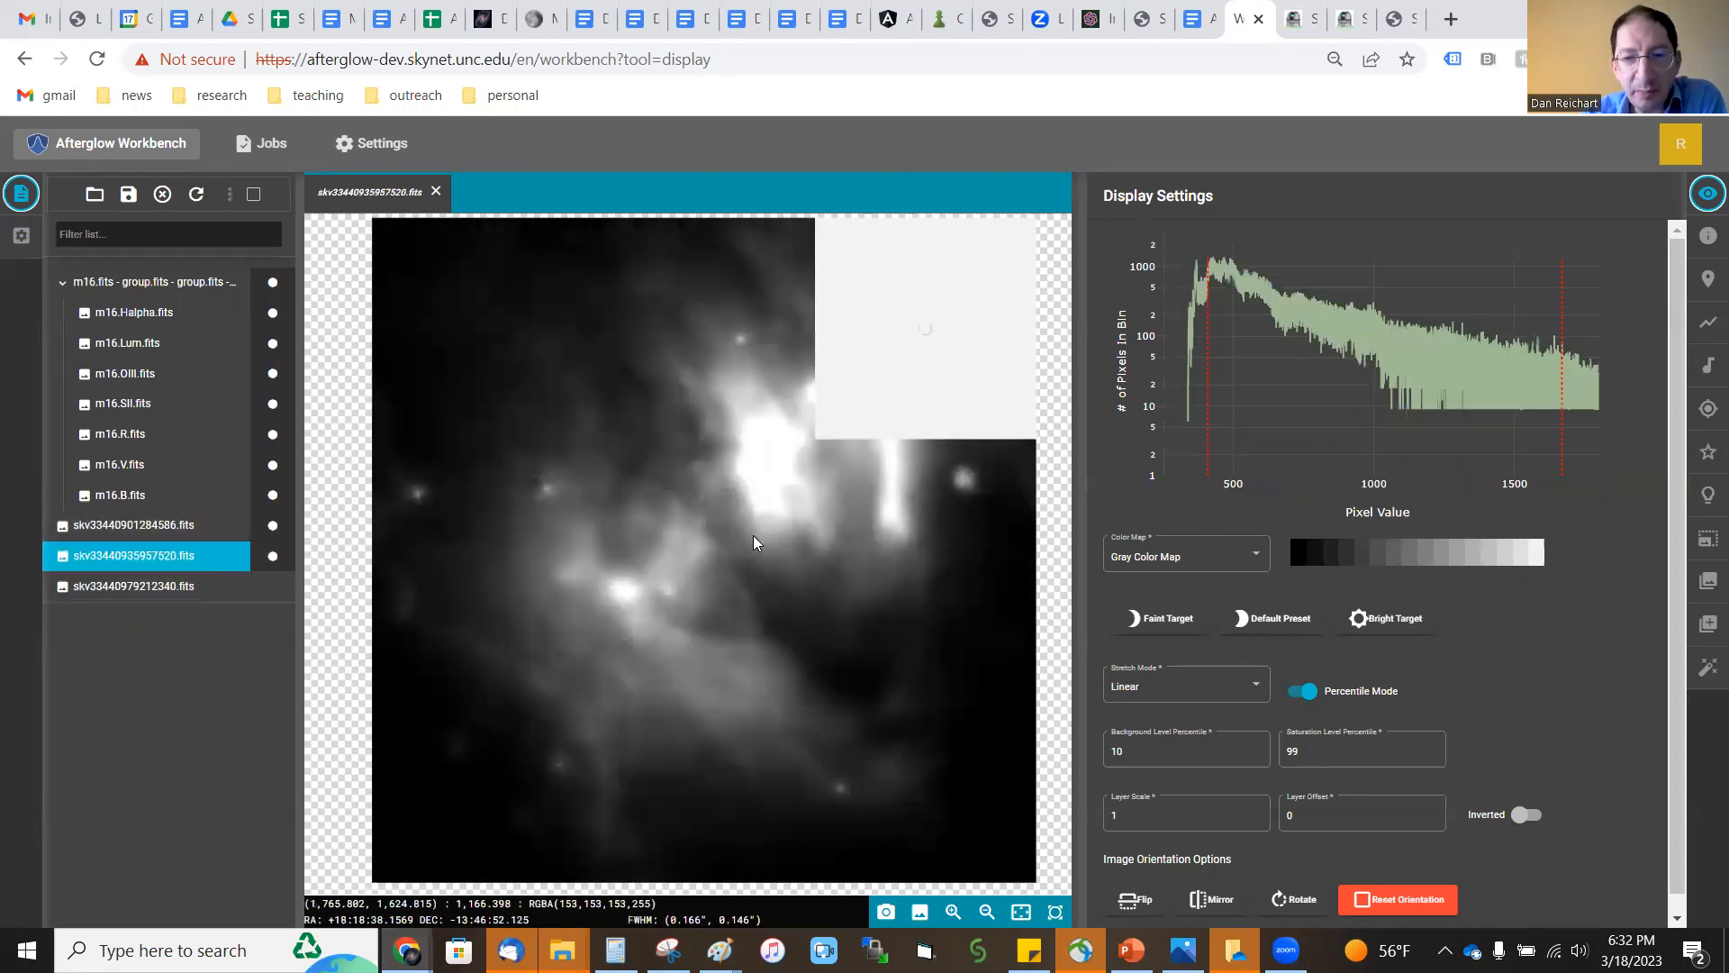
pyautogui.press('Up')
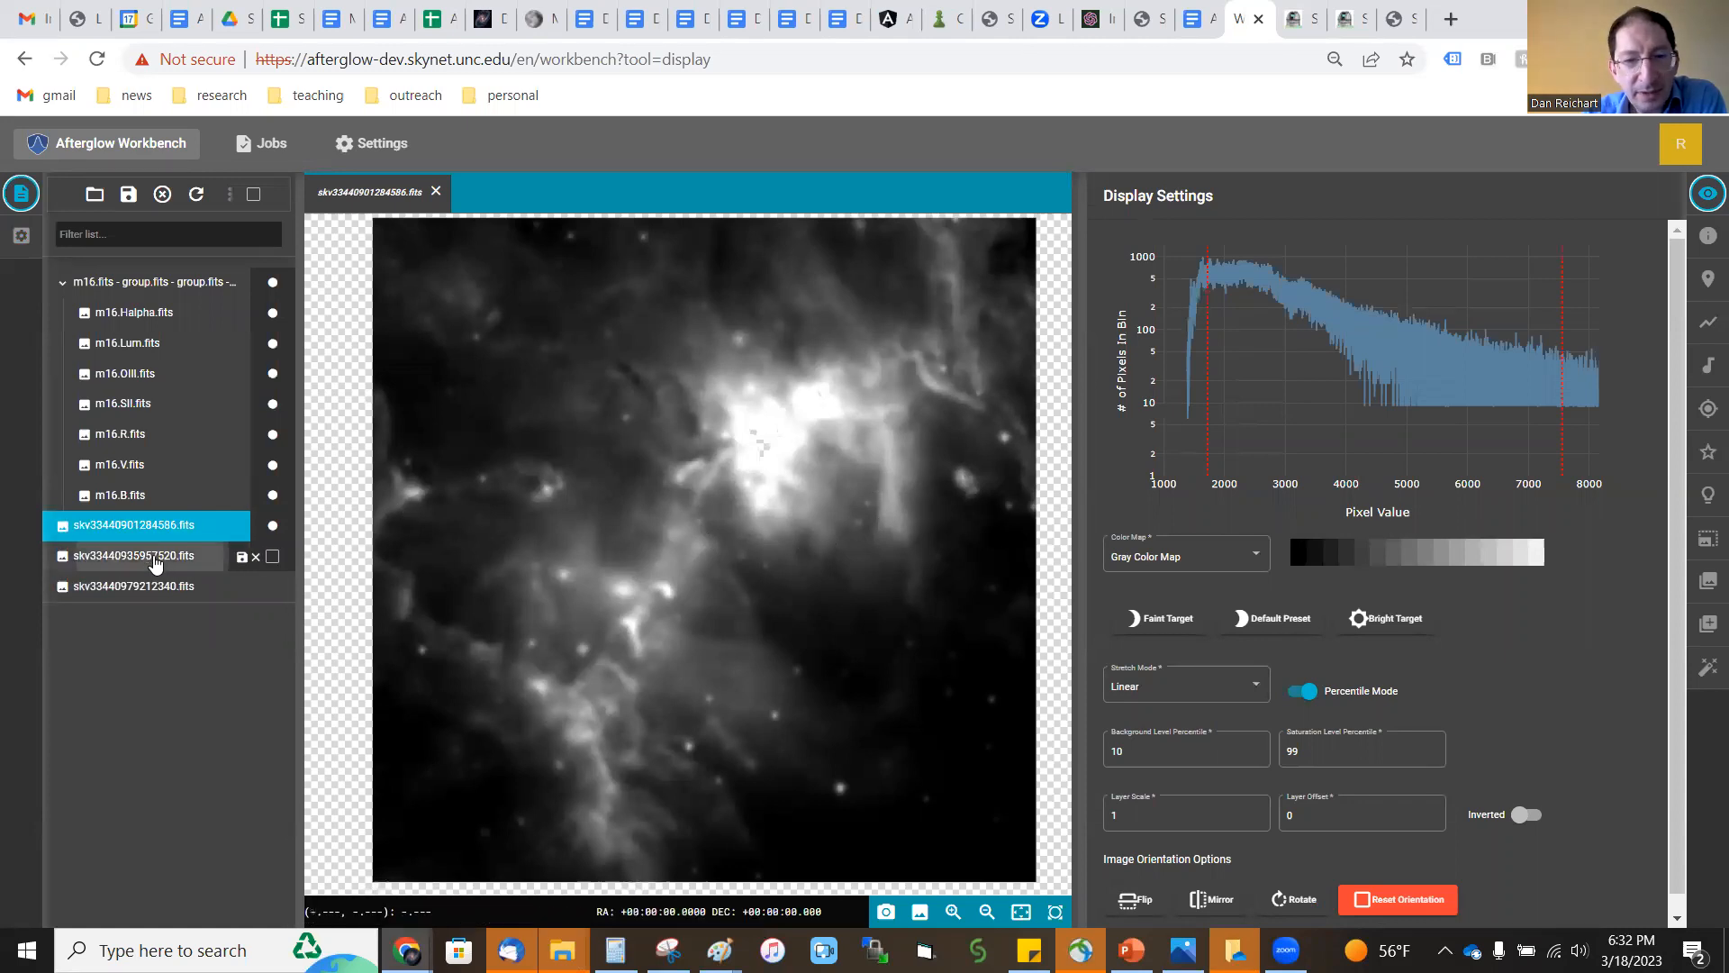
pyautogui.click(154, 557)
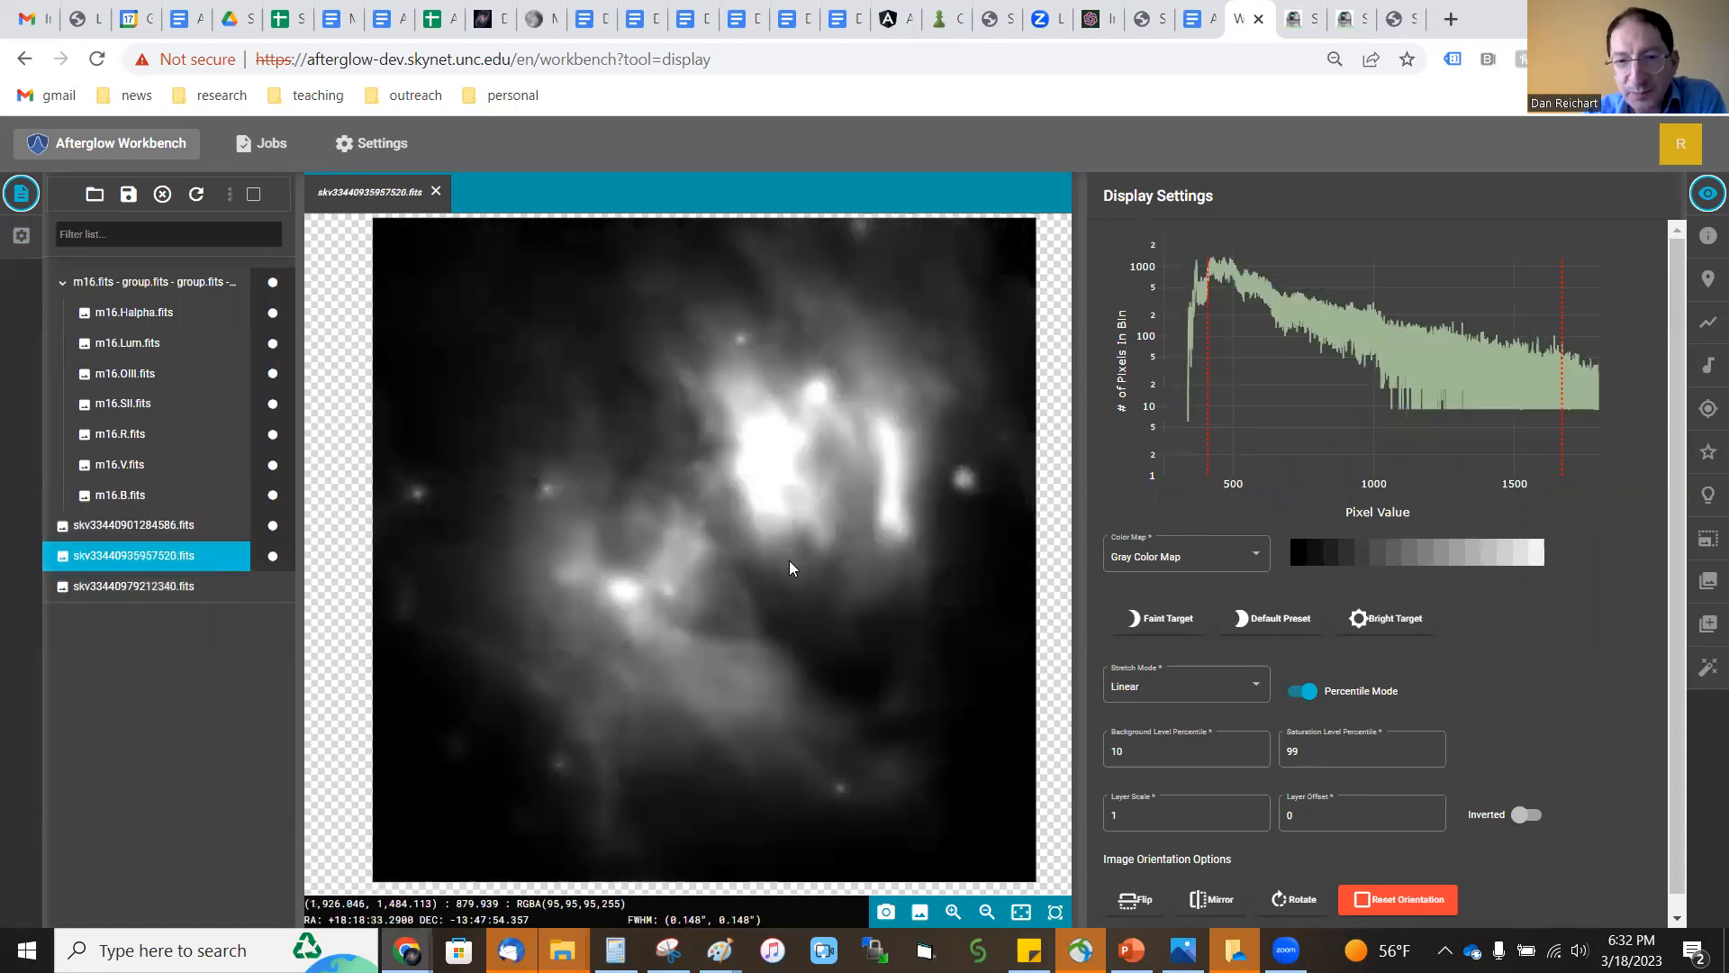
# Rename the skv33440935957520.fits layer as w22.
pyautogui.rightClick(96, 564)
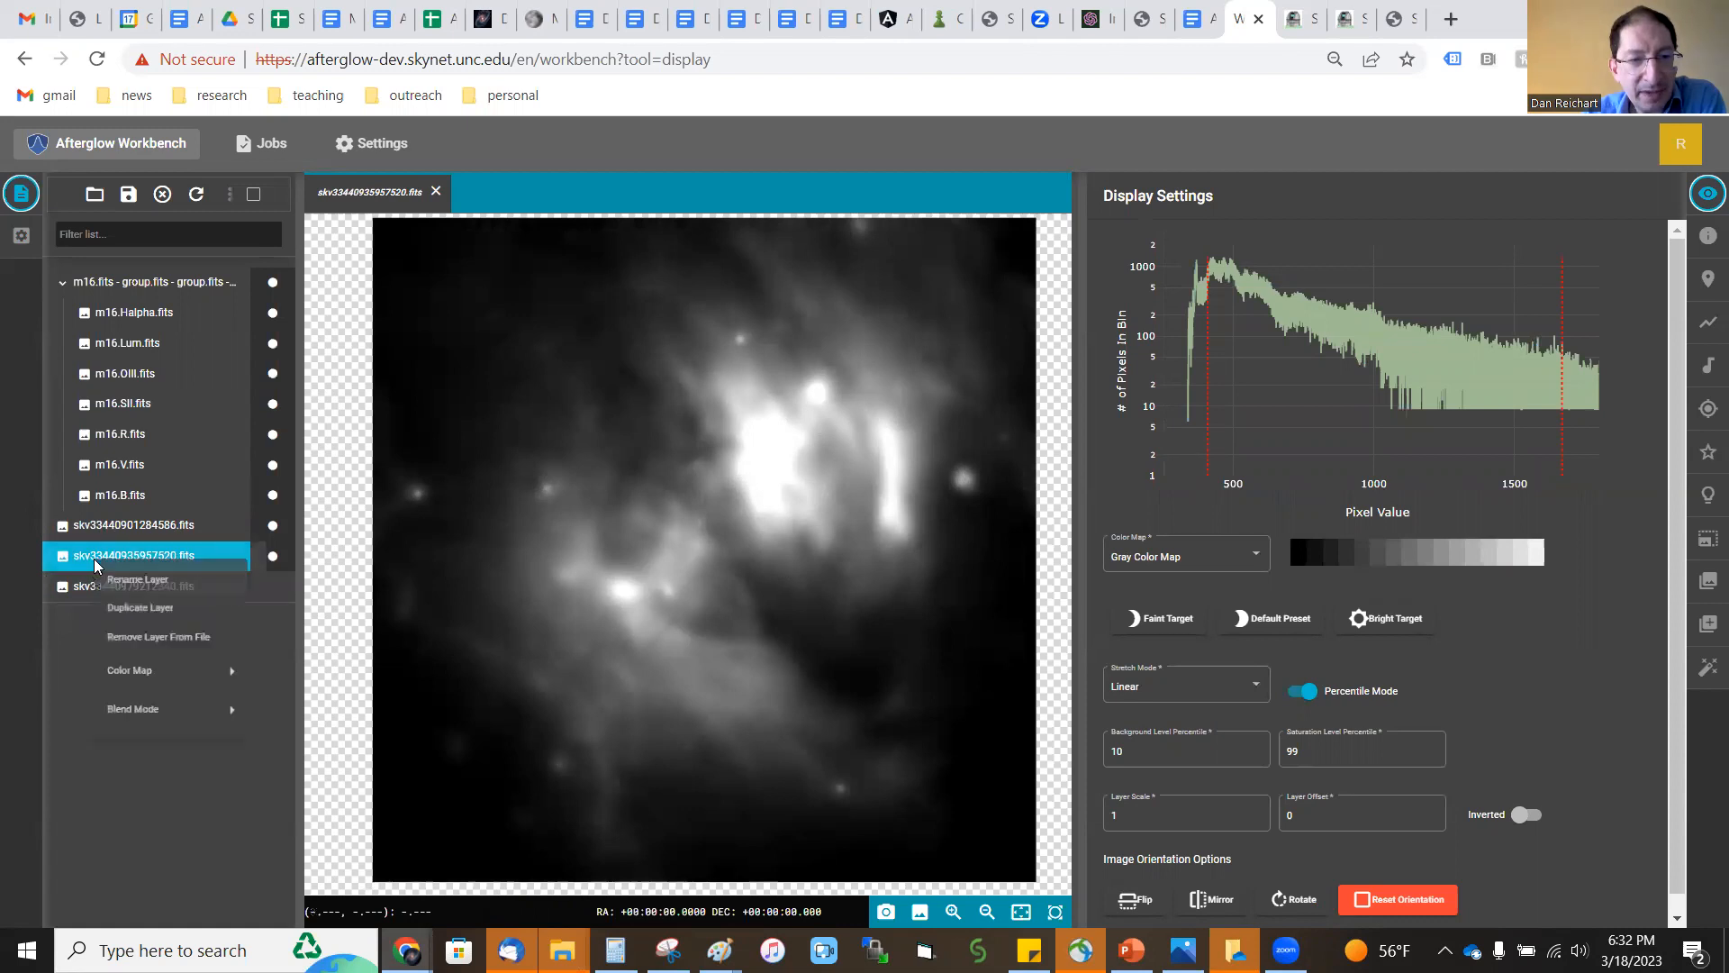
pyautogui.click(159, 580)
pyautogui.write('w22')
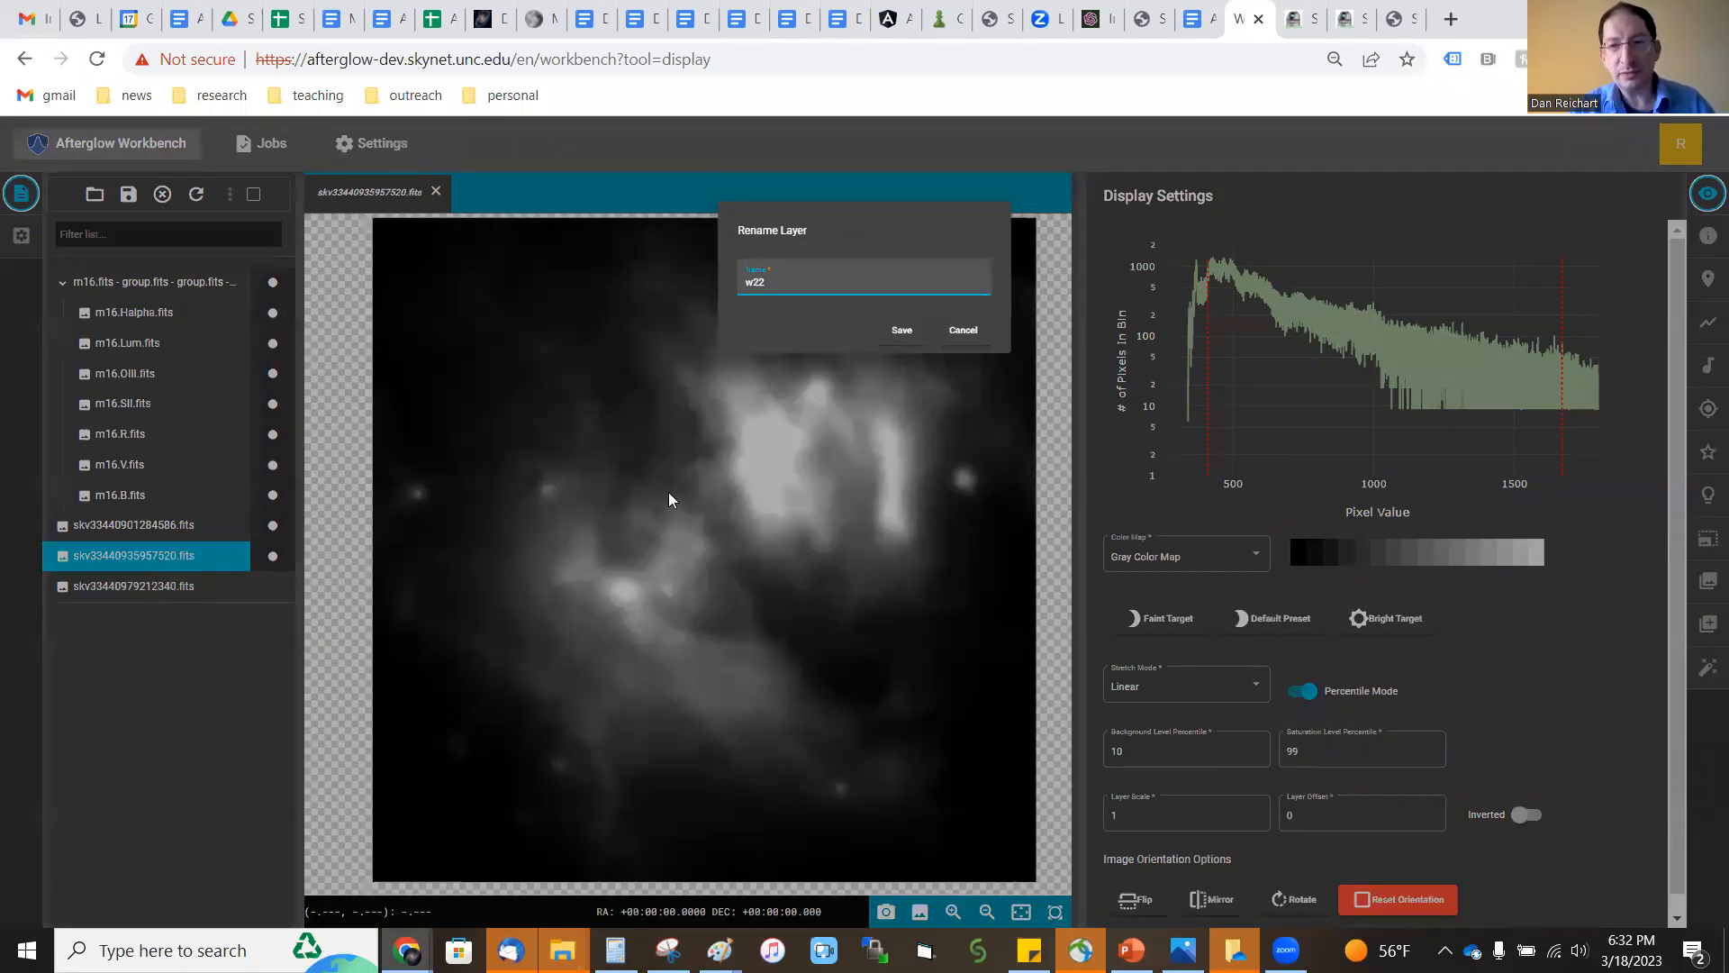
pyautogui.click(902, 329)
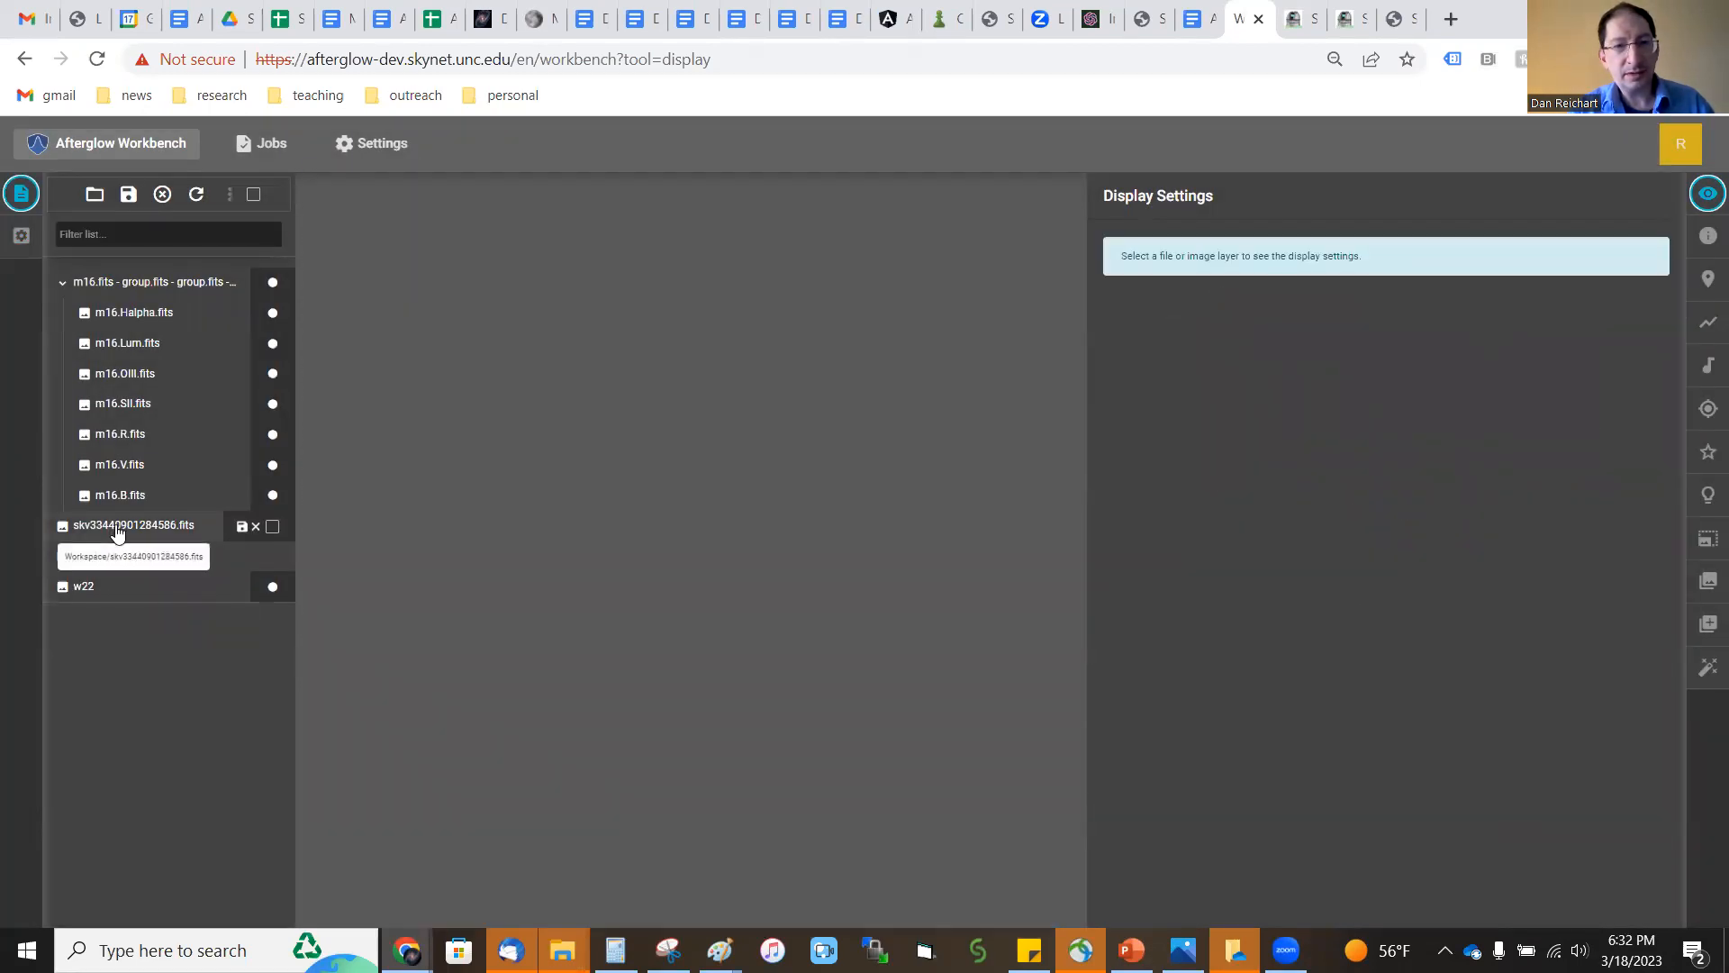
# Rename the skv33440901284586.fits layer as w12.
pyautogui.rightClick(117, 533)
pyautogui.click(96, 533)
pyautogui.click(96, 533)
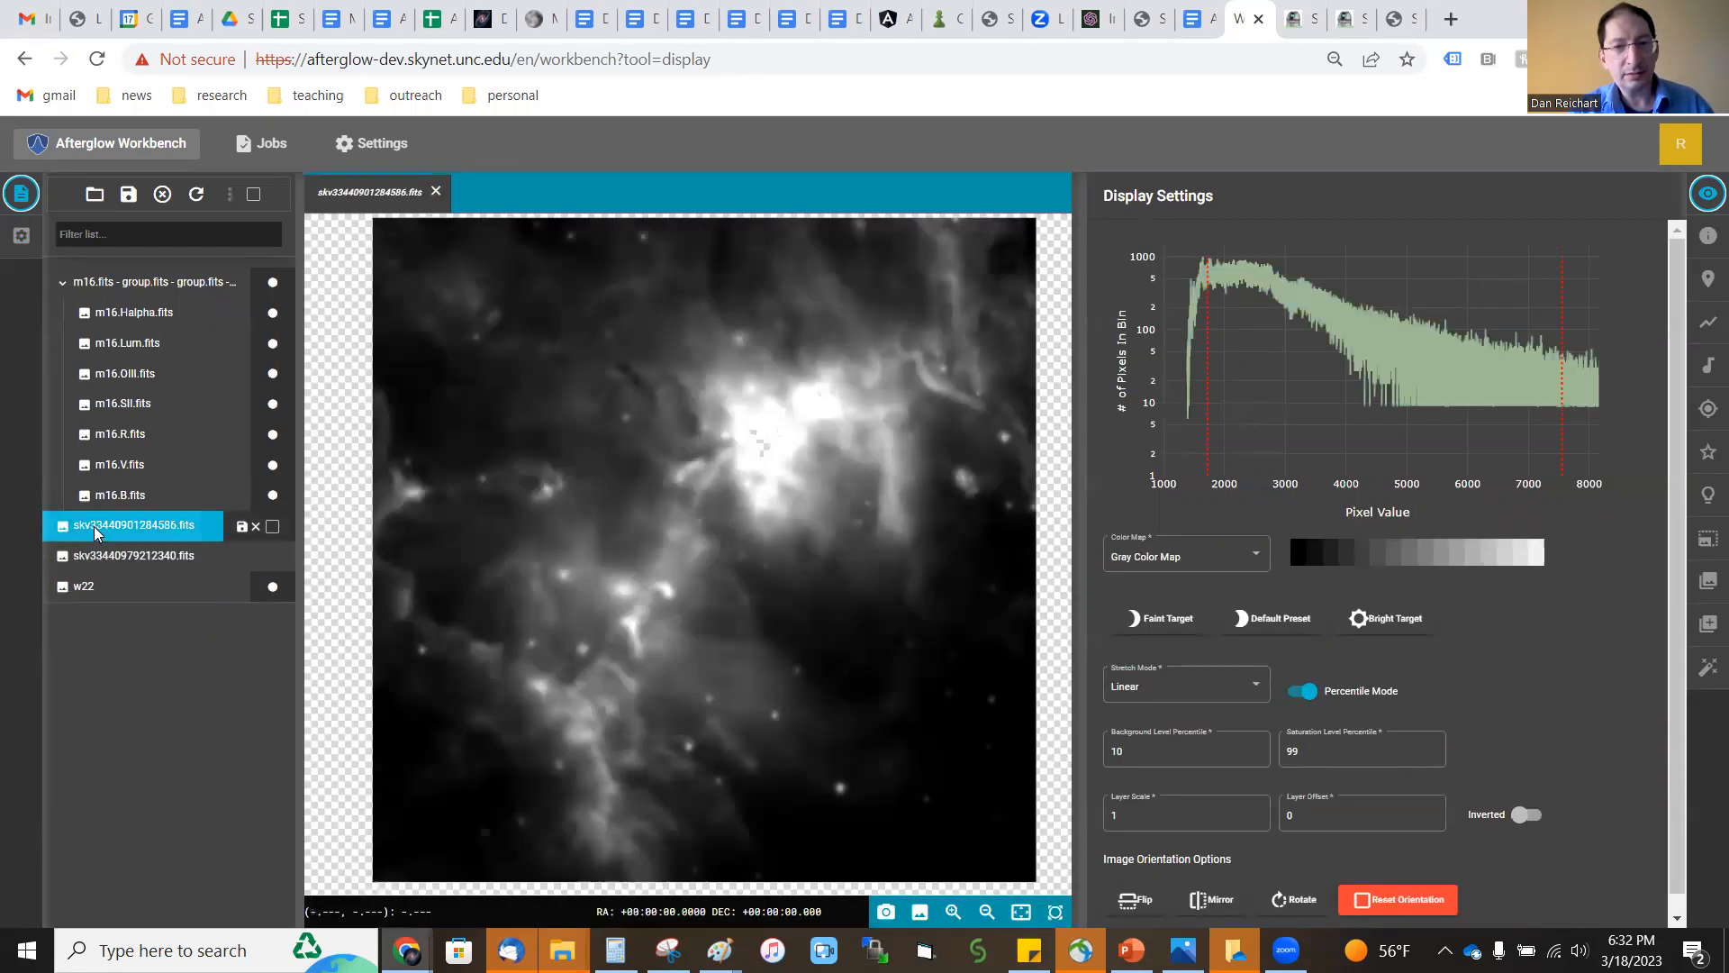
pyautogui.rightClick(97, 533)
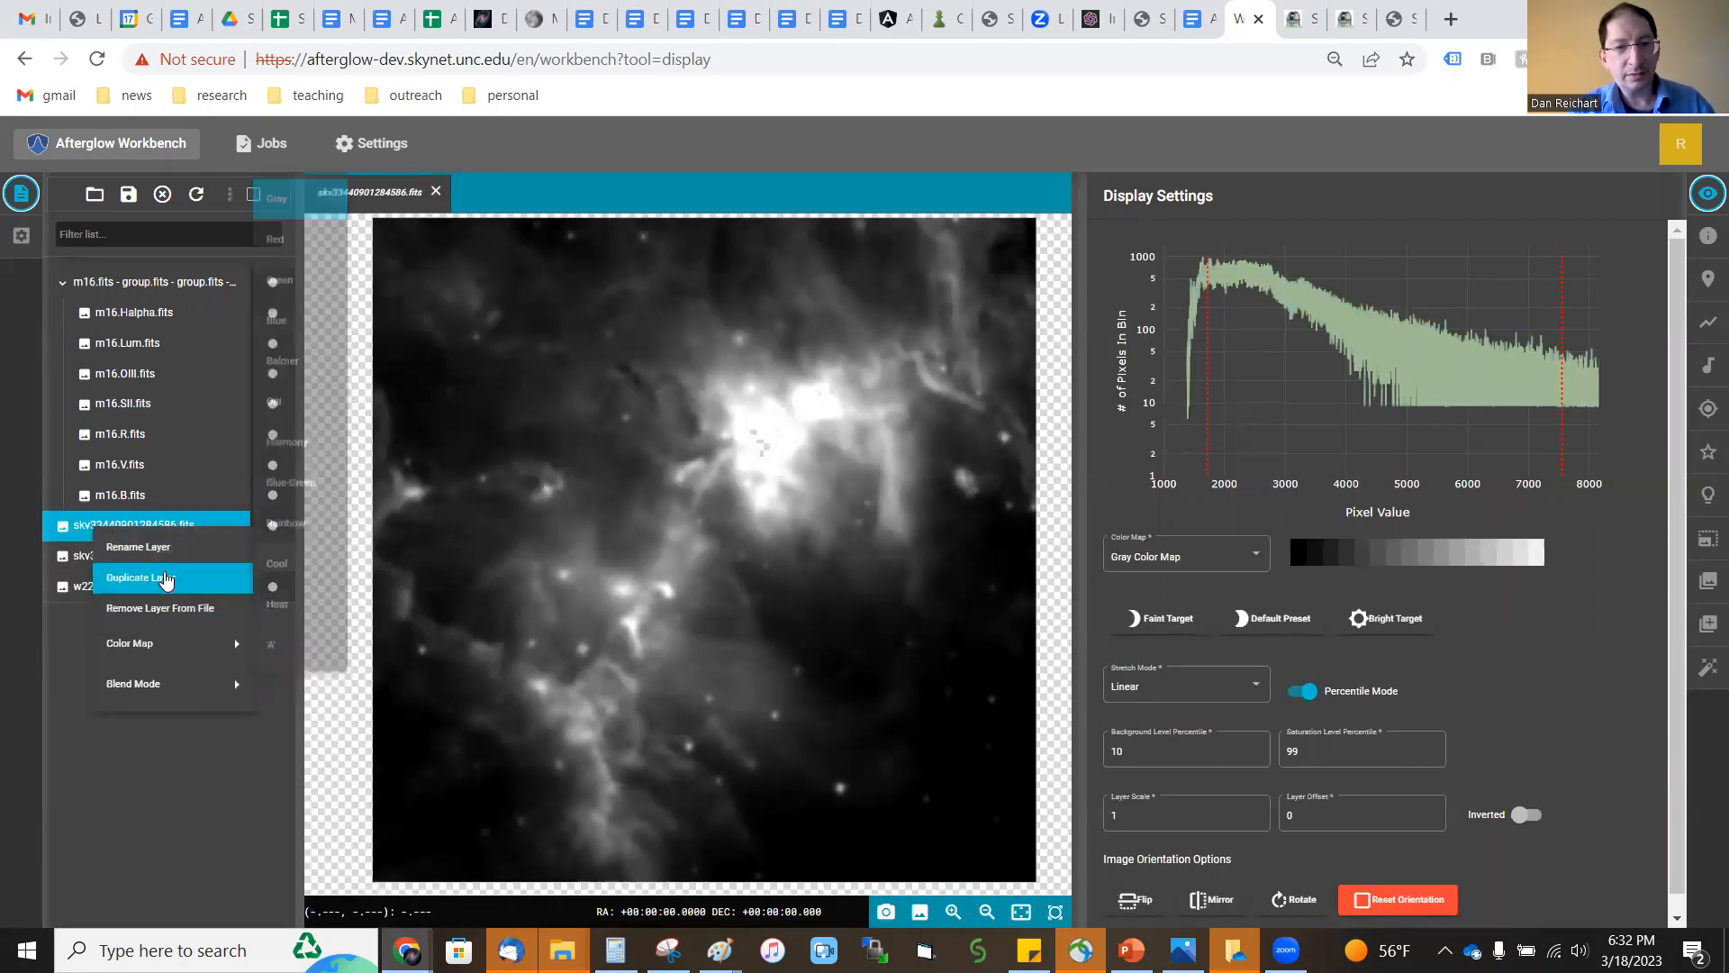
pyautogui.click(139, 547)
pyautogui.write('w12')
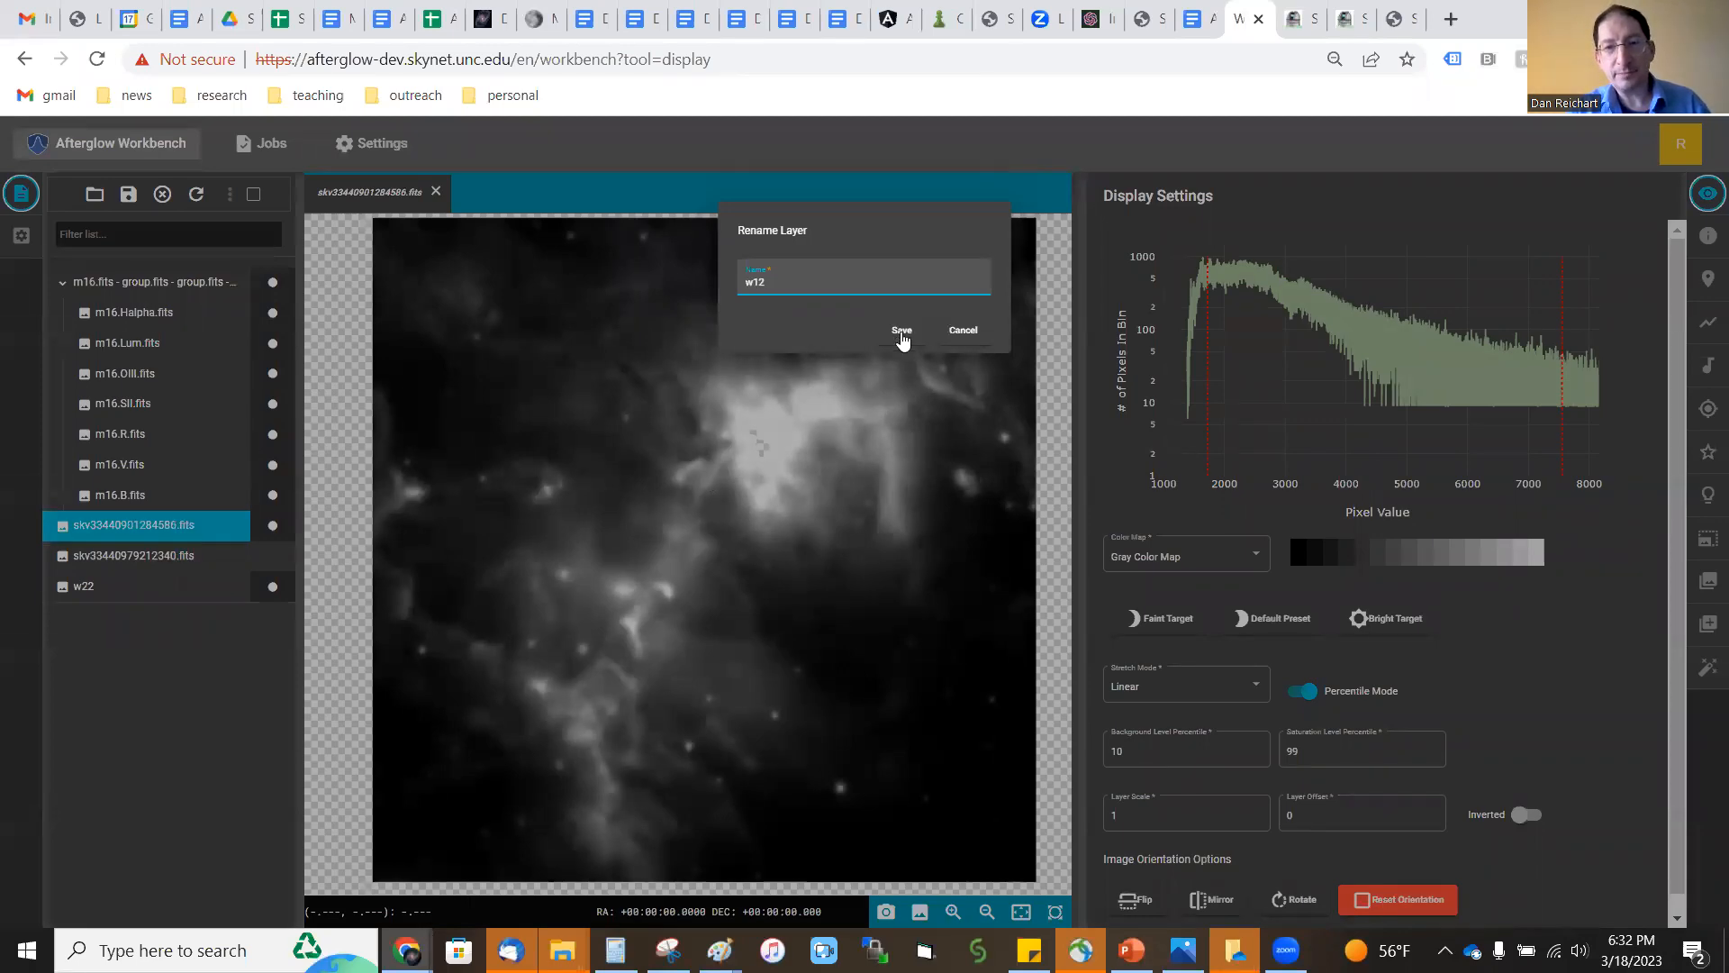
pyautogui.click(901, 331)
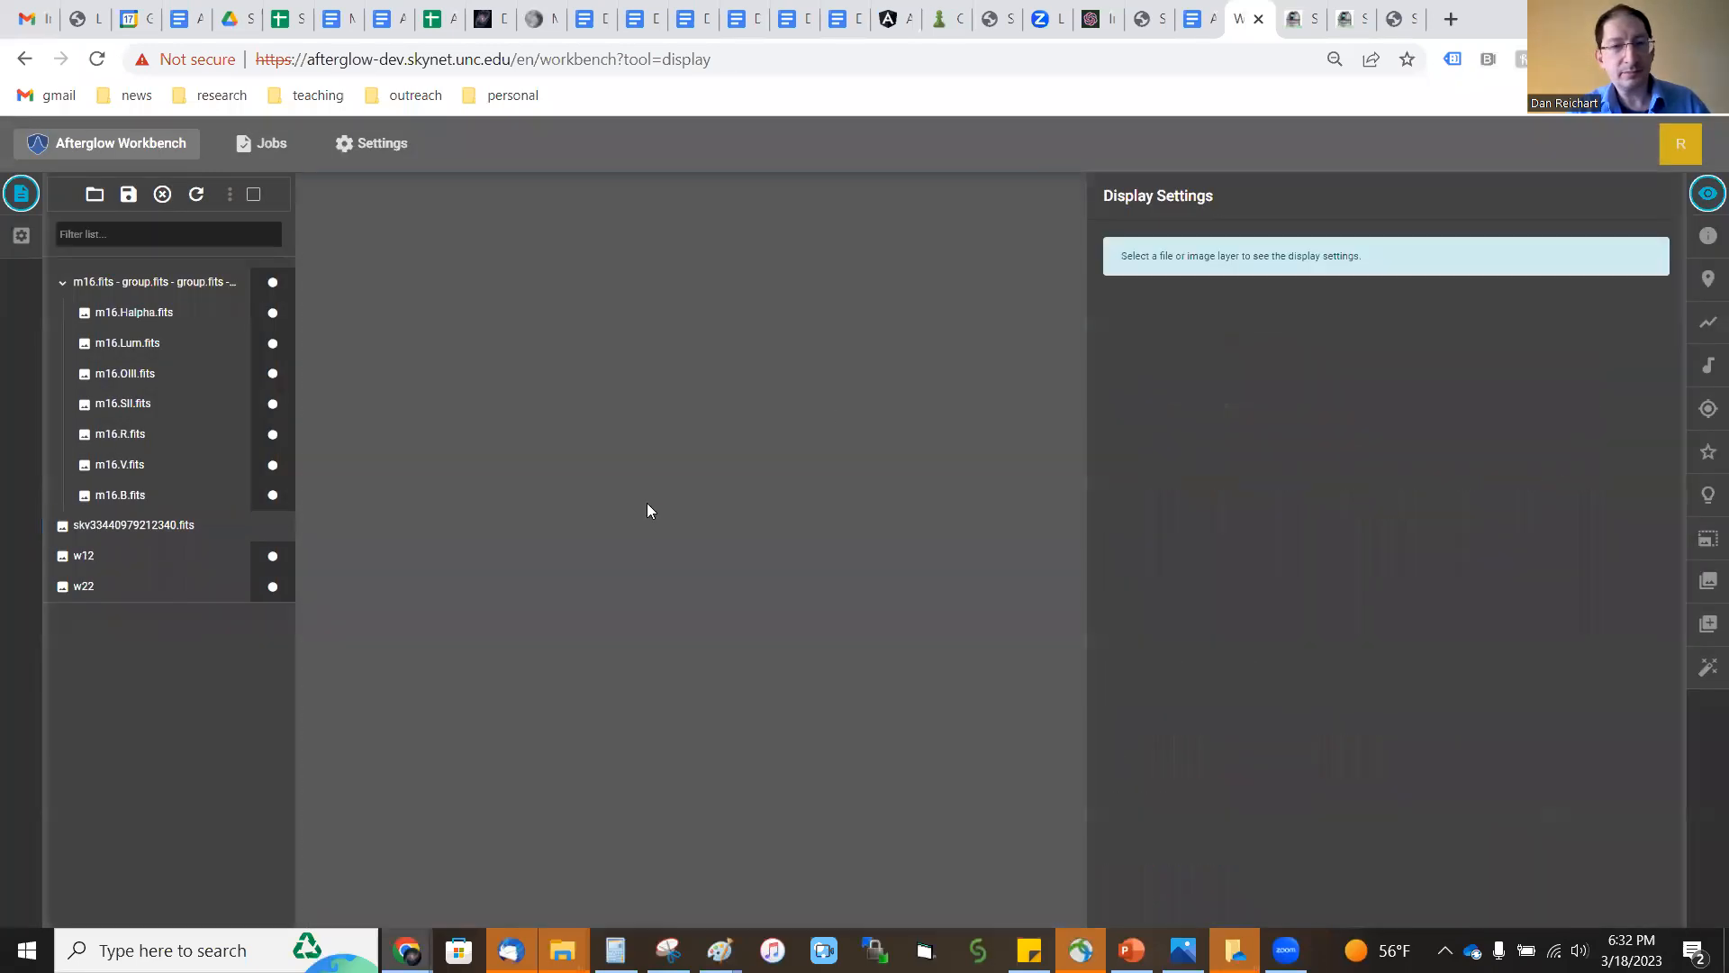
# Rename the skv33440979212340.fits layer as 2MASS.K.fits.
pyautogui.click(117, 526)
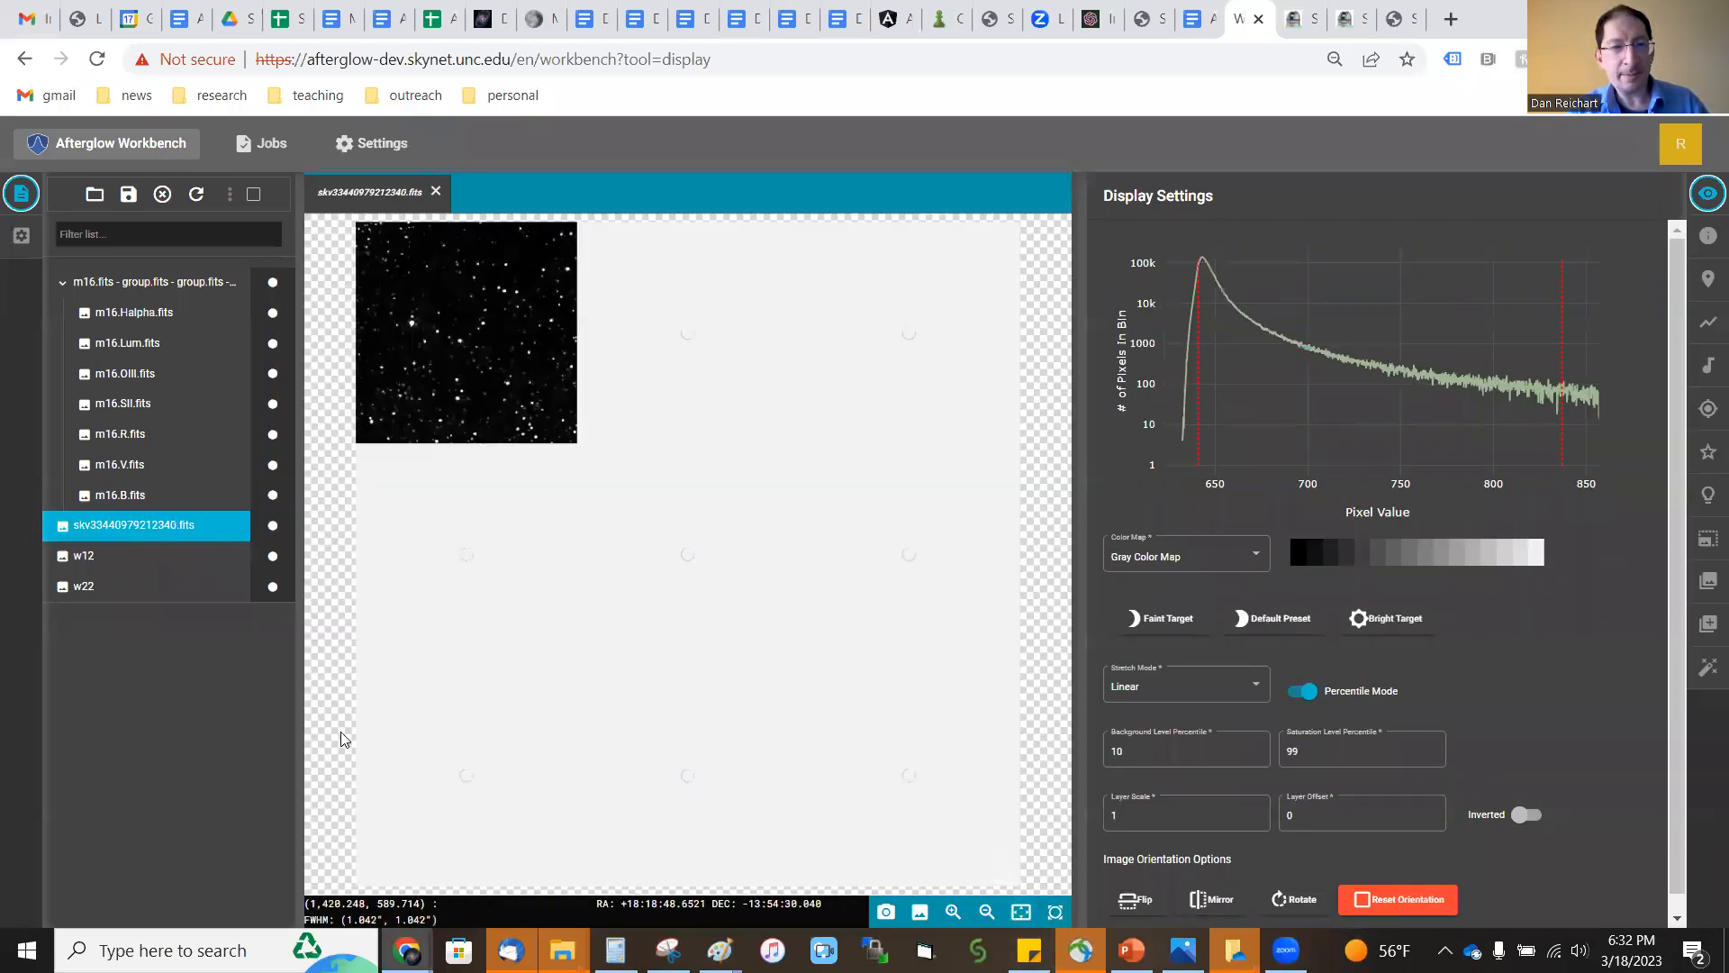
pyautogui.rightClick(142, 526)
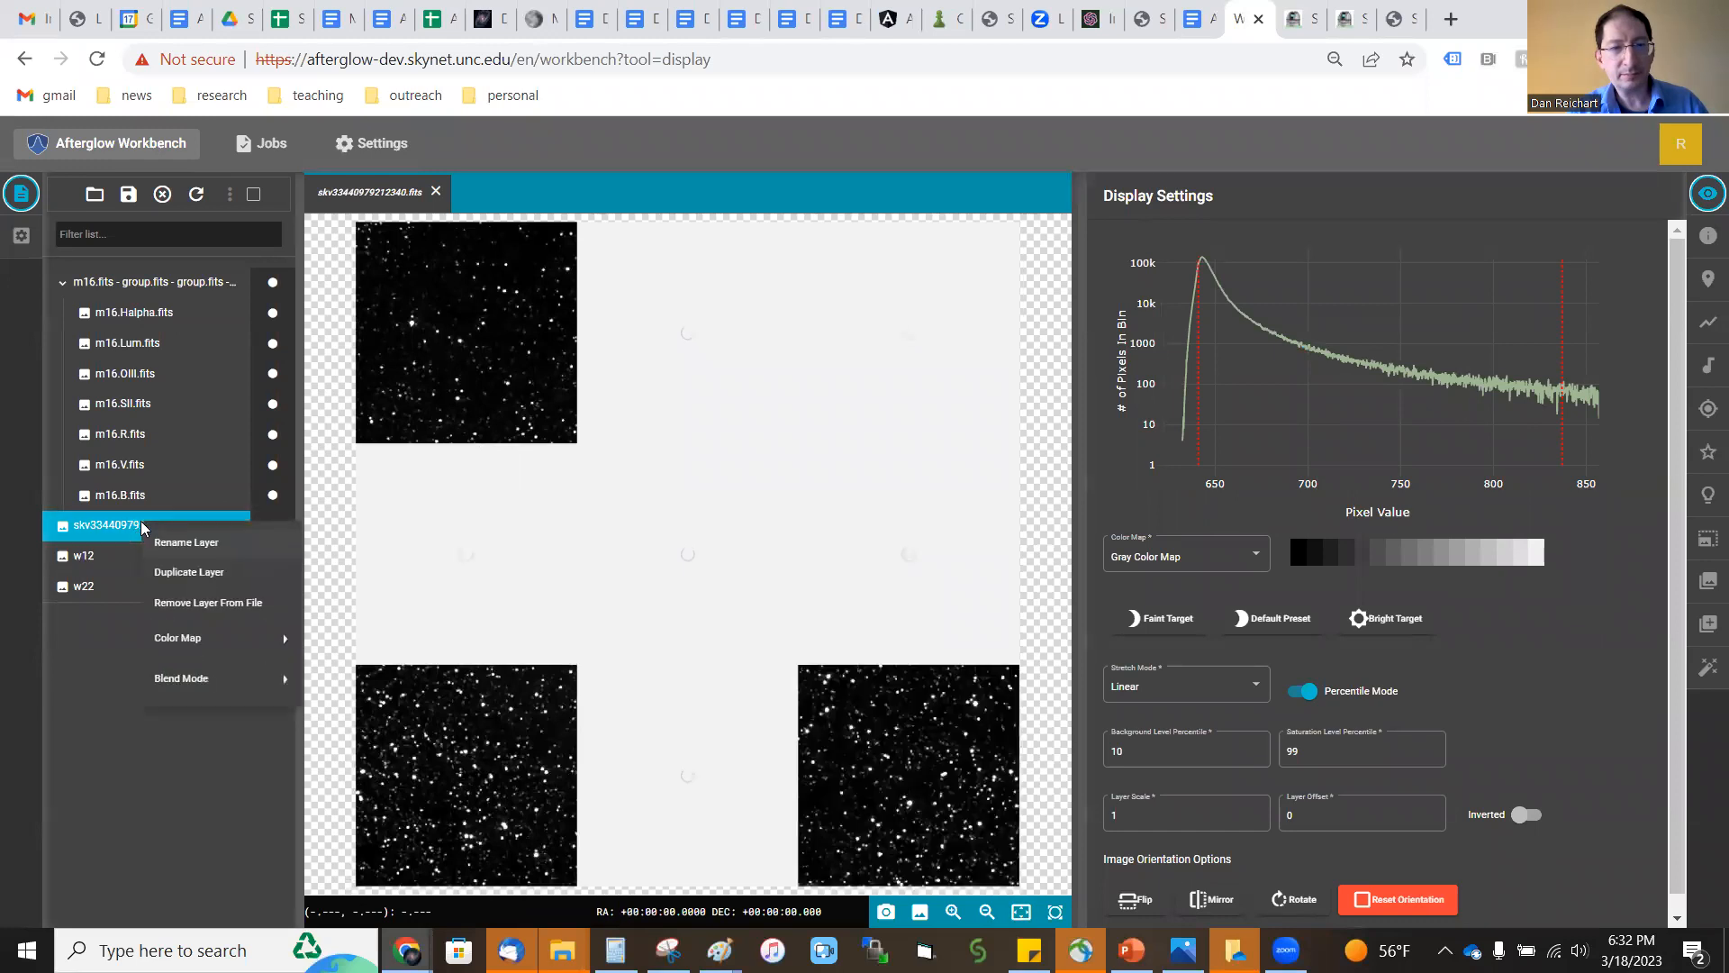
pyautogui.click(161, 541)
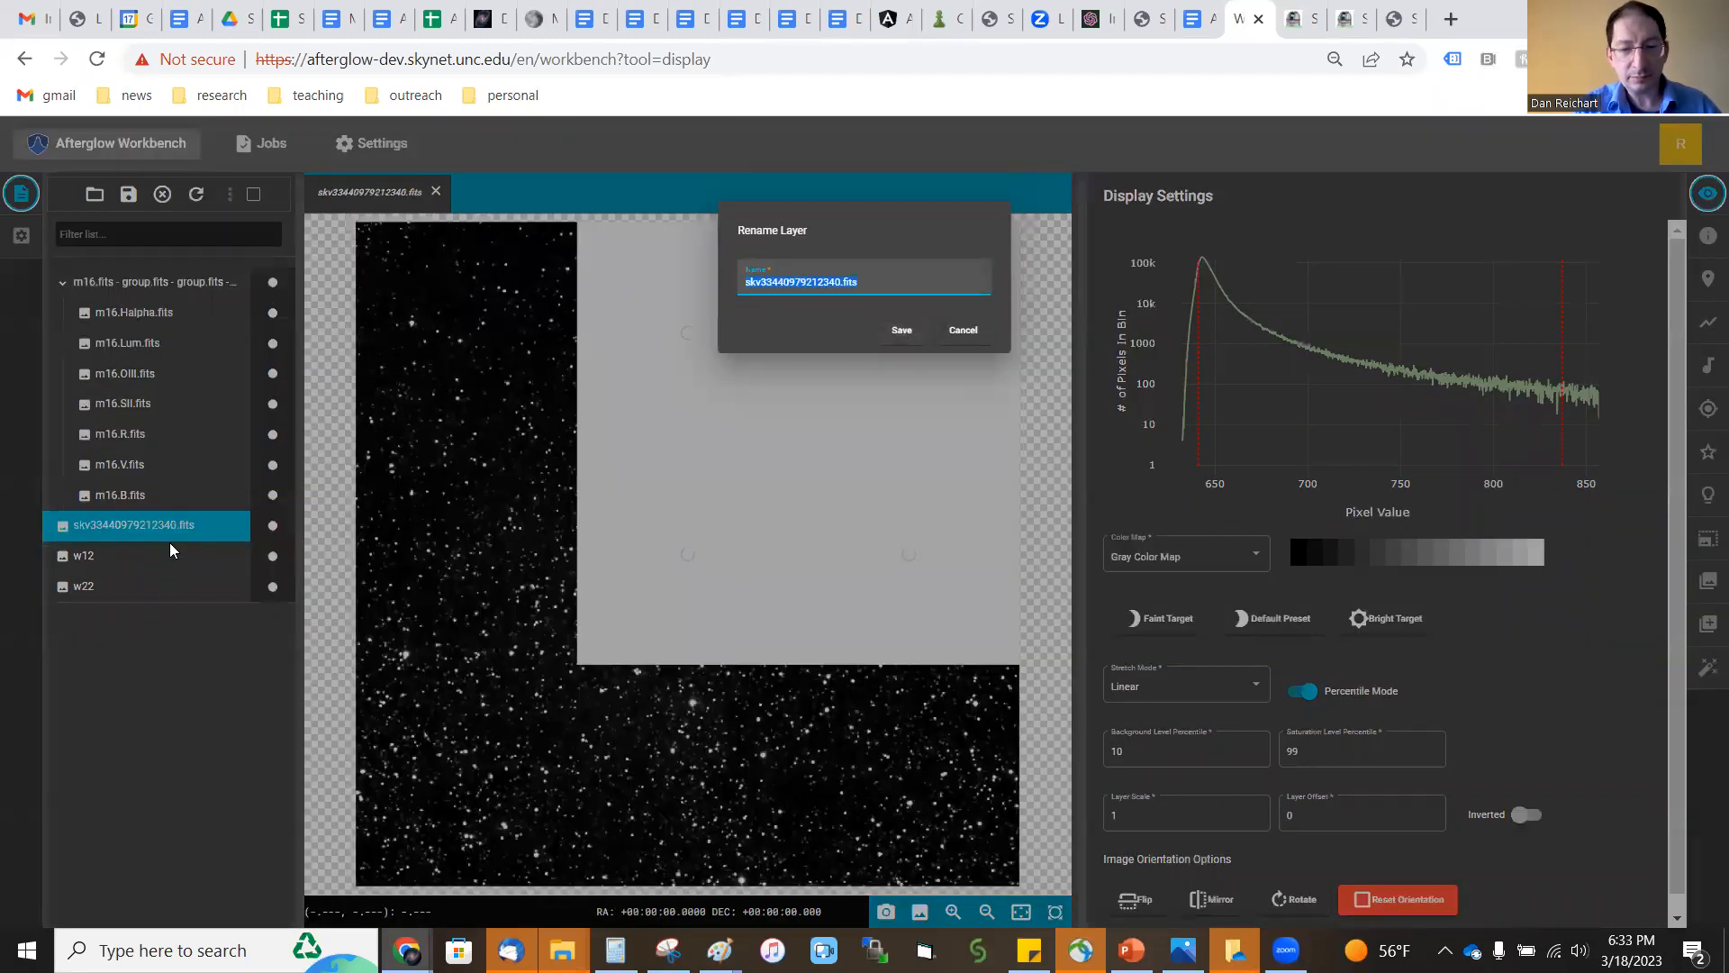
pyautogui.write('2maas')
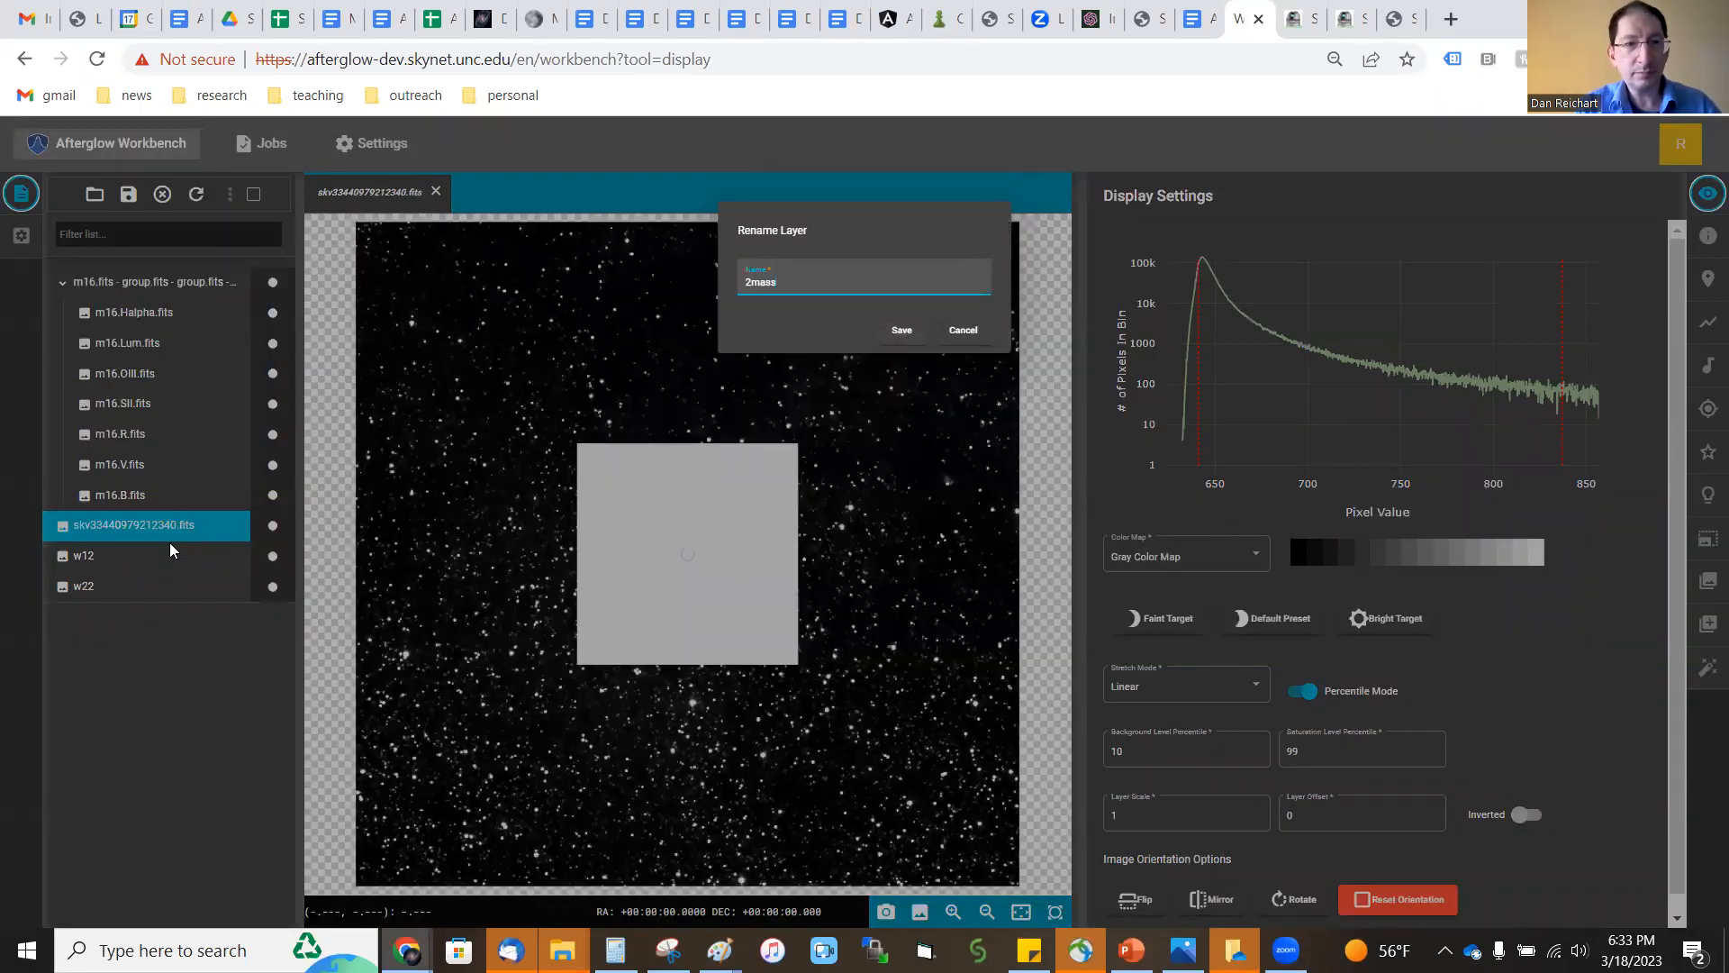
pyautogui.write('K.fits')
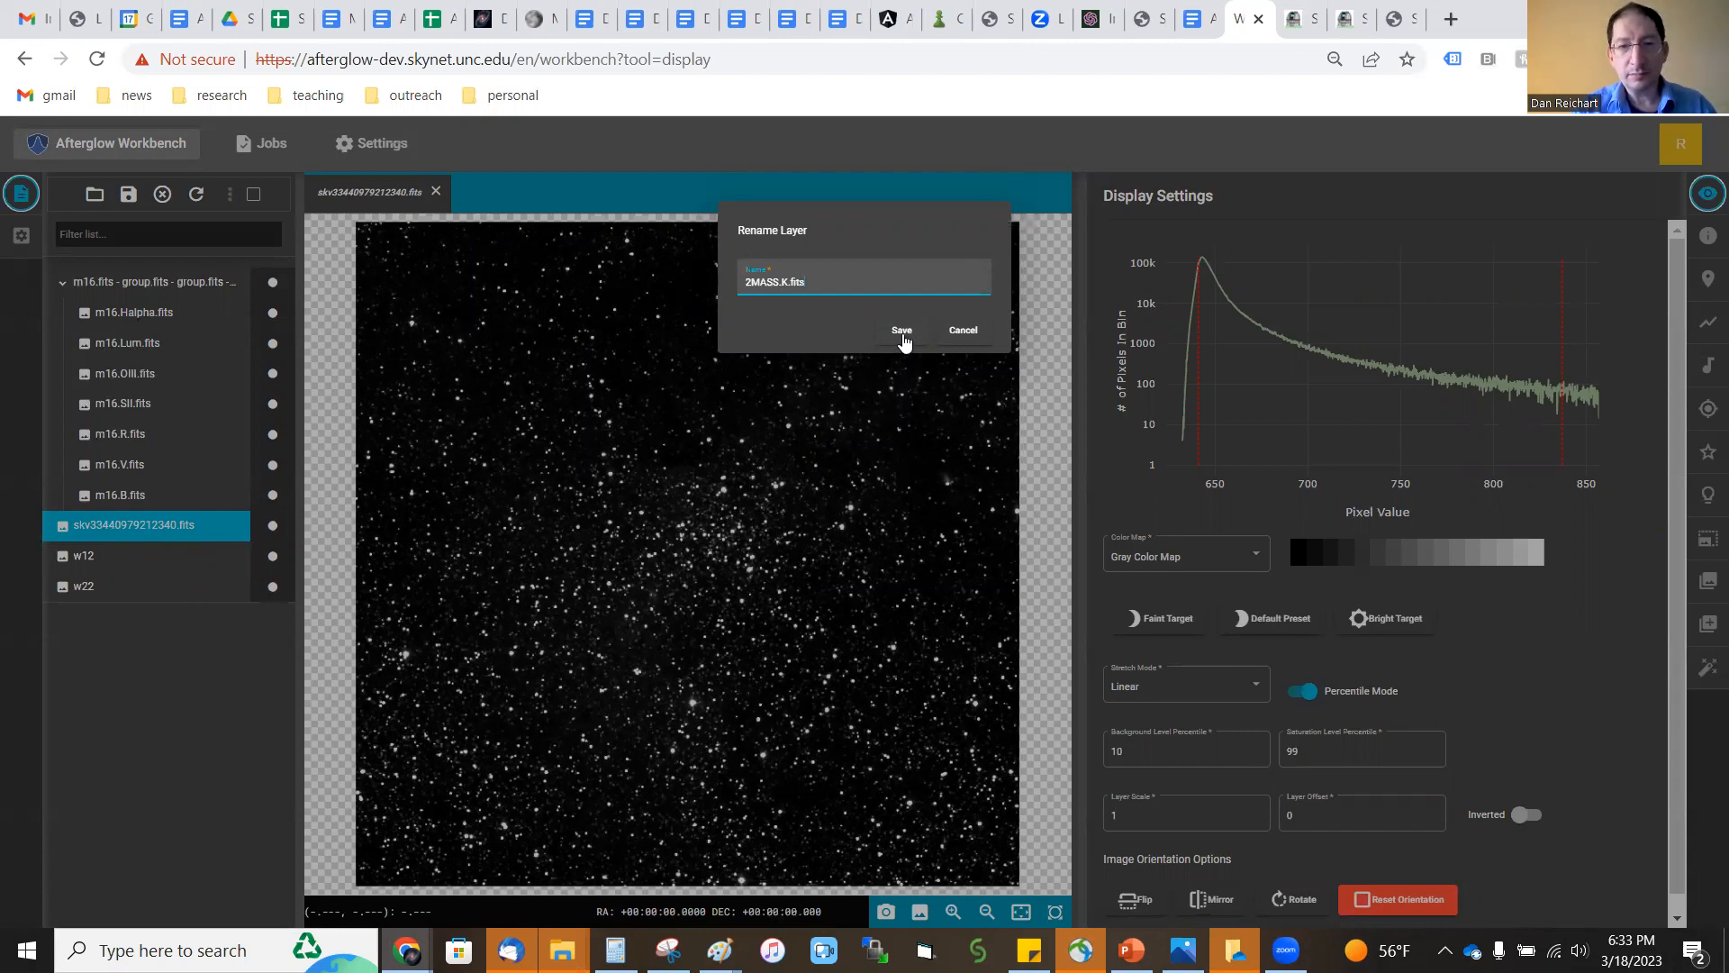
pyautogui.click(902, 330)
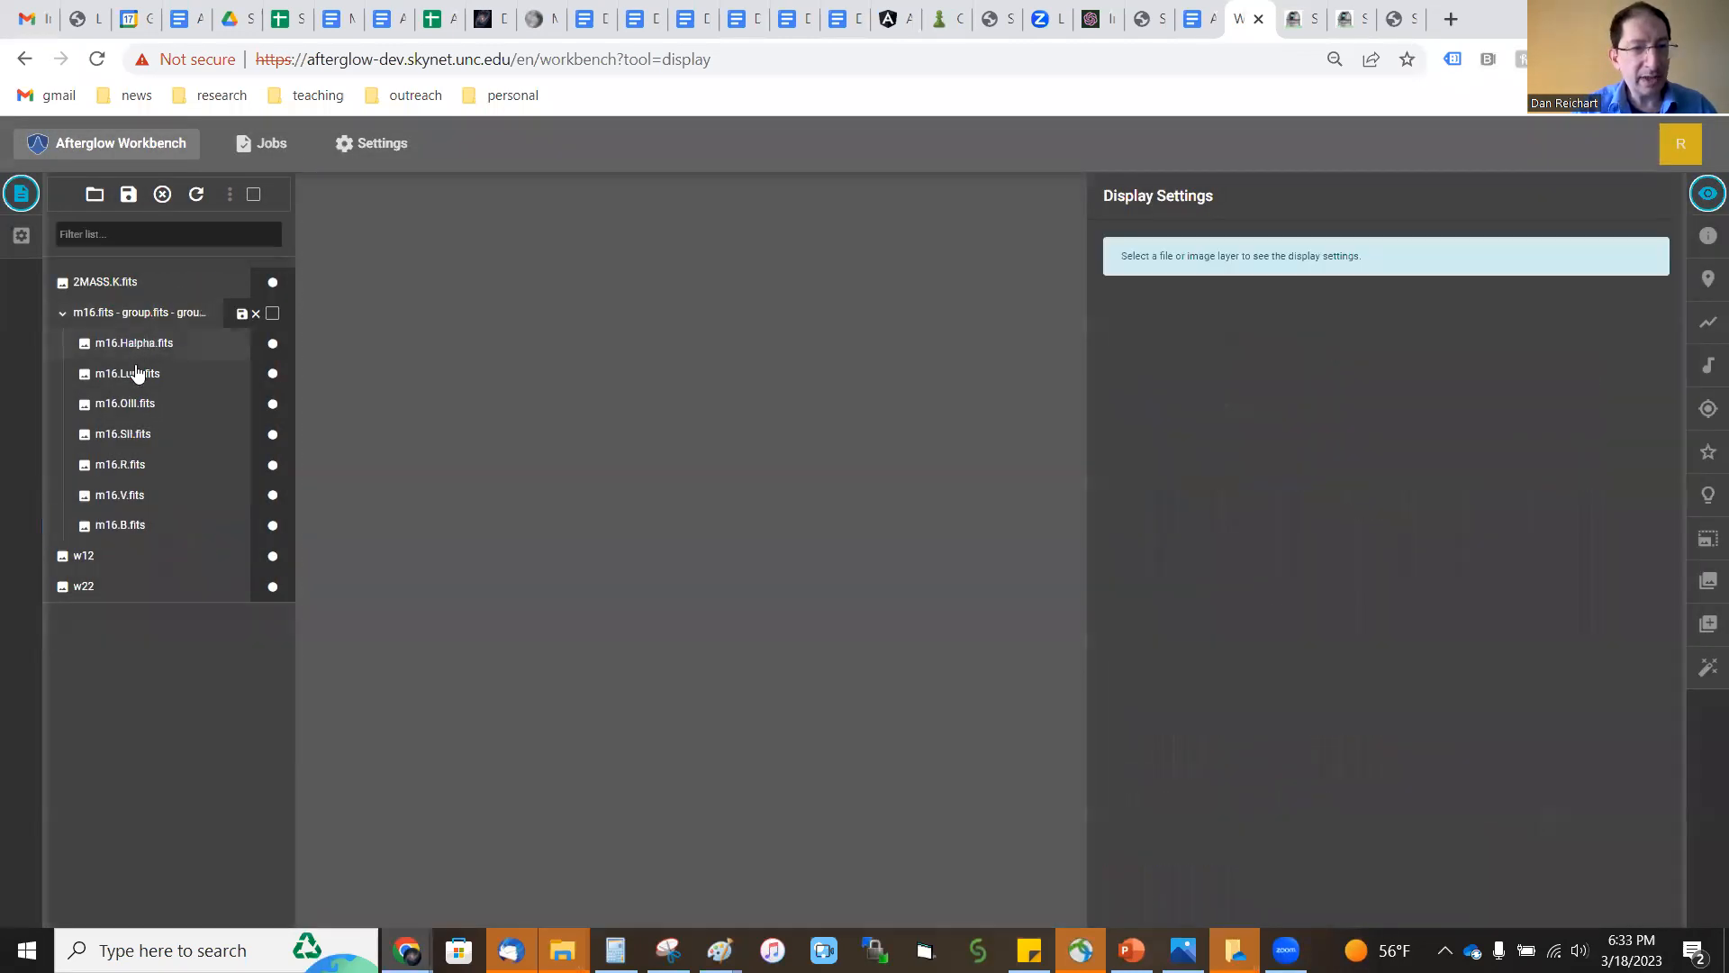
# Rename the w12 layer as WISE.12.fits.
pyautogui.rightClick(83, 560)
pyautogui.click(133, 580)
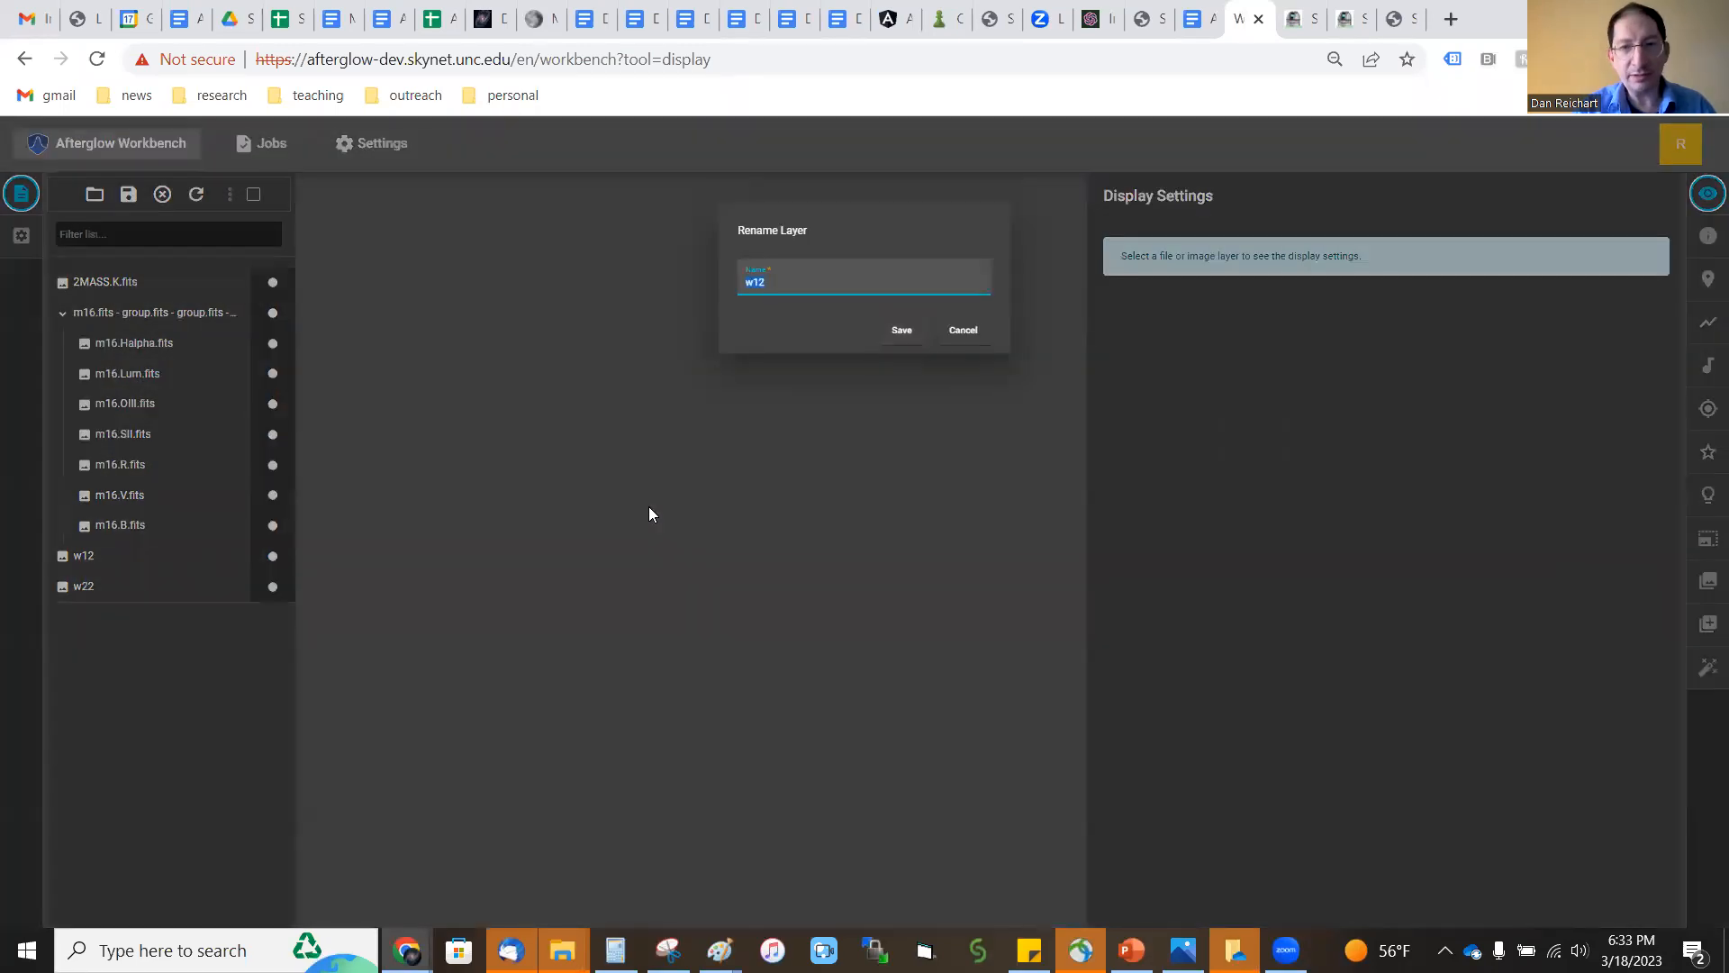
pyautogui.write('WISE.12.fits')
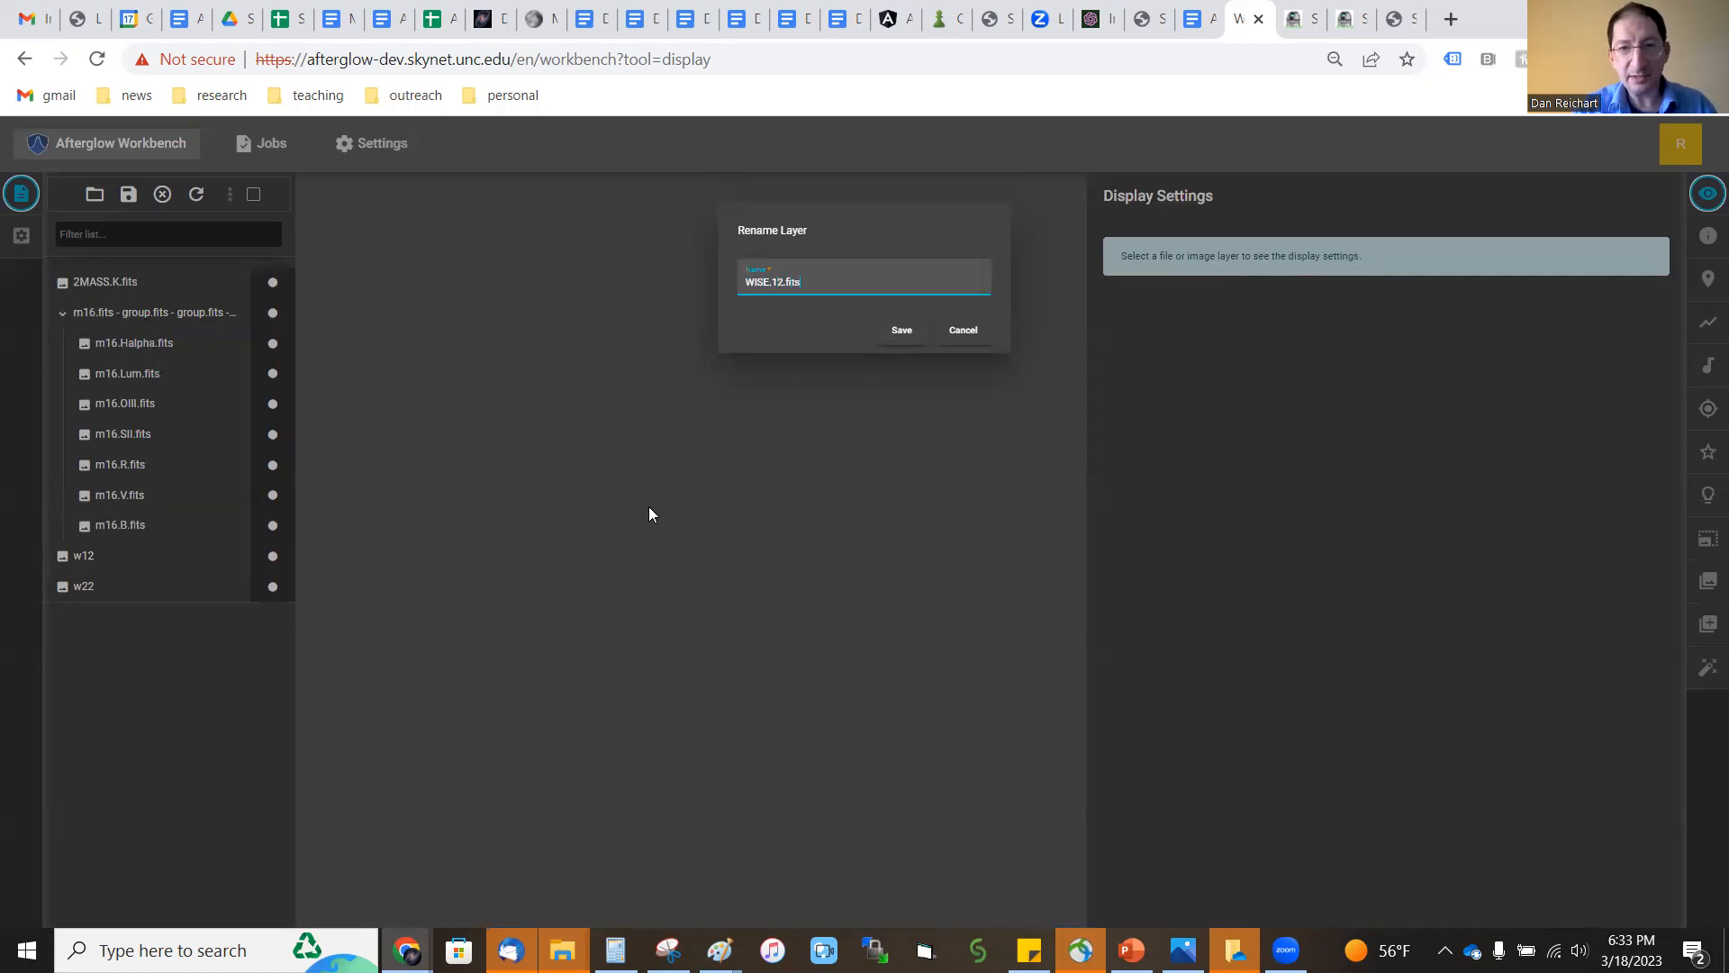
pyautogui.click(901, 338)
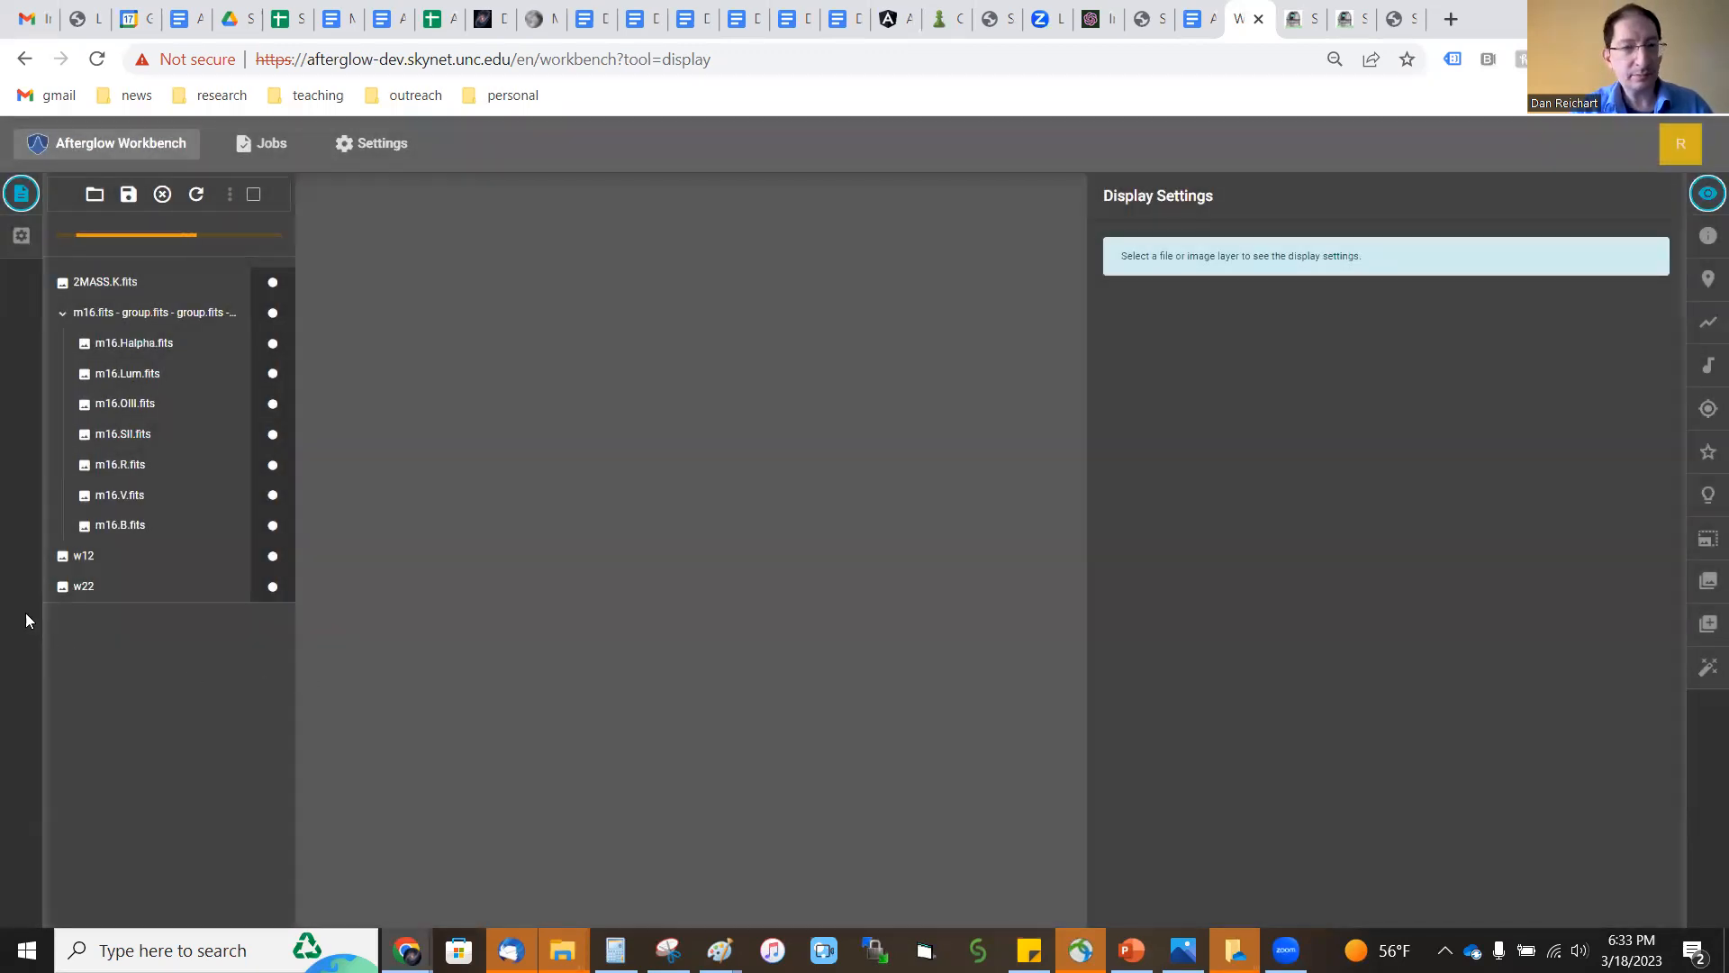
# Rename the w22 layer as WISE.22.fits.
pyautogui.rightClick(85, 555)
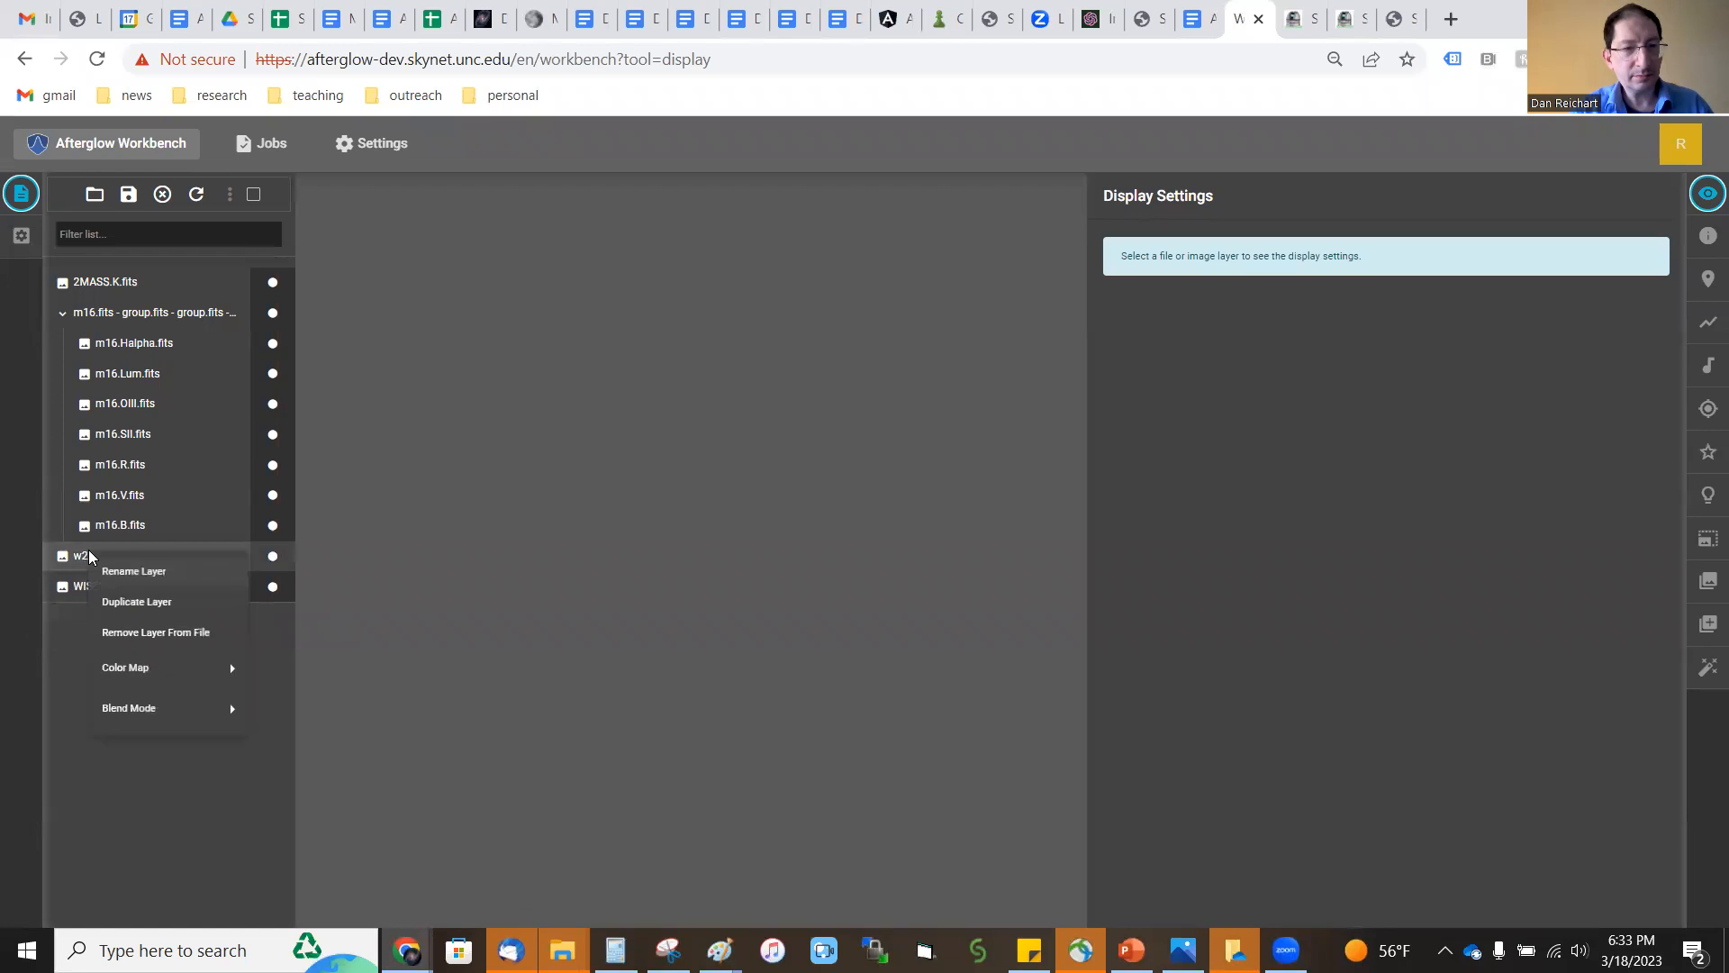
pyautogui.click(135, 569)
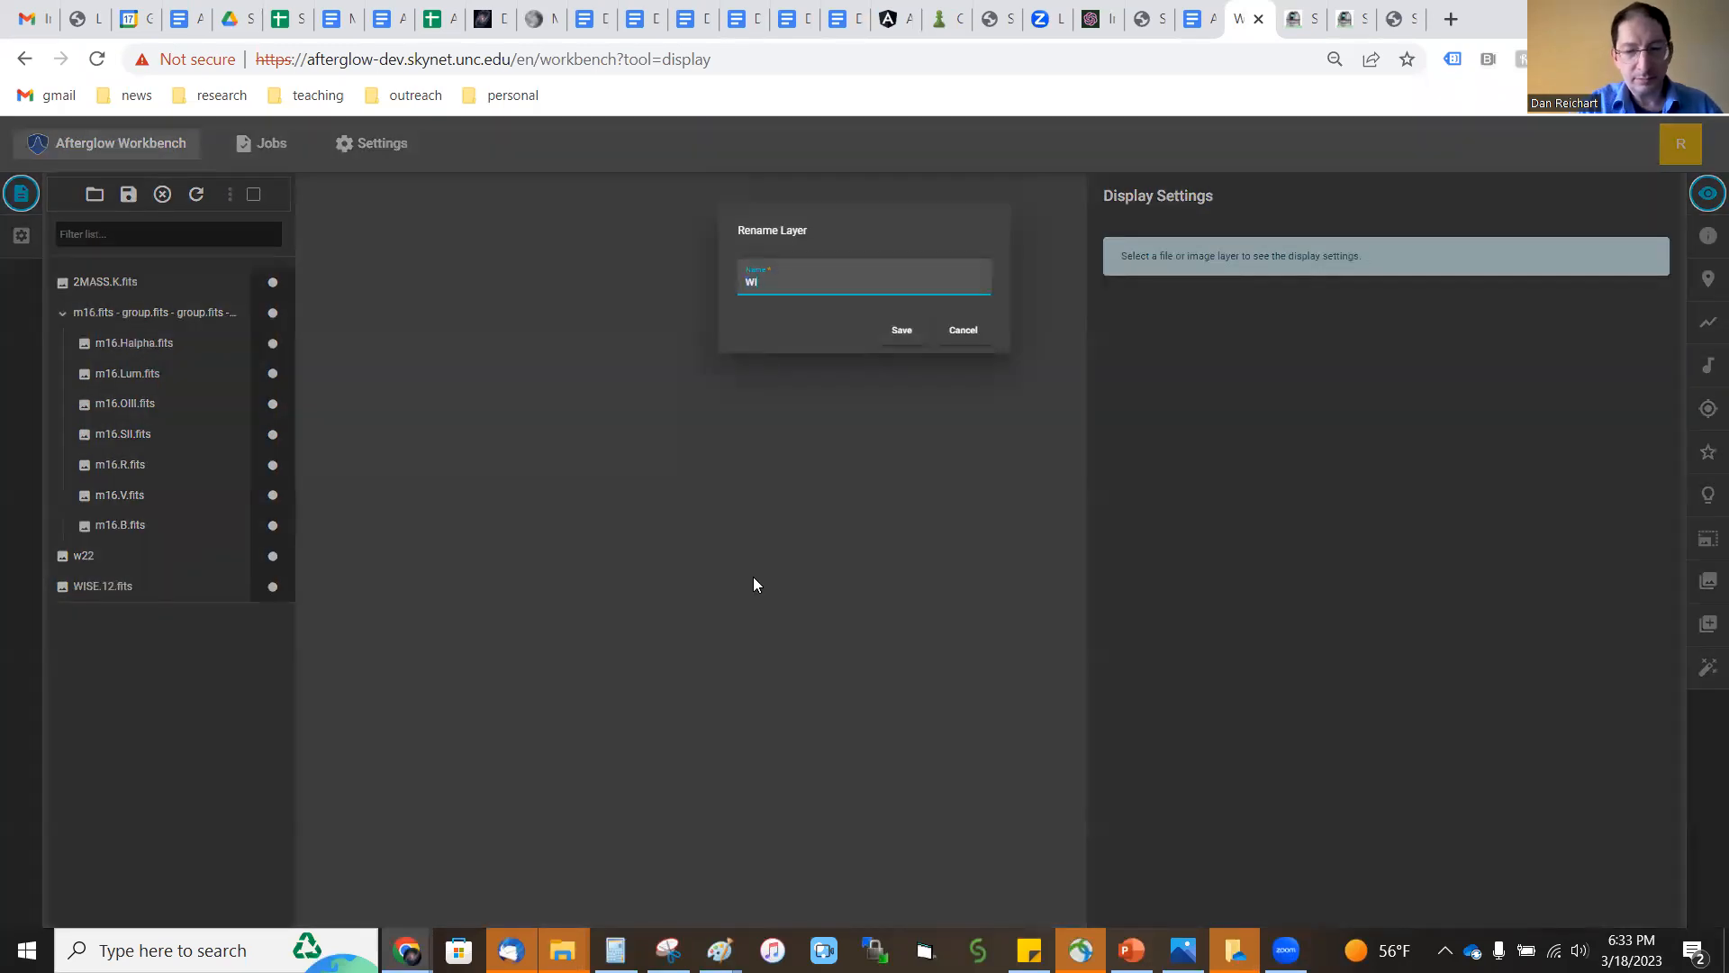
pyautogui.write('WISE.22.fits')
pyautogui.click(902, 333)
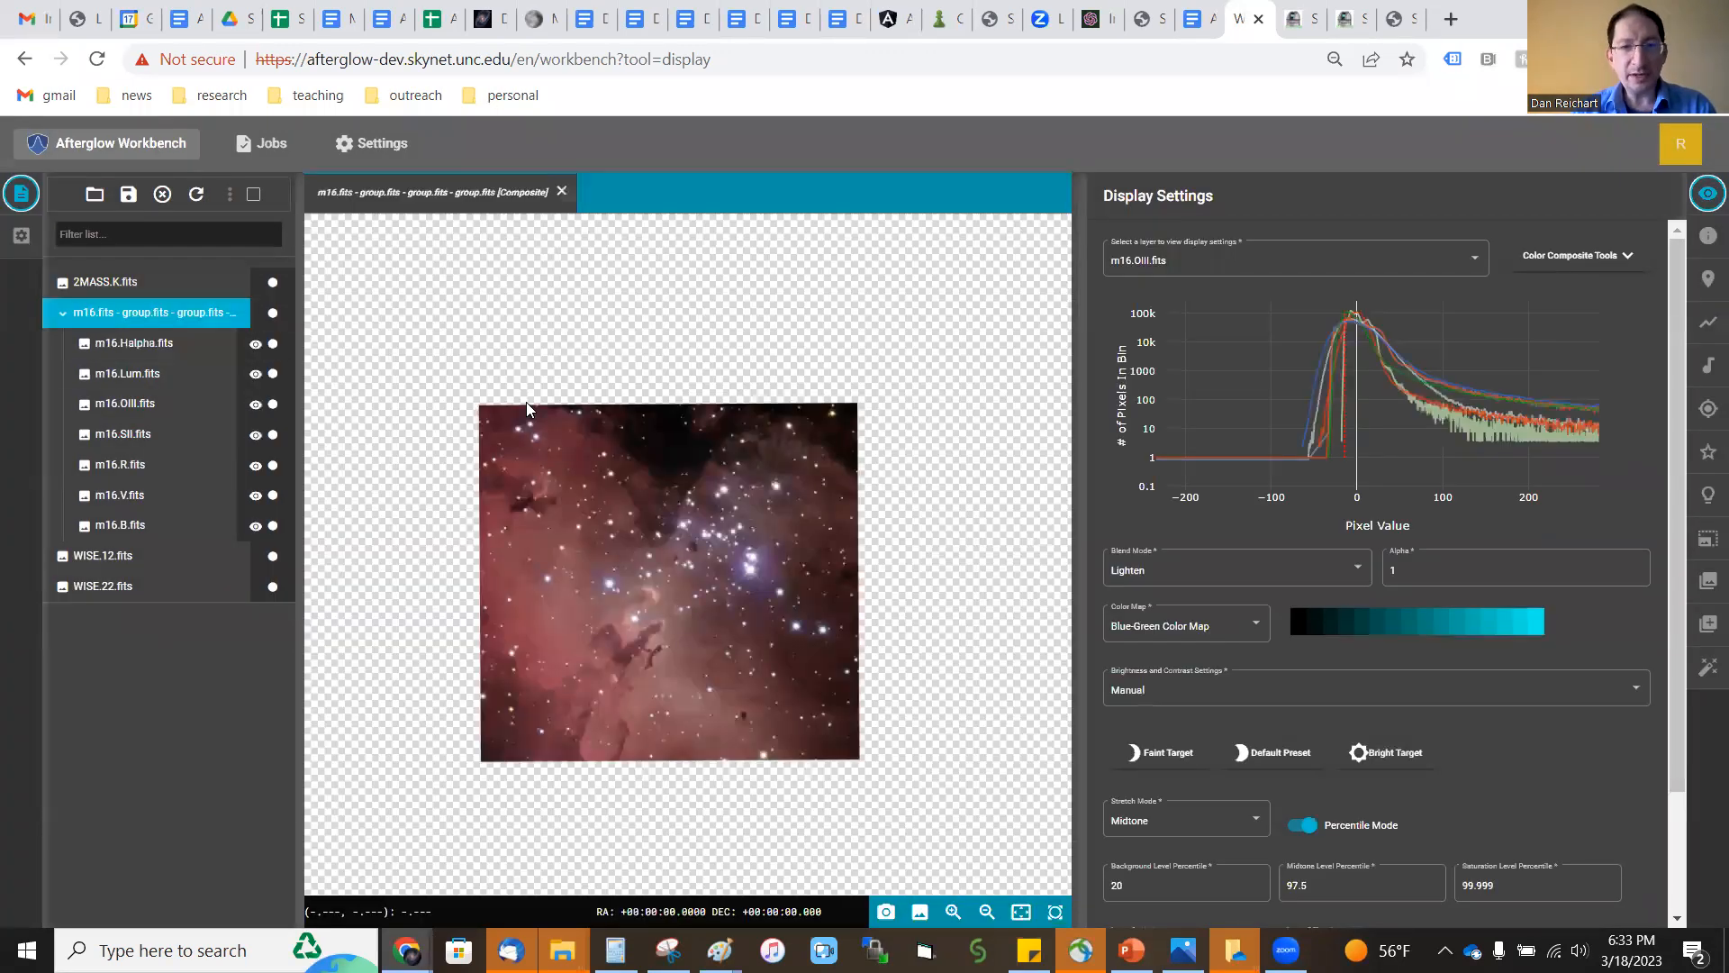
# Compare the WISE.12.fits, WISE.22.fits and 2MASS.K.fits images, and examine the bright cores of both WISE images up close for missing pixels.
pyautogui.click(129, 286)
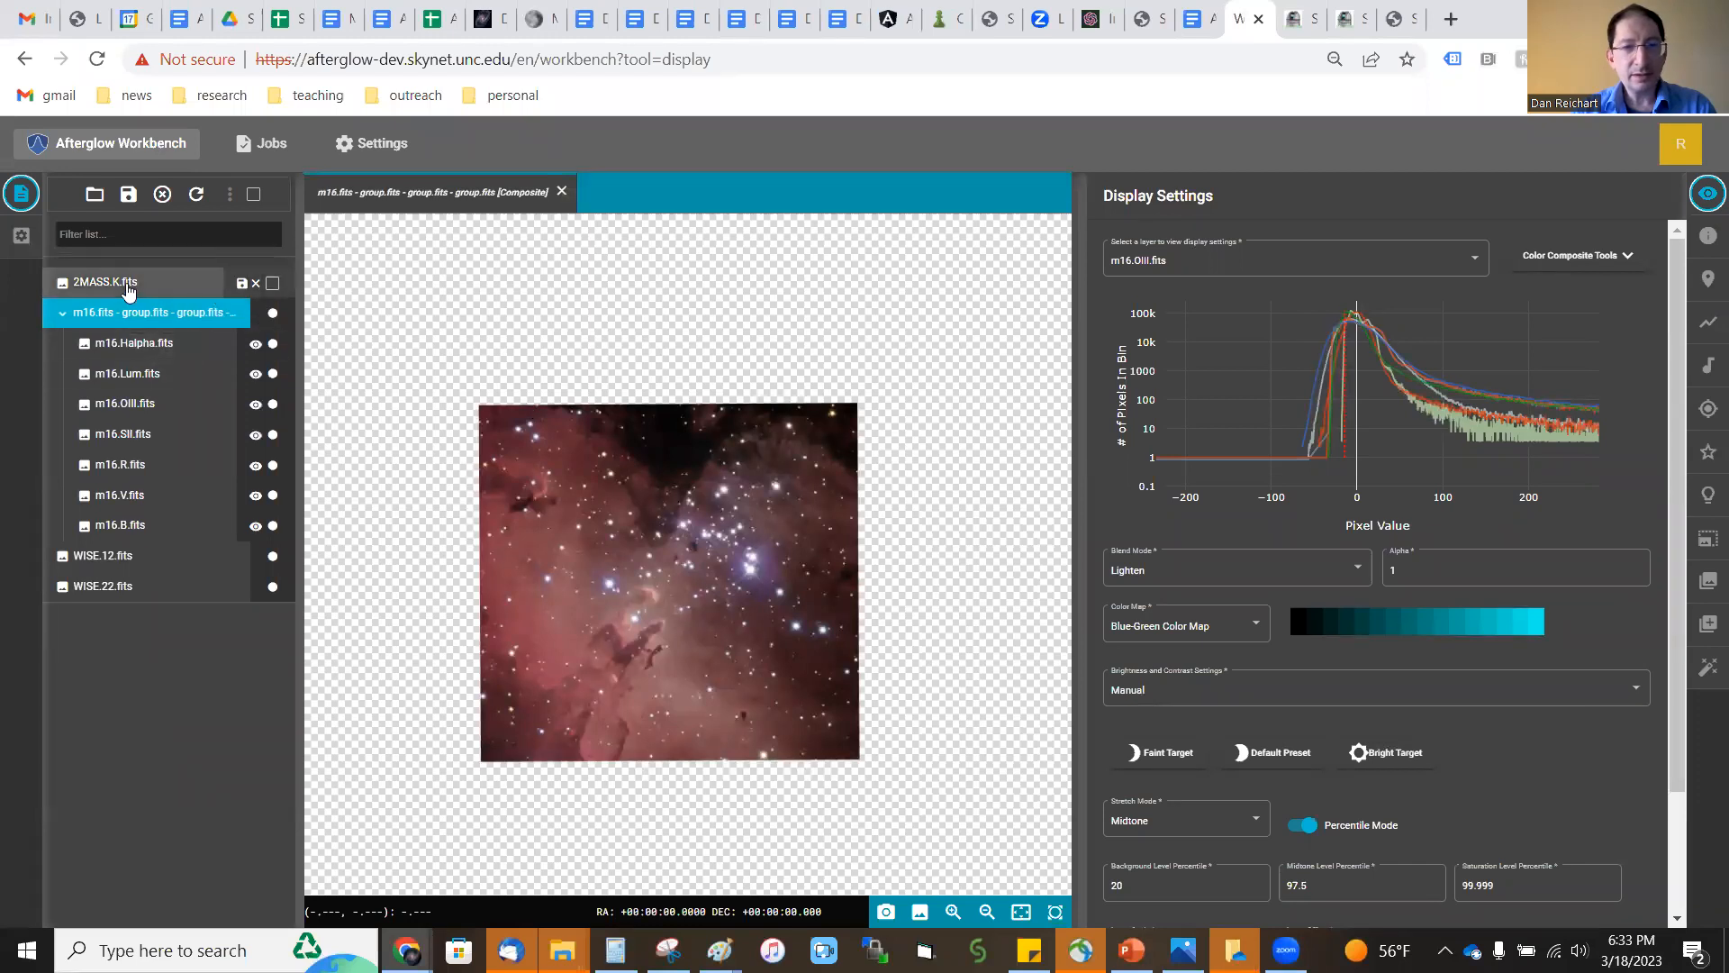
pyautogui.click(114, 564)
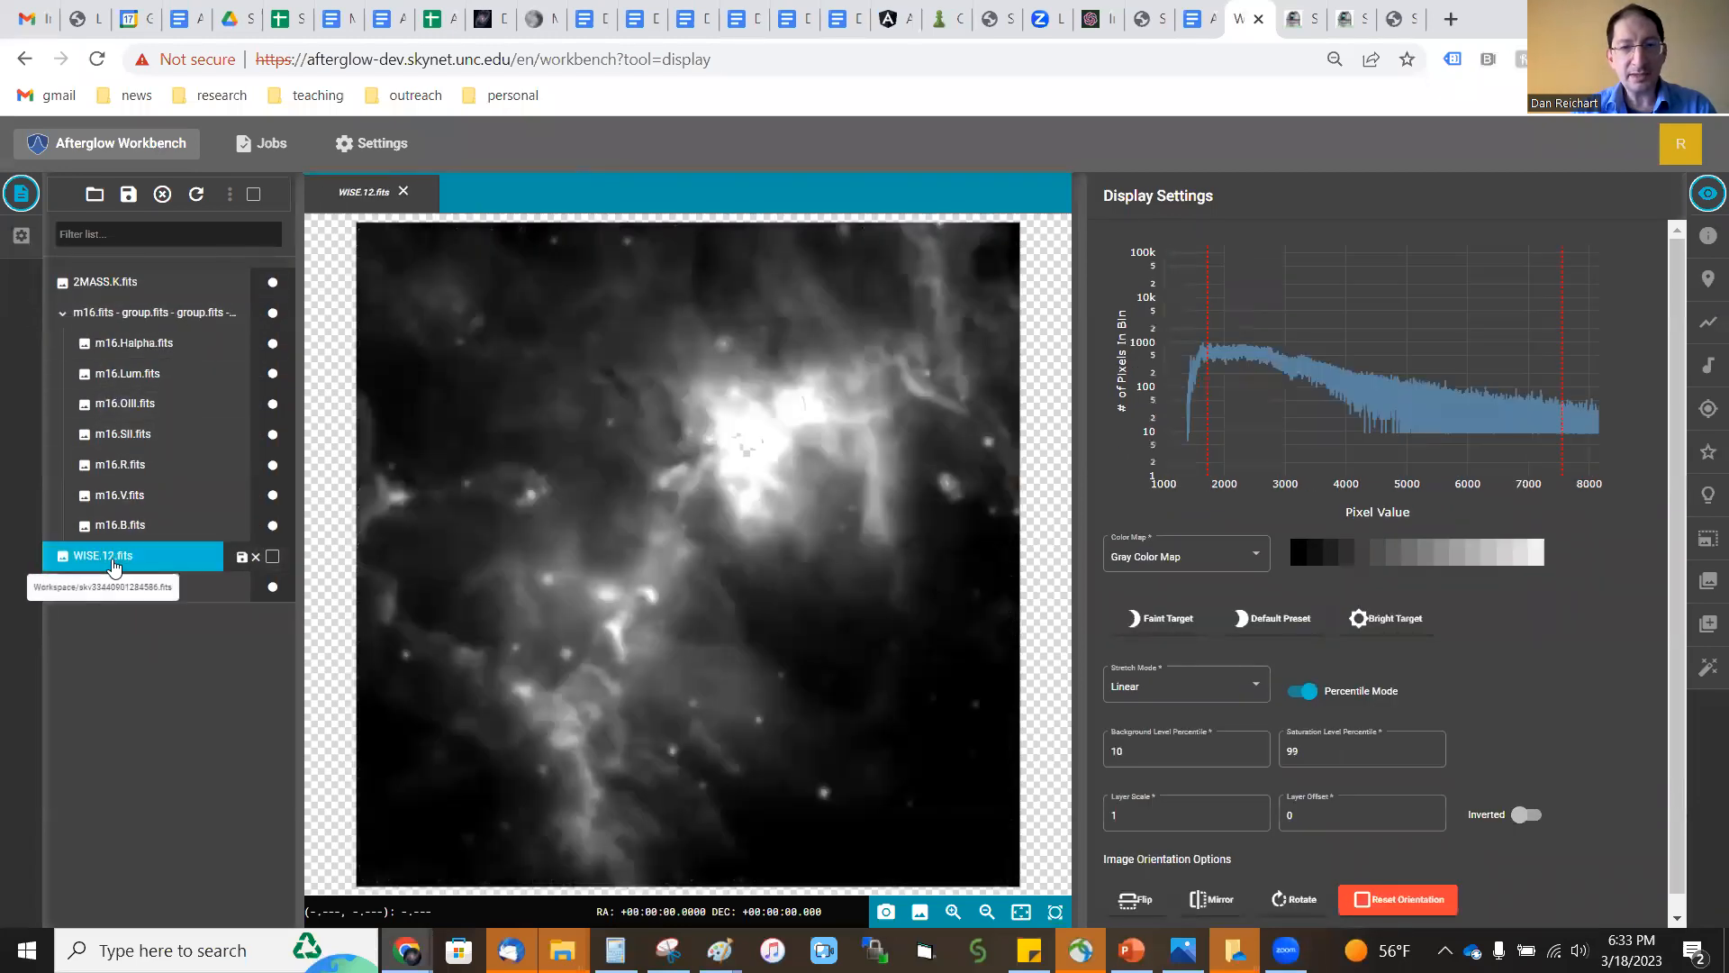
pyautogui.click(112, 594)
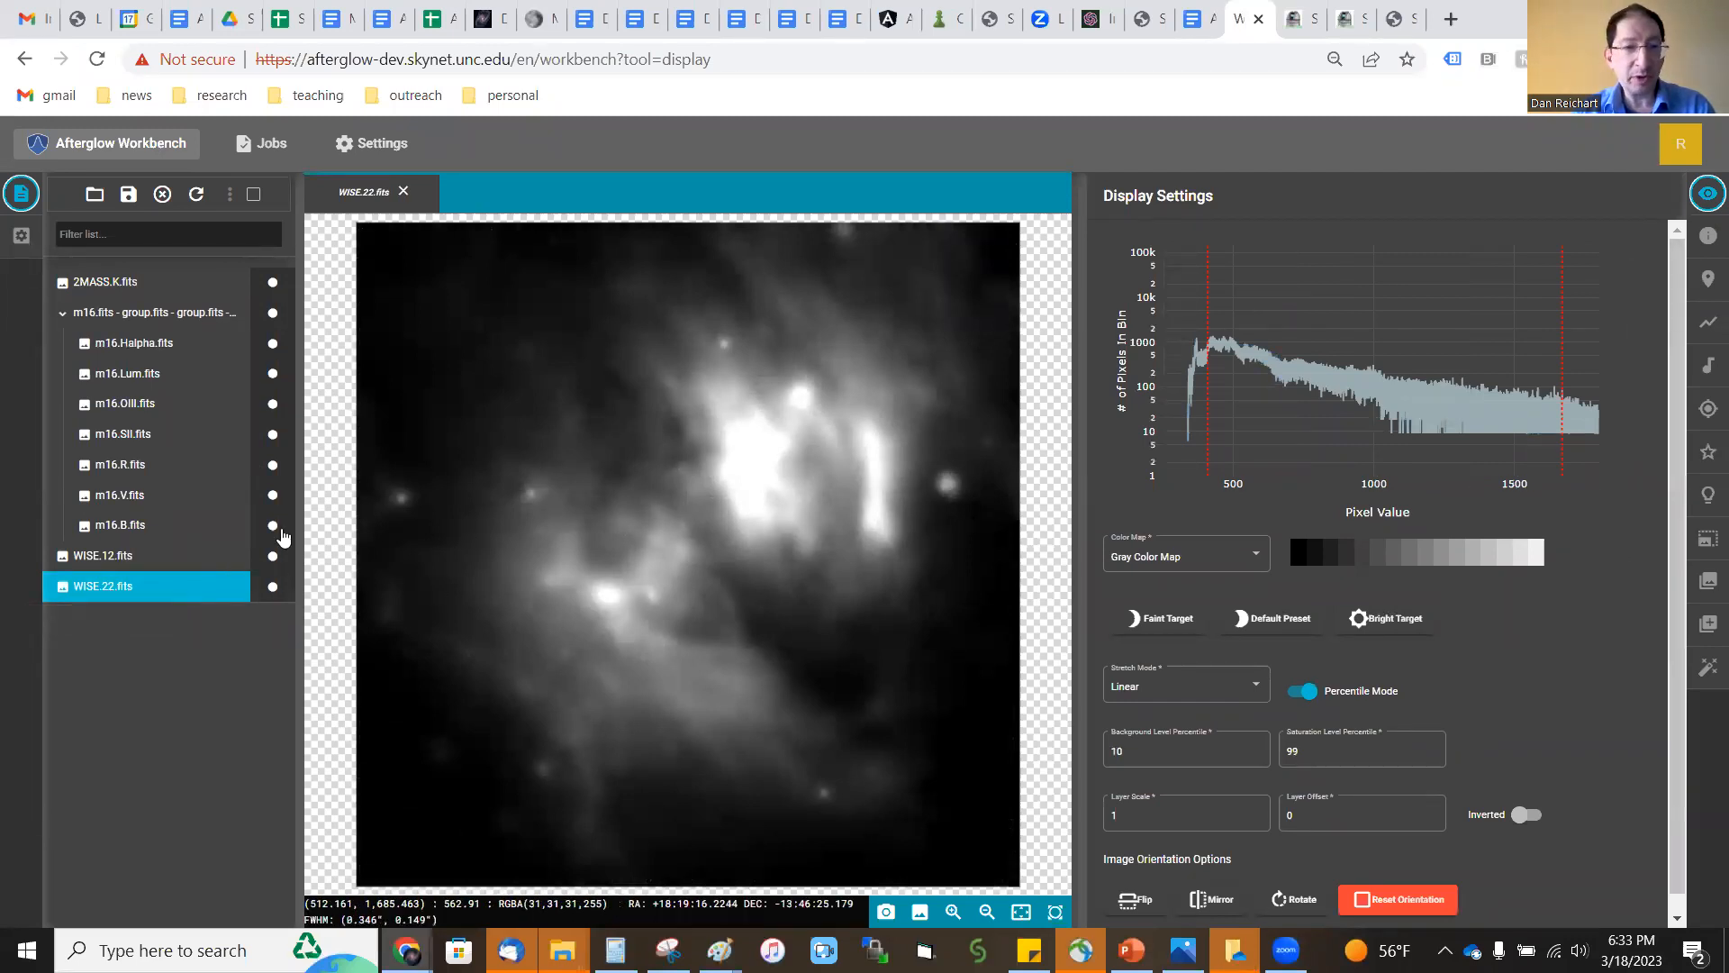
pyautogui.scroll(5, 726, 466)
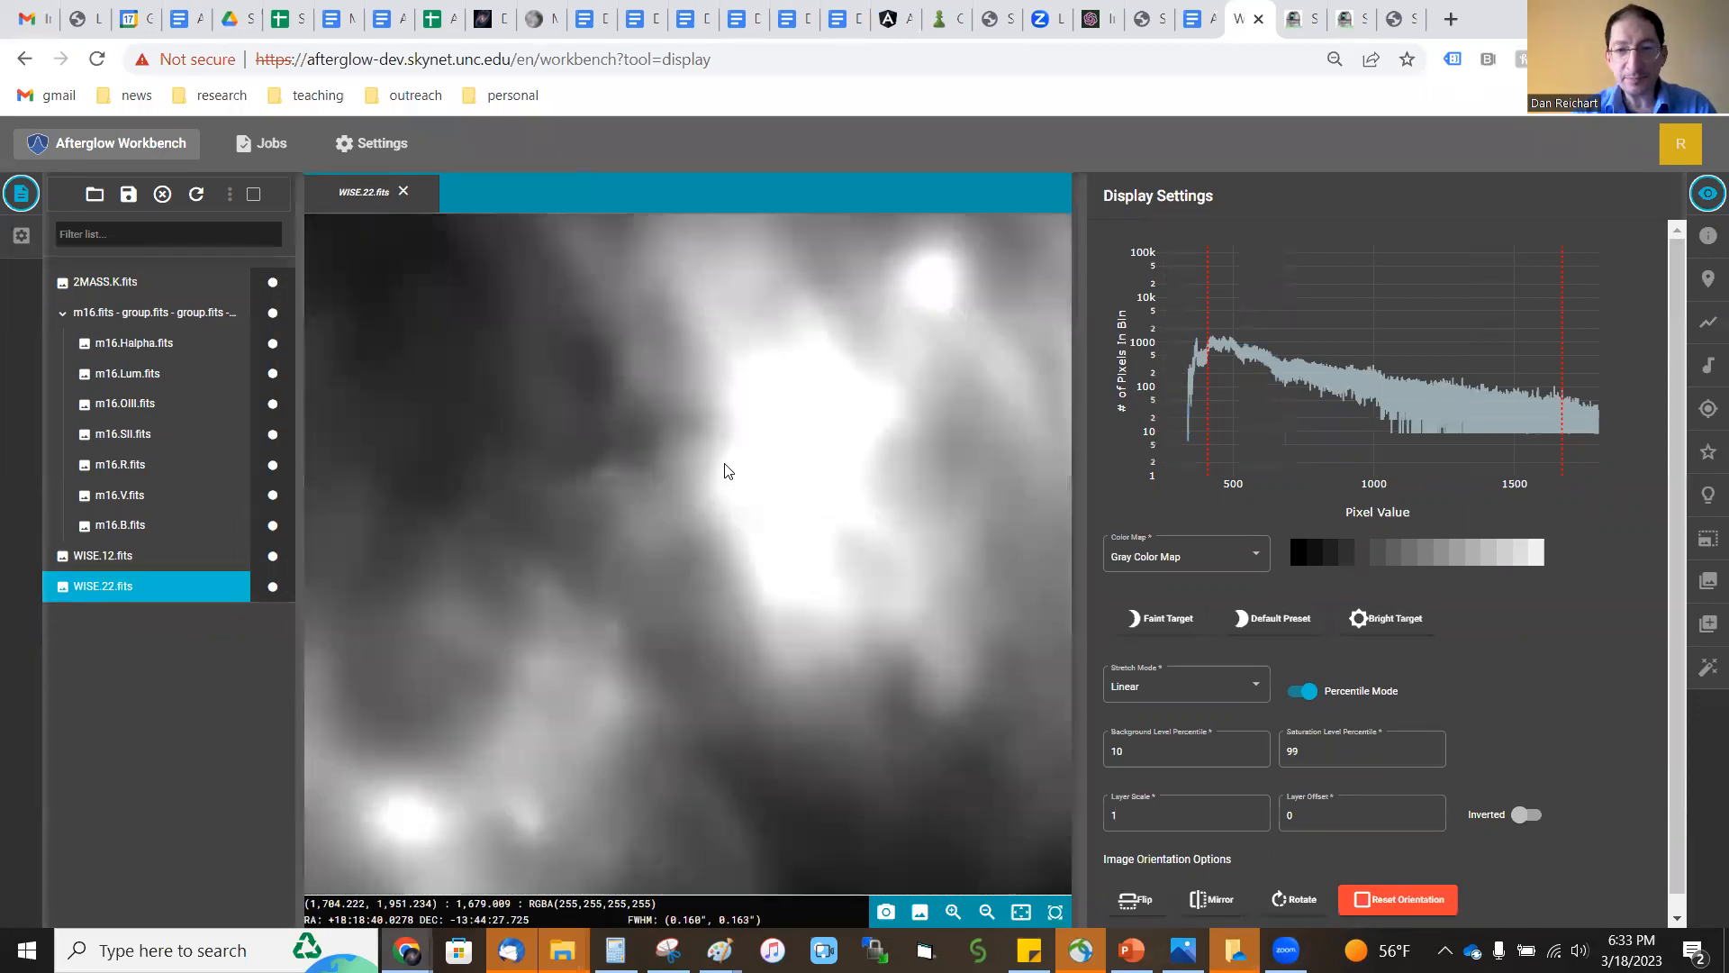
pyautogui.scroll(-6, 725, 466)
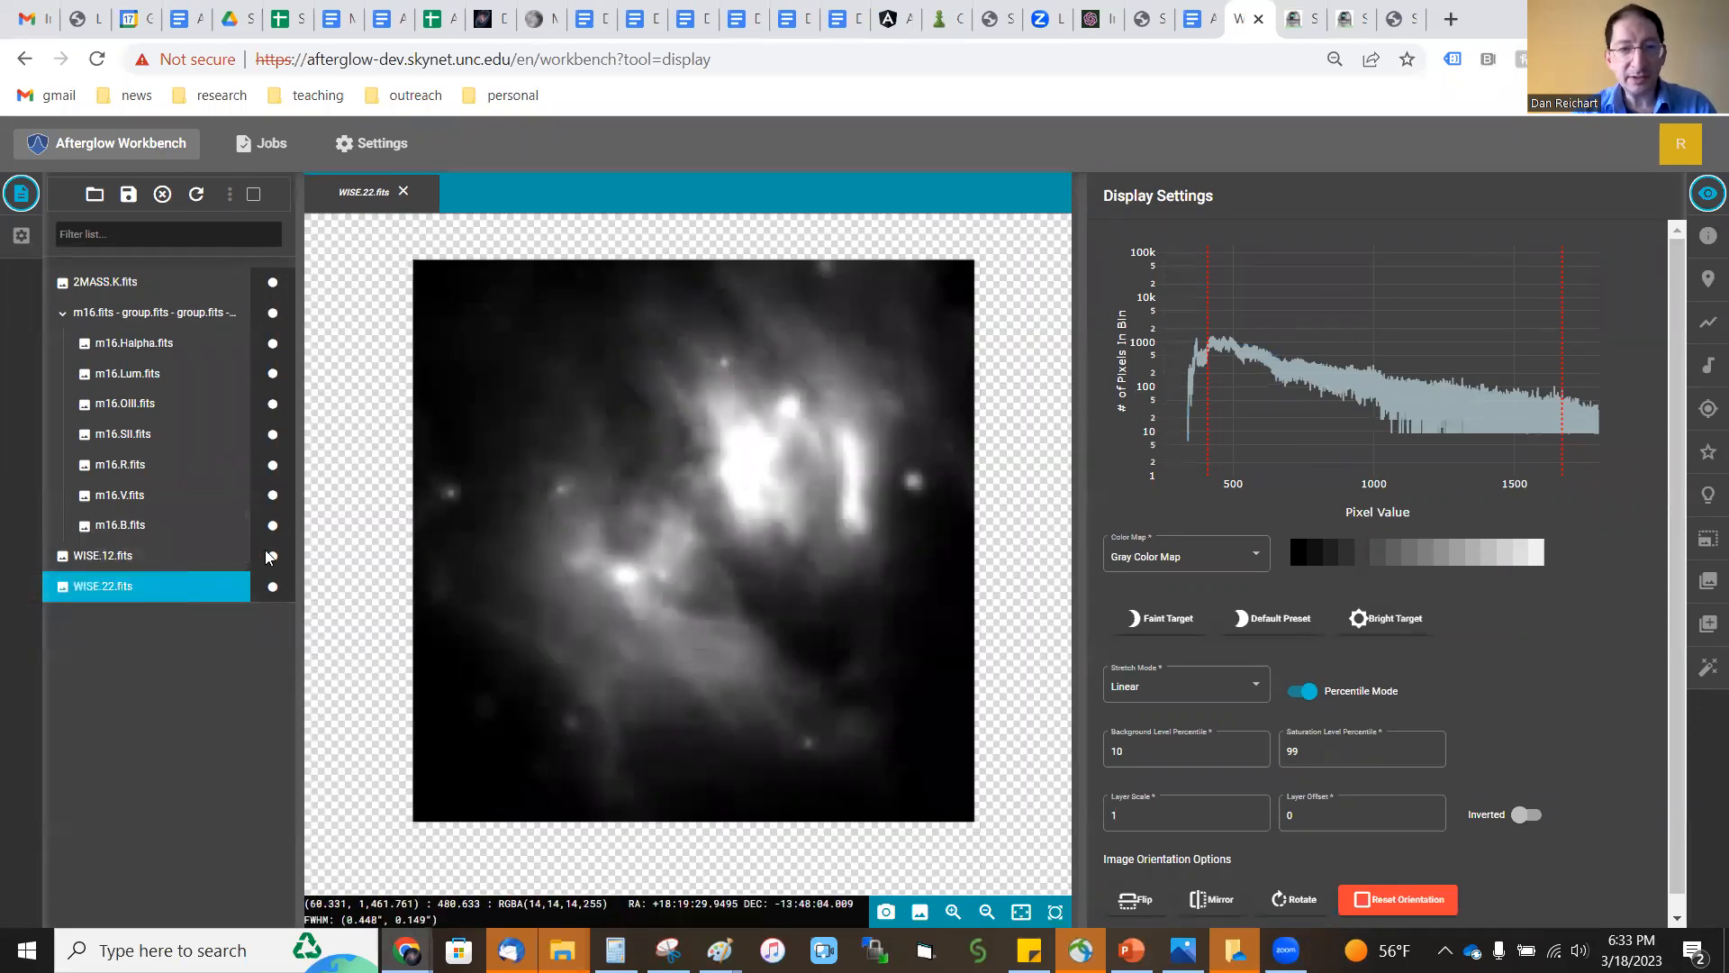
pyautogui.click(97, 283)
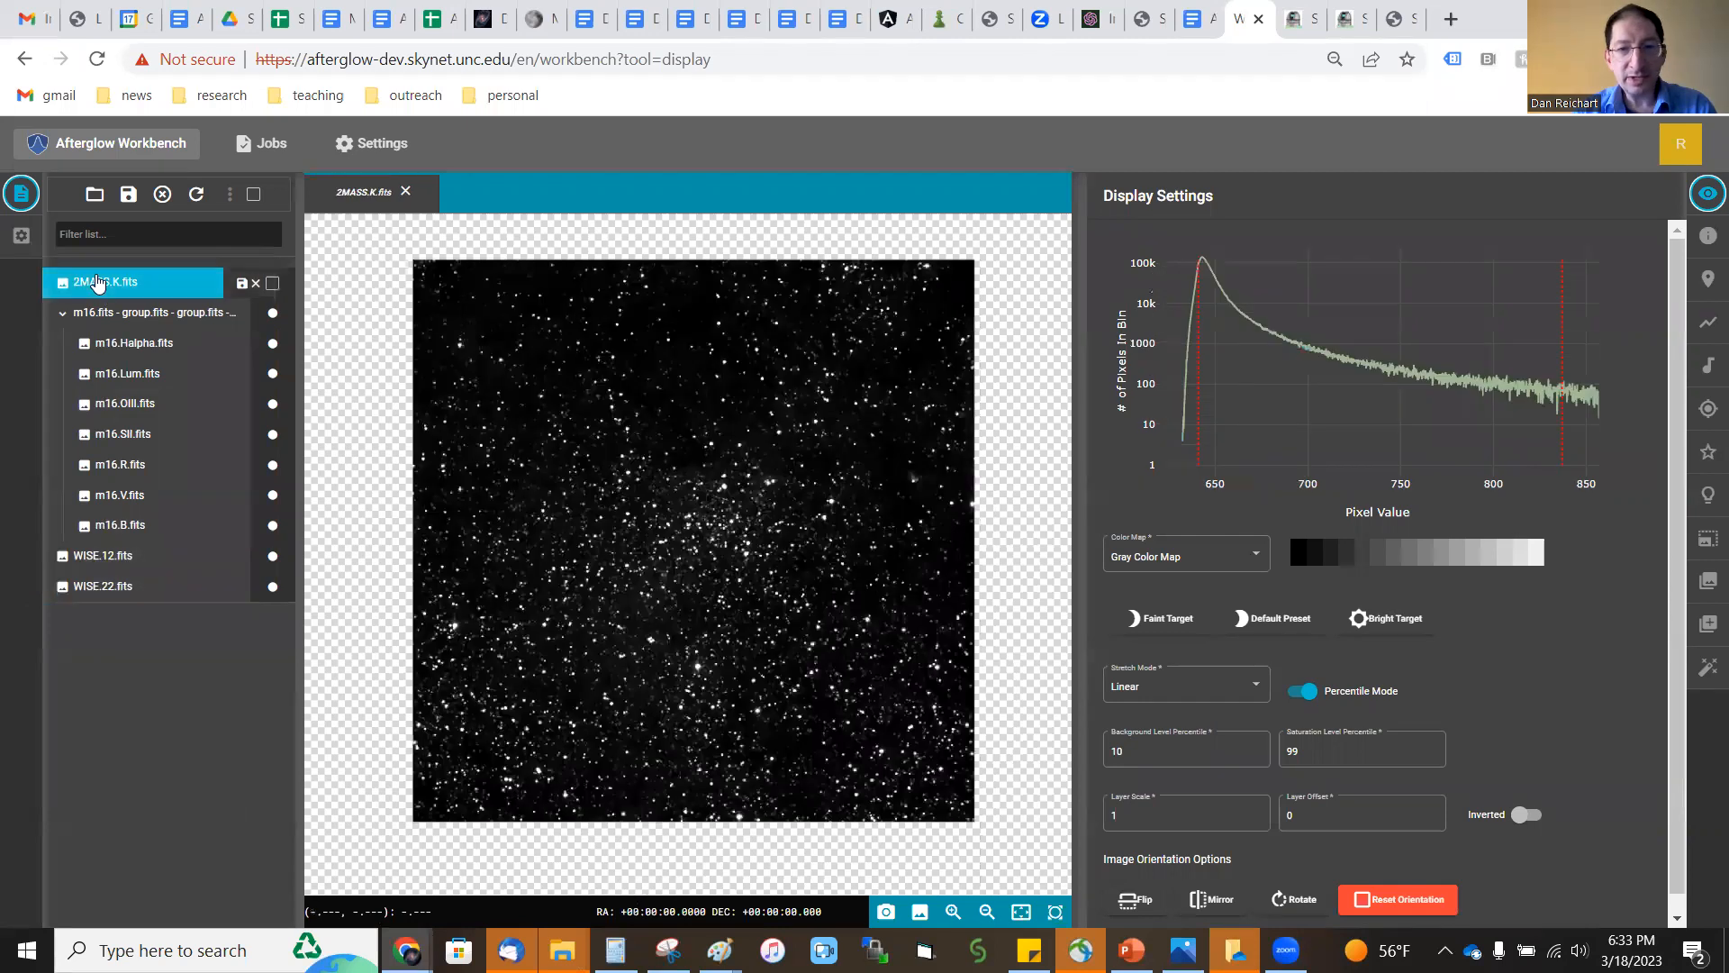
pyautogui.click(106, 555)
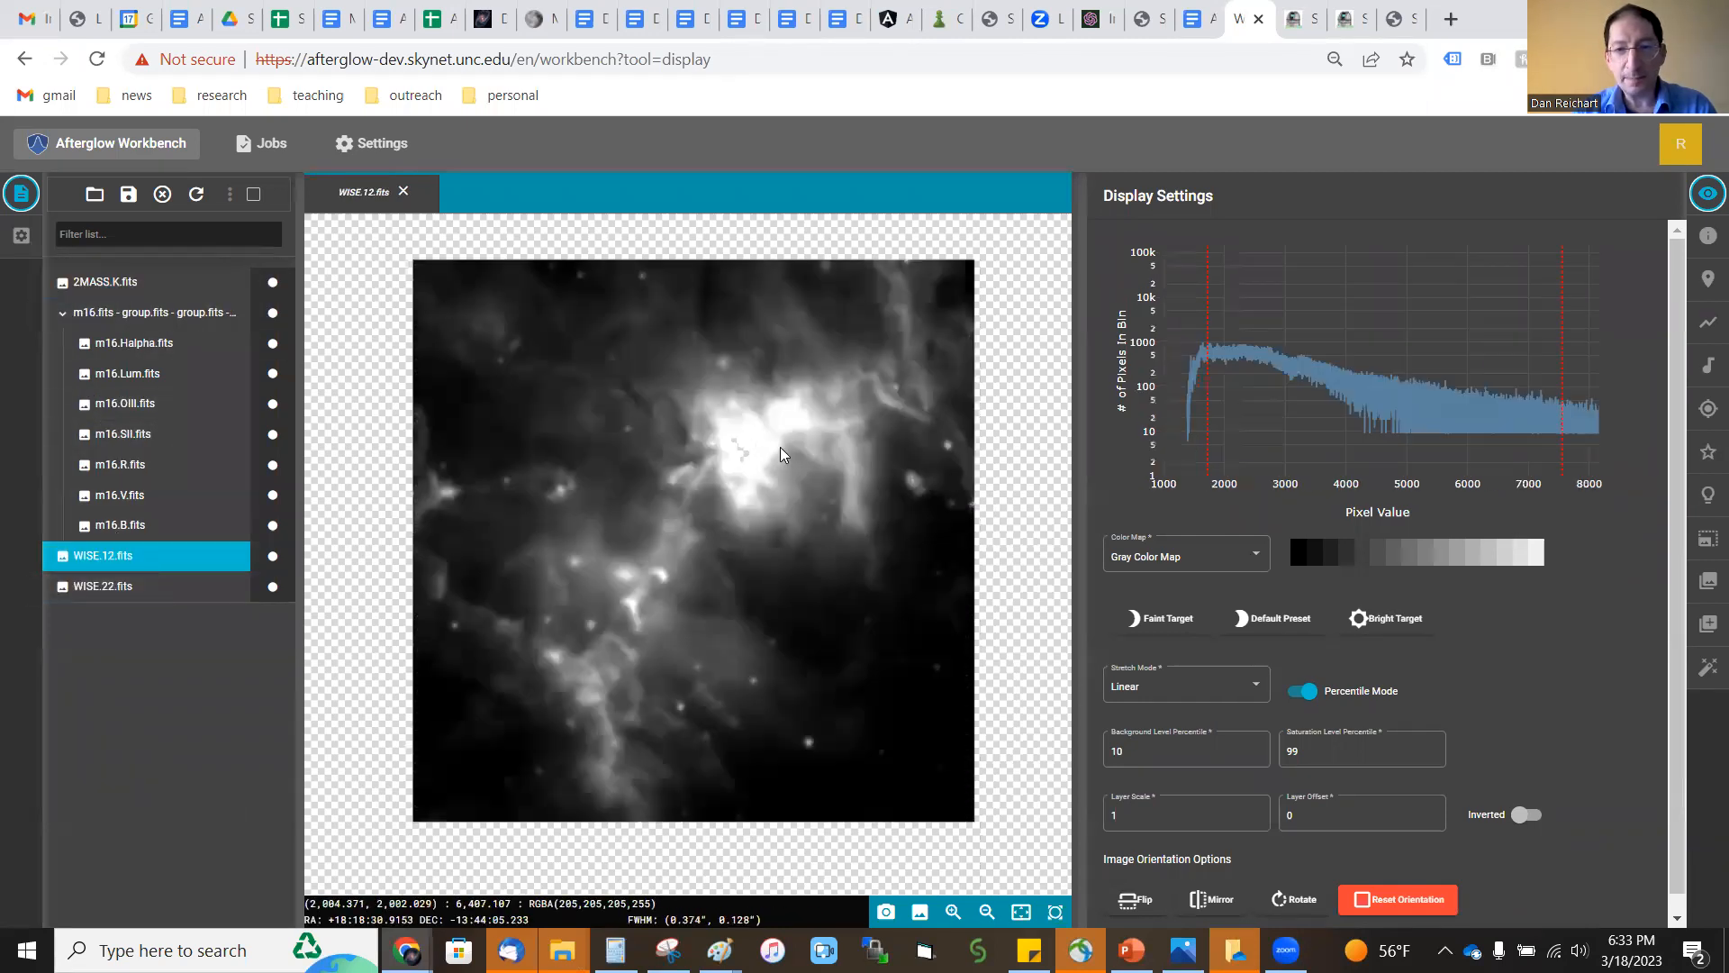
pyautogui.scroll(6, 748, 452)
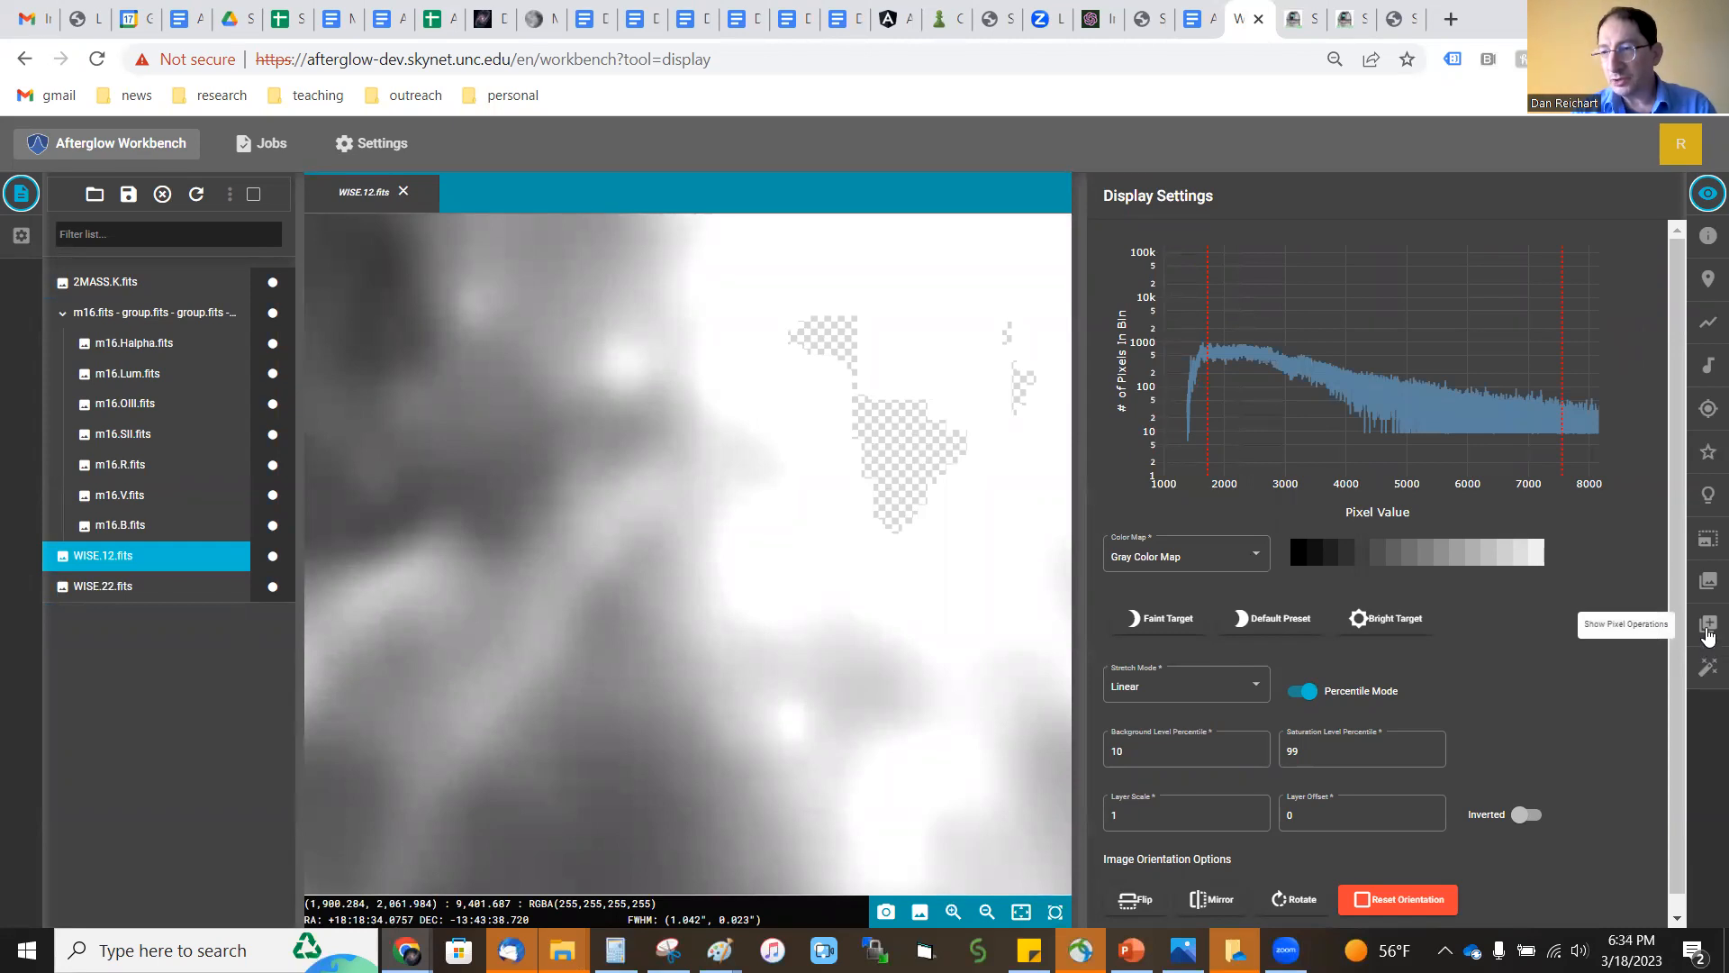
# Fill the blank core pixels of WISE.12.fits using the advanced pixel operation img.filled(img.max()), and inspect the core up close.
pyautogui.click(1707, 633)
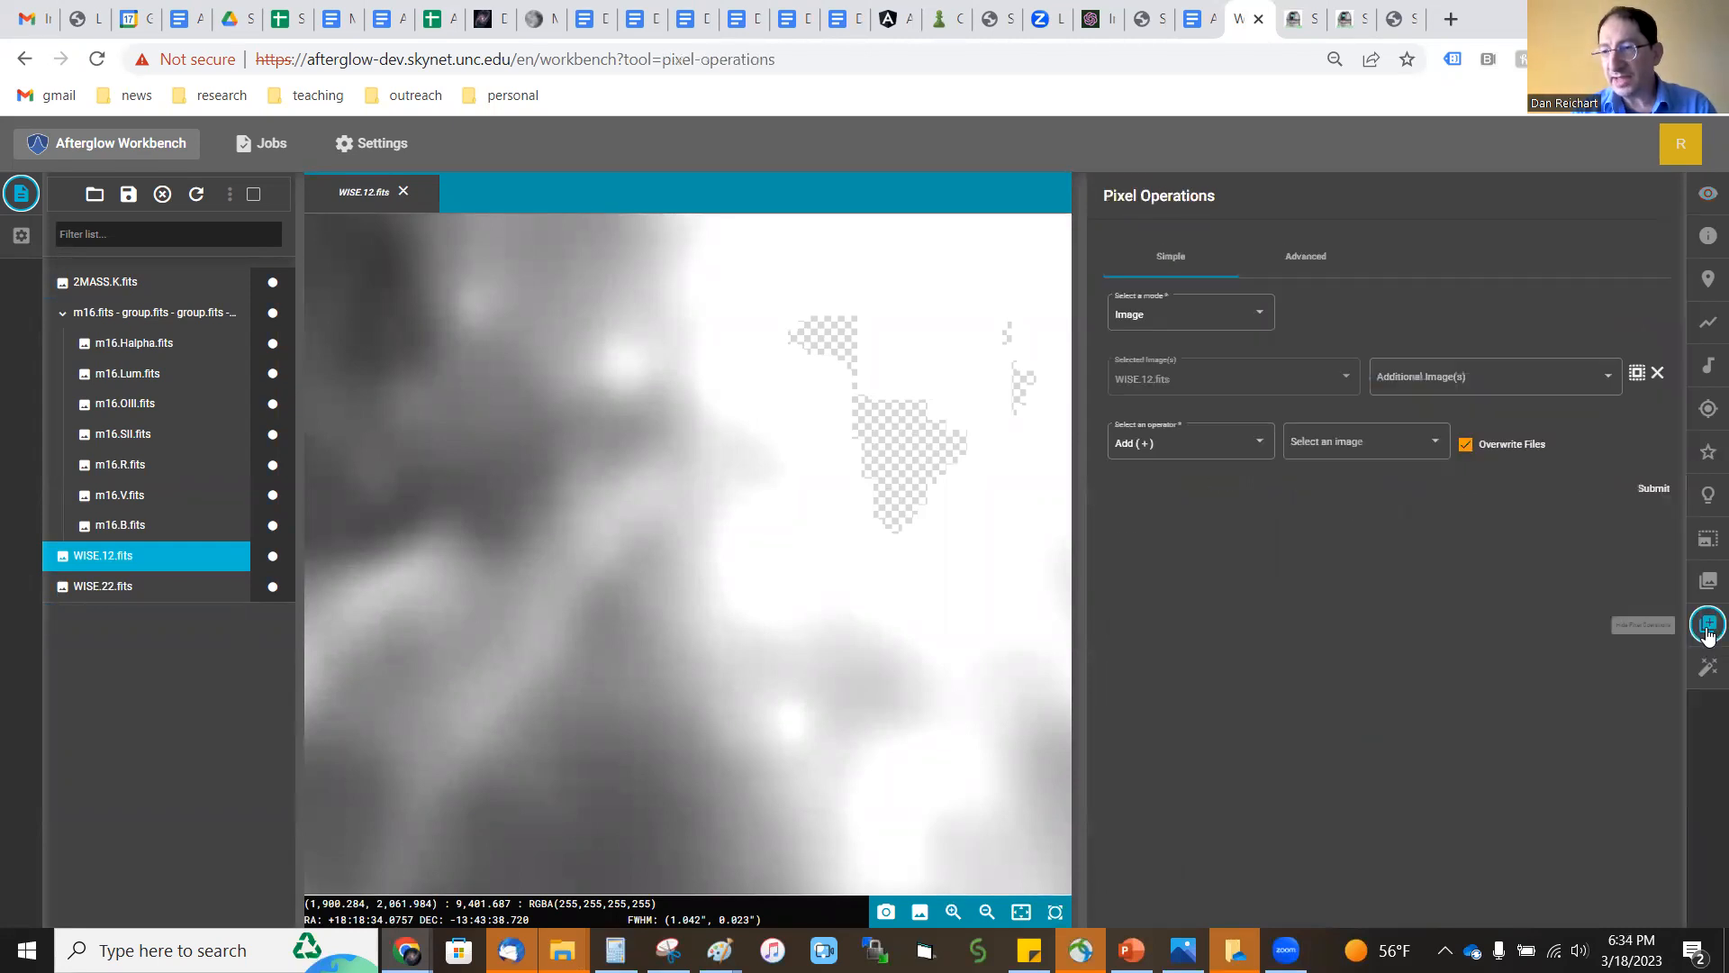
pyautogui.click(1308, 257)
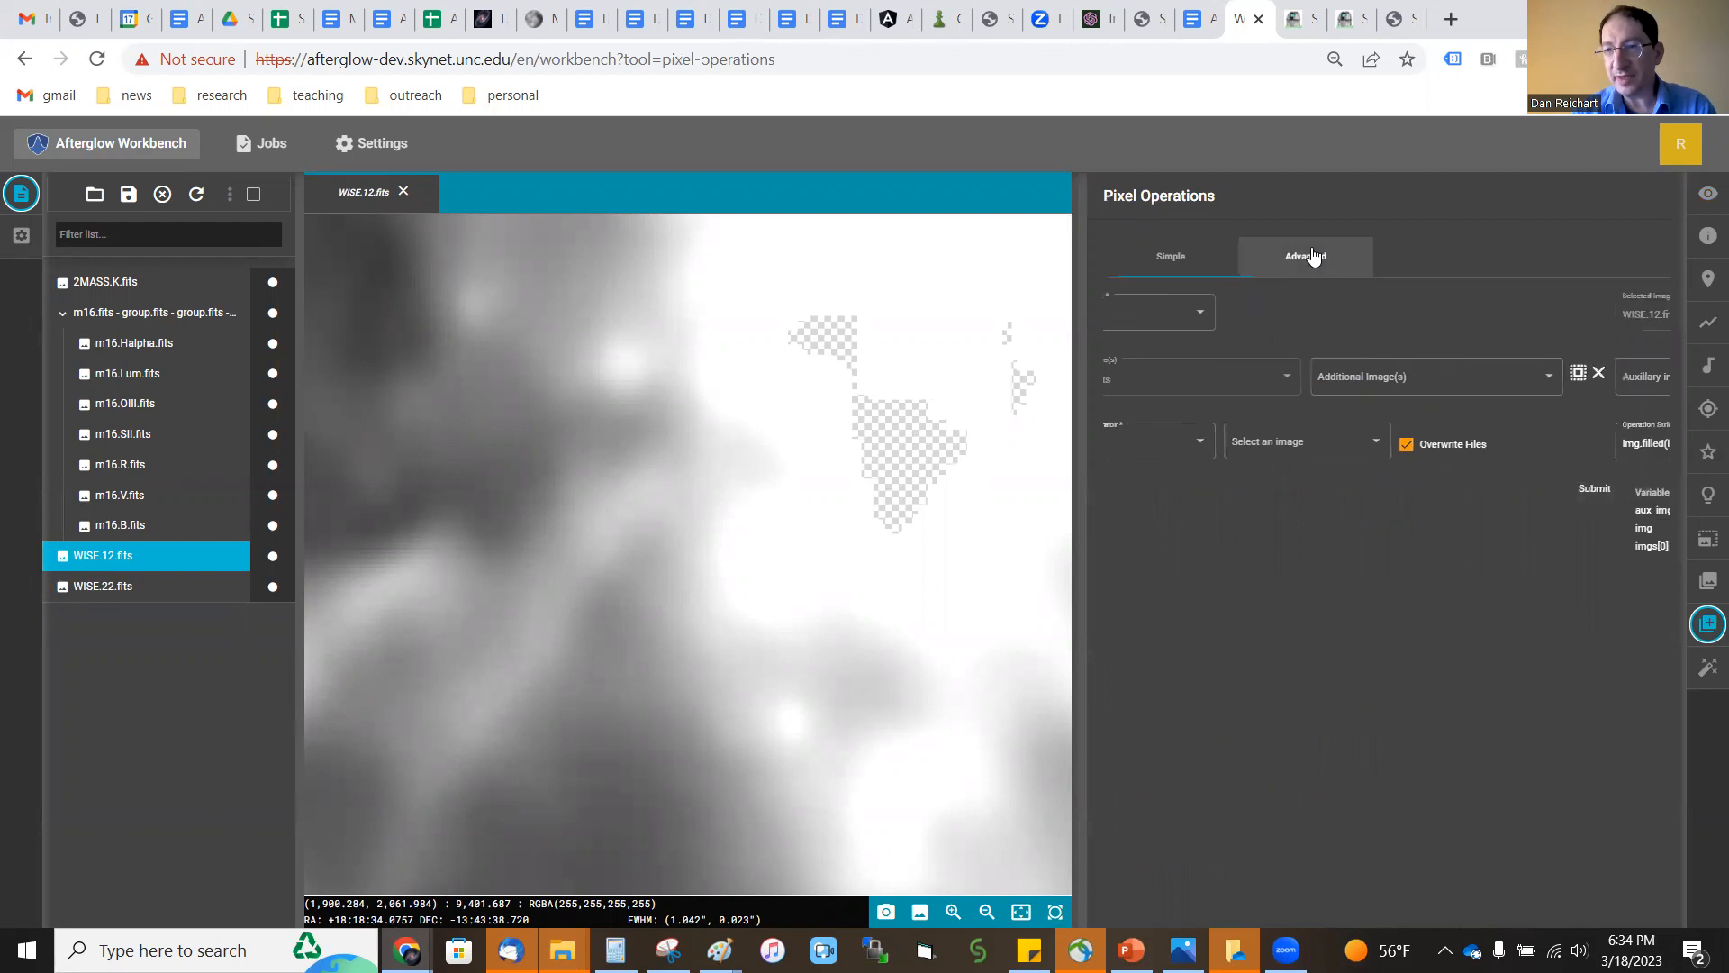
pyautogui.click(1178, 456)
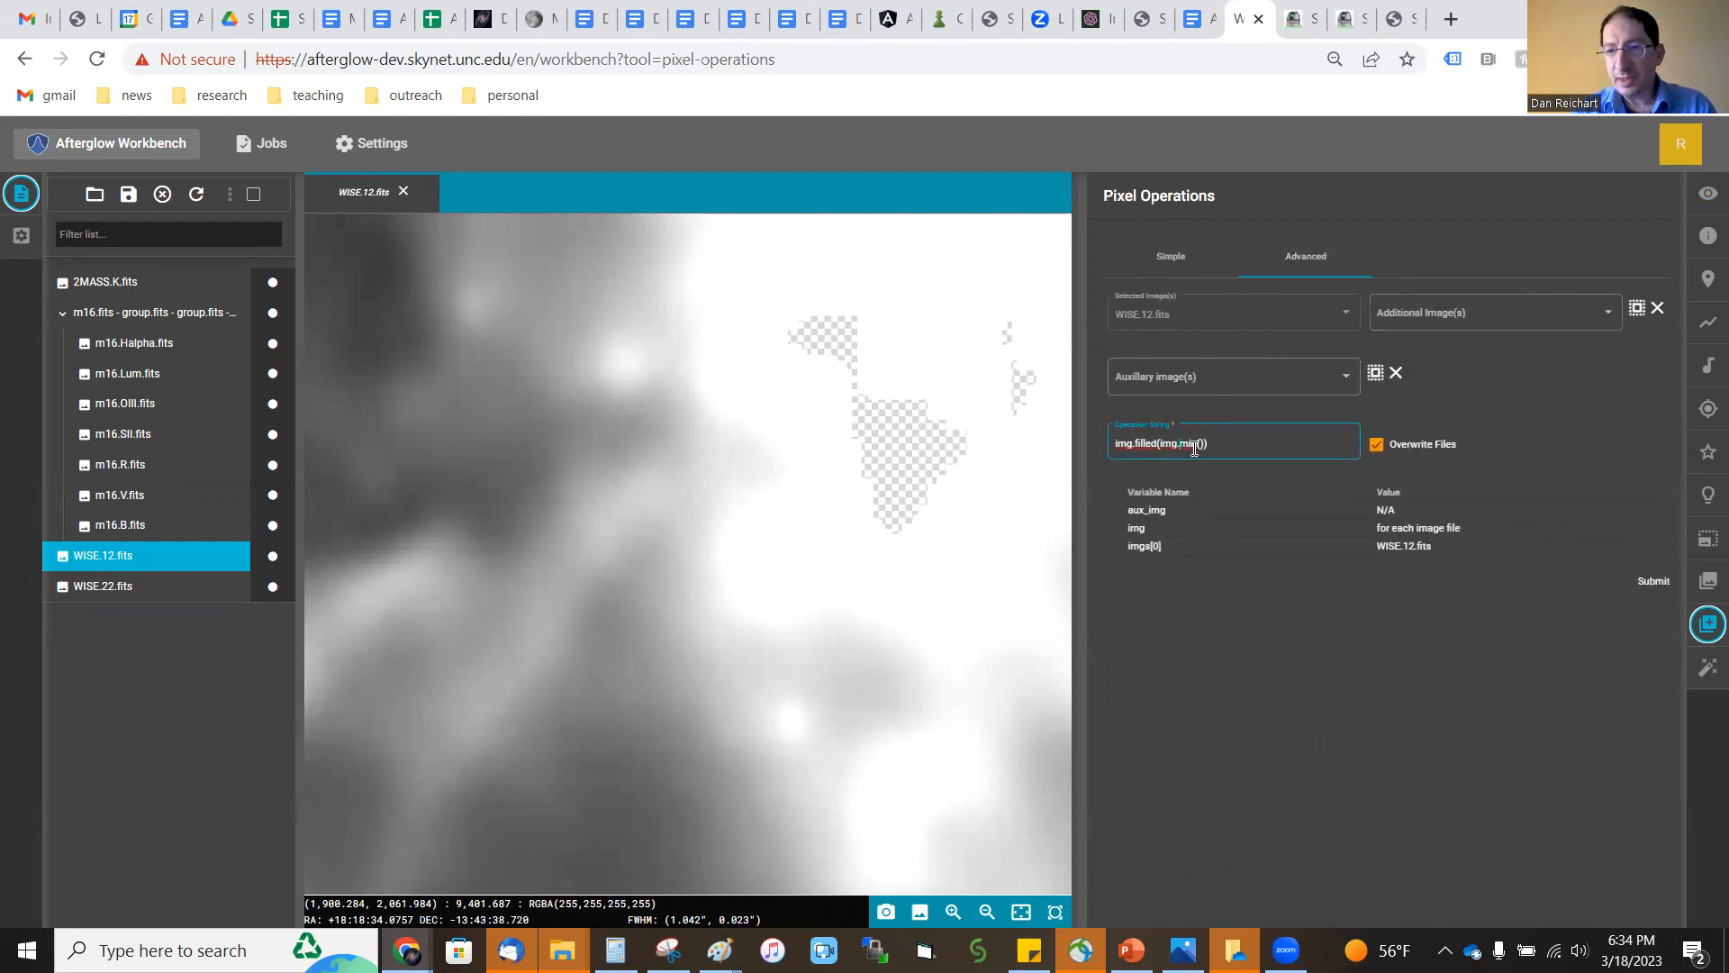
pyautogui.scroll(-2, 878, 457)
pyautogui.scroll(6, 881, 461)
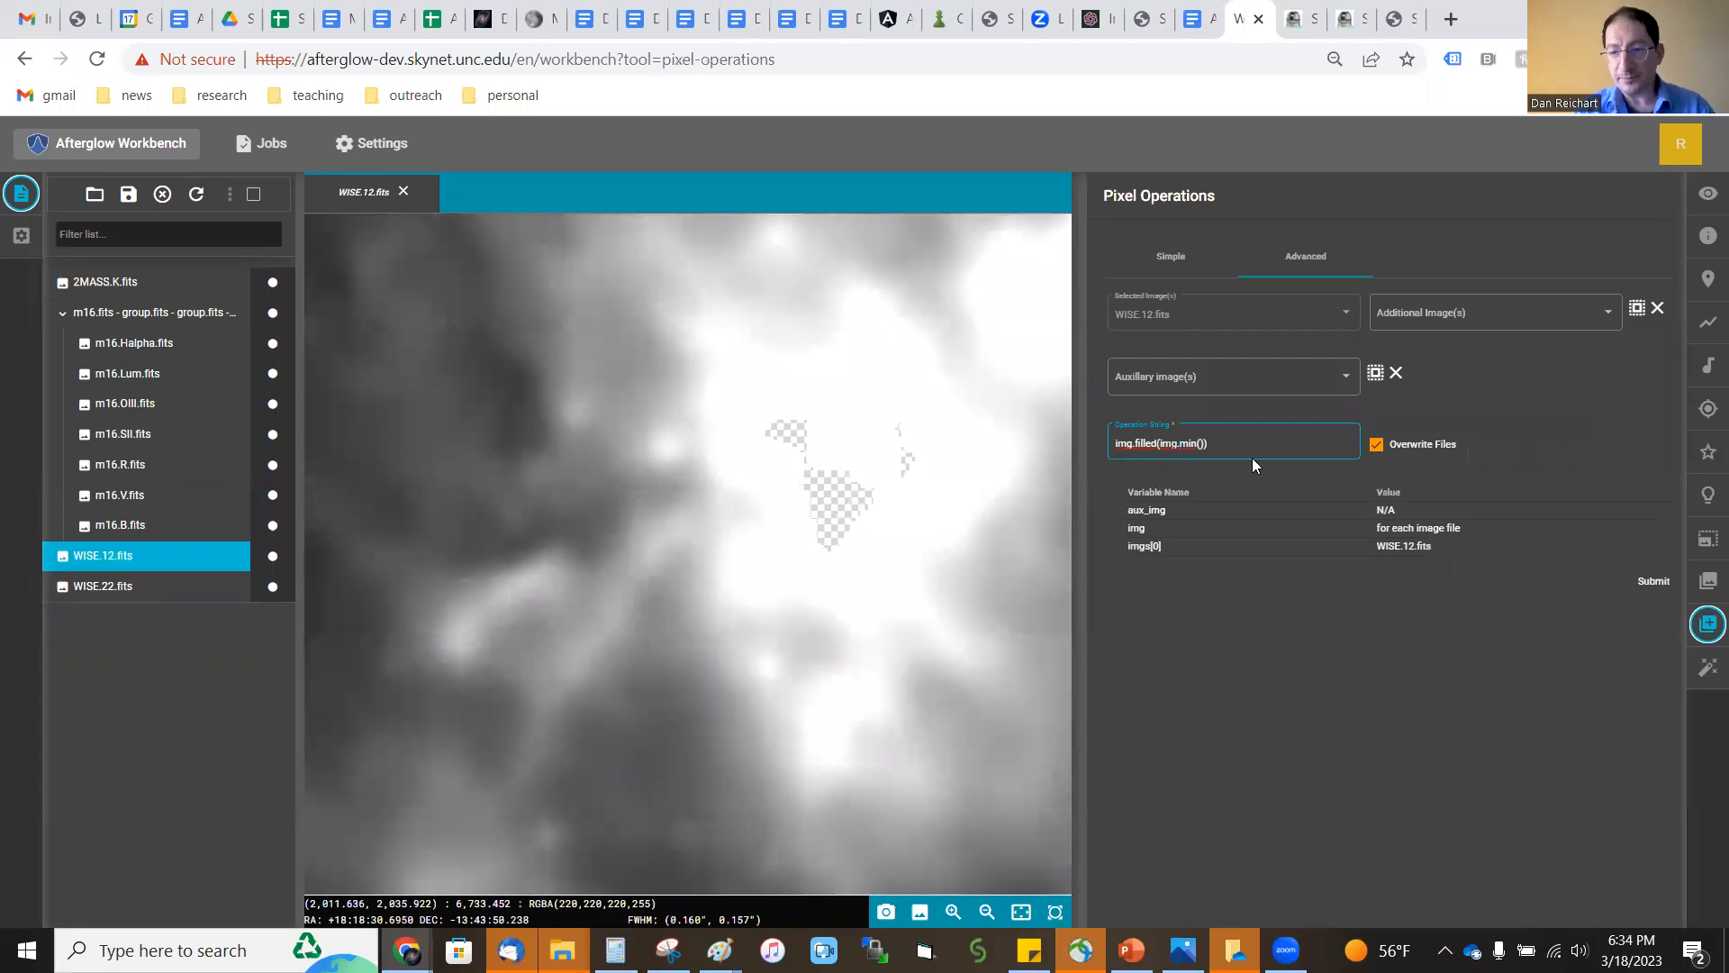
pyautogui.press('BackSpace')
pyautogui.press('BackSpace')
pyautogui.write('ax')
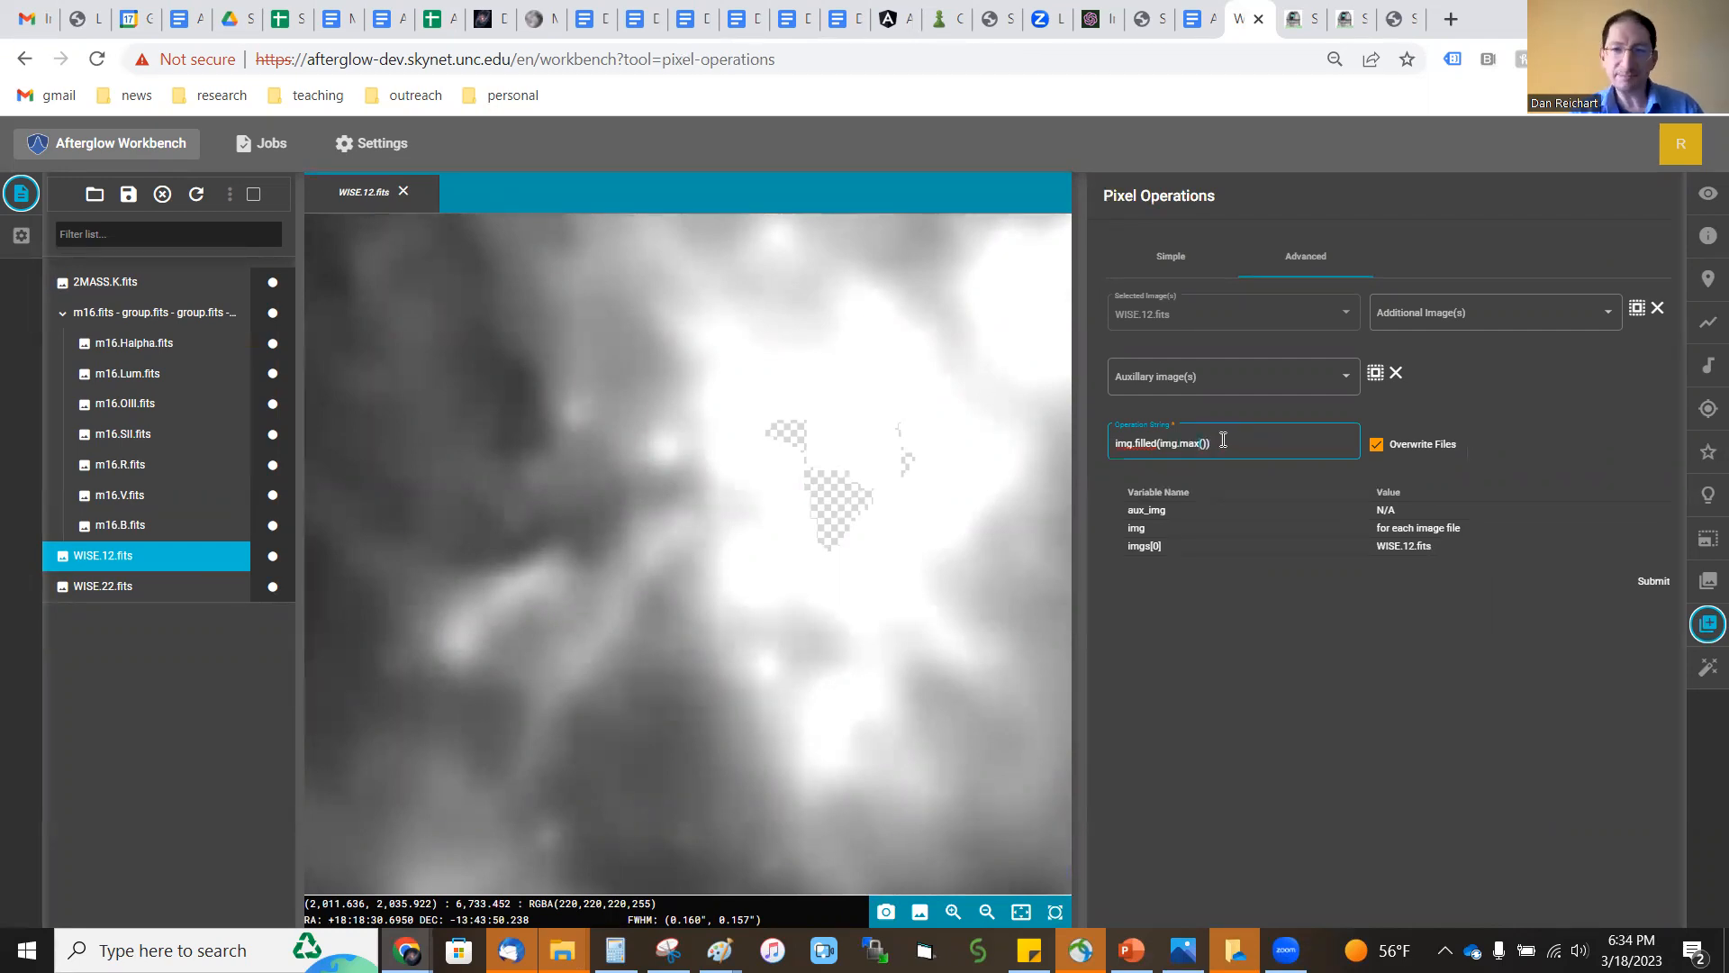
pyautogui.tripleClick(1152, 443)
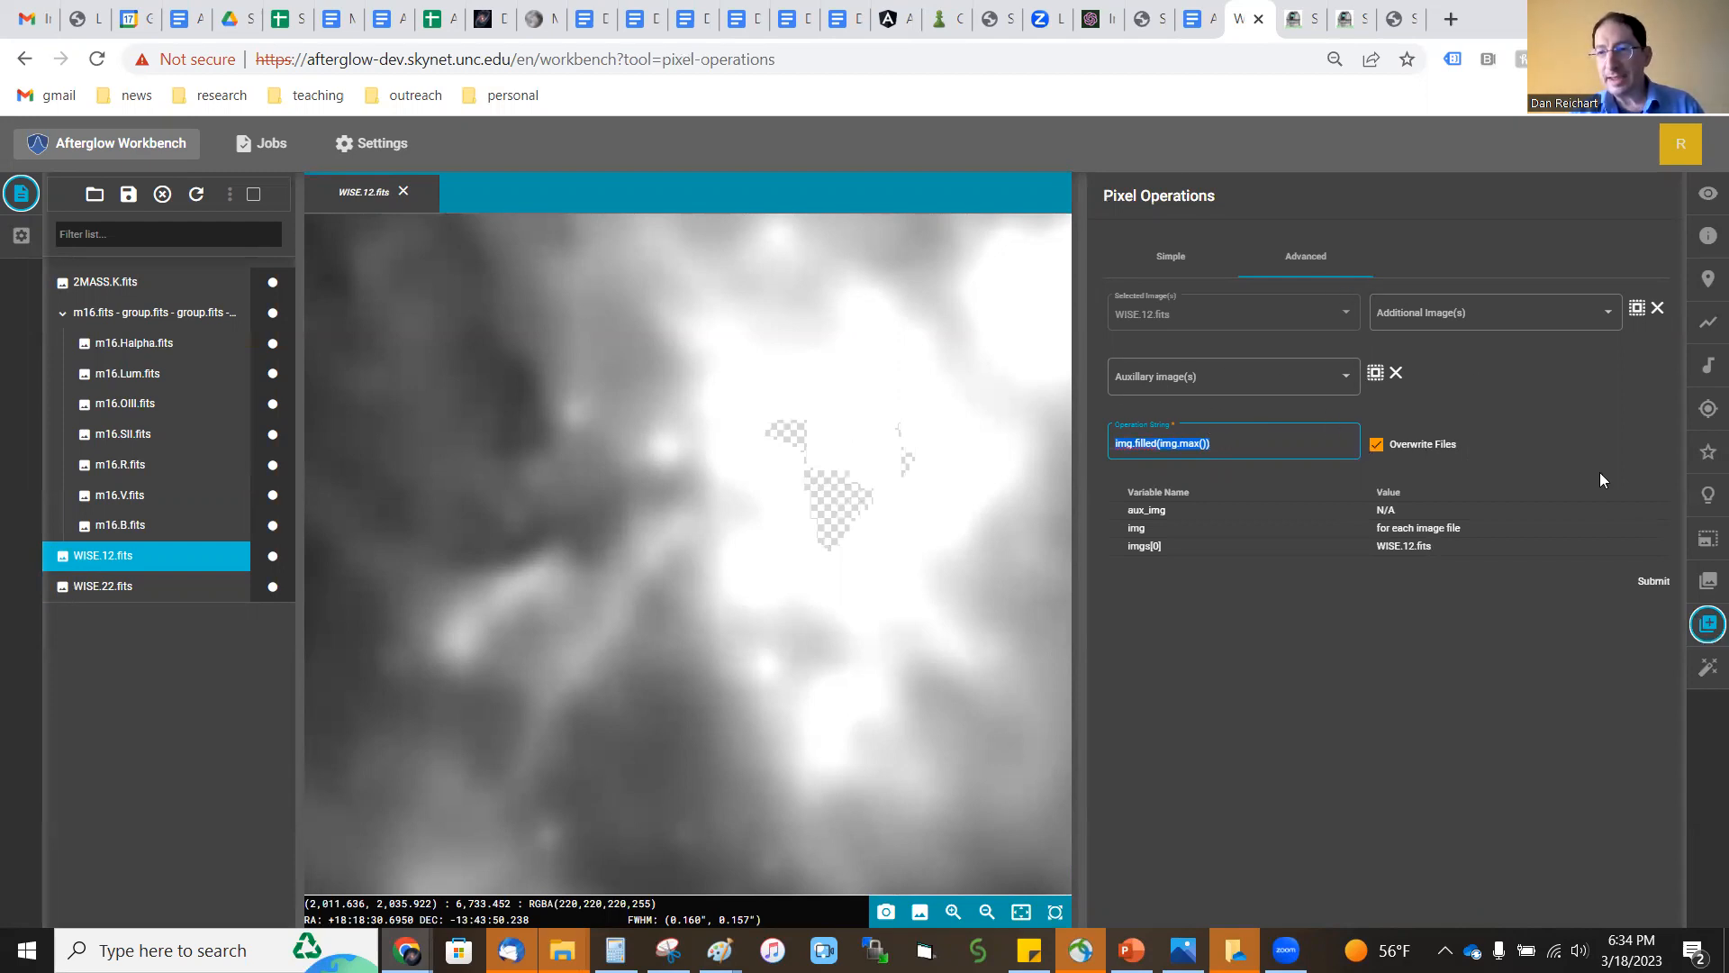
pyautogui.click(1647, 584)
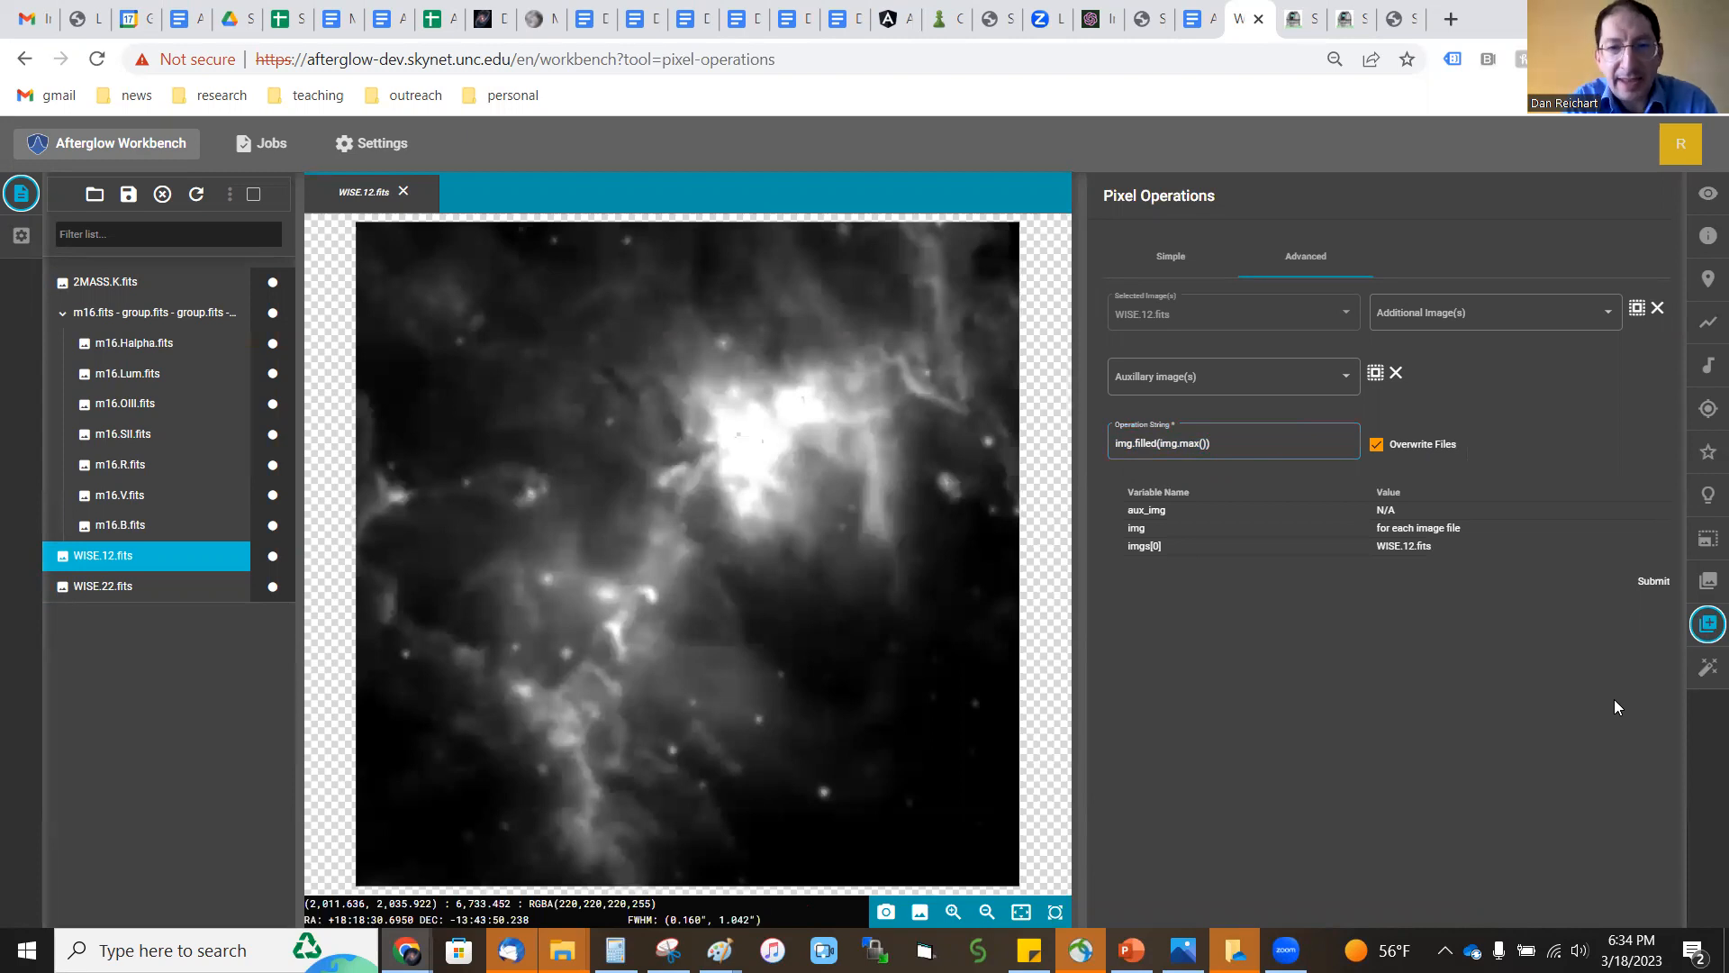
pyautogui.scroll(5, 755, 444)
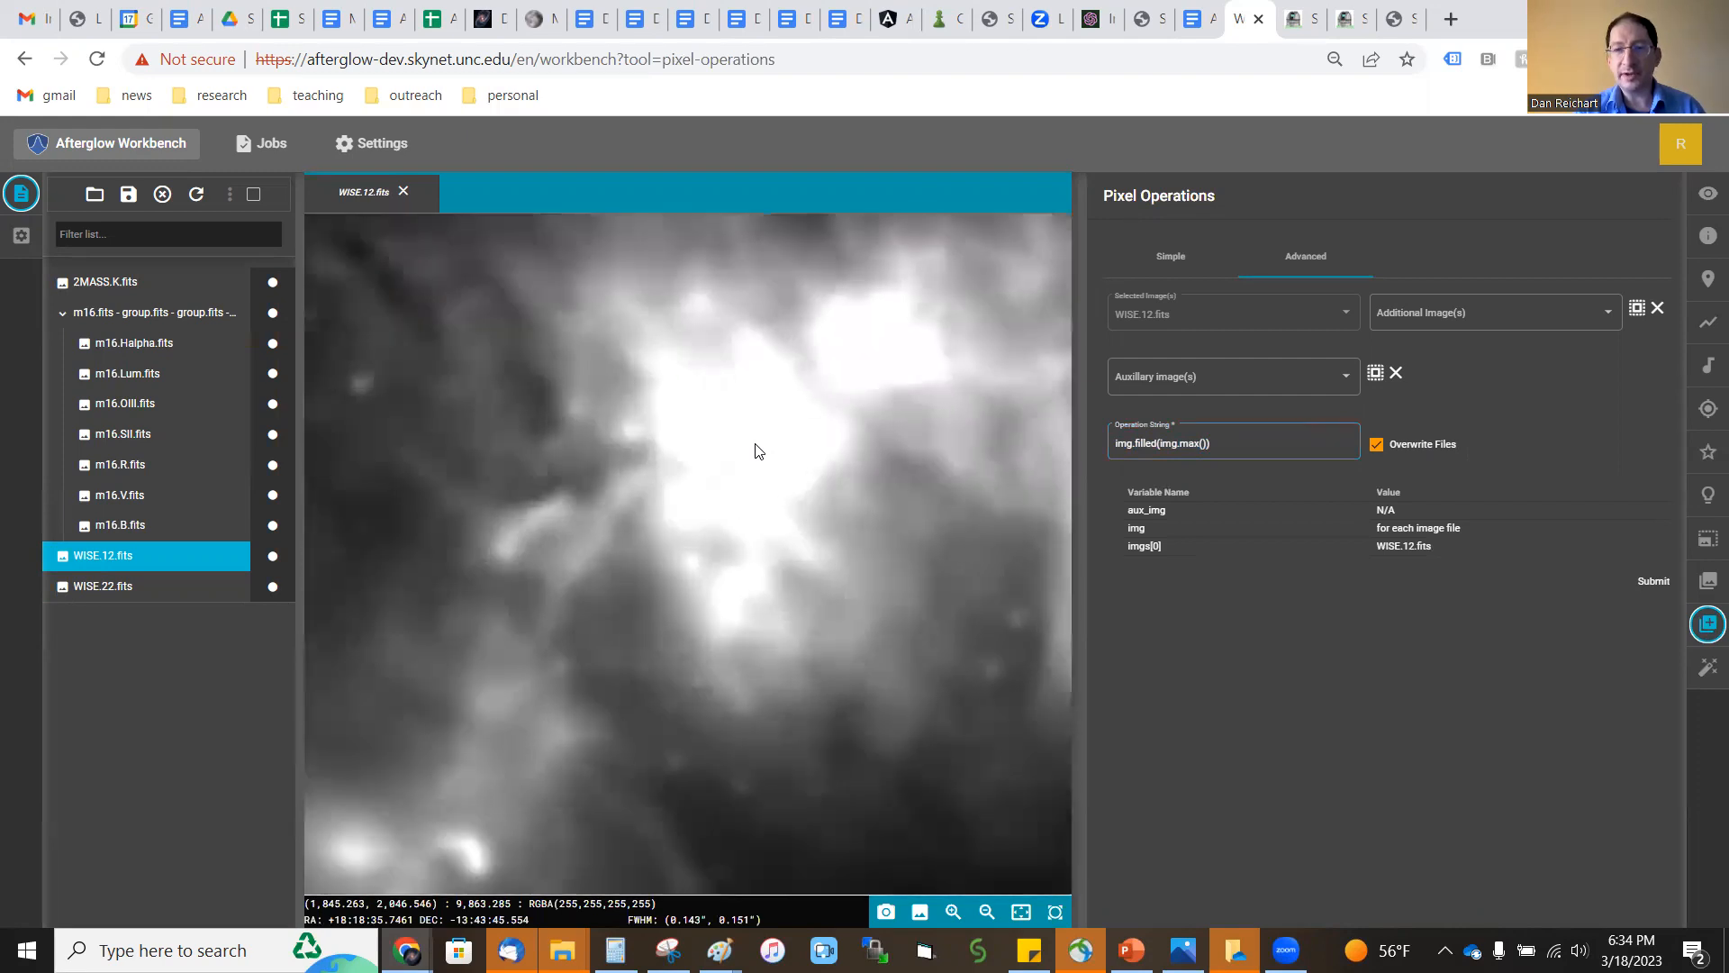
pyautogui.scroll(-5, 755, 450)
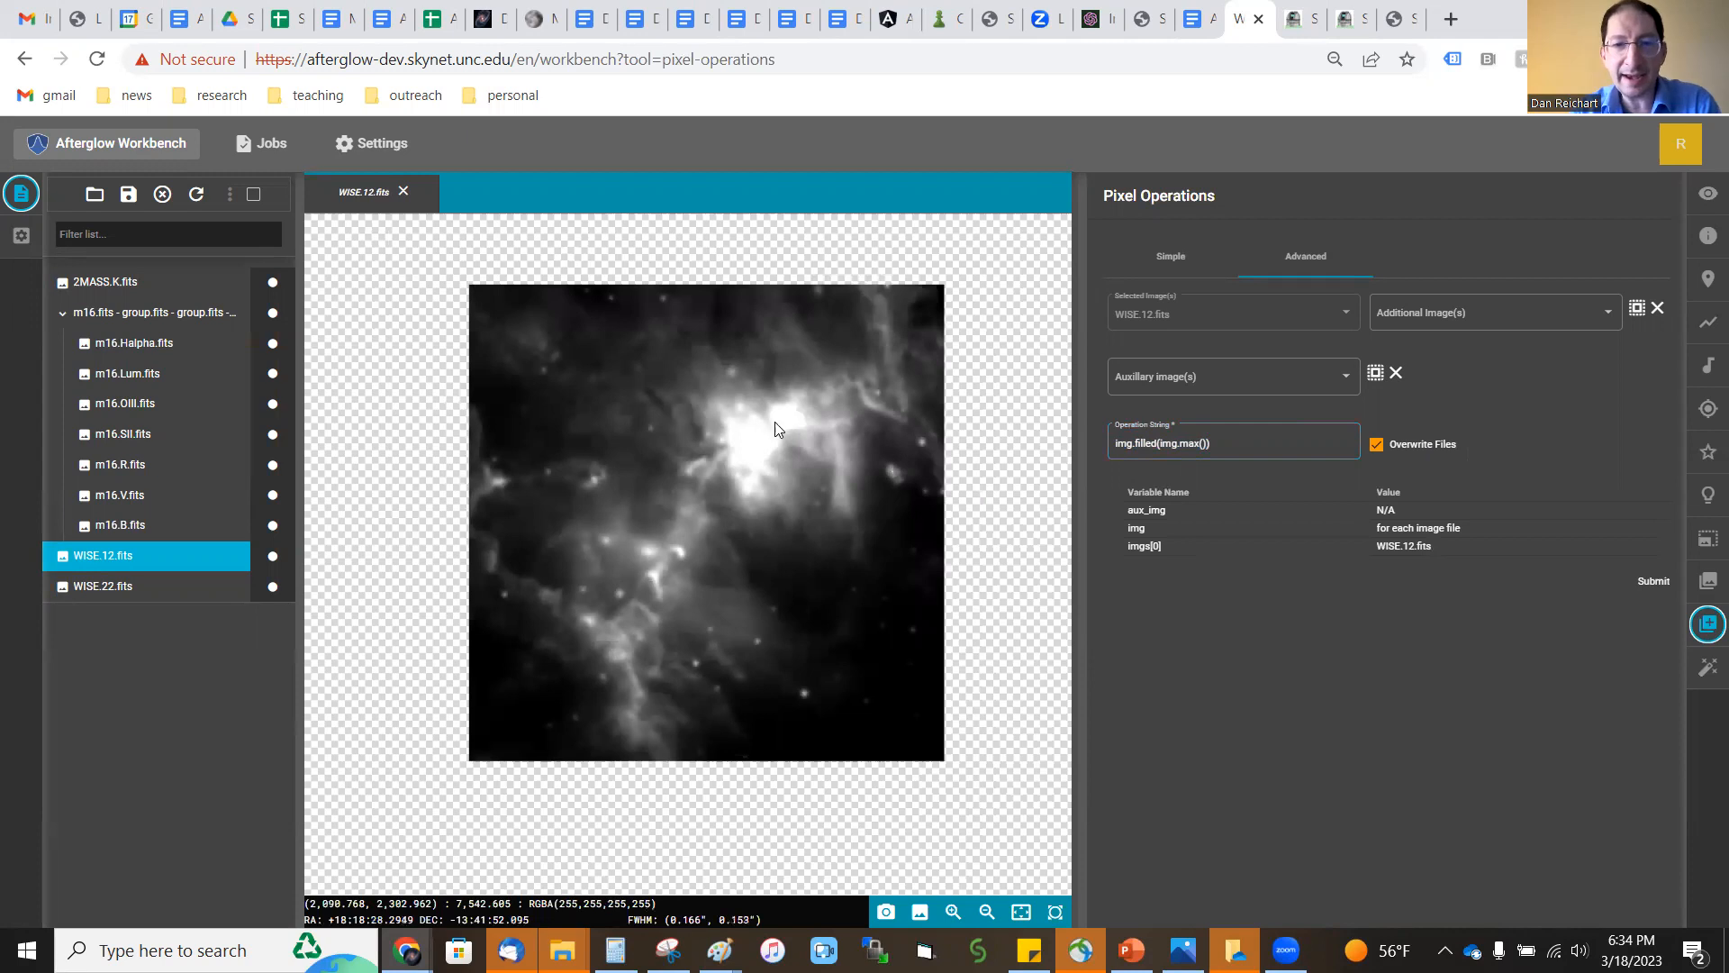
pyautogui.scroll(5, 754, 435)
pyautogui.scroll(-4, 753, 435)
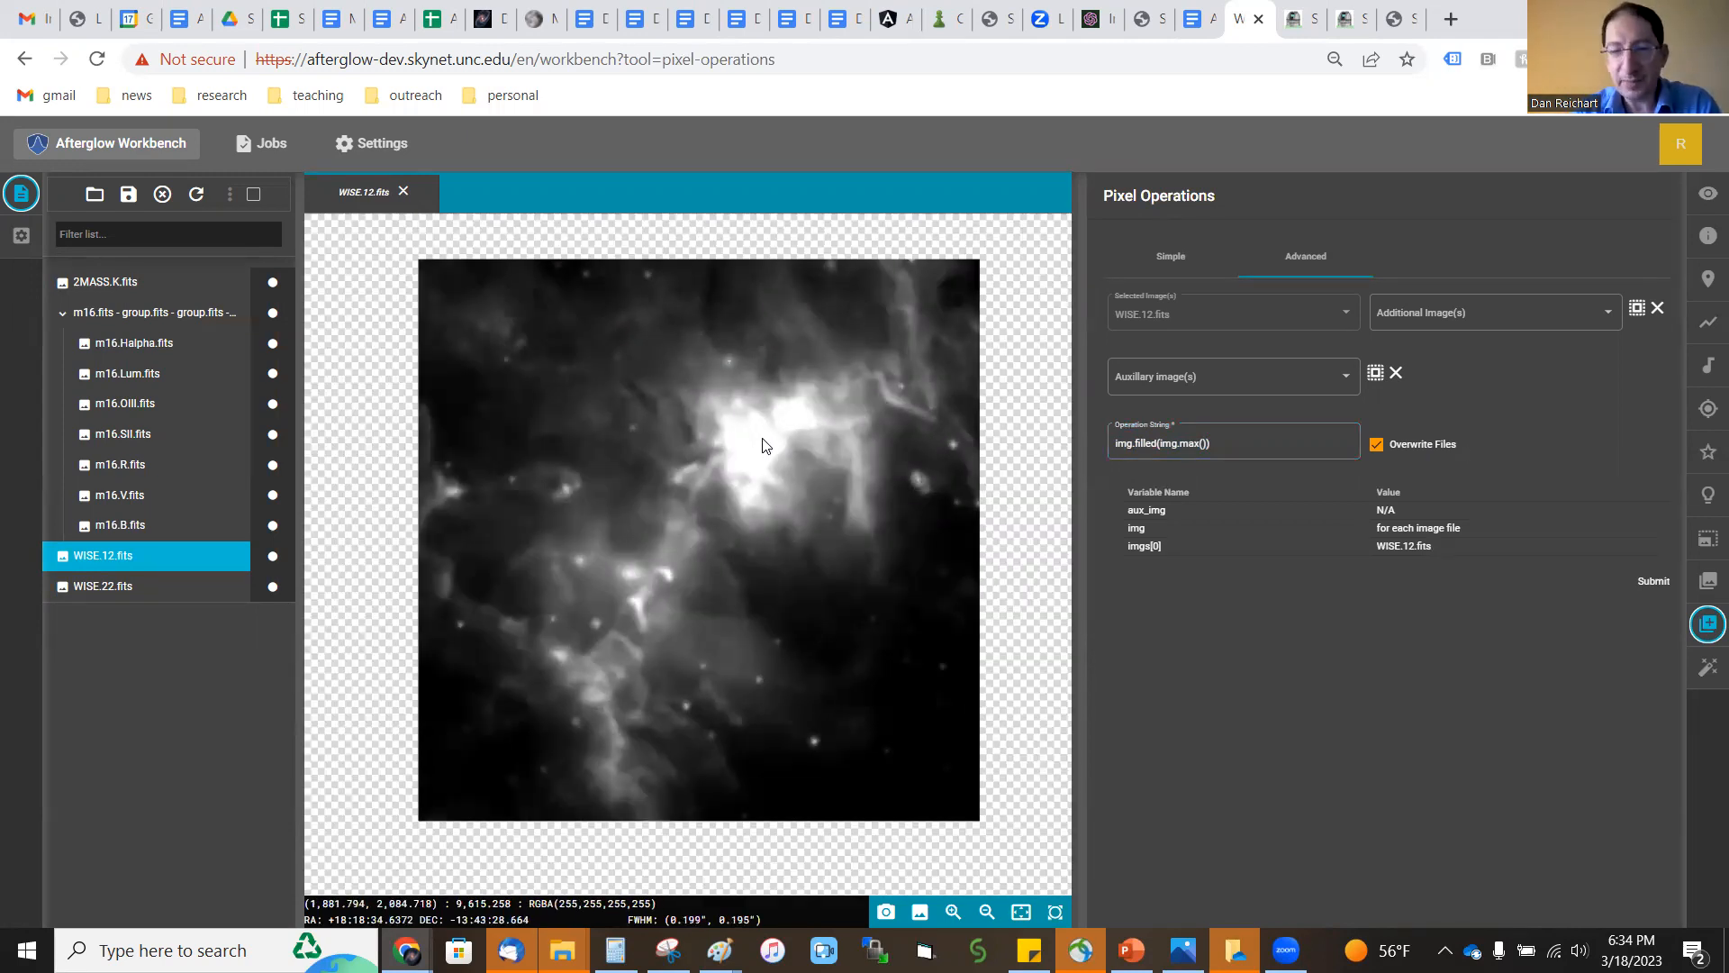
pyautogui.scroll(3, 774, 463)
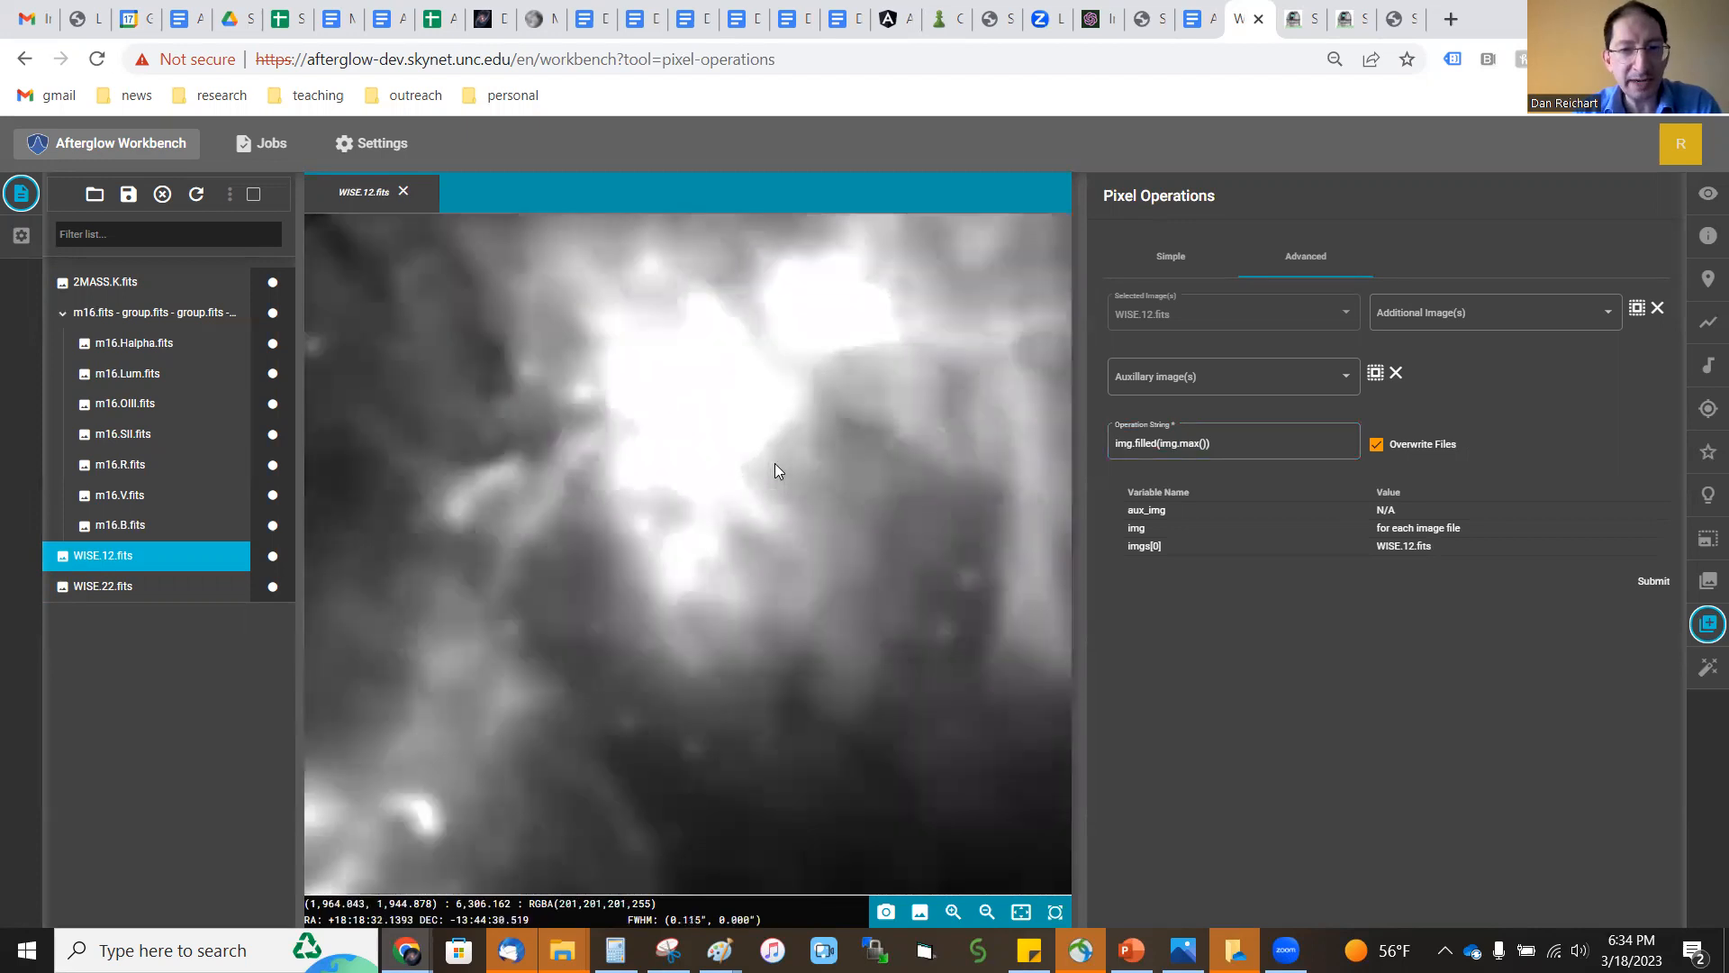
# Align 2MASS.K.fits, WISE.12.fits and WISE.22.fits to the m16.B.fits reference image in WCS mode, with Crop, rotation, scale and skew enabled.
pyautogui.click(1708, 538)
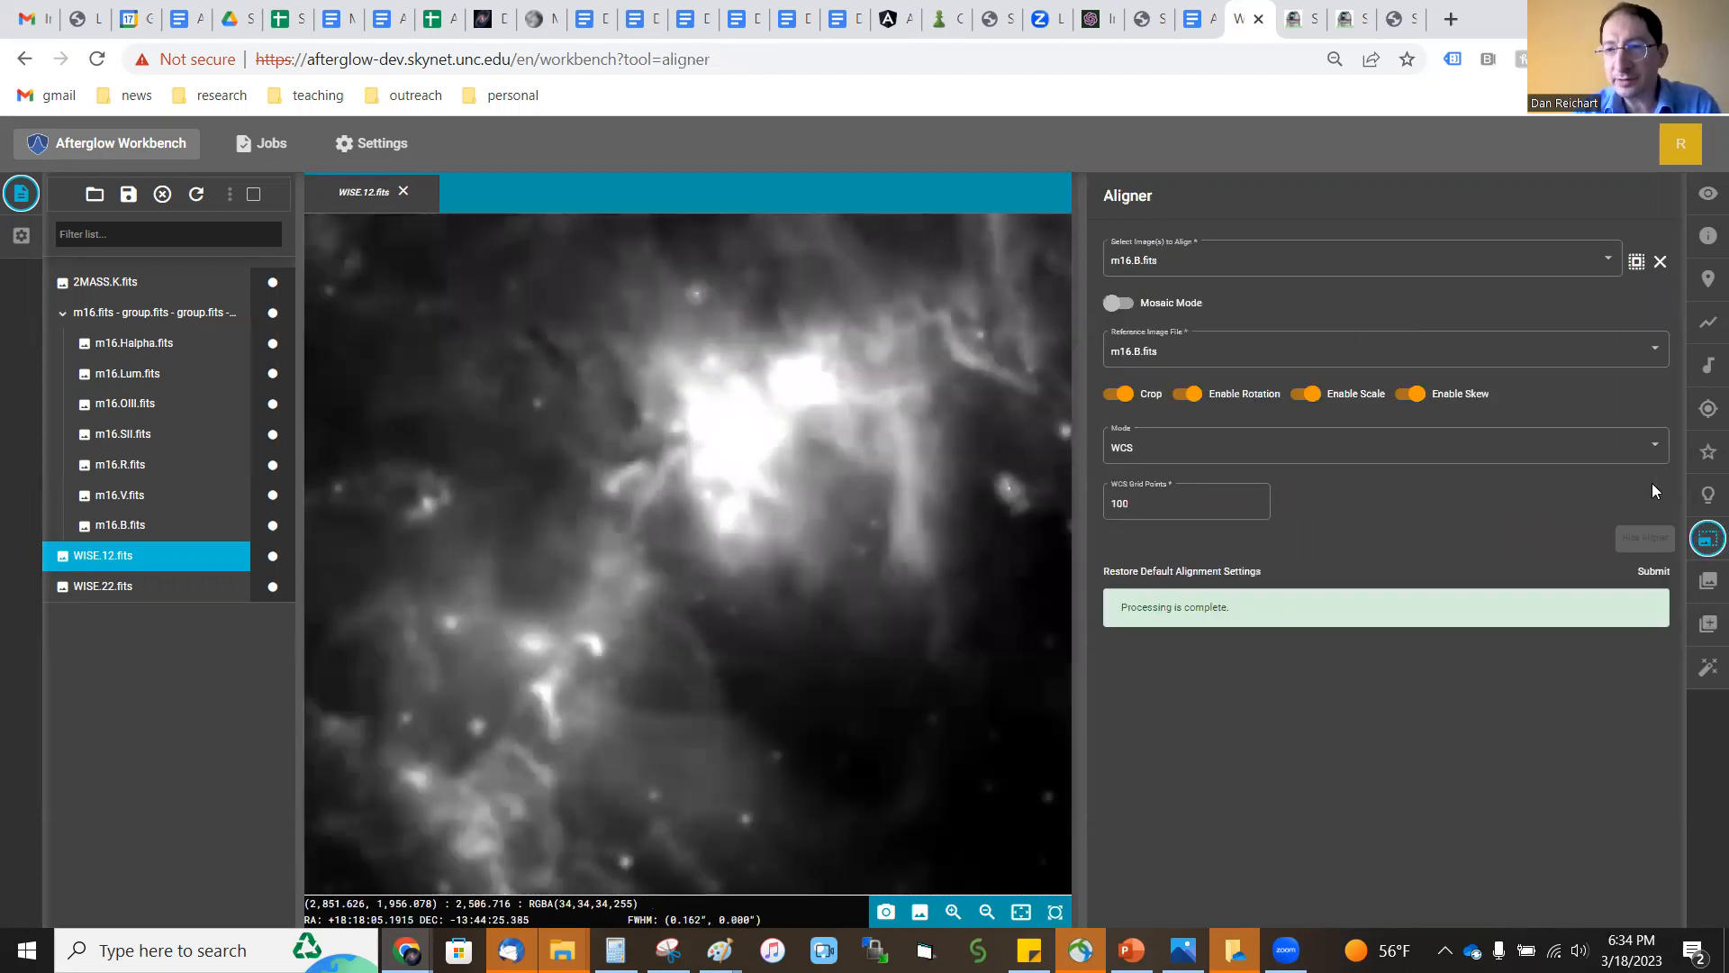
pyautogui.click(1244, 262)
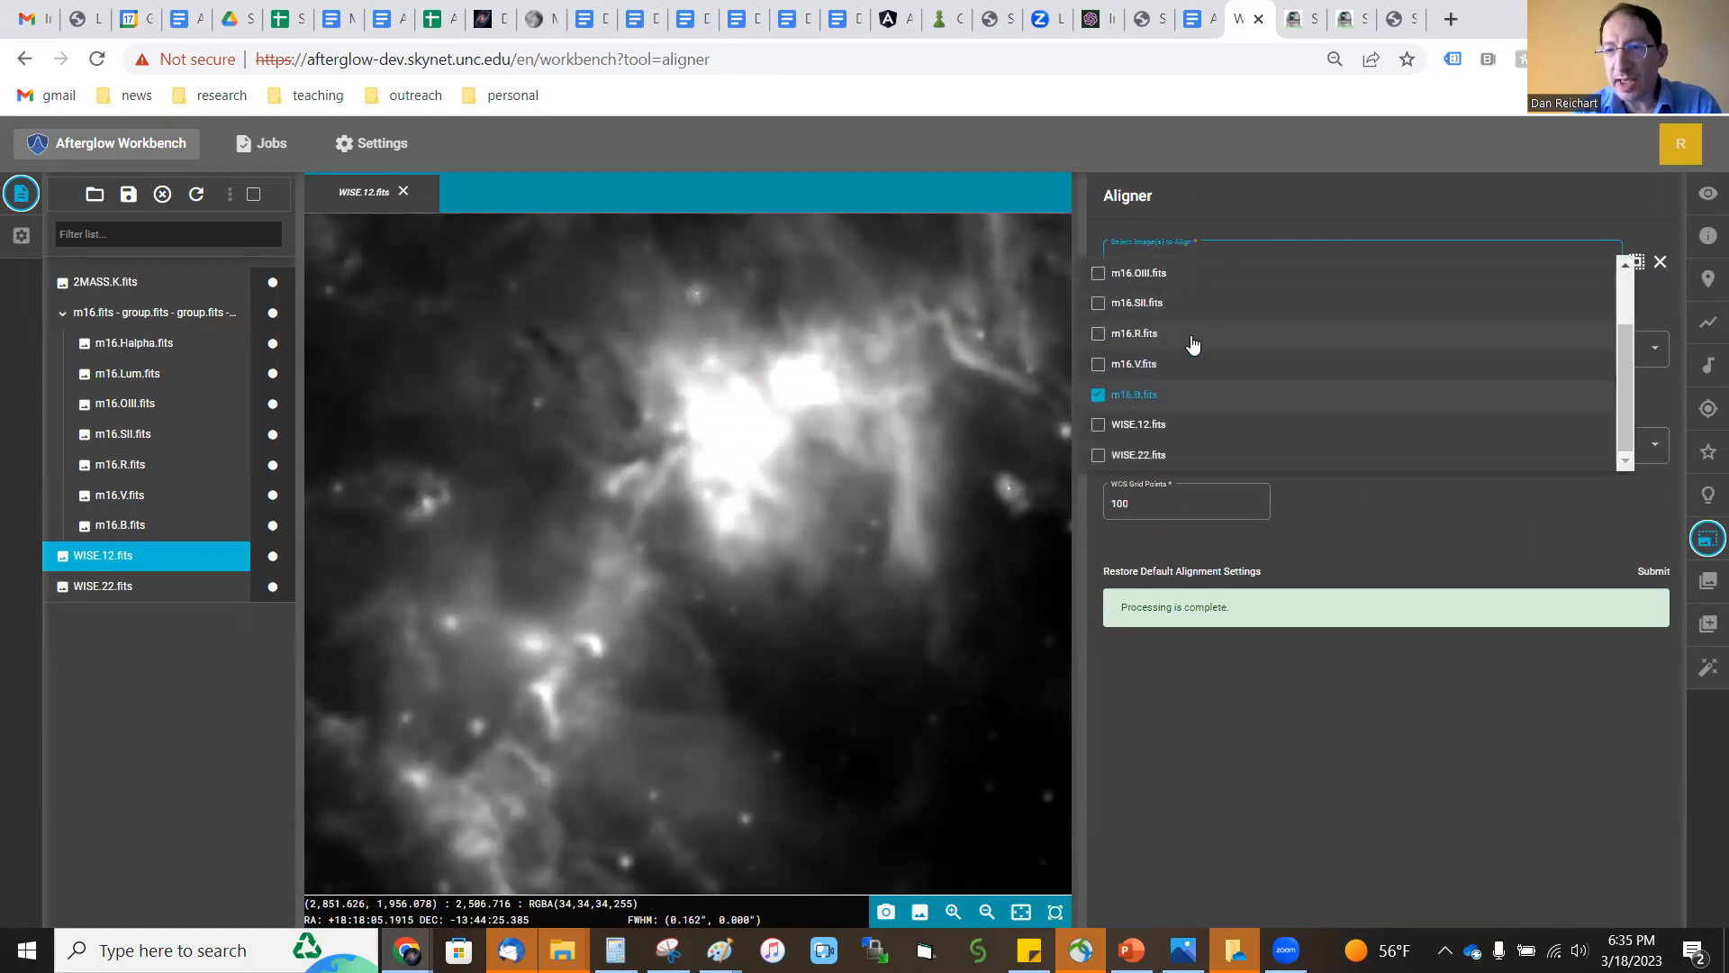
pyautogui.click(1101, 428)
pyautogui.click(1101, 458)
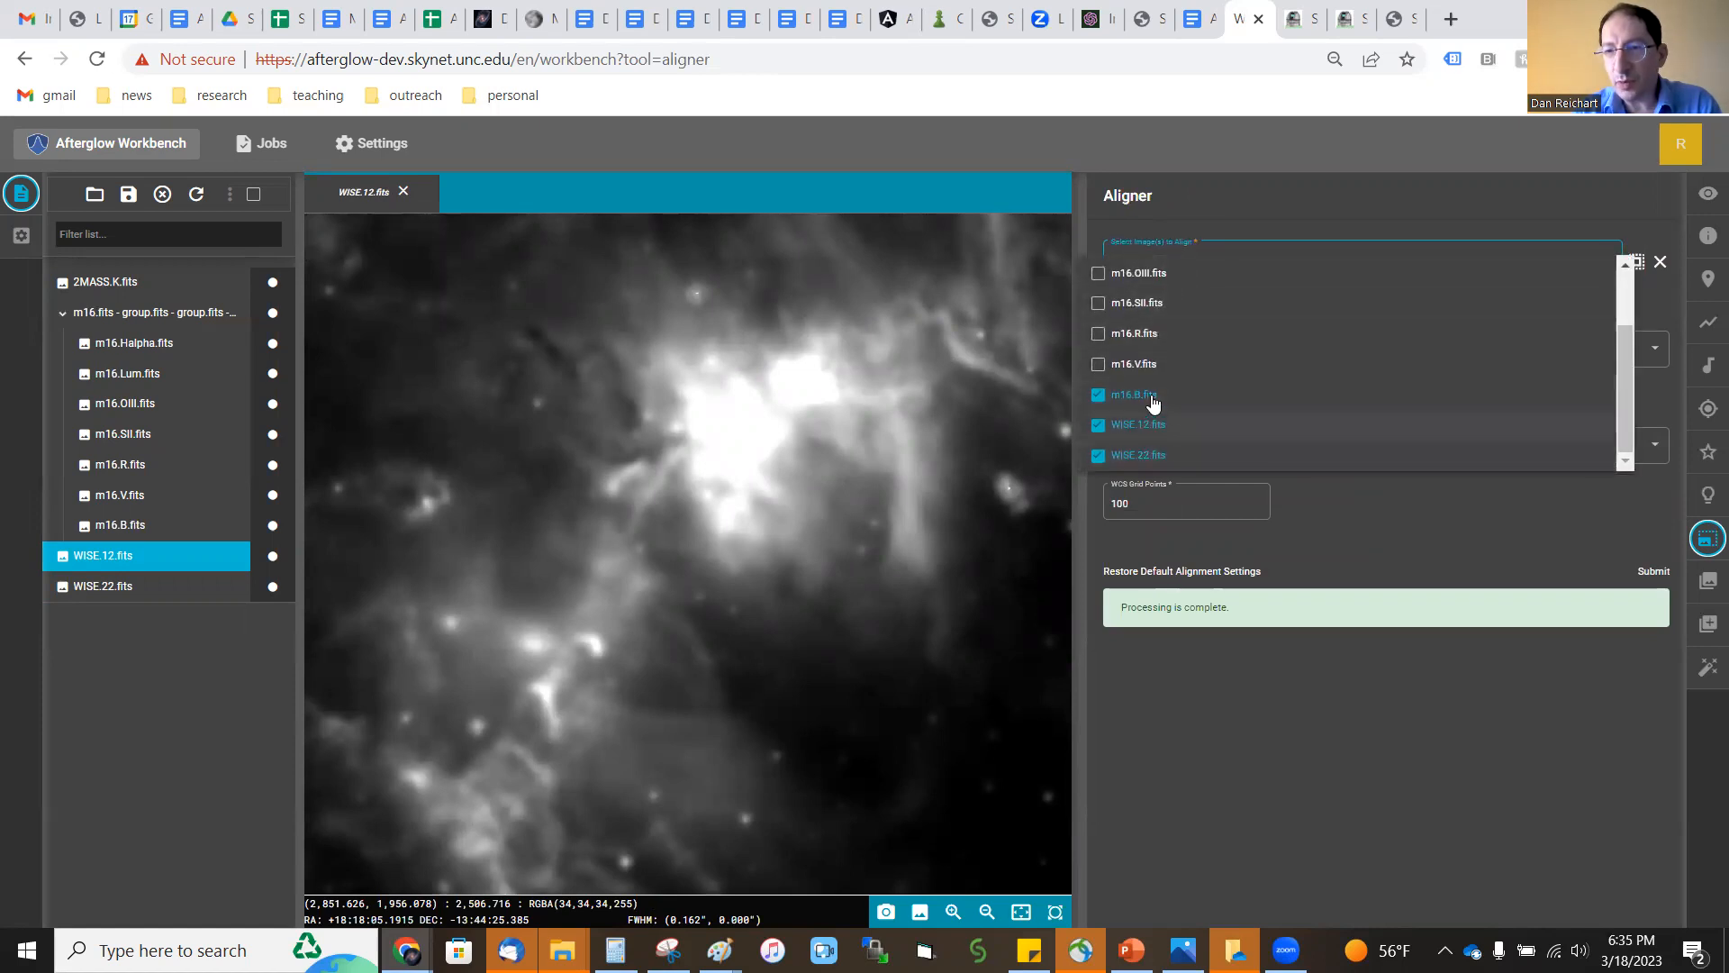
pyautogui.scroll(1, 1152, 405)
pyautogui.scroll(-1, 1227, 324)
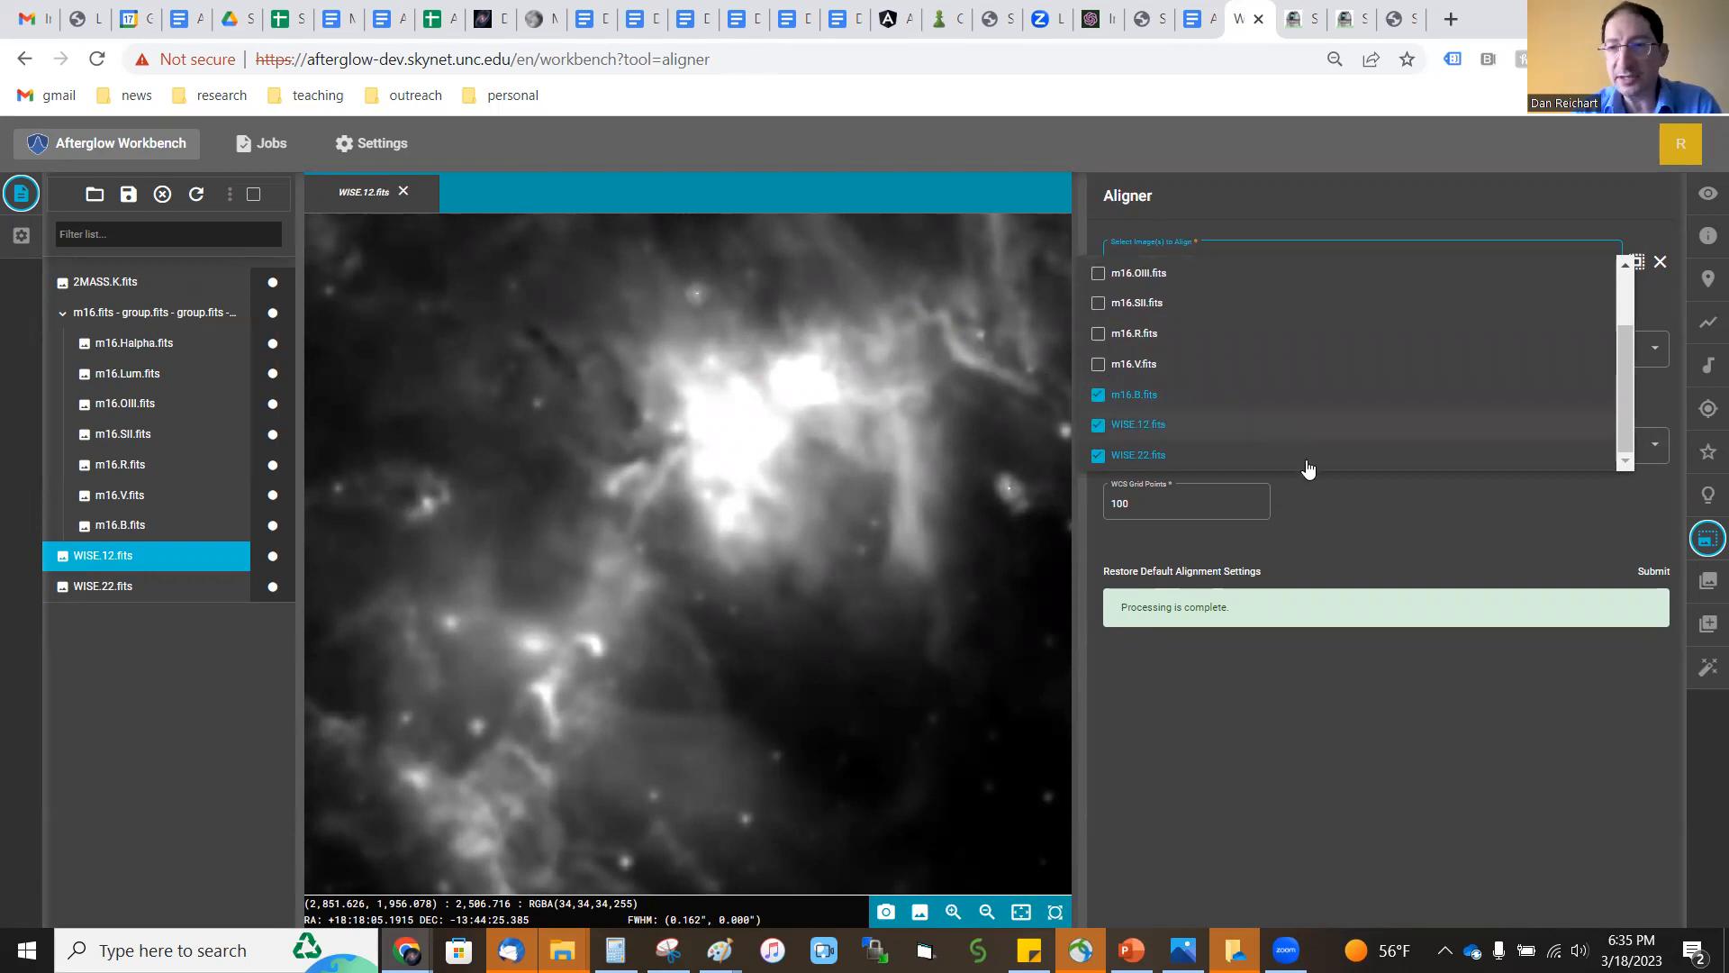
pyautogui.click(1374, 504)
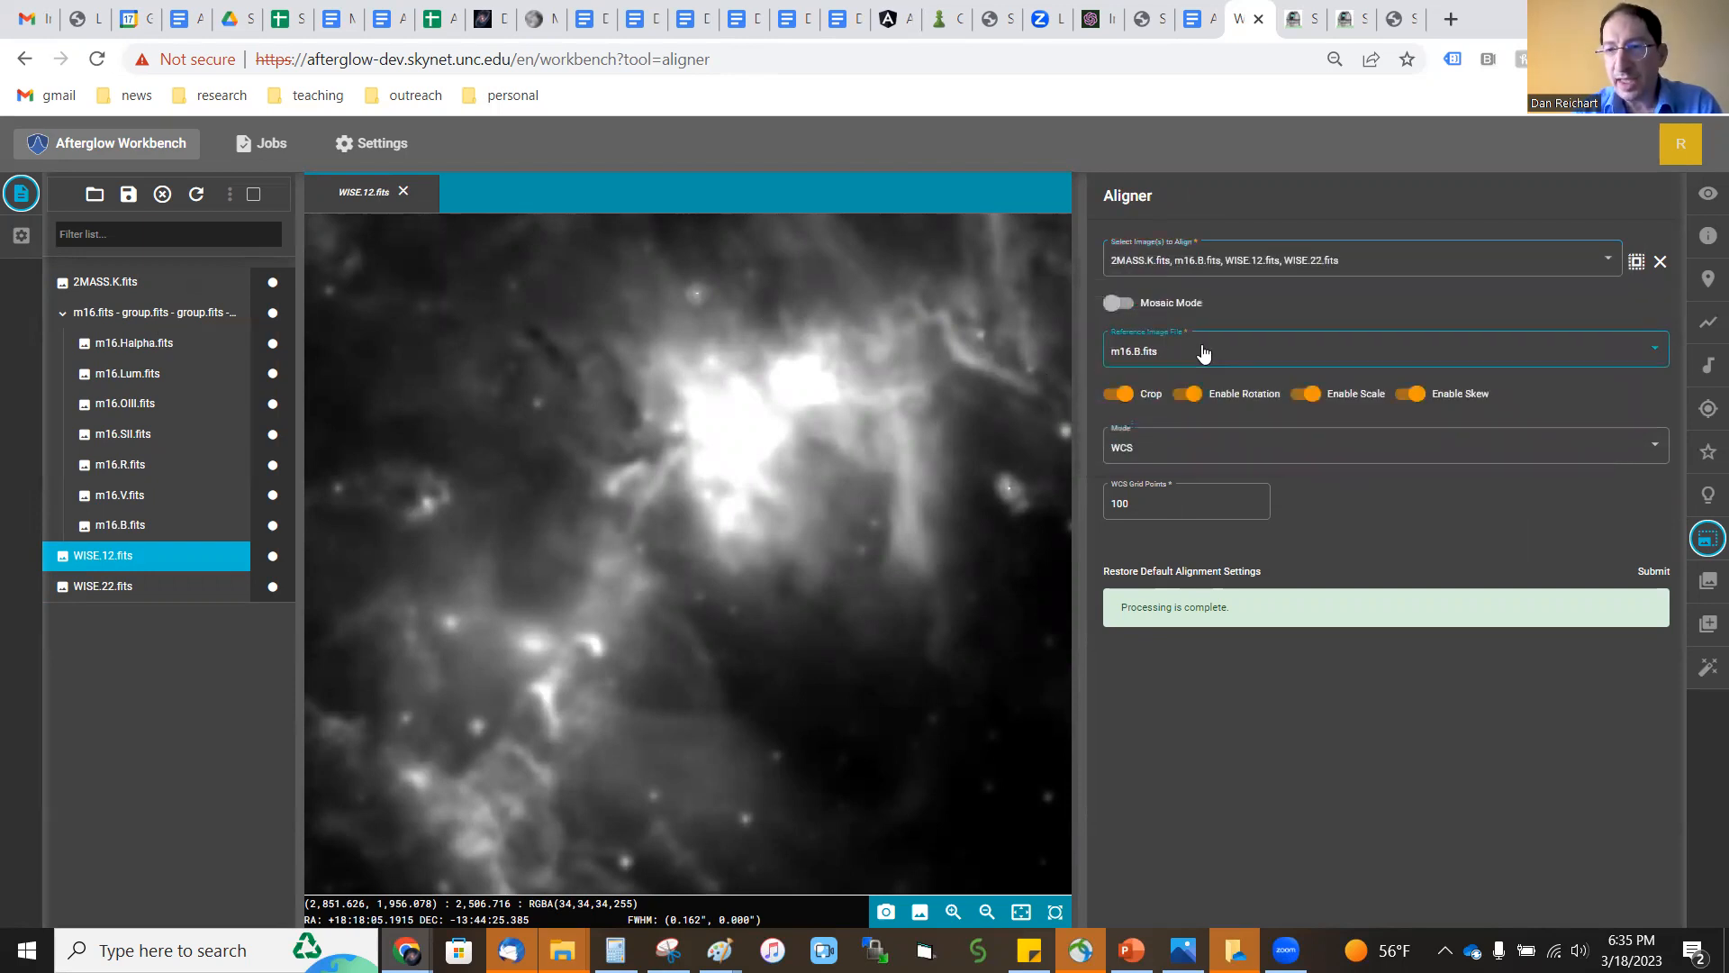
pyautogui.click(1203, 351)
pyautogui.click(1180, 357)
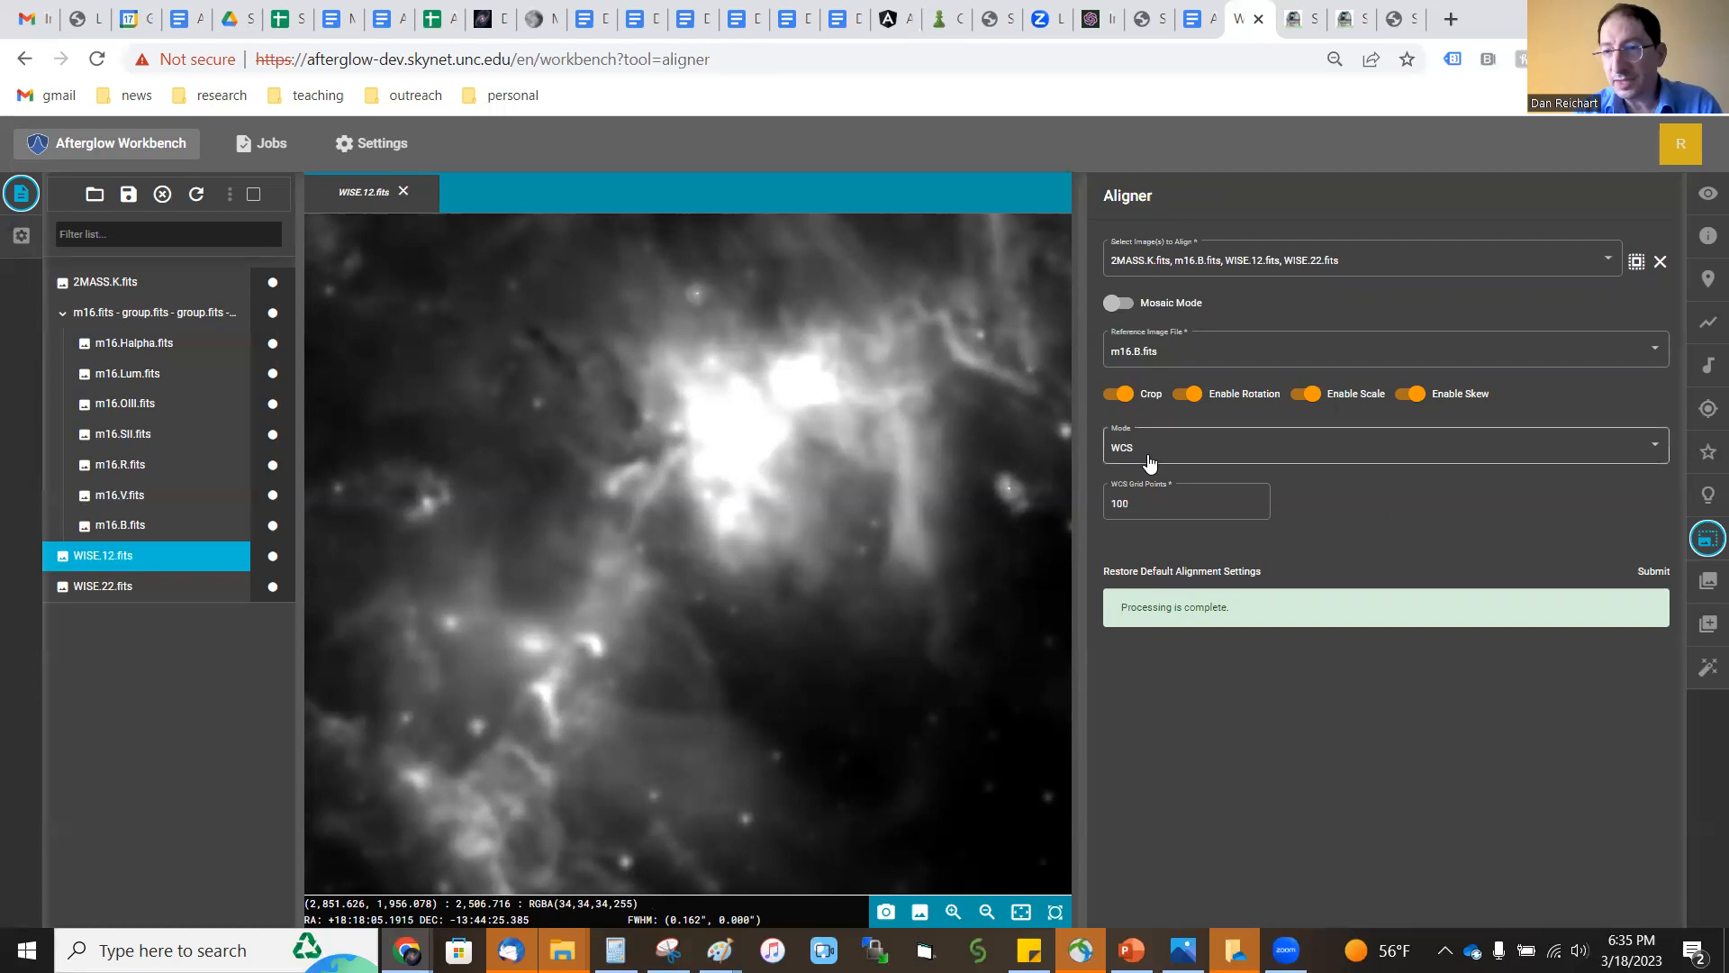
pyautogui.click(1654, 574)
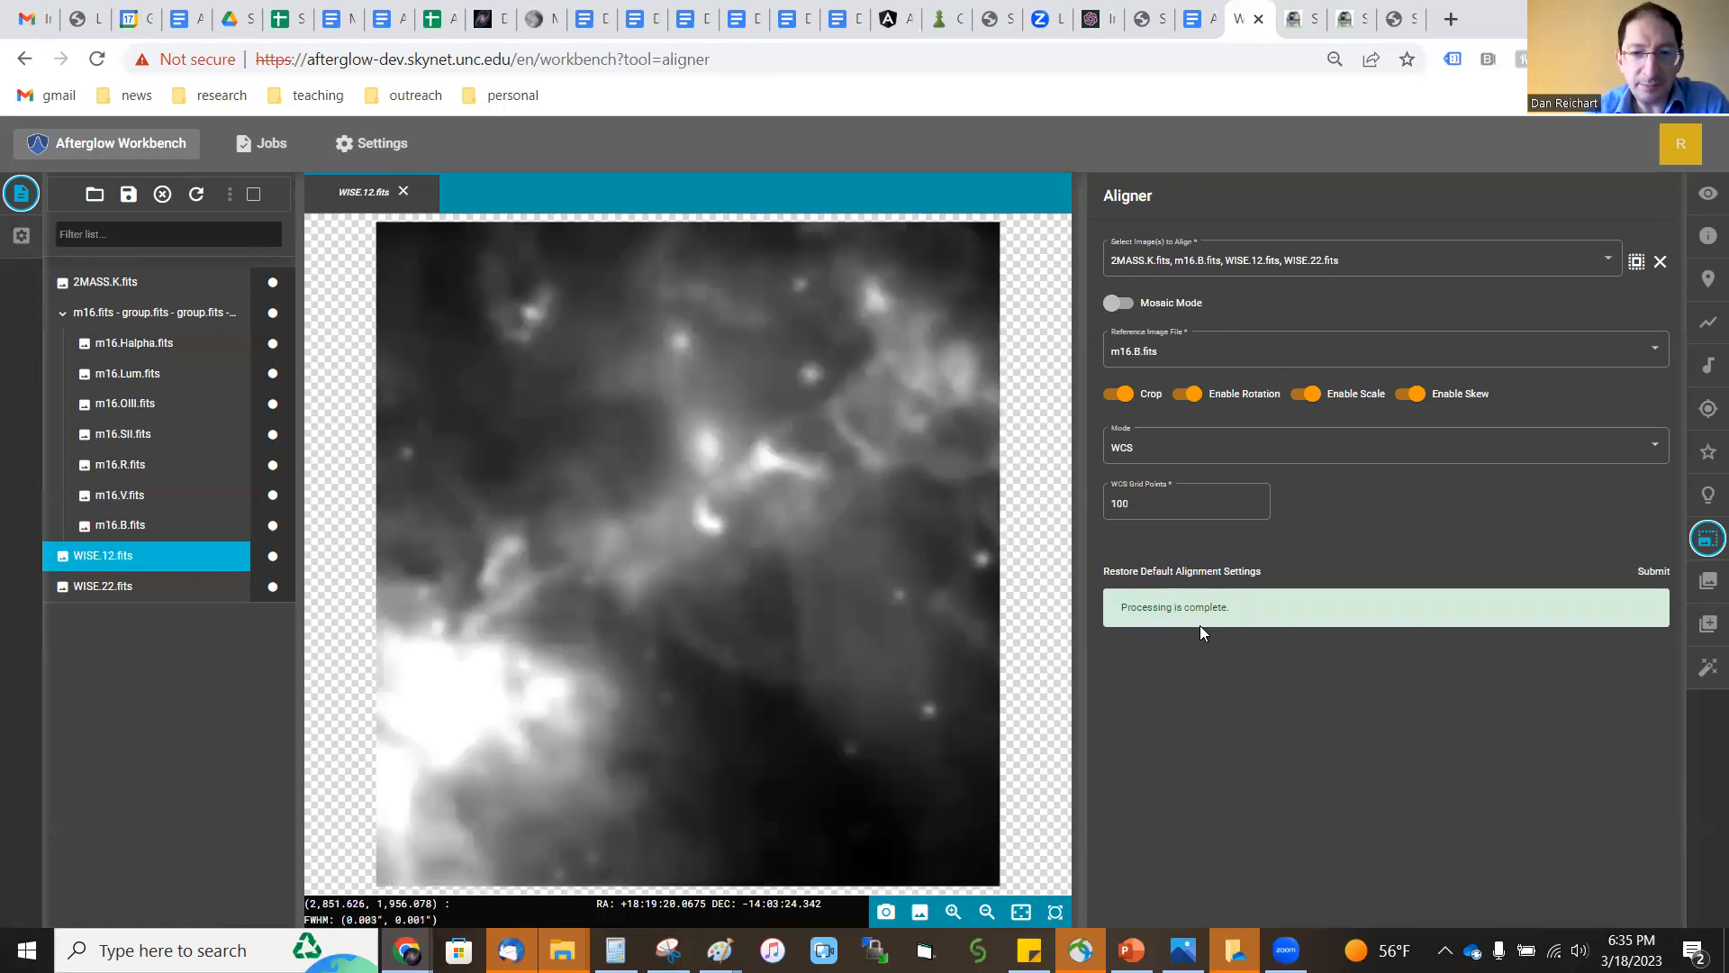
# Compare the aligned WISE.22.fits, 2MASS.K.fits and WISE.12.fits images with the M16 composite to check that they line up.
pyautogui.click(174, 597)
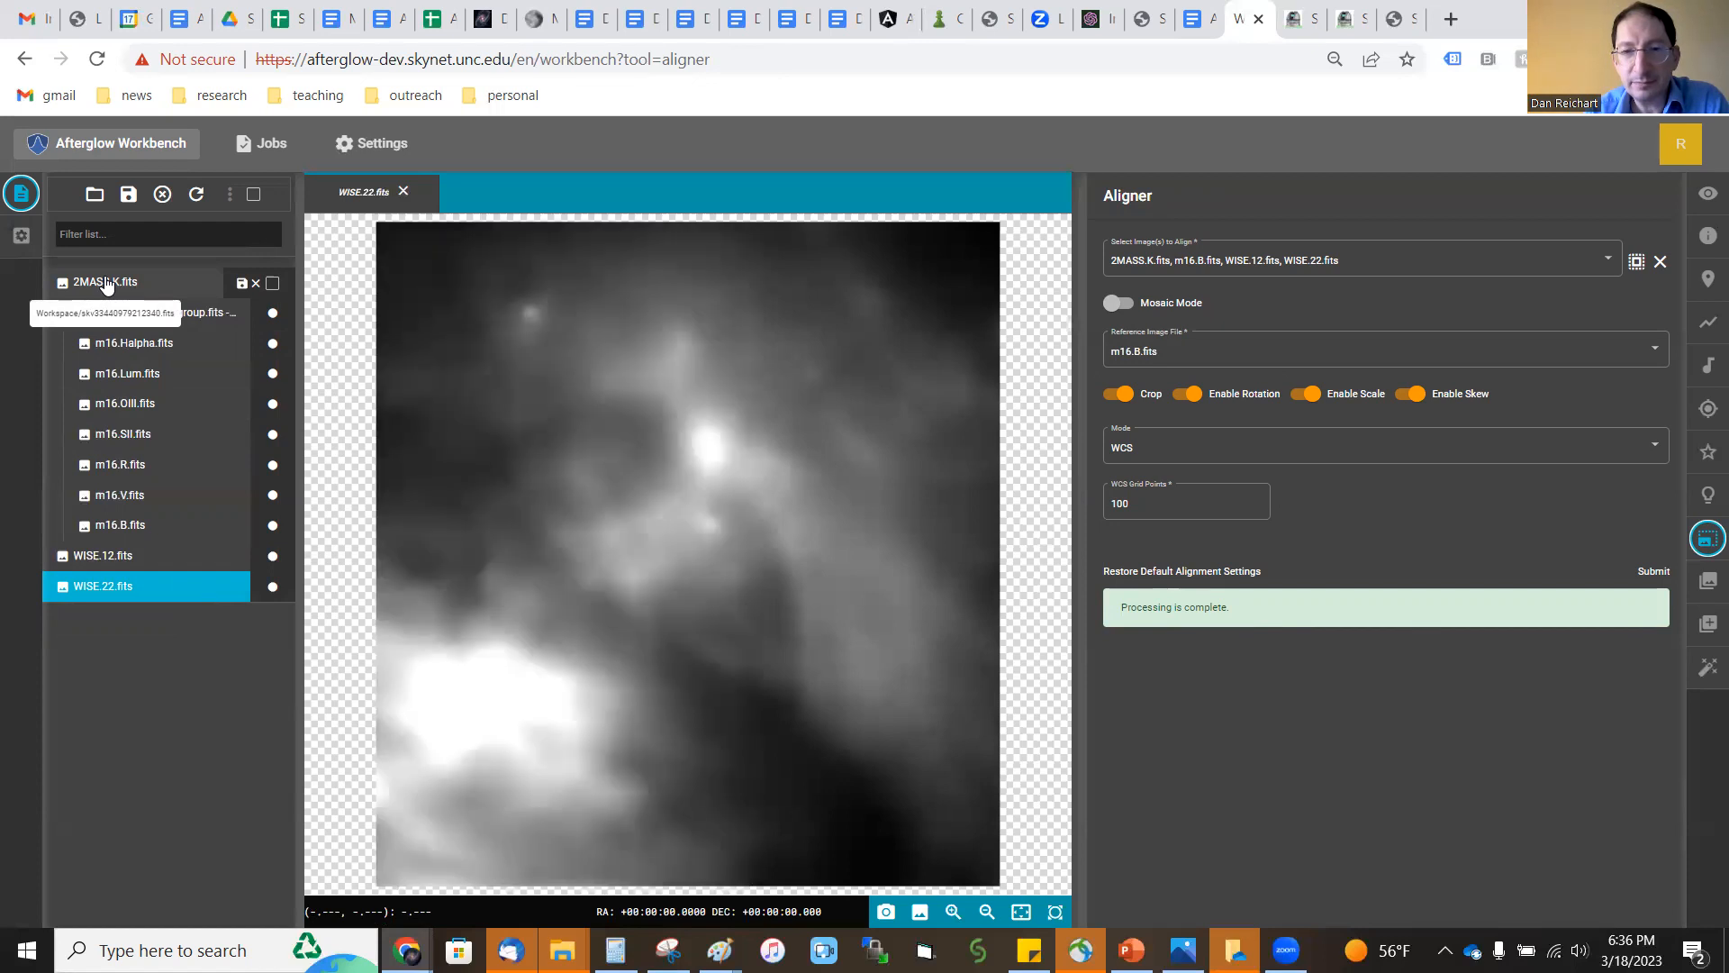
pyautogui.click(106, 282)
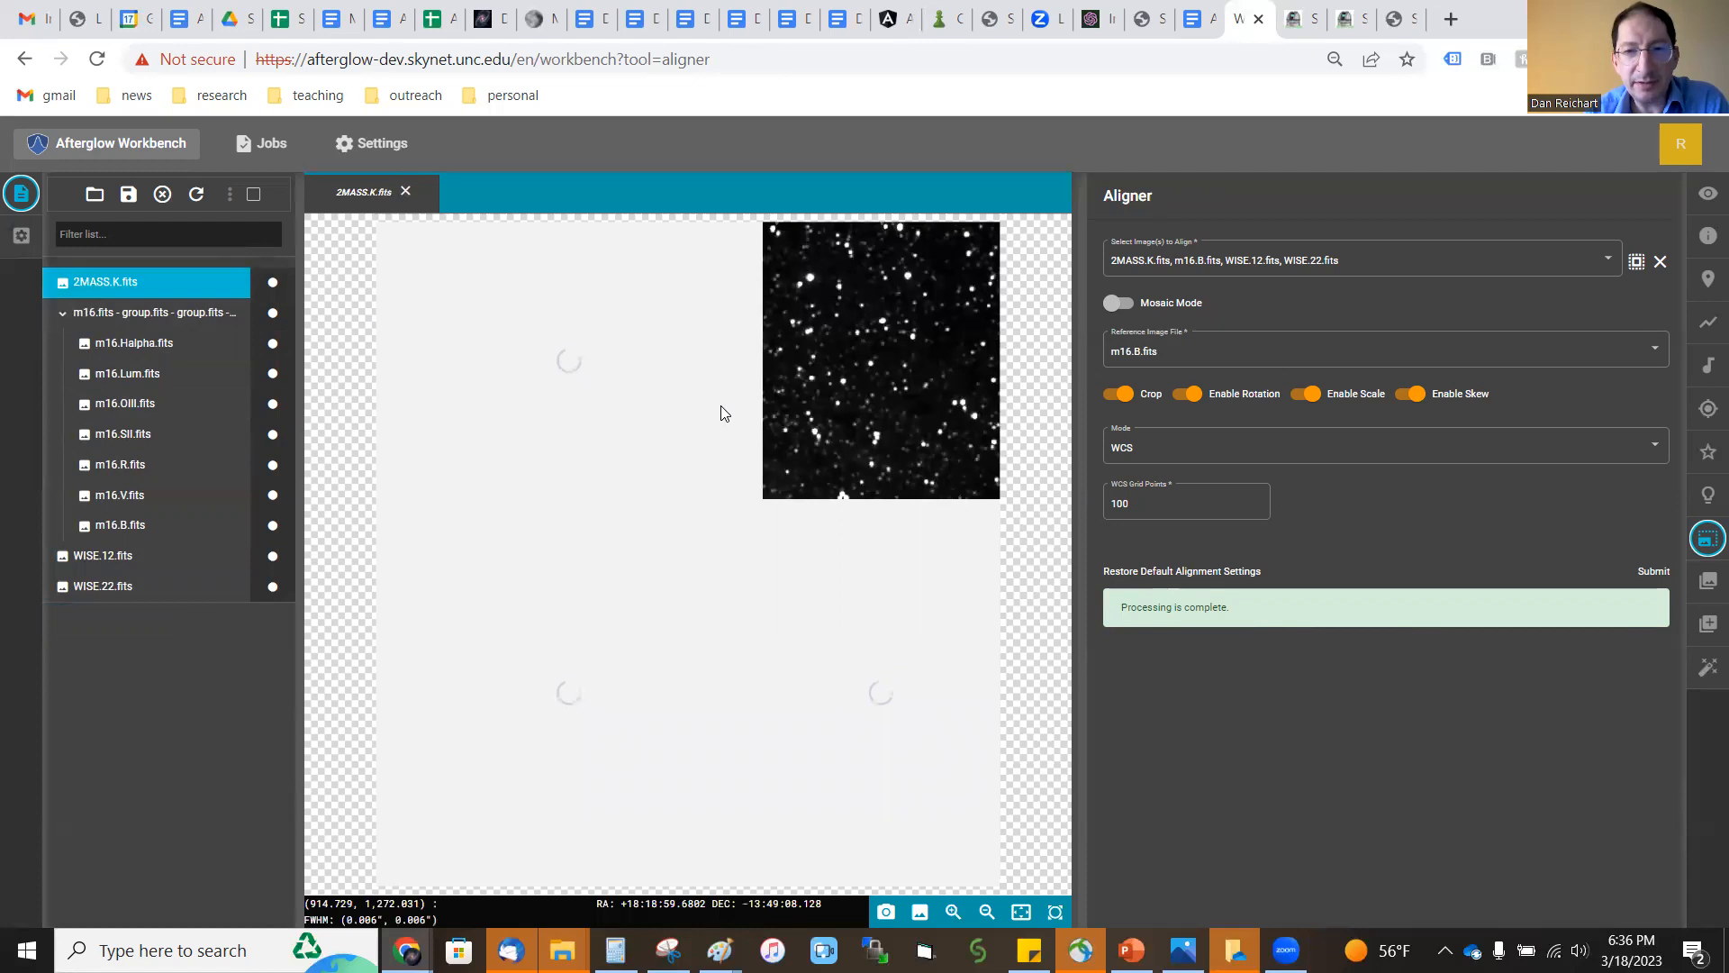
pyautogui.click(138, 311)
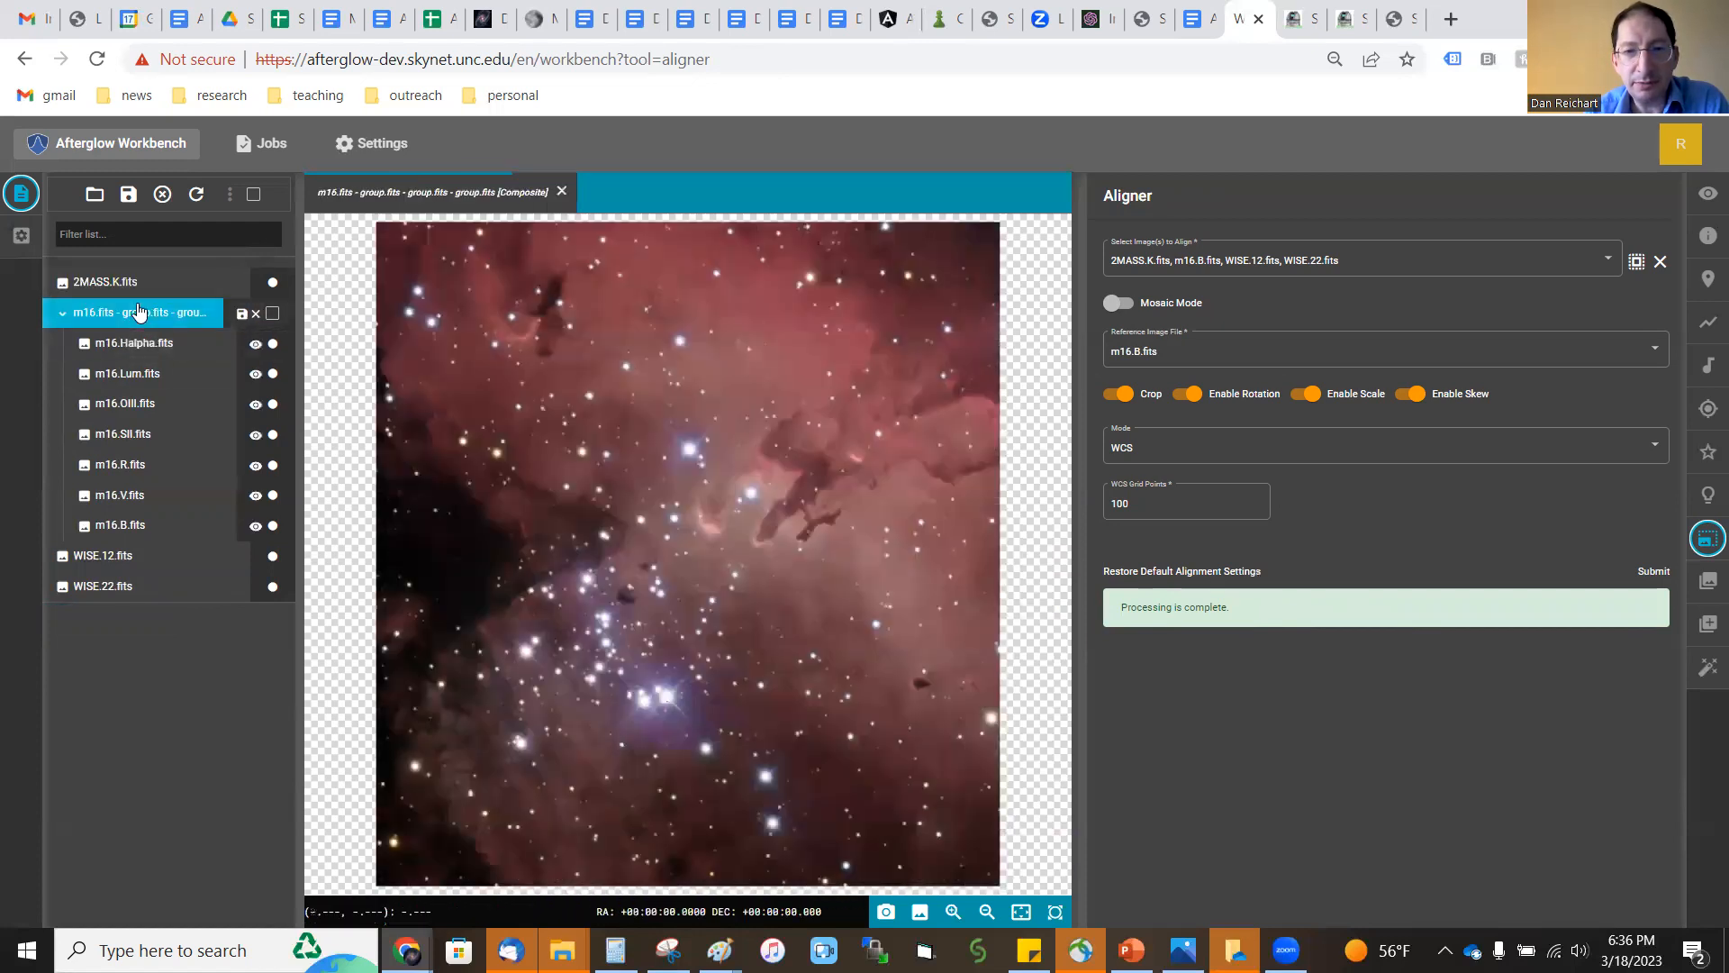
pyautogui.click(109, 283)
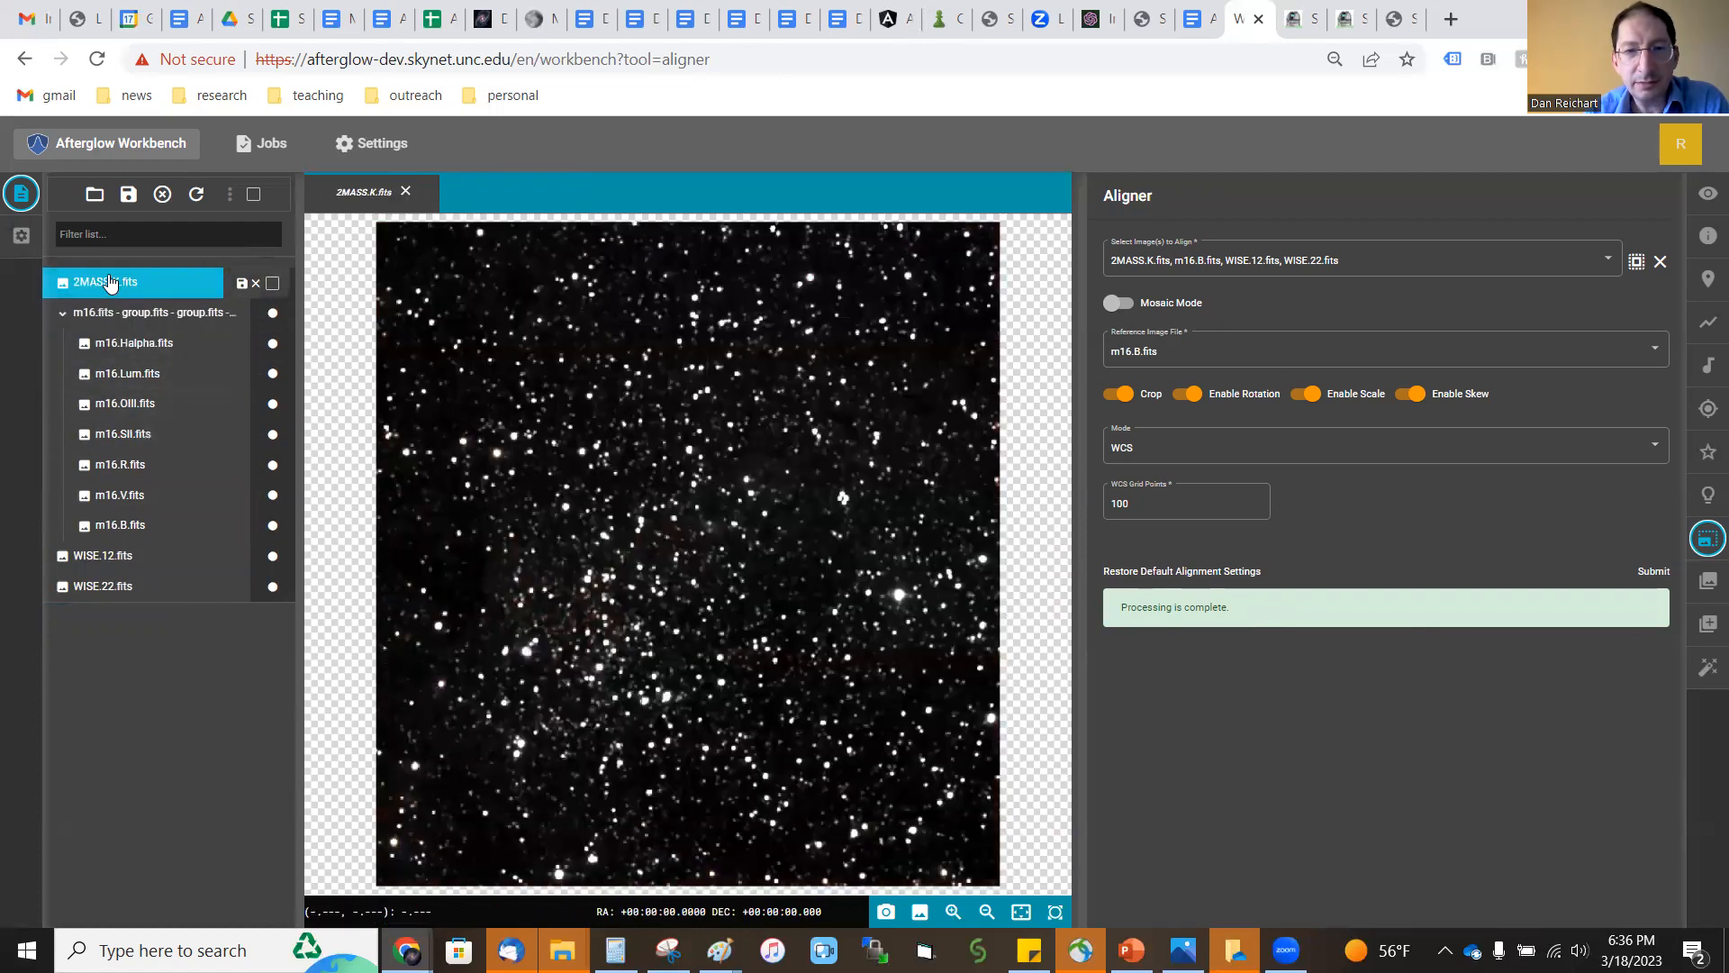
pyautogui.click(120, 315)
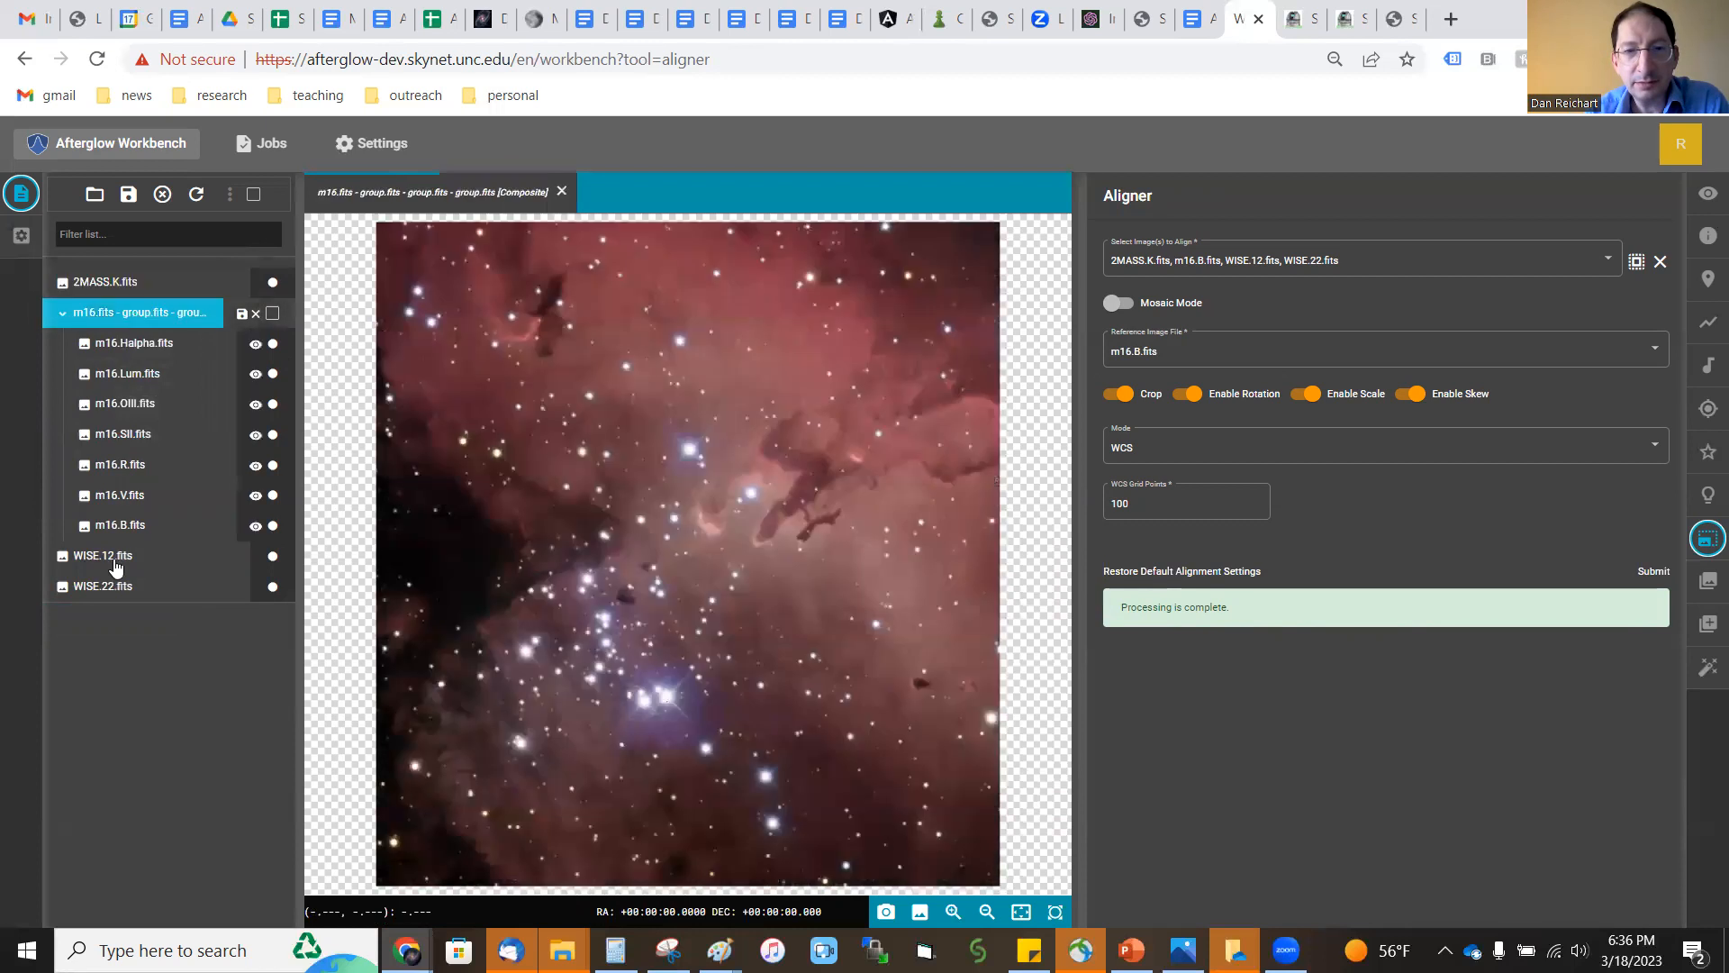
pyautogui.click(113, 558)
pyautogui.click(152, 315)
# Group the M16 composite, 2MASS.K.fits, WISE.12.fits and WISE.22.fits into a single file with multiple layers.
pyautogui.click(272, 312)
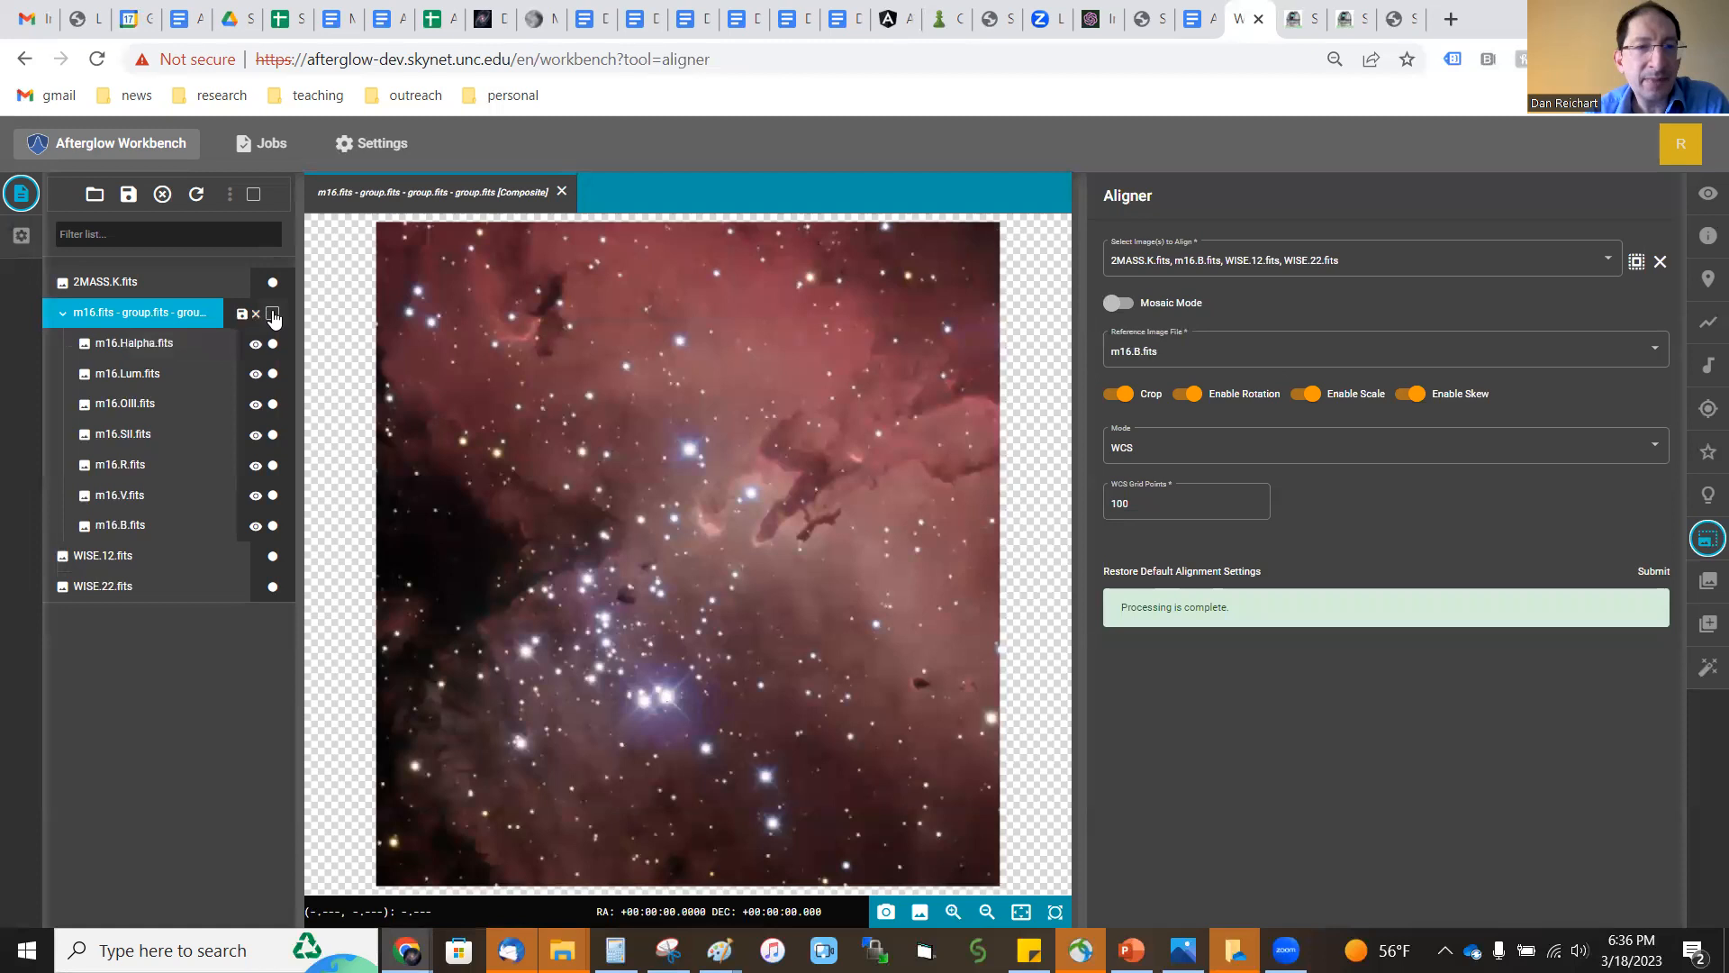
pyautogui.click(273, 284)
pyautogui.click(272, 557)
pyautogui.click(272, 587)
pyautogui.click(229, 194)
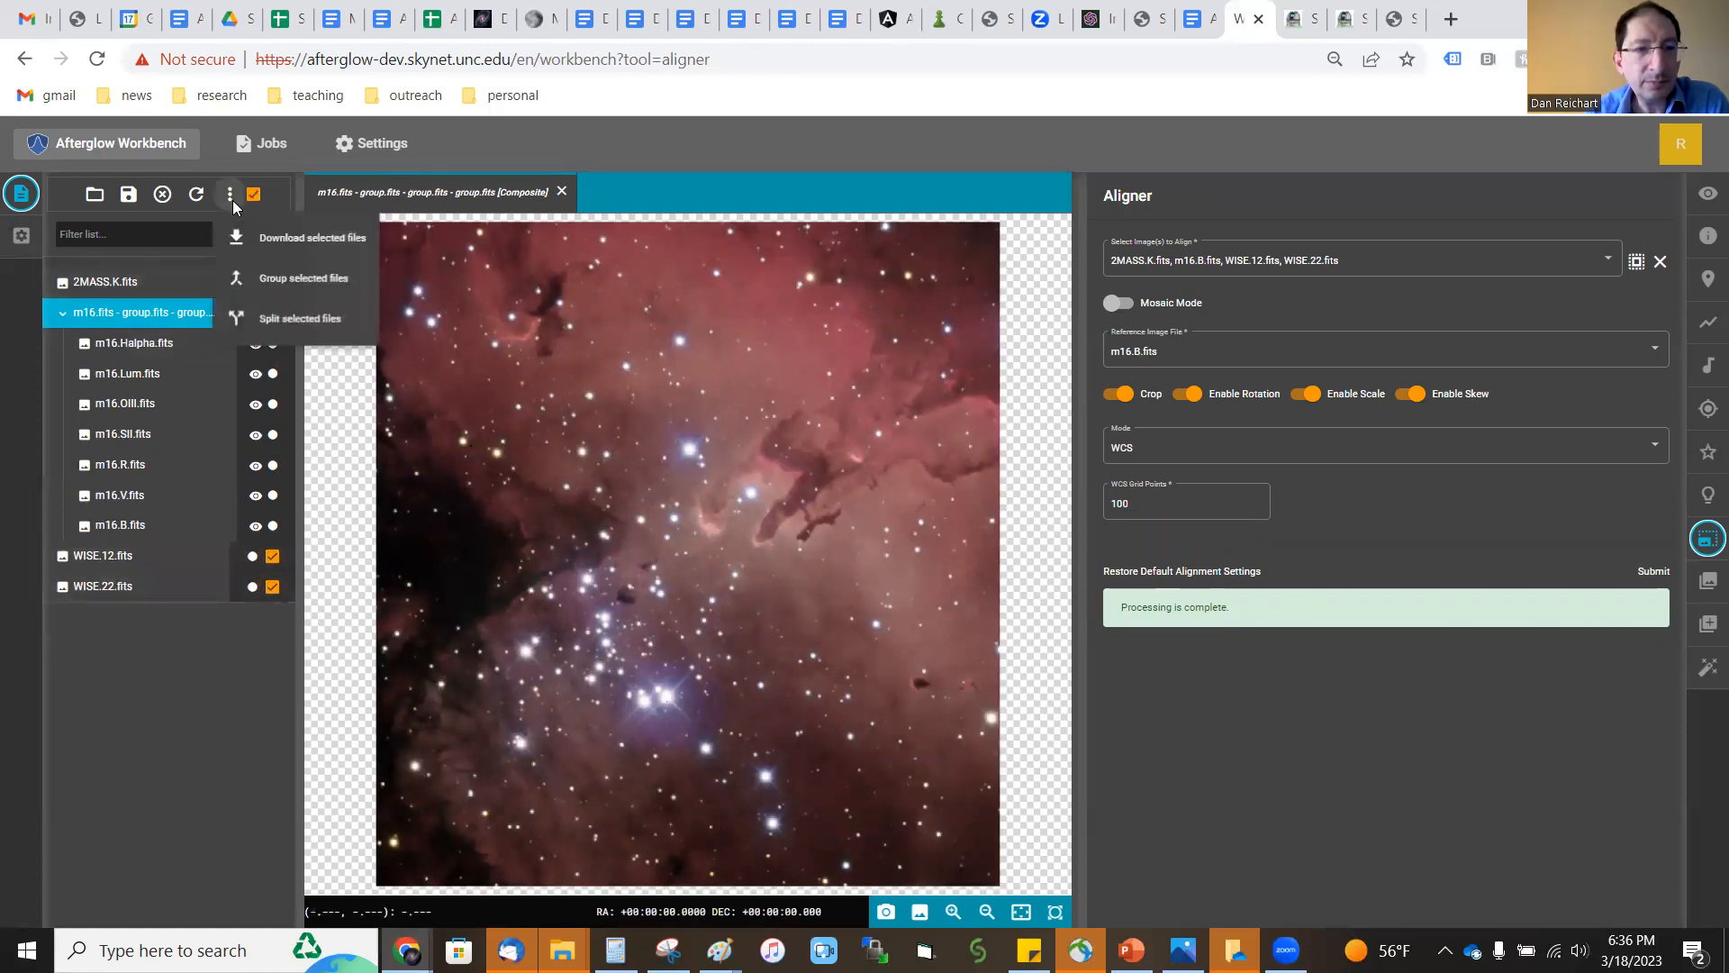
pyautogui.click(281, 281)
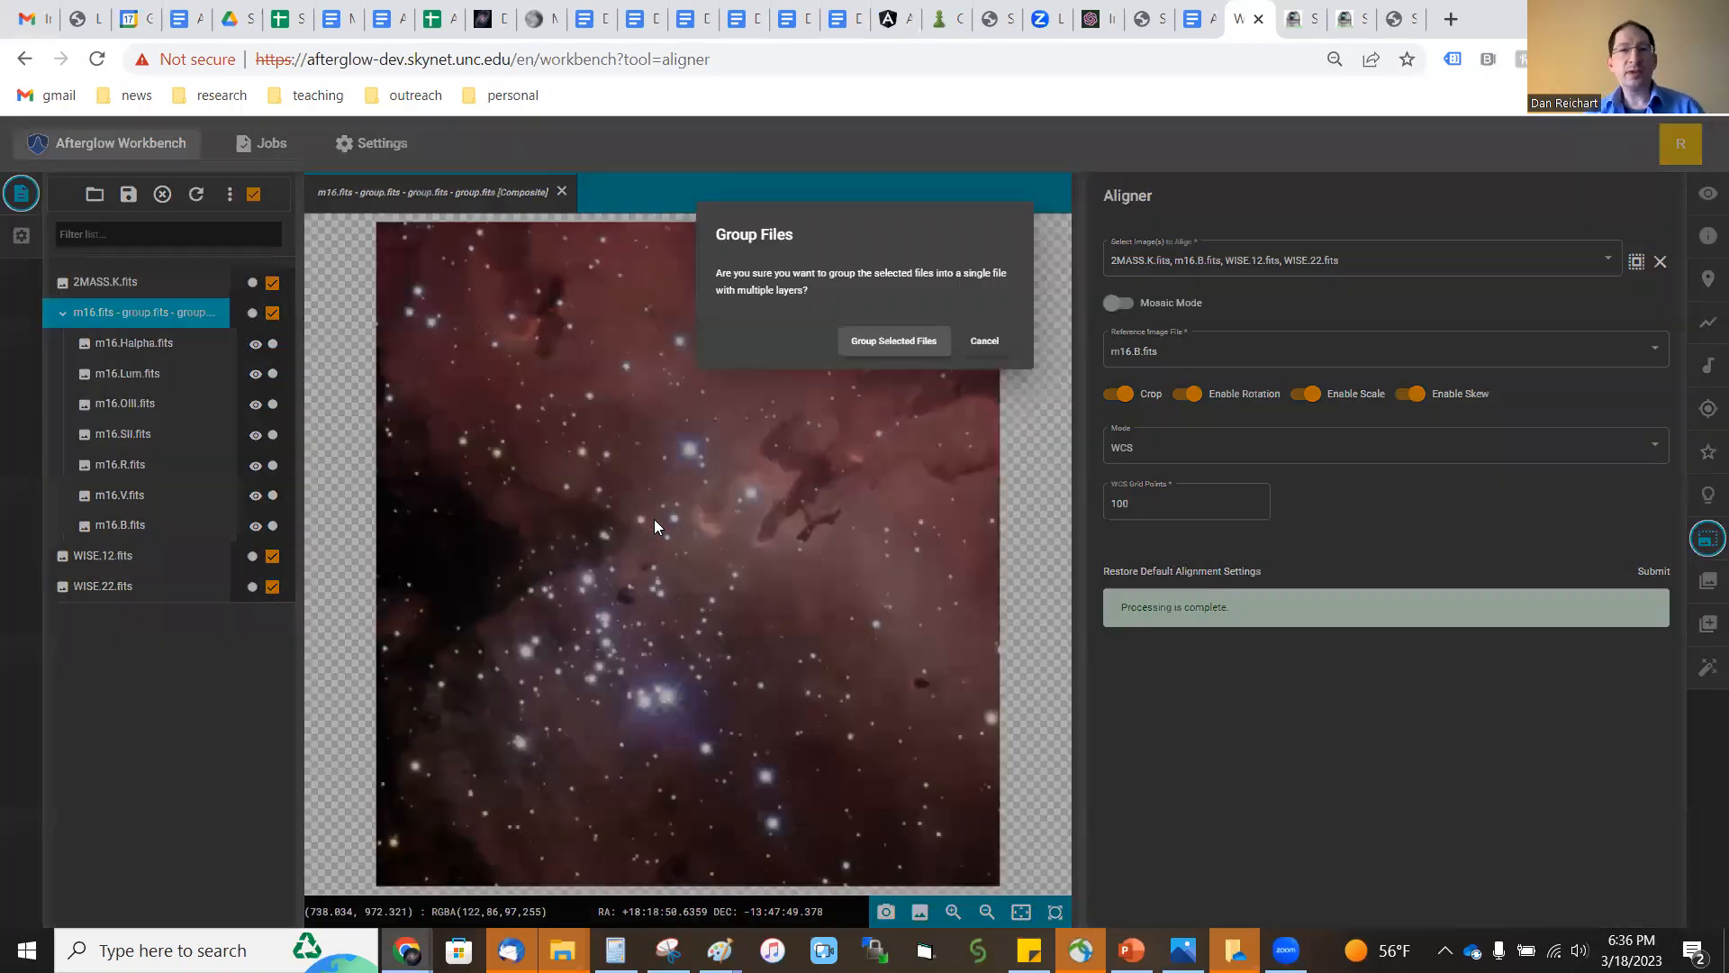
pyautogui.click(866, 349)
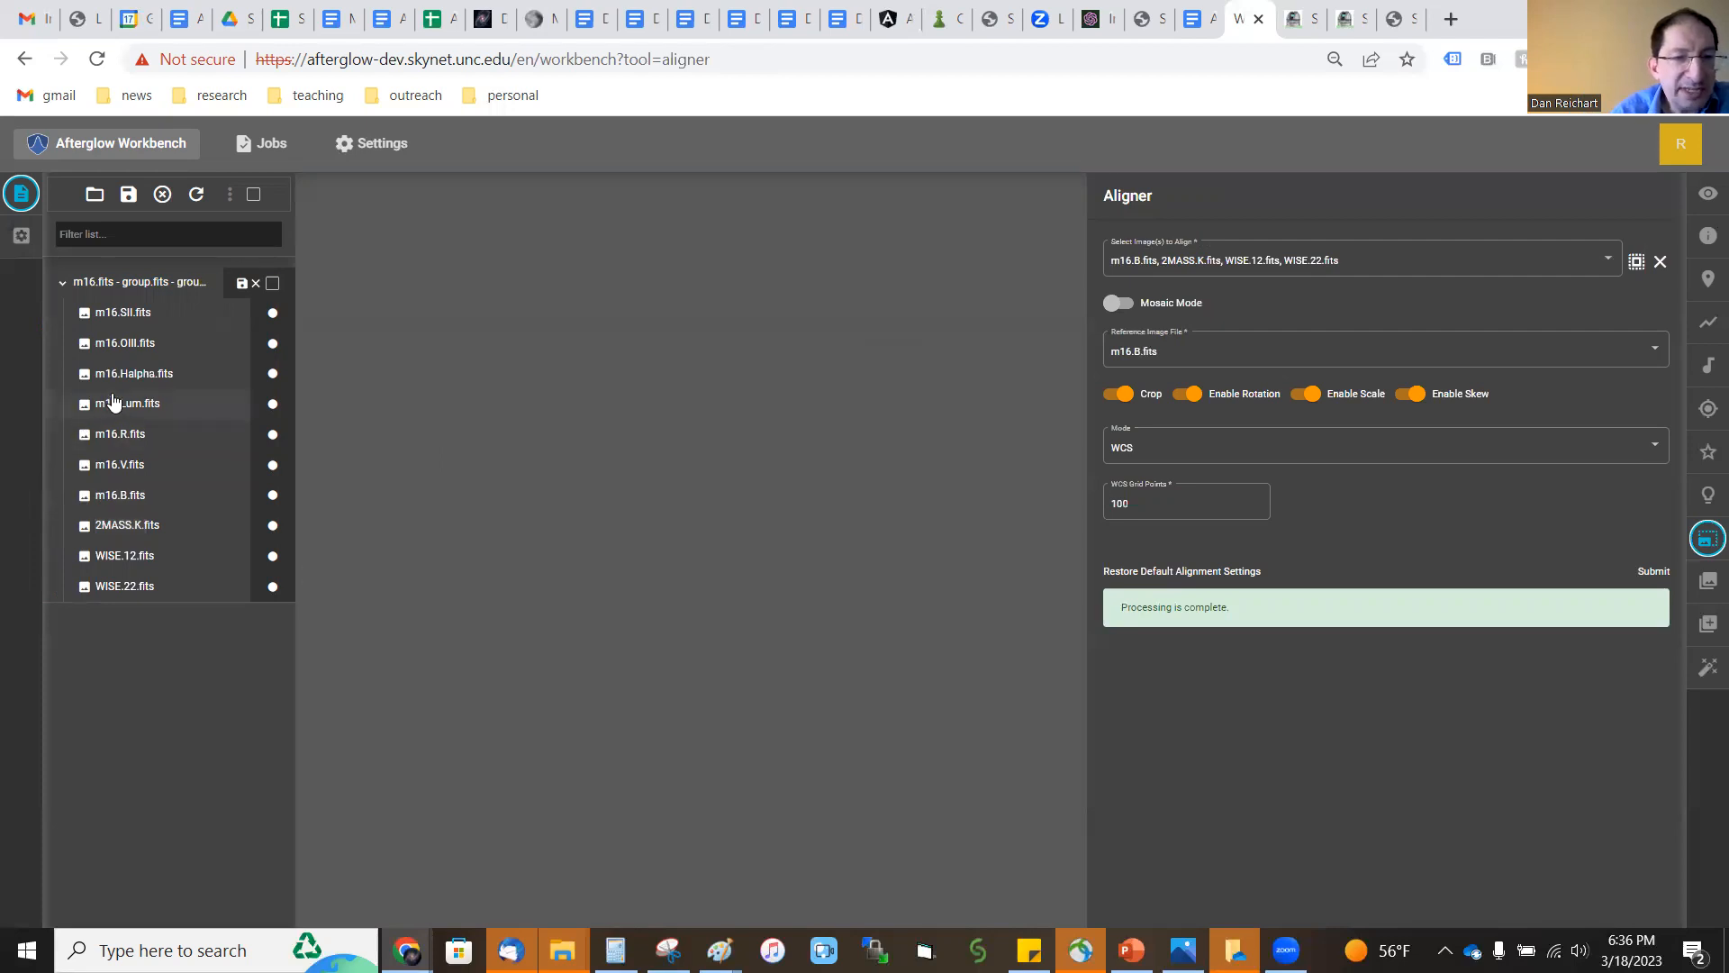
# Reorder the m16 layers in the new group as Halpha, Lum, OIII, SII, R, V and B.
pyautogui.moveTo(127, 343); pyautogui.dragTo(154, 409)
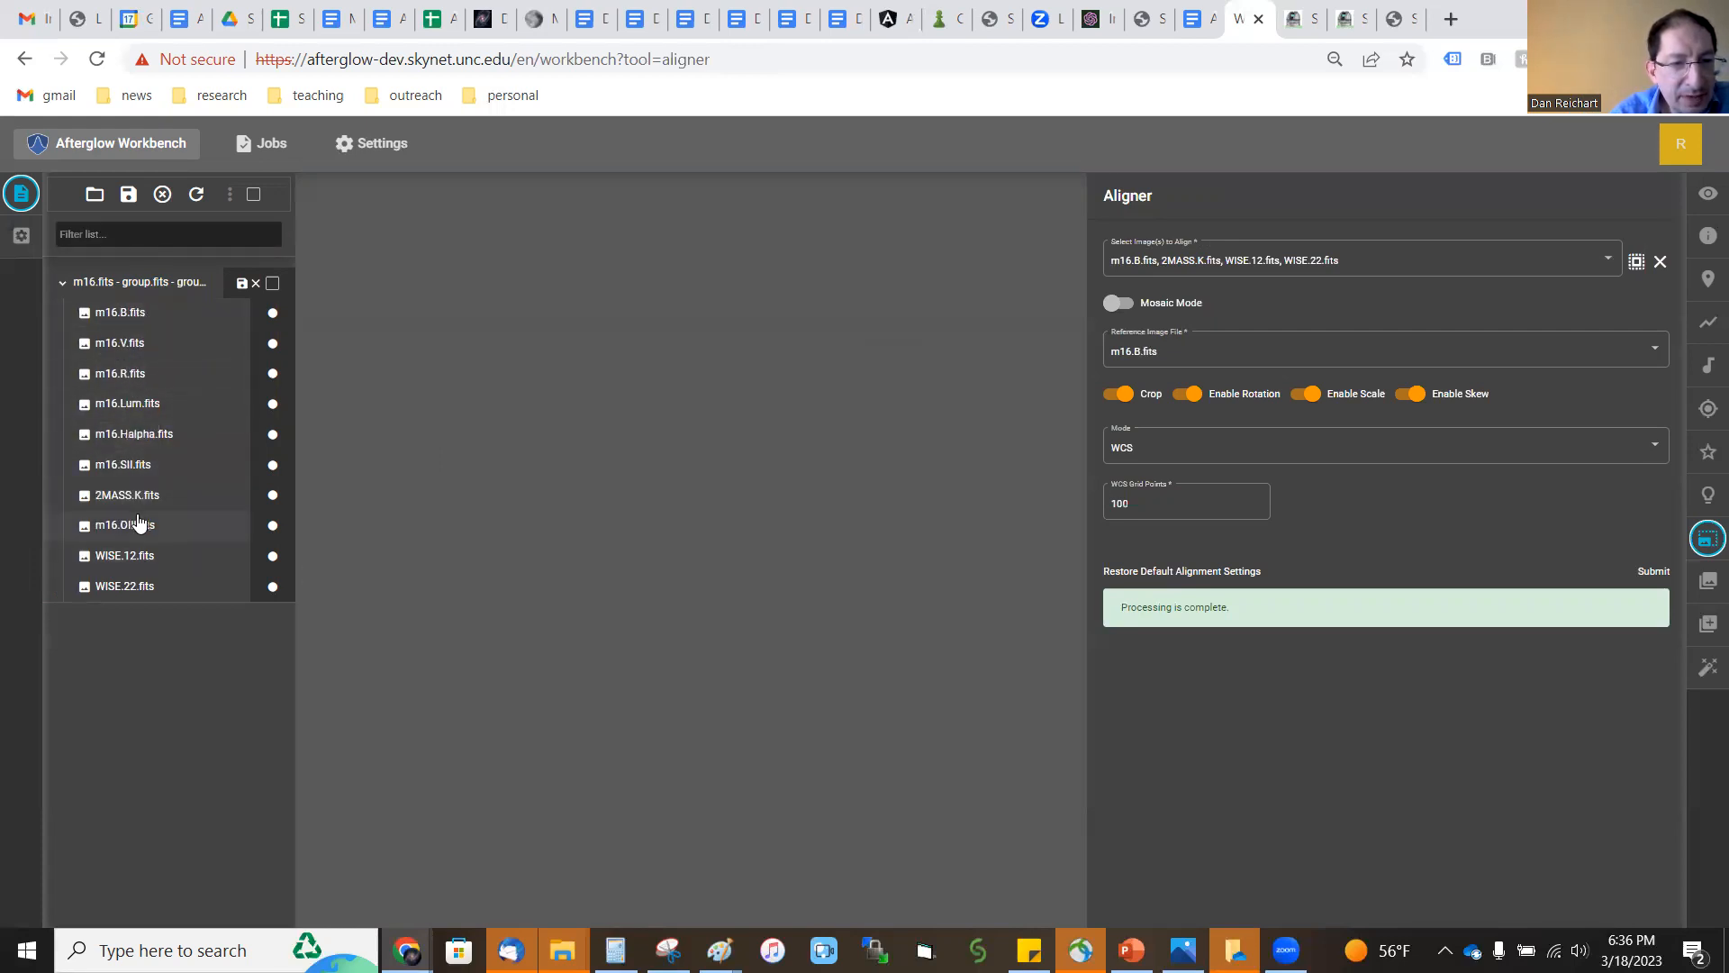
pyautogui.moveTo(142, 525)
pyautogui.mouseDown()
pyautogui.moveTo(169, 404)
pyautogui.moveTo(158, 506)
pyautogui.mouseUp()
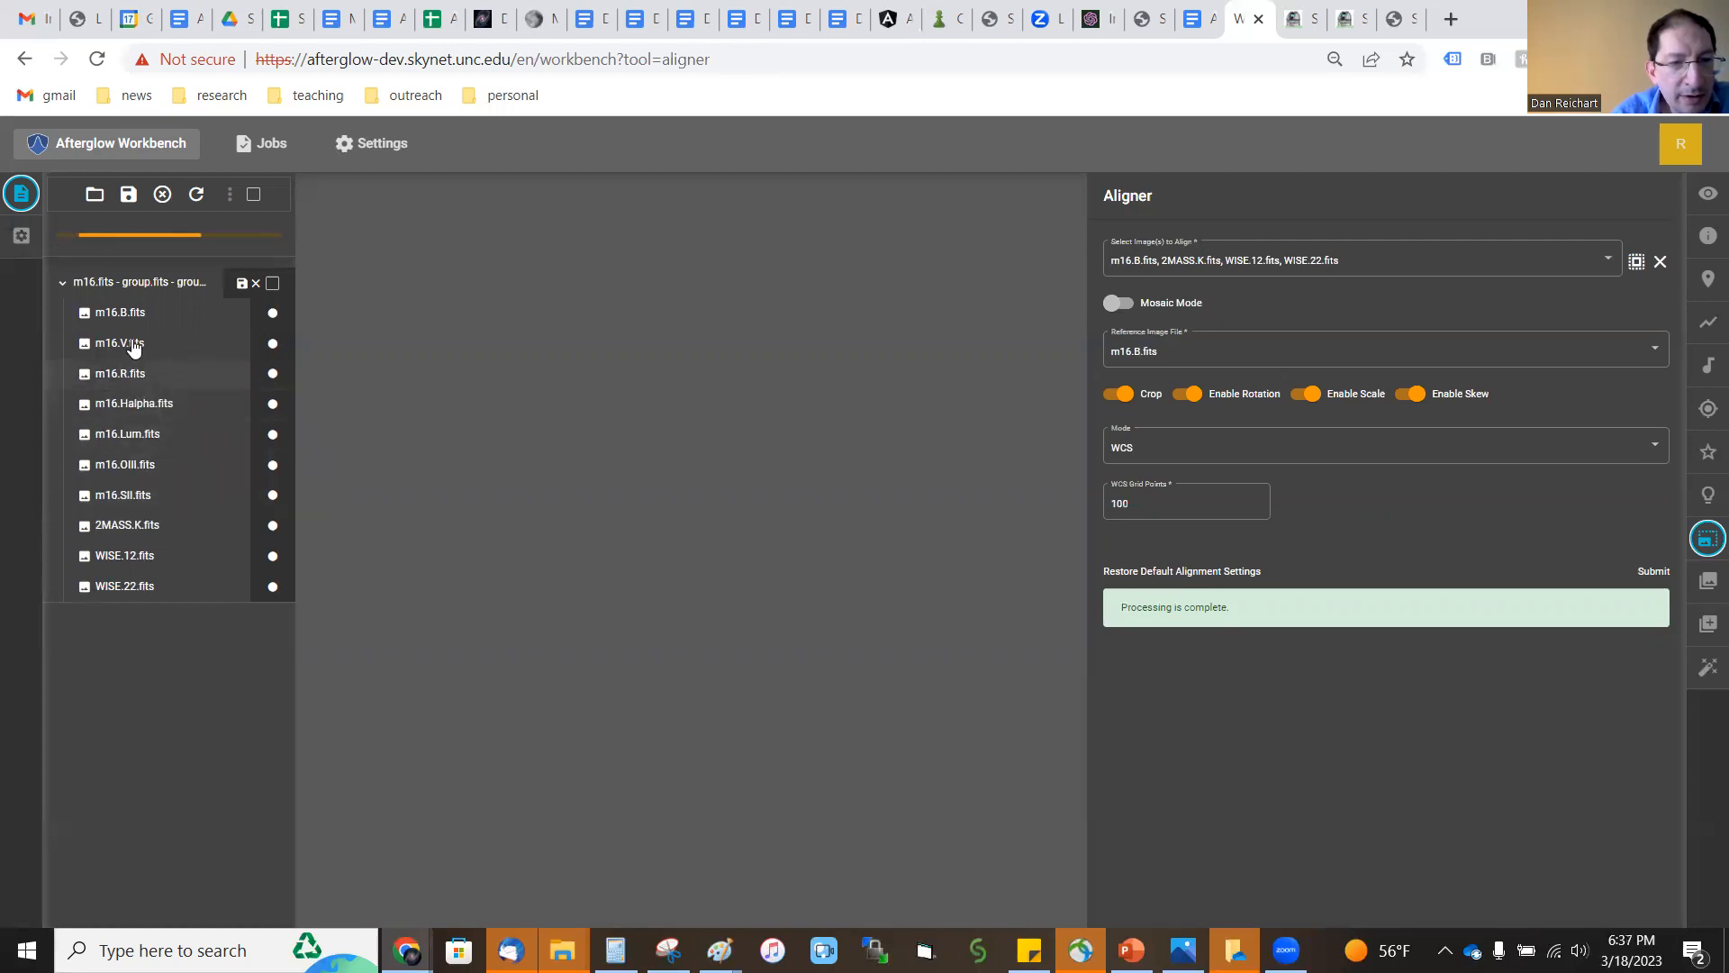
pyautogui.moveTo(132, 344); pyautogui.dragTo(160, 512)
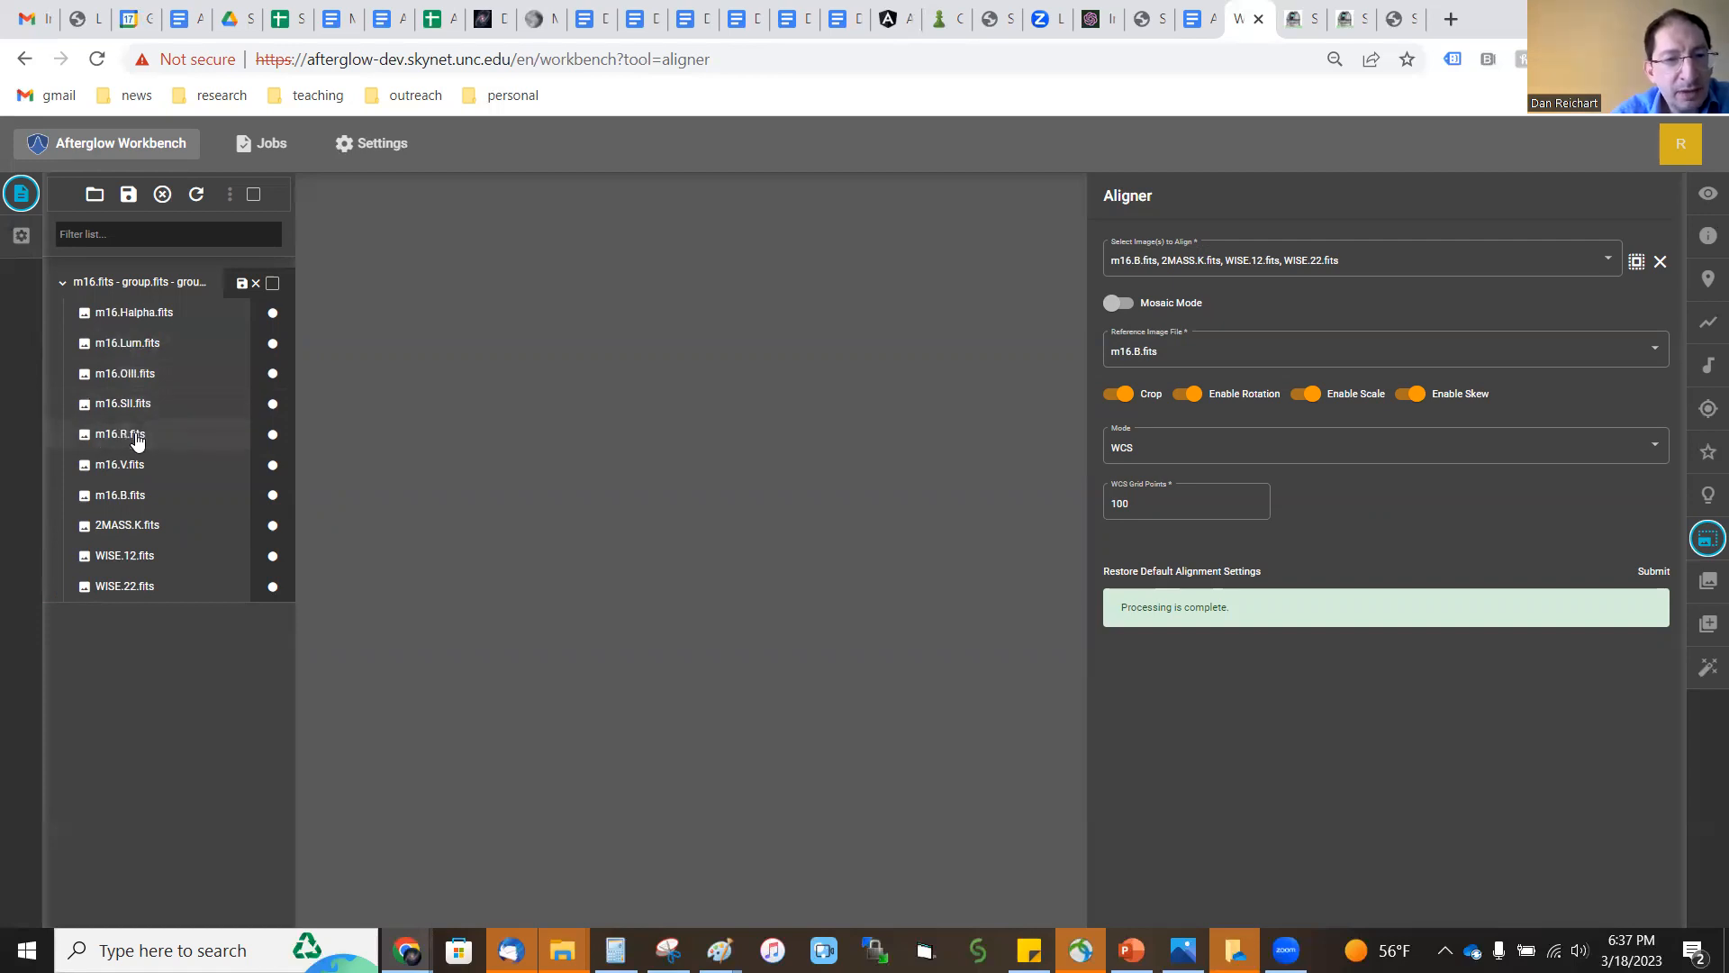
# Move the infrared layers above the m16 layers, in the order 2MASS.K.fits, WISE.22.fits, WISE.12.fits.
pyautogui.moveTo(144, 529); pyautogui.dragTo(196, 341)
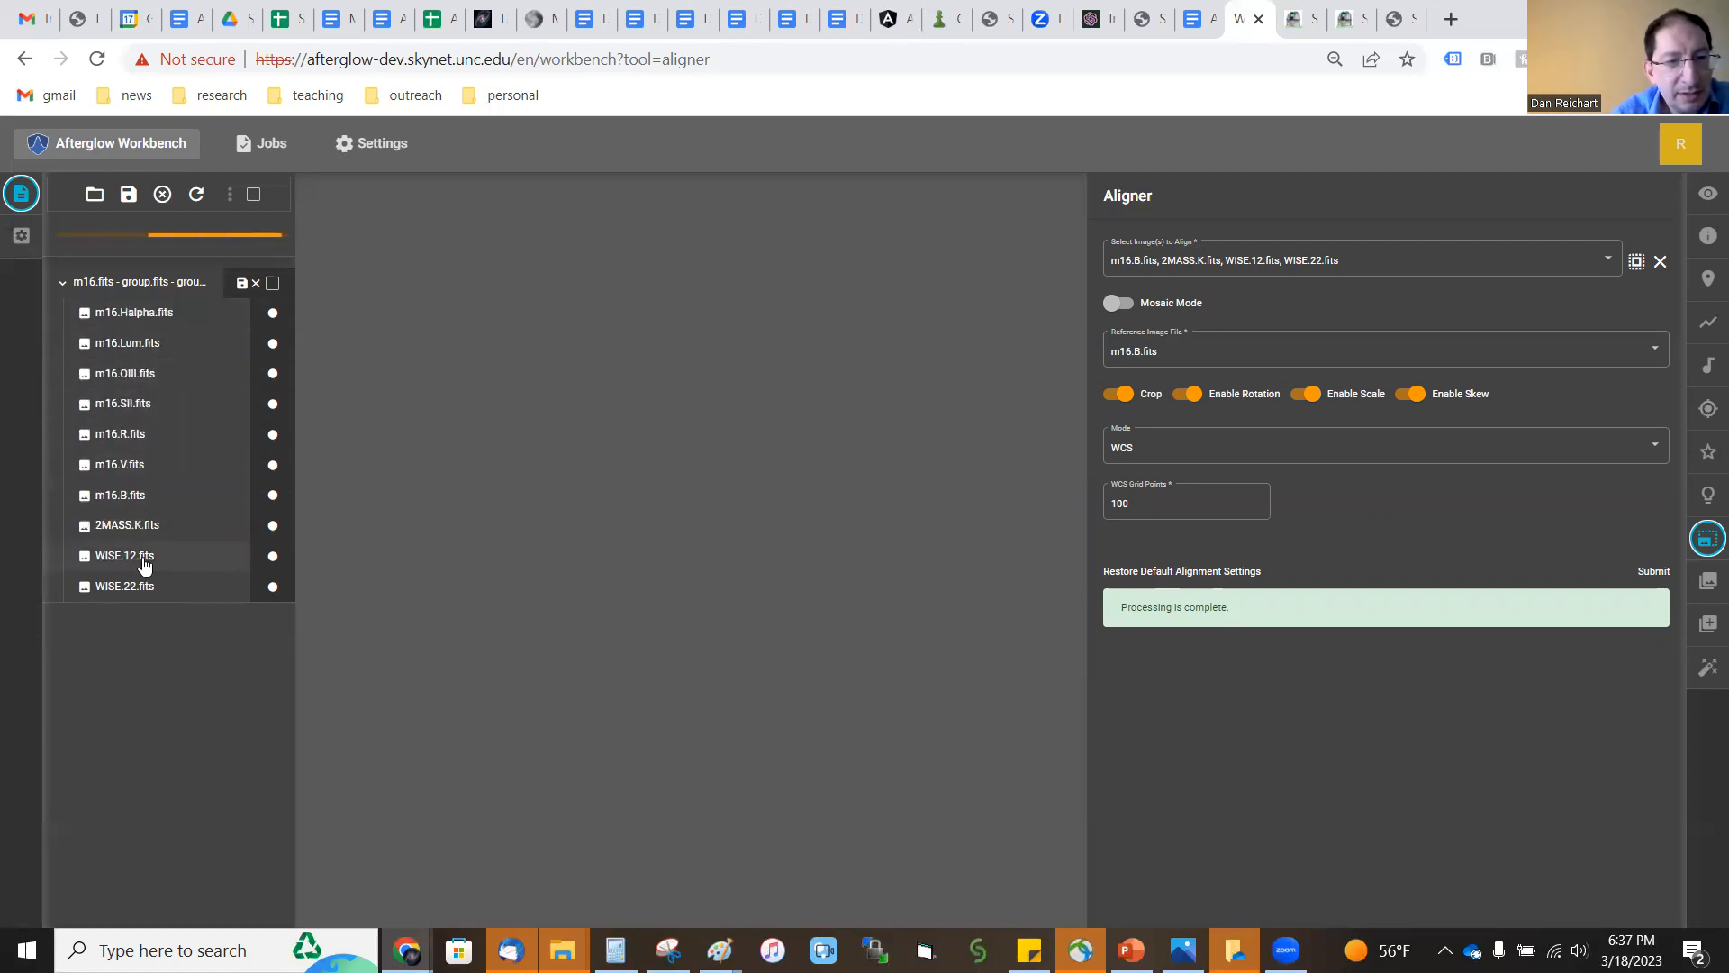
pyautogui.moveTo(144, 564); pyautogui.dragTo(165, 349)
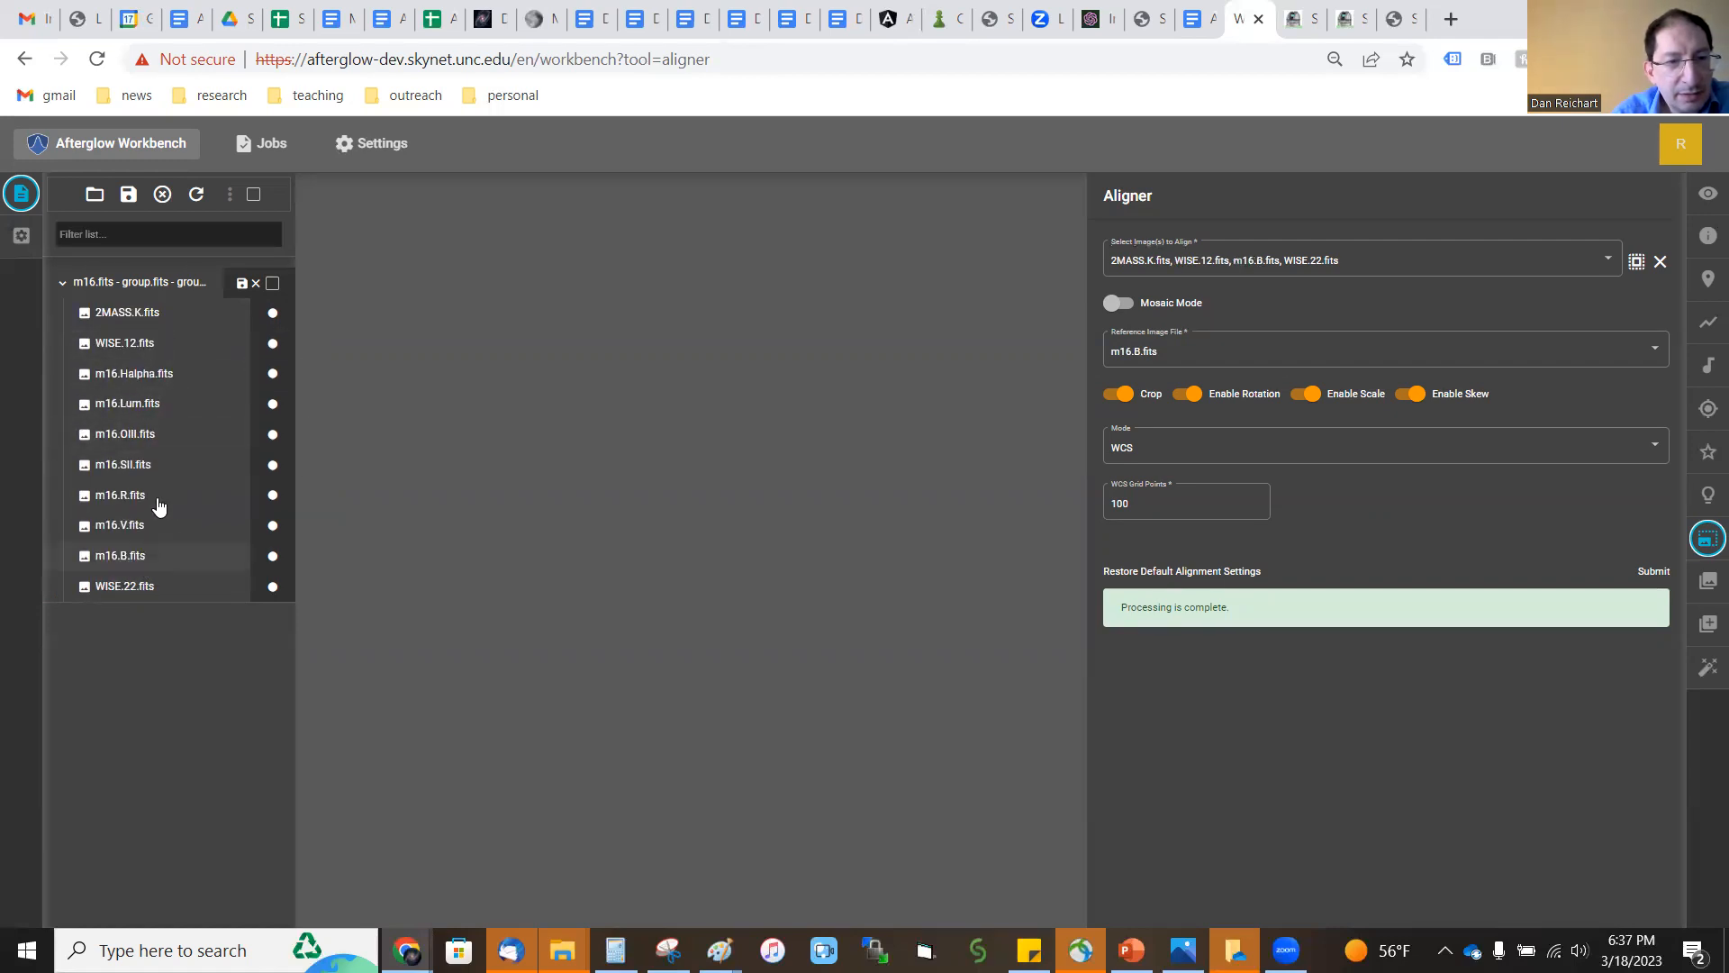
pyautogui.moveTo(123, 586); pyautogui.dragTo(176, 346)
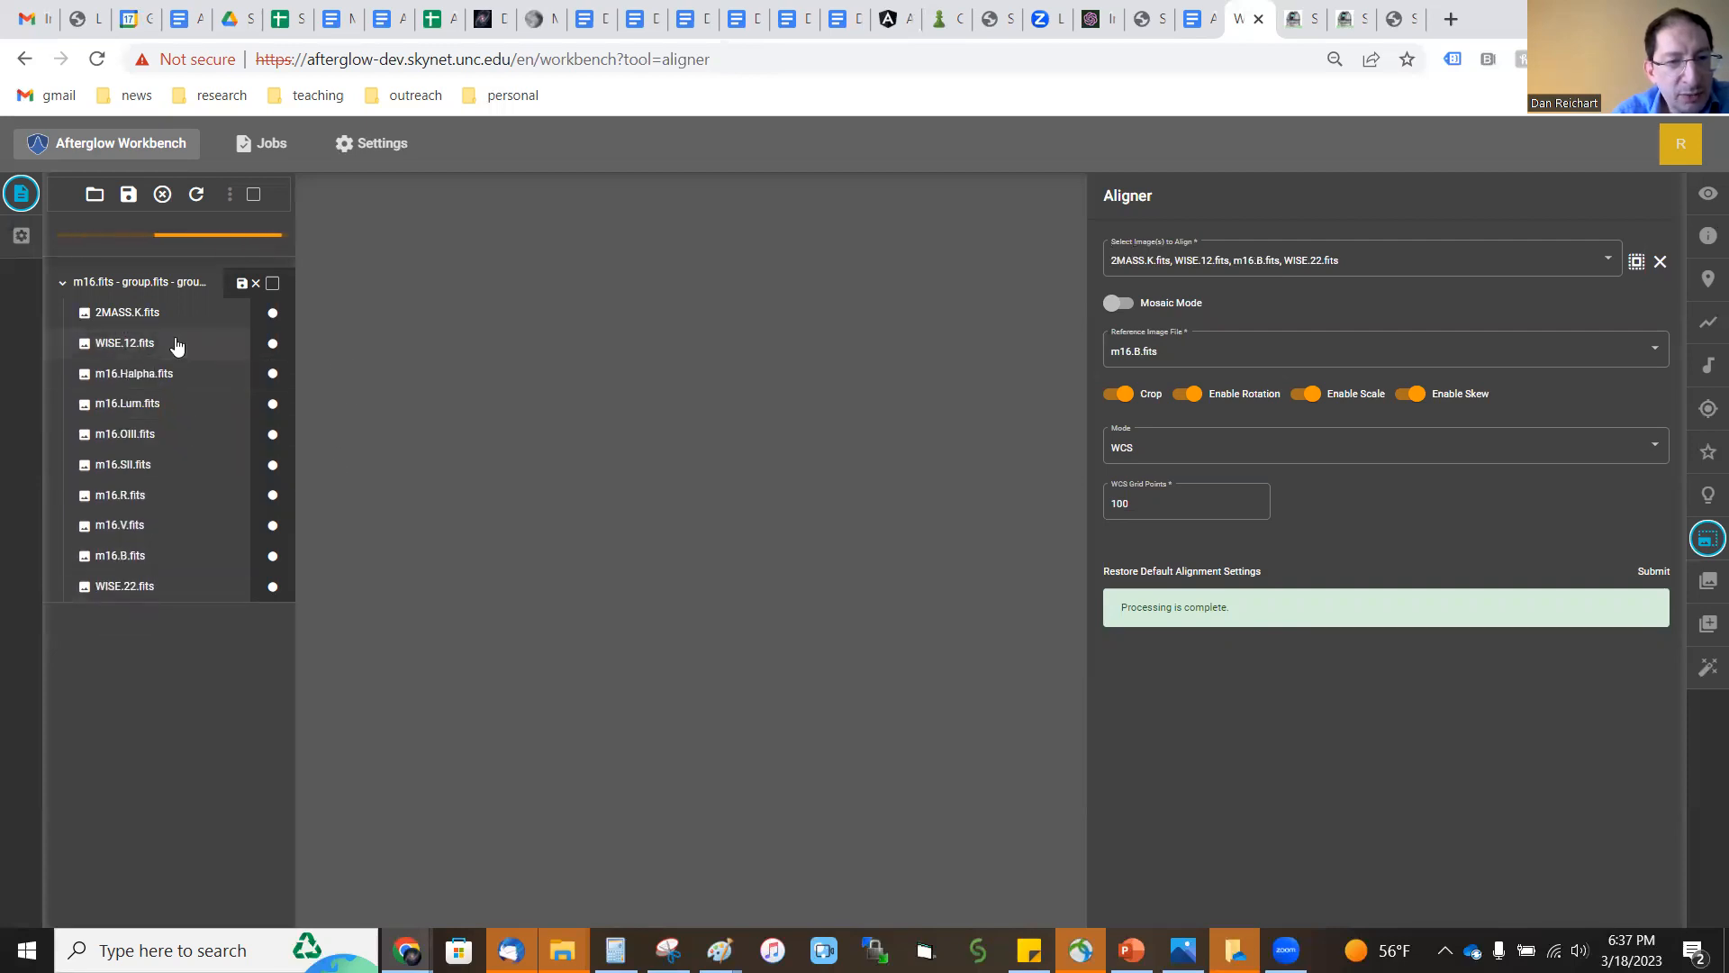
# Display the grouped composite with the 2MASS.K.fits and WISE.22.fits layers hidden and the WISE.12.fits layer visible.
pyautogui.click(116, 284)
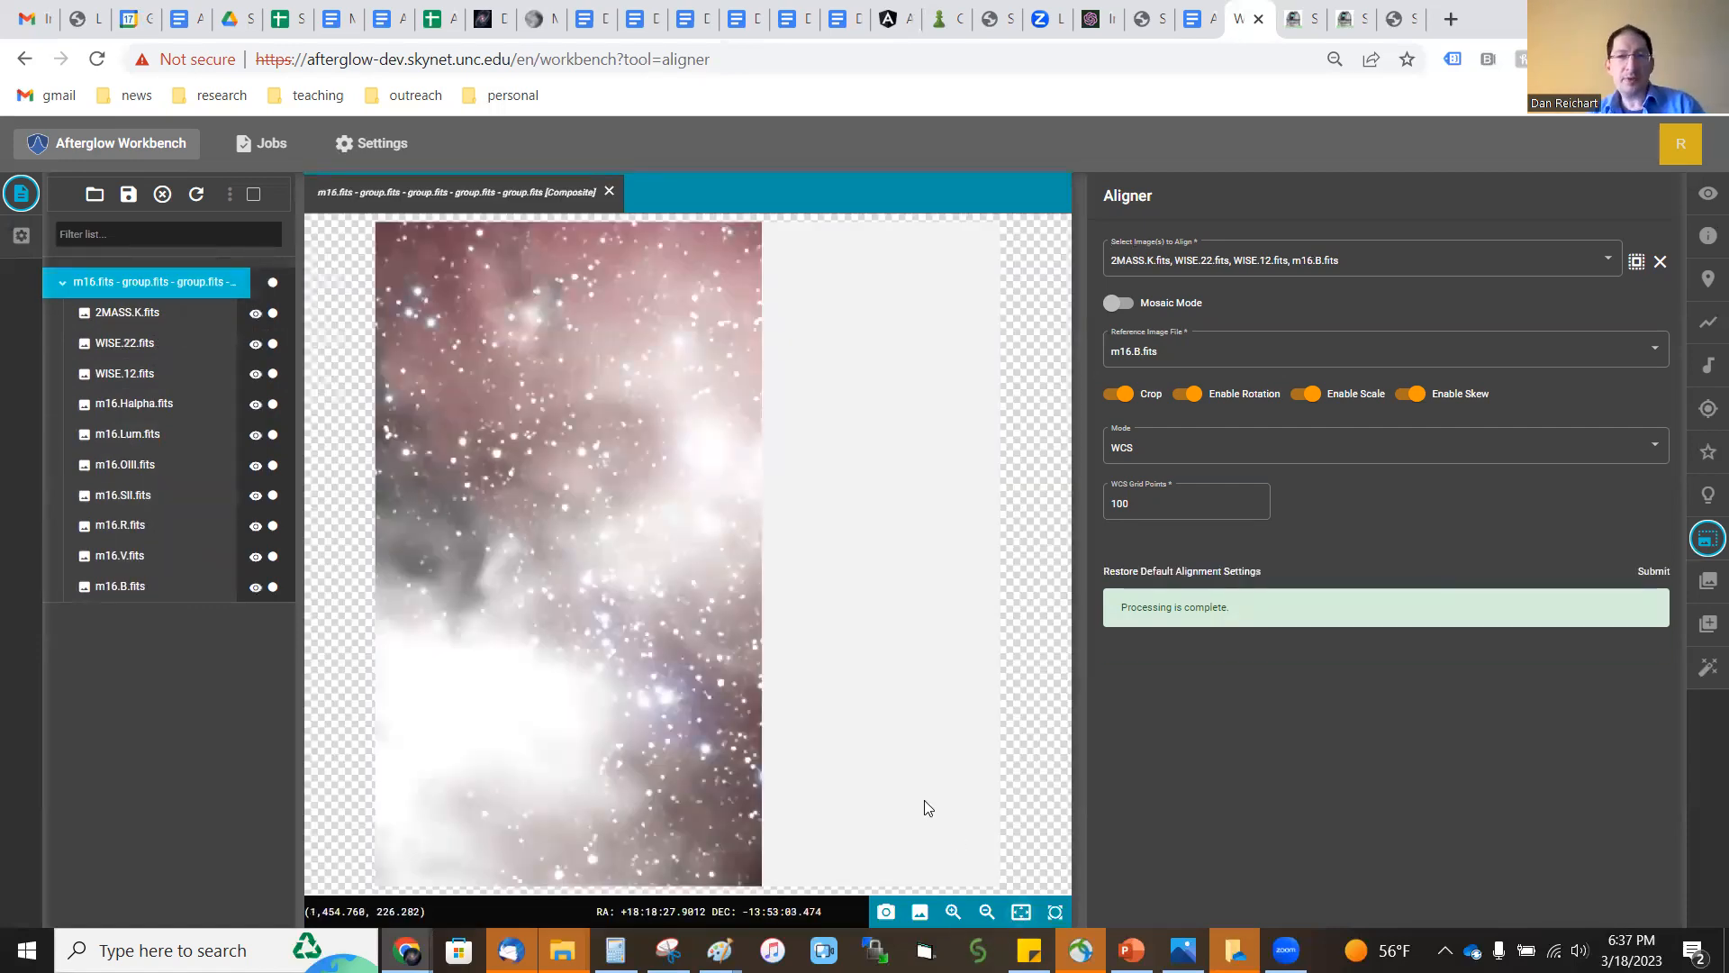
pyautogui.click(257, 315)
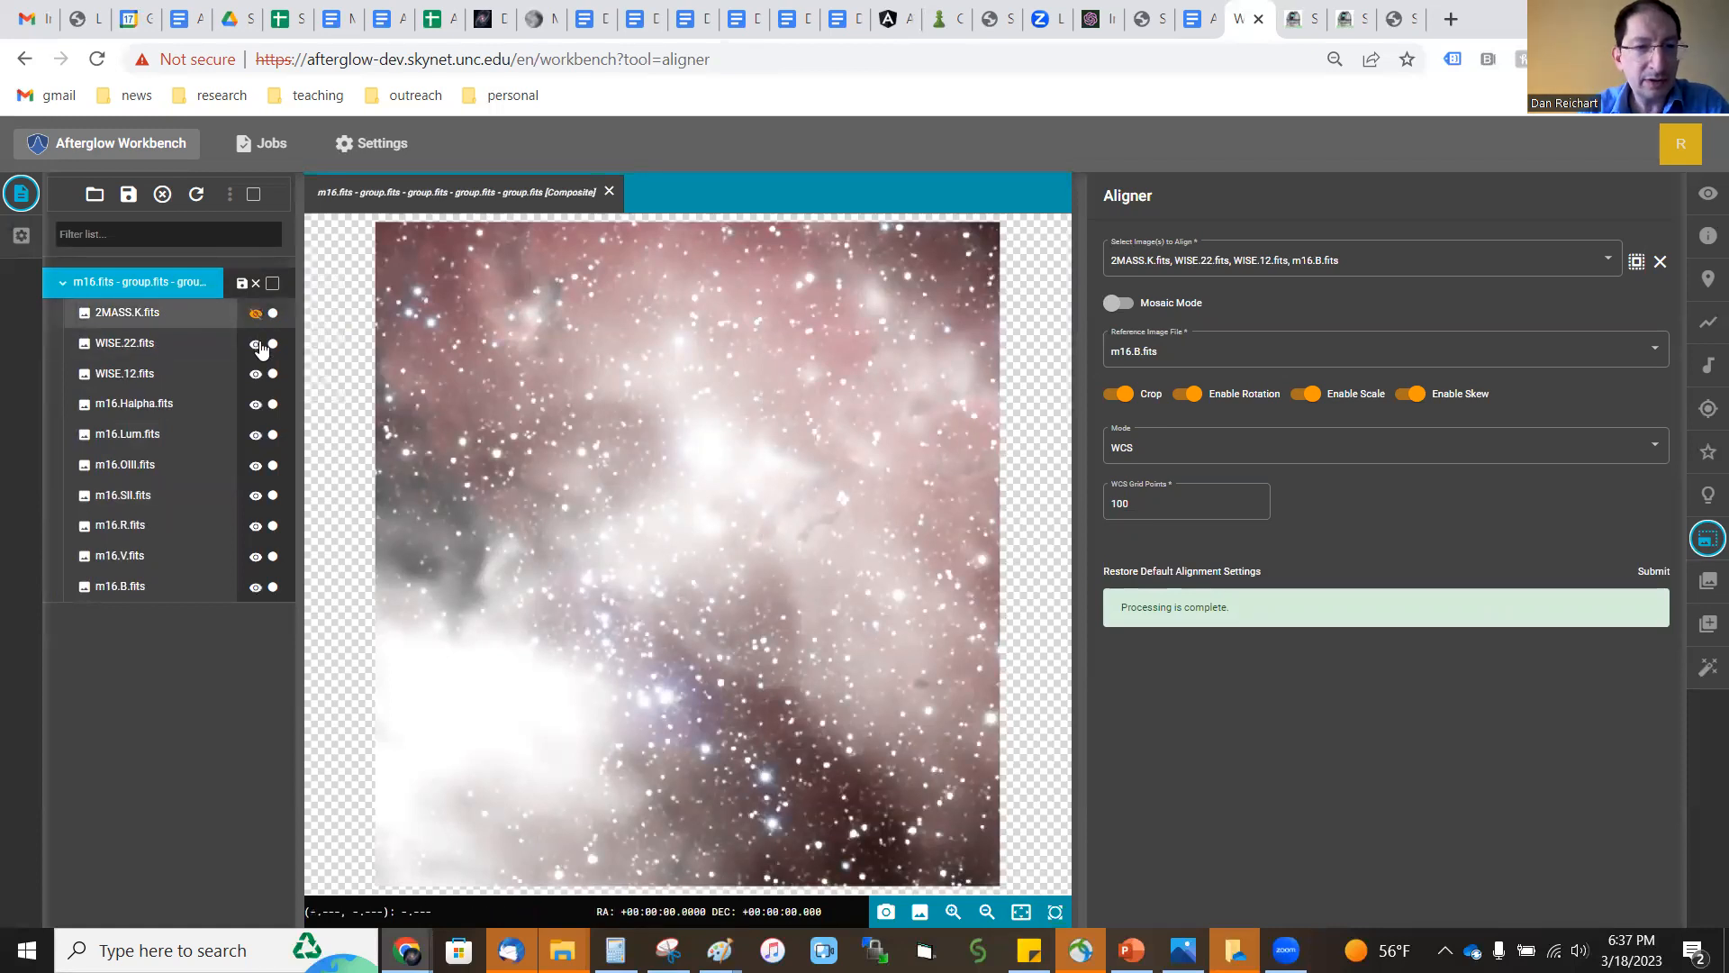
pyautogui.click(257, 376)
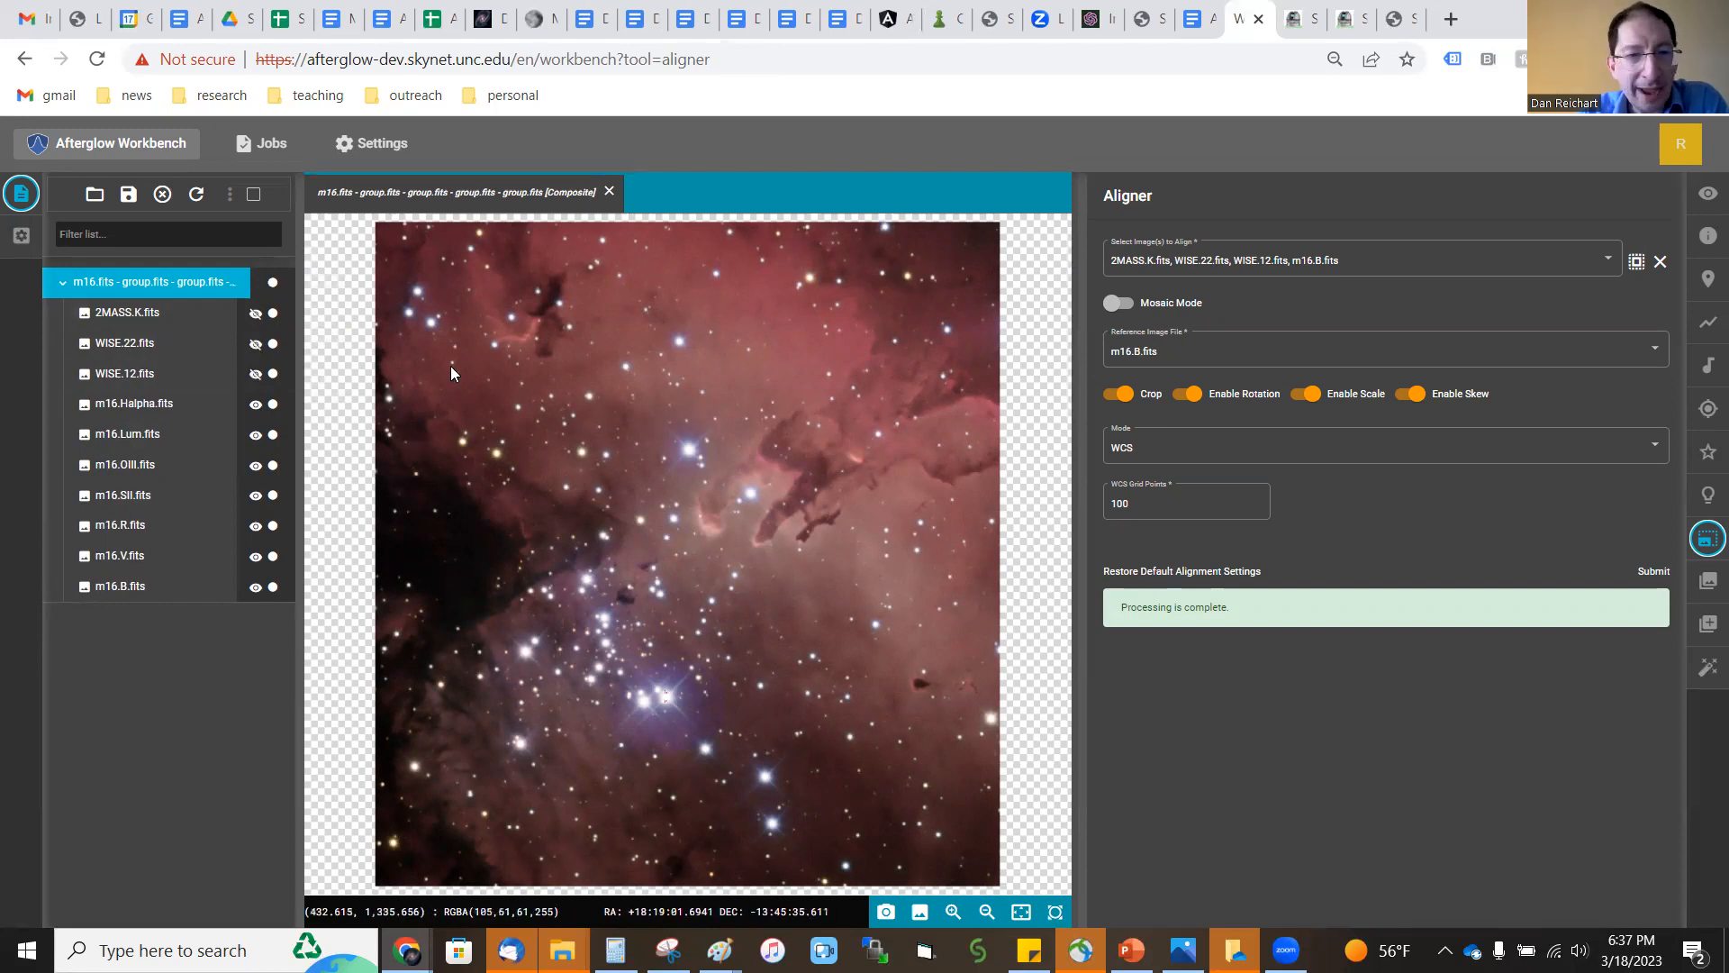
pyautogui.click(257, 376)
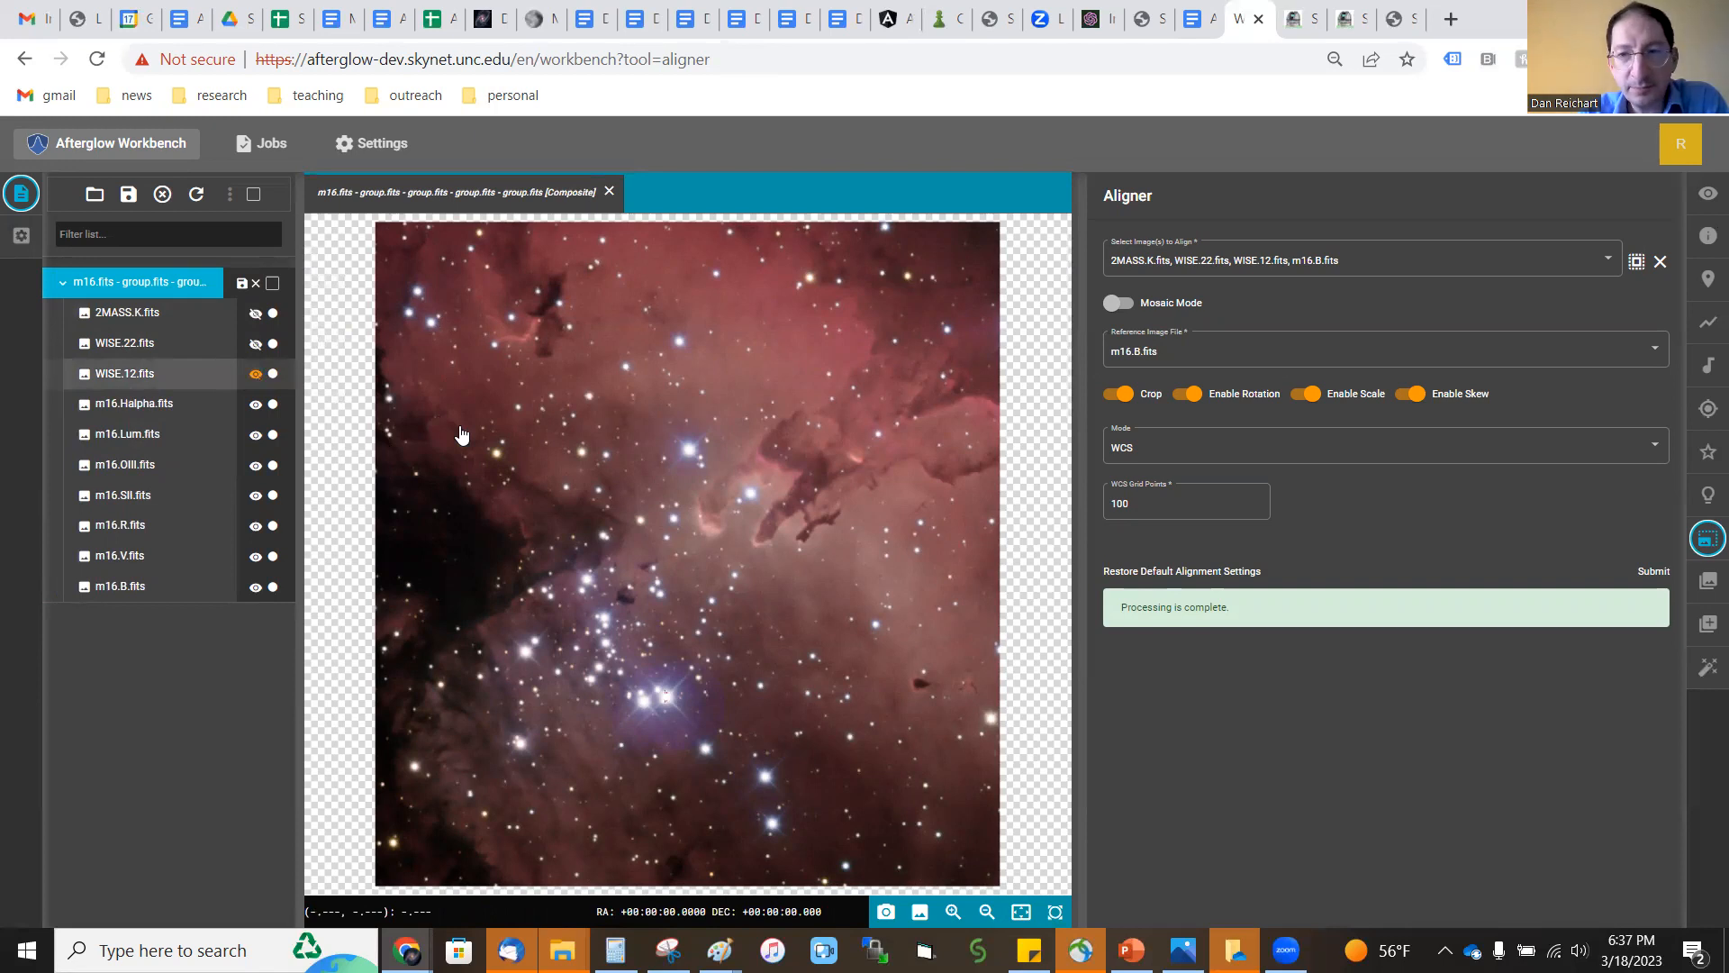
# Apply the Heat Color Map to the WISE.12.fits layer in the display settings.
pyautogui.click(1707, 196)
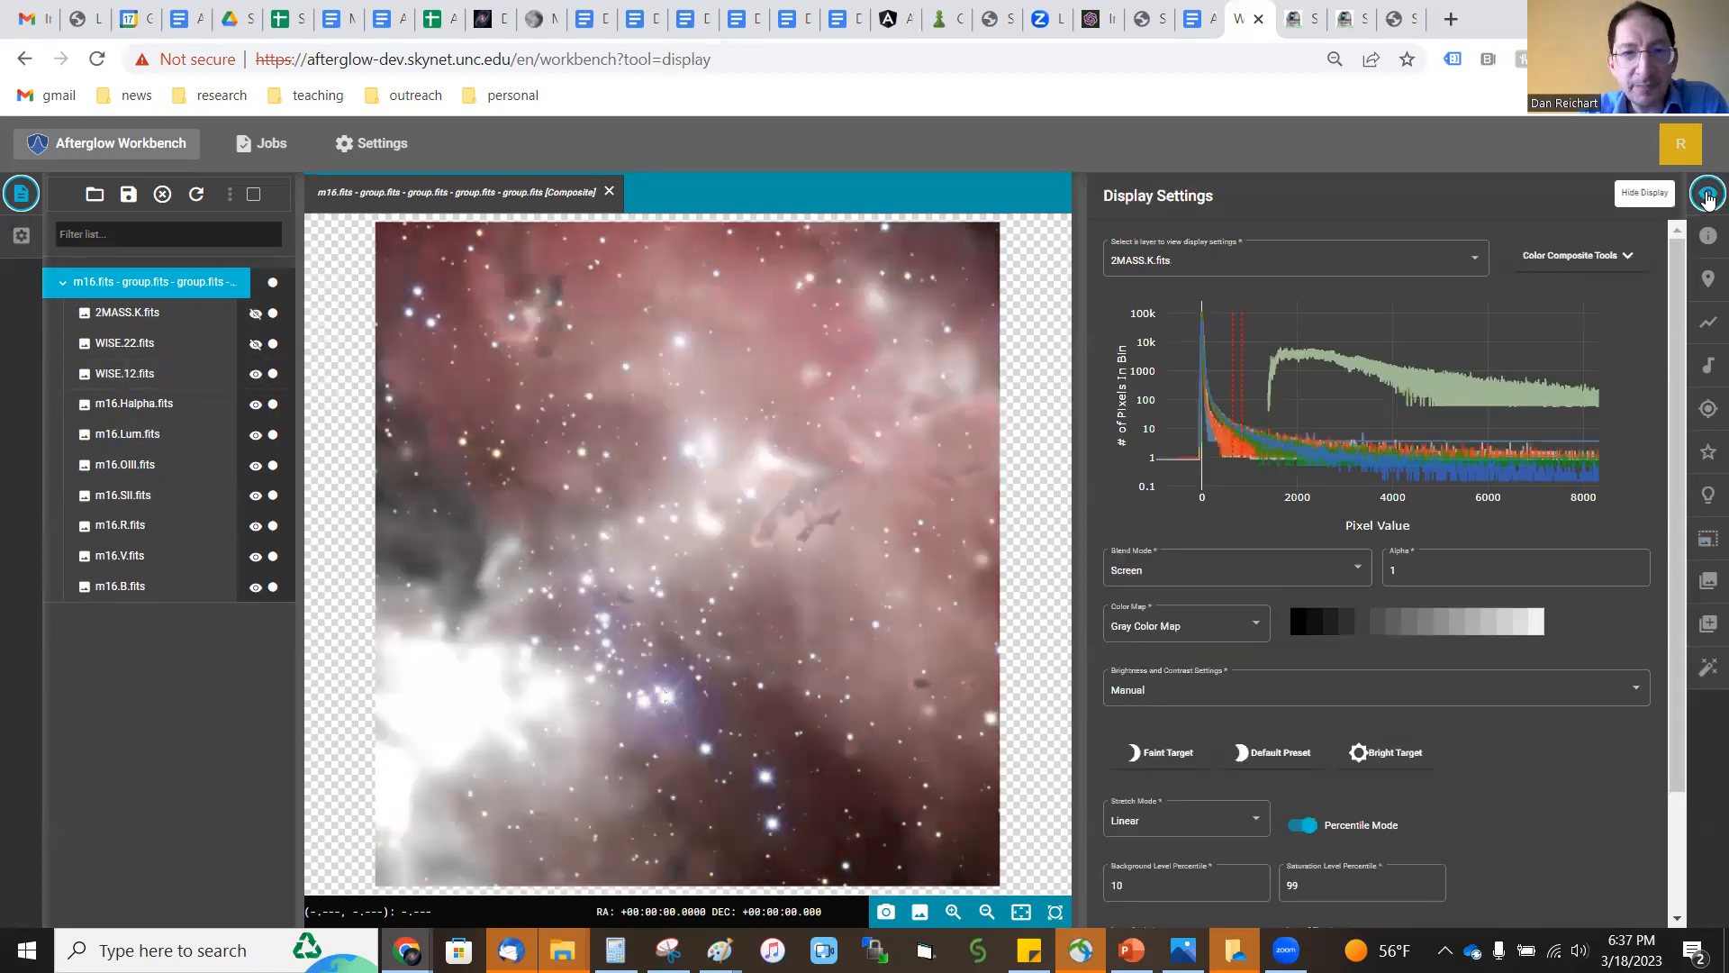
pyautogui.click(1197, 265)
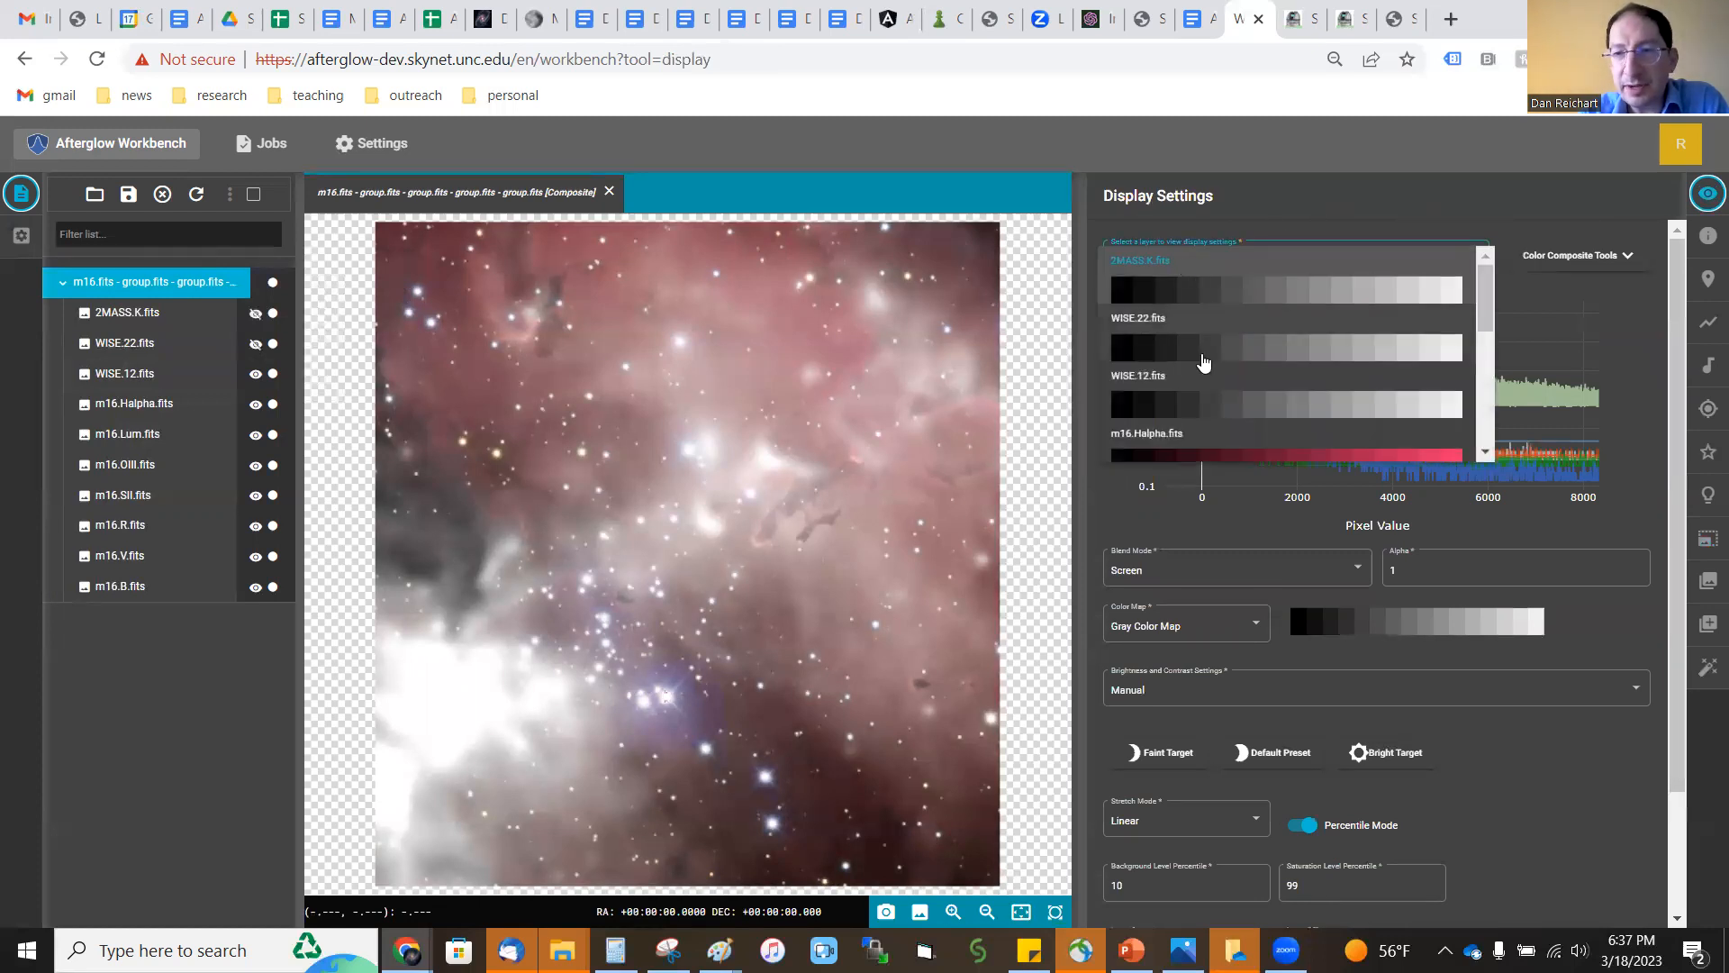
pyautogui.click(1200, 405)
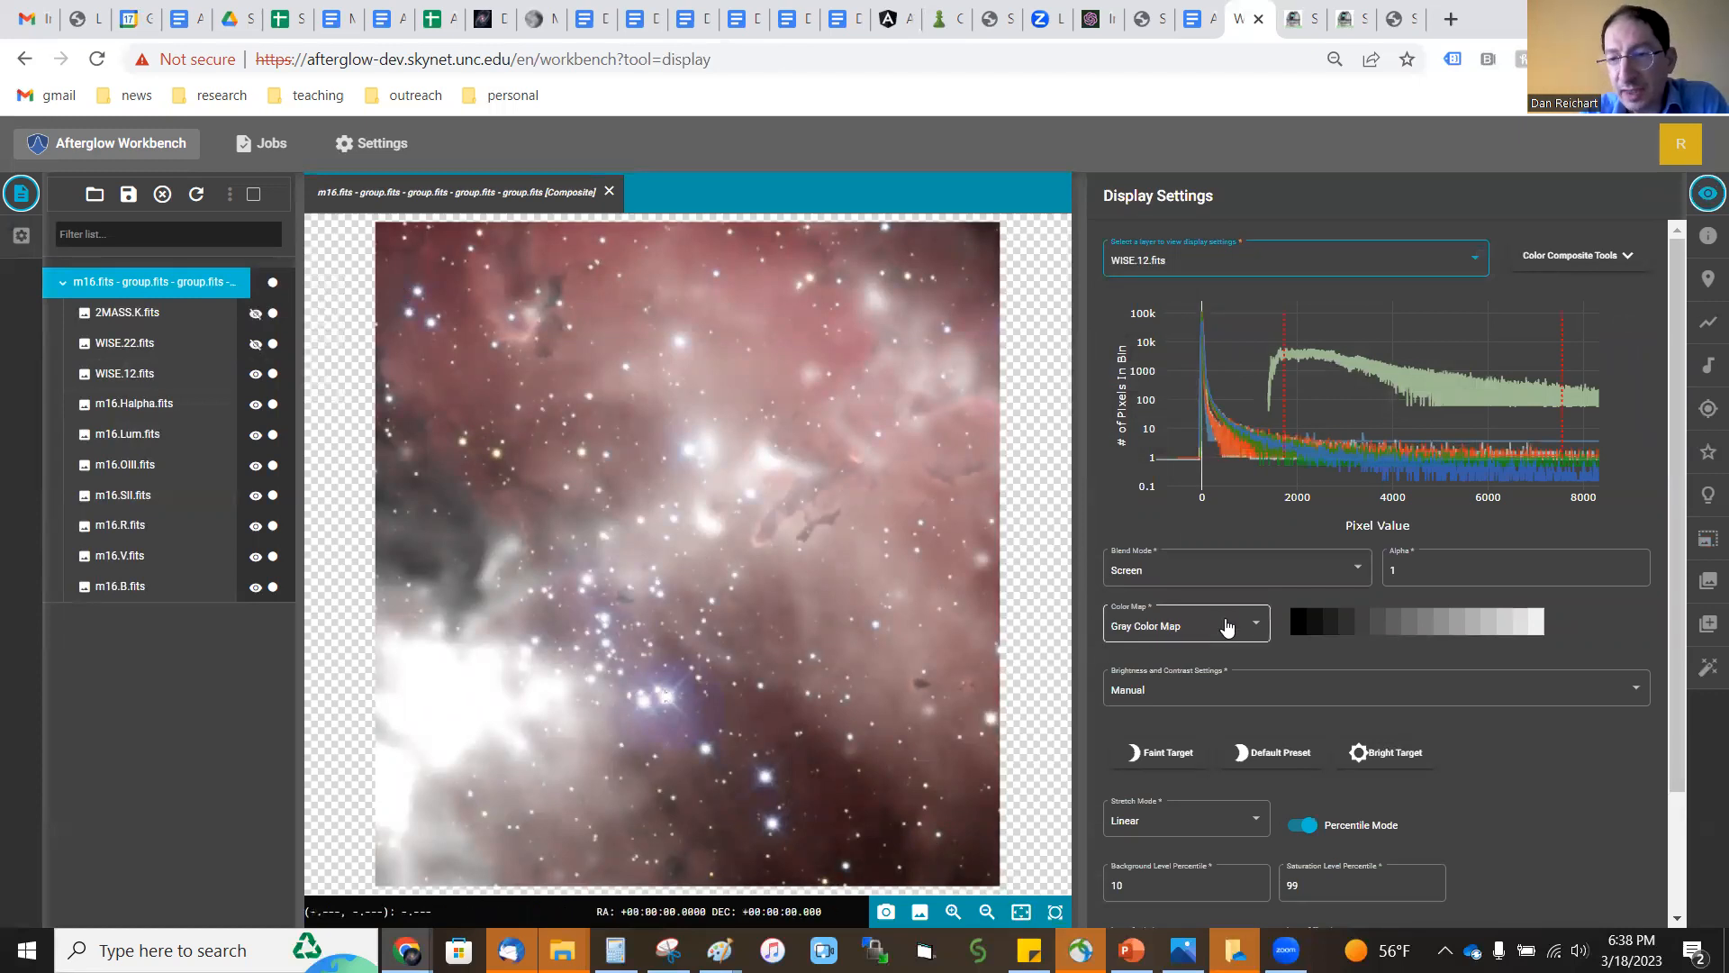
pyautogui.click(1226, 626)
pyautogui.moveTo(1282, 690); pyautogui.dragTo(1285, 807)
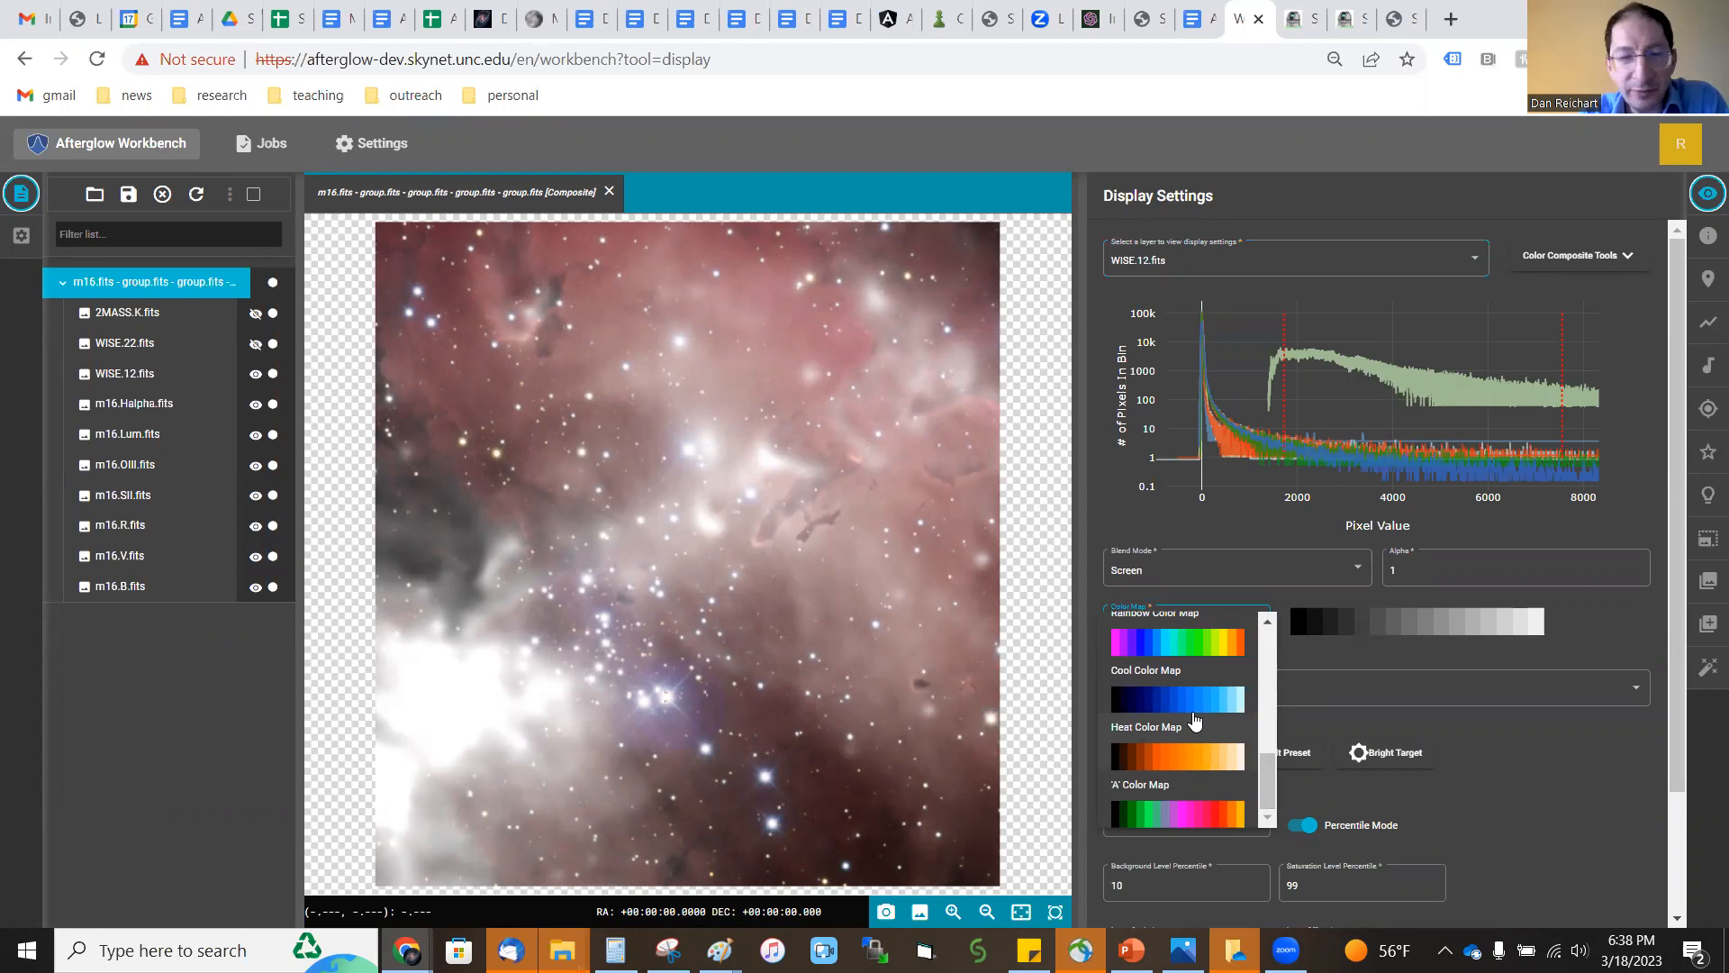
pyautogui.click(1206, 772)
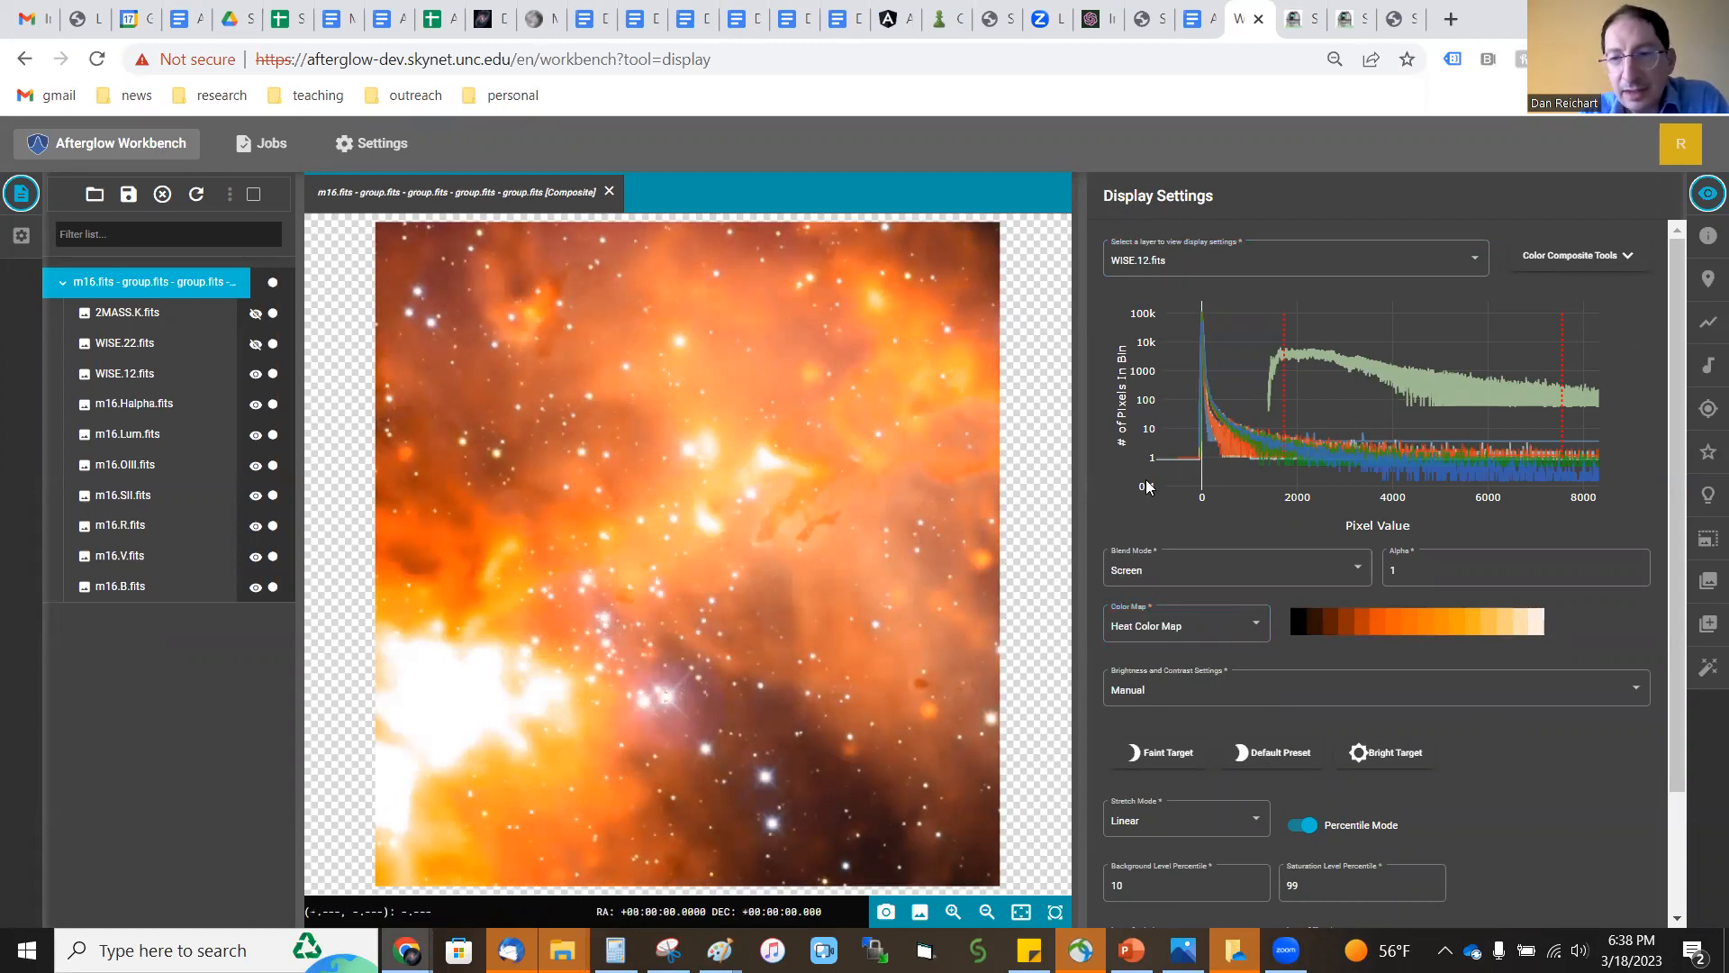
# Set the blend mode of the WISE.12.fits layer to Lighten.
pyautogui.click(1162, 579)
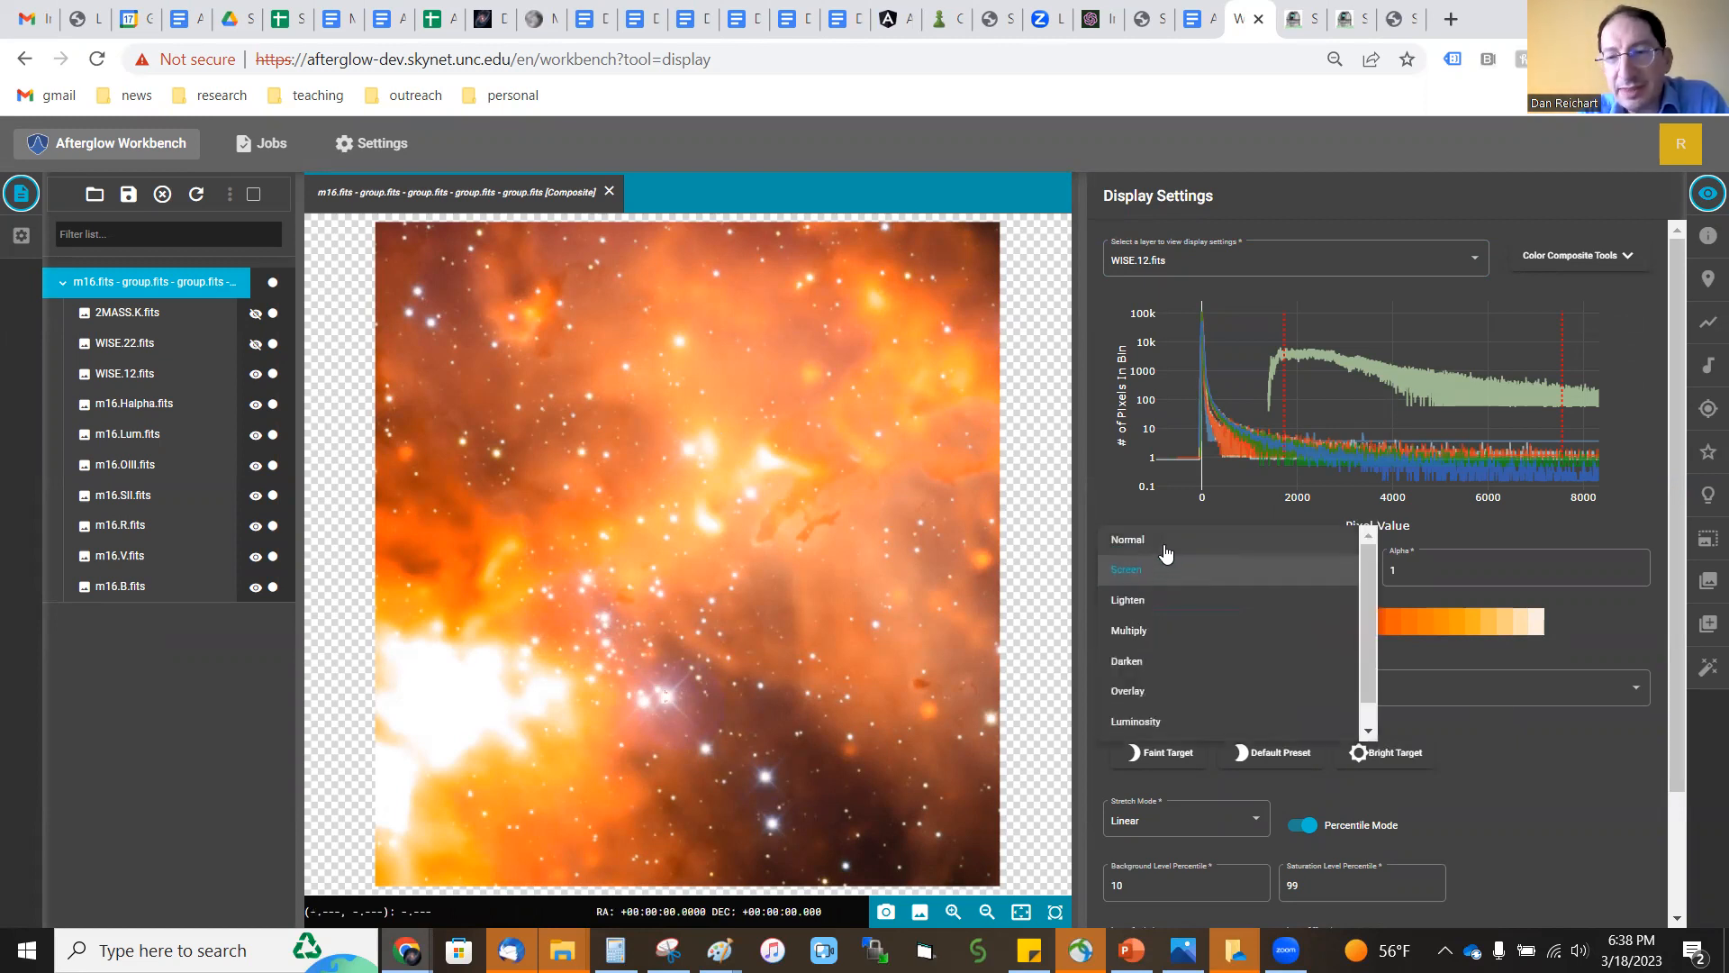
pyautogui.click(1176, 599)
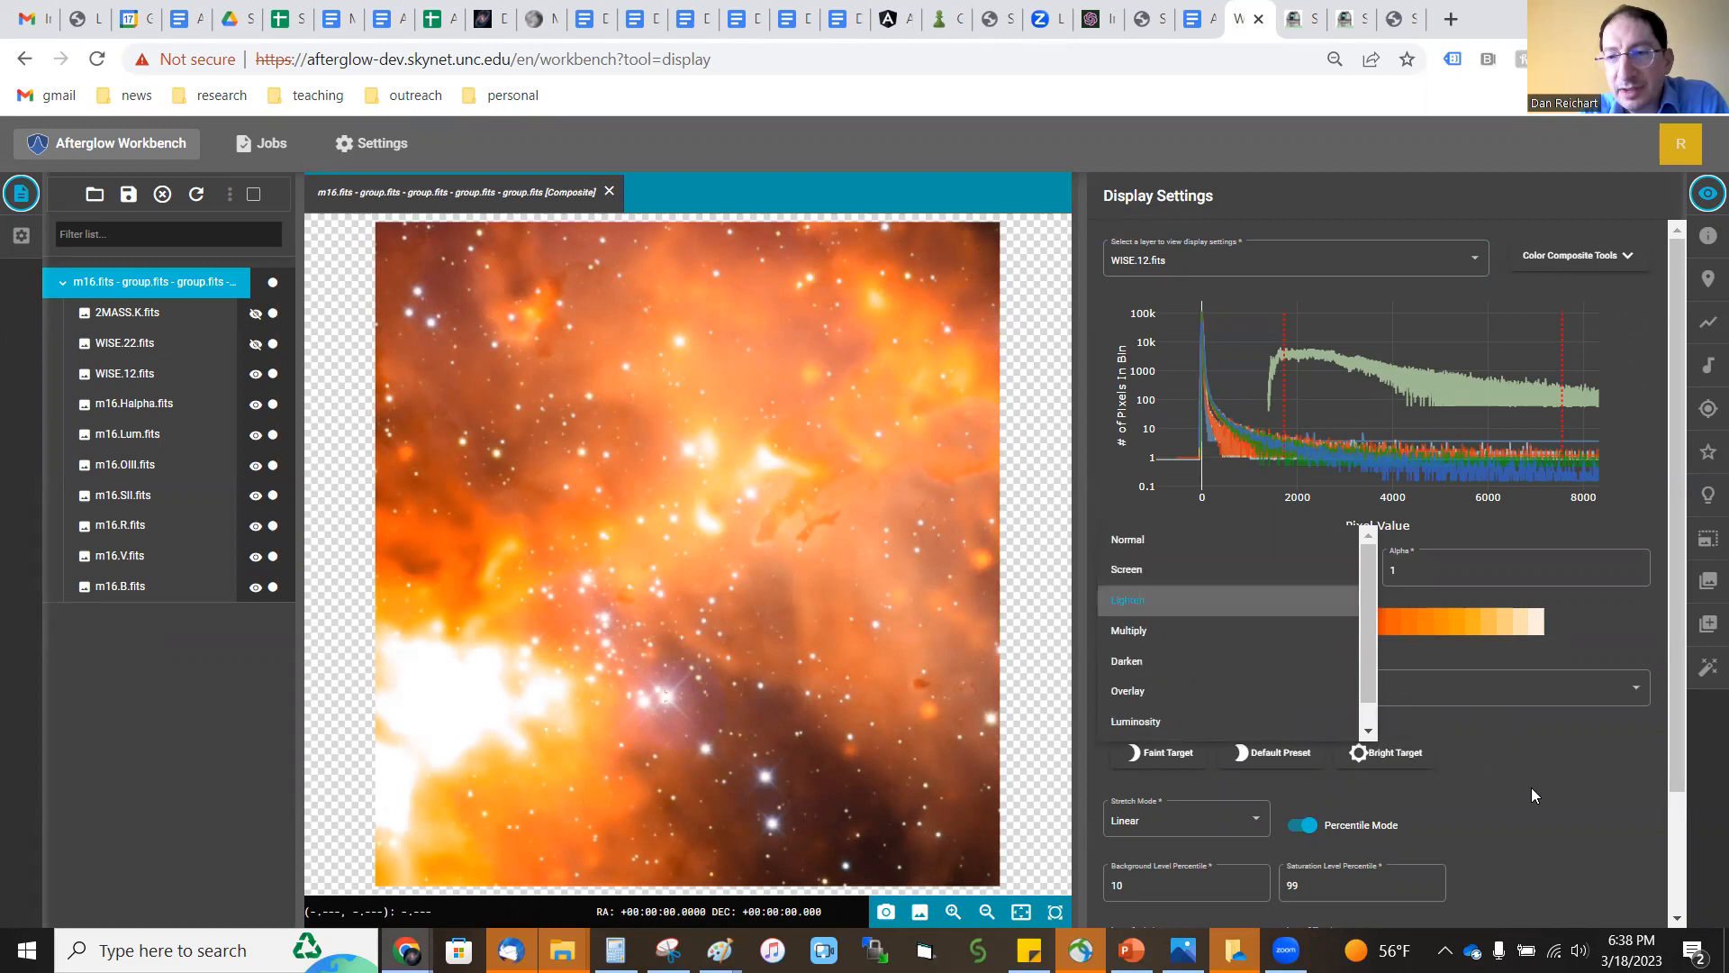
pyautogui.click(1552, 803)
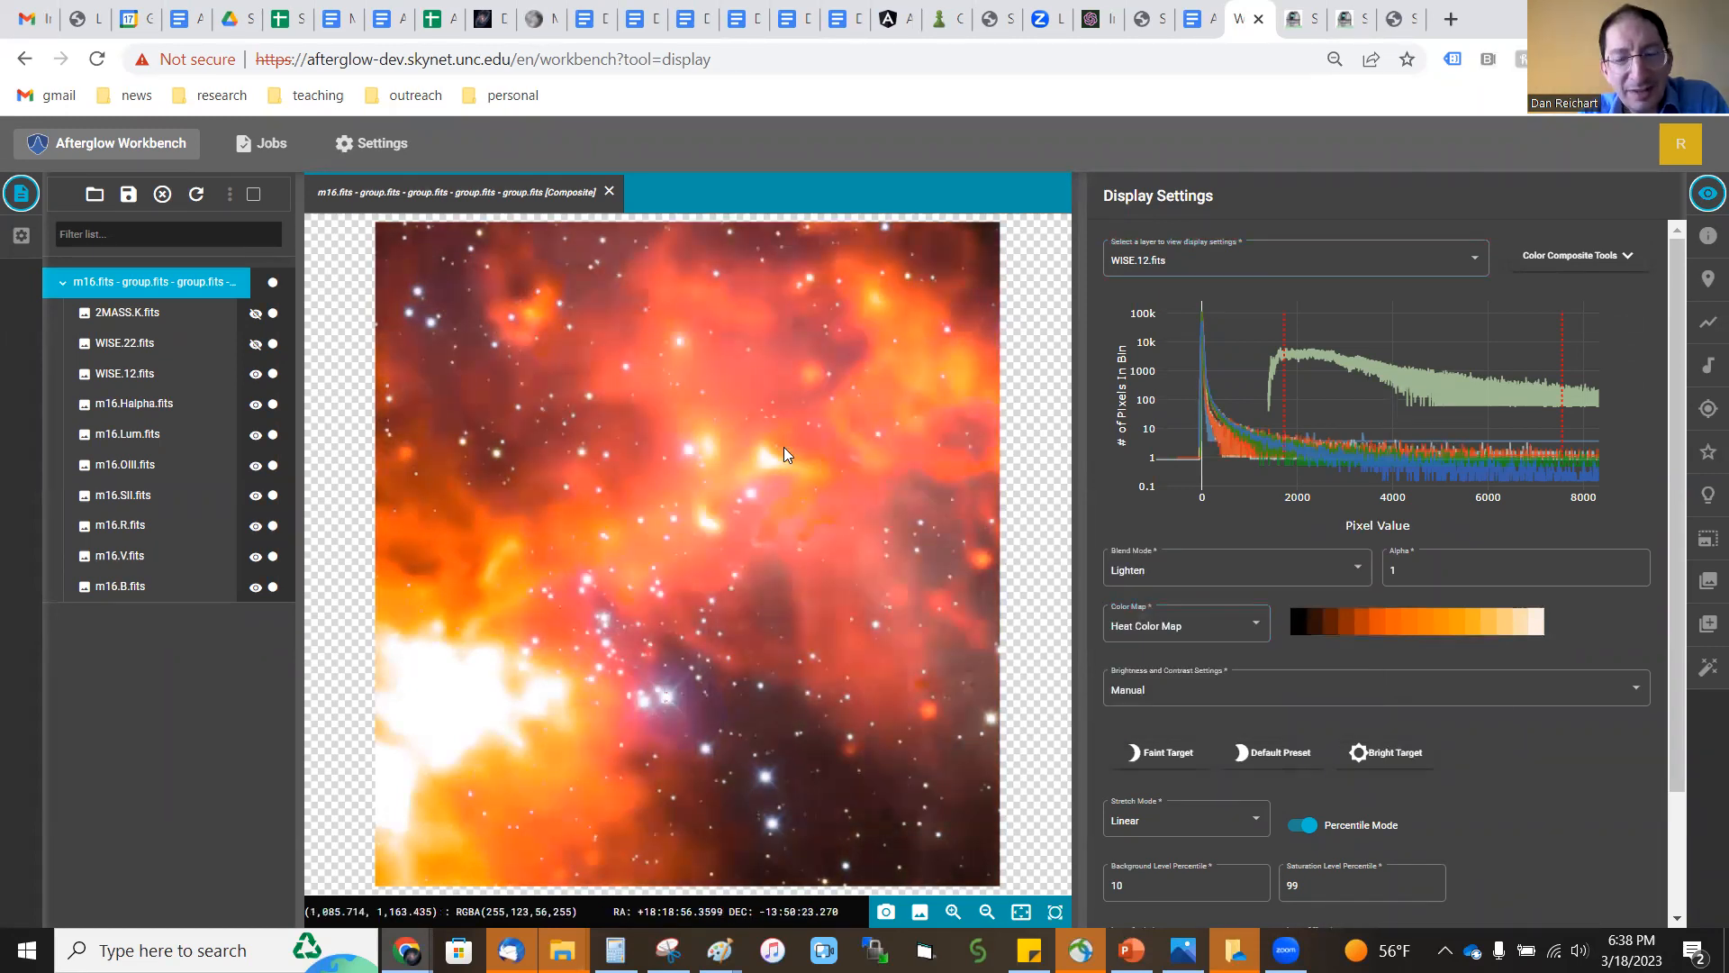
# Set the blend mode of the WISE.12.fits layer to Screen.
pyautogui.click(1172, 571)
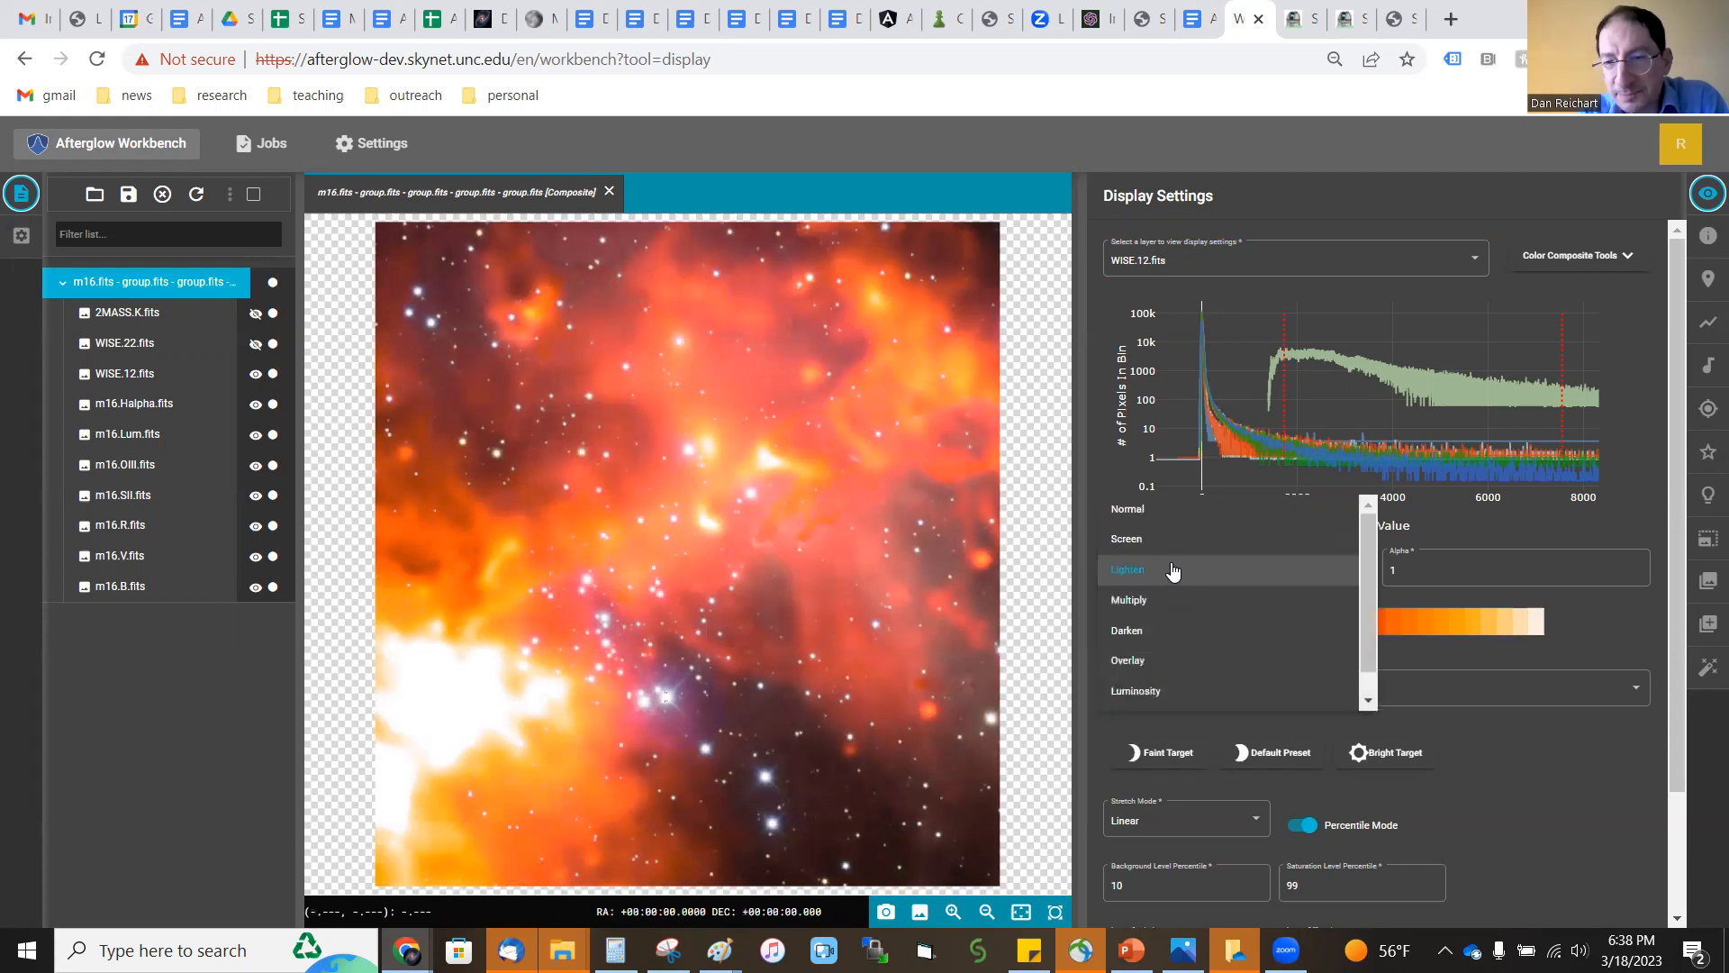
pyautogui.click(1155, 537)
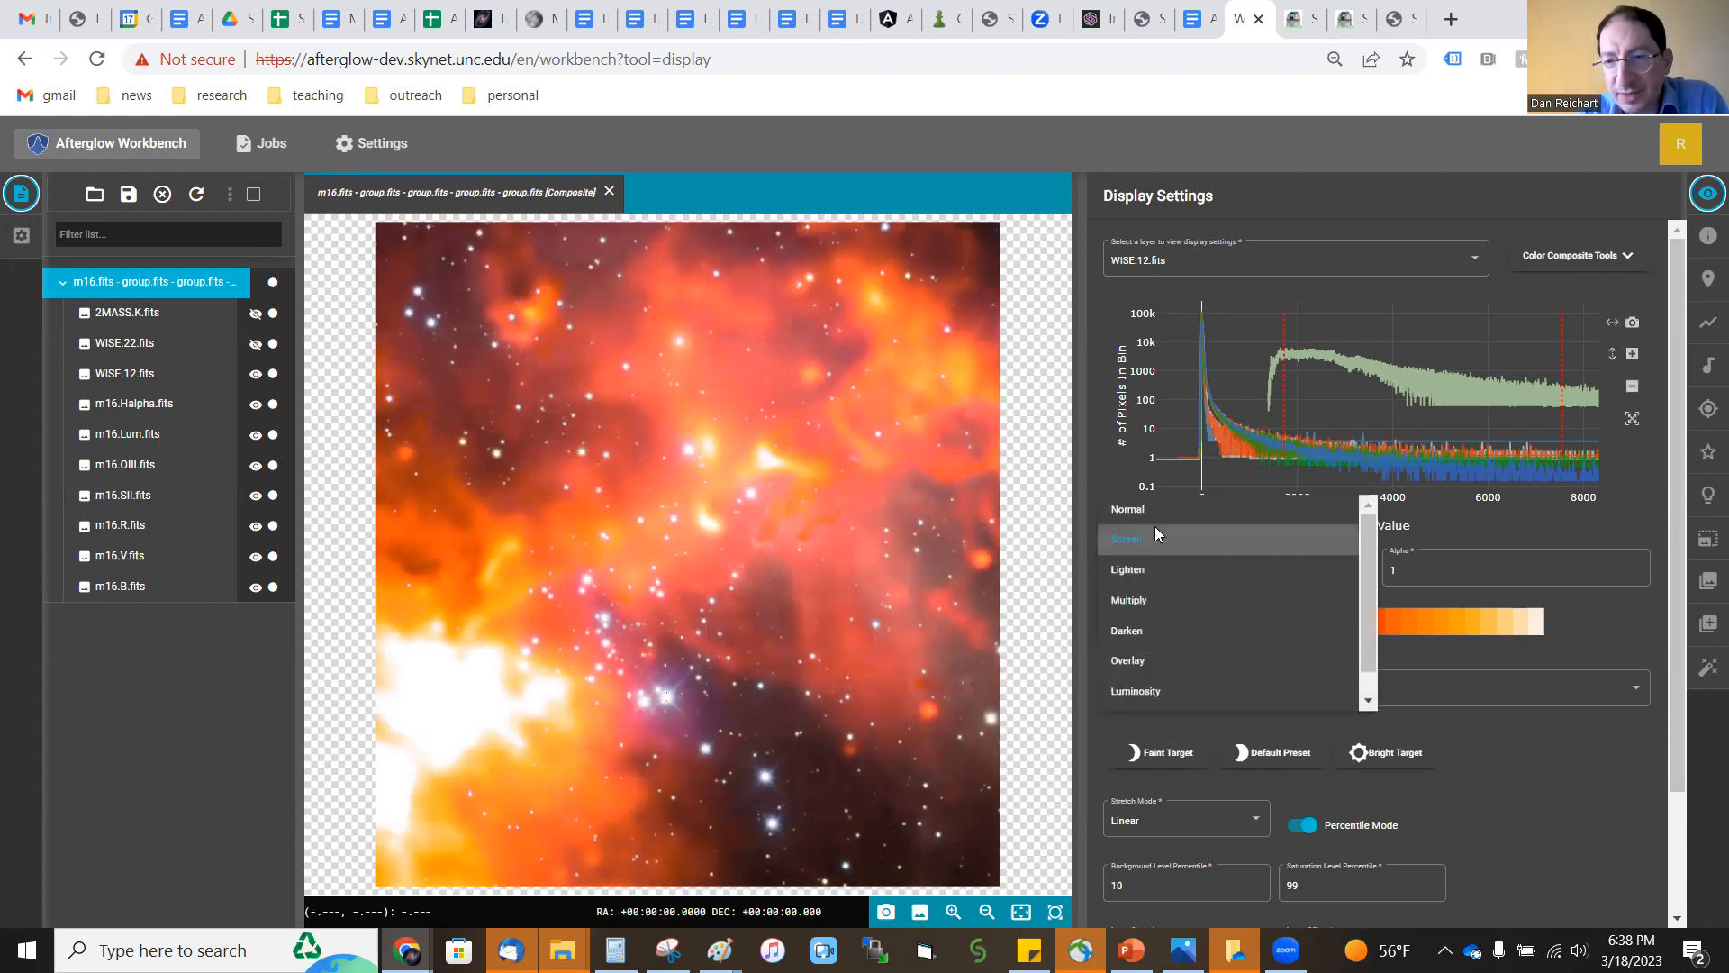
pyautogui.click(1580, 821)
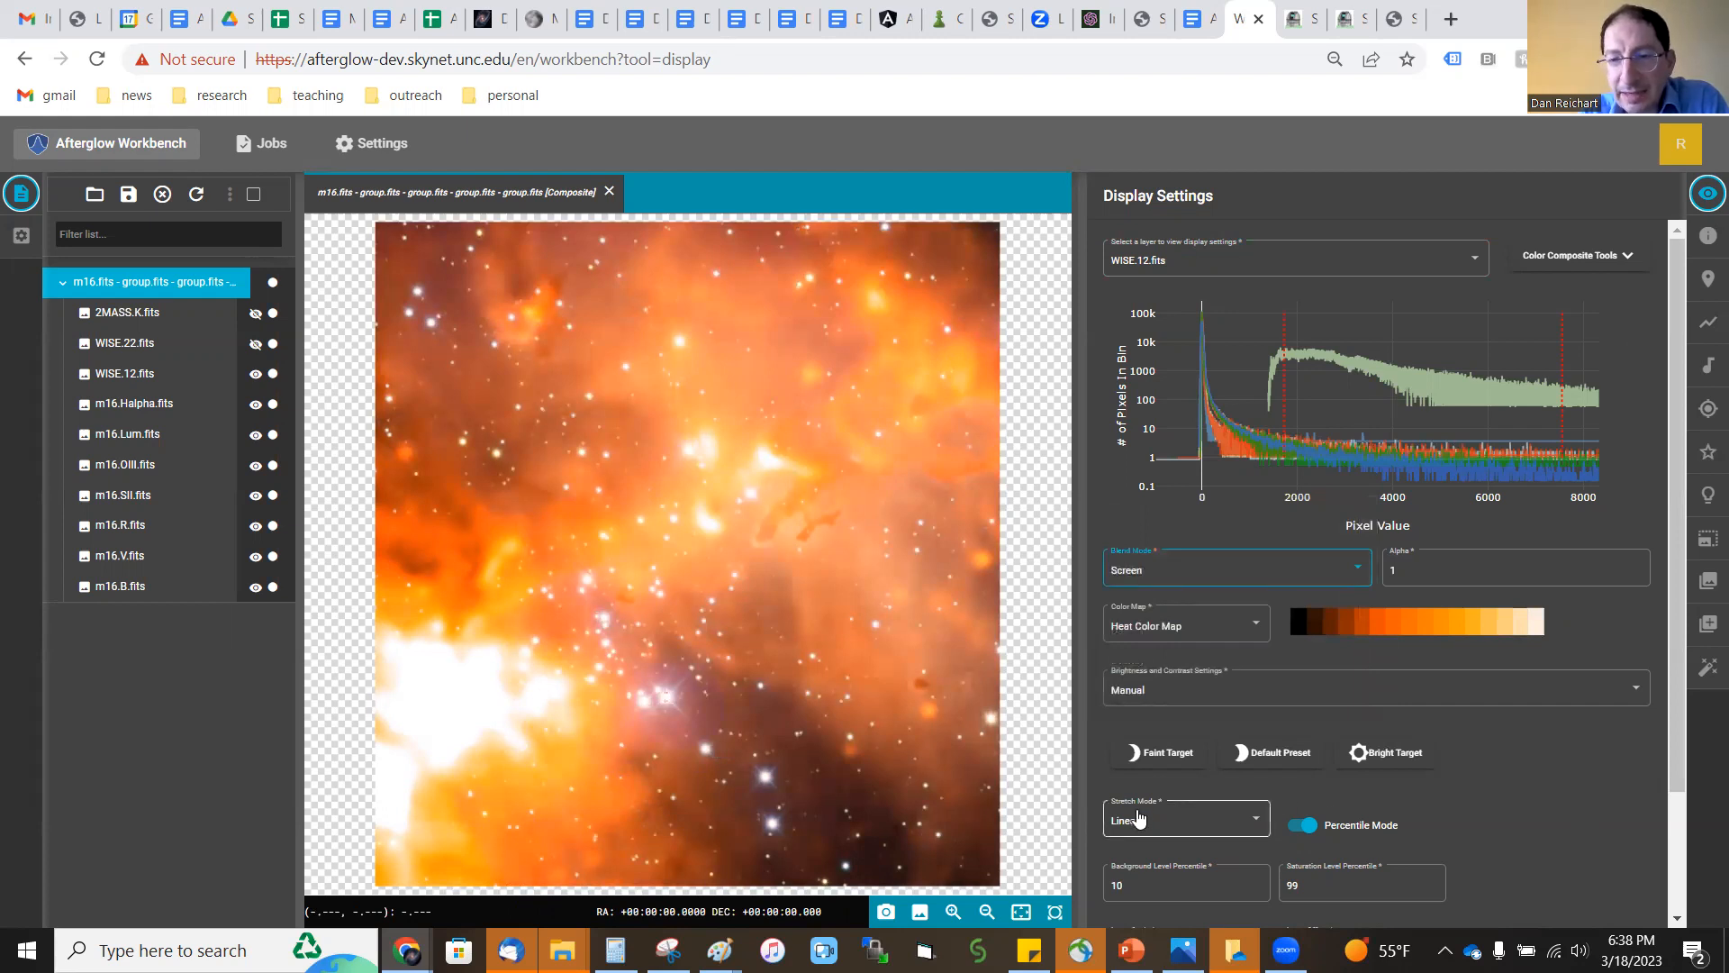
# Set the WISE.12.fits layer's stretch mode to Midtone and apply the Default Preset levels.
pyautogui.click(1194, 821)
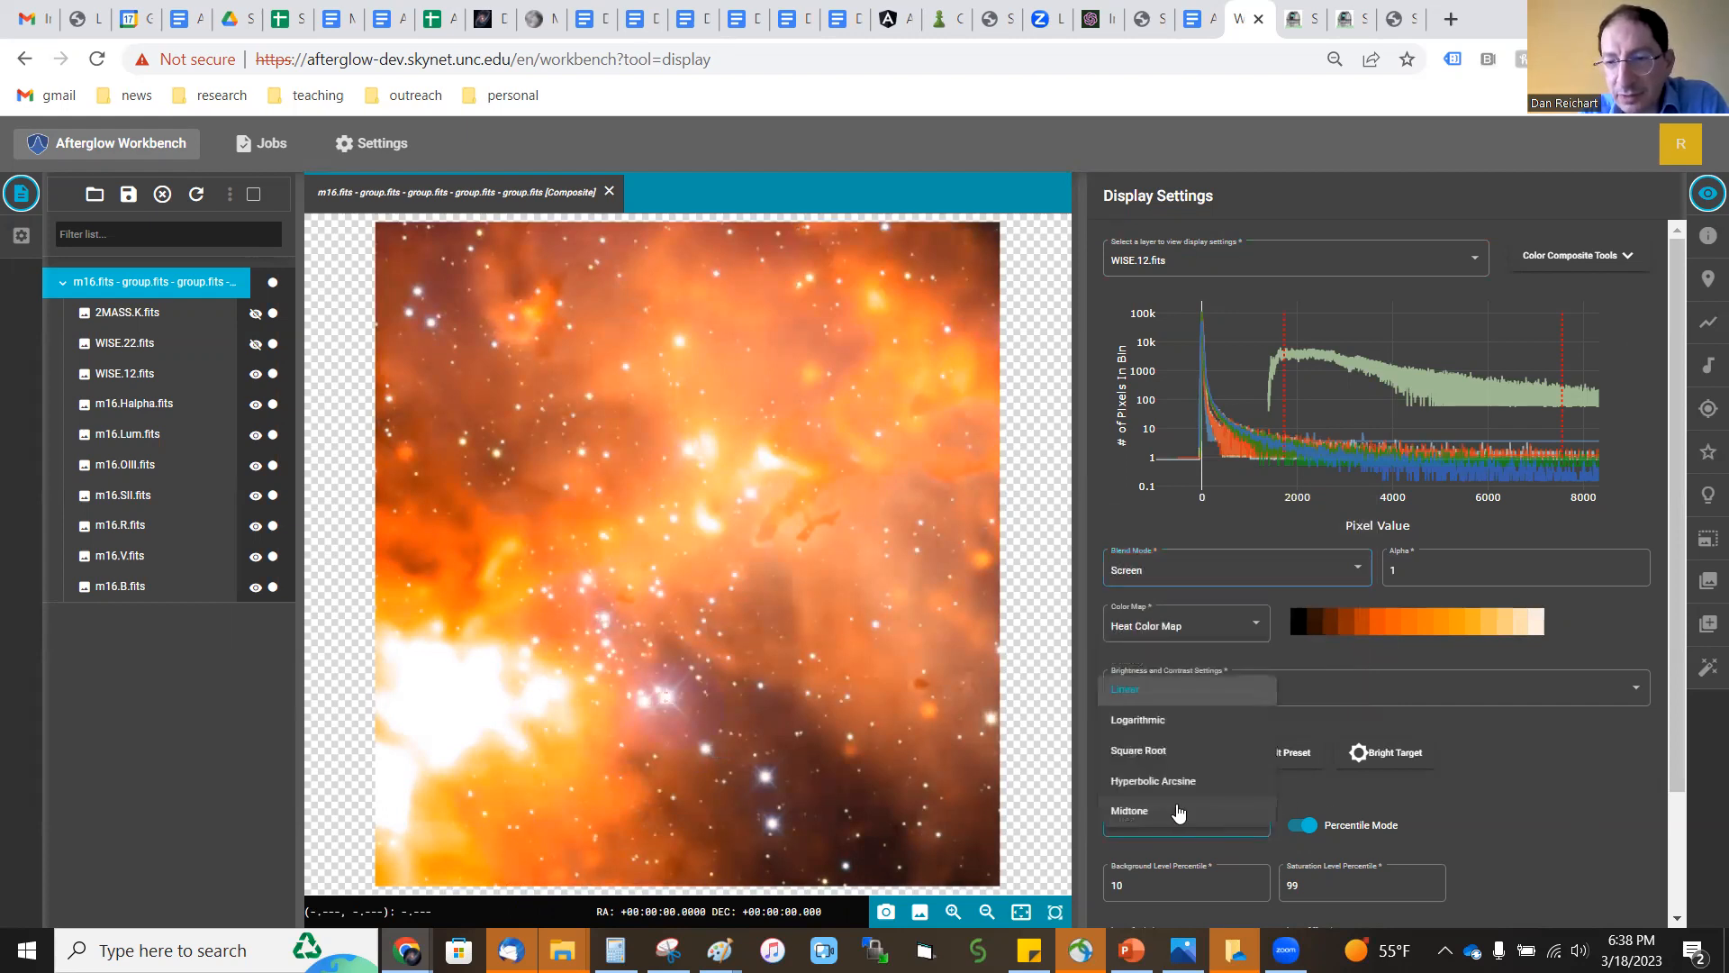
pyautogui.click(1146, 813)
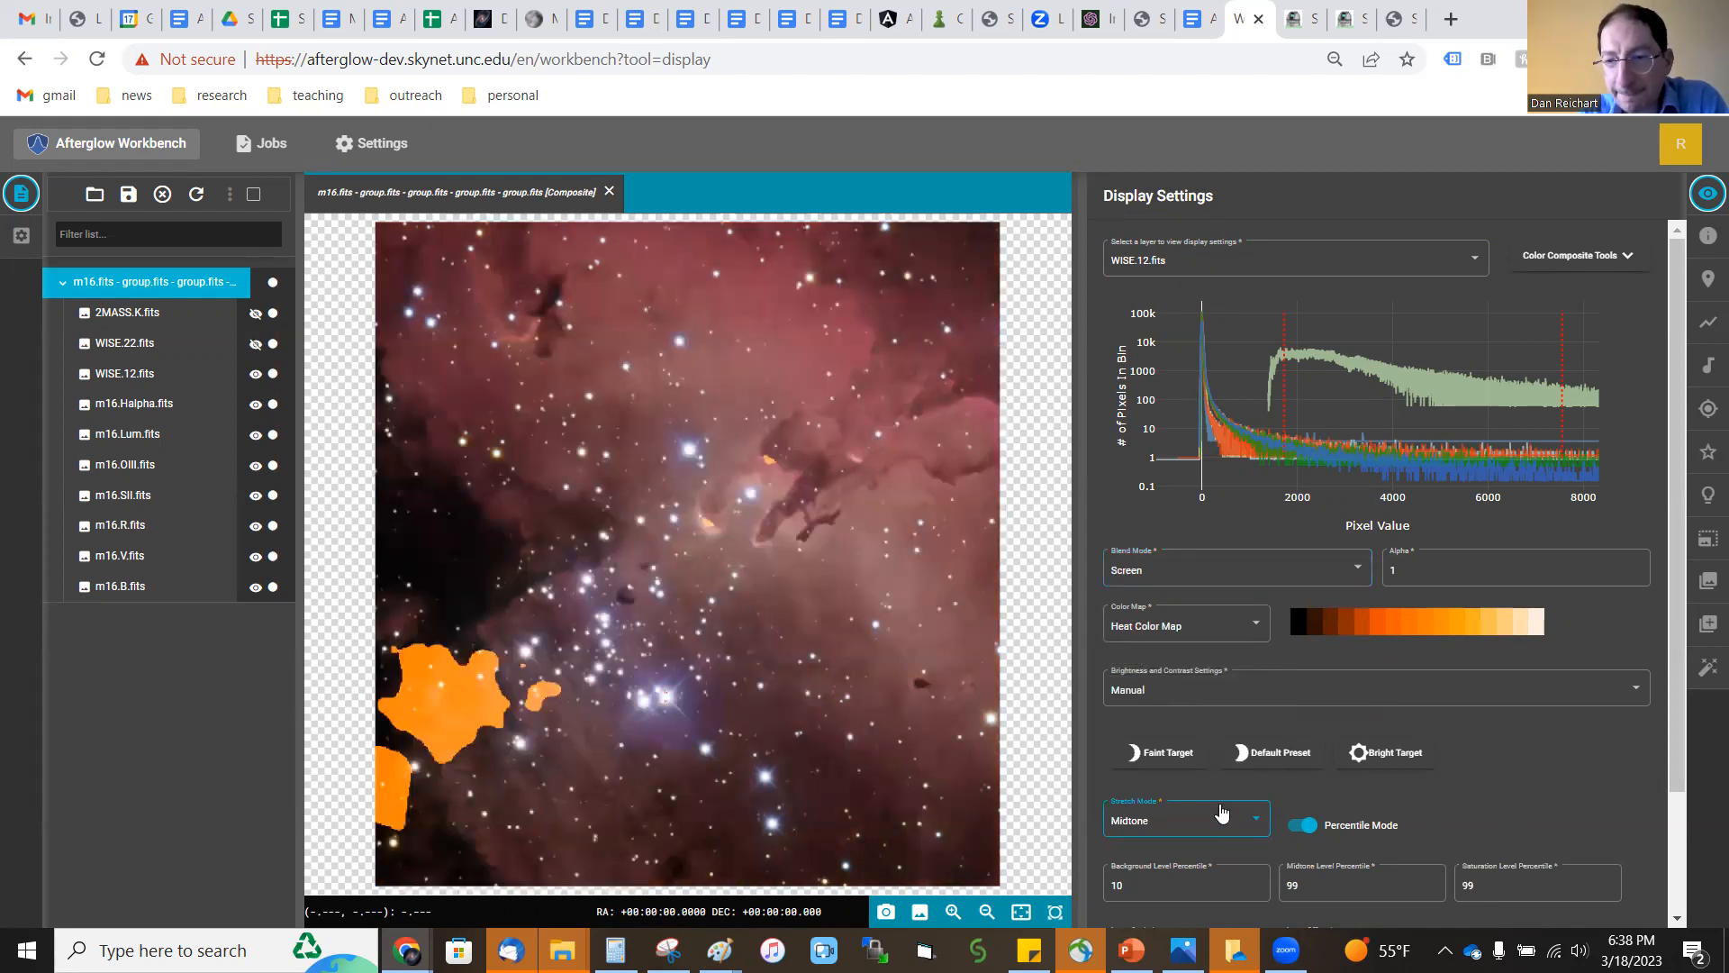
pyautogui.click(1265, 754)
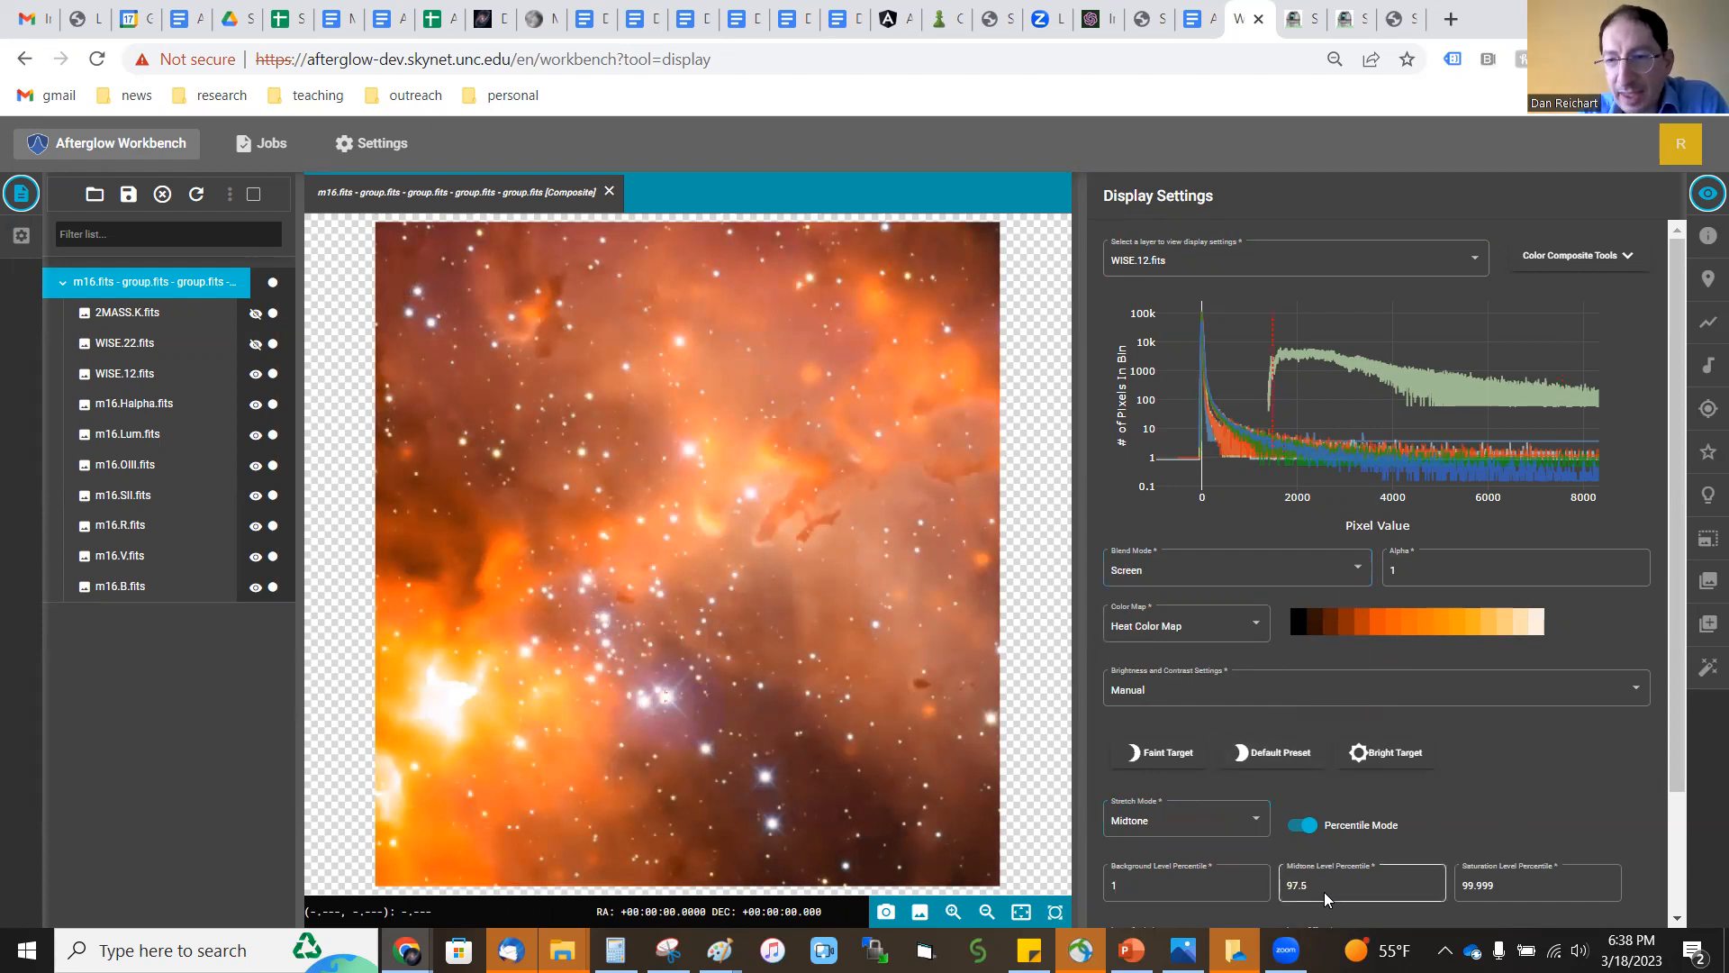
# Display WISE.12.fits on its own and set its background level percentile to 5.
pyautogui.click(186, 374)
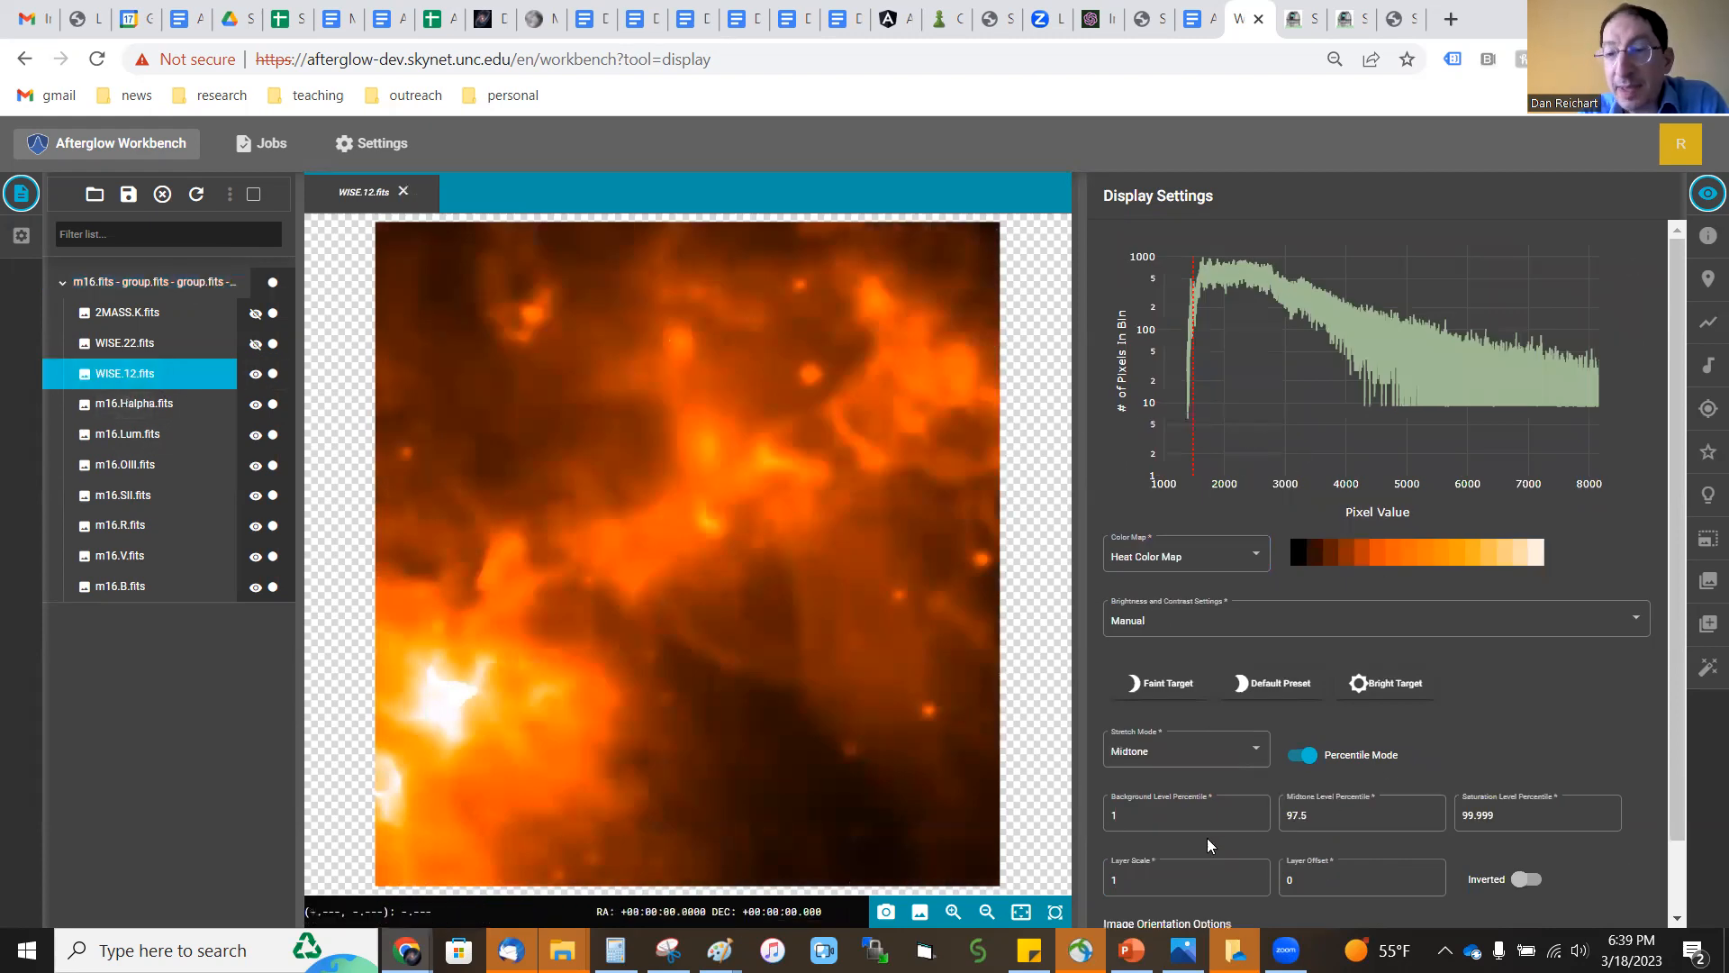
pyautogui.click(1144, 816)
pyautogui.write('0')
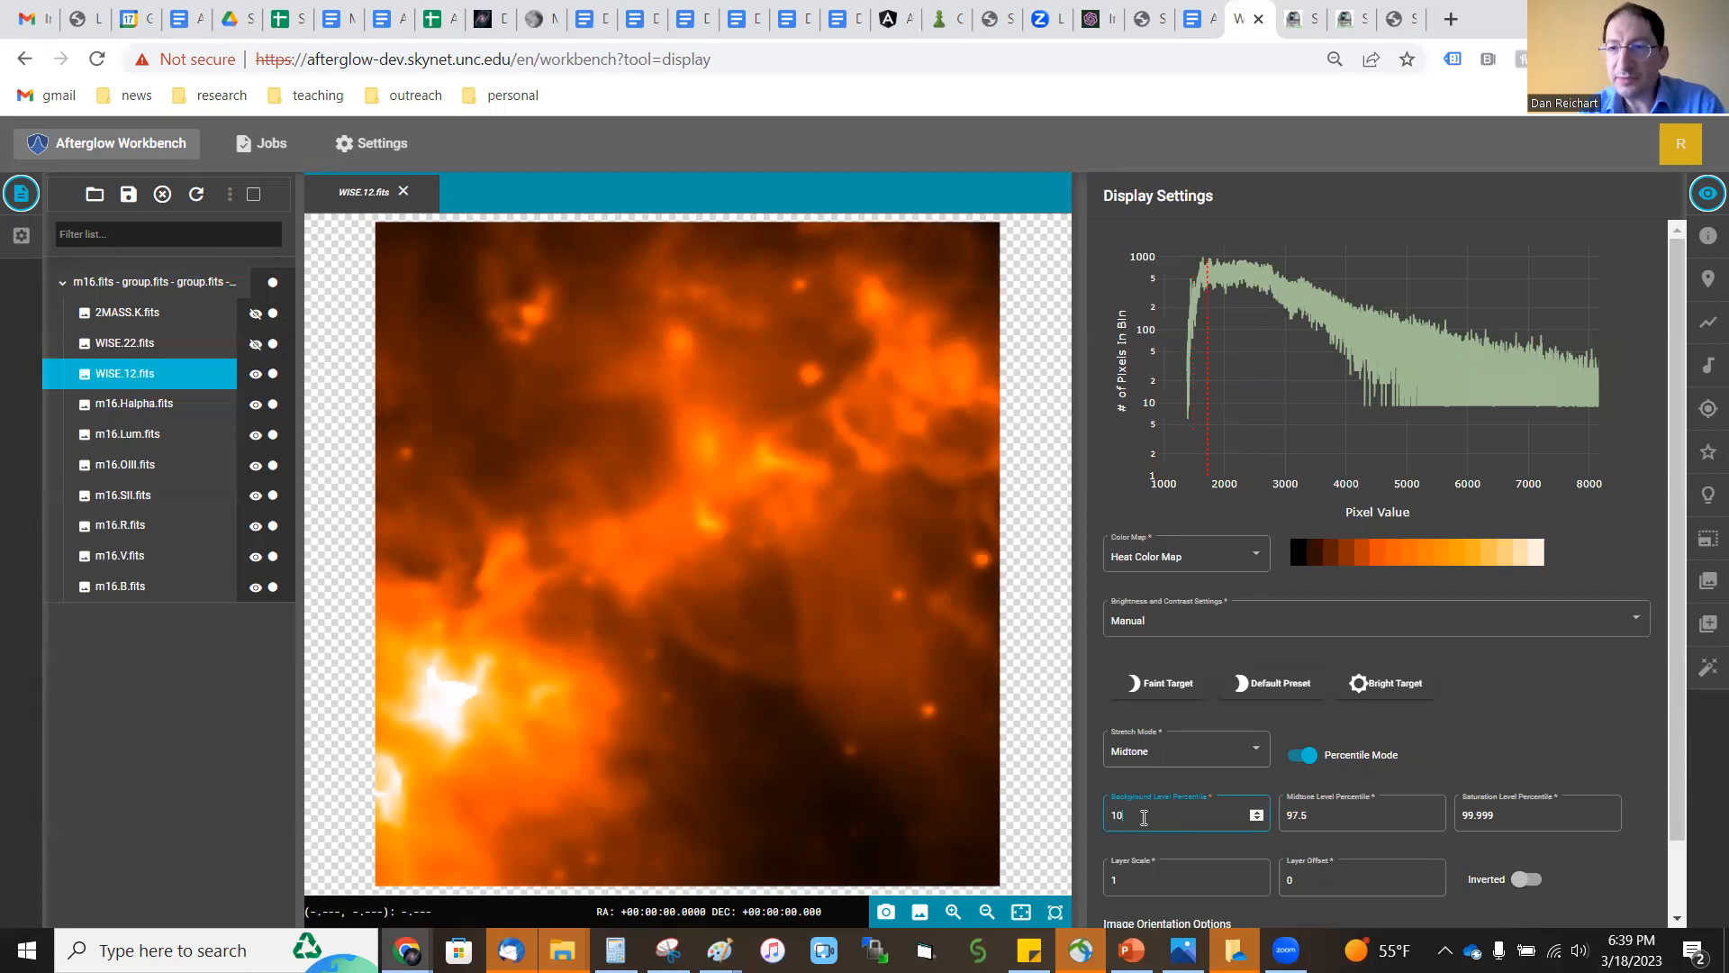
pyautogui.press('BackSpace')
pyautogui.press('BackSpace')
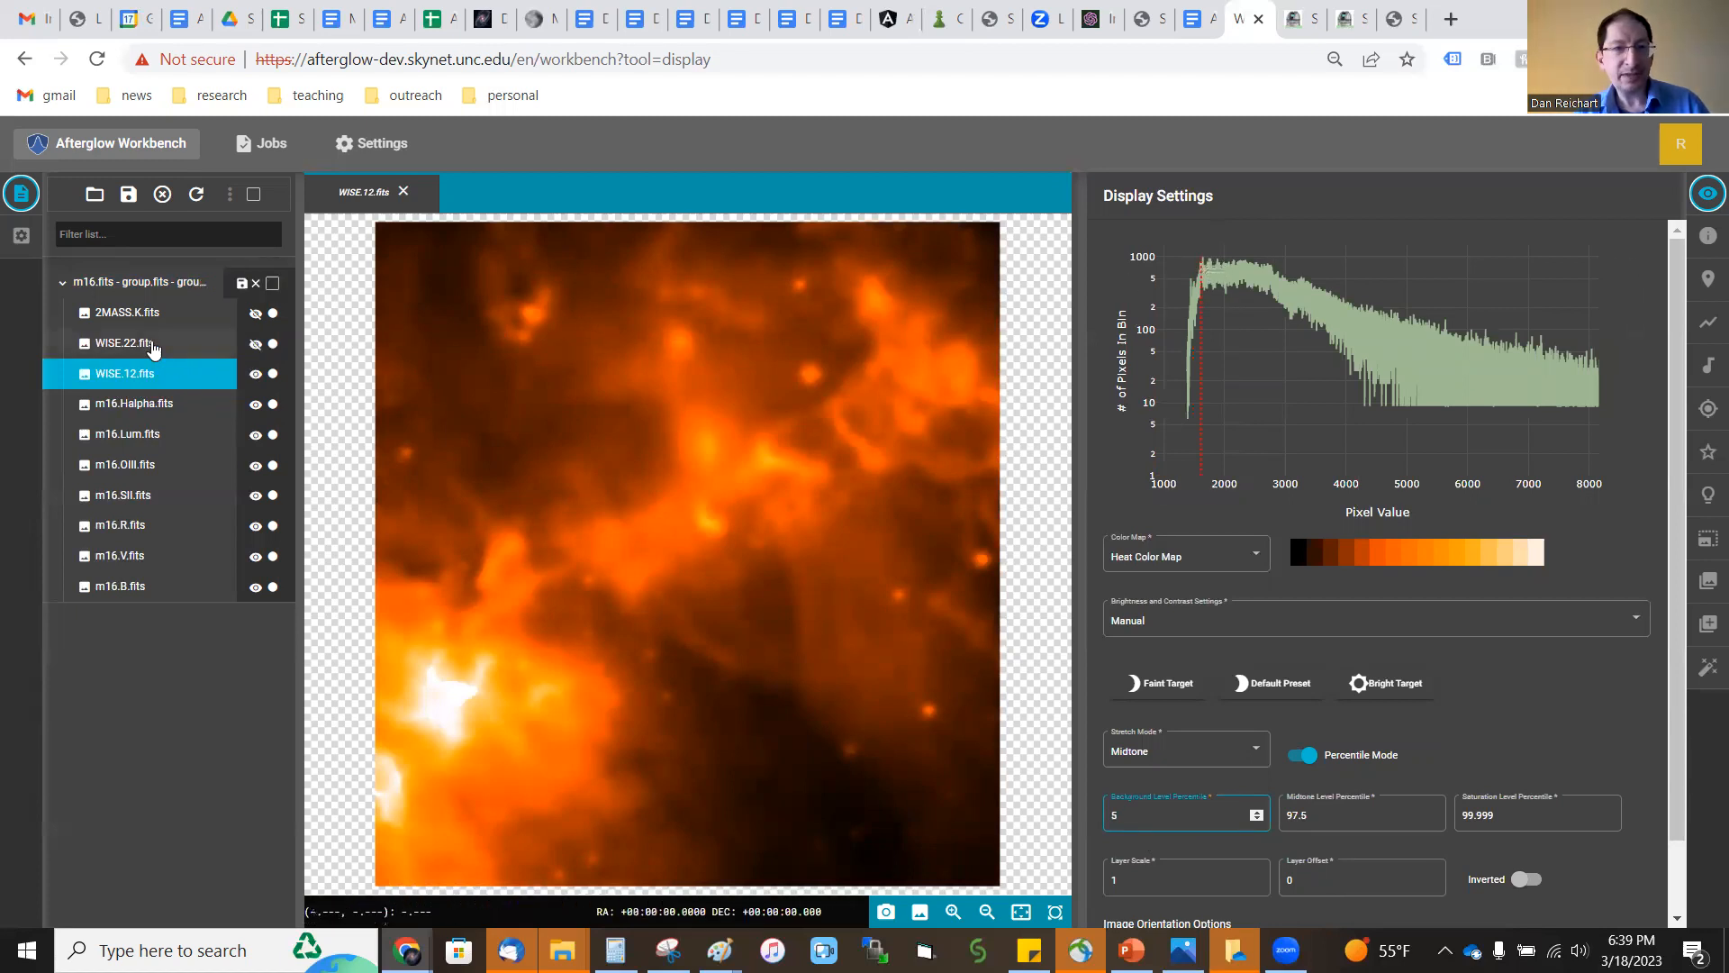
# Return to the grouped composite and set the WISE.12.fits layer's midtone level percentile to 99.5.
pyautogui.click(142, 283)
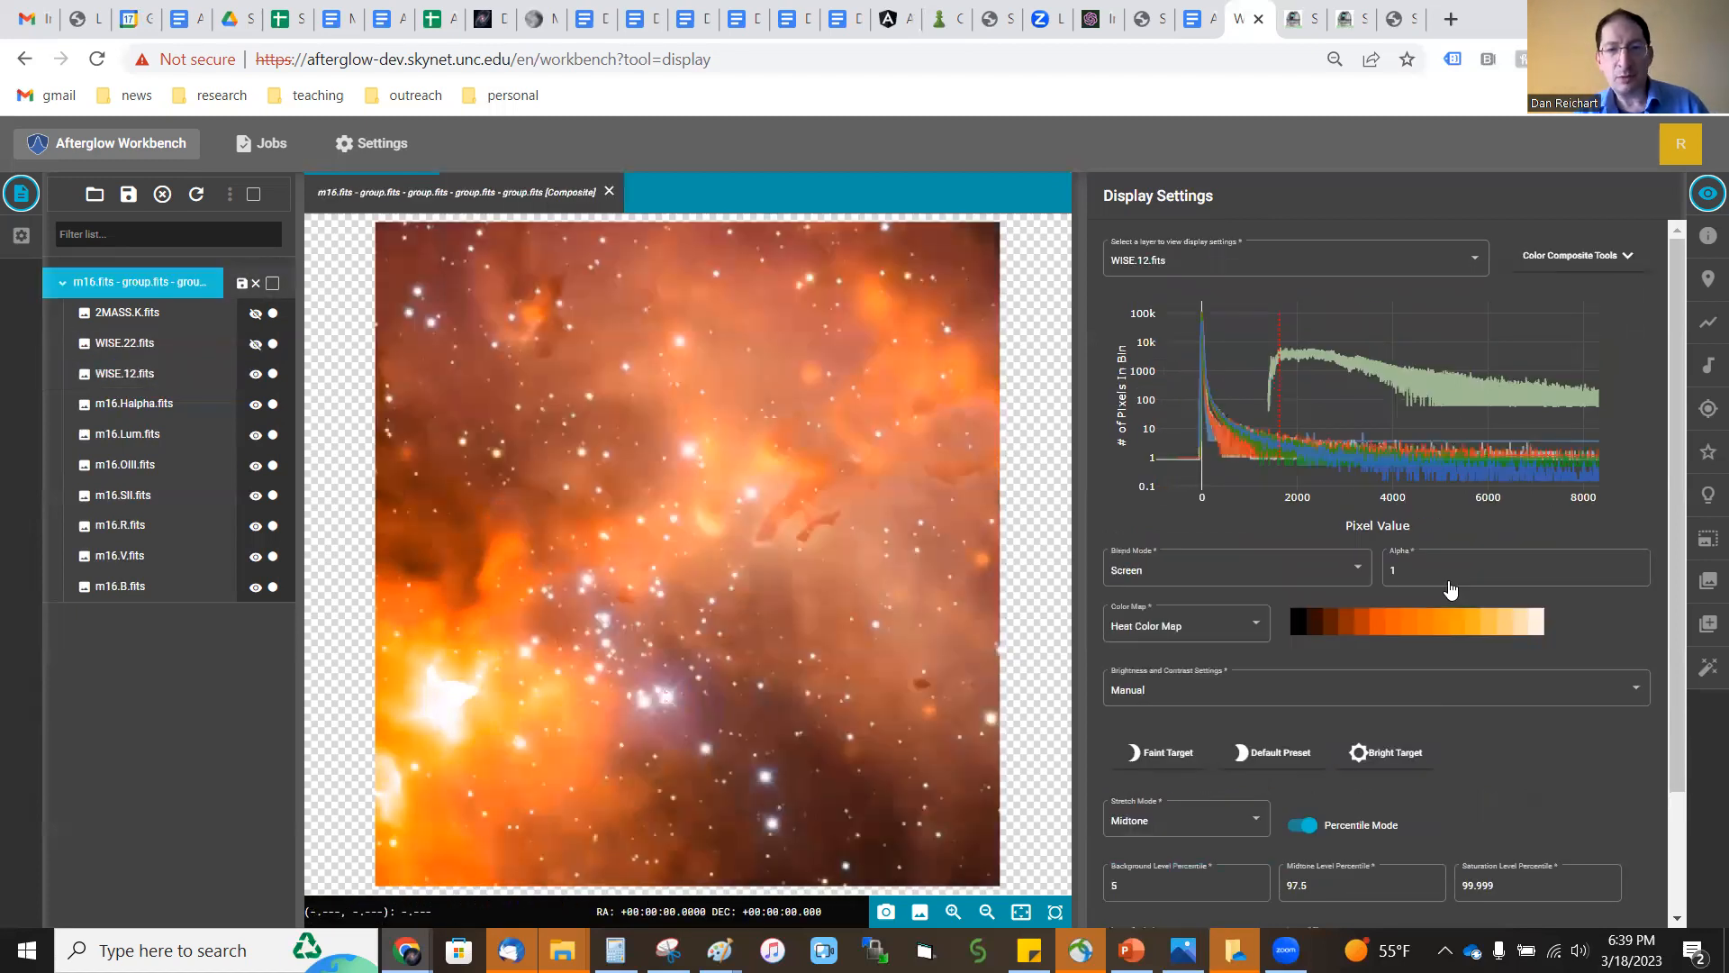
pyautogui.click(1338, 886)
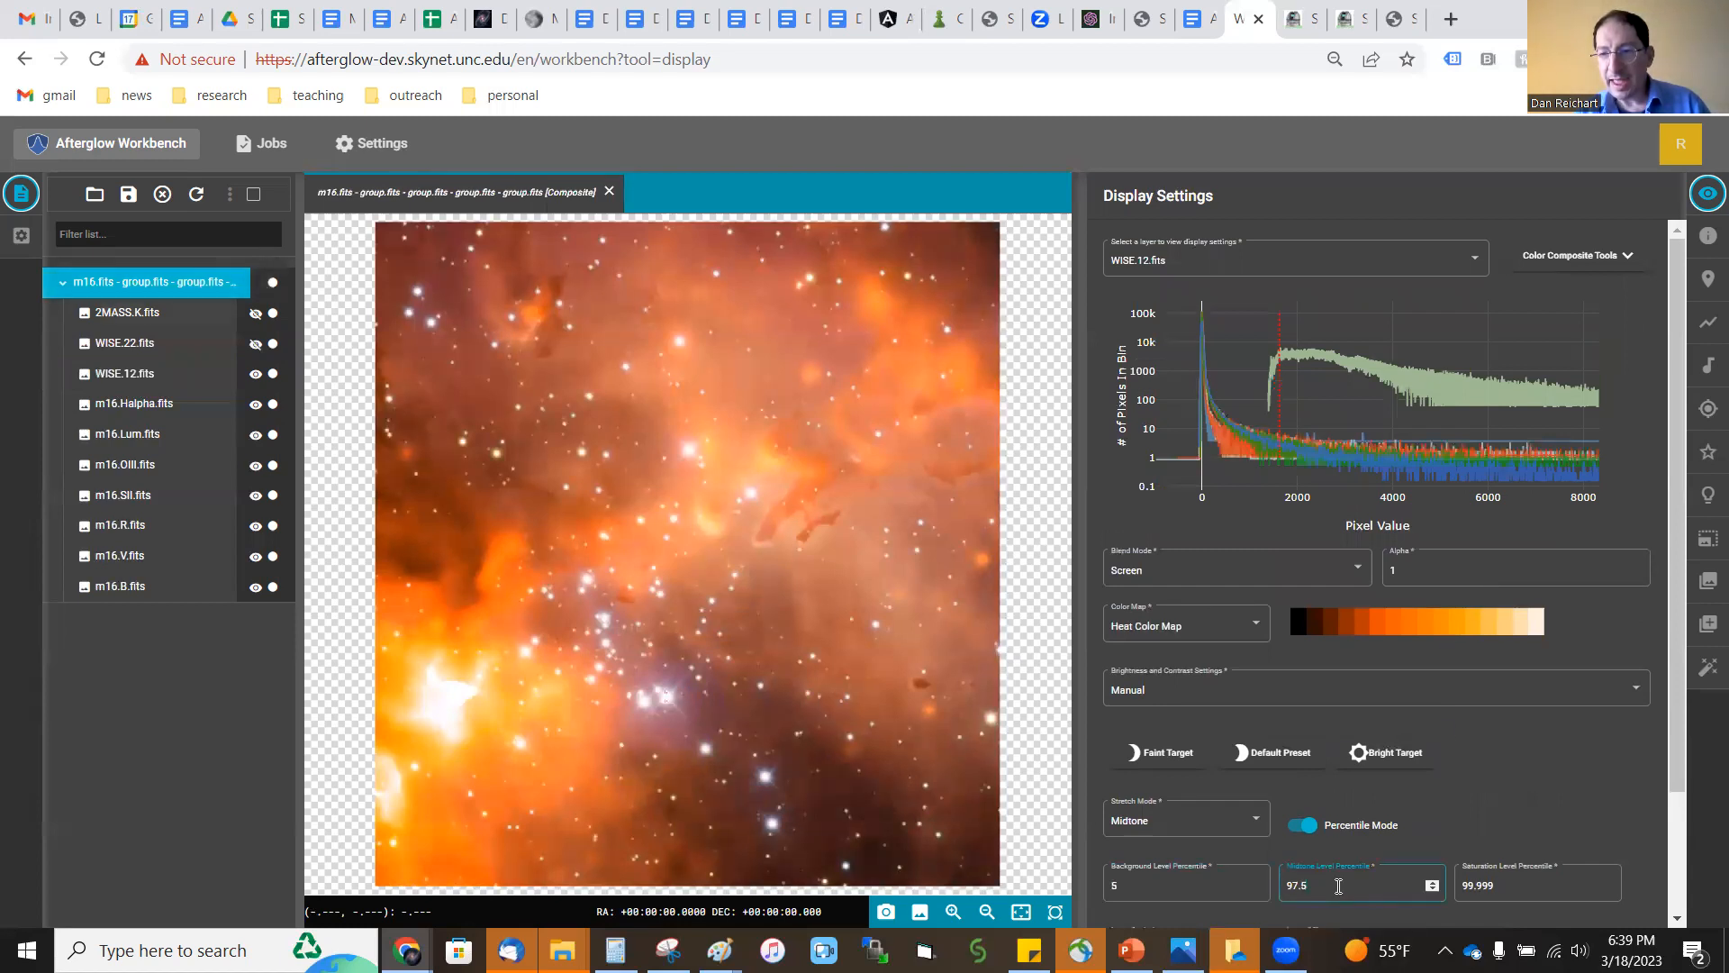
pyautogui.moveTo(1281, 885); pyautogui.dragTo(1261, 888)
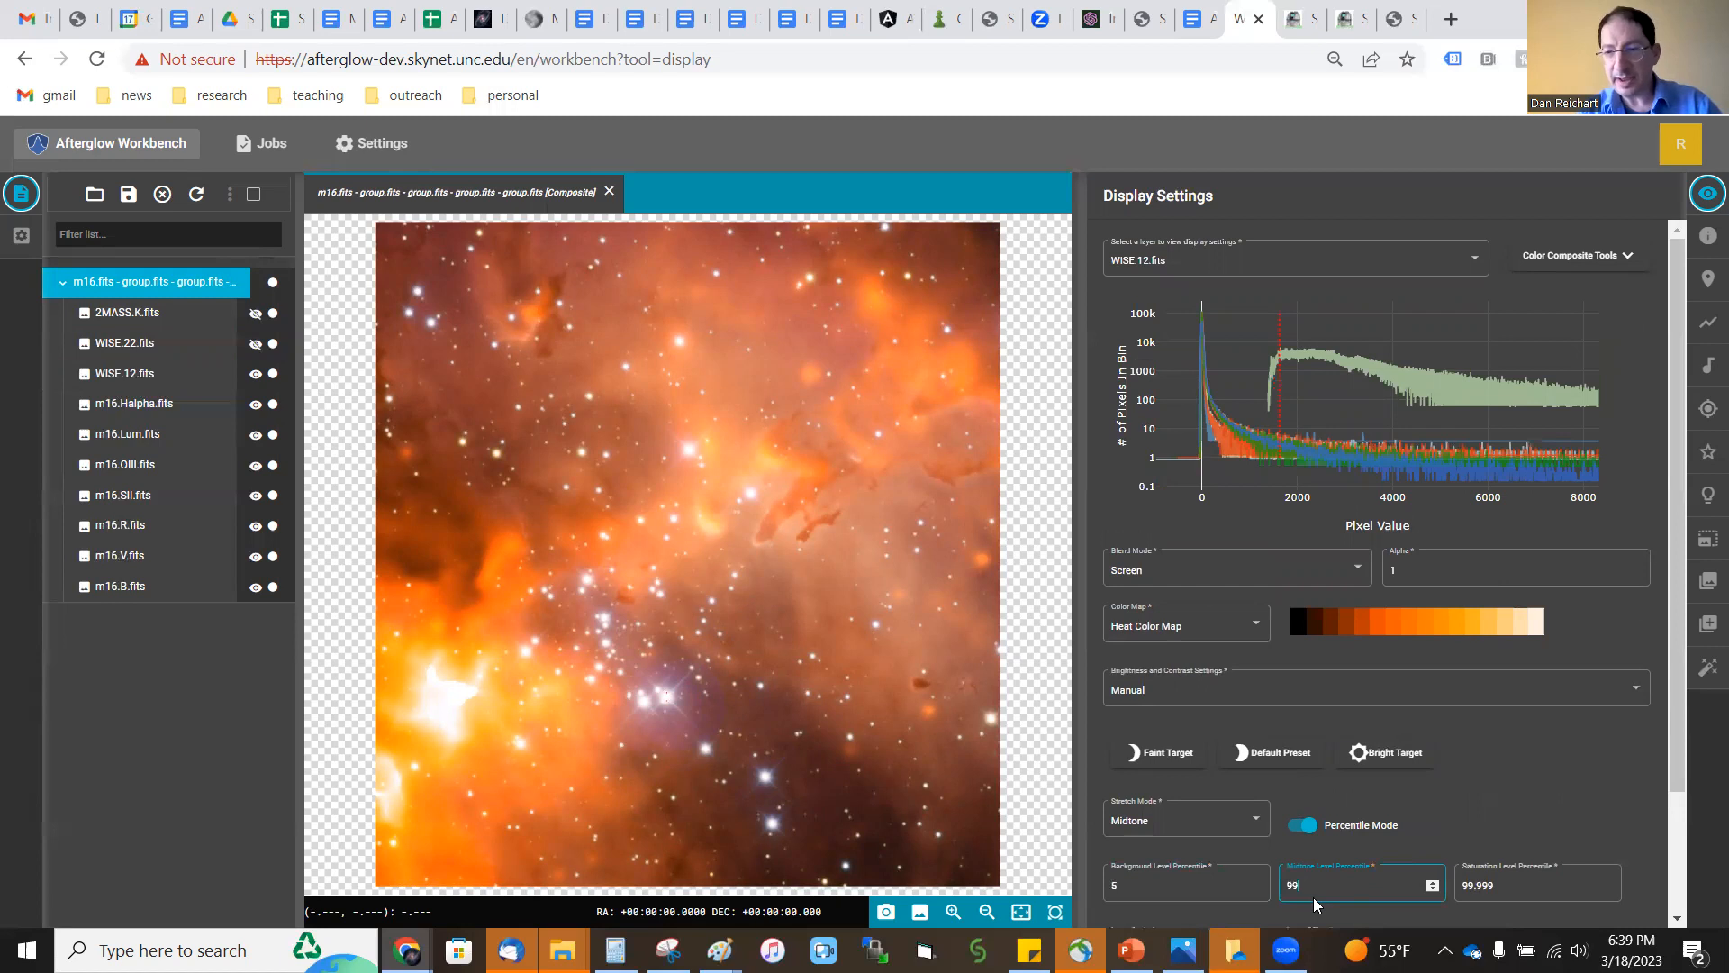
pyautogui.write('99.999')
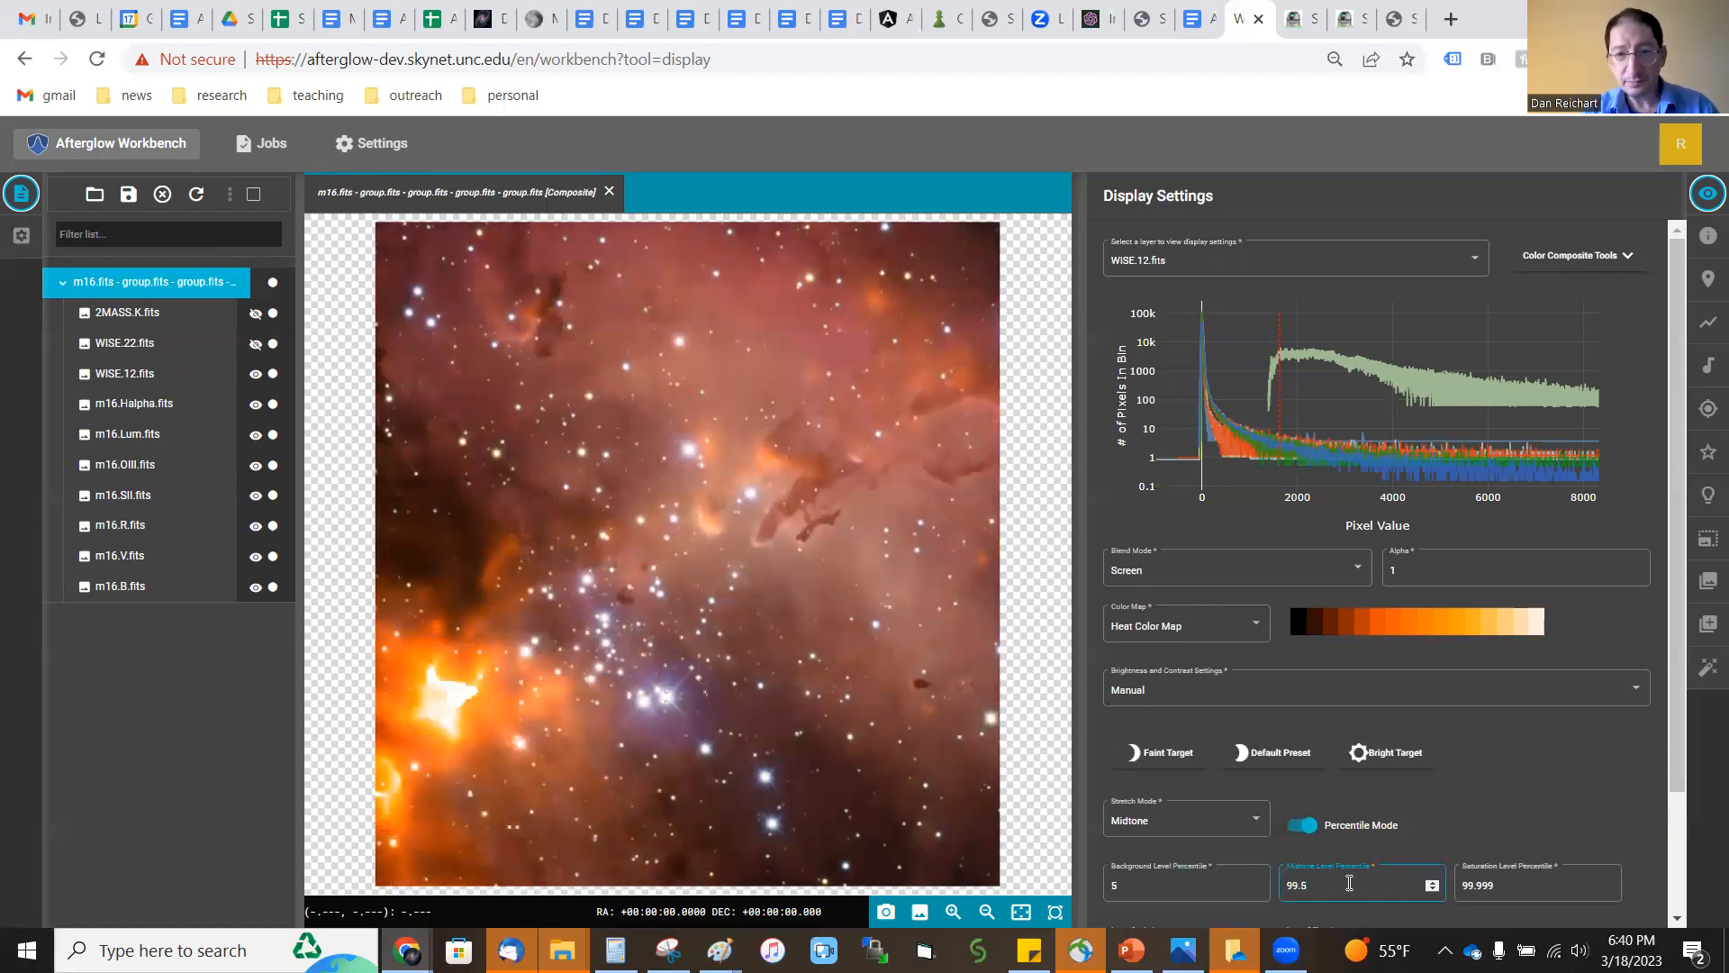
# Try a midtone level percentile of 99.75 on the WISE.12.fits layer, and restore it to 99.5.
pyautogui.press('BackSpace')
pyautogui.write('75')
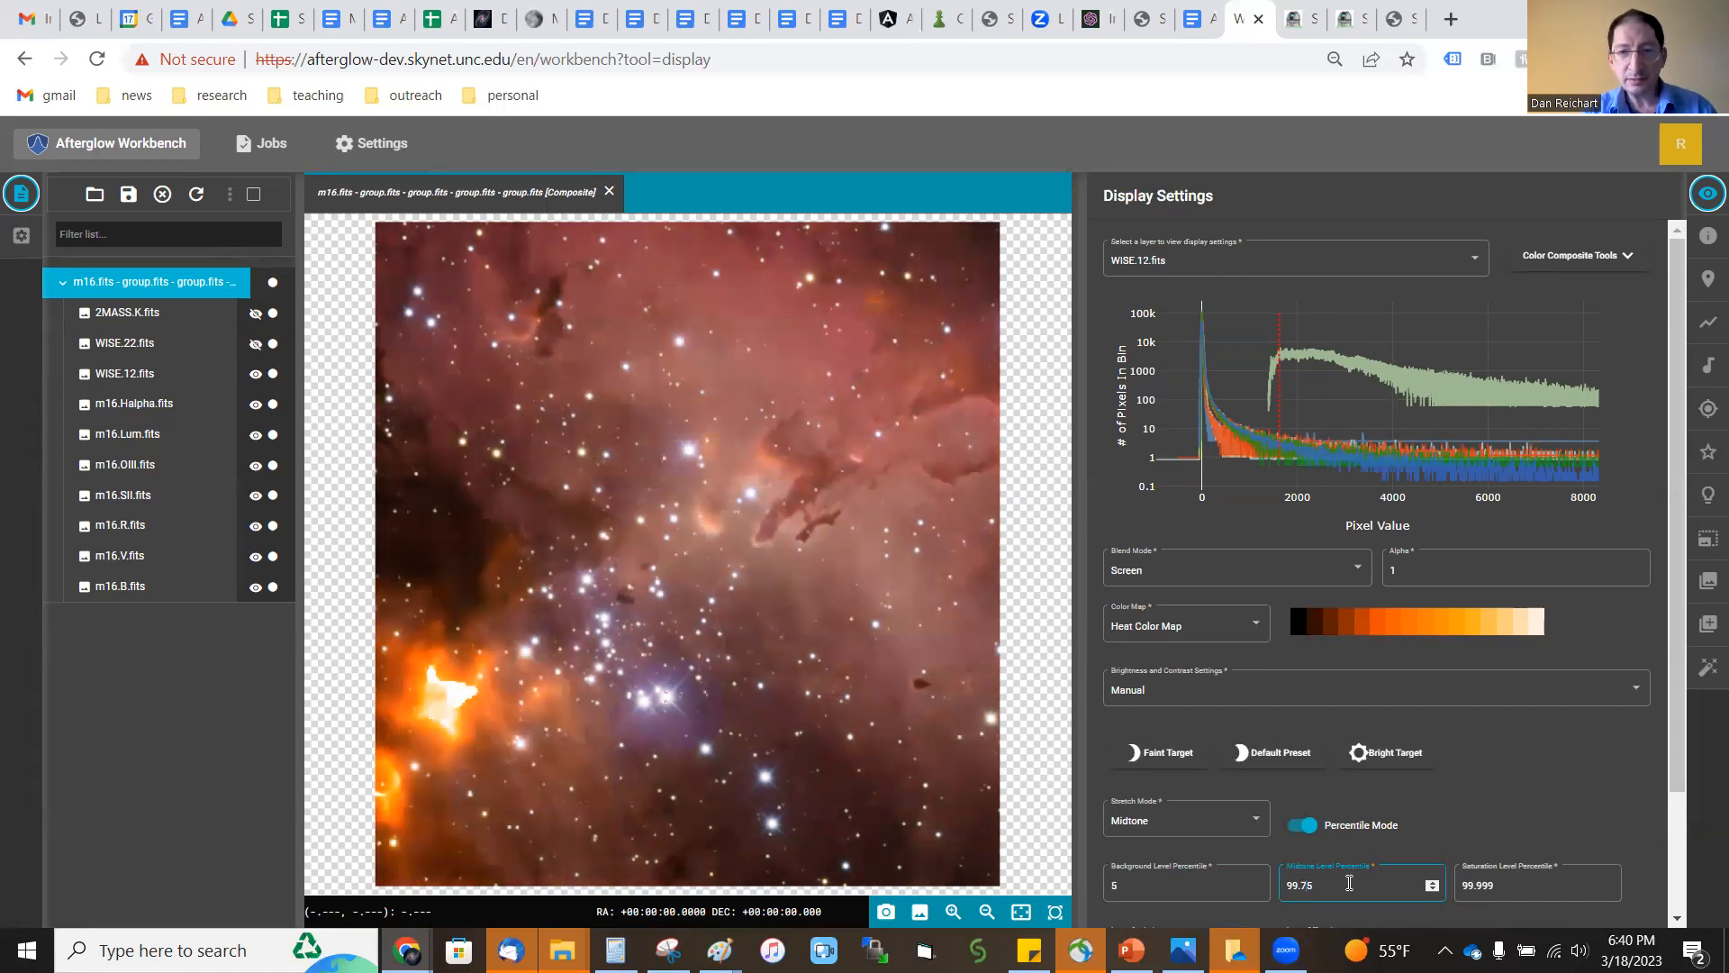
pyautogui.press('BackSpace')
pyautogui.press('BackSpace')
pyautogui.write('5')
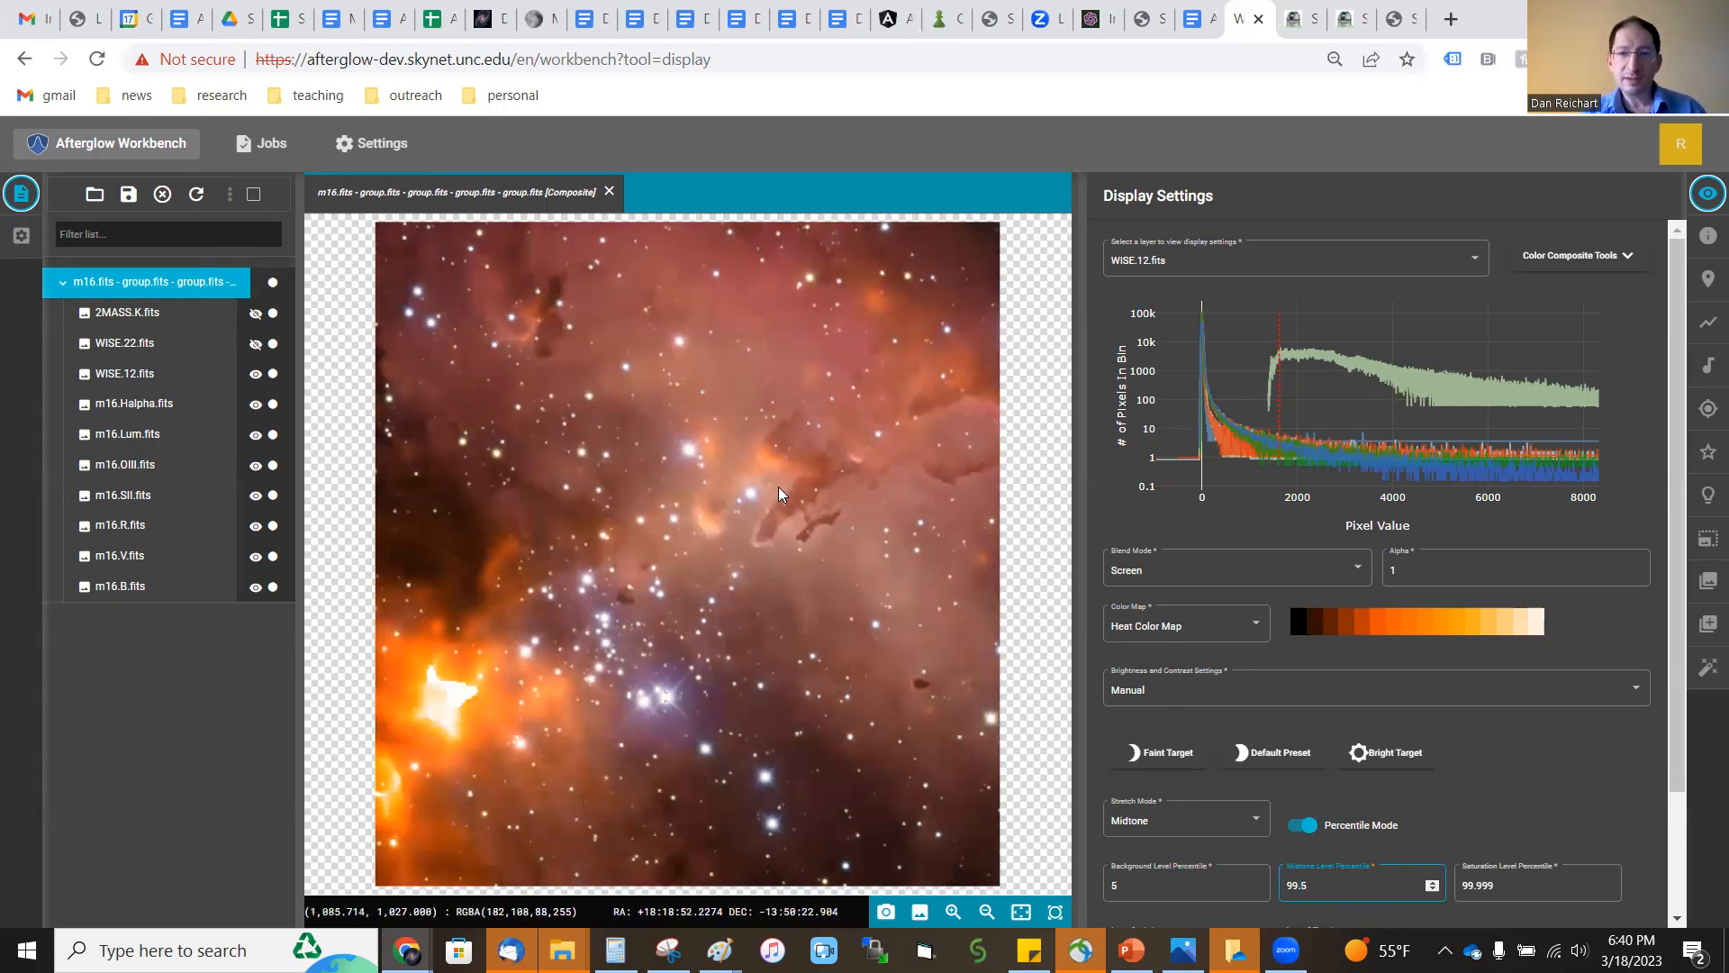
# Examine the infrared glow around the dark pillars and the bright region in the composite up close.
pyautogui.scroll(3, 771, 470)
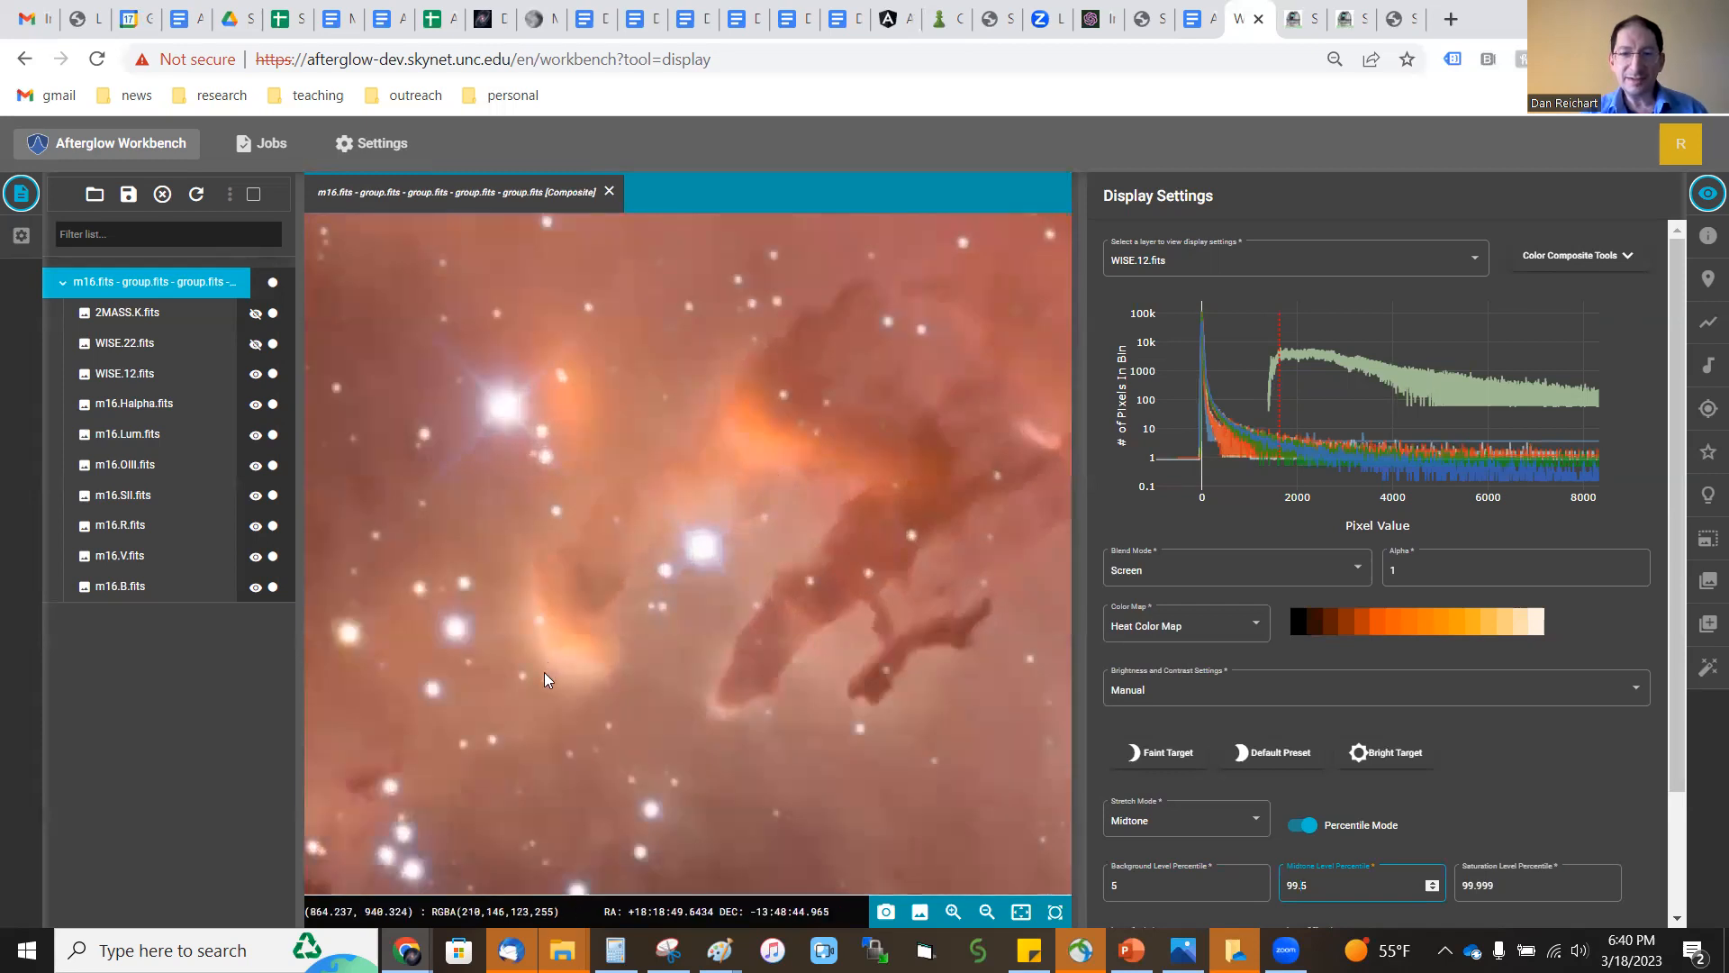
pyautogui.scroll(-3, 496, 730)
pyautogui.scroll(3, 549, 667)
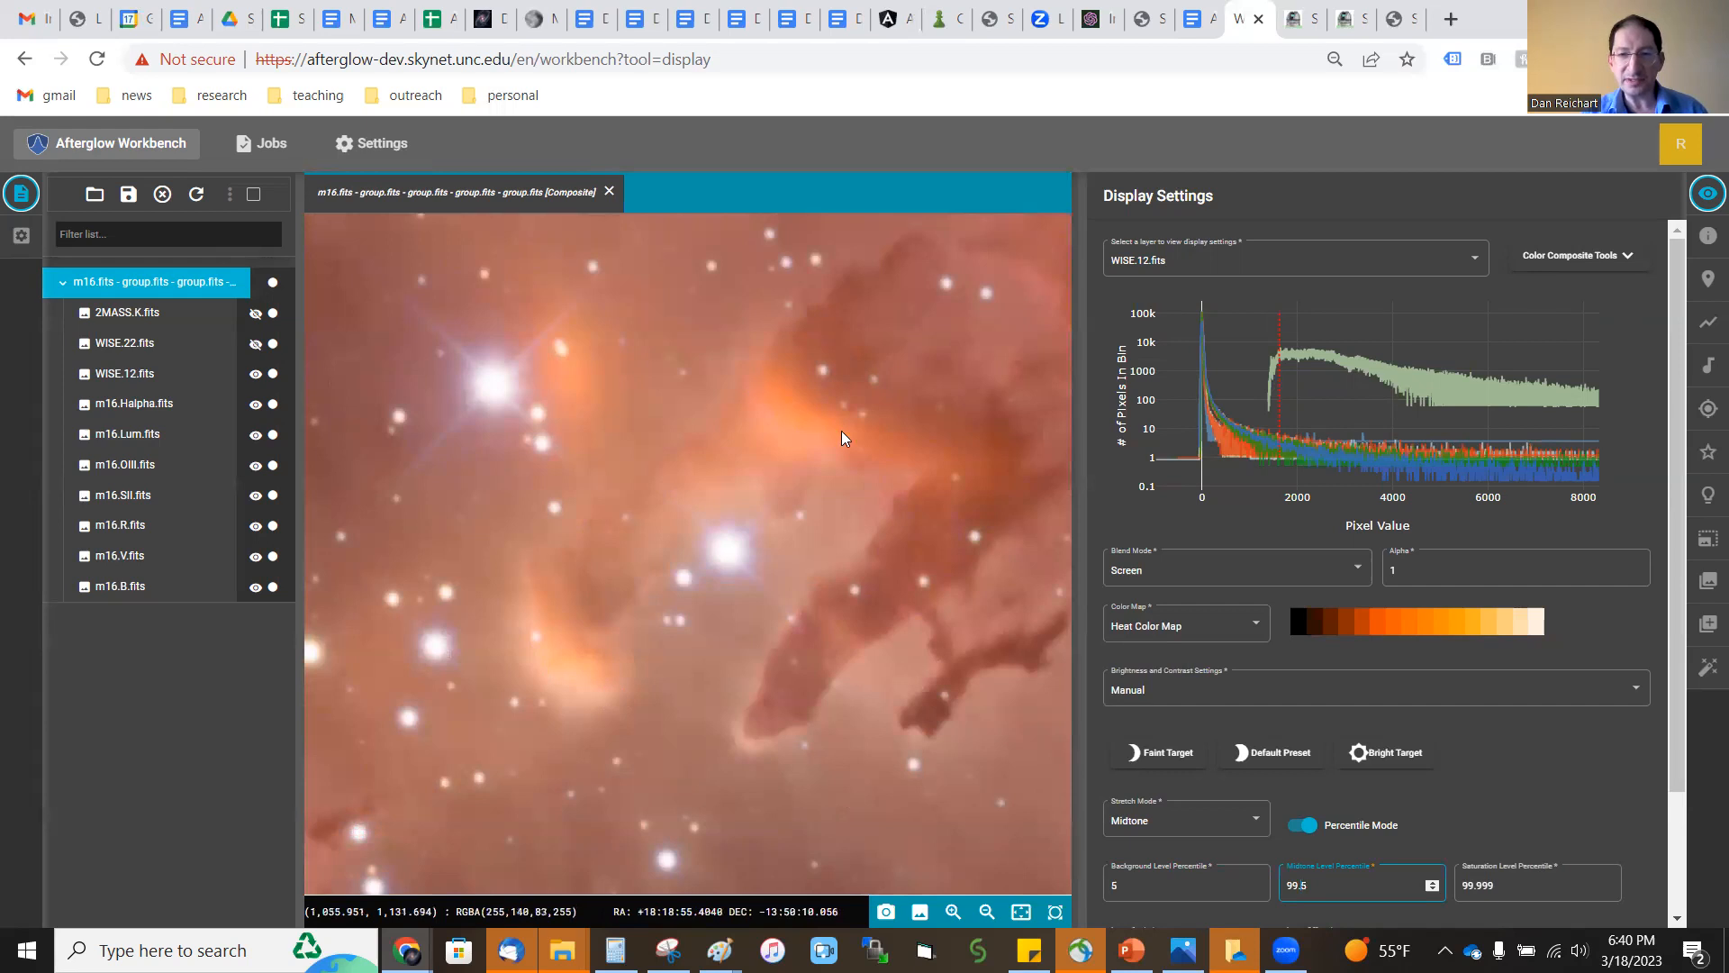
pyautogui.scroll(-3, 836, 479)
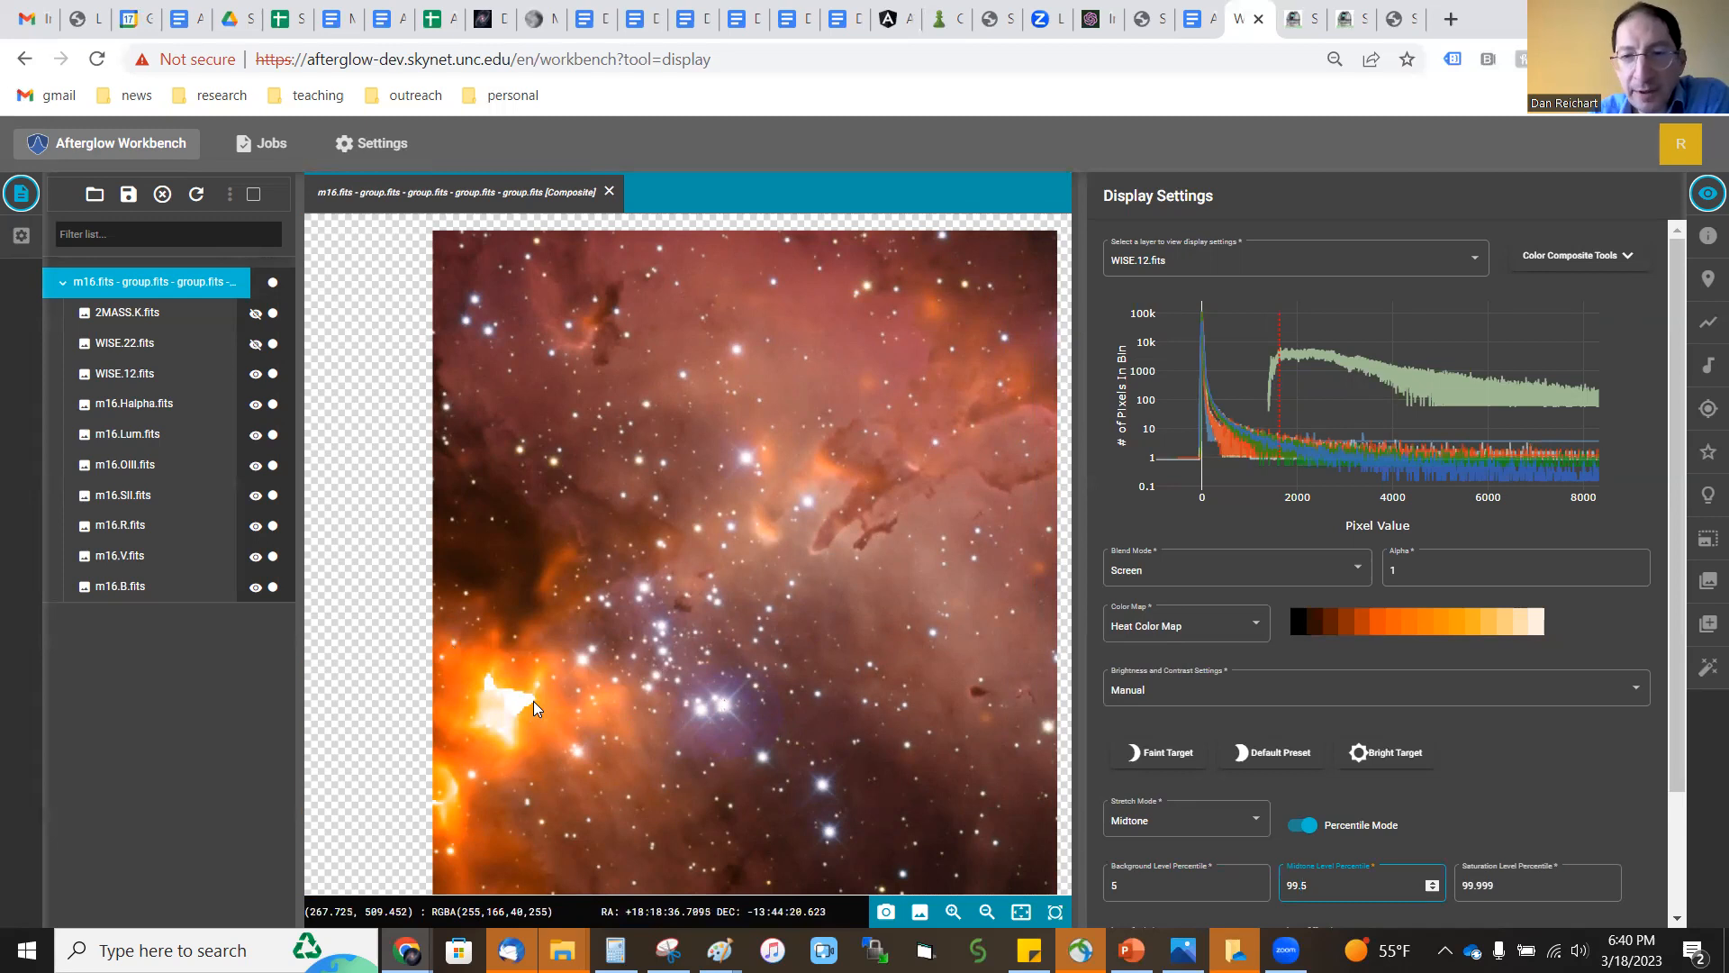
pyautogui.scroll(4, 857, 445)
pyautogui.scroll(2, 856, 446)
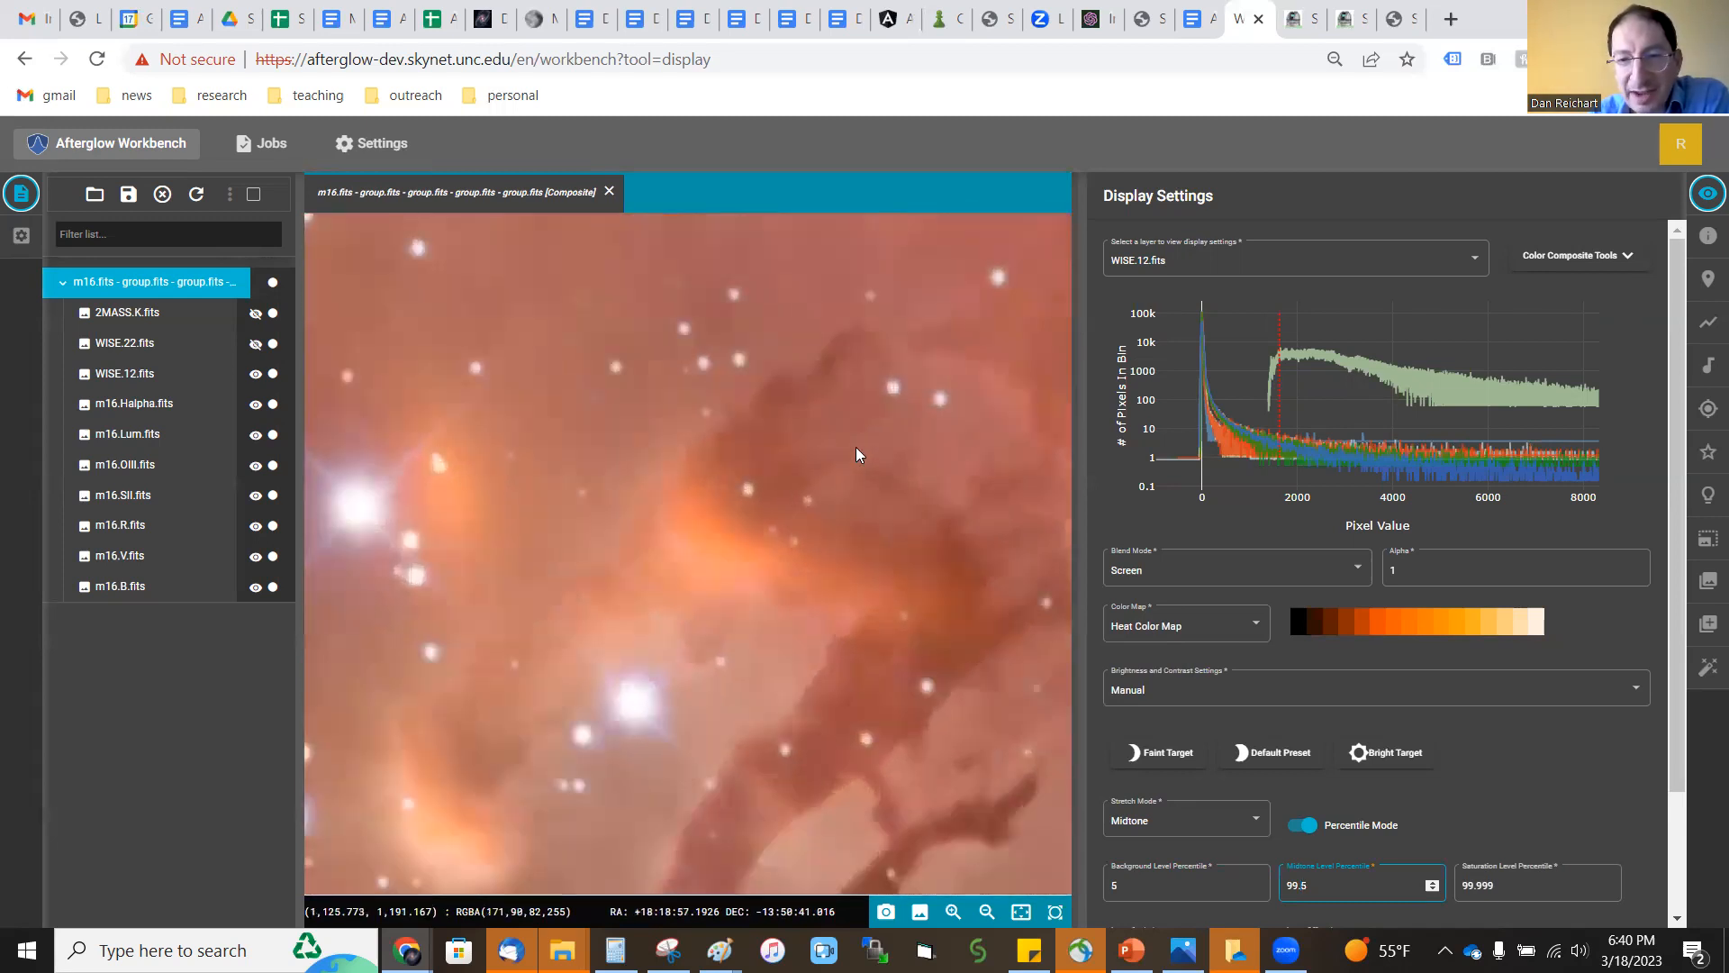
pyautogui.scroll(-2, 659, 477)
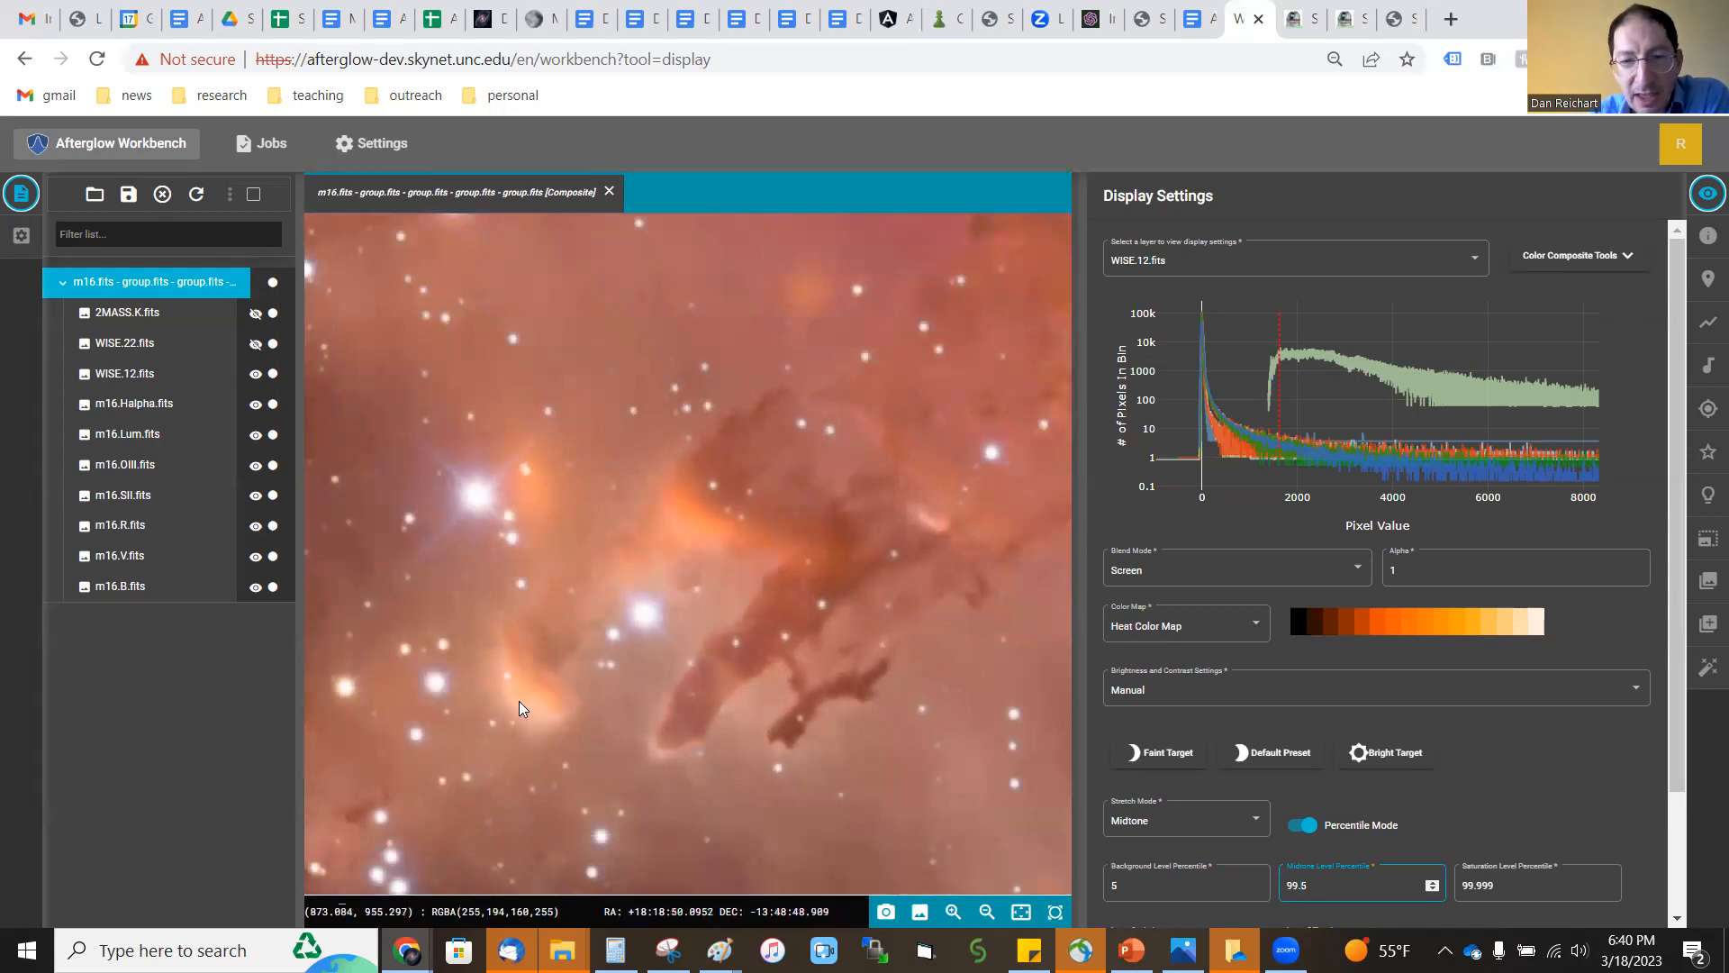
pyautogui.scroll(-2, 845, 487)
pyautogui.scroll(-2, 845, 494)
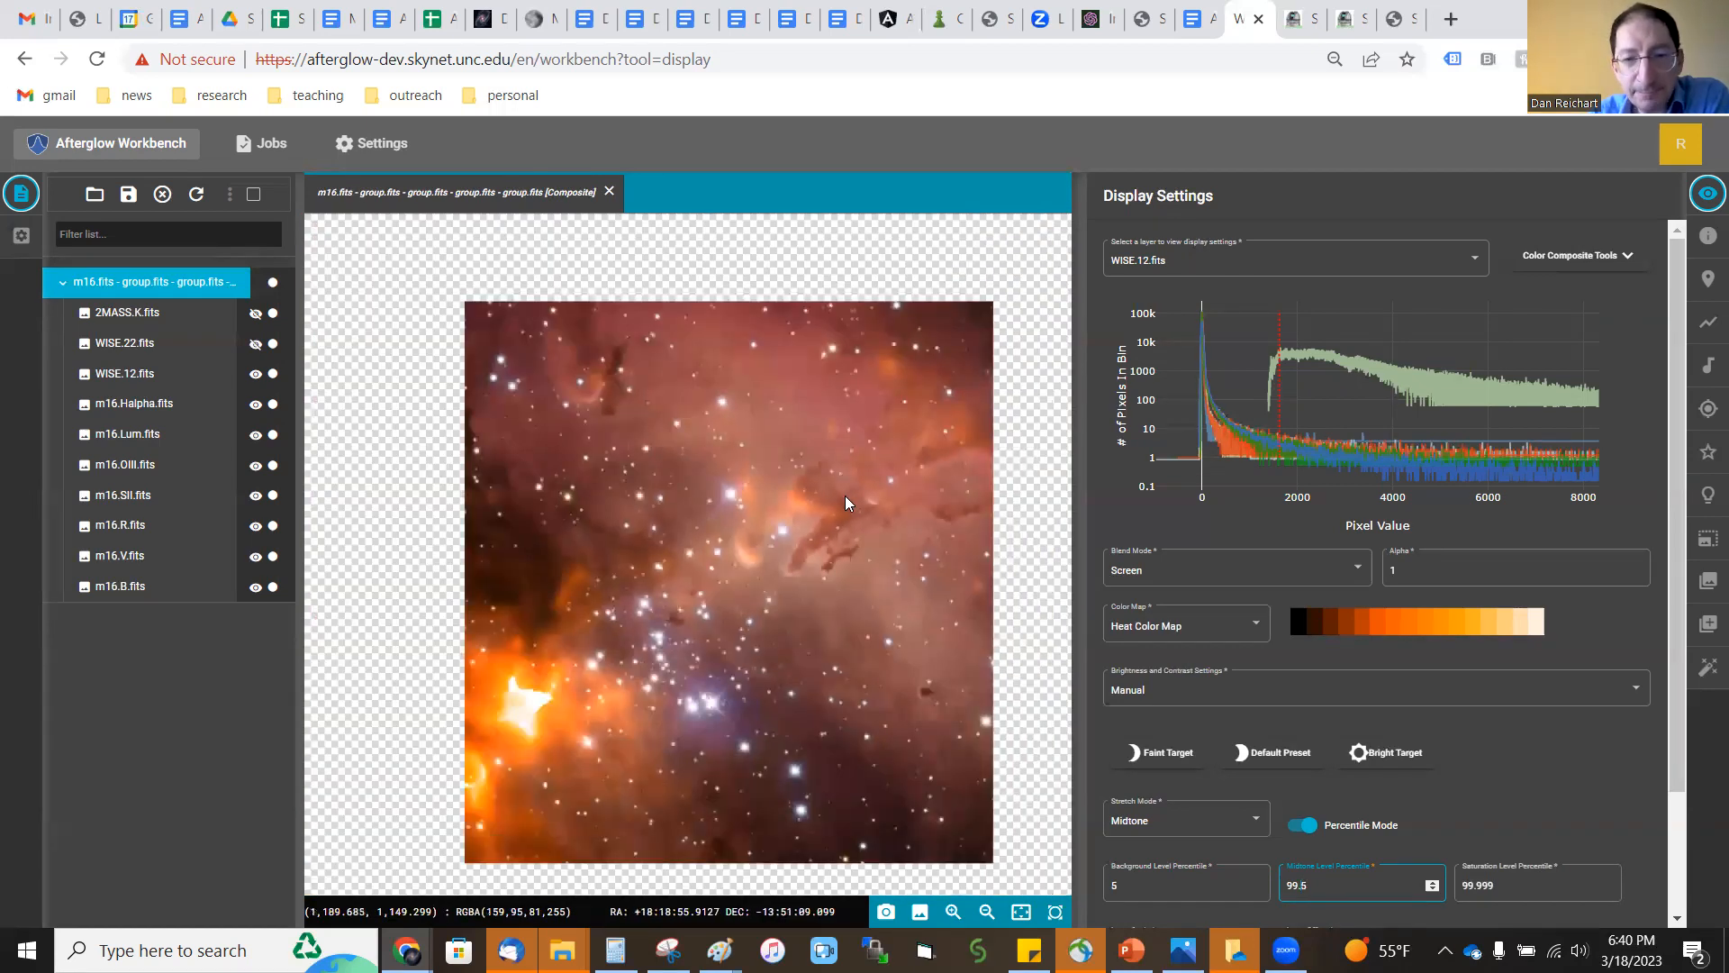
pyautogui.scroll(3, 845, 503)
pyautogui.scroll(-1, 844, 502)
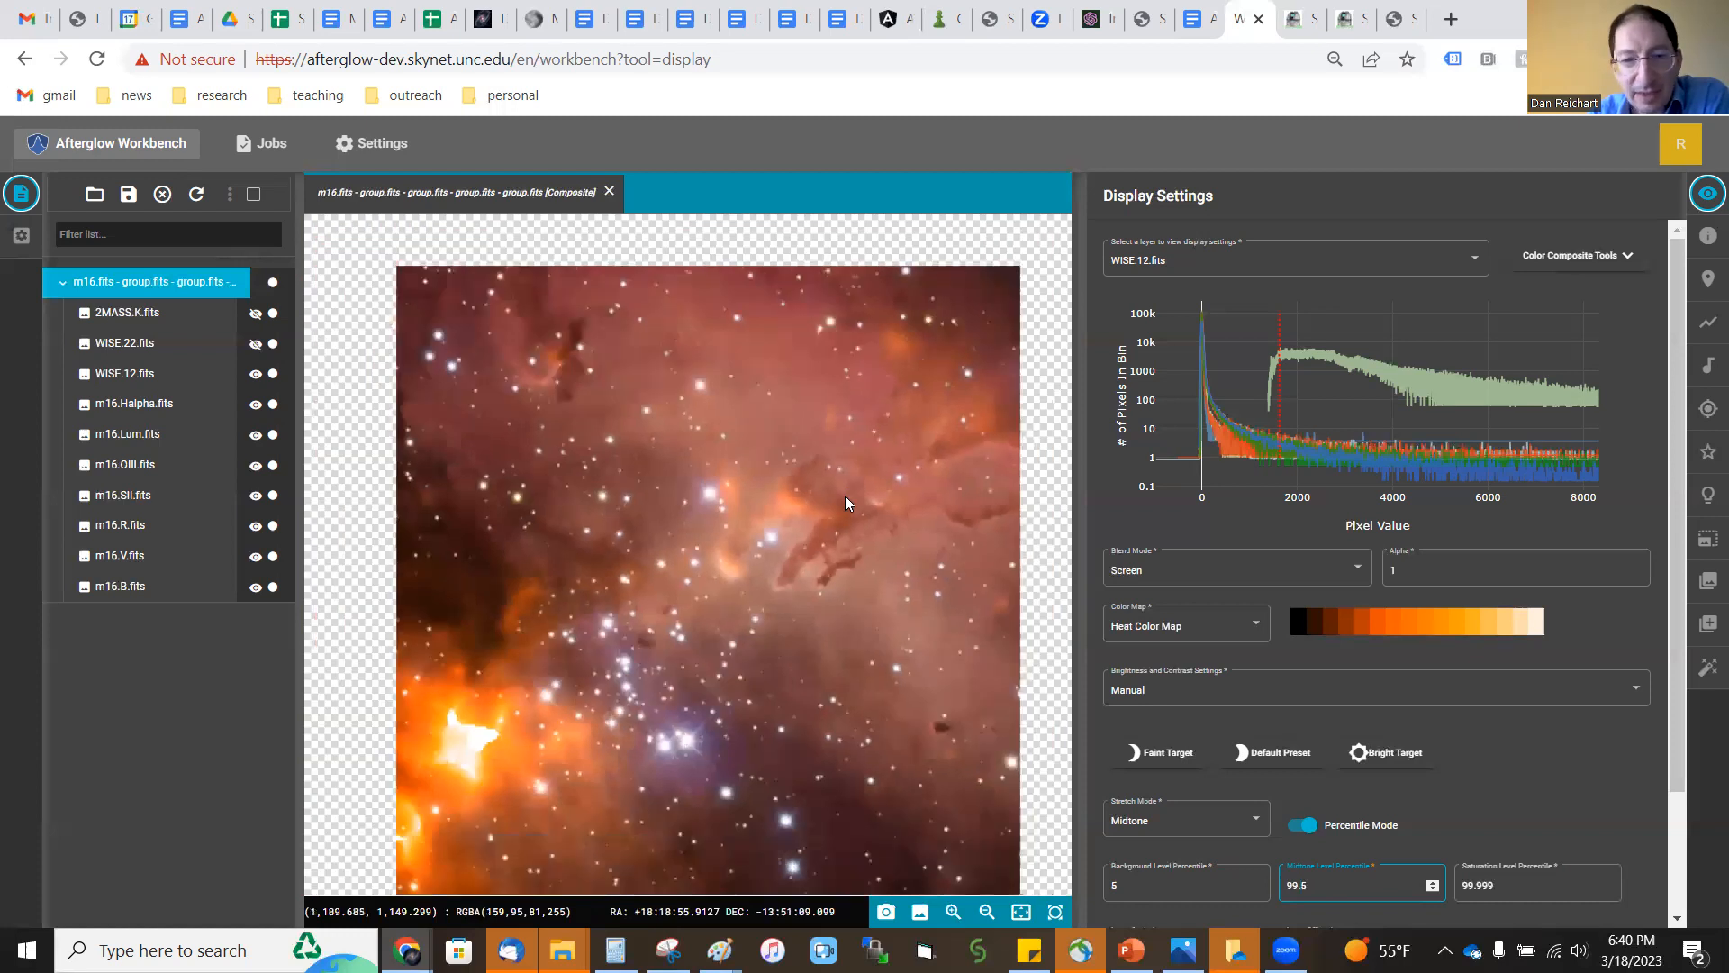
# Show the WISE.22.fits layer in the composite and apply the Cool Color Map to it.
pyautogui.click(254, 346)
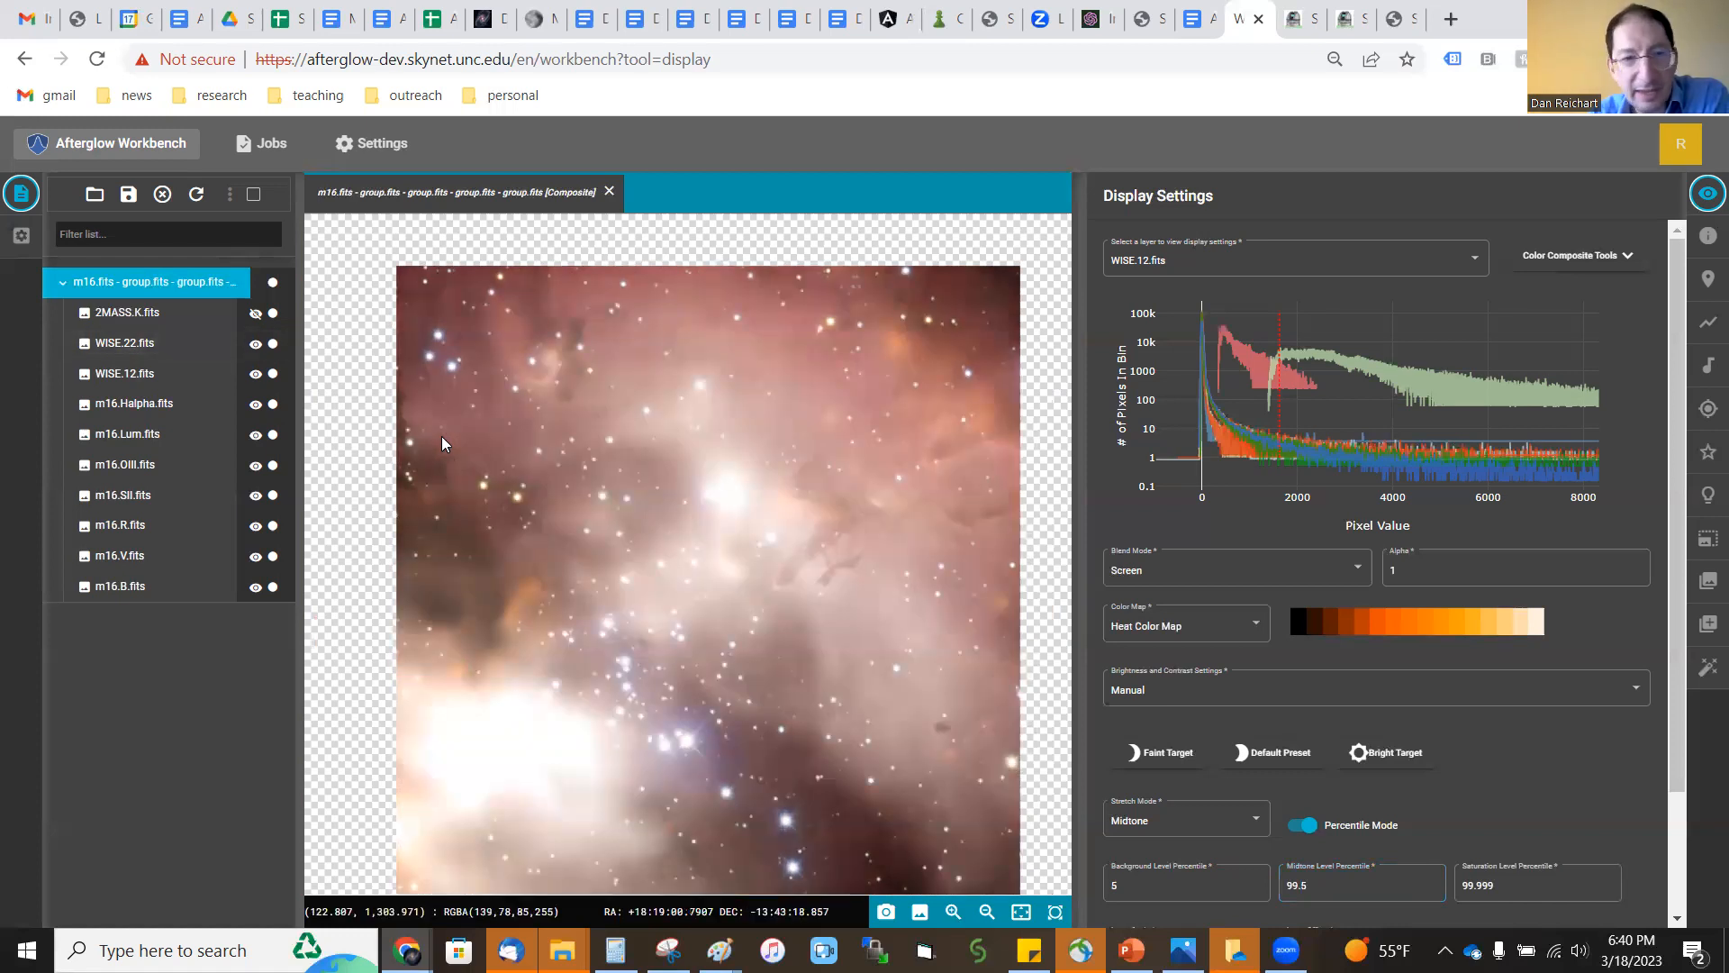
pyautogui.click(1188, 263)
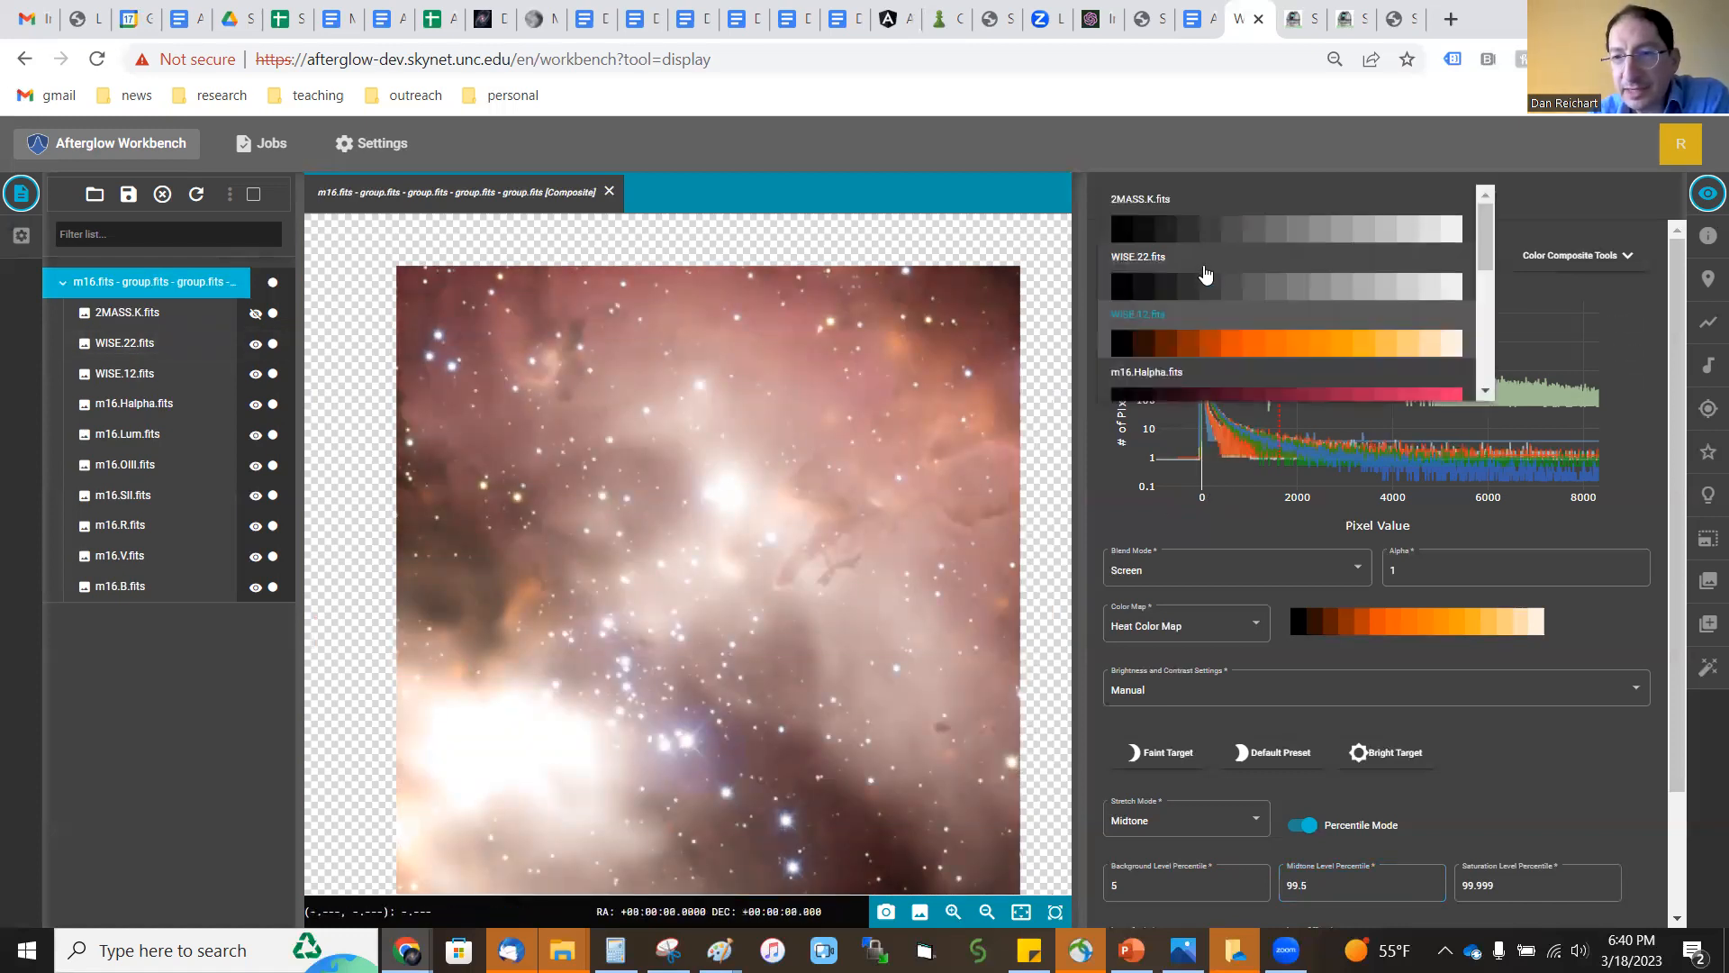
pyautogui.click(1260, 297)
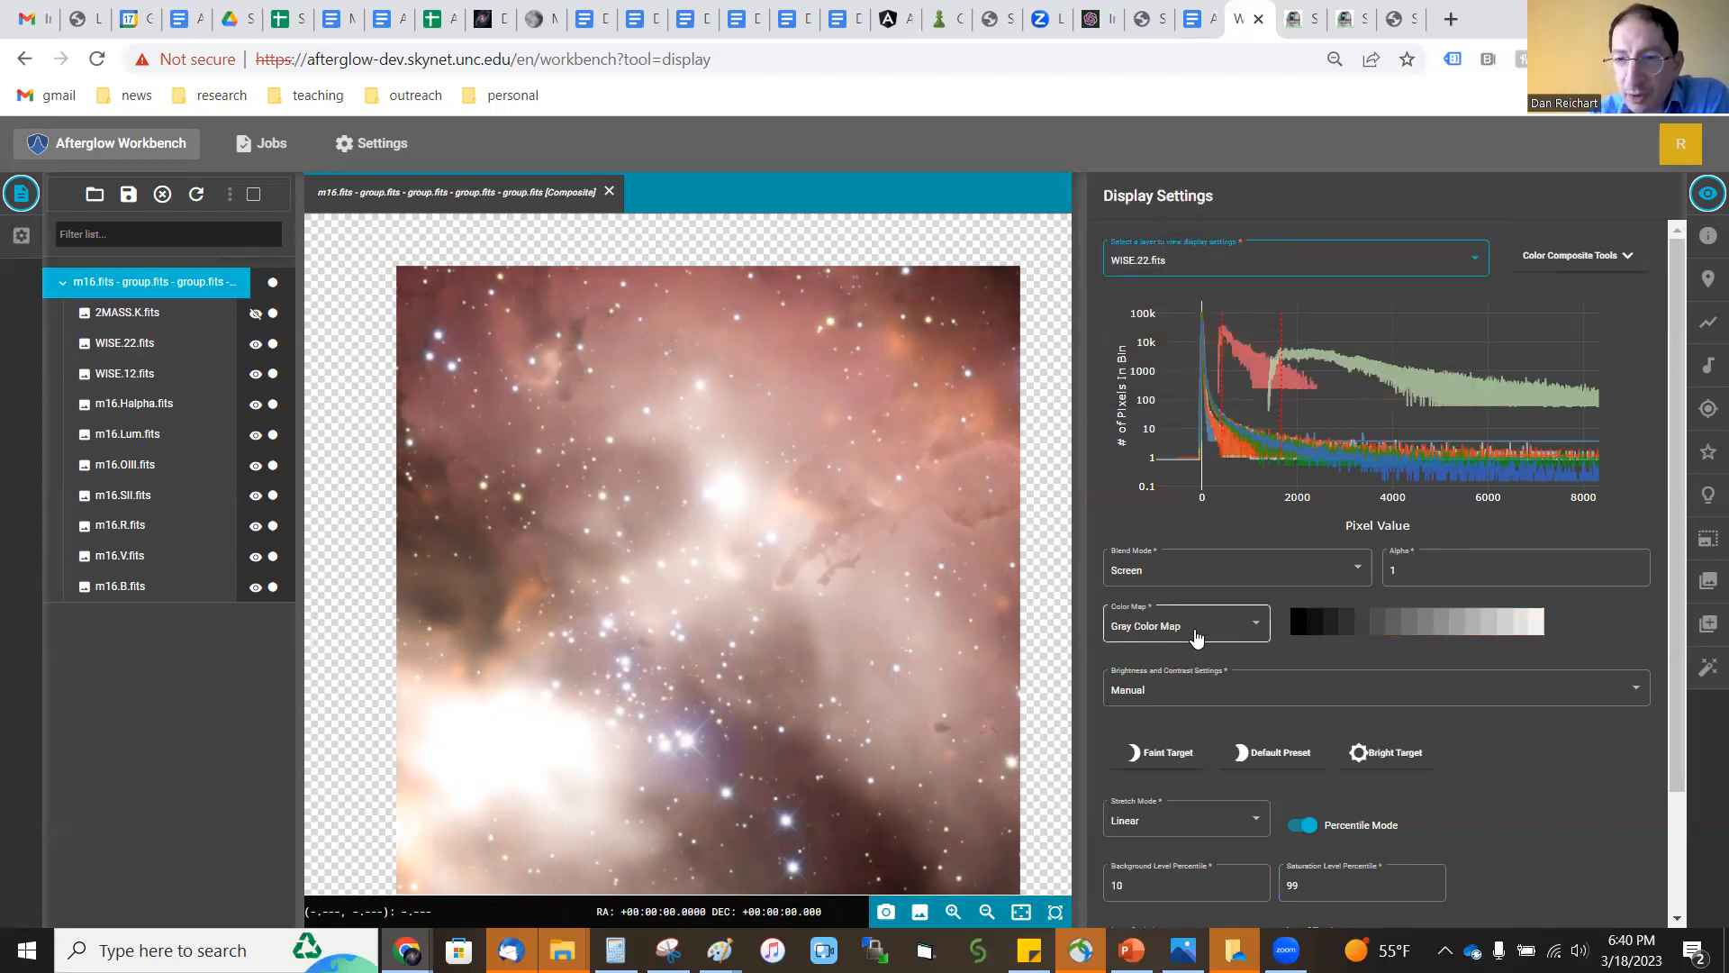
pyautogui.click(1195, 637)
pyautogui.scroll(-4, 1205, 674)
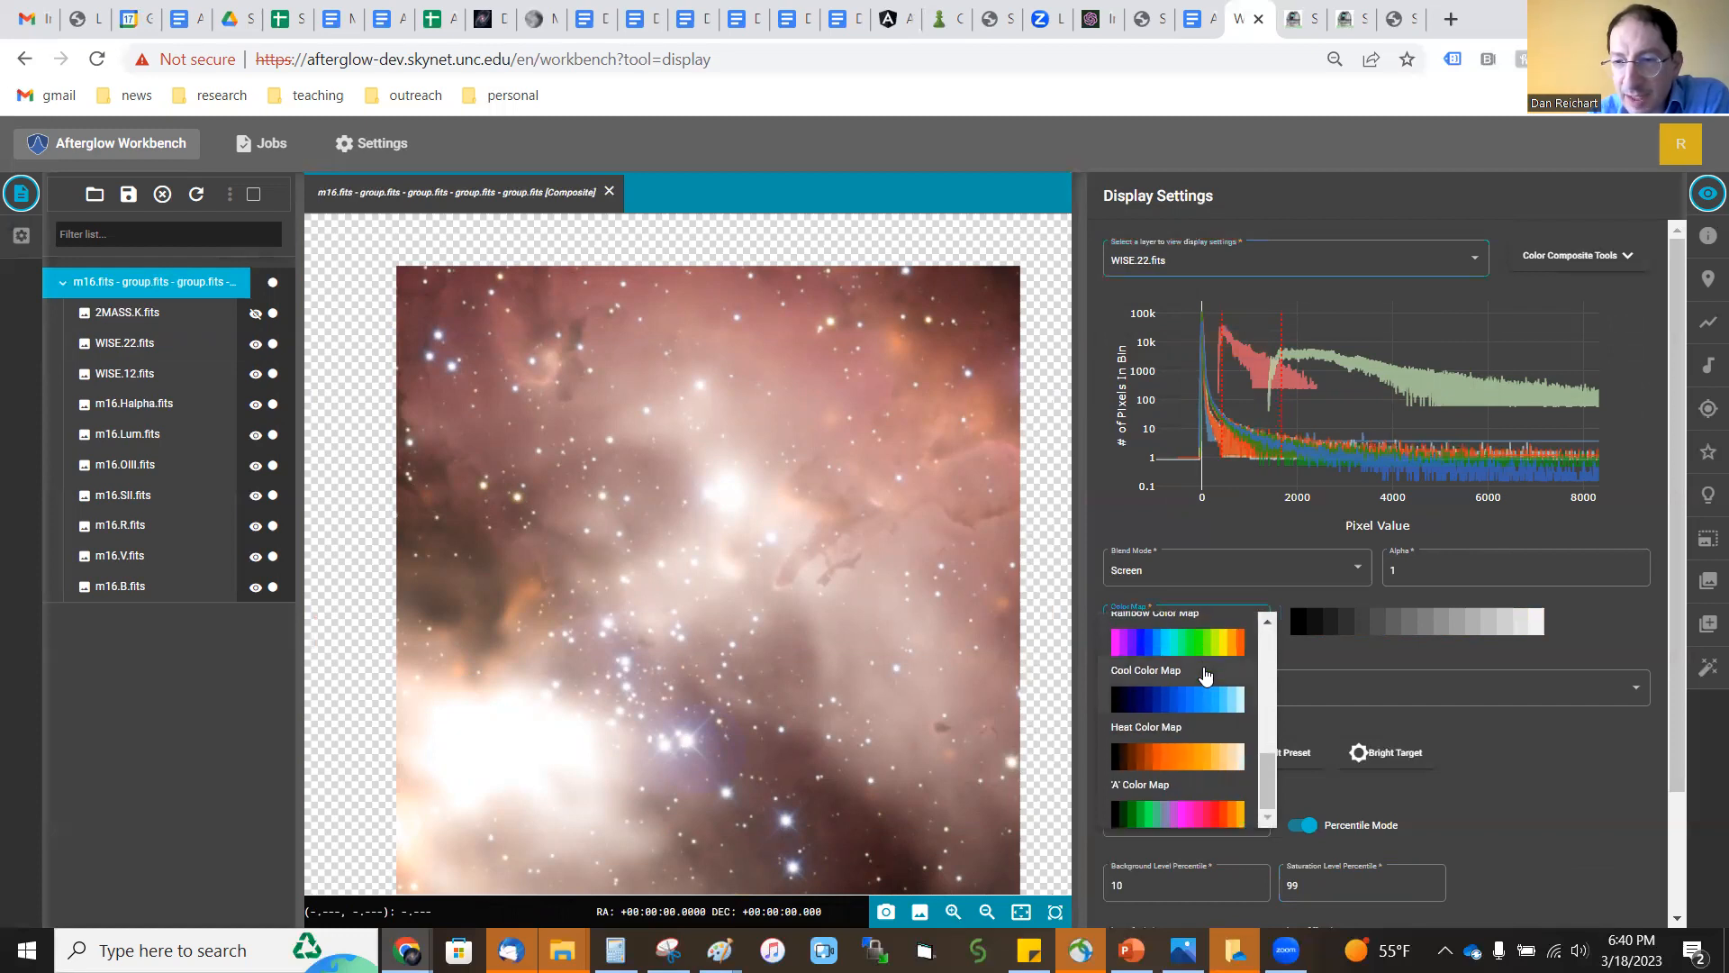
pyautogui.click(1197, 701)
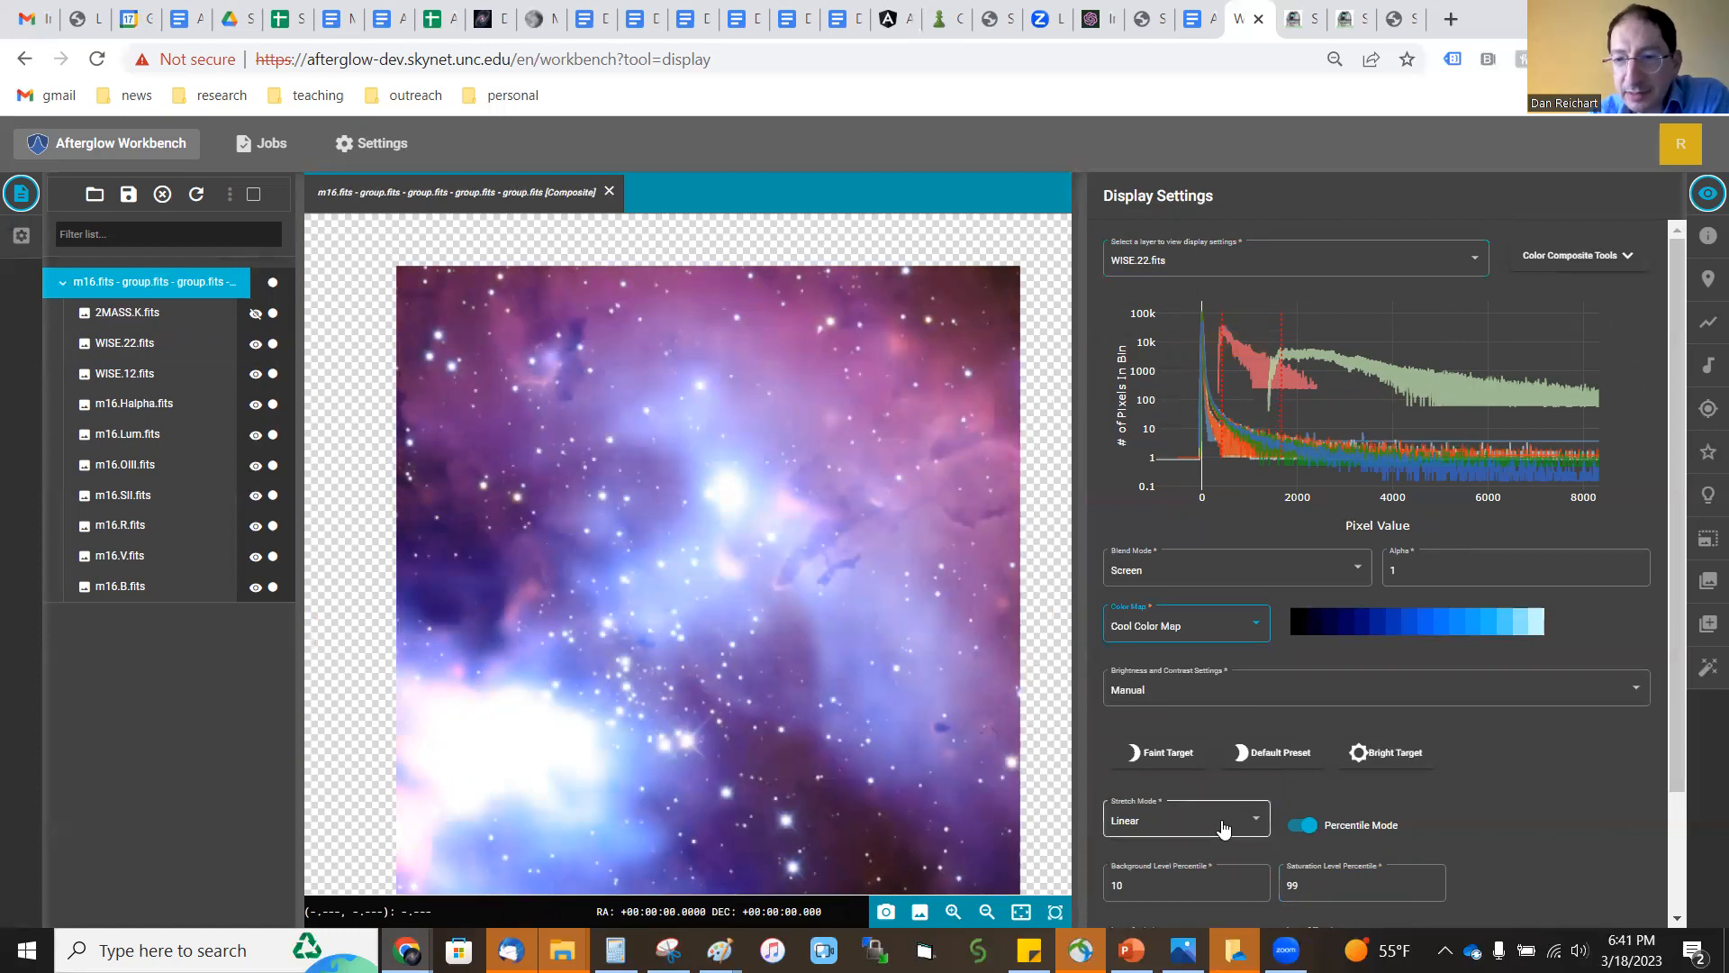
# Give WISE.22.fits a Midtone stretch with the Default Preset levels, and set its background level percentile to 10.
pyautogui.click(1222, 823)
pyautogui.click(1157, 816)
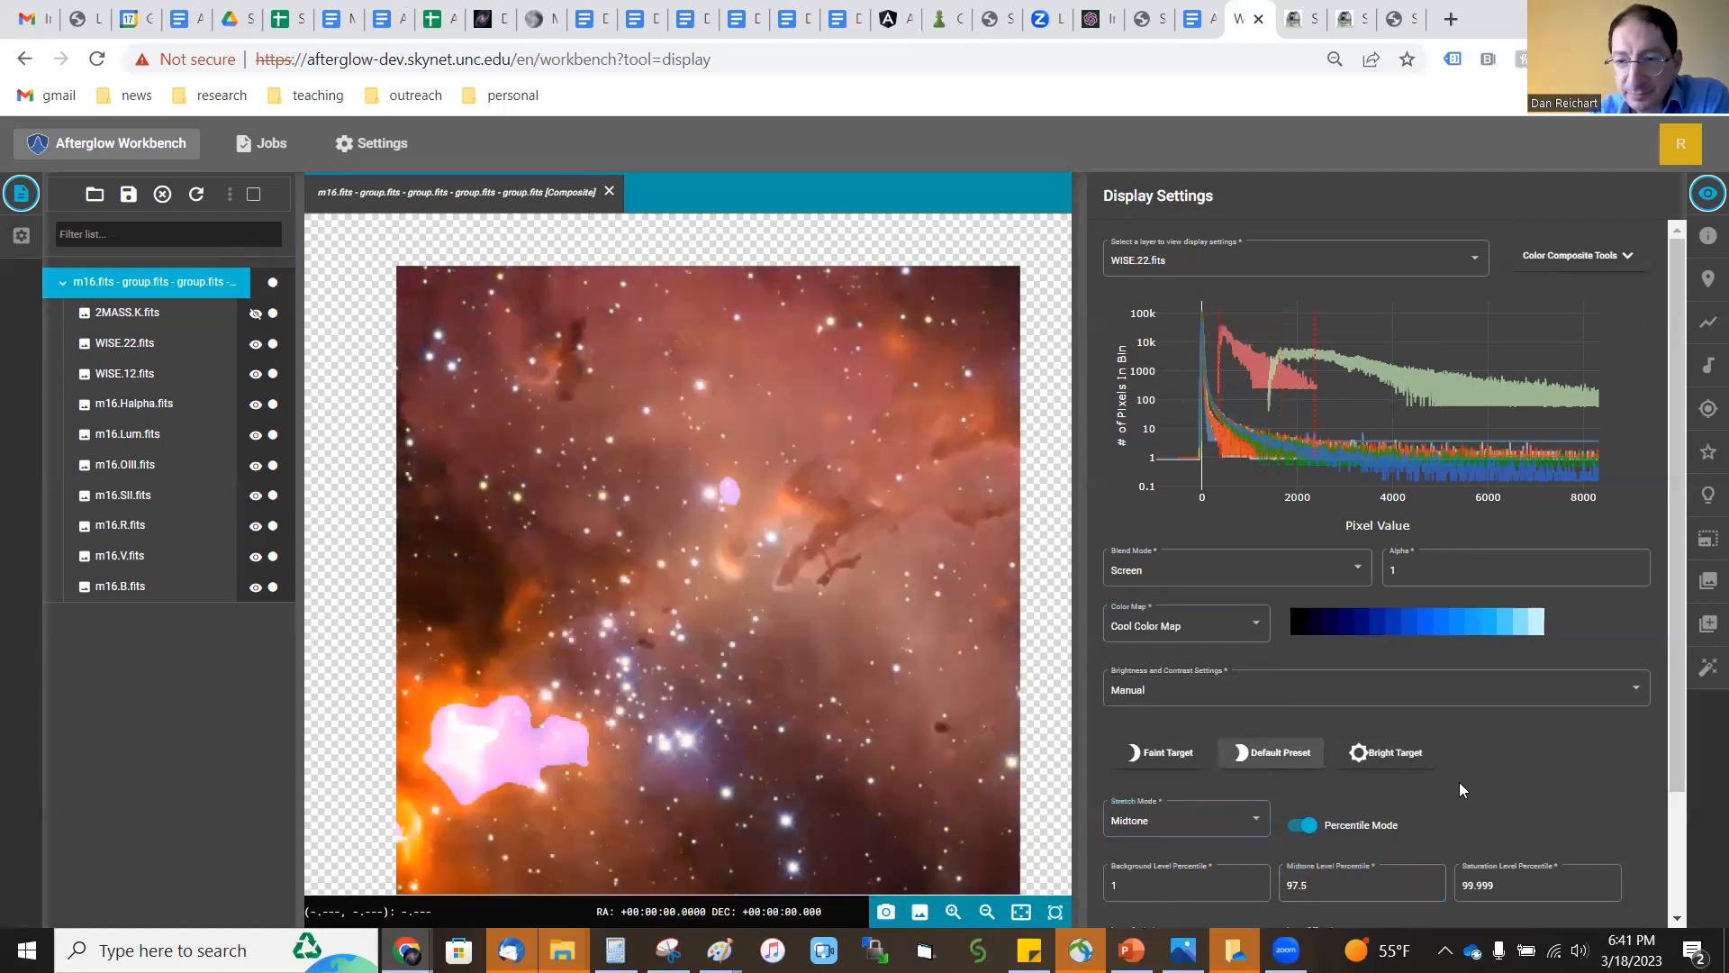
pyautogui.click(113, 345)
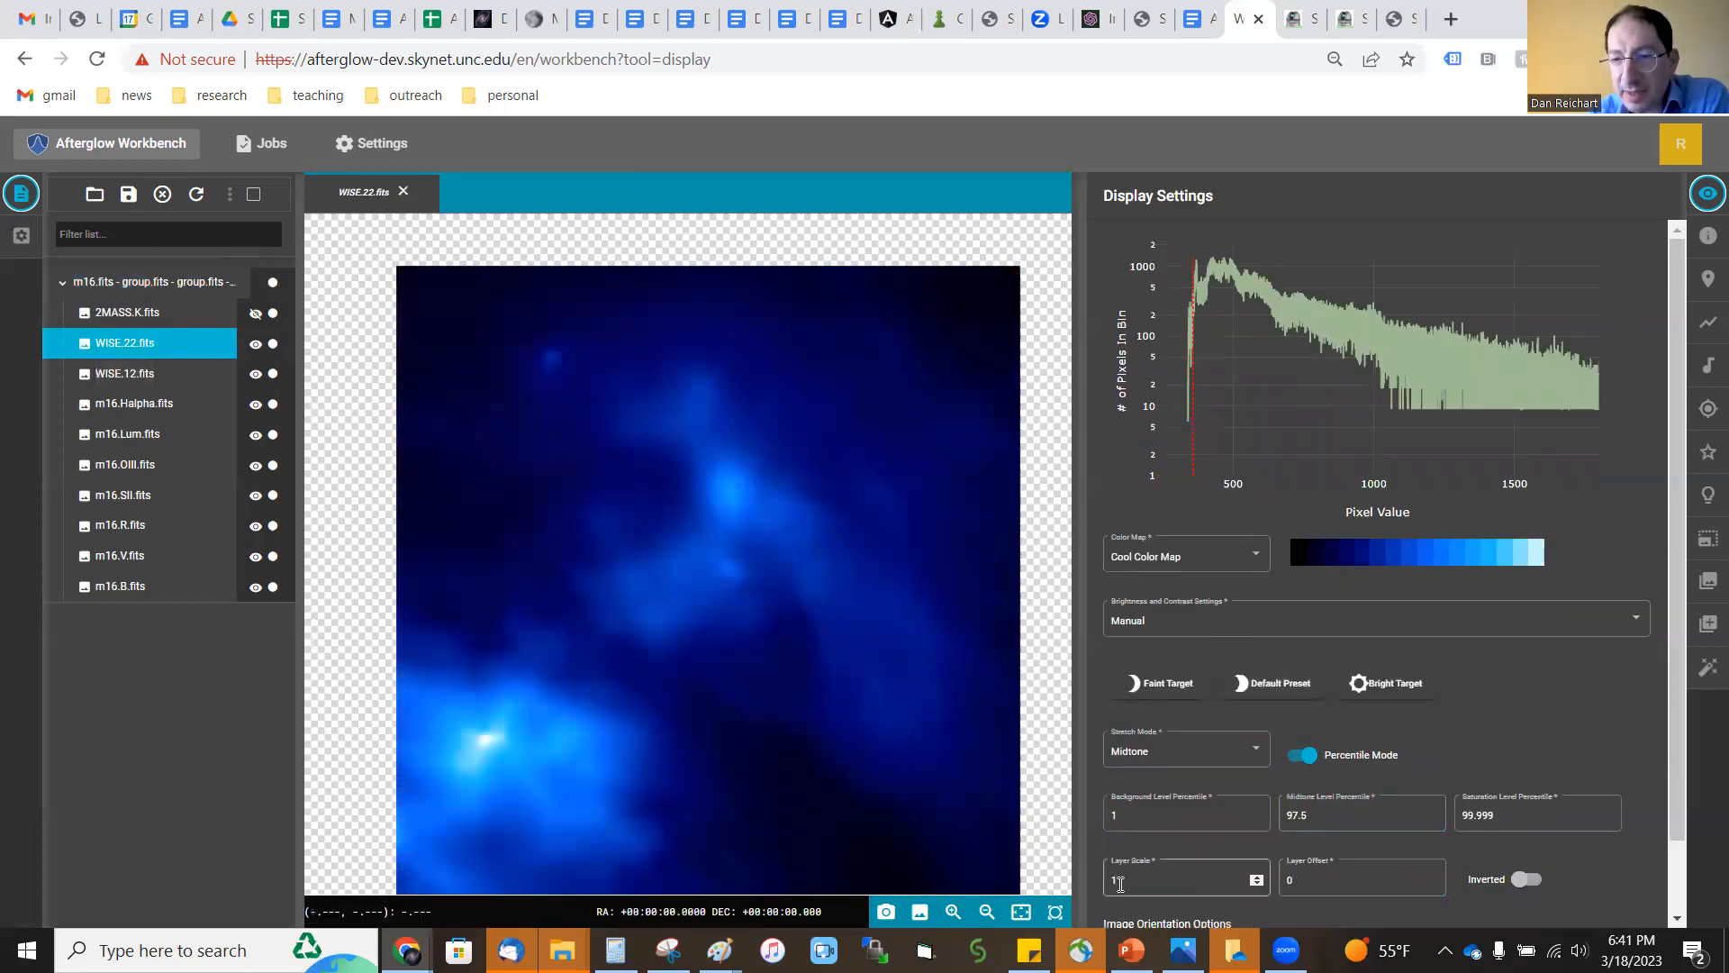
pyautogui.click(1133, 813)
pyautogui.write('0')
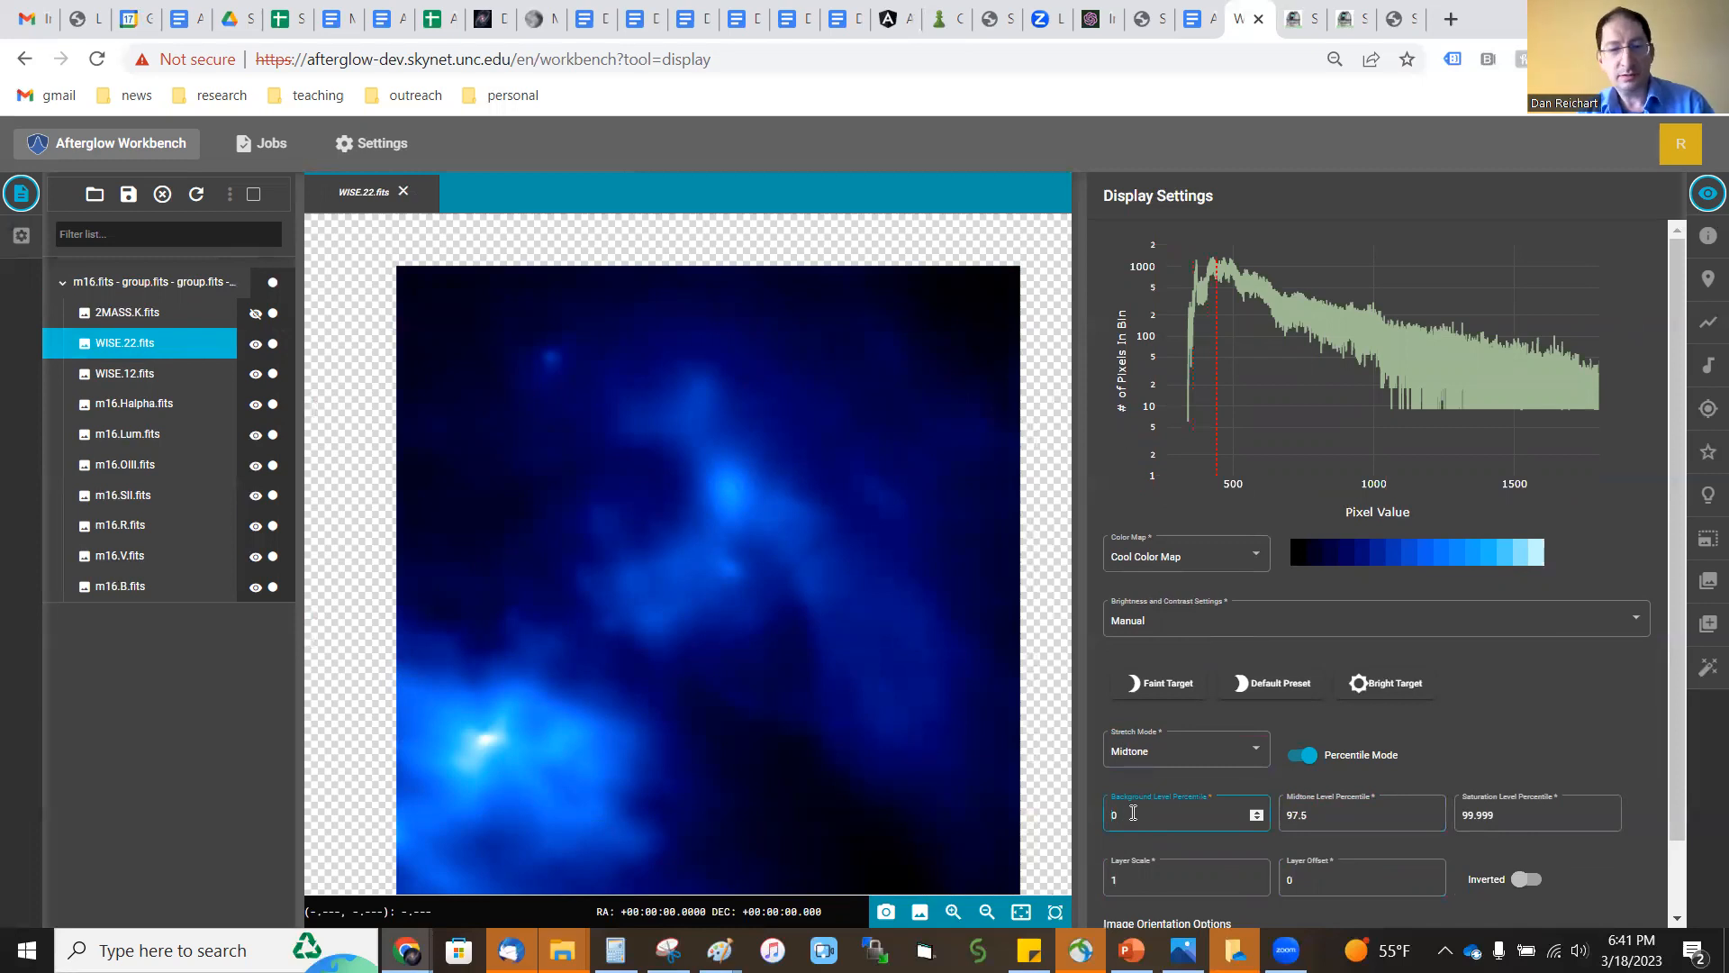
pyautogui.write('1')
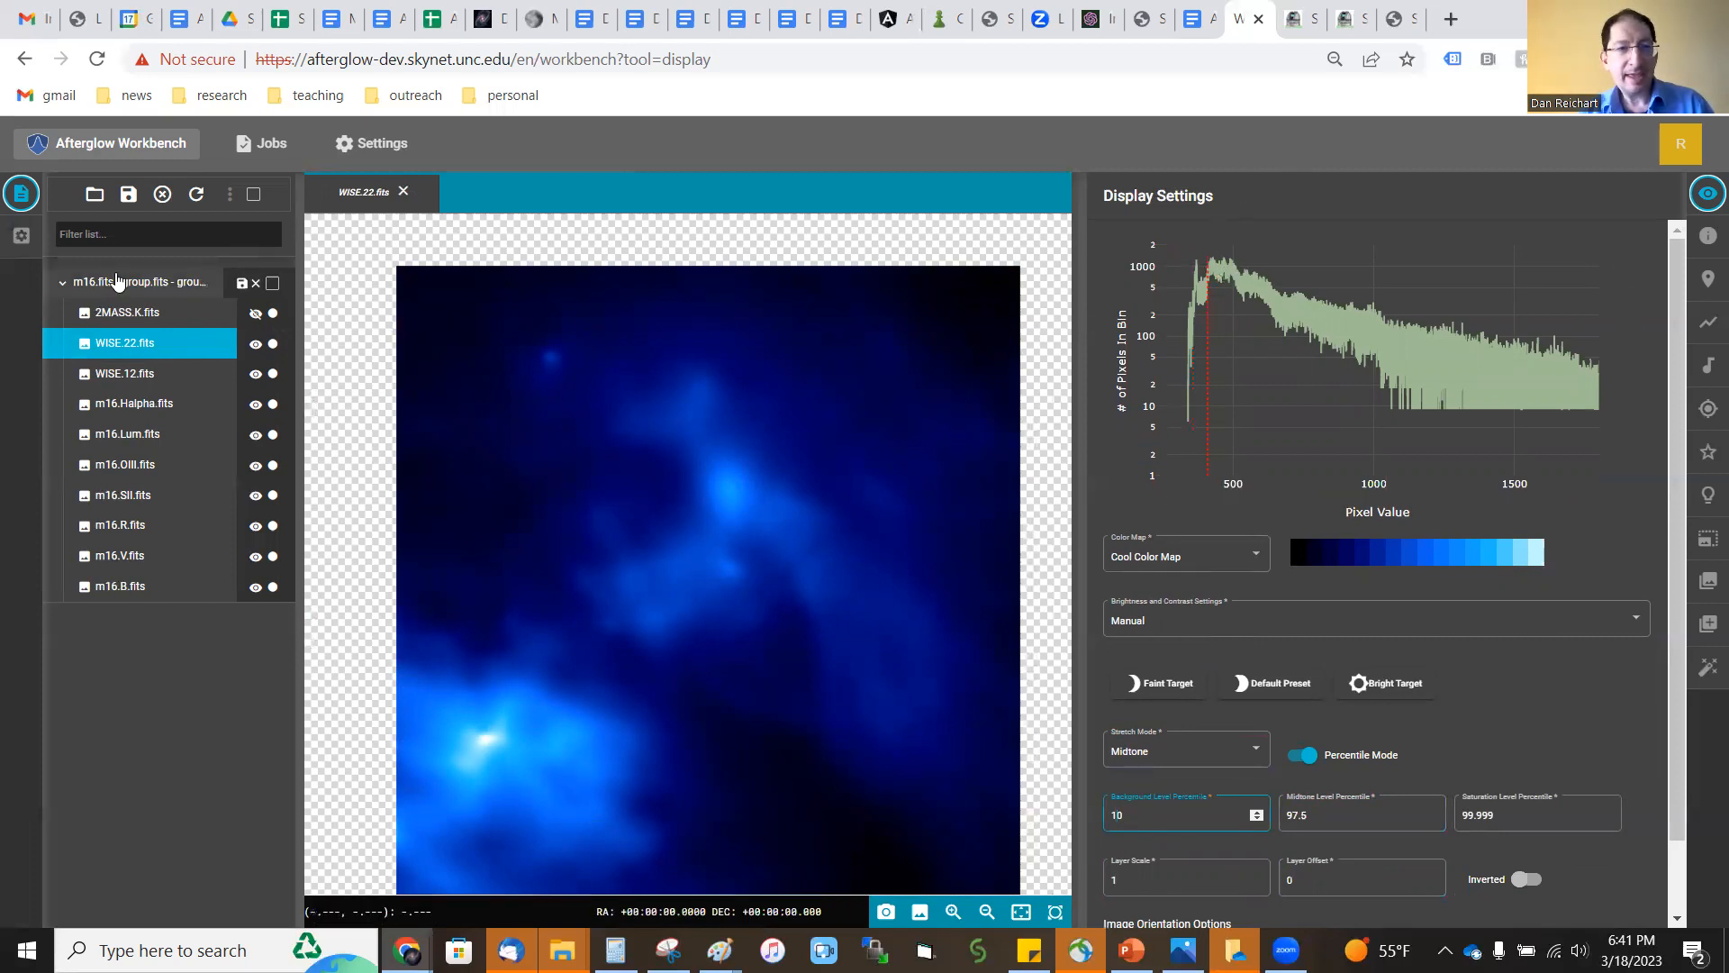
# Return to the grouped composite and set the WISE.22.fits layer's midtone level percentile to 99.9.
pyautogui.click(116, 281)
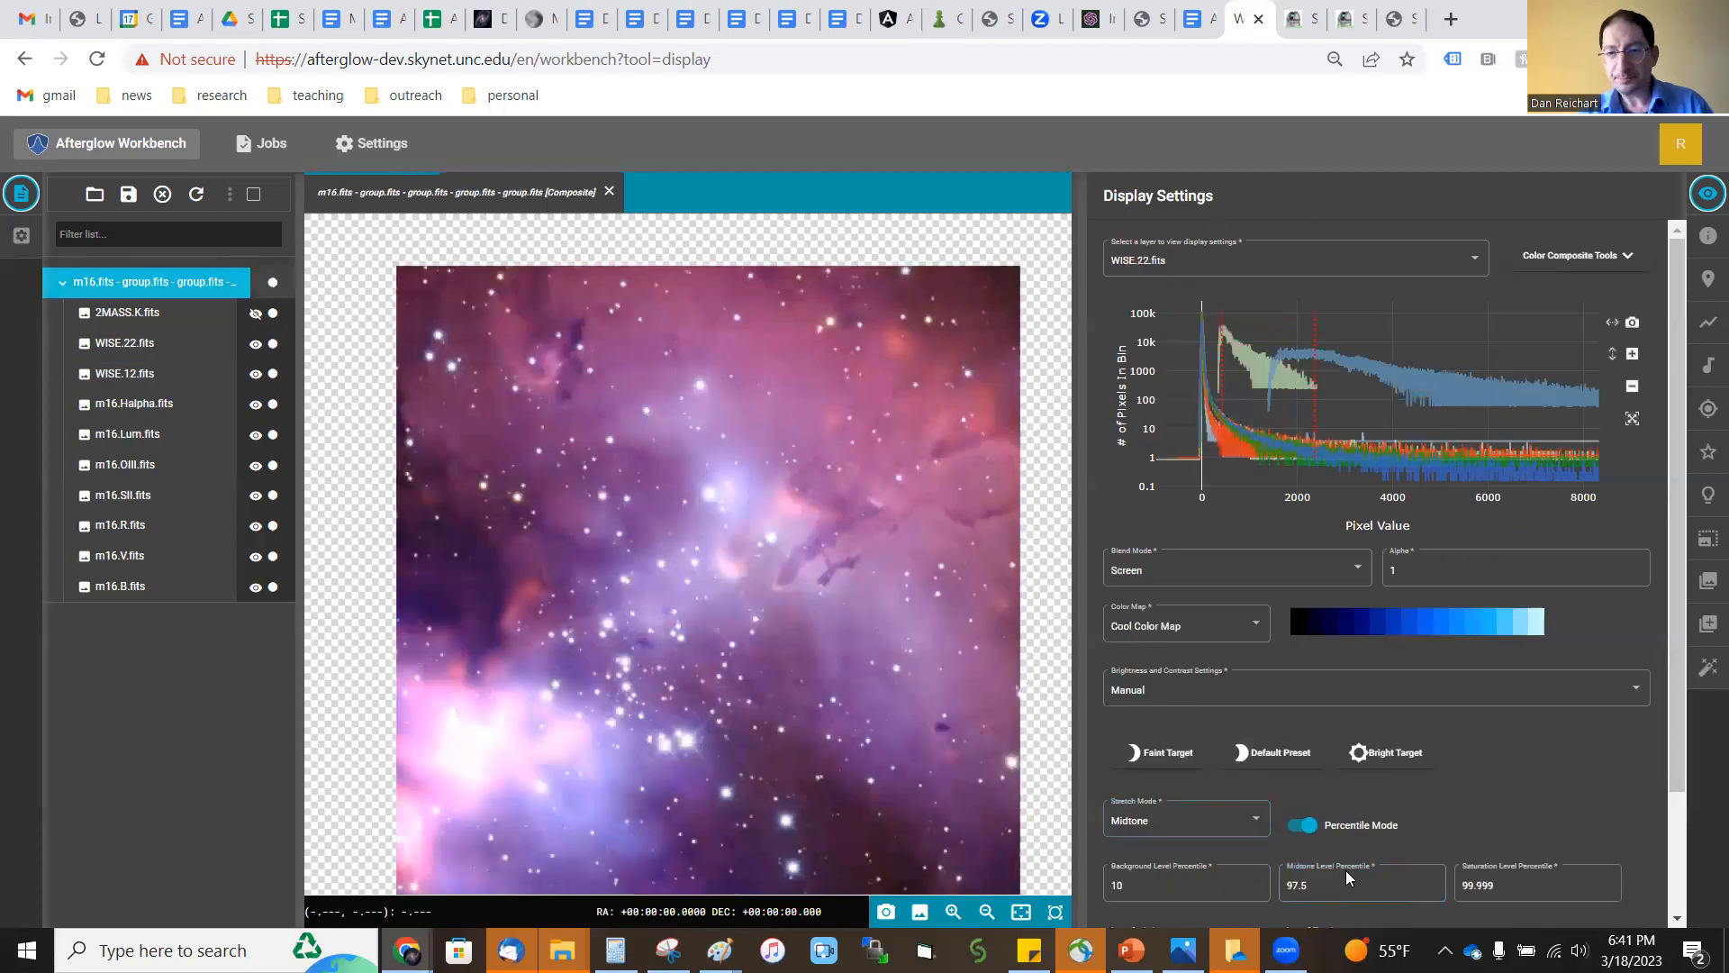
pyautogui.click(1338, 885)
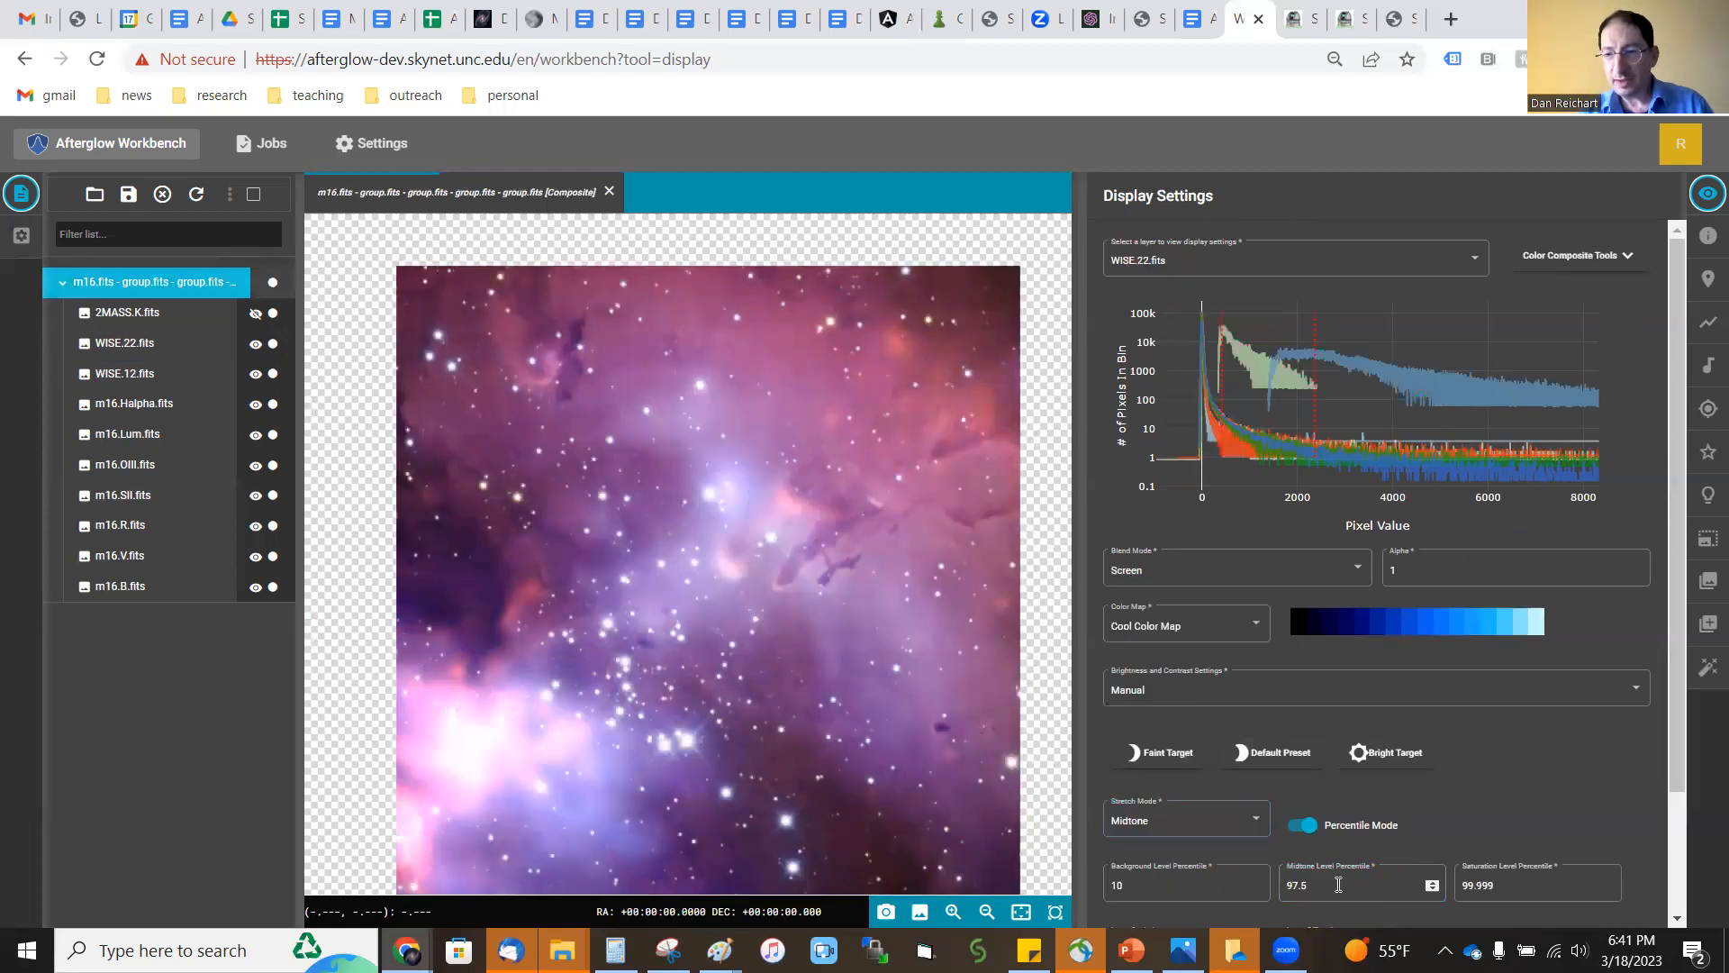
pyautogui.press('BackSpace')
pyautogui.press('BackSpace')
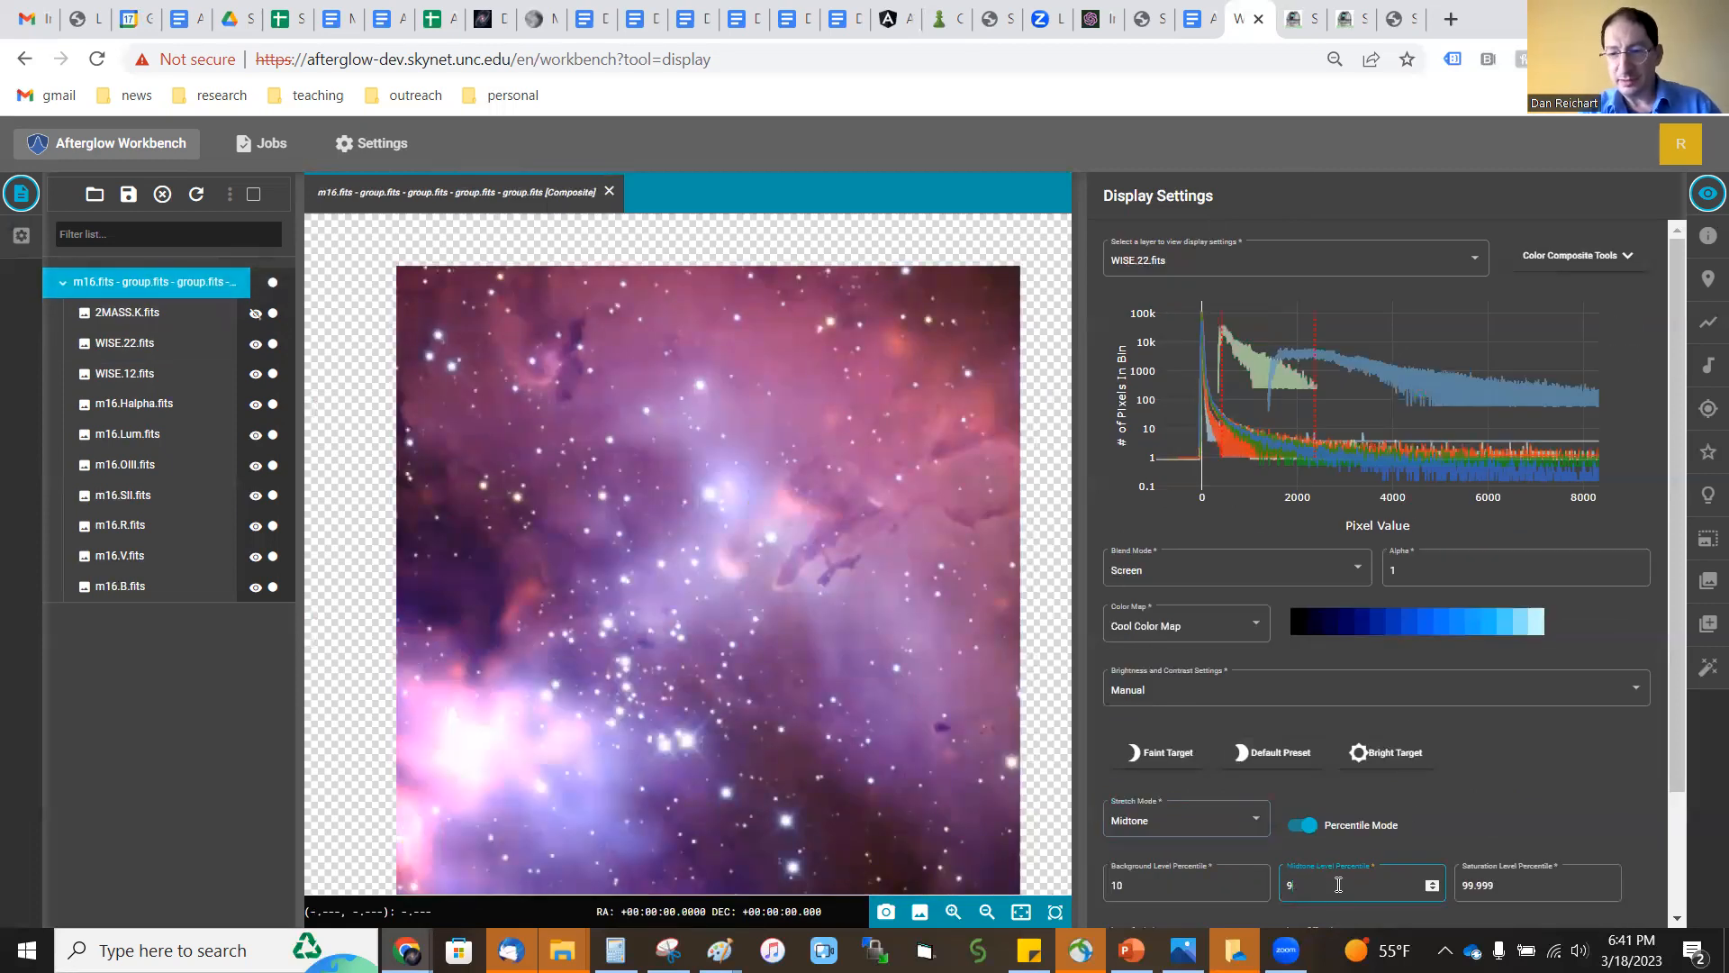
pyautogui.write('9.999')
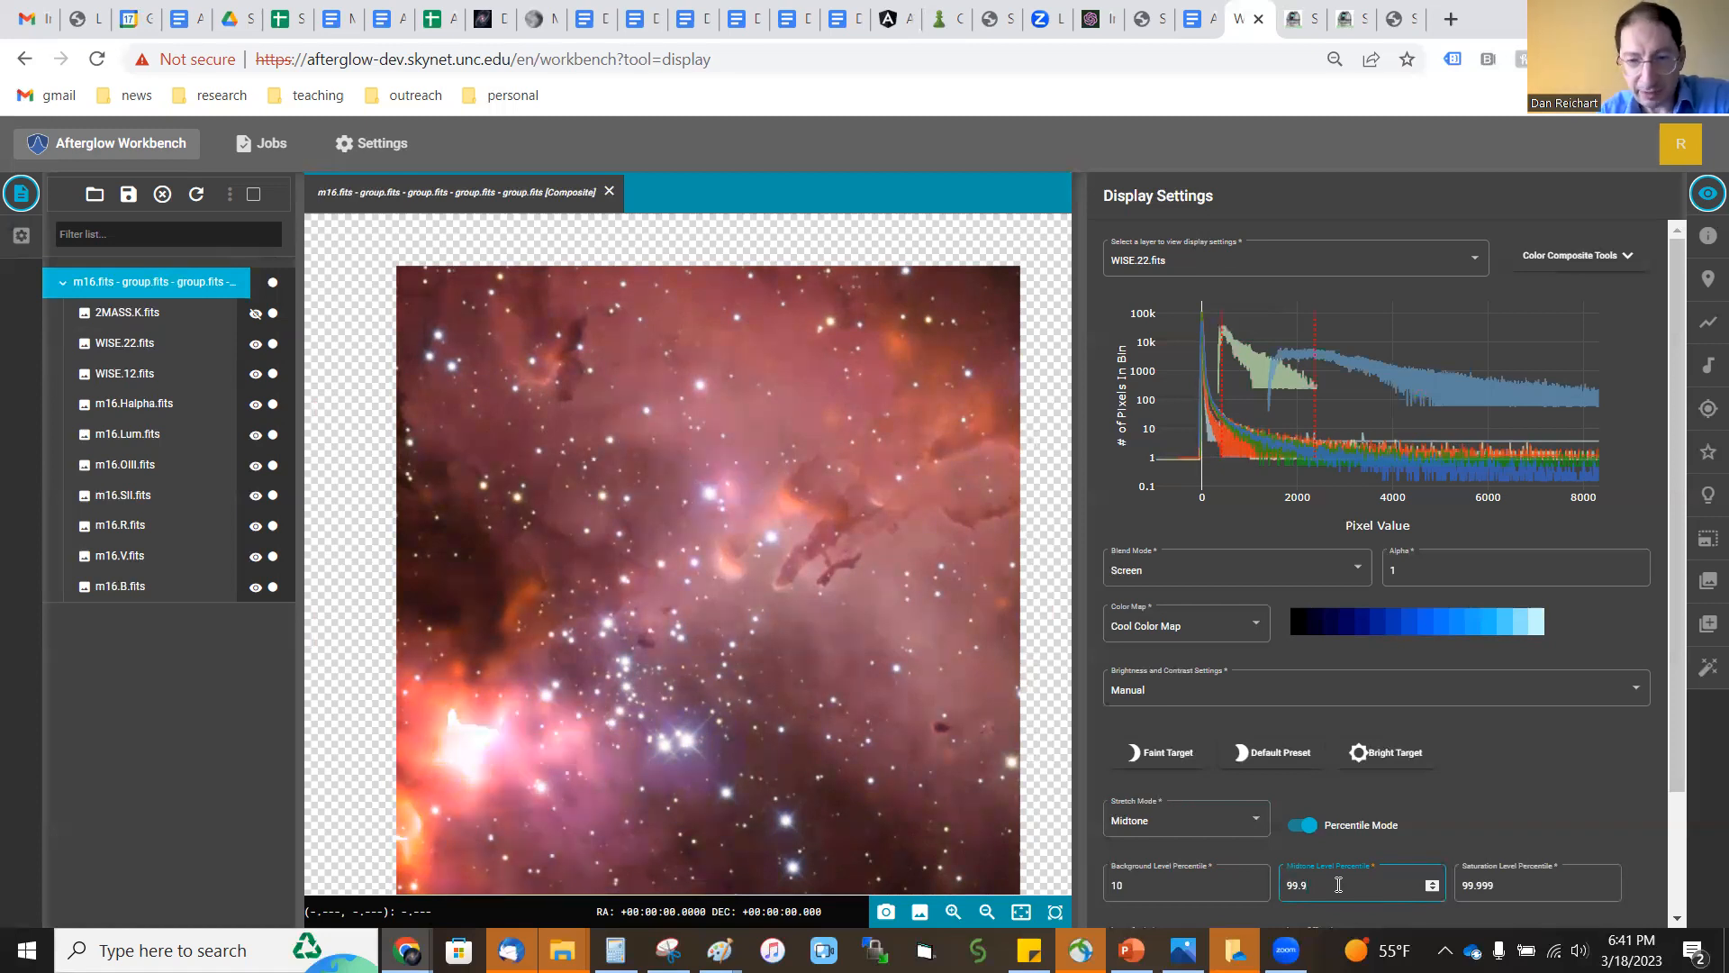
# Compare the display settings of the WISE.12.fits layer with those of the WISE.22.fits layer.
pyautogui.click(1198, 263)
pyautogui.click(1193, 386)
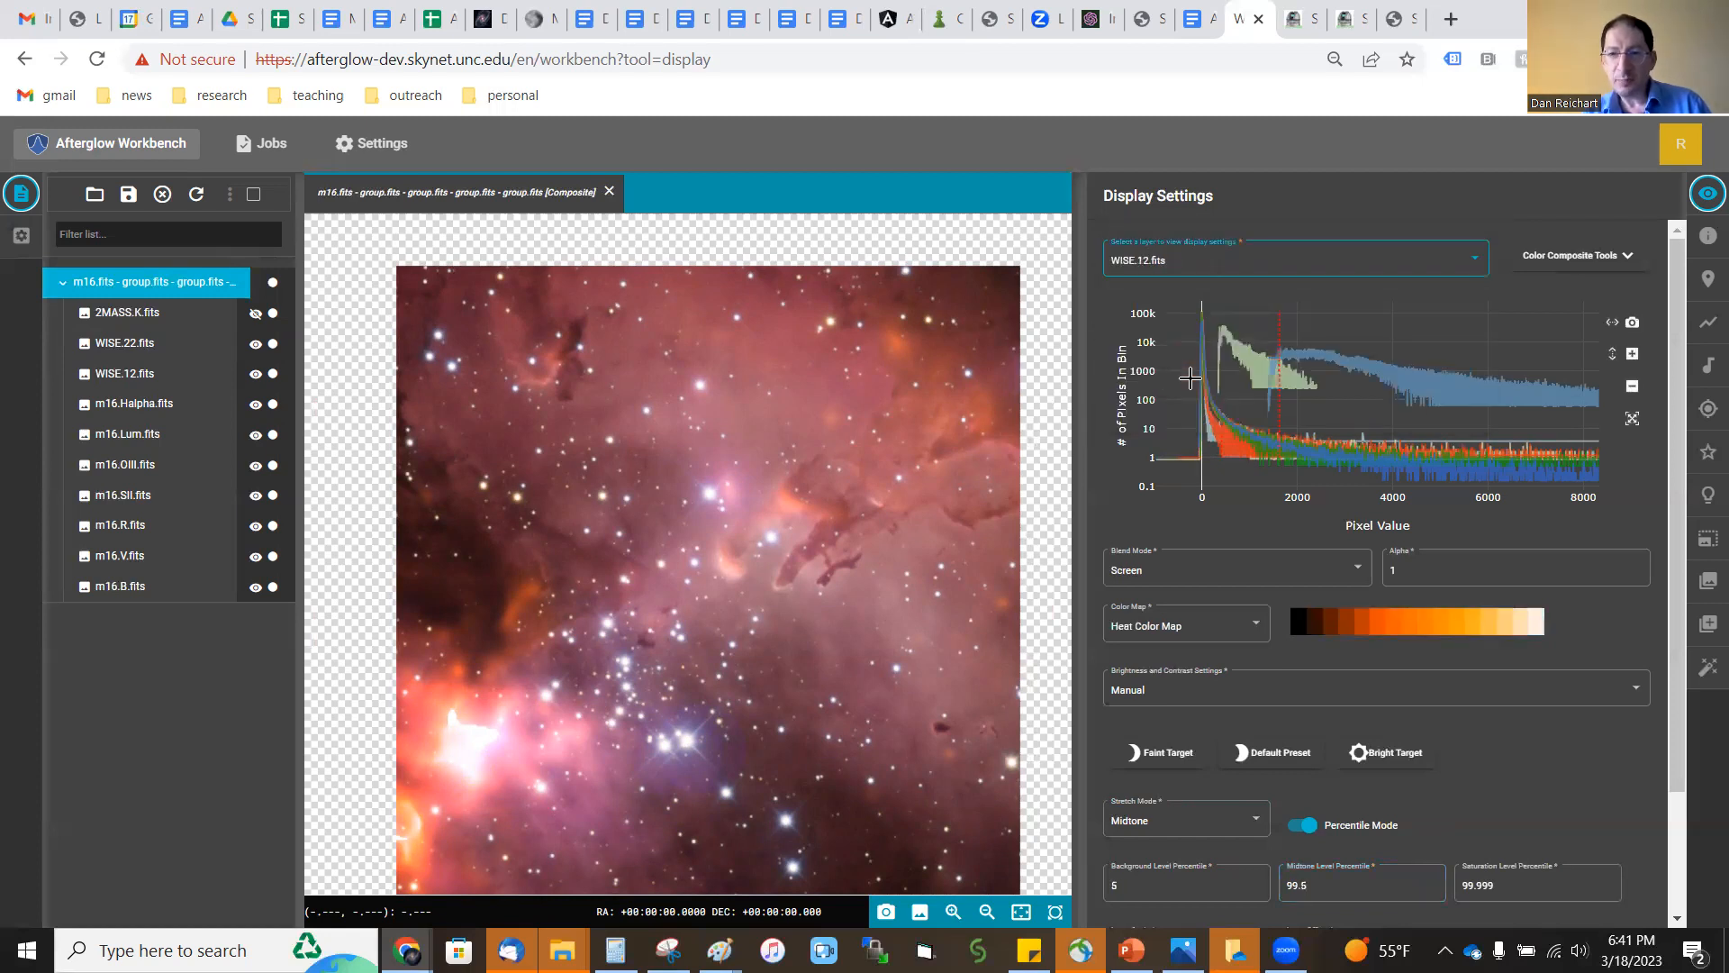
pyautogui.click(1185, 260)
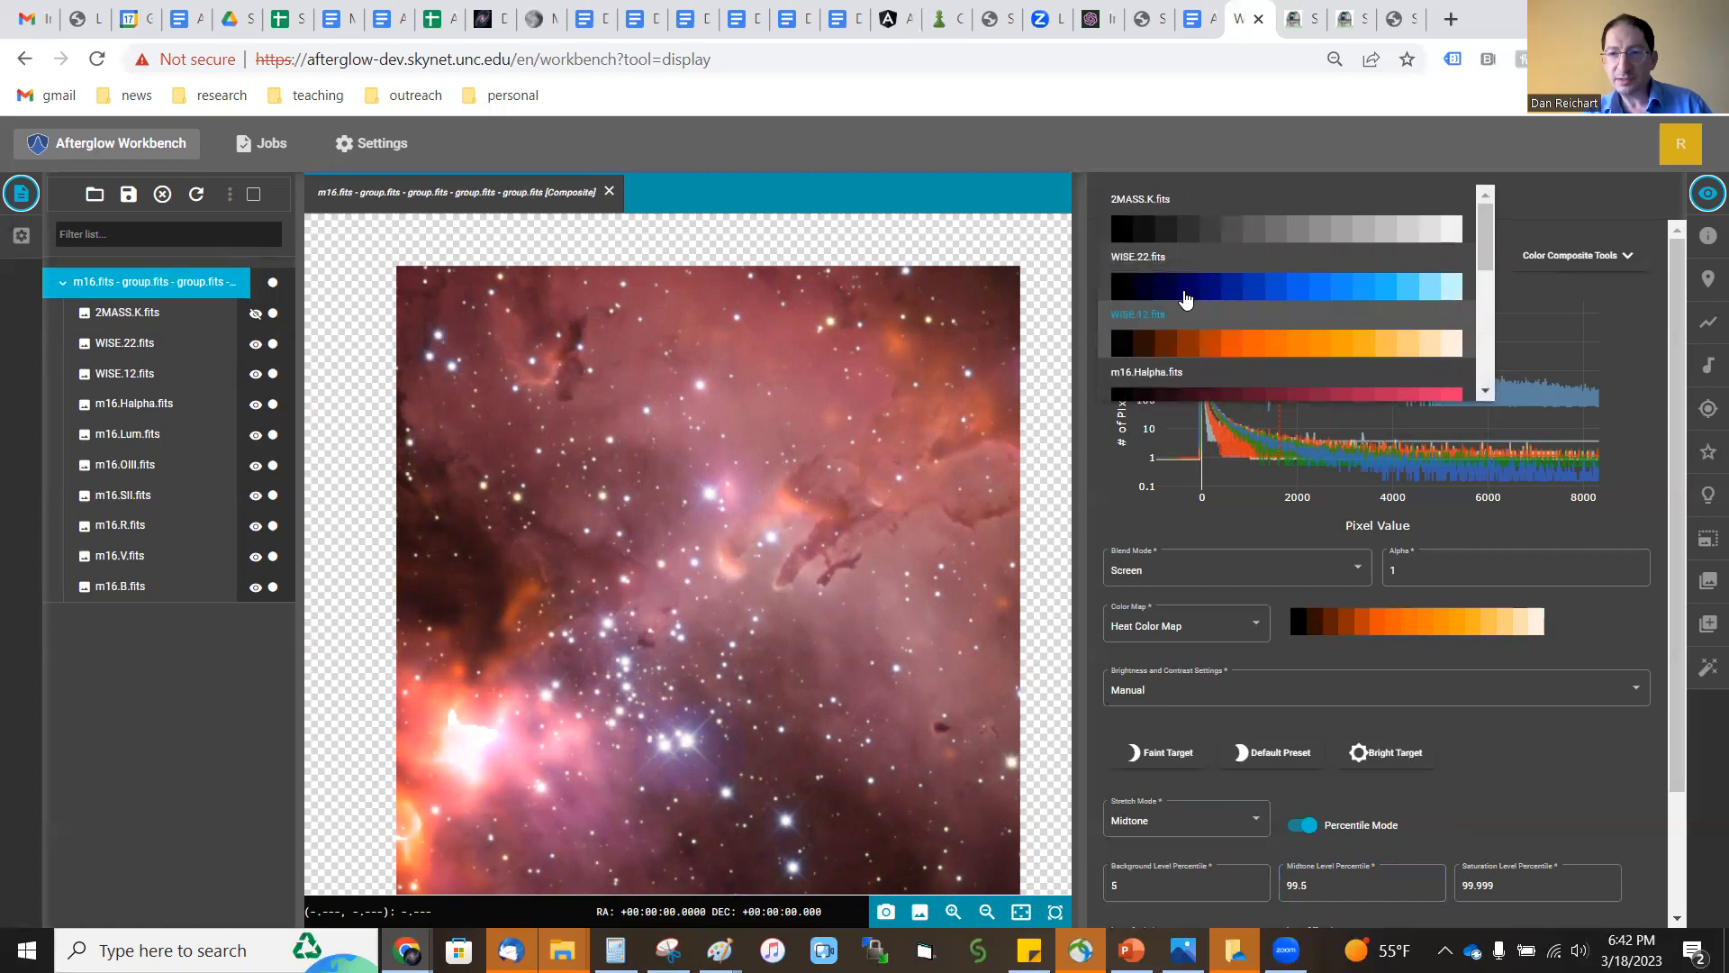
pyautogui.click(1186, 297)
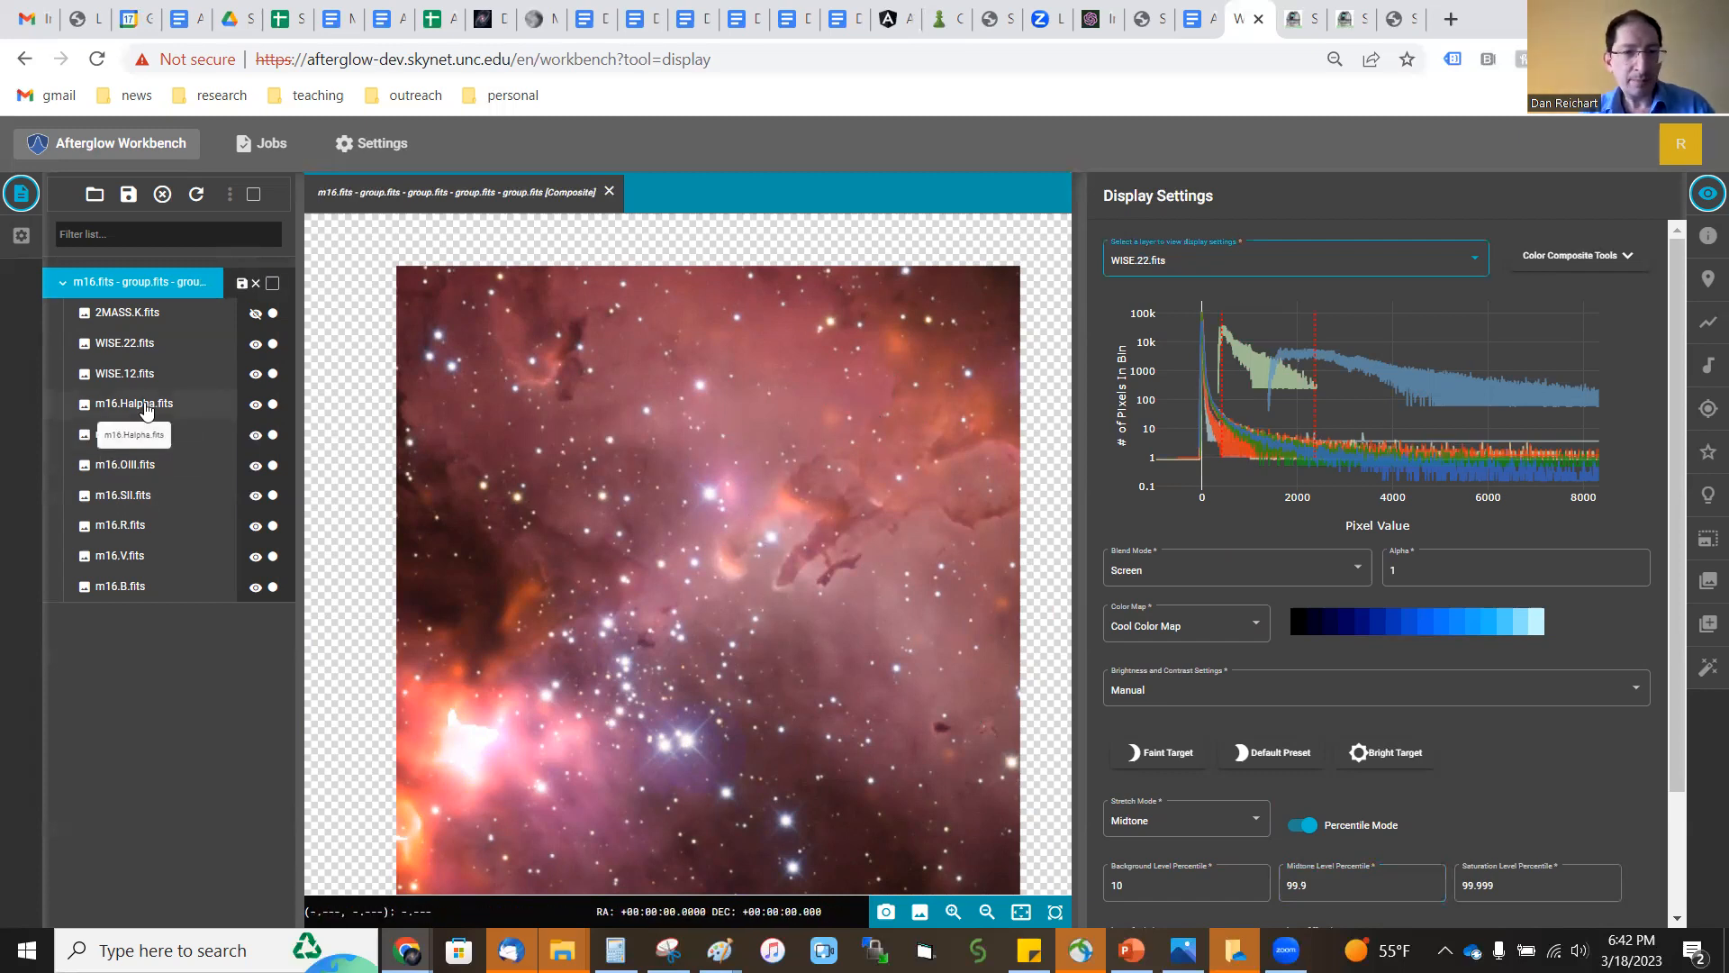
# Set the m16.Halpha.fits layer's midtone level percentile to 90.
pyautogui.click(1361, 258)
pyautogui.scroll(-2, 1209, 376)
pyautogui.click(1208, 329)
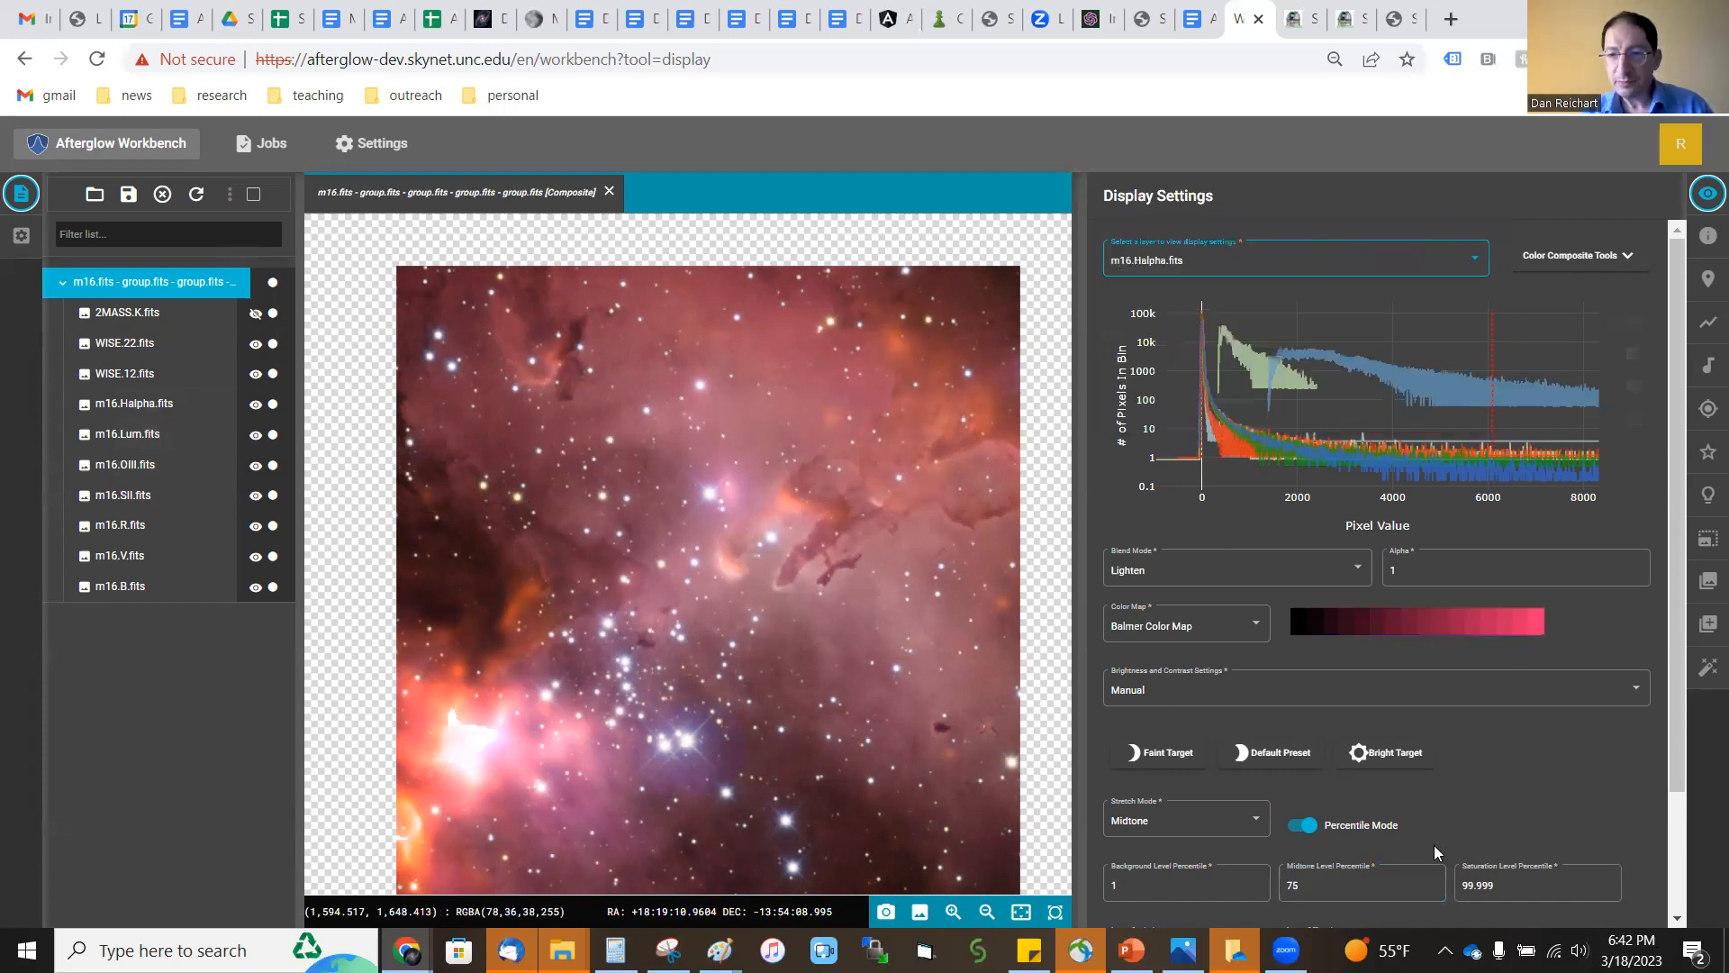
pyautogui.click(1294, 885)
pyautogui.press('BackSpace')
pyautogui.write('90')
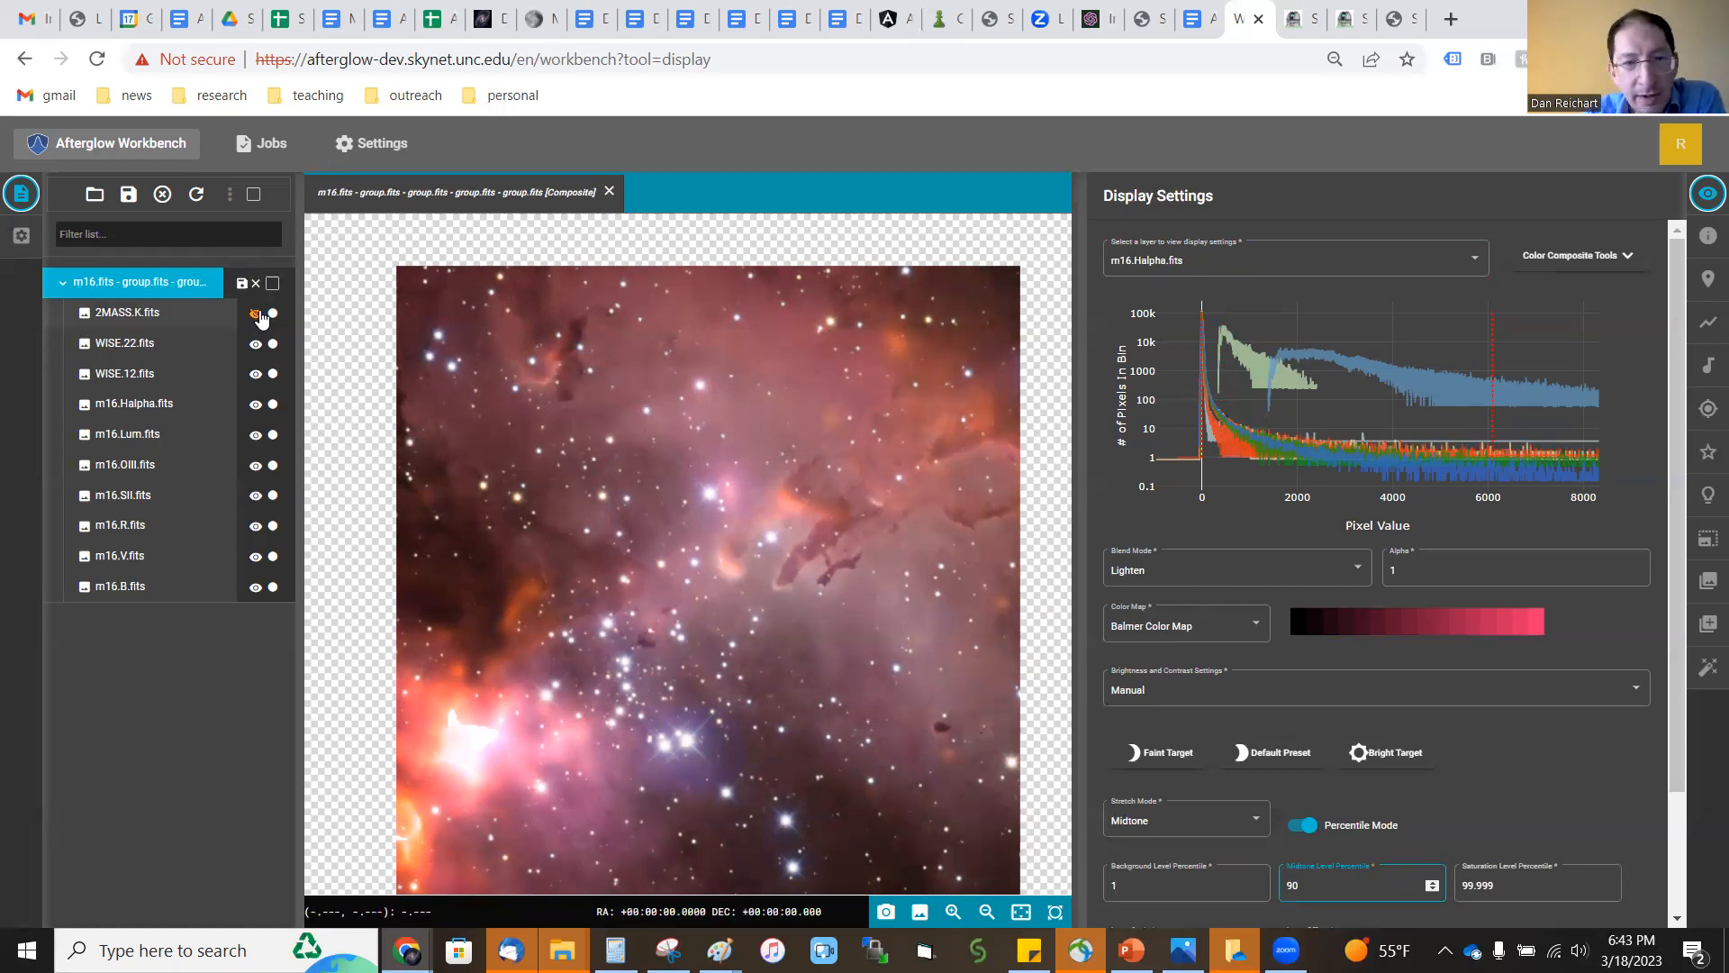
# Show the 2MASS.K.fits layer in the composite and apply the Cool Color Map to it.
pyautogui.click(257, 314)
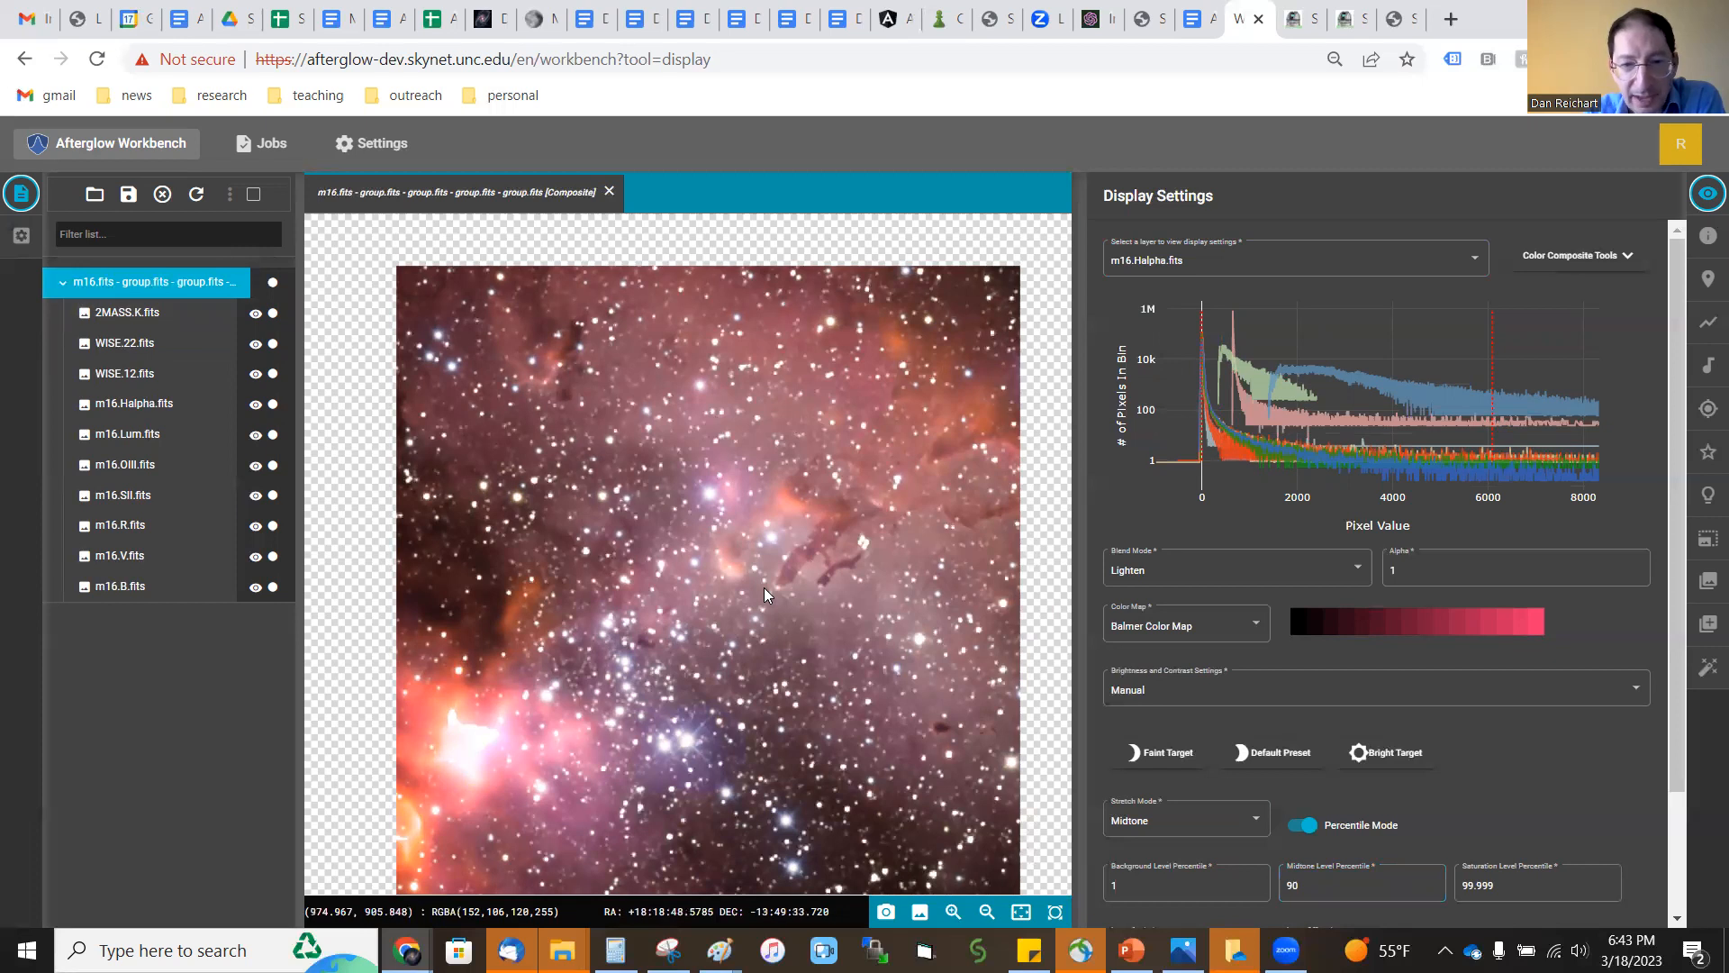
pyautogui.click(1191, 261)
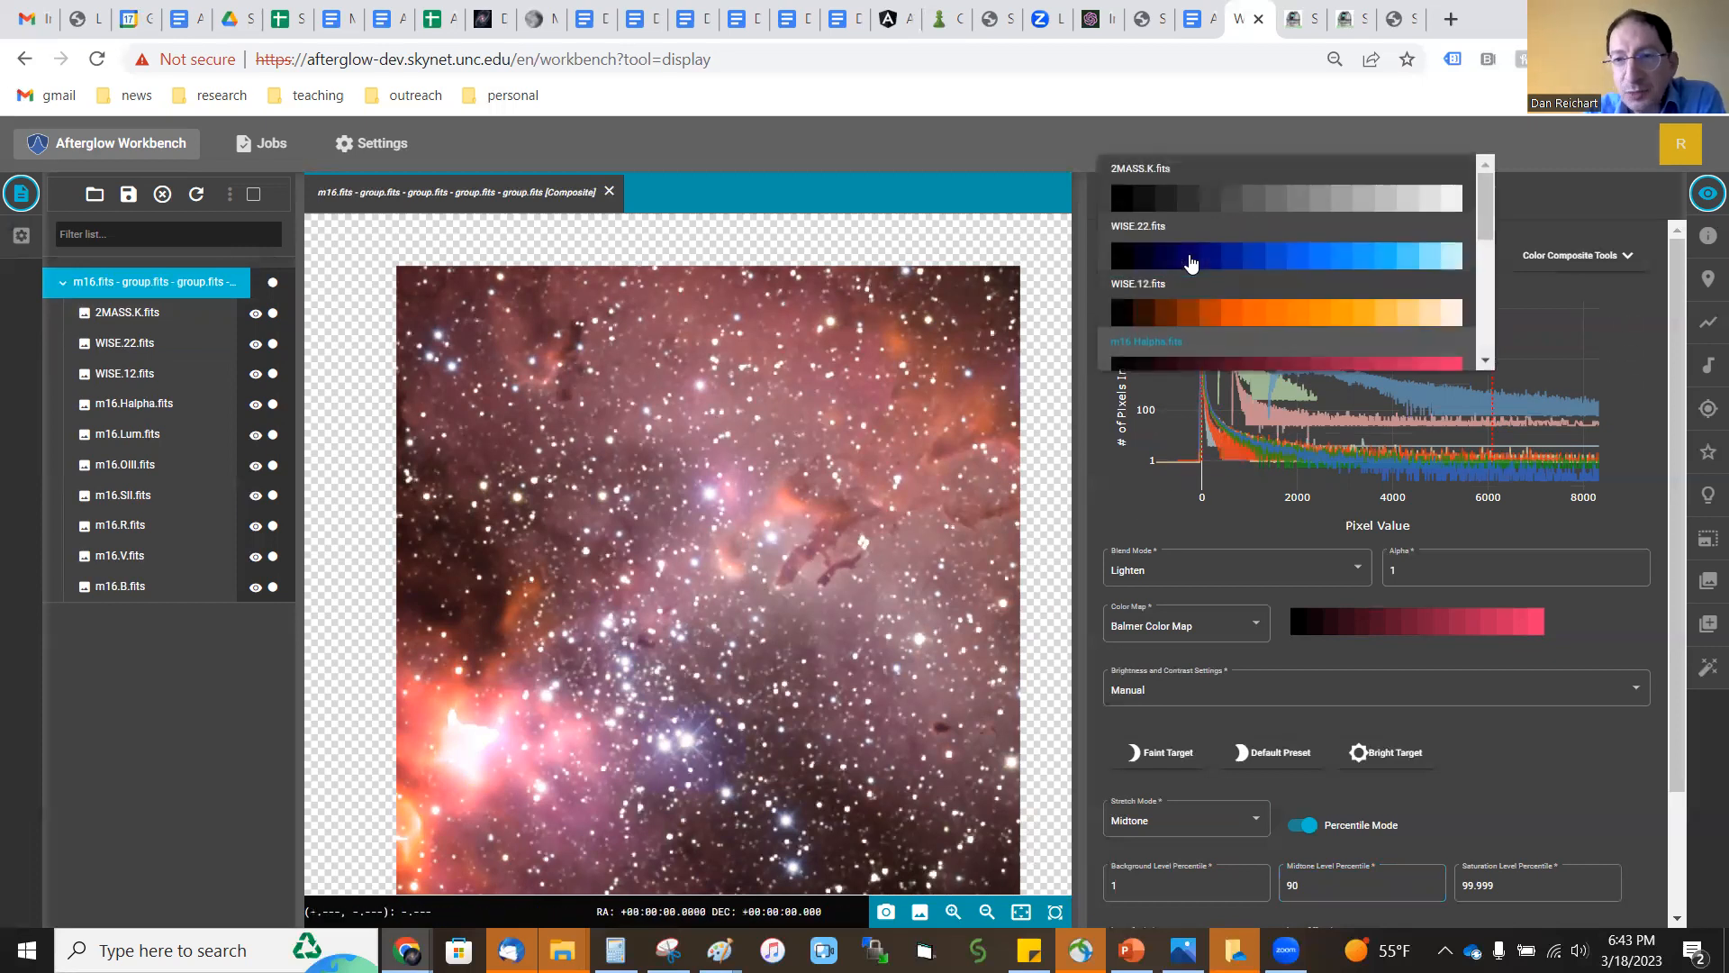
pyautogui.click(1195, 206)
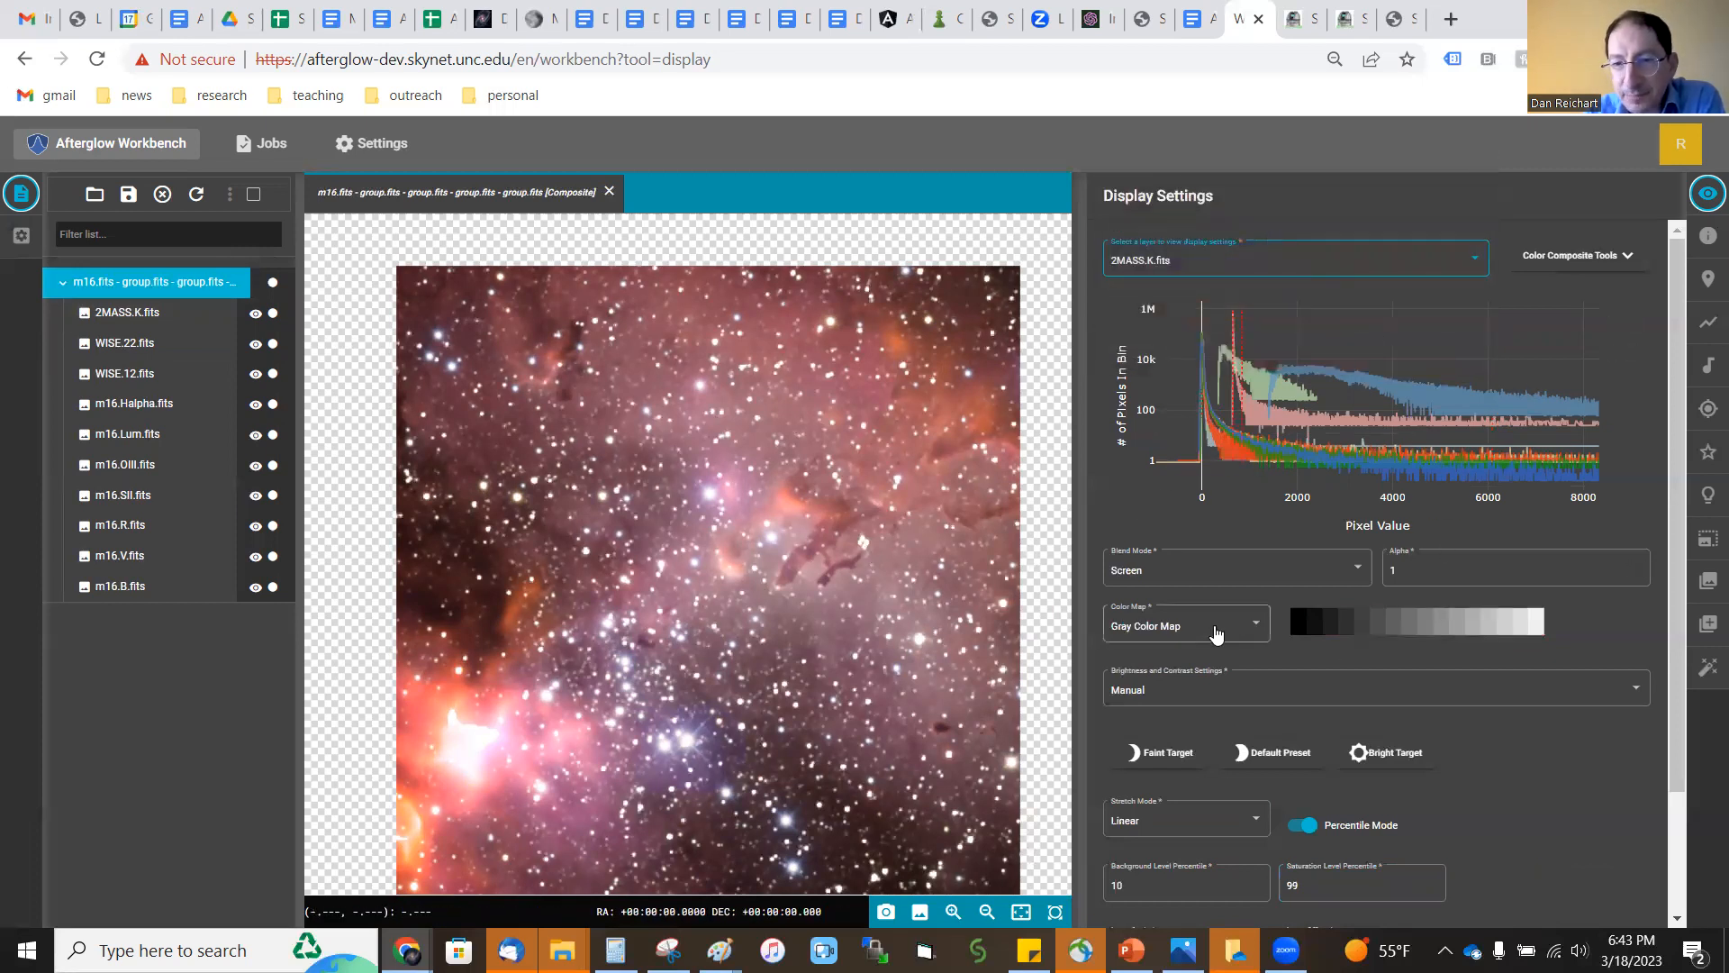
pyautogui.click(1209, 629)
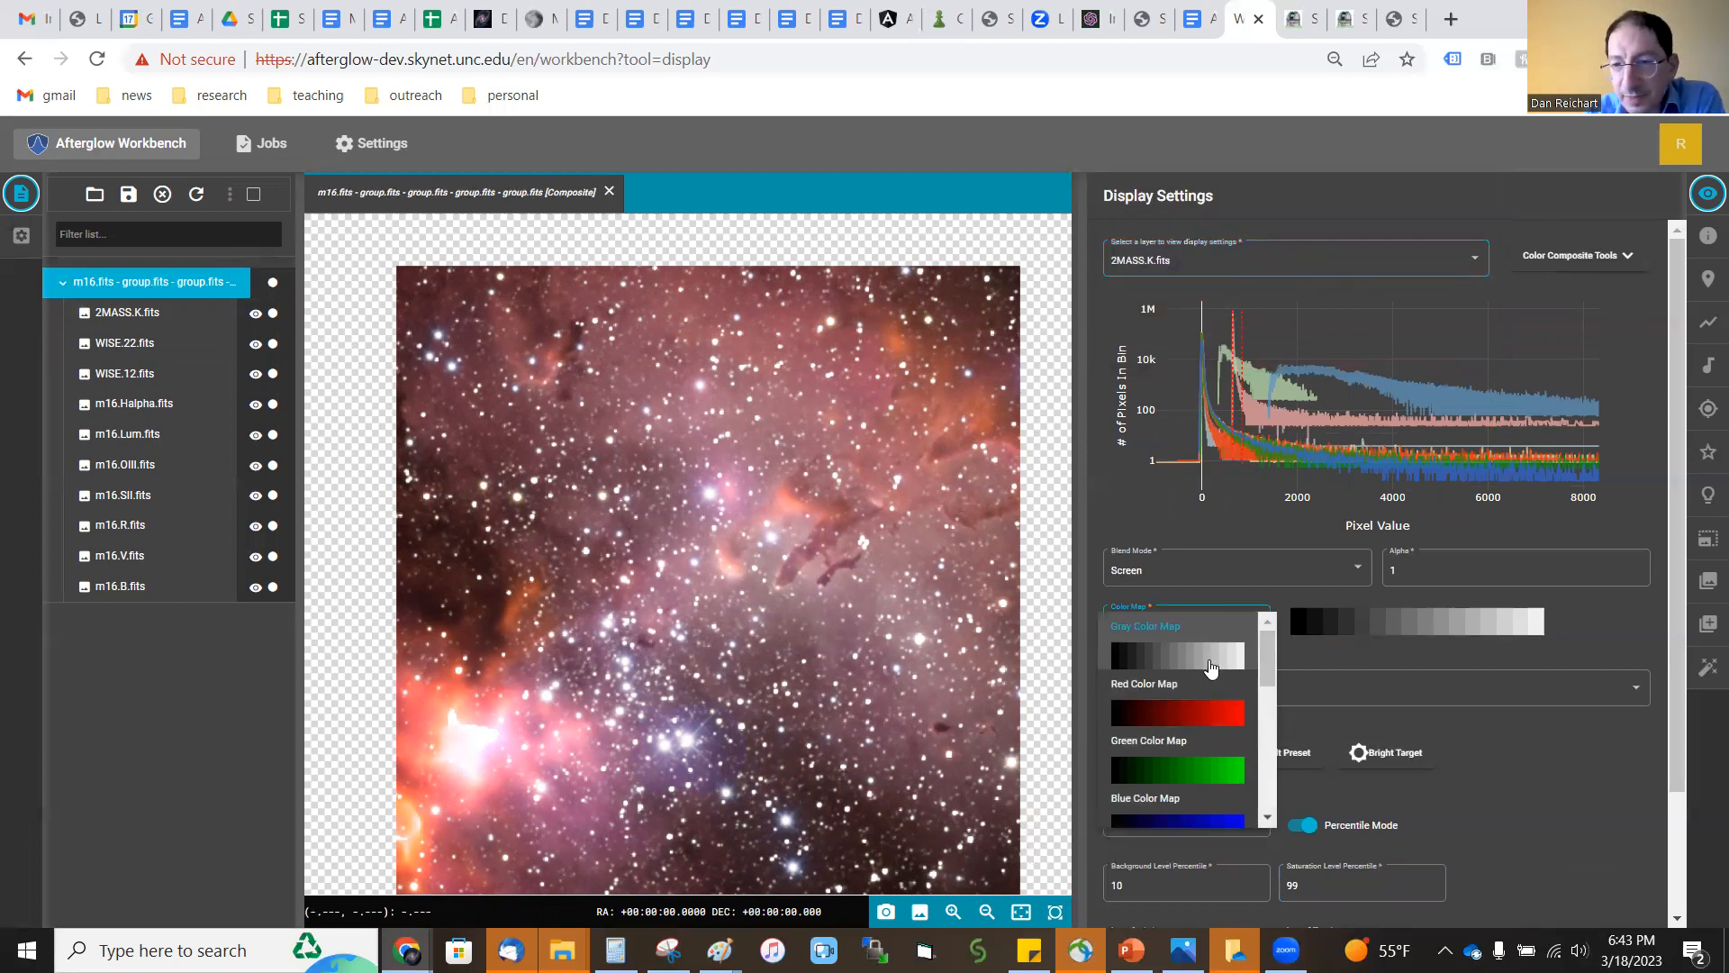
pyautogui.scroll(-1, 1209, 666)
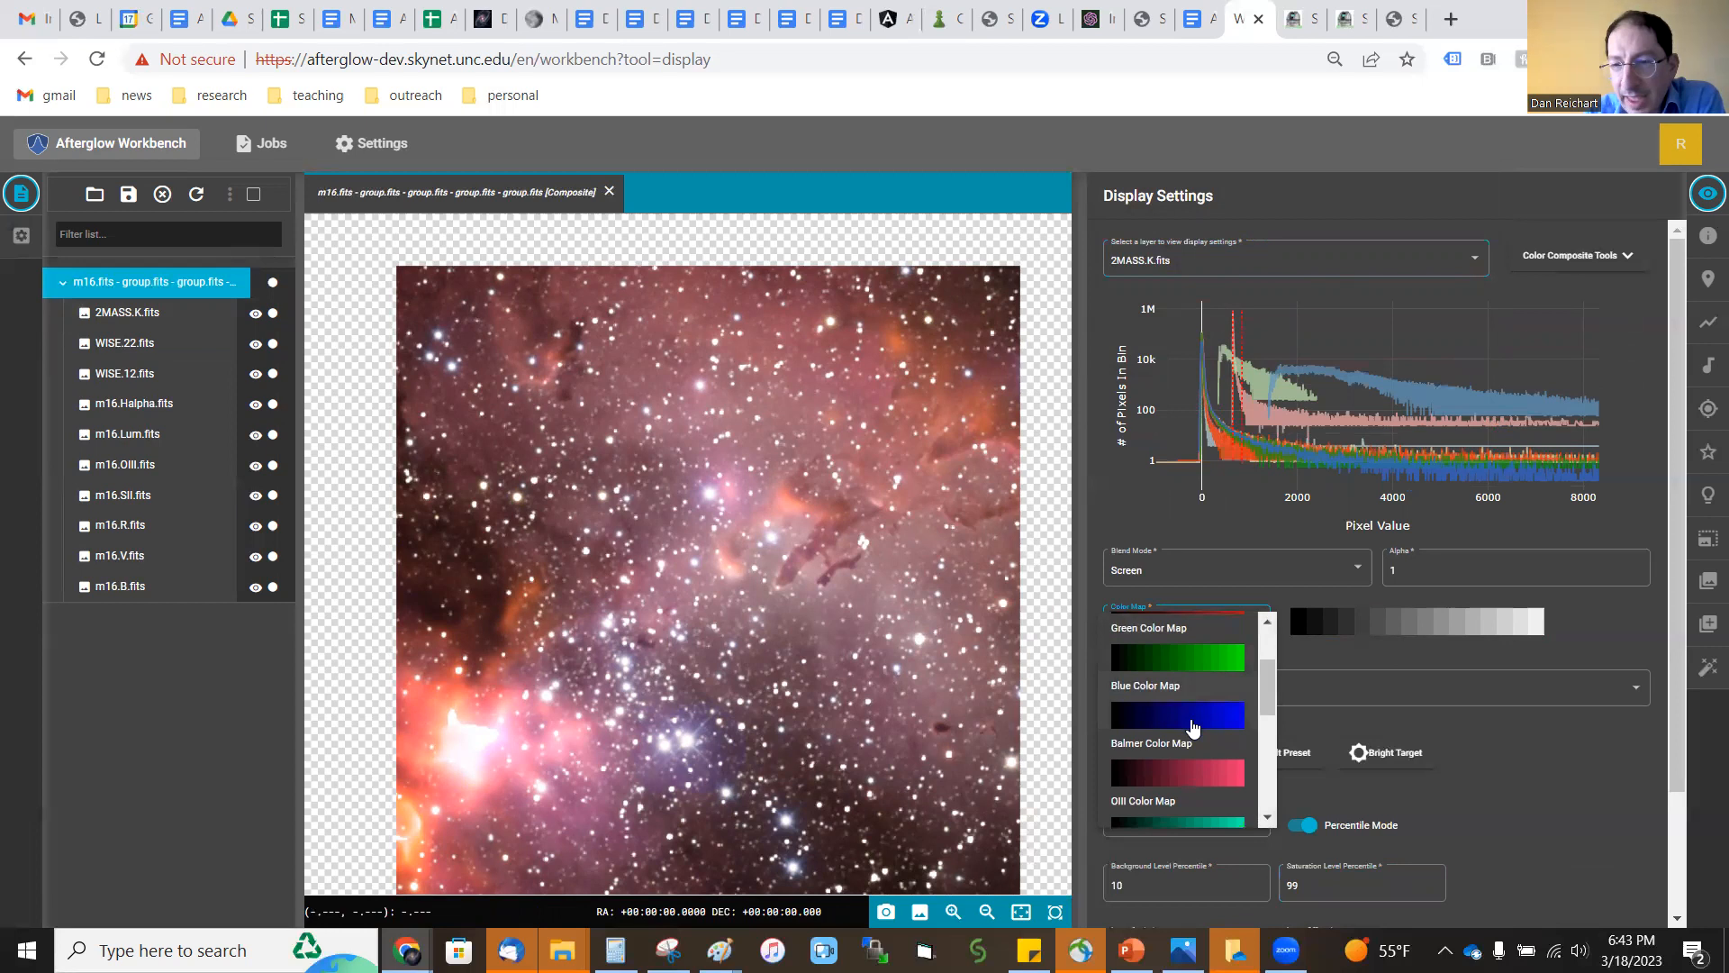
pyautogui.scroll(-3, 1218, 728)
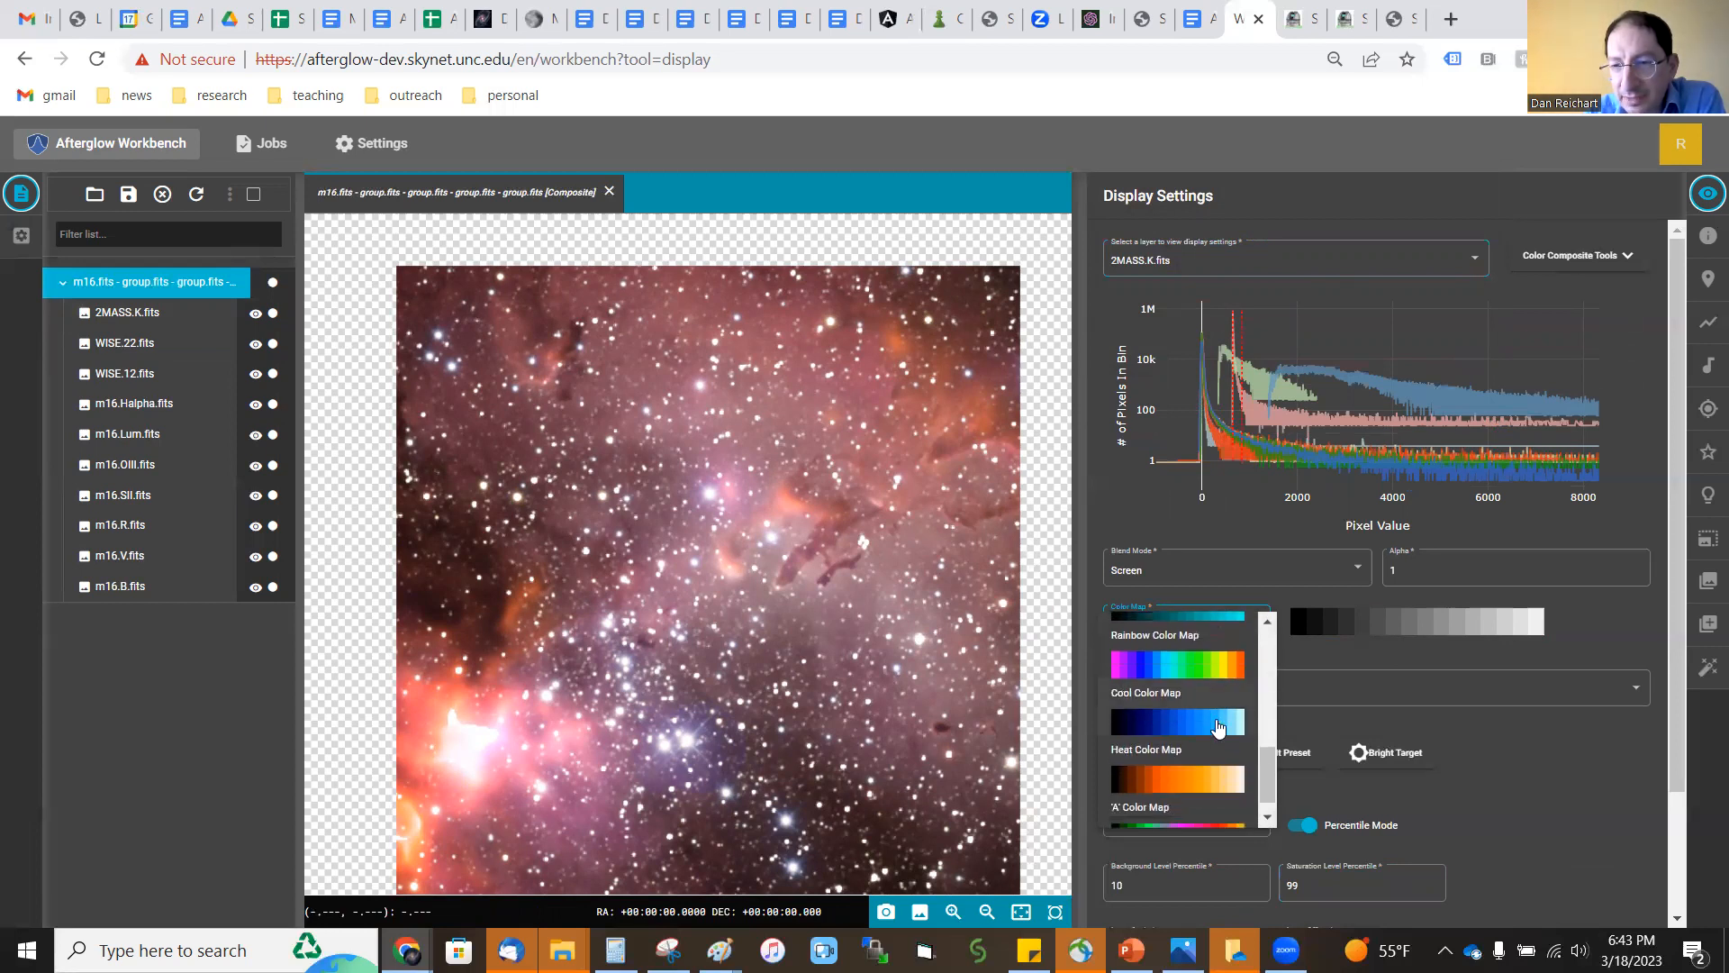
pyautogui.click(1218, 725)
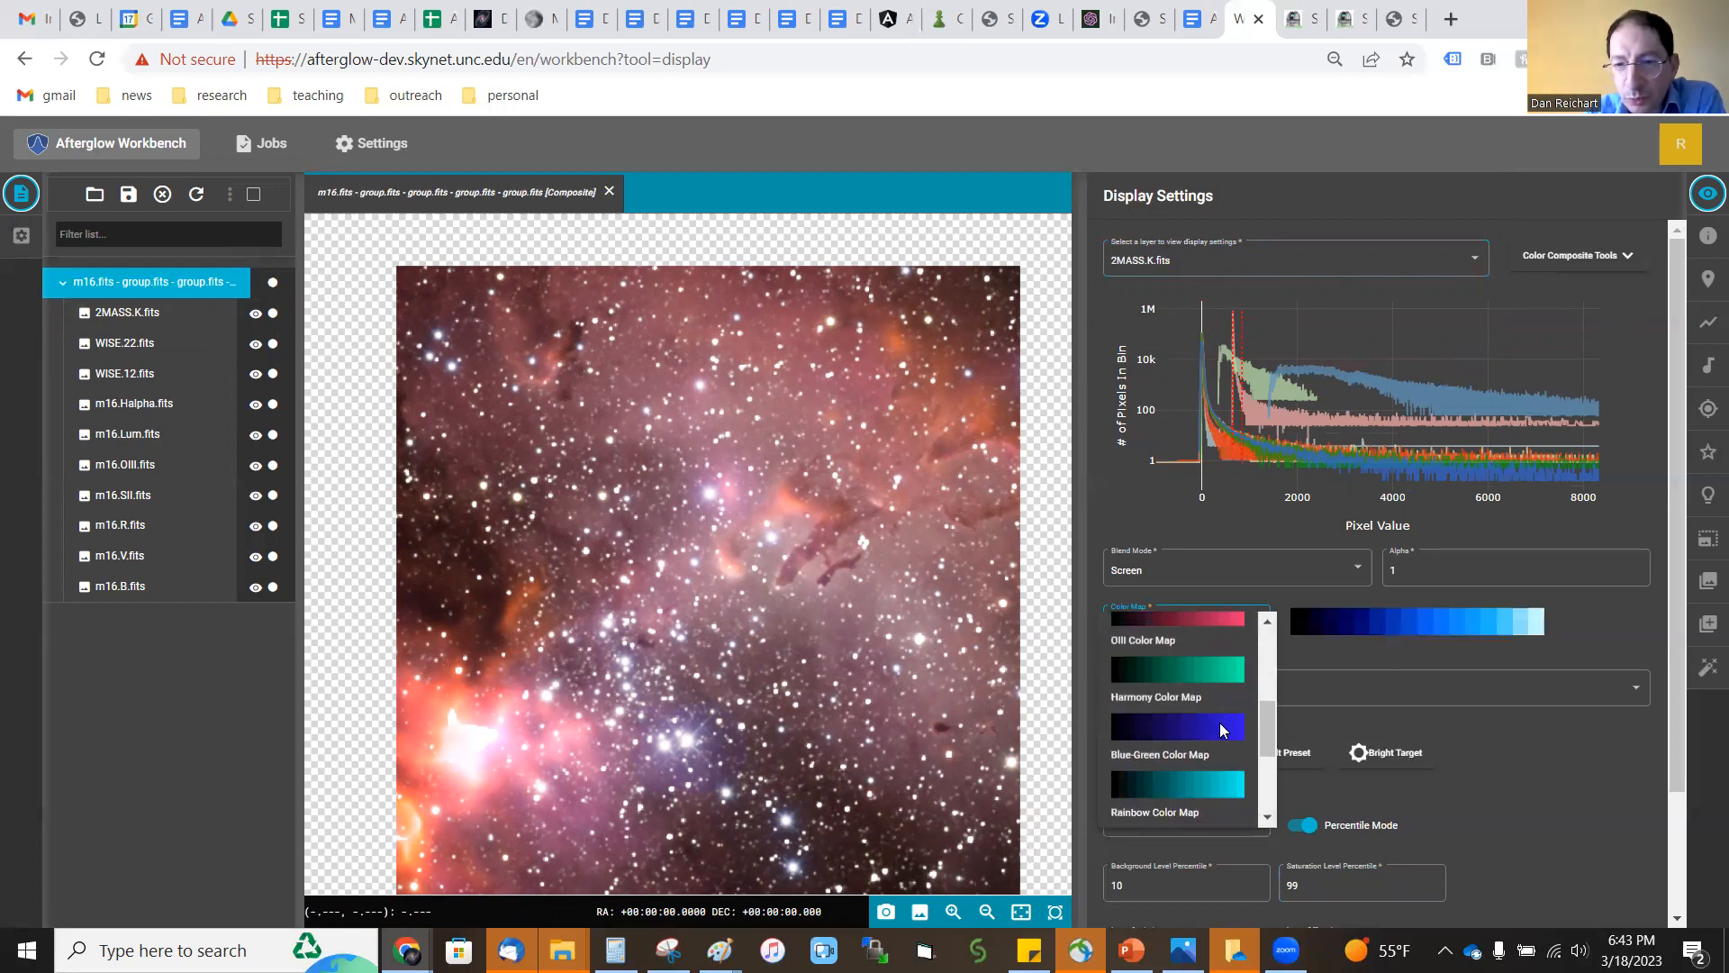
pyautogui.click(1573, 761)
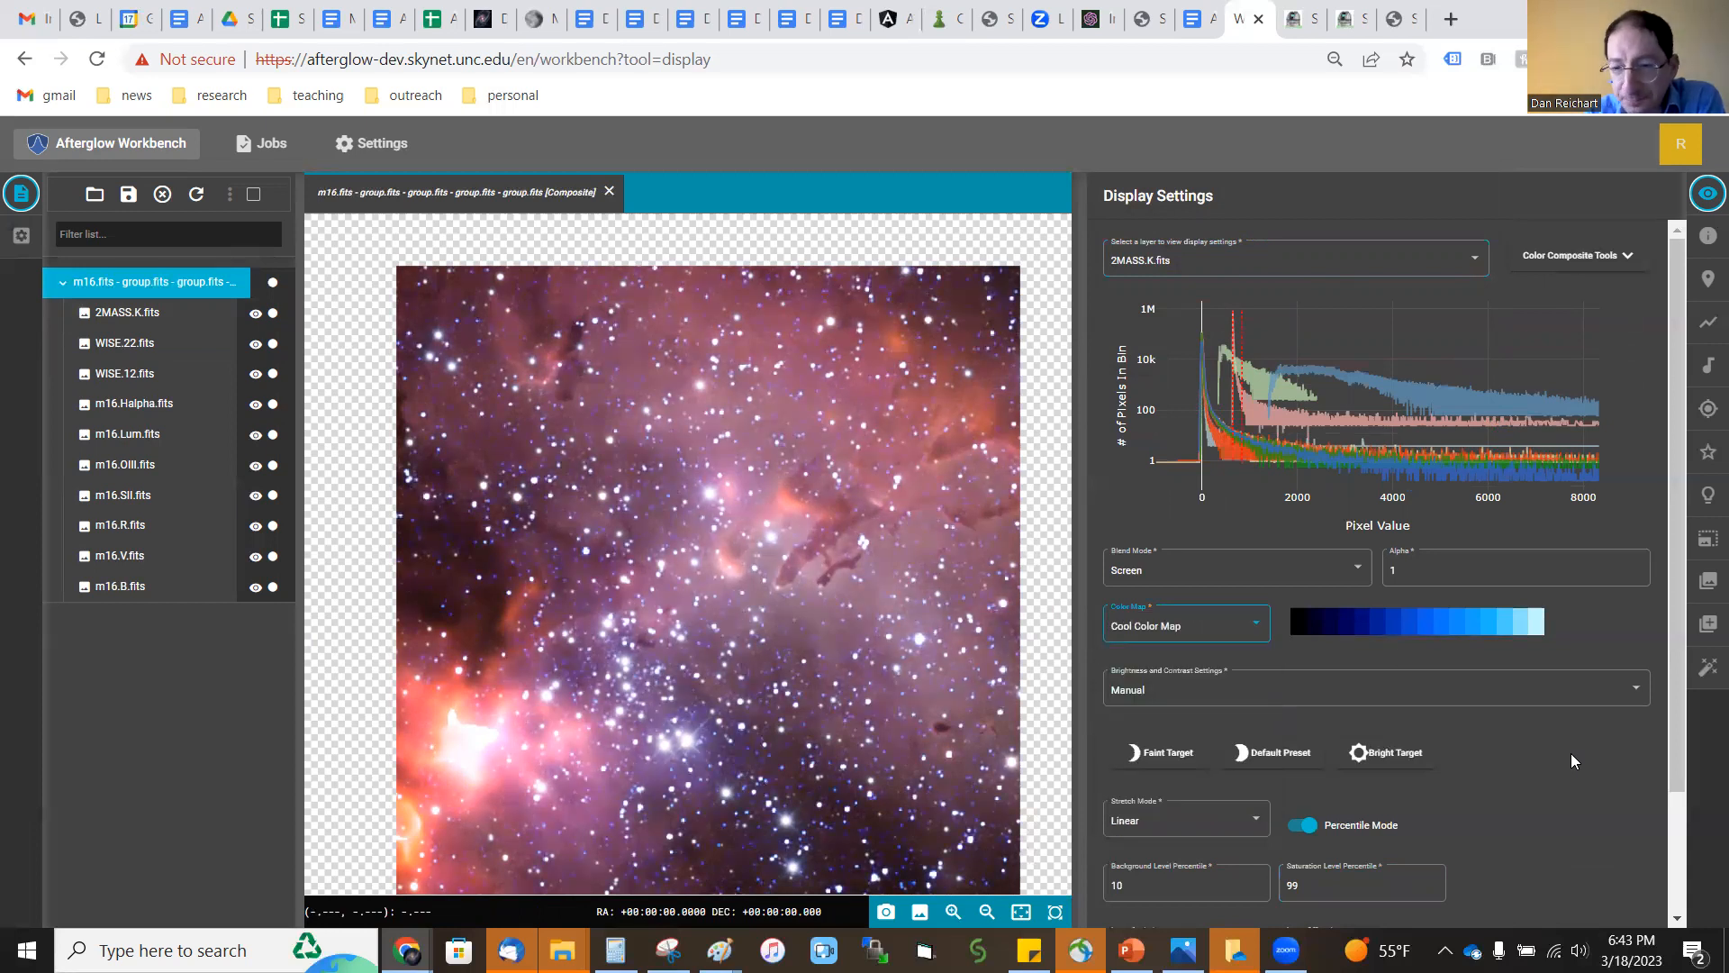
# Give the 2MASS.K.fits layer a Midtone stretch with the Default Preset levels.
pyautogui.click(1168, 819)
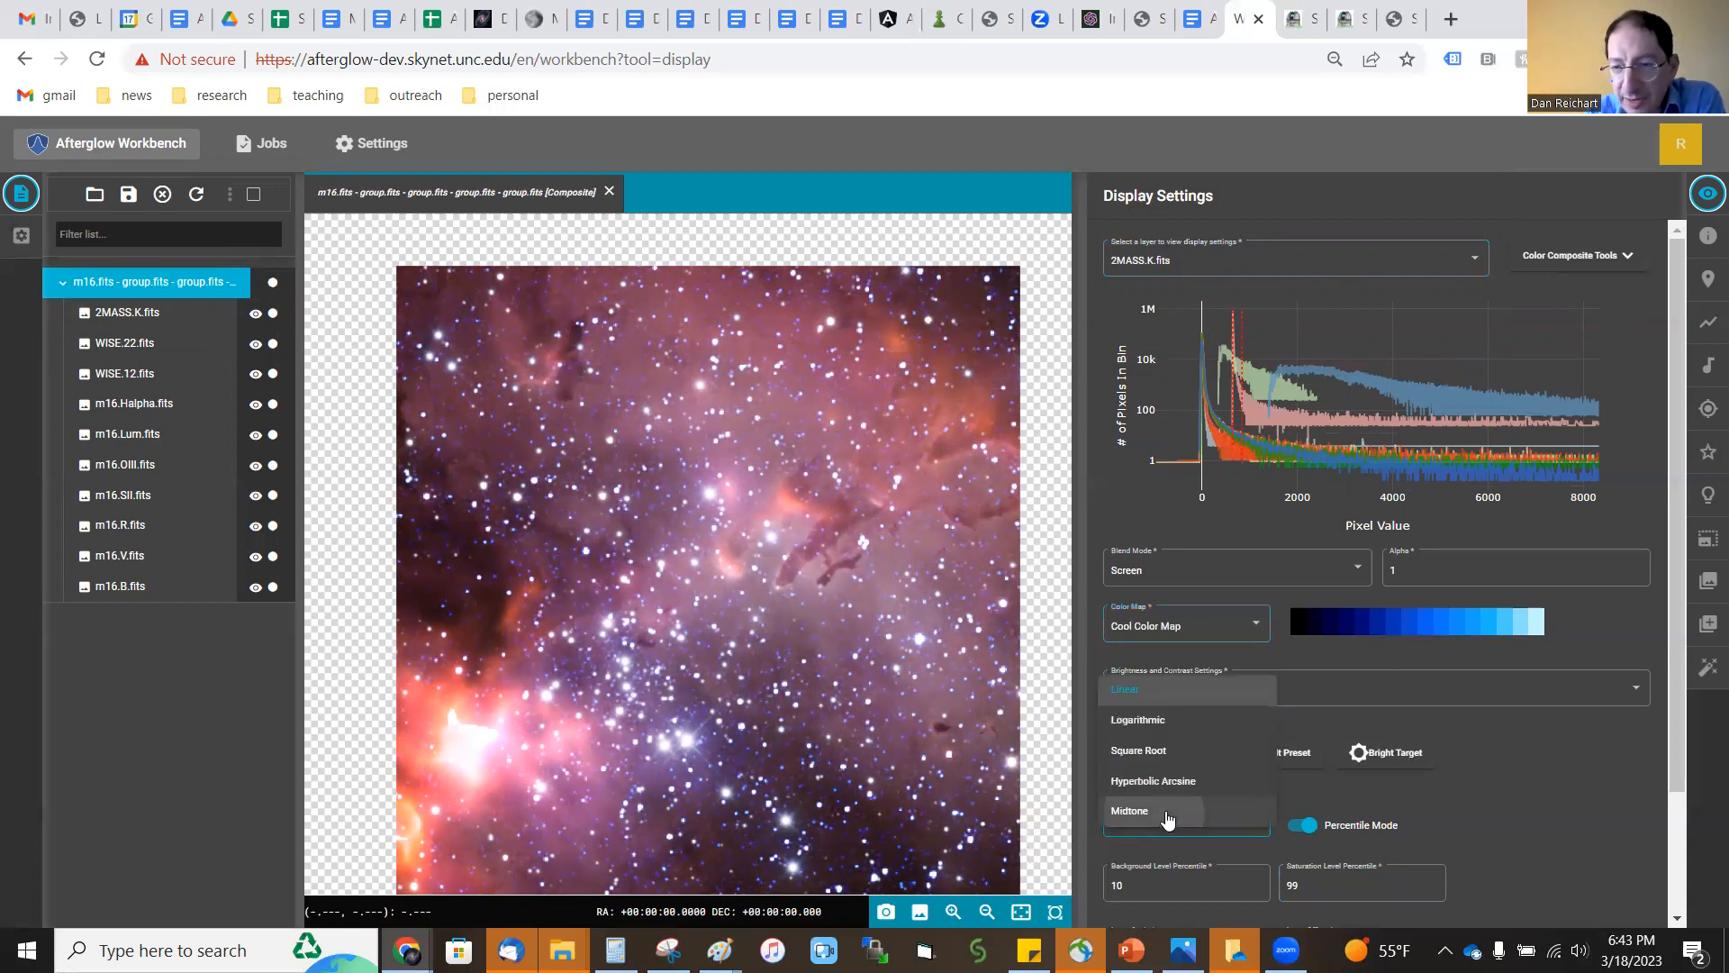
pyautogui.click(1168, 812)
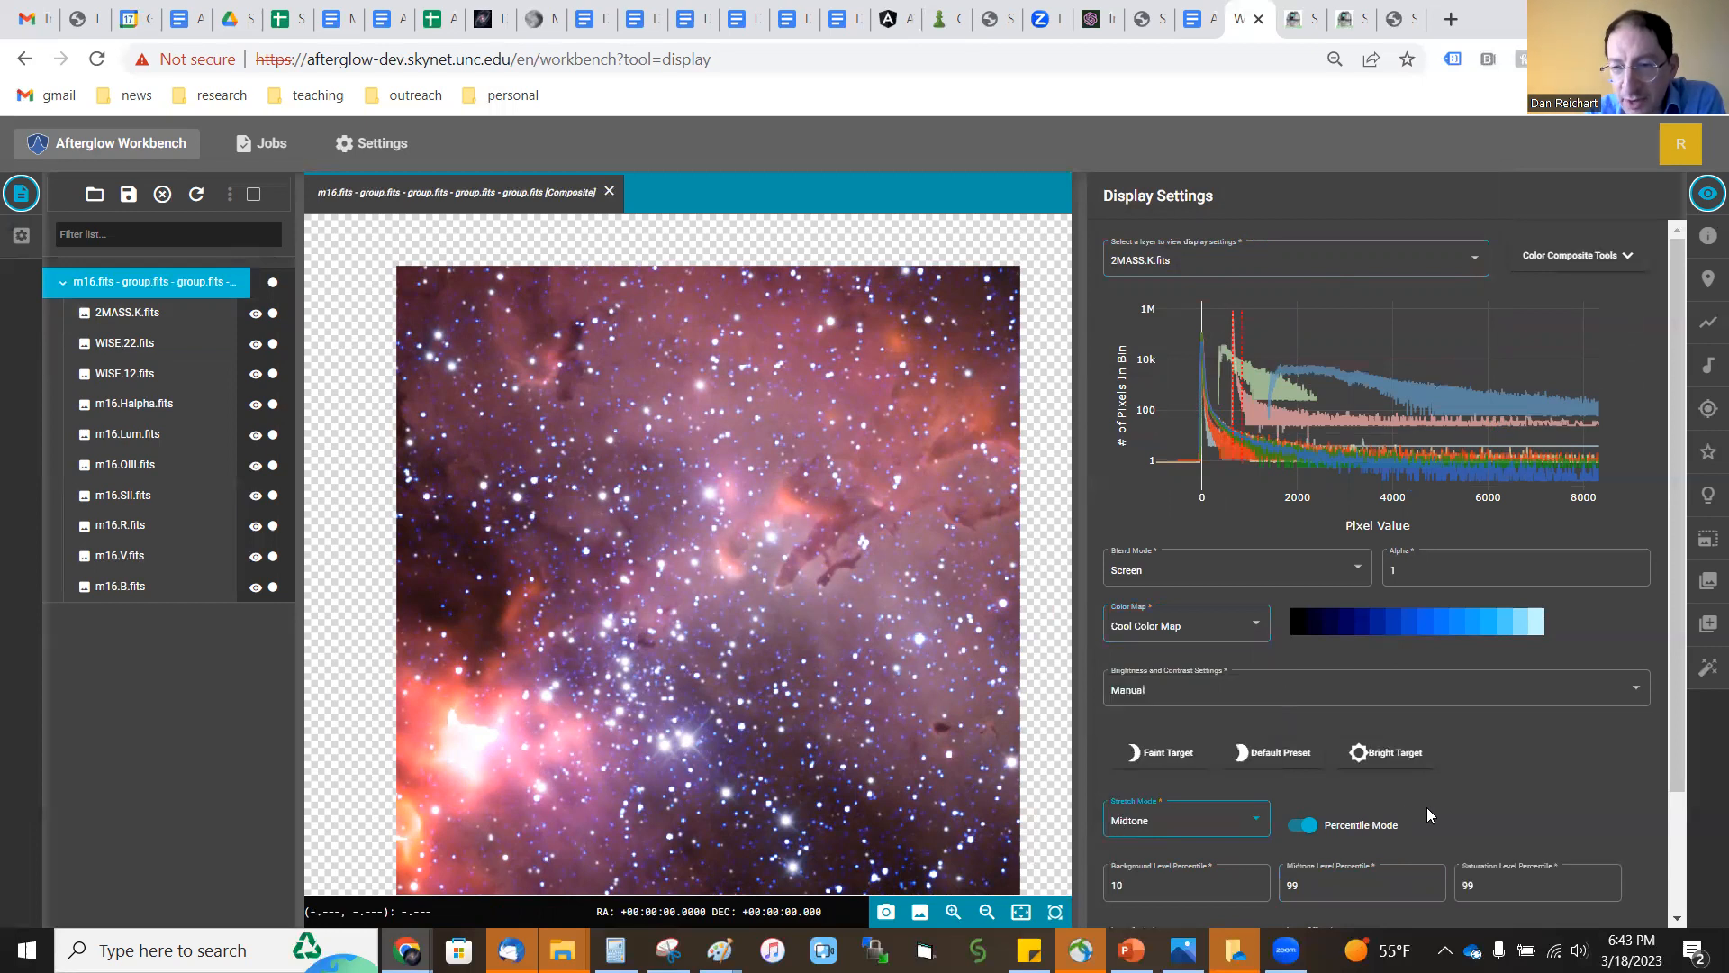
pyautogui.click(1292, 758)
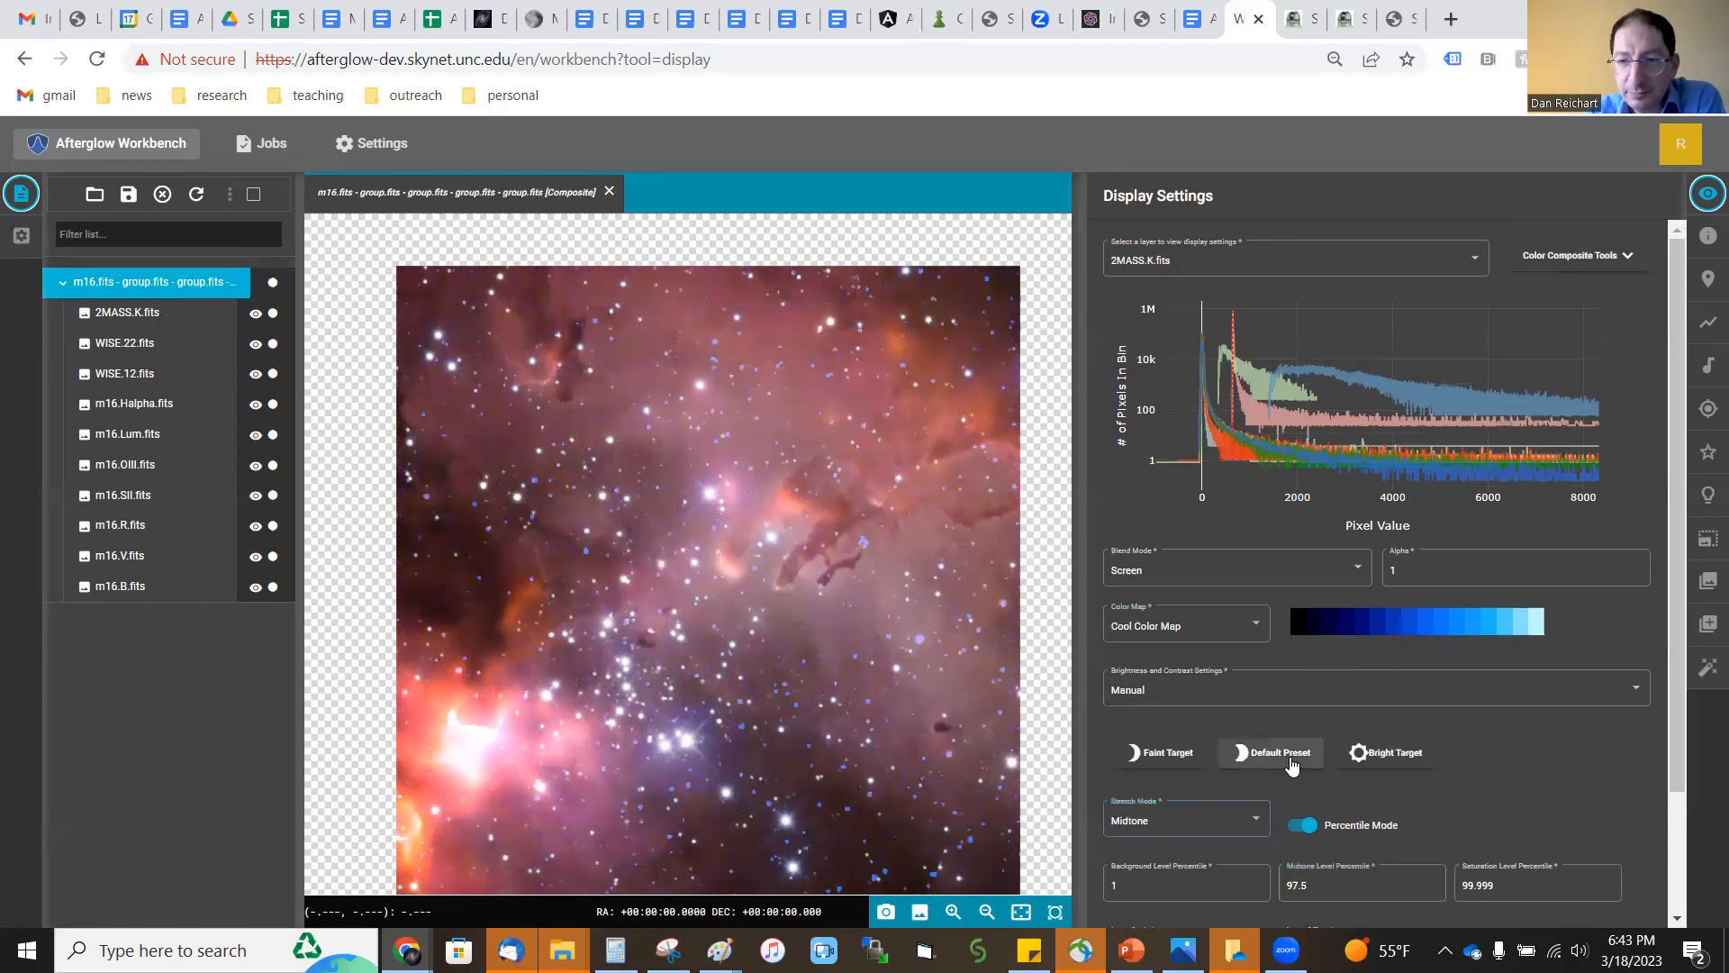
# View 2MASS.K.fits on its own and set its background level percentile to 20.
pyautogui.click(158, 315)
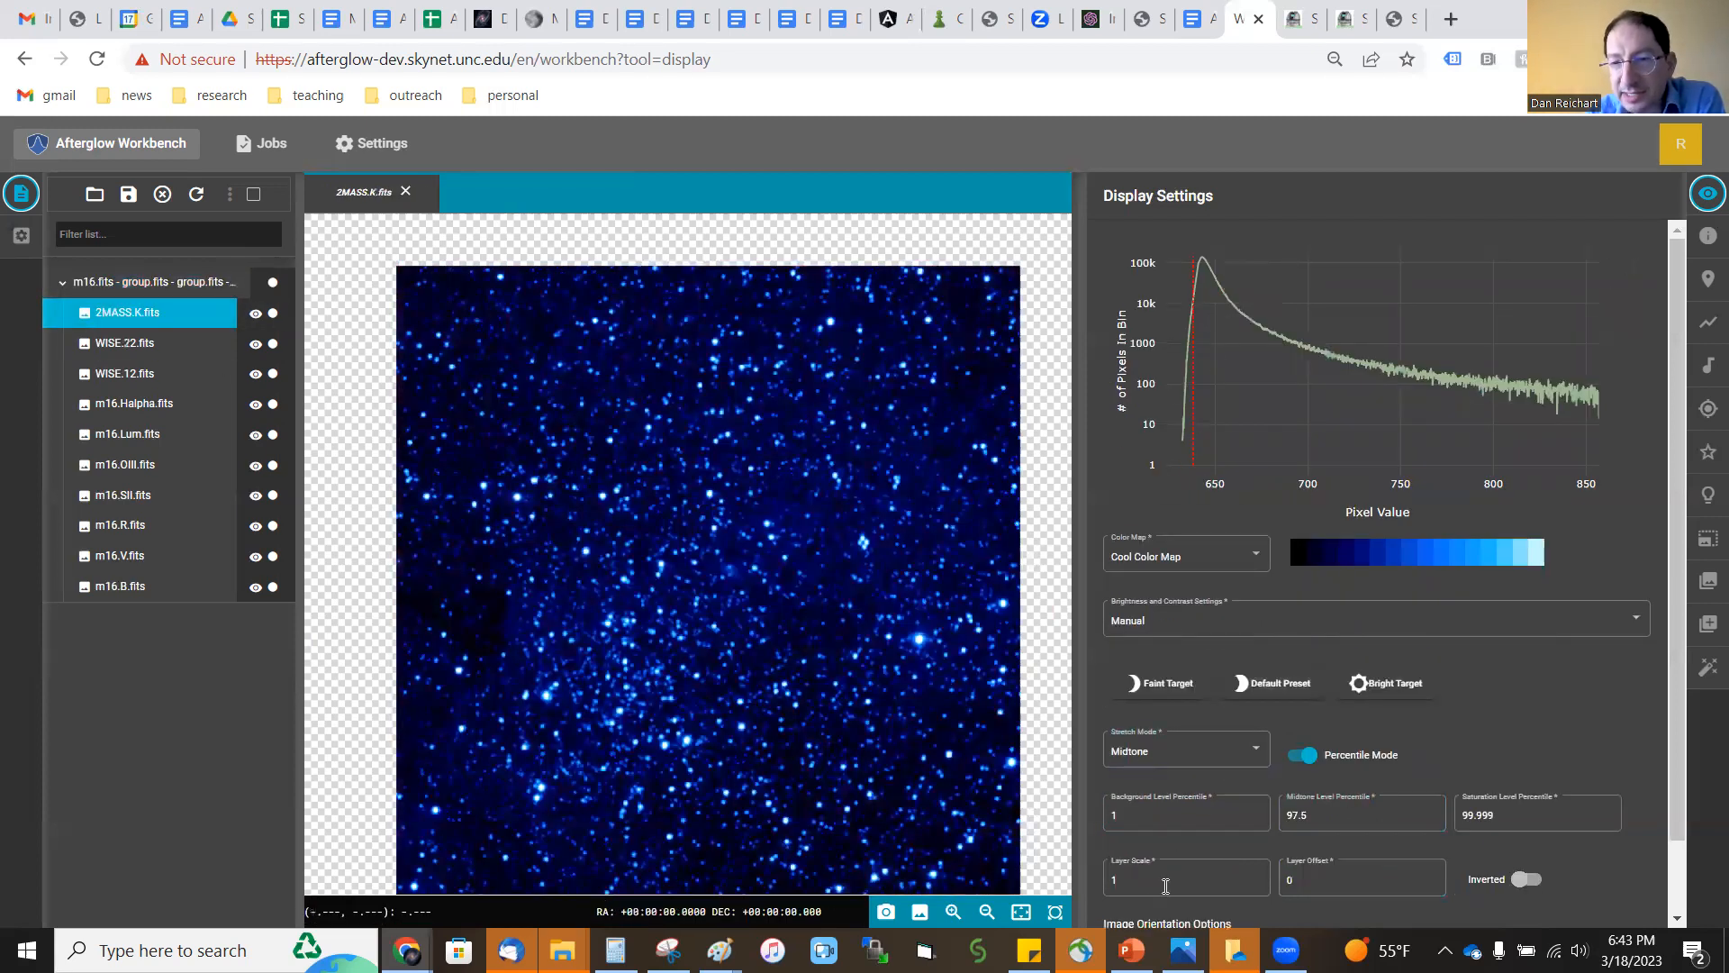
pyautogui.click(1127, 814)
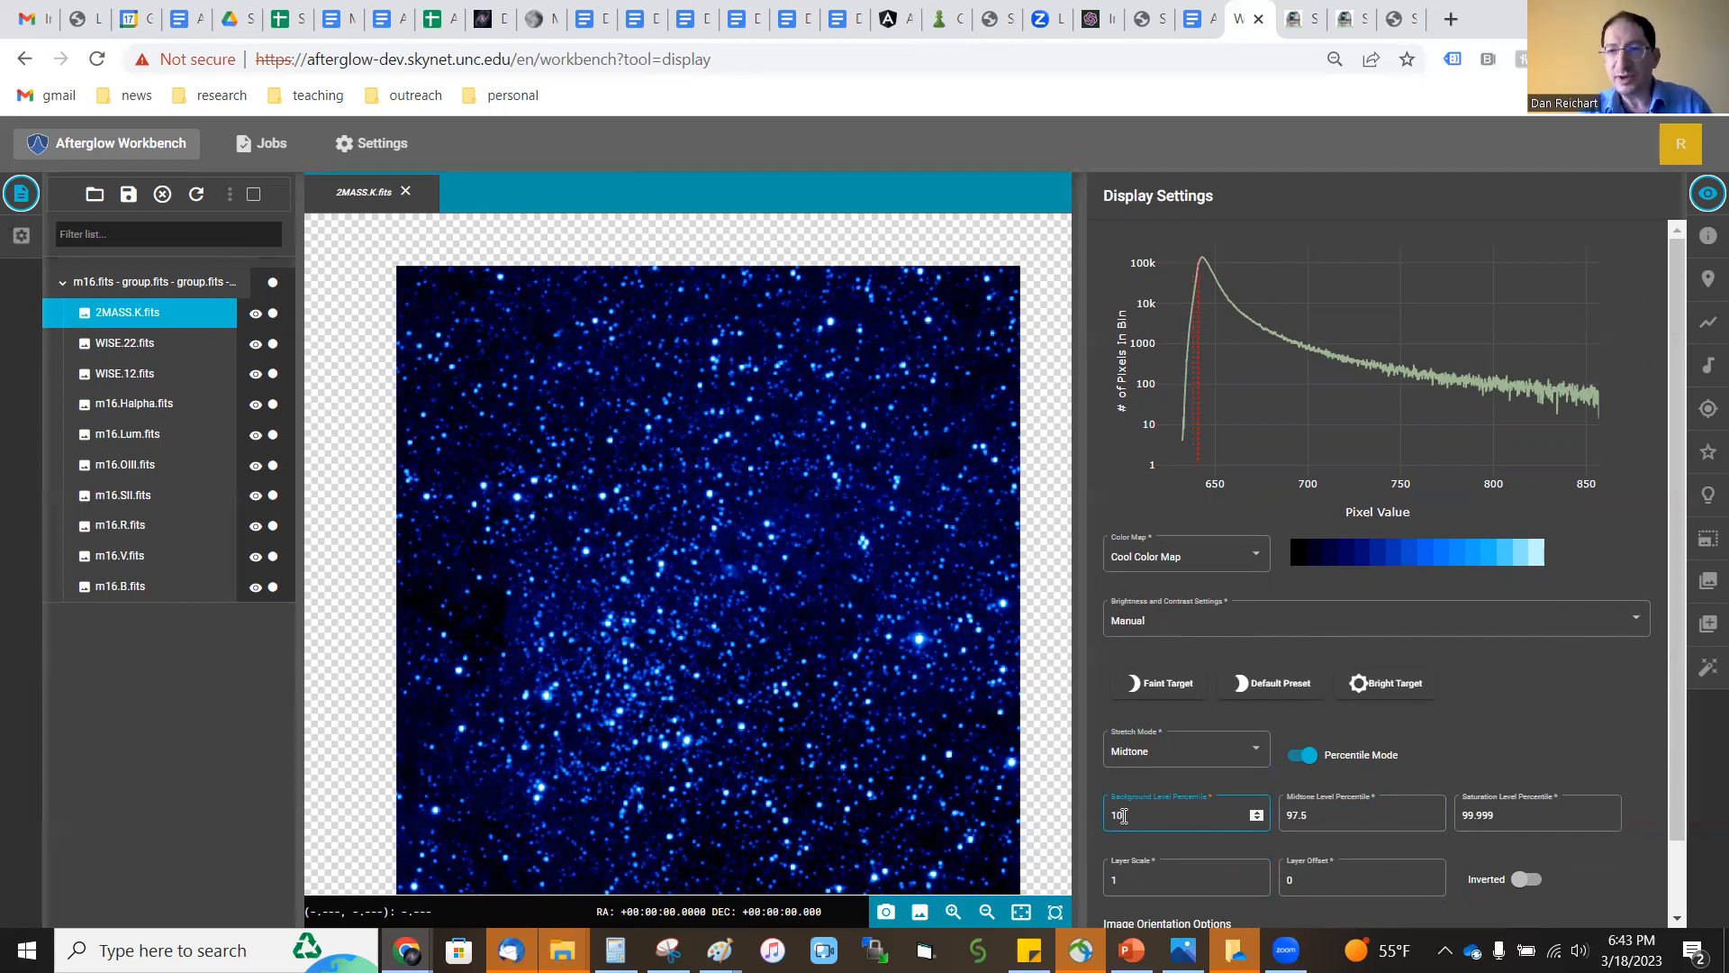
pyautogui.press('BackSpace')
pyautogui.press('BackSpace')
pyautogui.write('20')
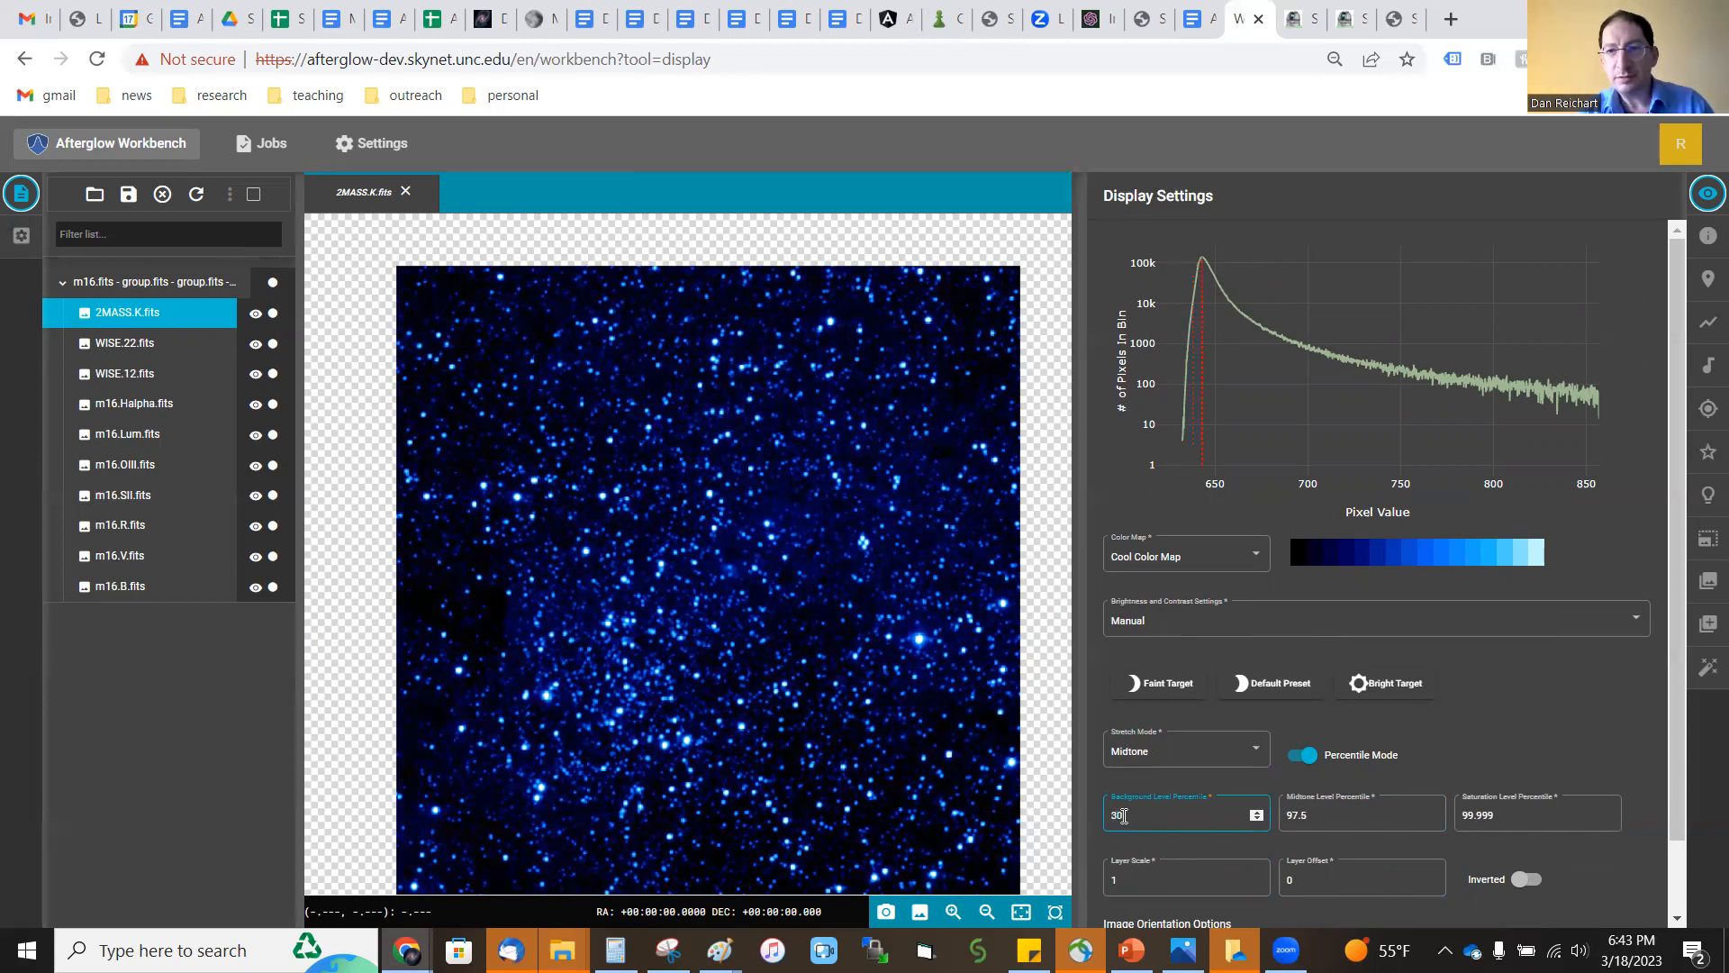
pyautogui.write('2')
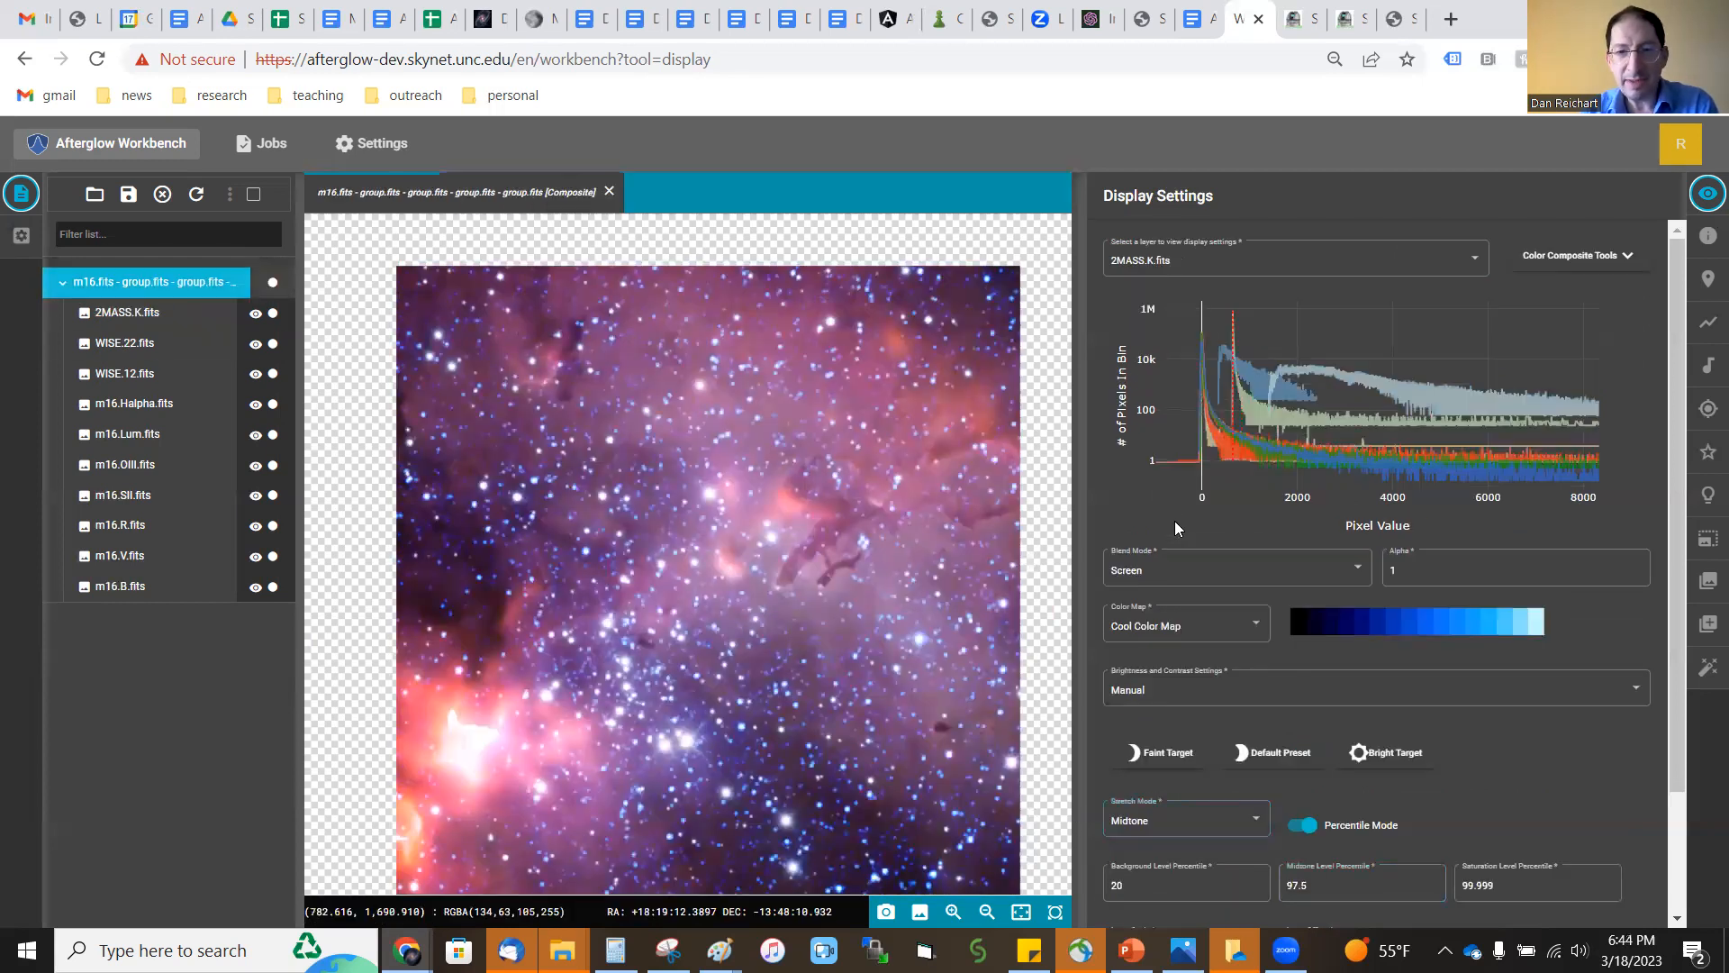
# Try midtone level percentiles of 99, 99.99 and 99.9 for 2MASS.K.fits in the grouped composite, inspecting the stars up close.
pyautogui.doubleClick(1326, 893)
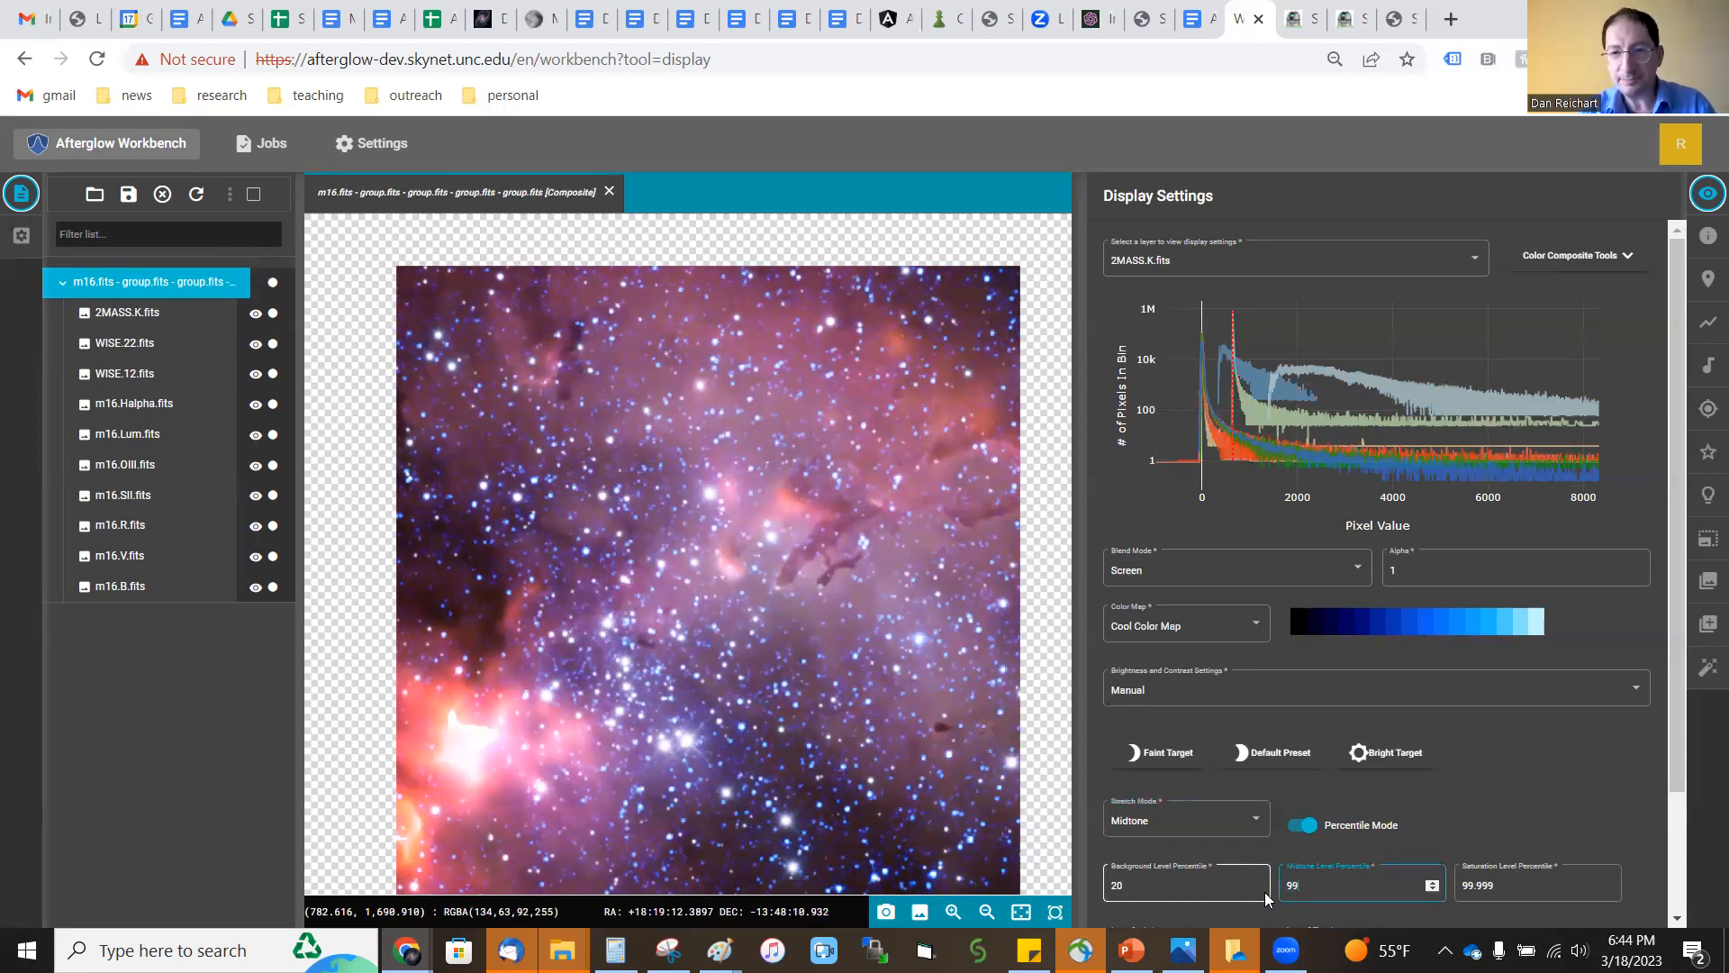
pyautogui.write('99.999')
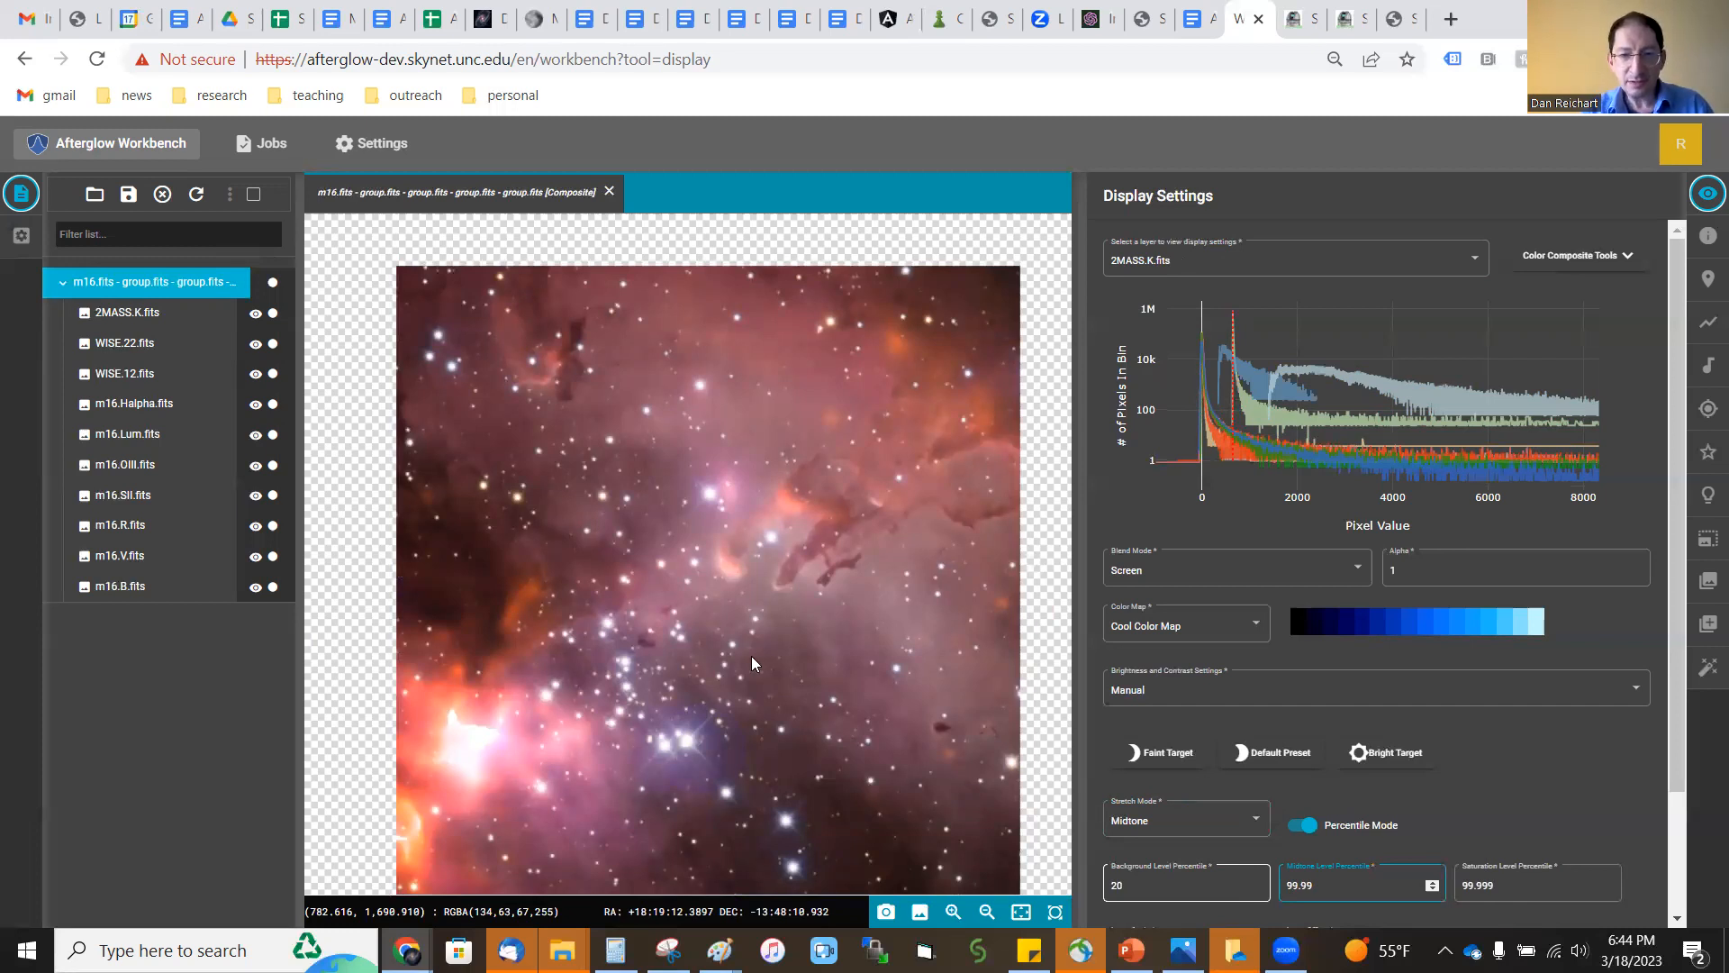
pyautogui.scroll(5, 751, 655)
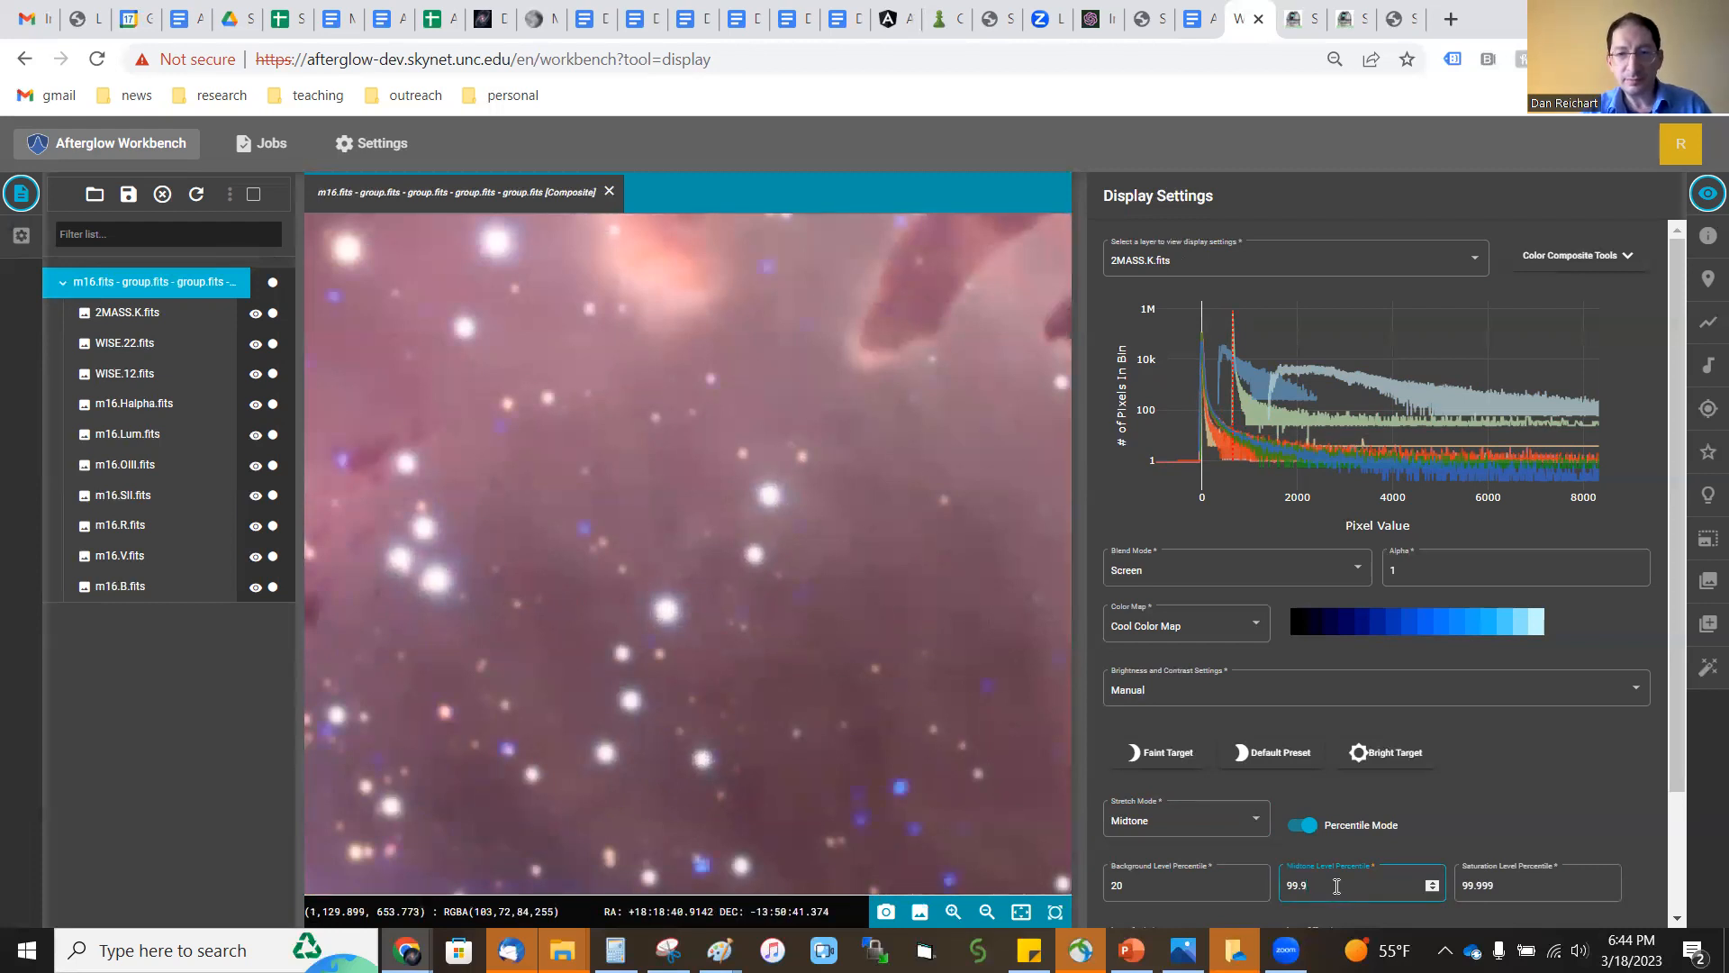
pyautogui.scroll(-1, 826, 530)
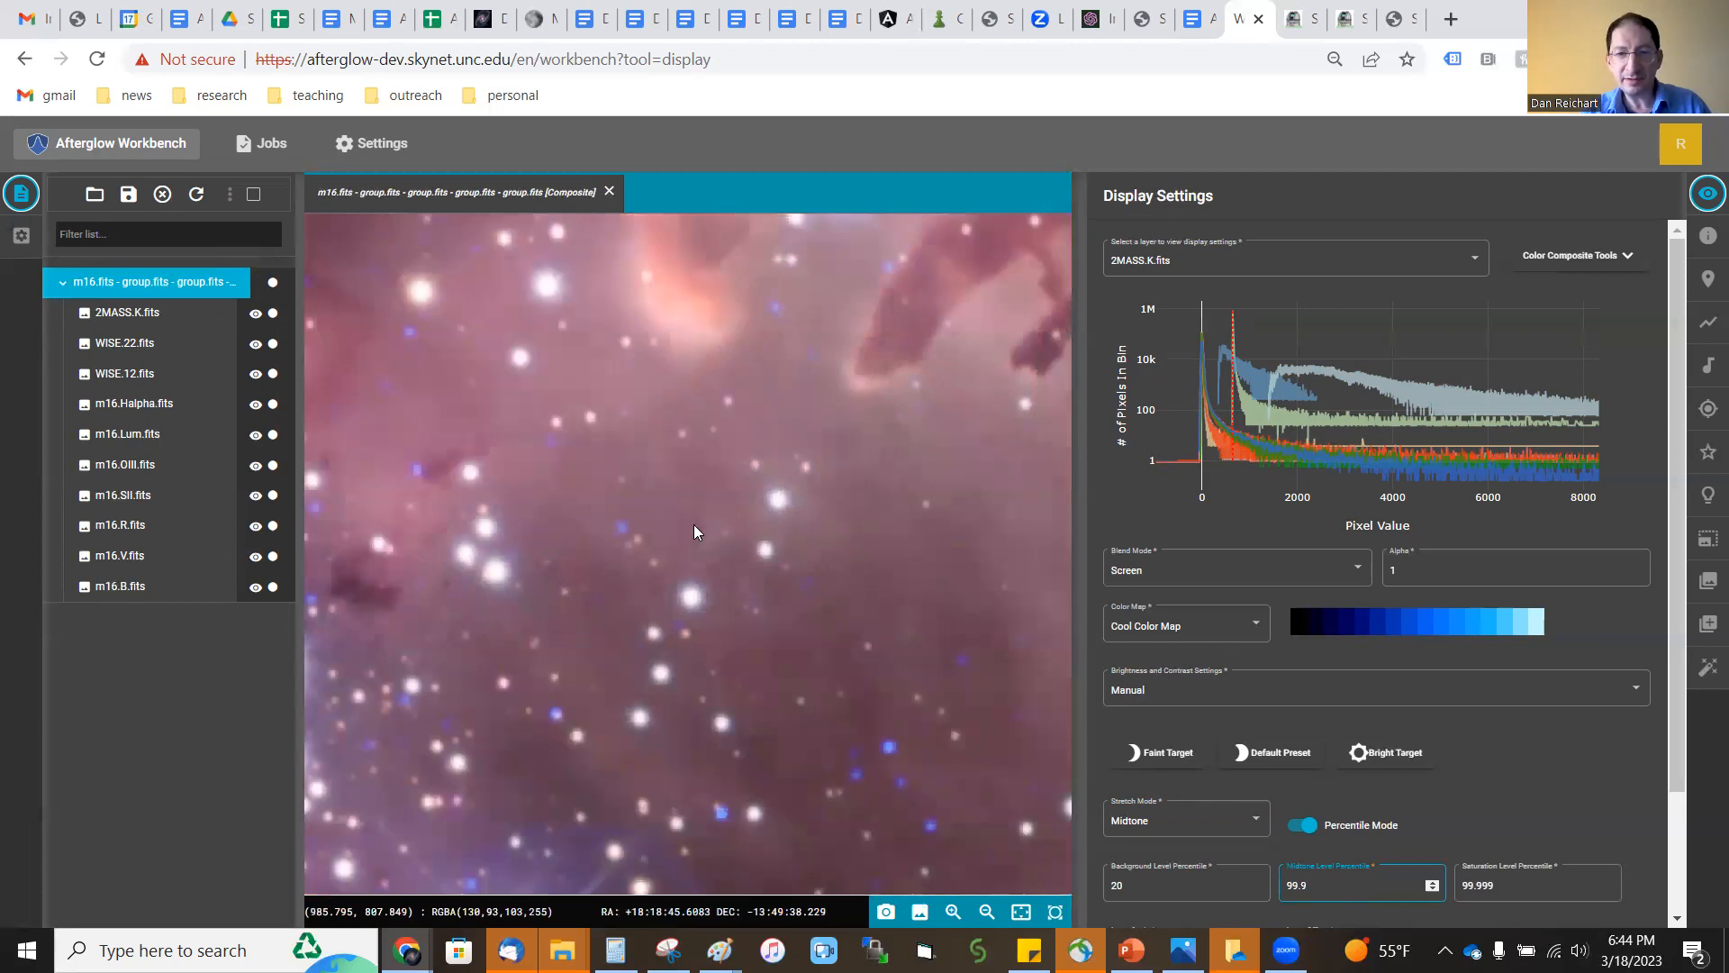
pyautogui.scroll(-4, 679, 522)
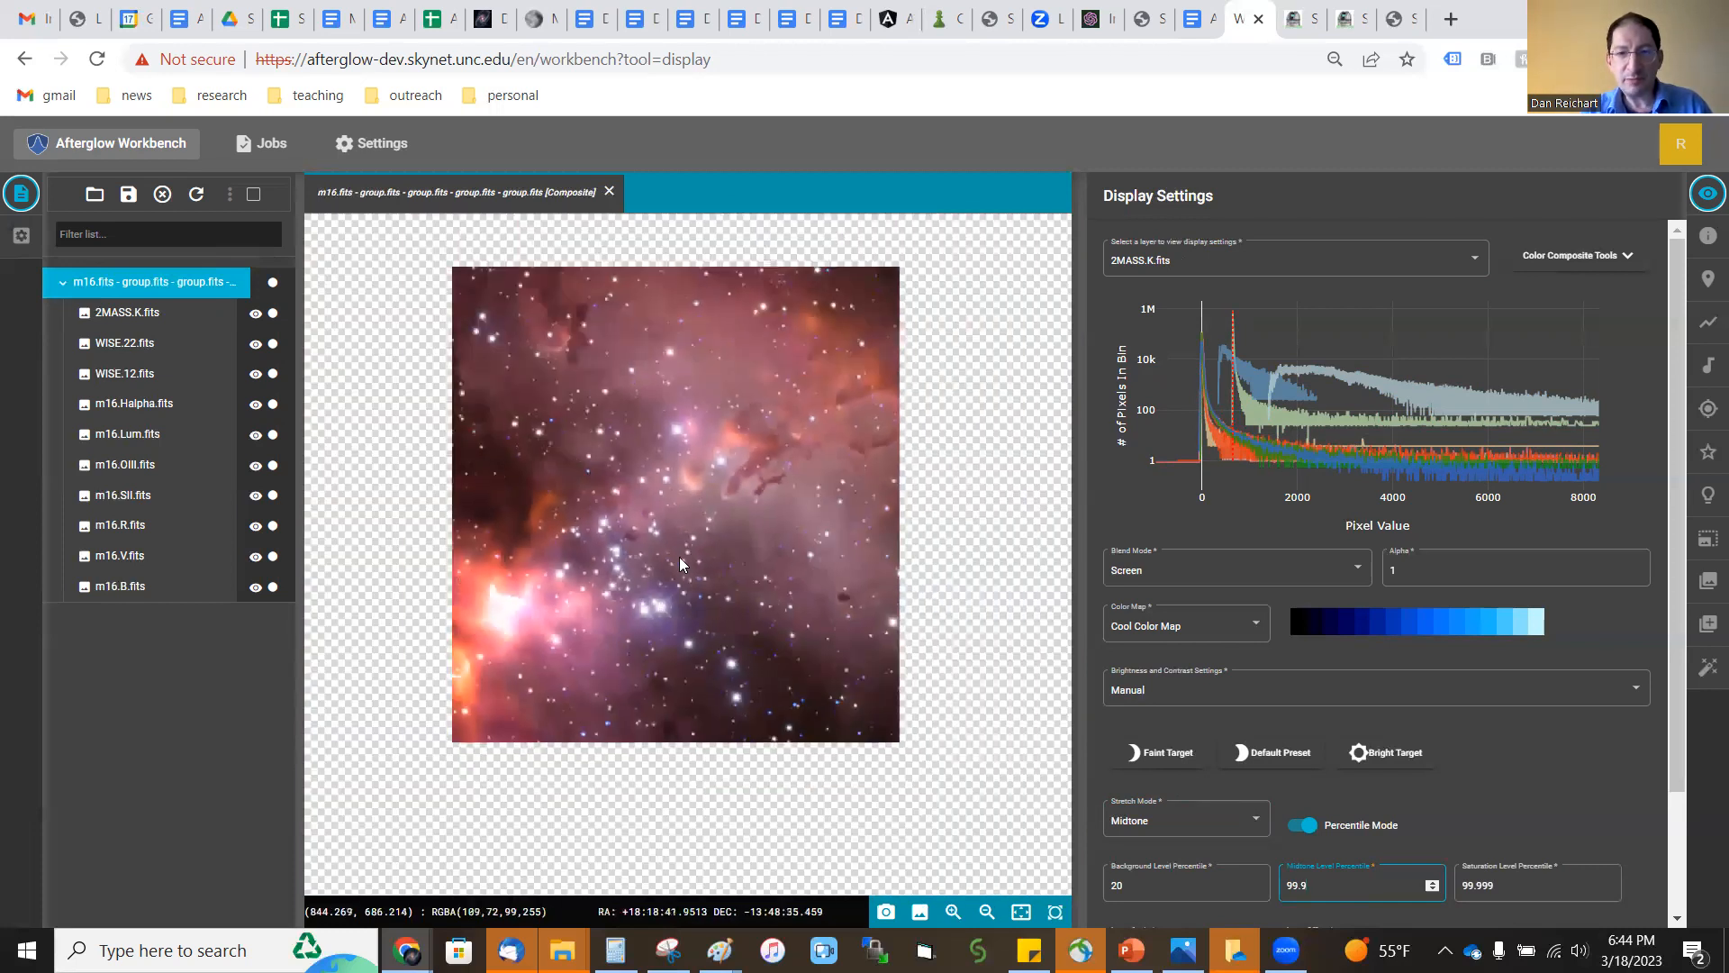
pyautogui.scroll(1, 680, 558)
pyautogui.scroll(-1, 680, 558)
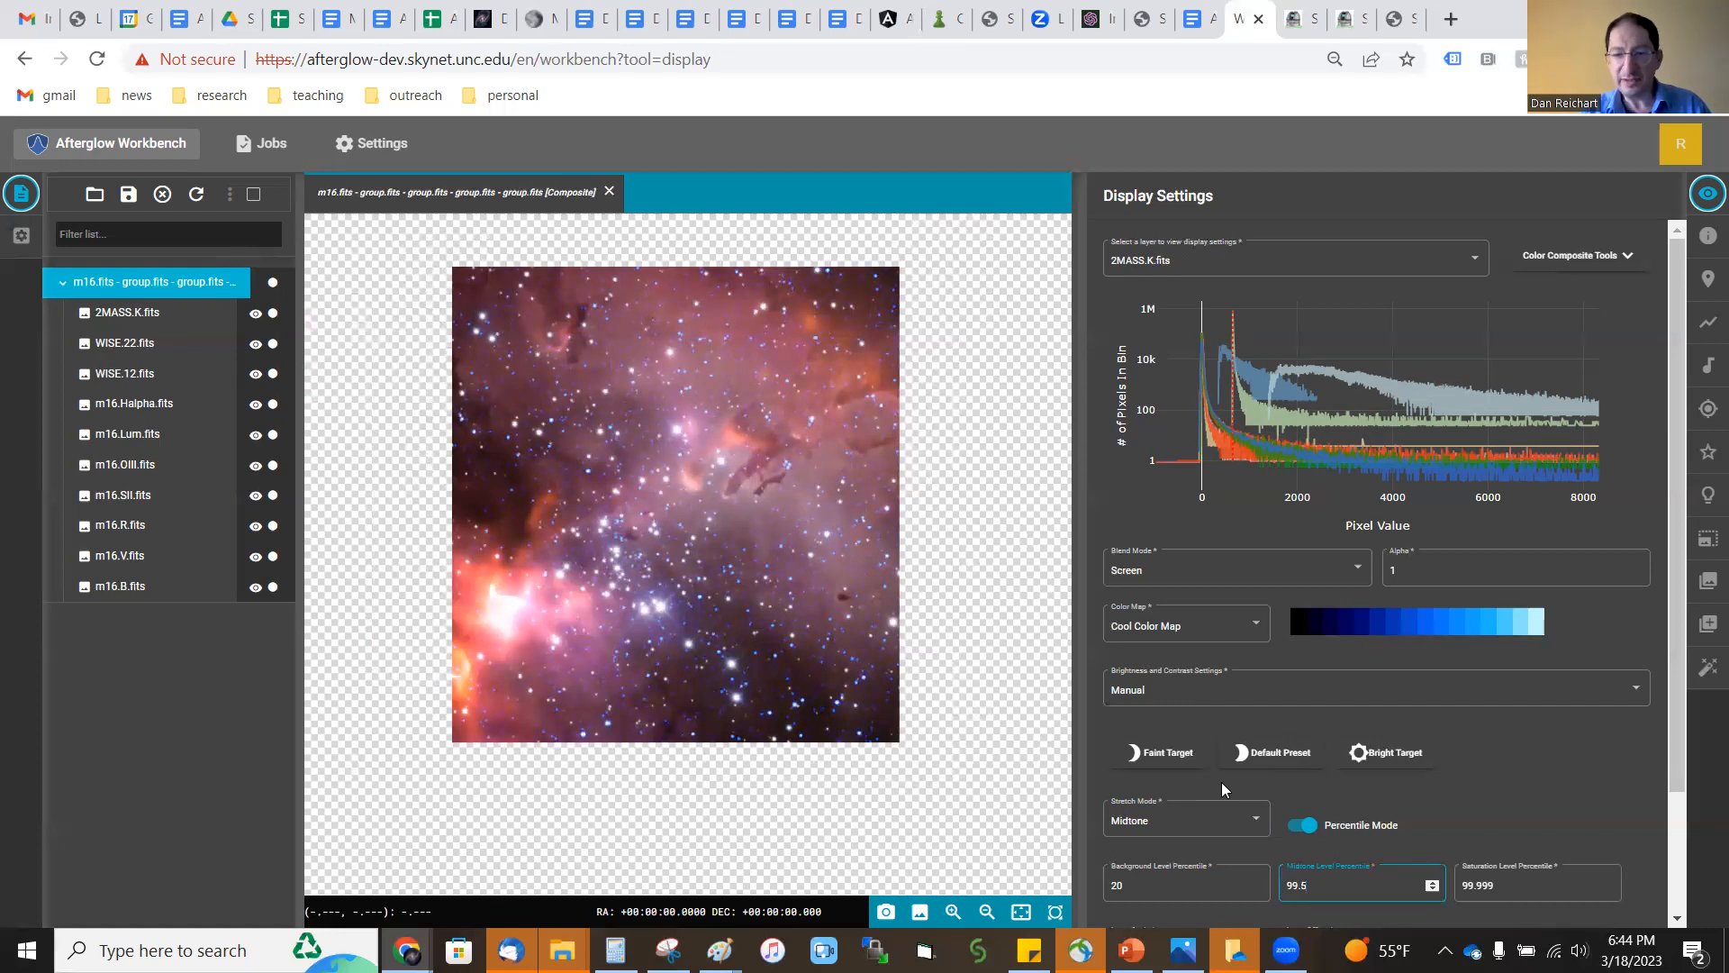
# Set the 2MASS.K.fits layer's midtone level percentile to 99.75 and check the star field below the pillars.
pyautogui.press('Left')
pyautogui.write('7')
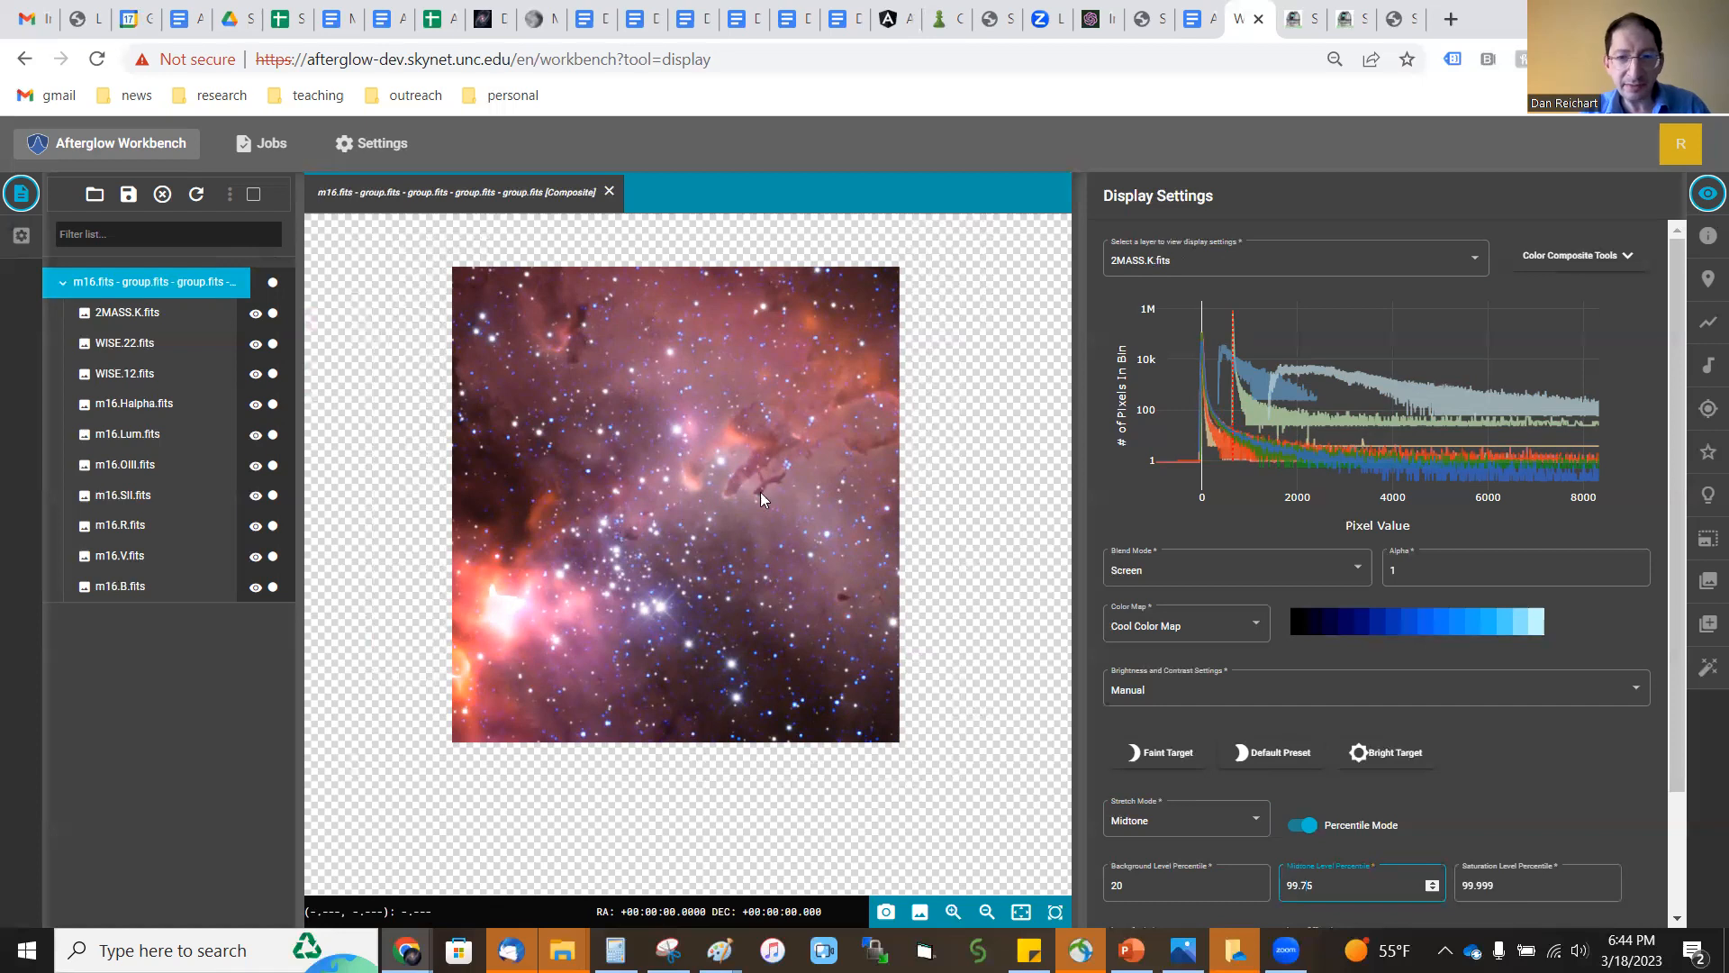
pyautogui.scroll(3, 724, 561)
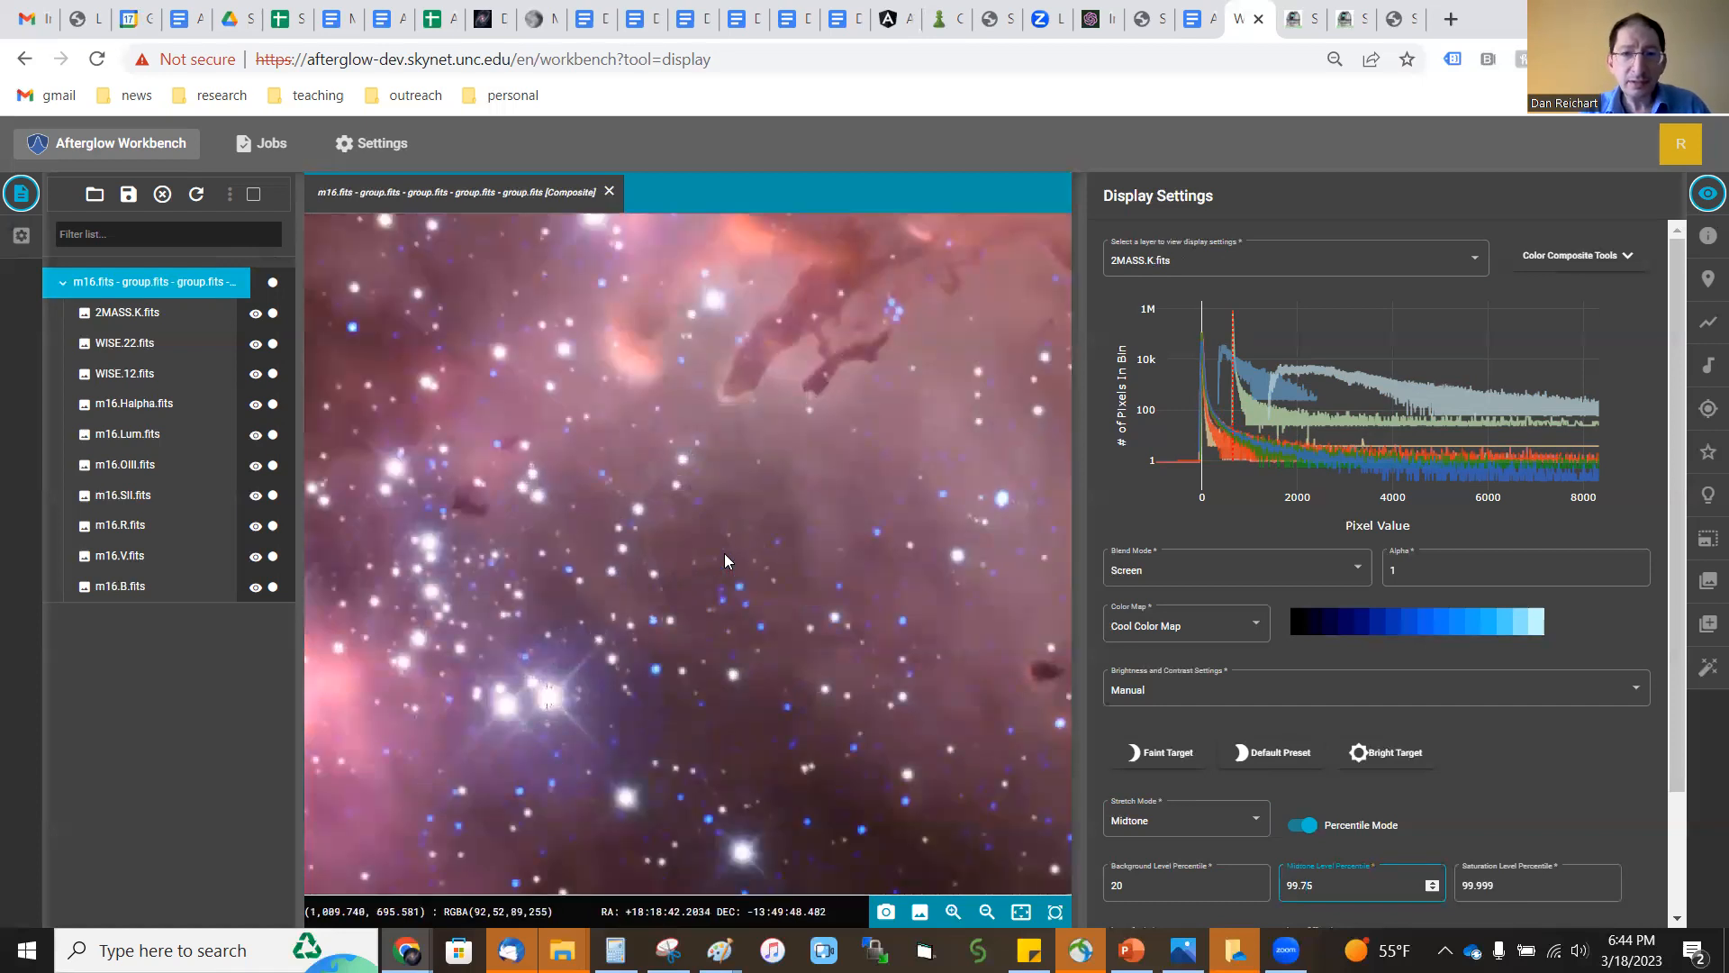
# Export the composite as a JPG and open the downloaded file full size in Photos.
pyautogui.click(920, 912)
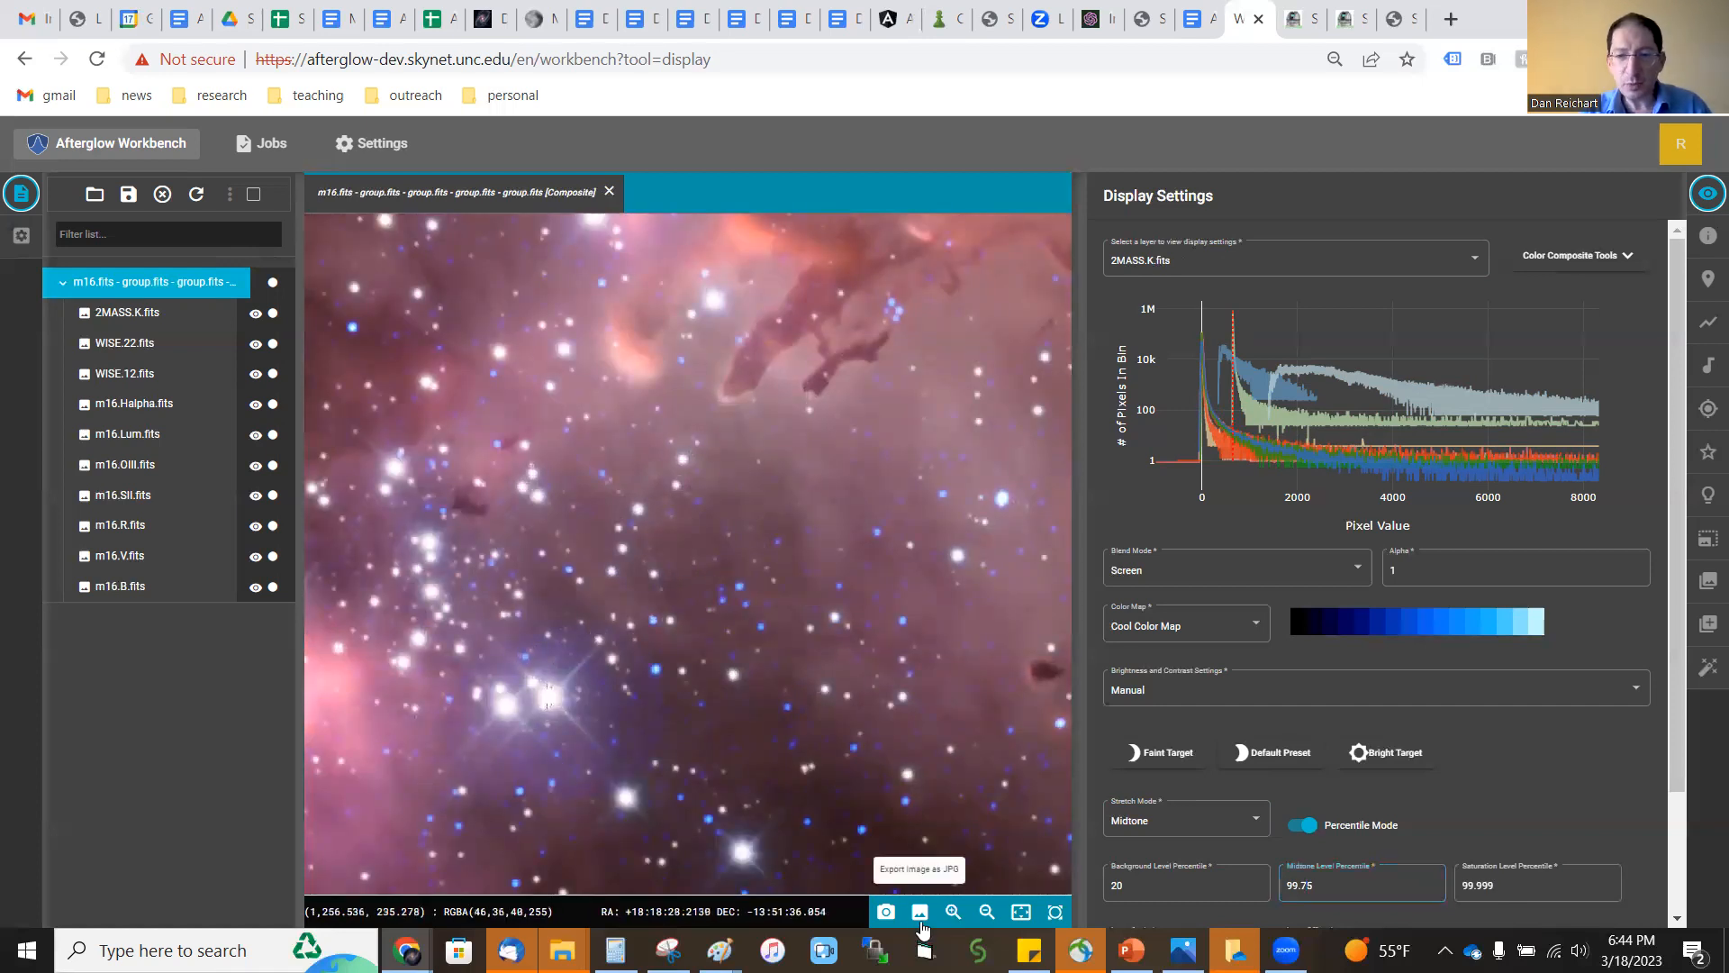
pyautogui.click(136, 898)
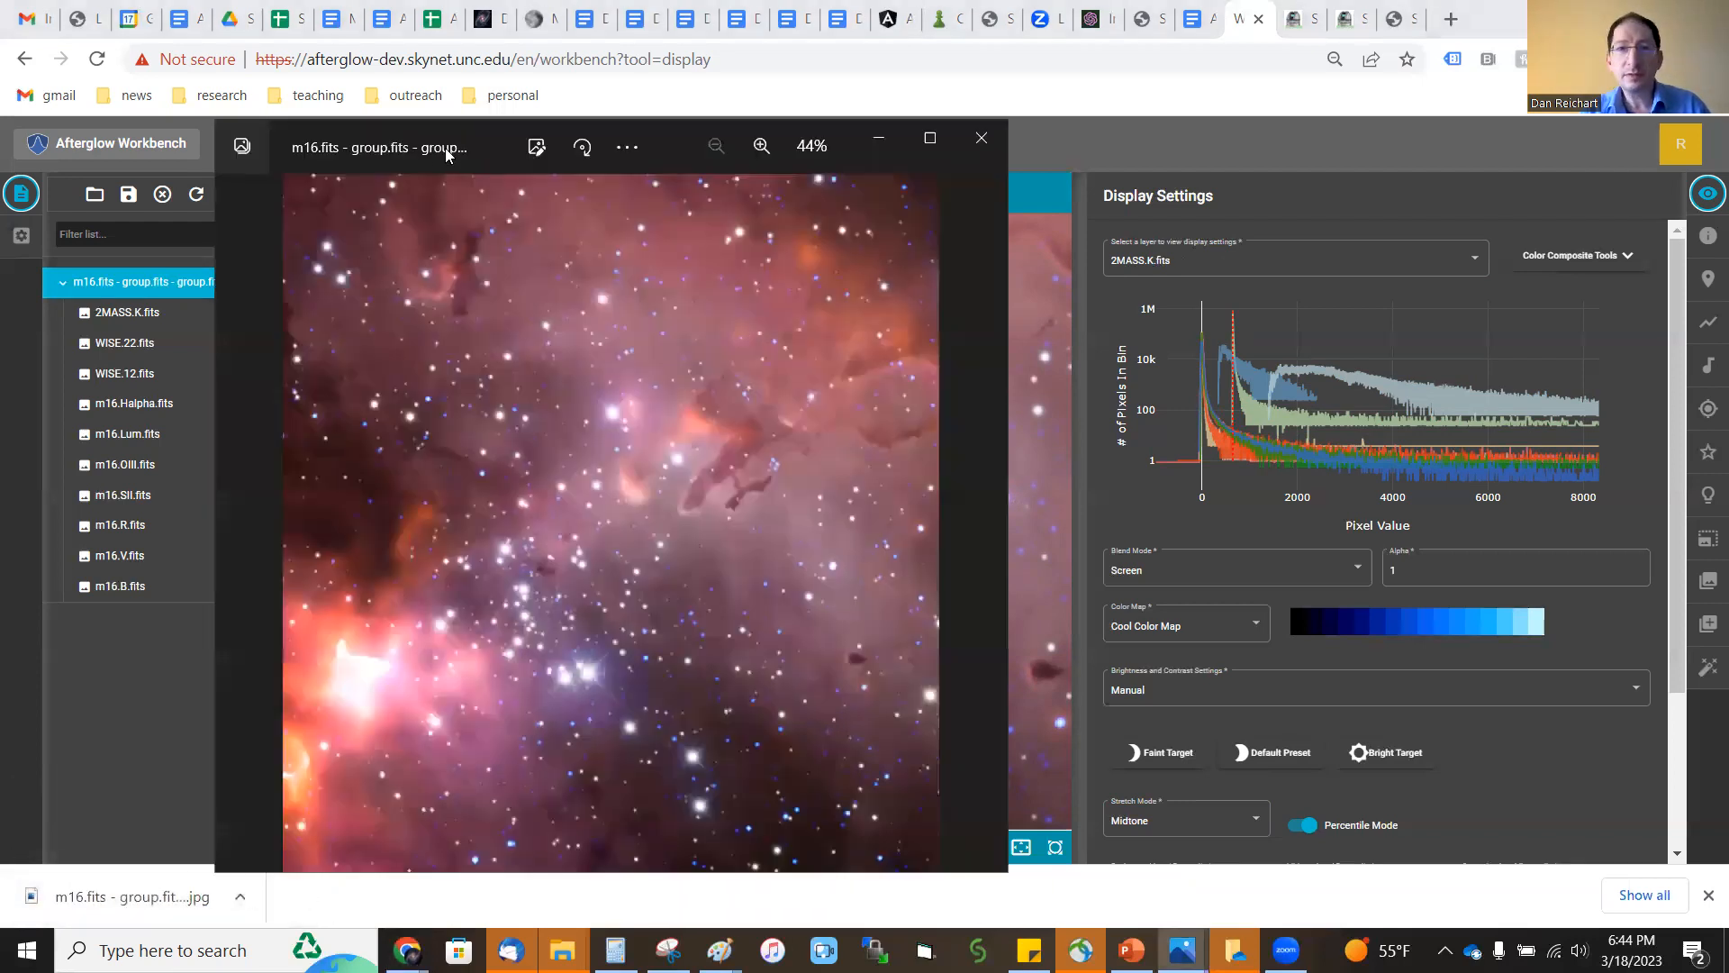
pyautogui.doubleClick(429, 148)
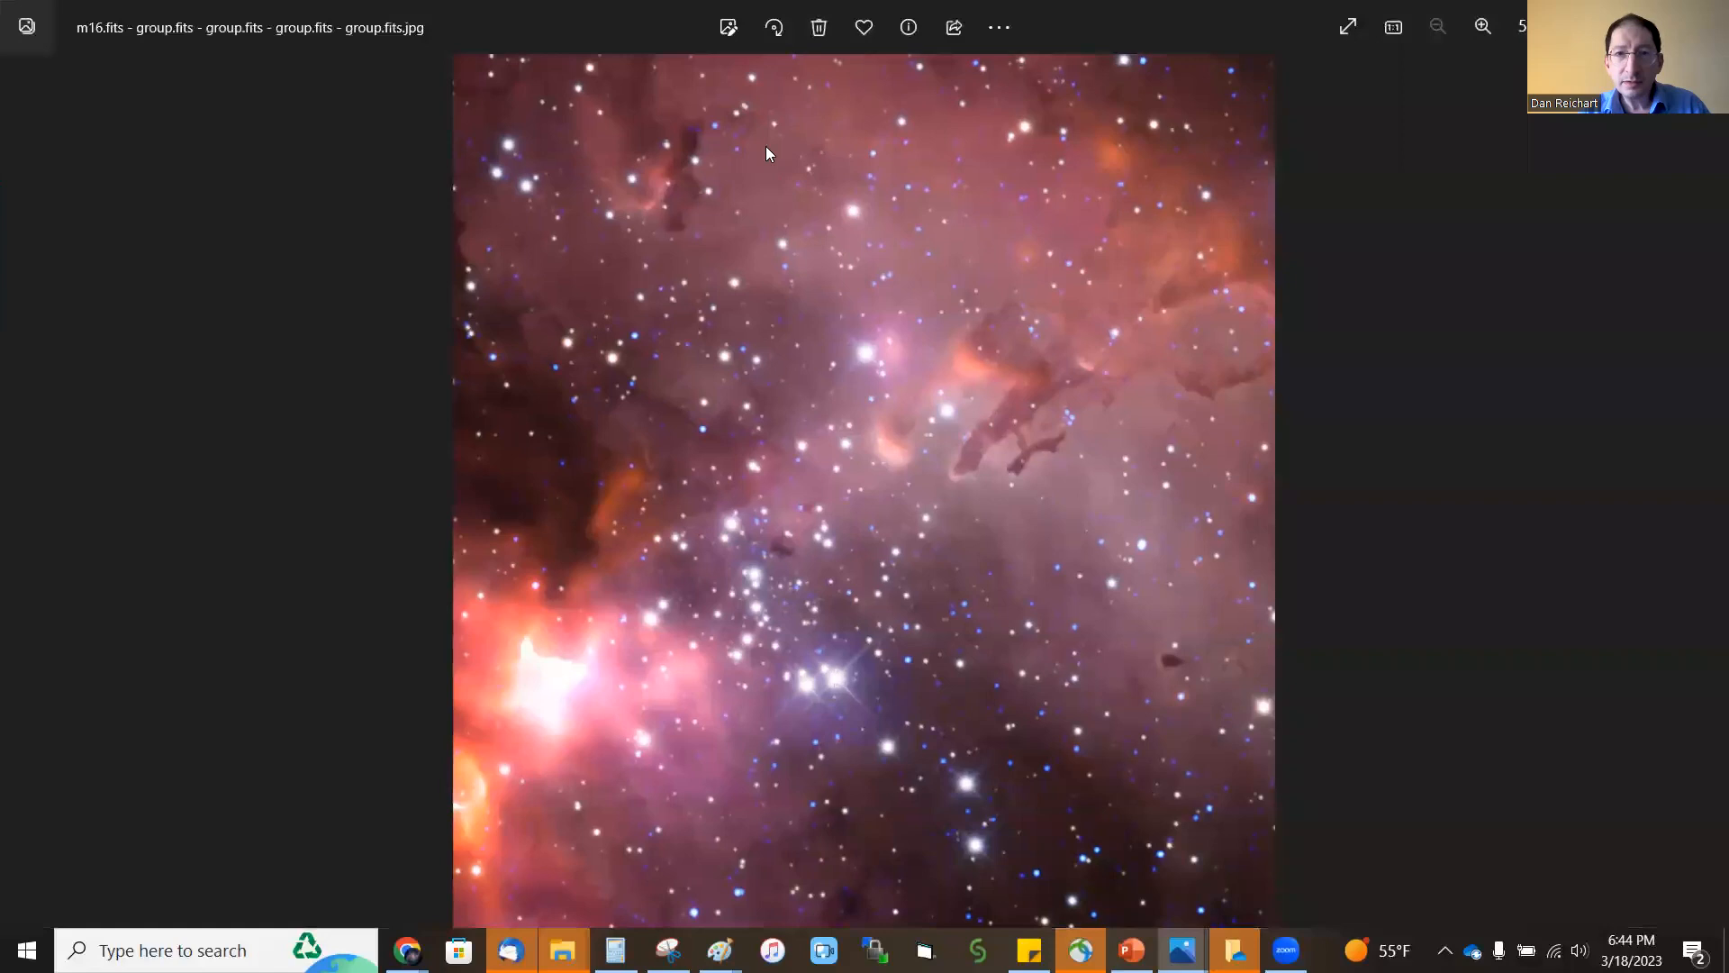
# Rotate the exported image 90° clockwise and flip it horizontally in the photo editor.
pyautogui.click(773, 28)
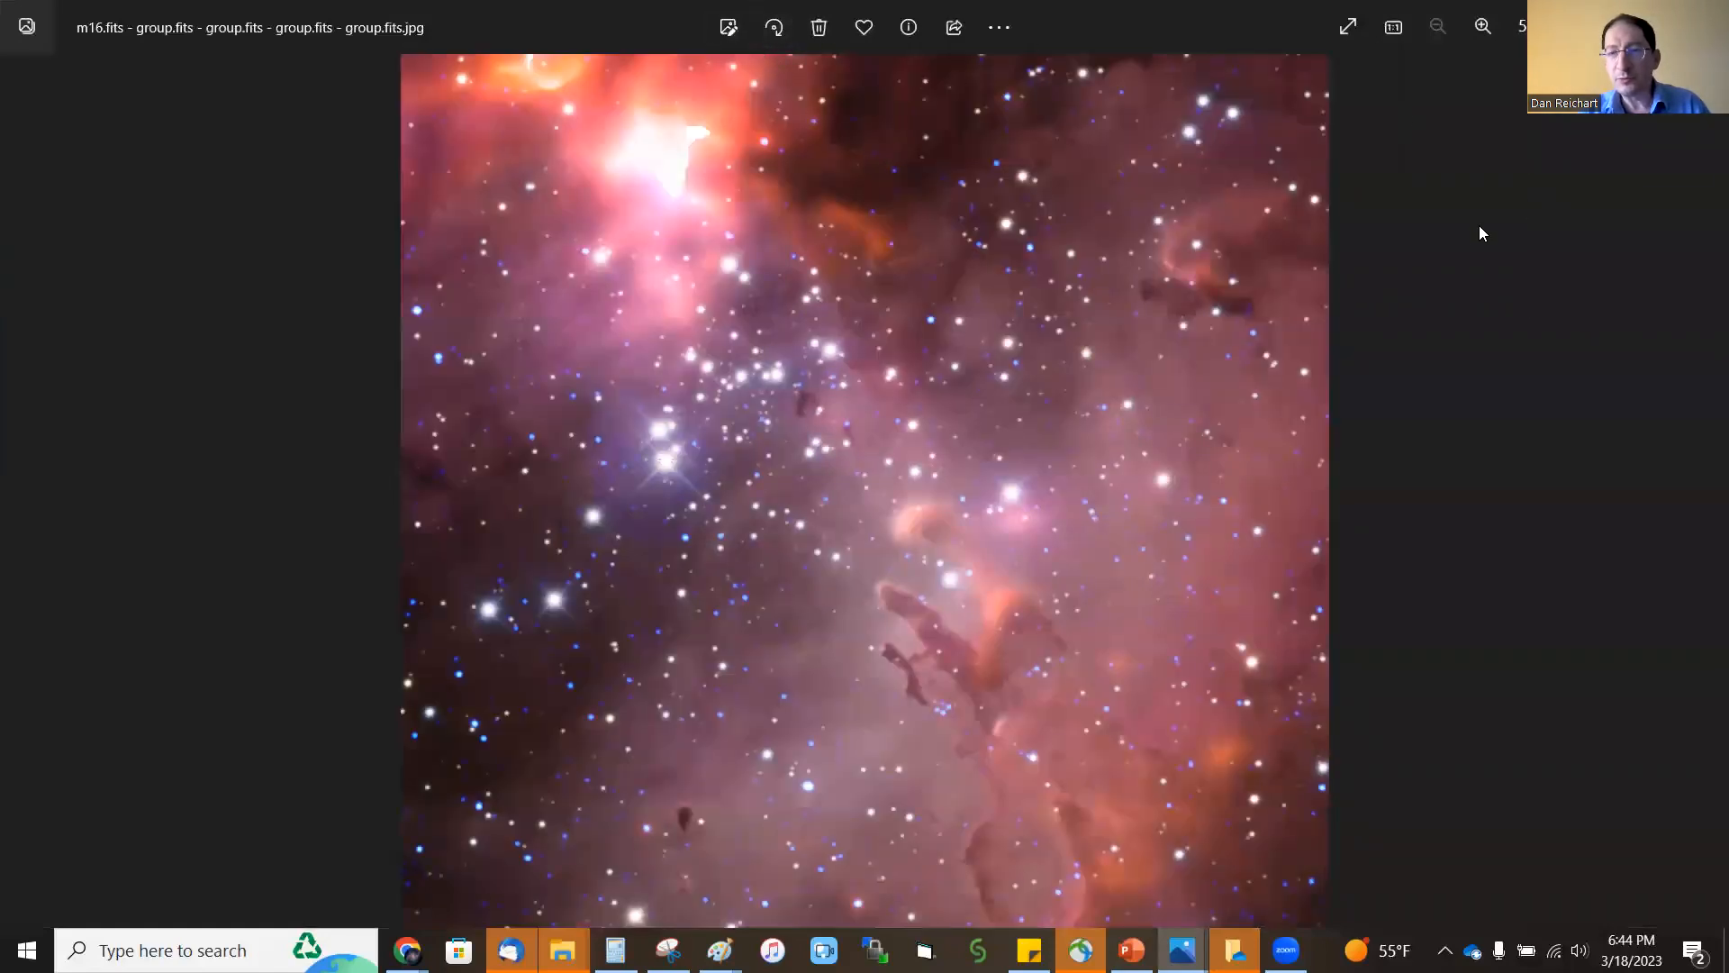
pyautogui.click(728, 28)
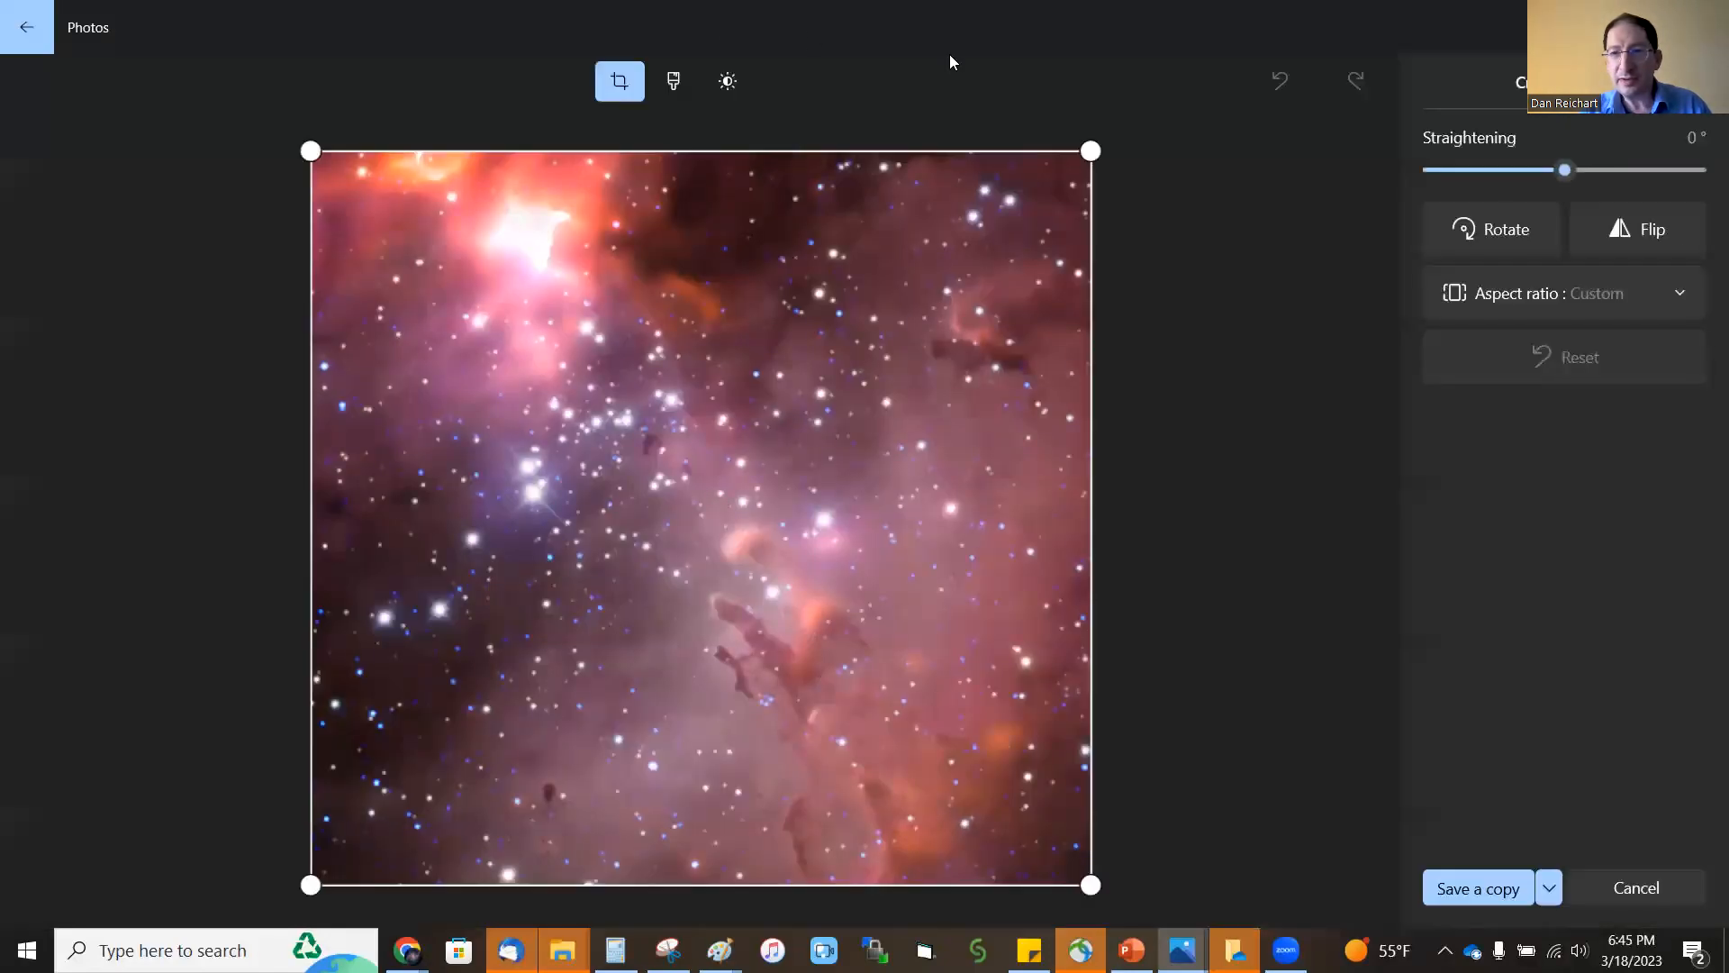
pyautogui.click(1651, 231)
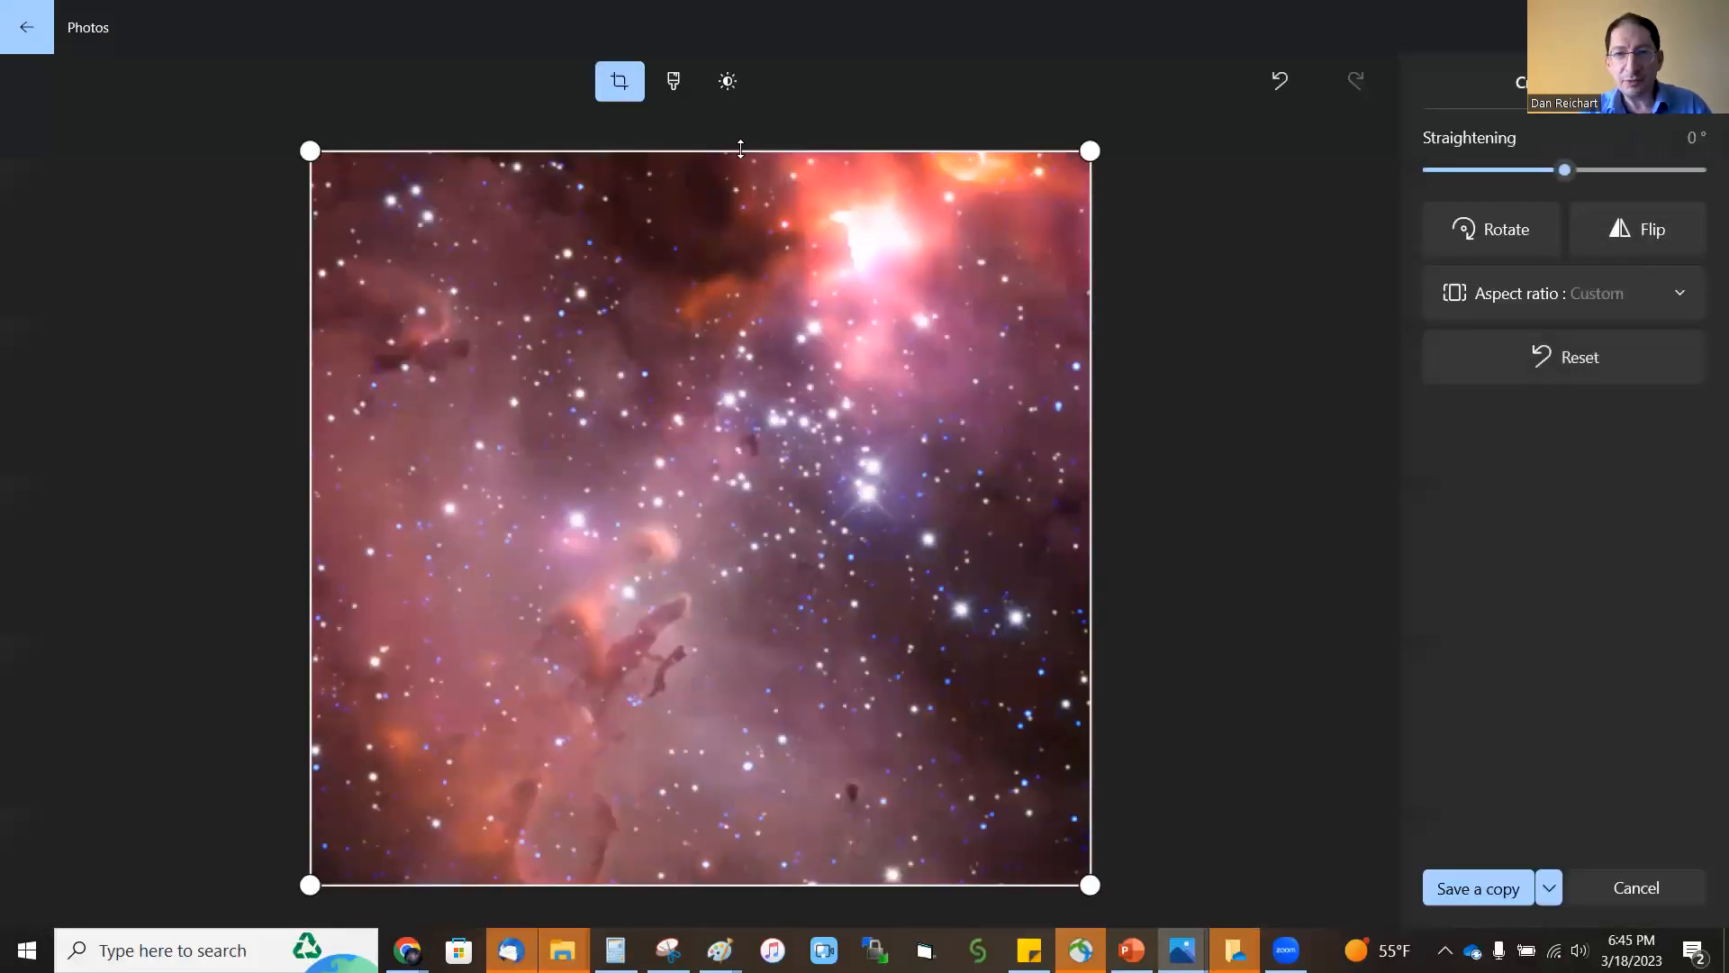
# Crop the strip containing the brightest white-orange cloud off the upper edge of the flipped image.
pyautogui.moveTo(741, 148); pyautogui.dragTo(785, 268)
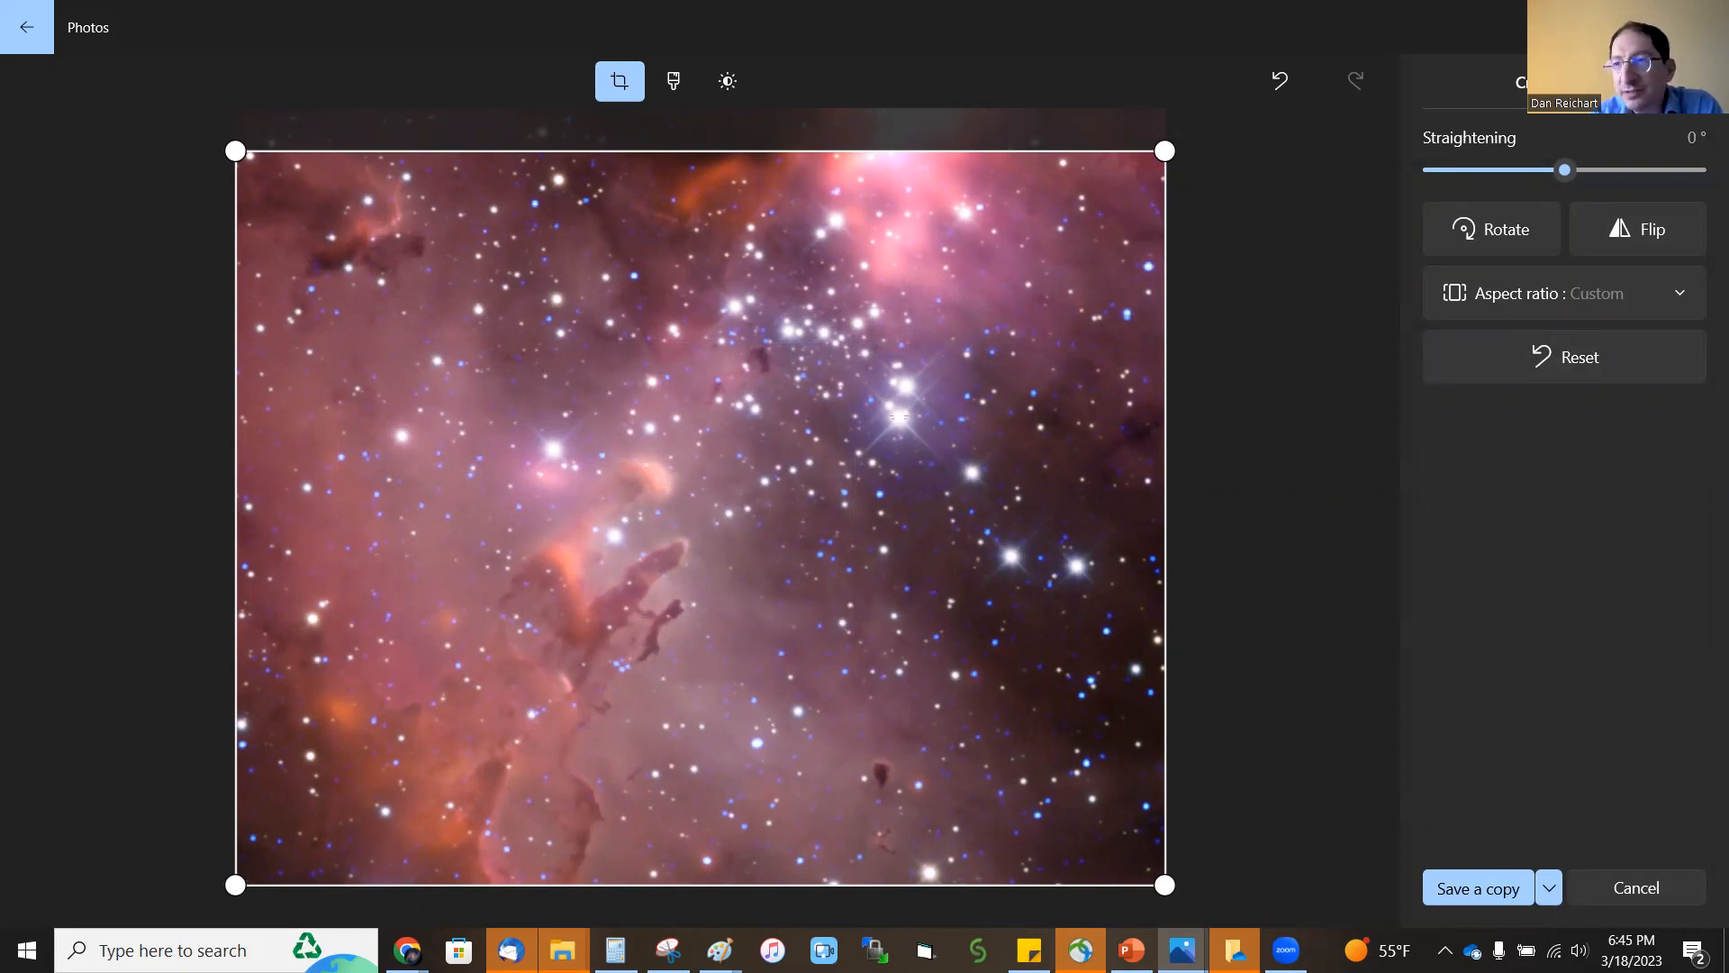
# Switch back to Afterglow Workbench and set the 2MASS.K.fits layer's midtone level percentile to 99.9.
pyautogui.hotkey('alt', 'Tab')
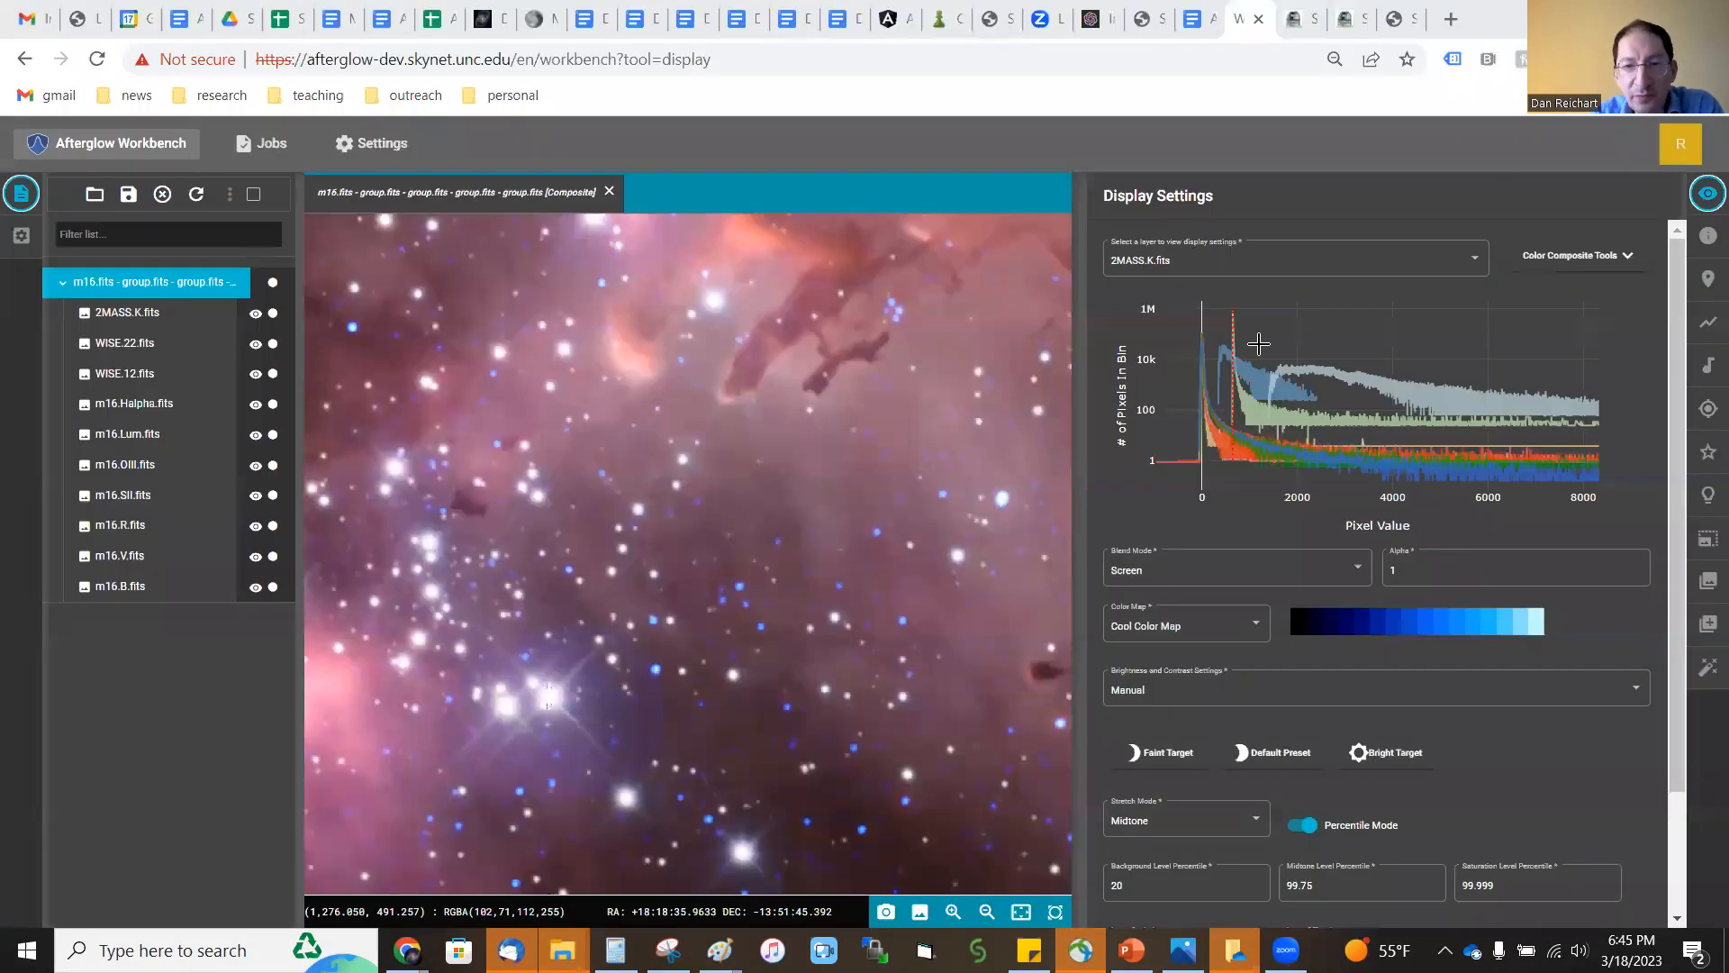
pyautogui.click(1329, 890)
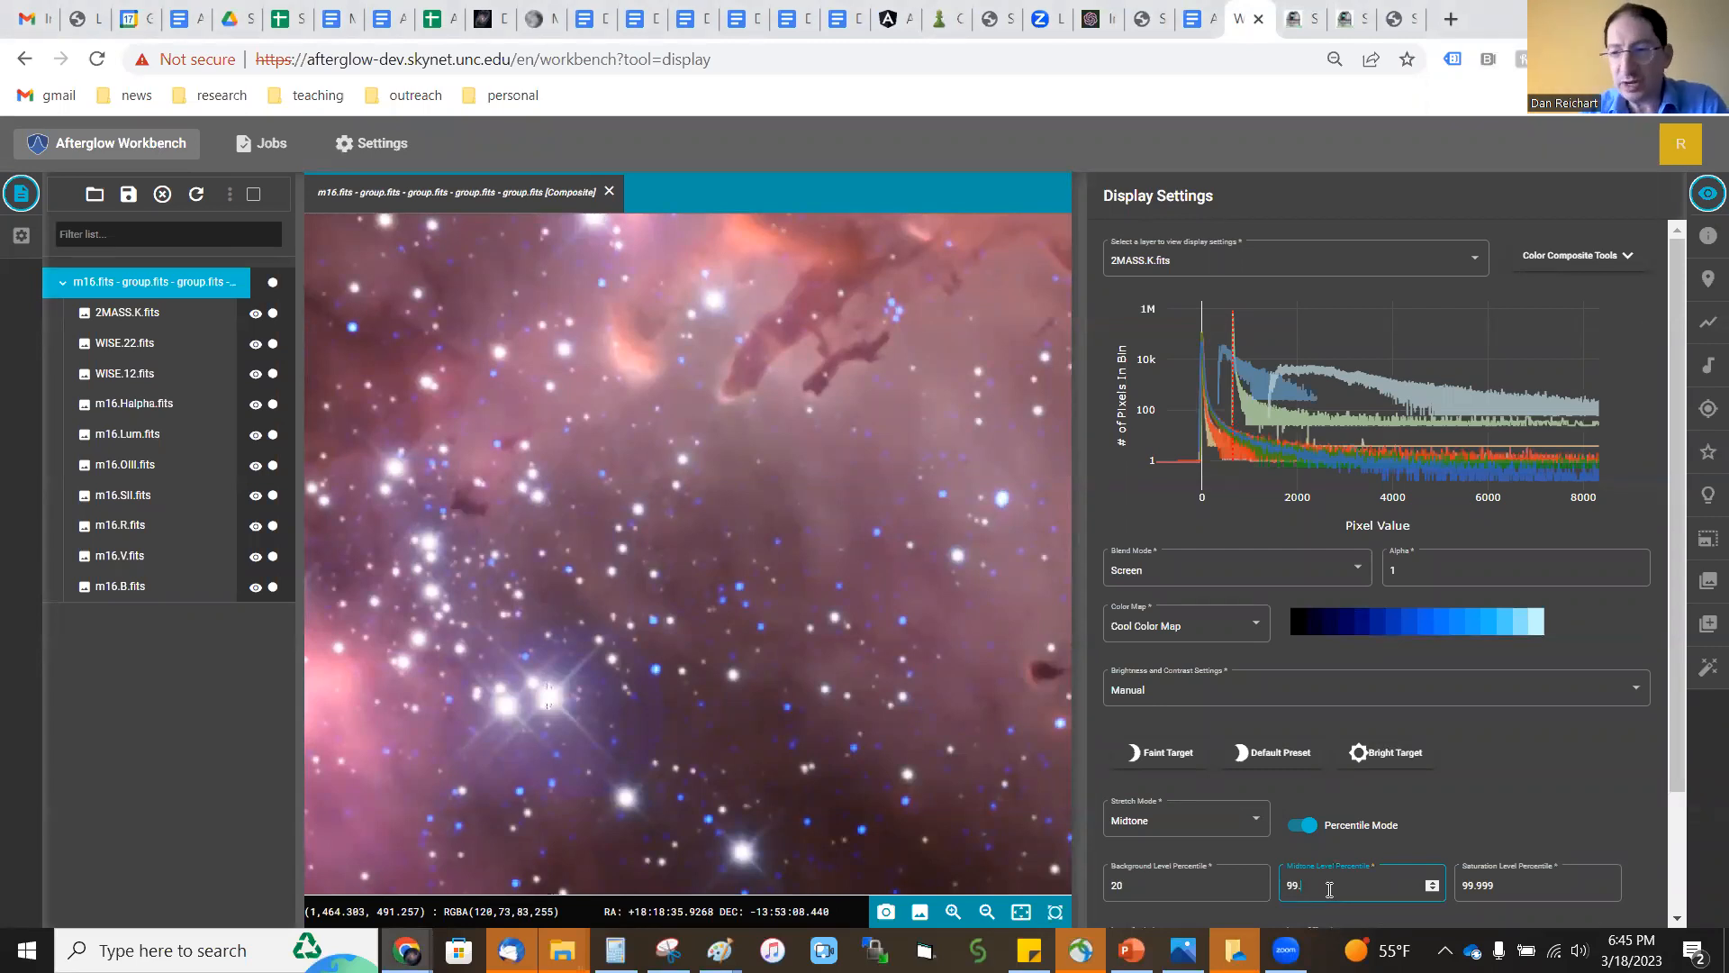
pyautogui.write('9')
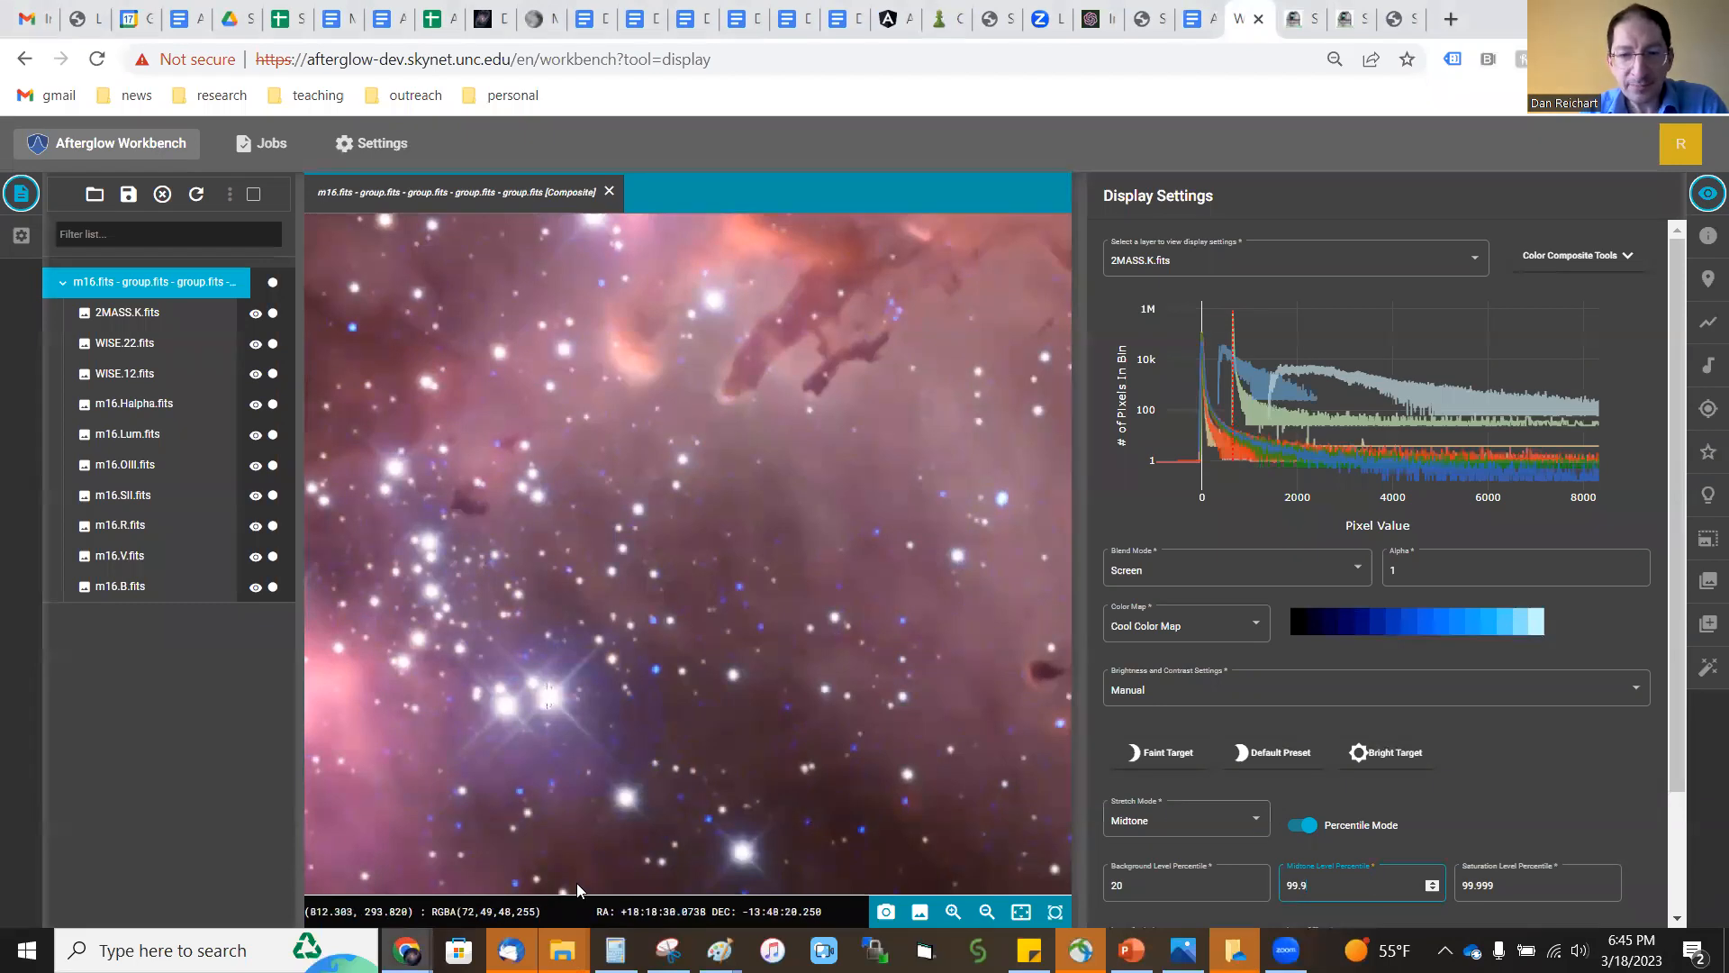
# Export the updated composite as a JPG again and open the new download in Photos.
pyautogui.click(927, 910)
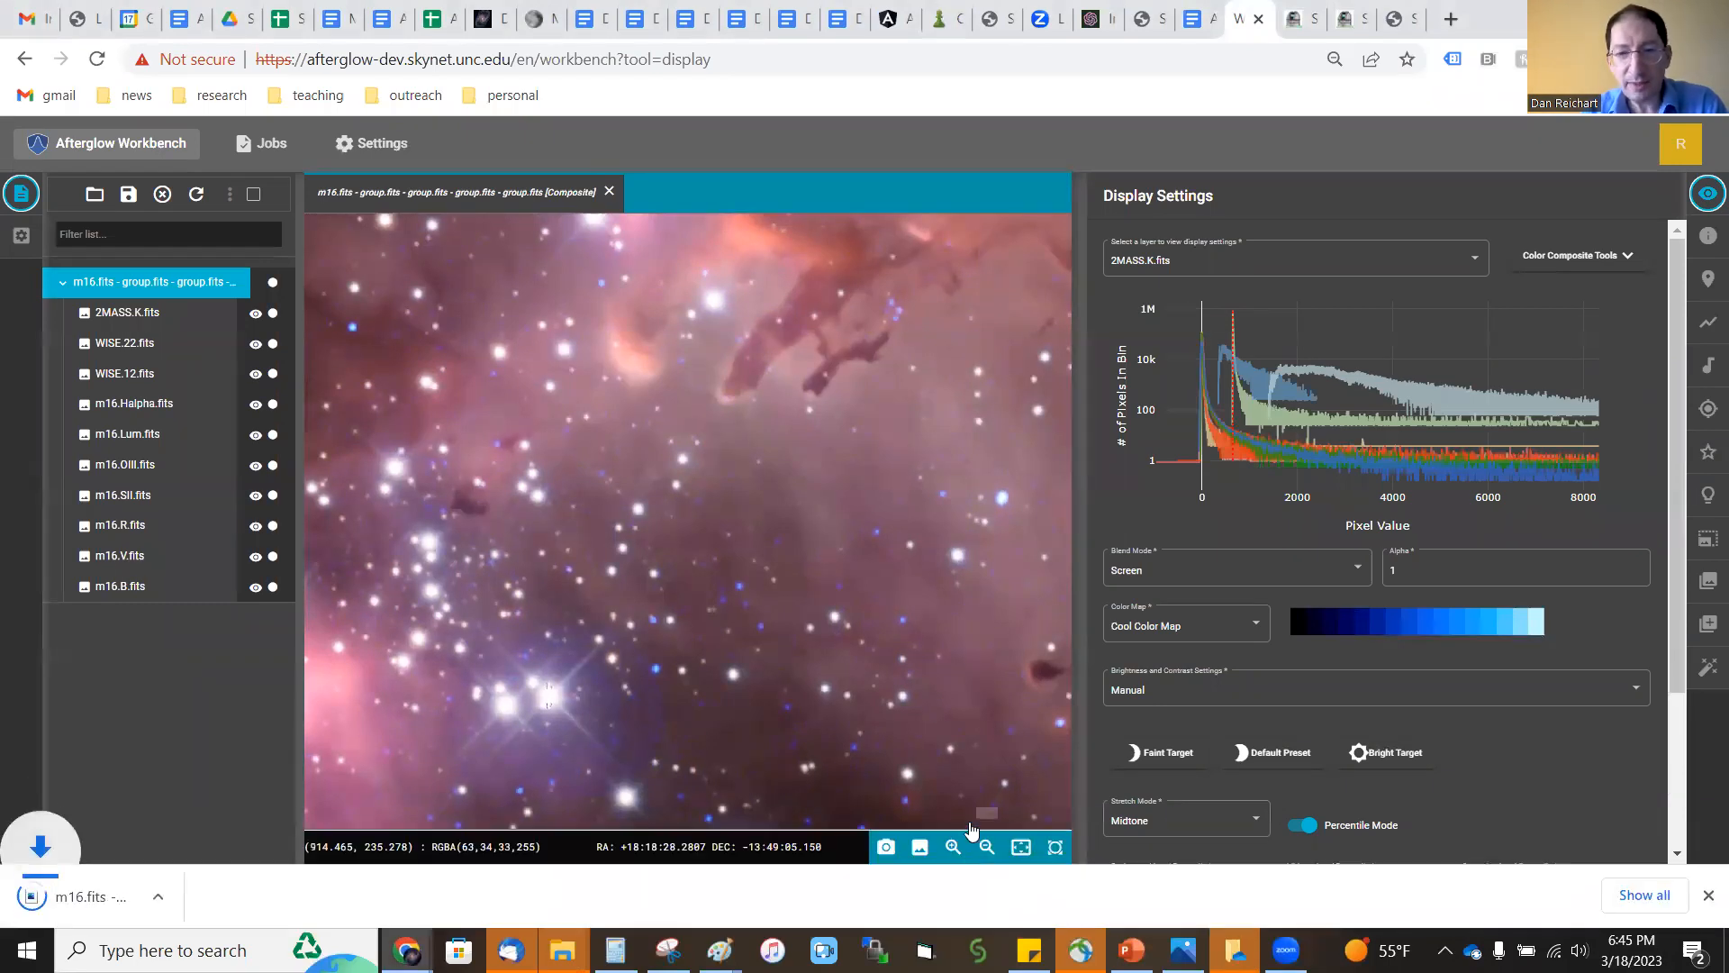
pyautogui.click(153, 898)
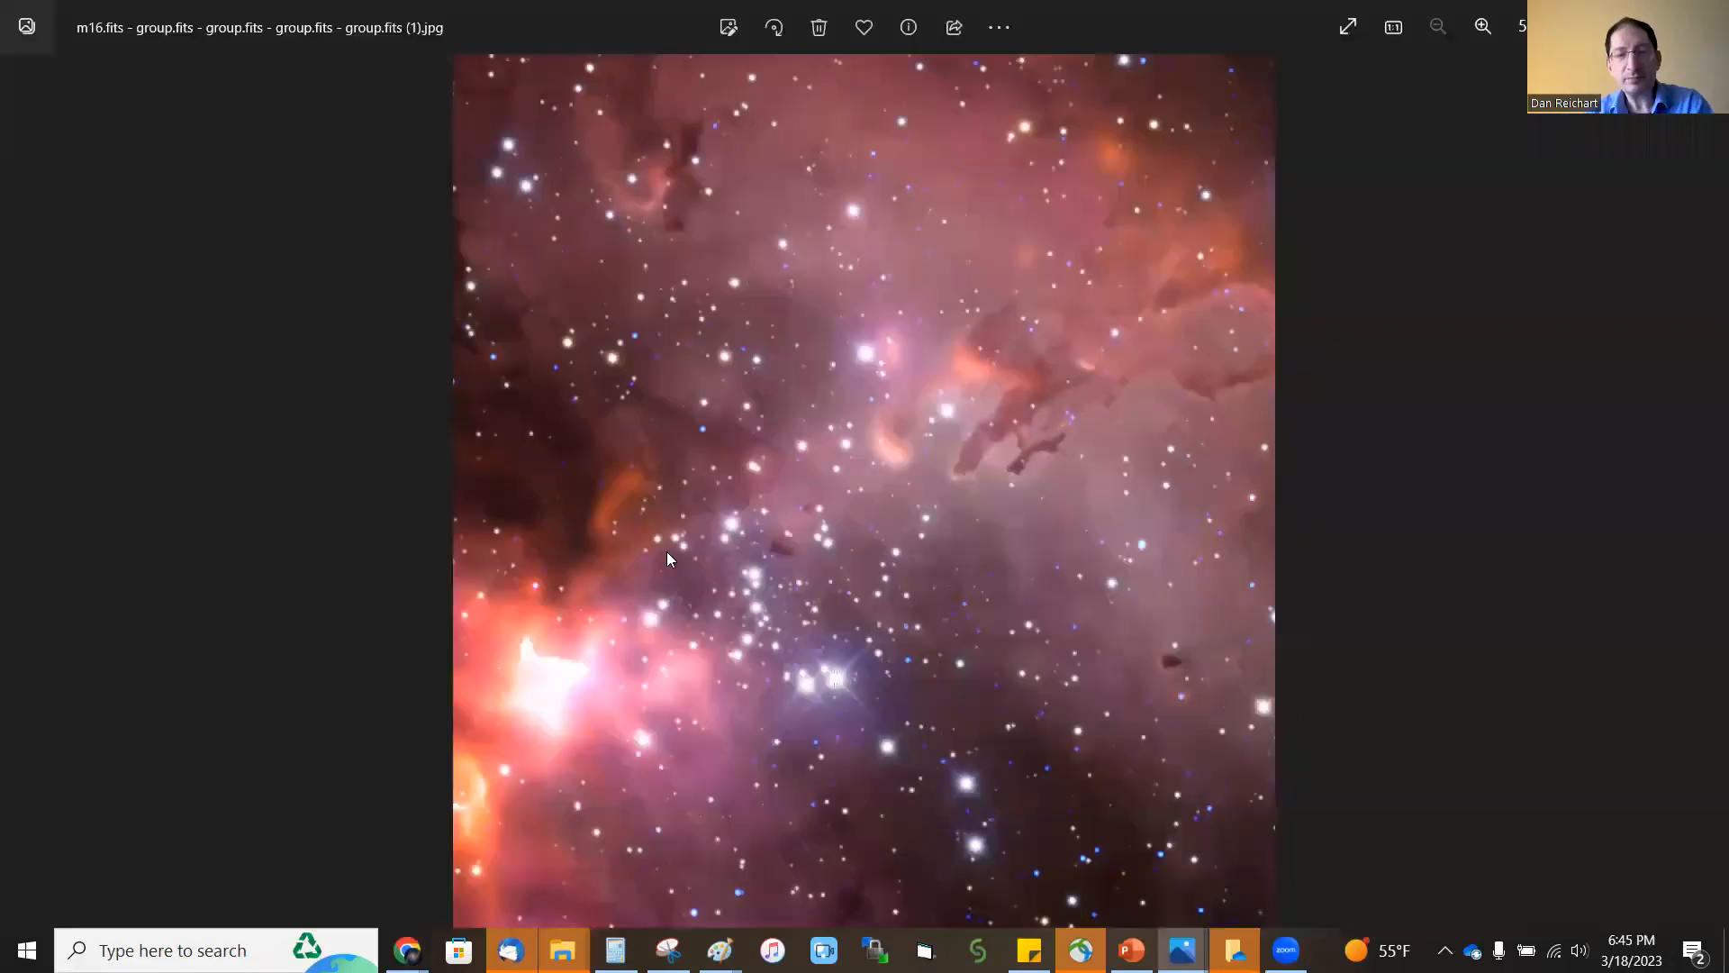
# Rotate the newly exported image 90° clockwise and flip it horizontally in the photo editor.
pyautogui.click(771, 29)
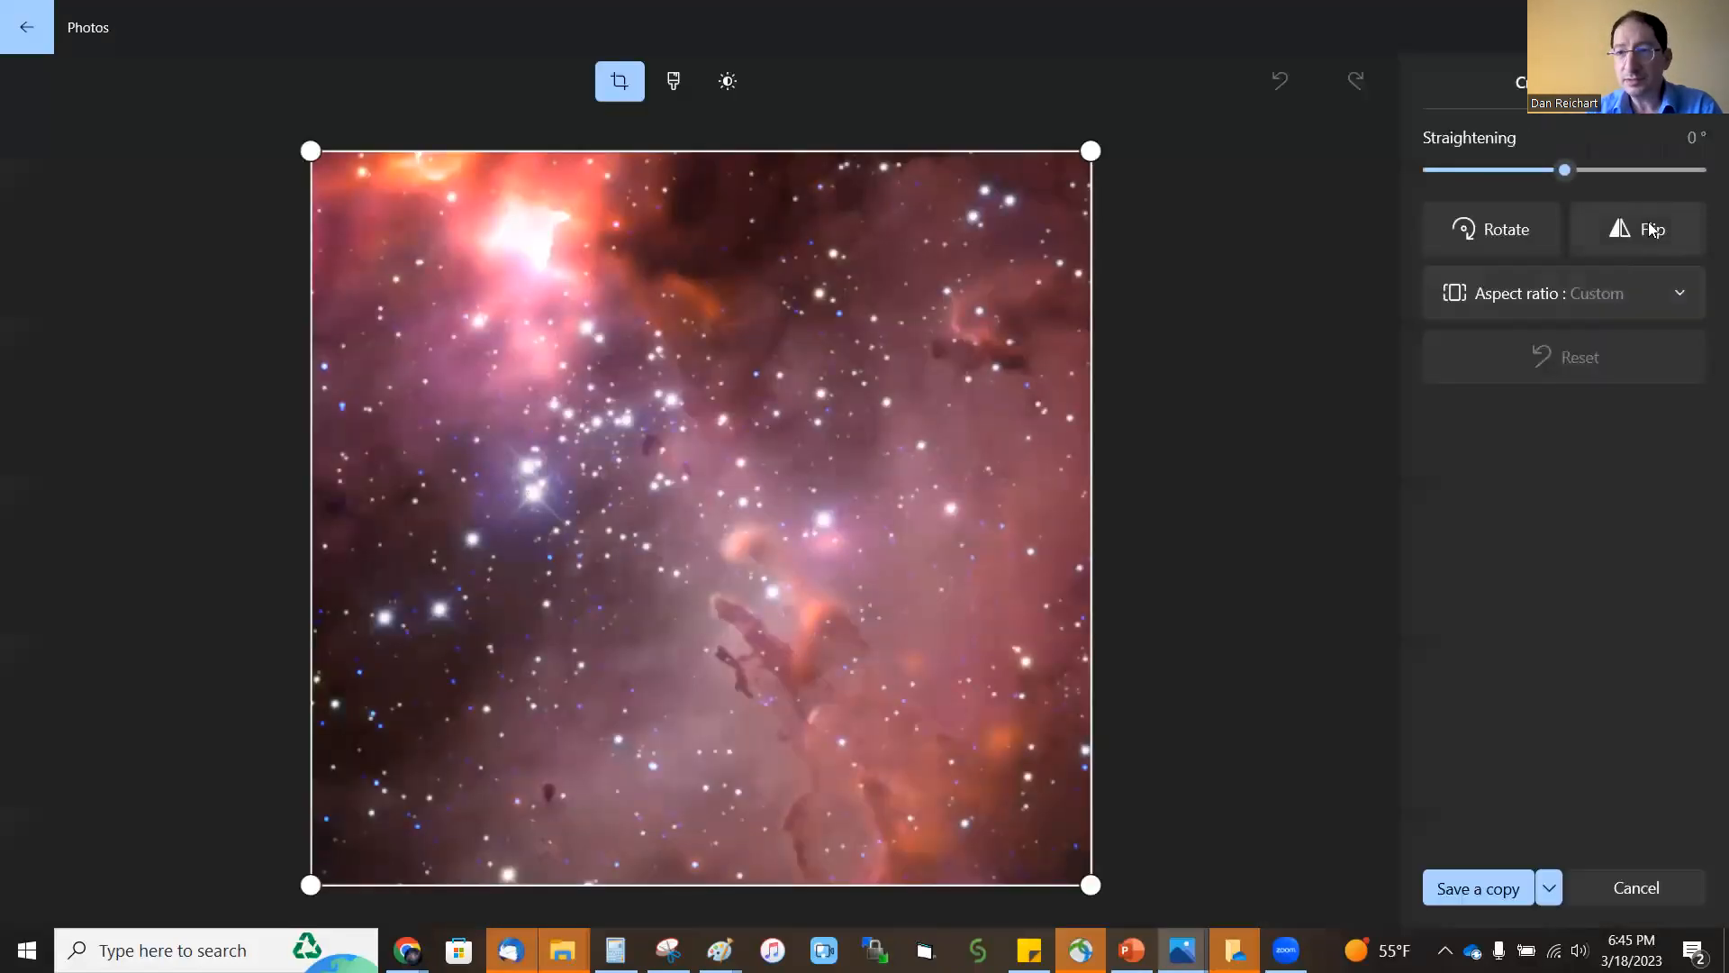
pyautogui.click(1651, 229)
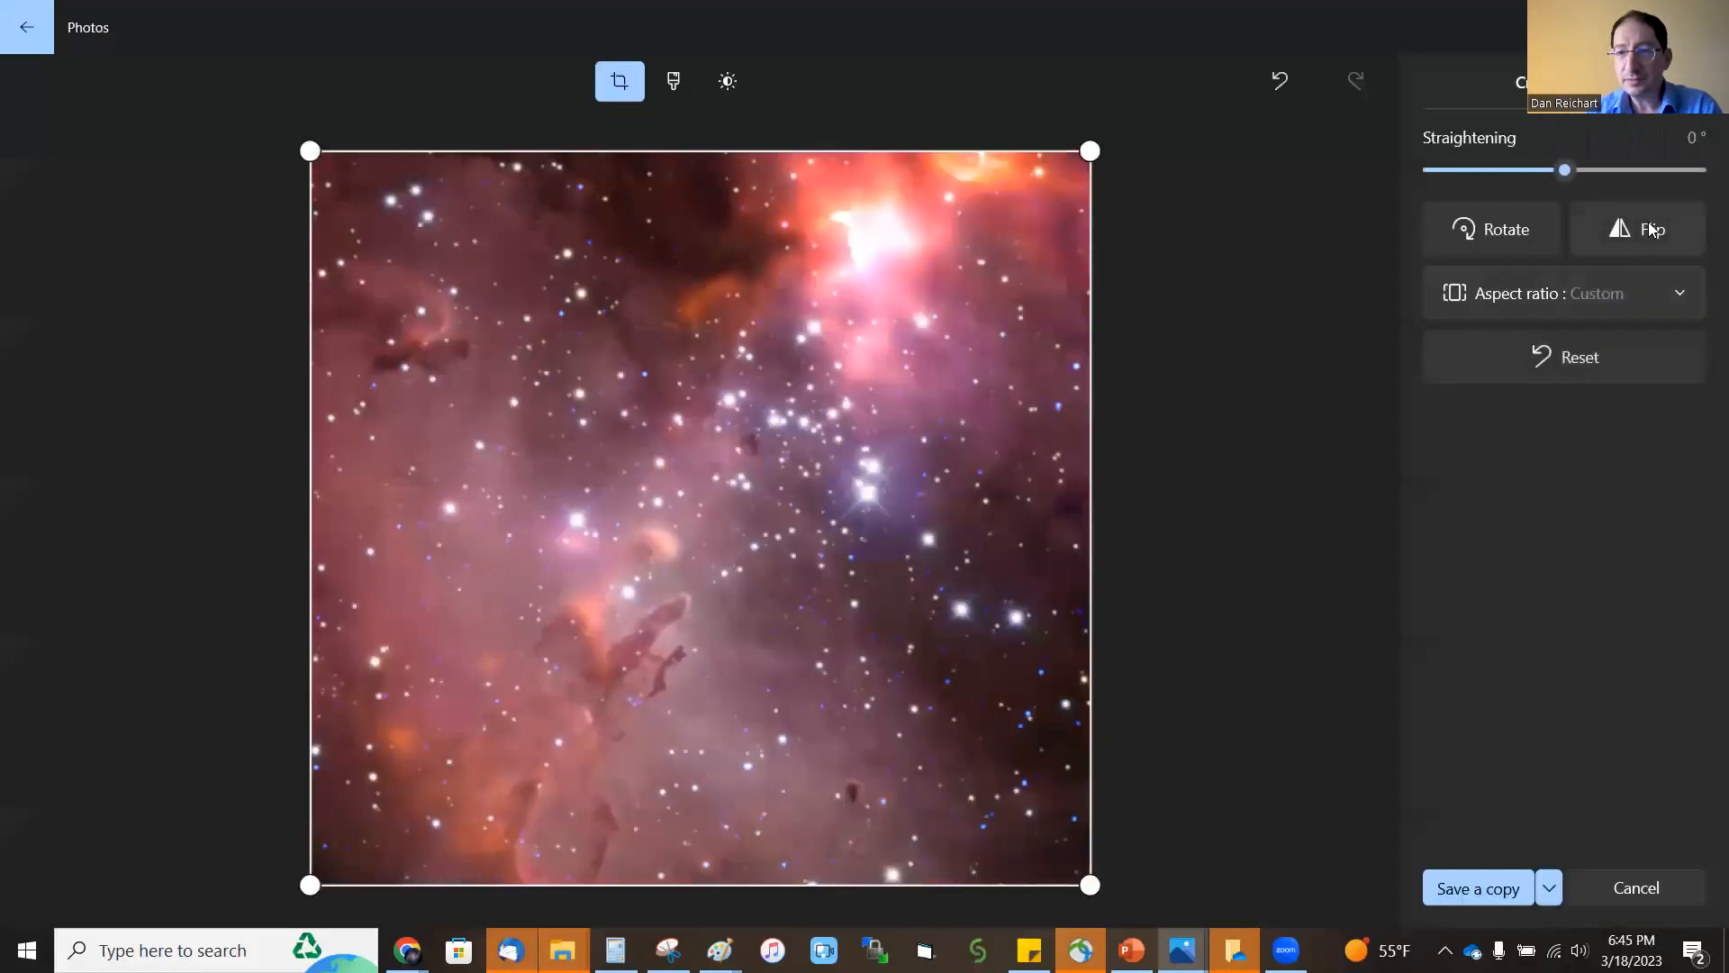
# Crop the bright cloud strip off the re-exported image's upper edge and save a JPG copy in the astrophotography folder.
pyautogui.moveTo(933, 220); pyautogui.dragTo(947, 270)
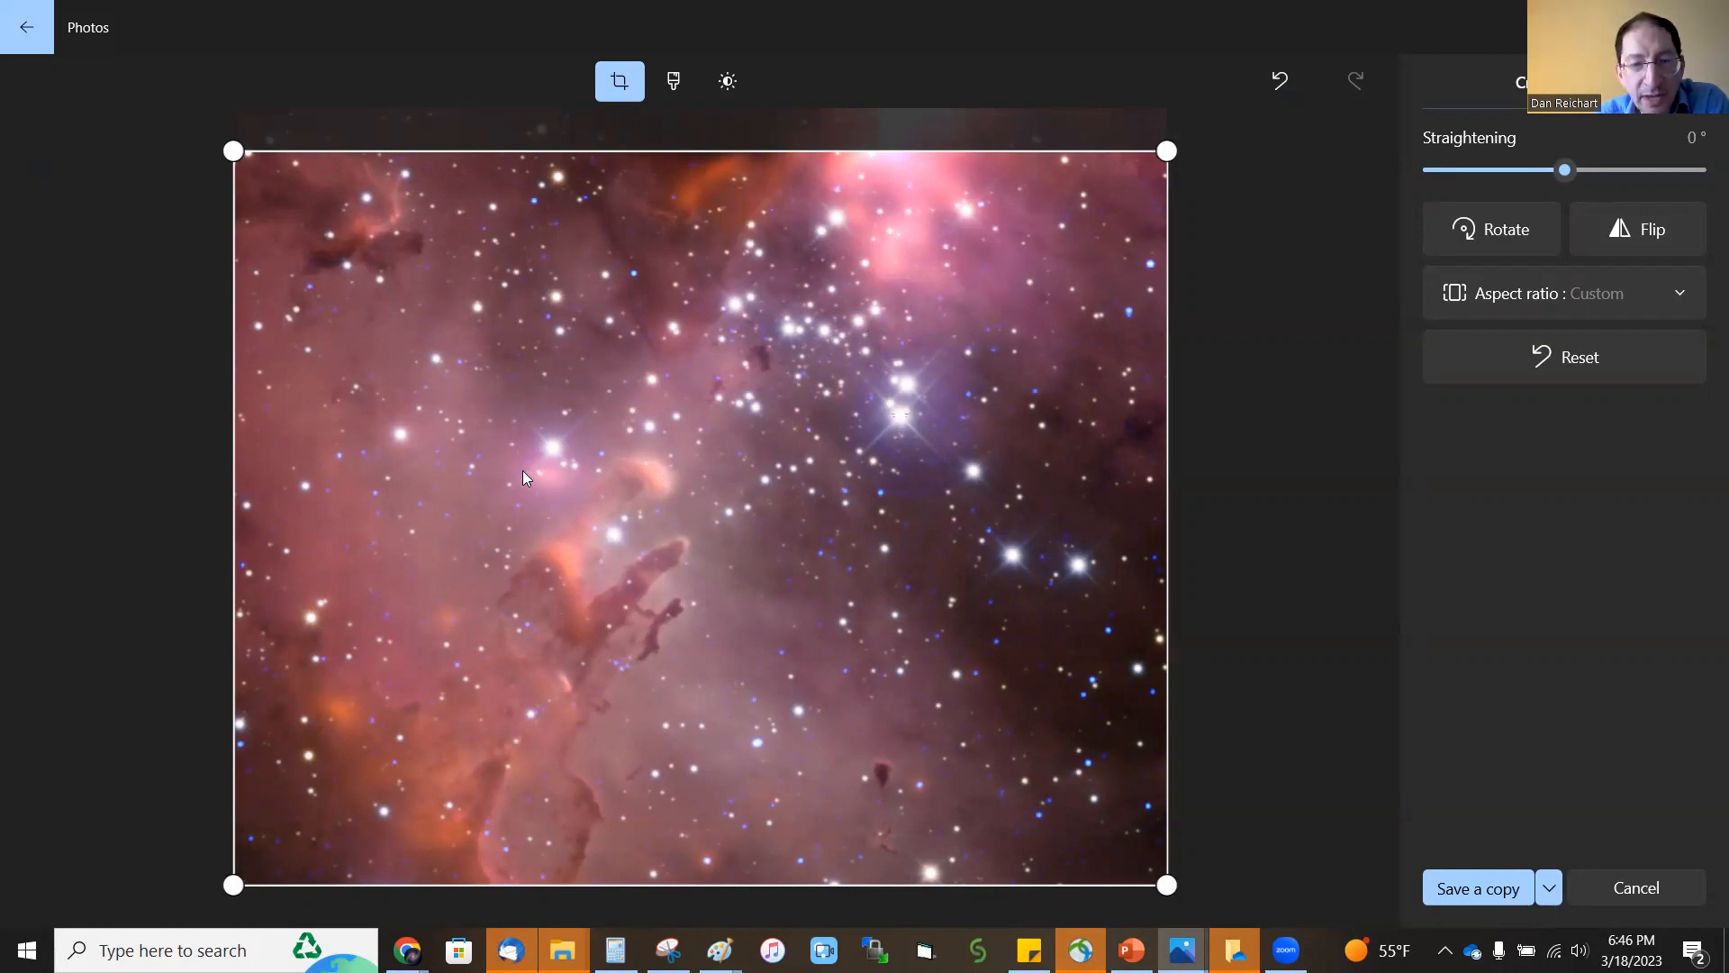
pyautogui.click(1454, 888)
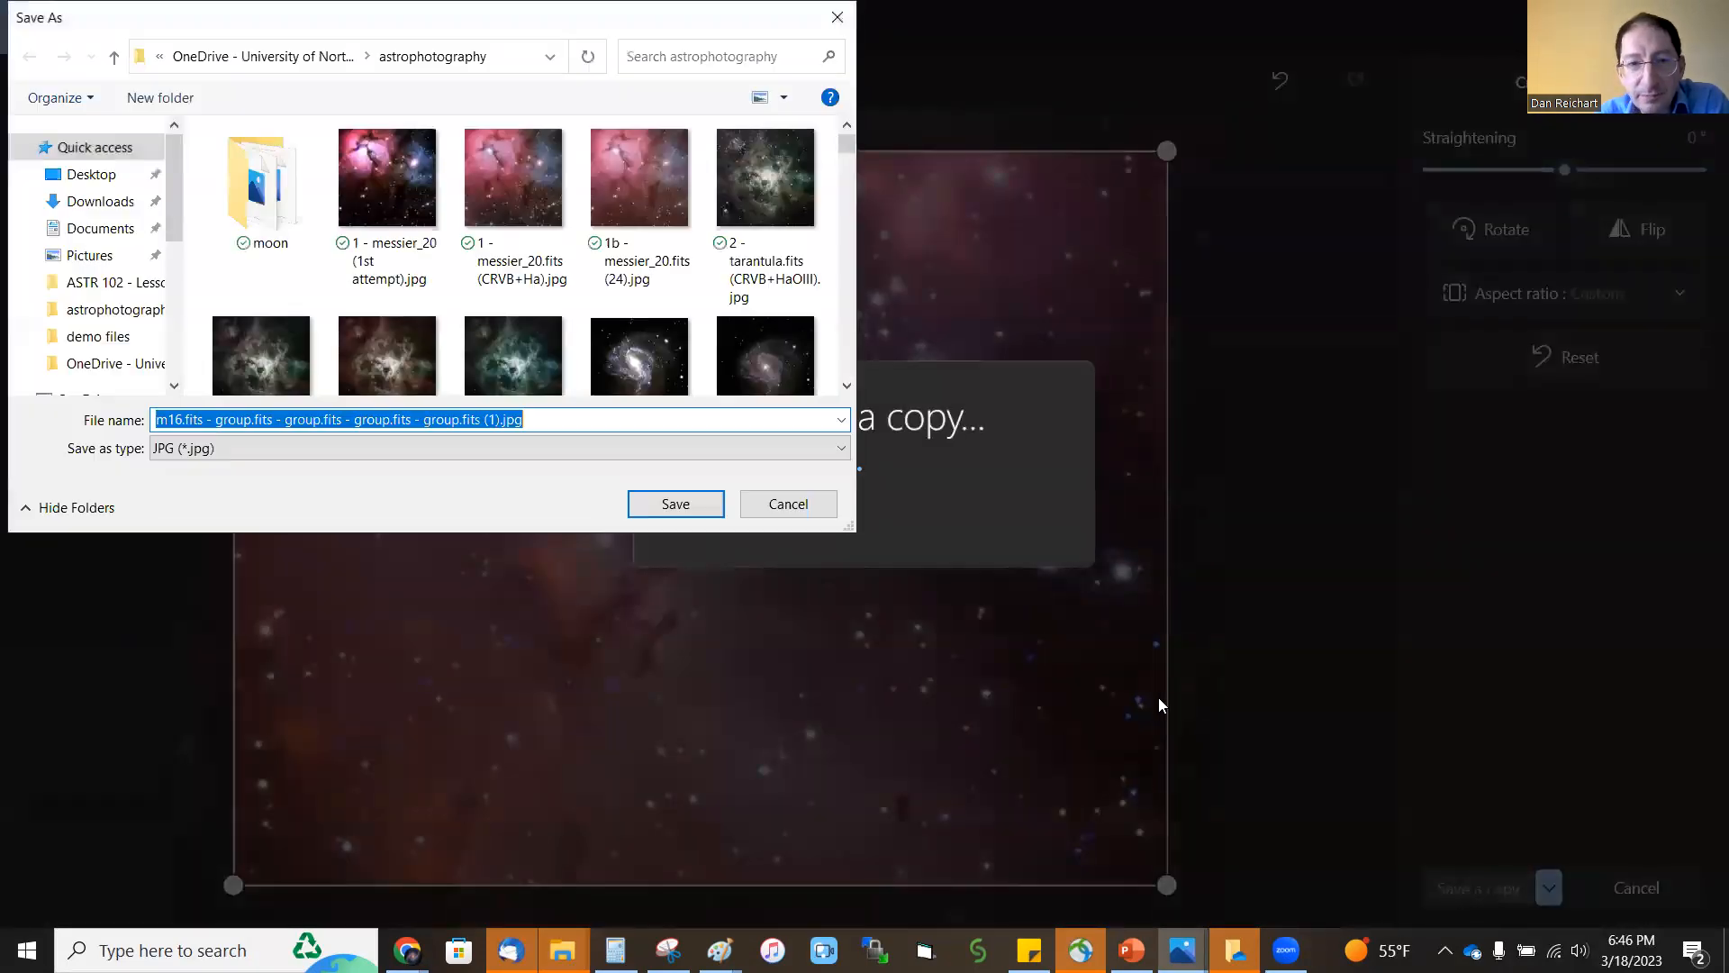
pyautogui.click(672, 504)
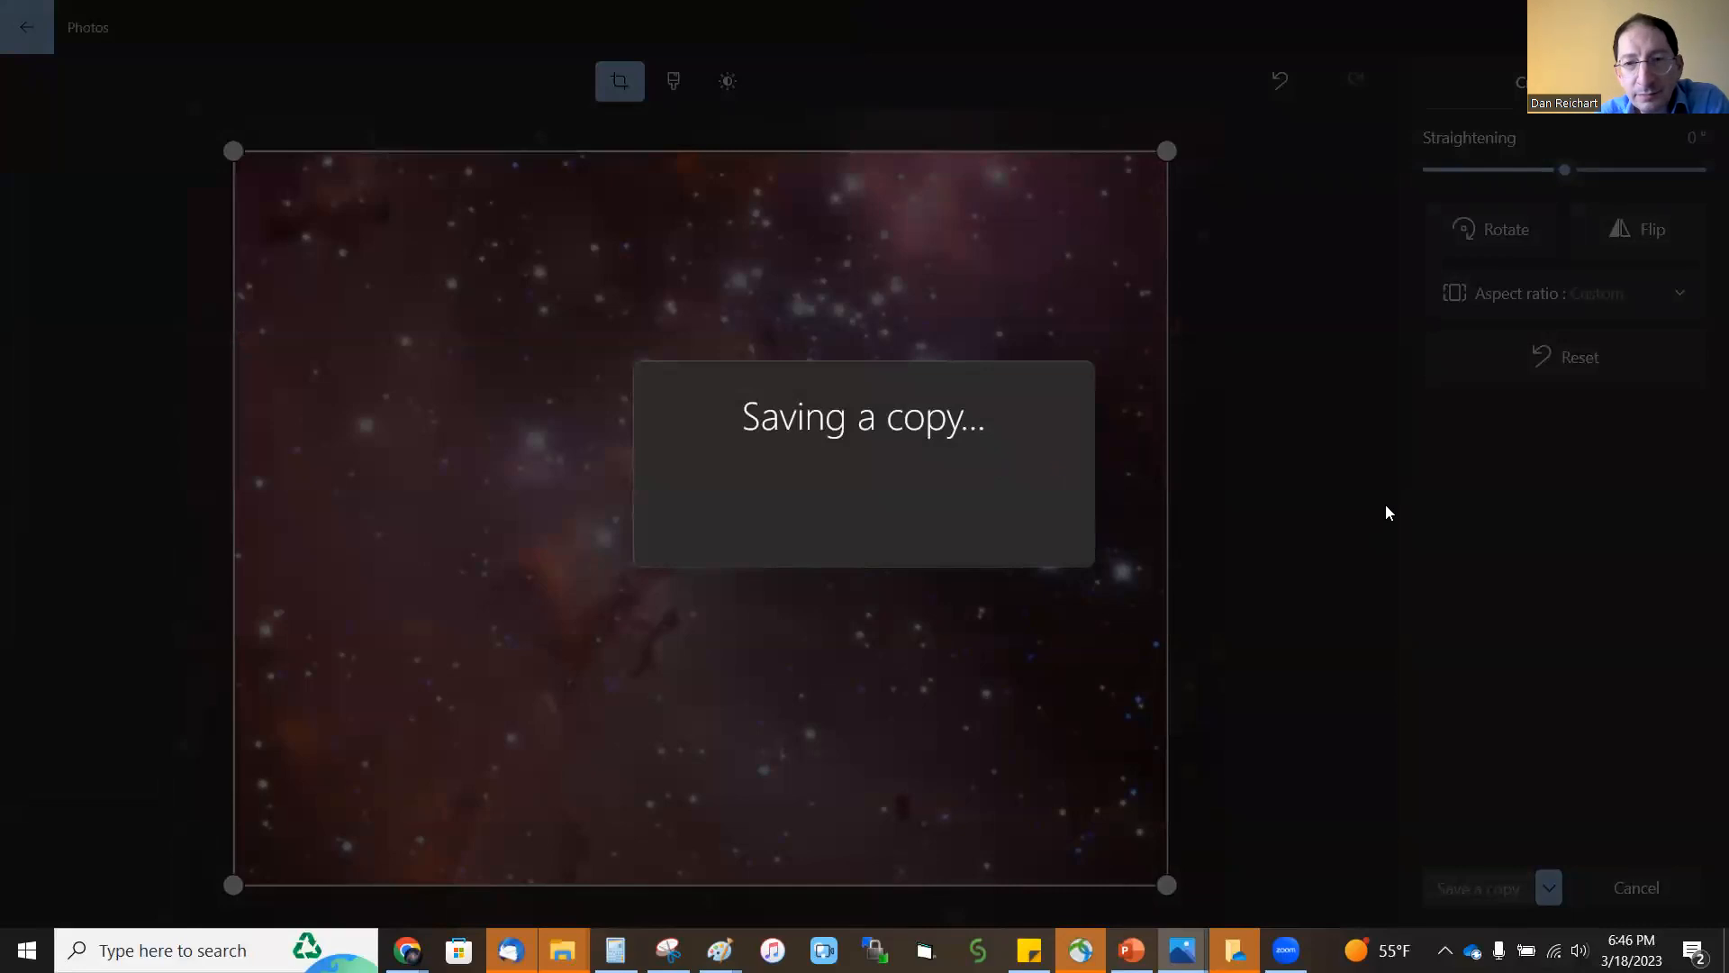